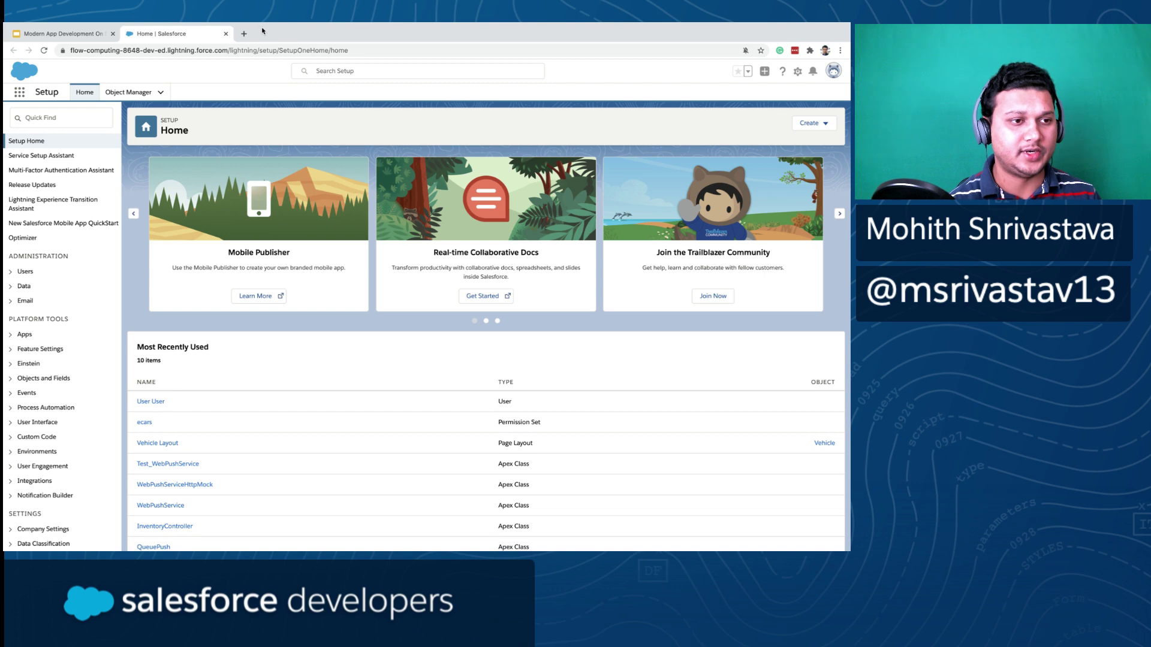
- Open the Trailhead Apps organization page at github.com/trailheadapps in a new browser tab
{"action": "left_click", "coordinate": [247, 34]}
{"action": "type", "text": "t"}
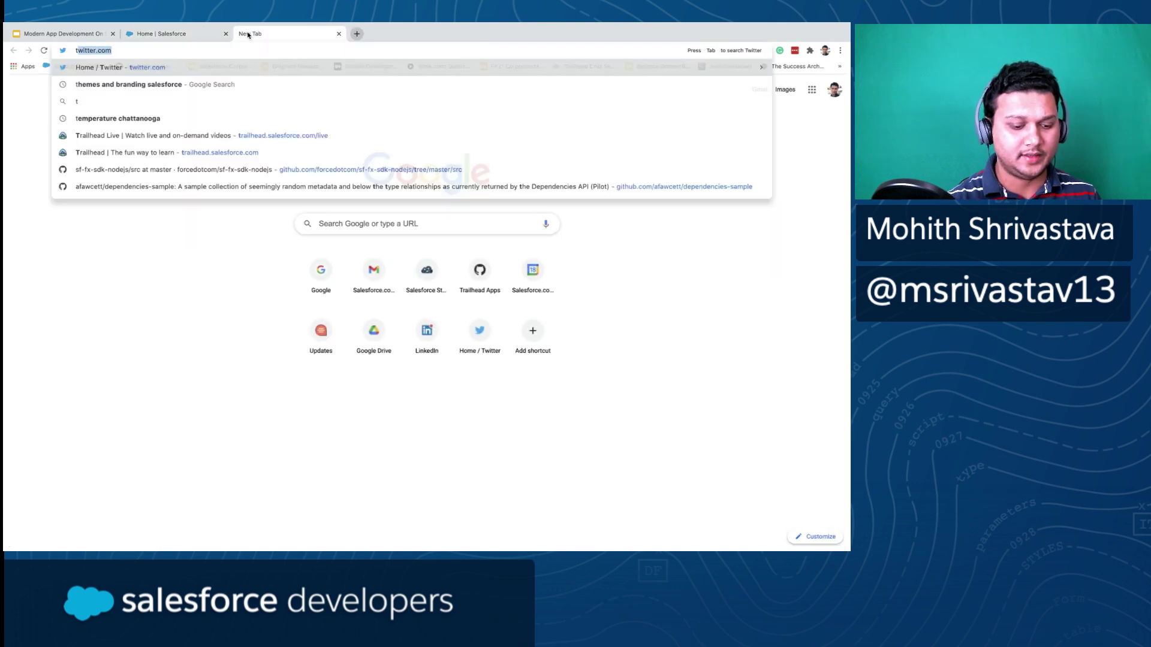
{"action": "type", "text": "r"}
{"action": "key", "text": "BackSpace"}
{"action": "key", "text": "BackSpace"}
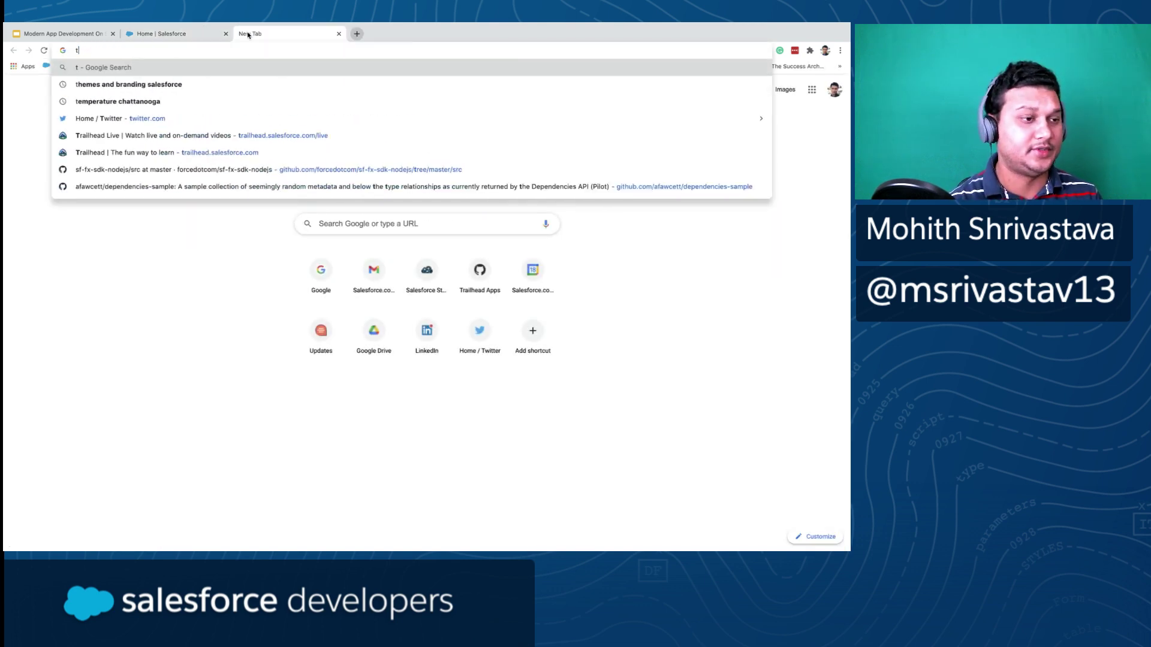
{"action": "key", "text": "BackSpace"}
{"action": "type", "text": "github.com/trailheadapps"}
{"action": "key", "text": "Return"}
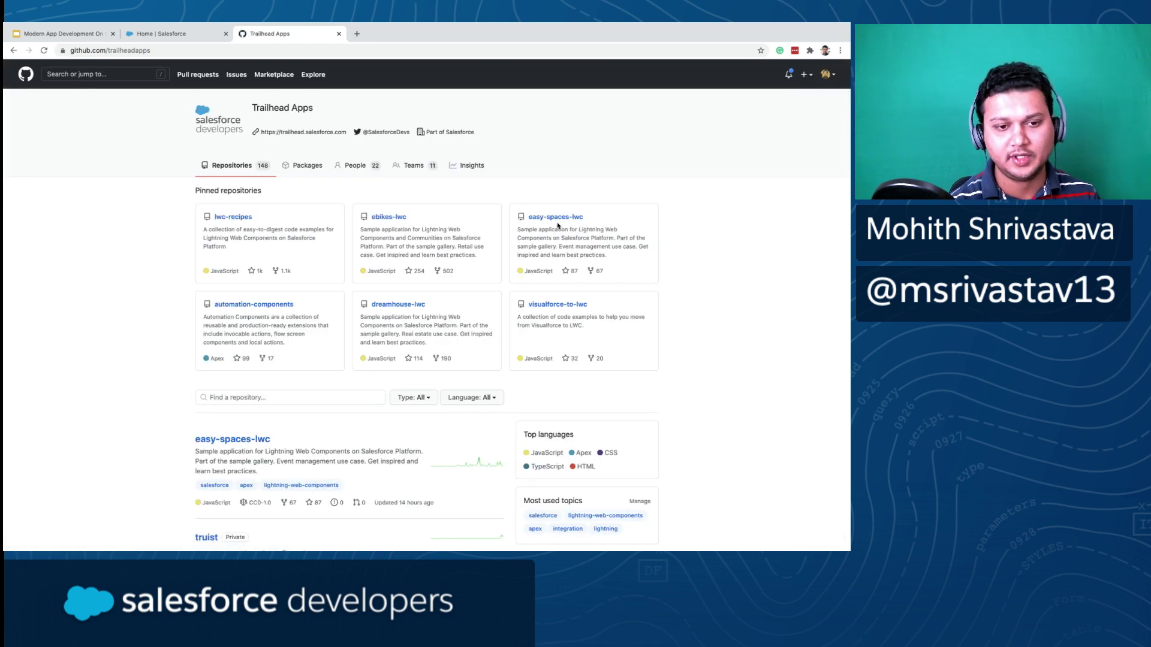
- Open the ecars repository and review its README through the architecture diagram and the automated and manual deploy instructions
{"action": "scroll", "coordinate": [262, 427], "scroll_direction": "down", "scroll_amount": 2}
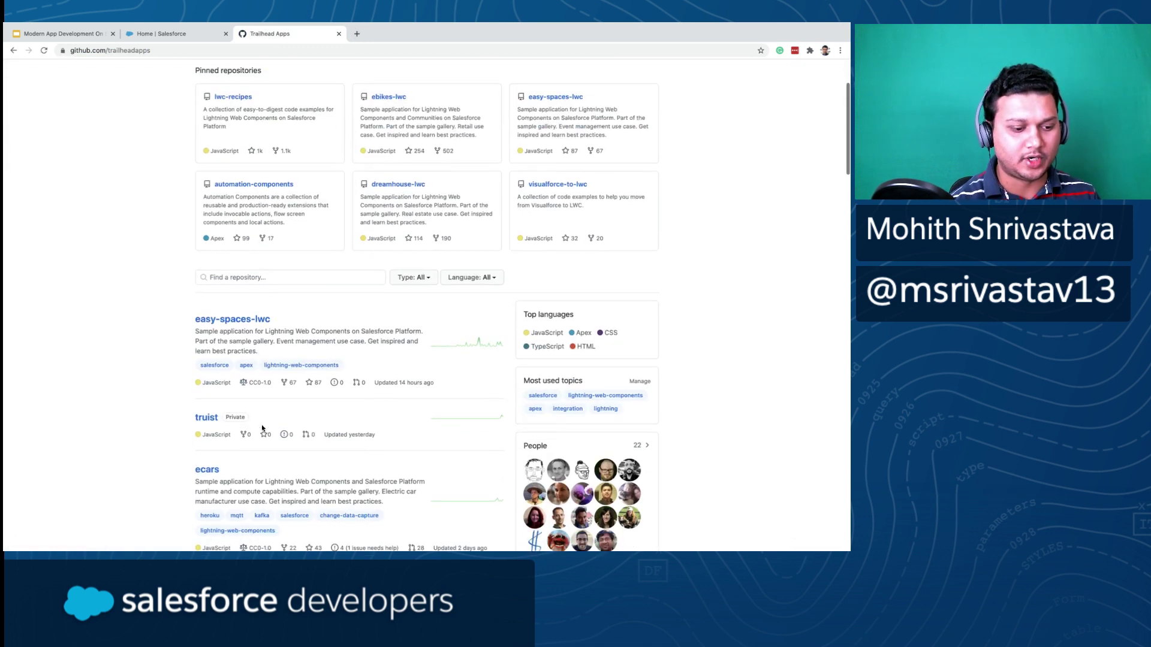
{"action": "left_click", "coordinate": [206, 463]}
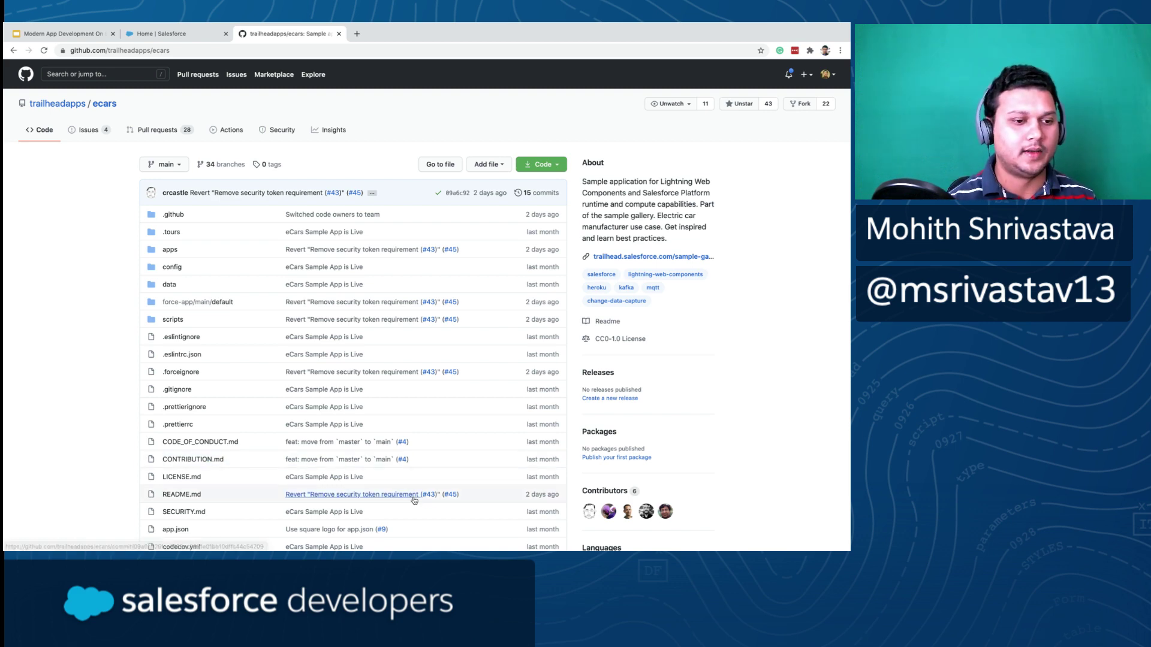
{"action": "scroll", "coordinate": [413, 496], "scroll_direction": "down", "scroll_amount": 15}
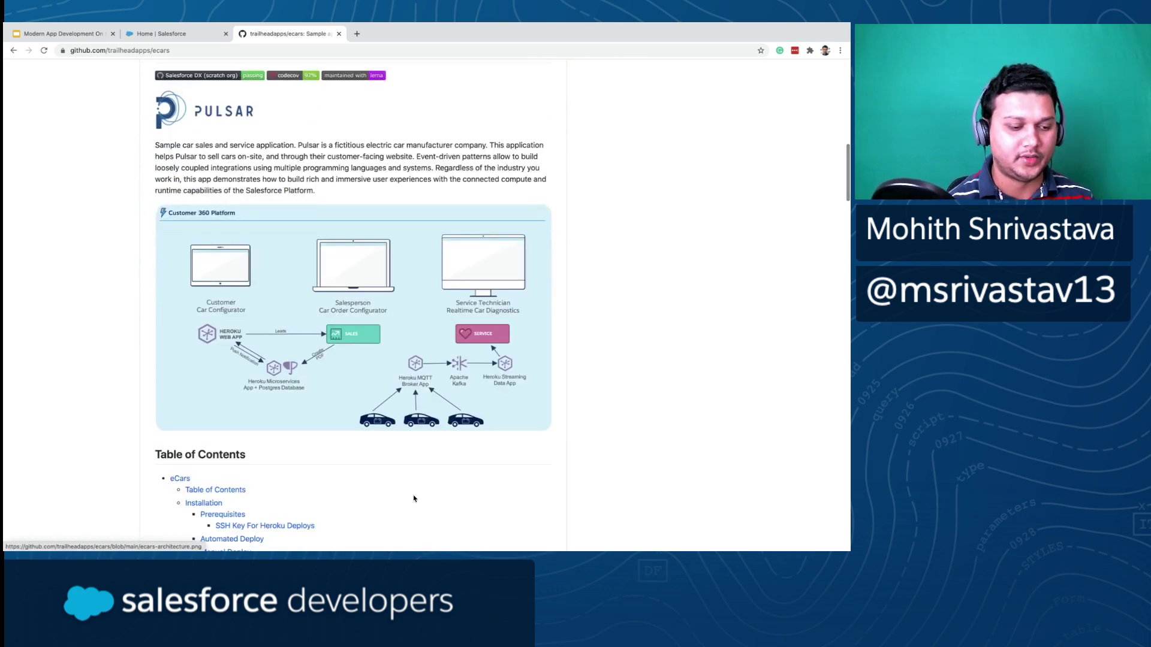
{"action": "scroll", "coordinate": [414, 500], "scroll_direction": "down", "scroll_amount": 10}
{"action": "scroll", "coordinate": [414, 498], "scroll_direction": "down", "scroll_amount": 4}
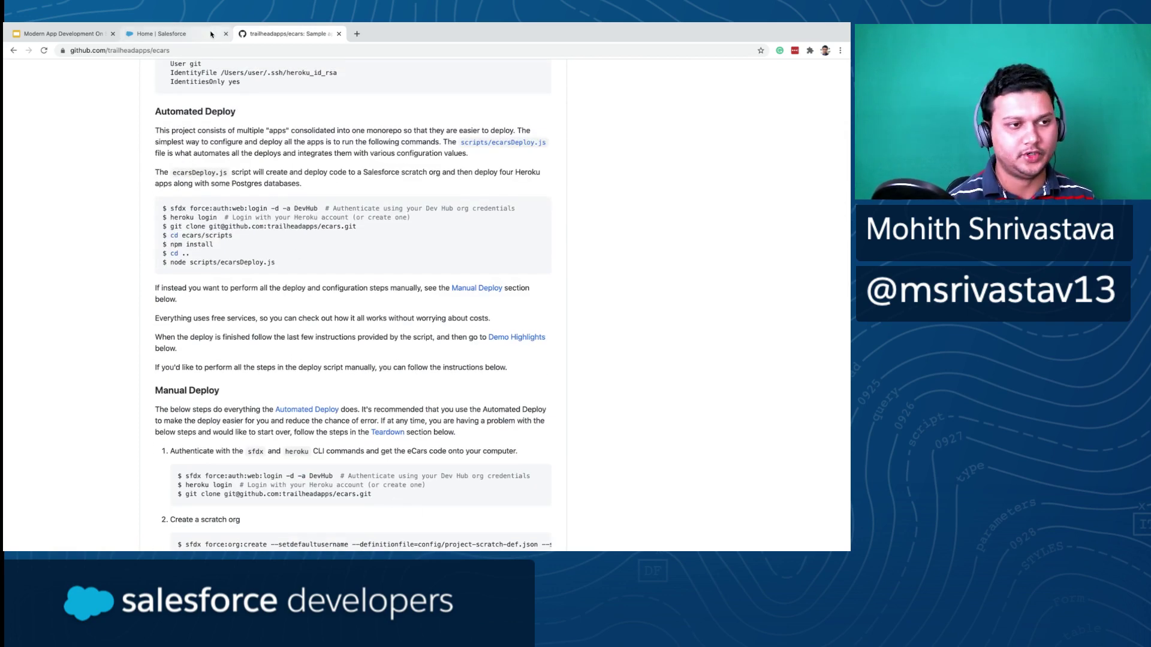
- Check the Activity 1 slide in the Google Slides presentation and return to Salesforce Setup
{"action": "left_click", "coordinate": [161, 33]}
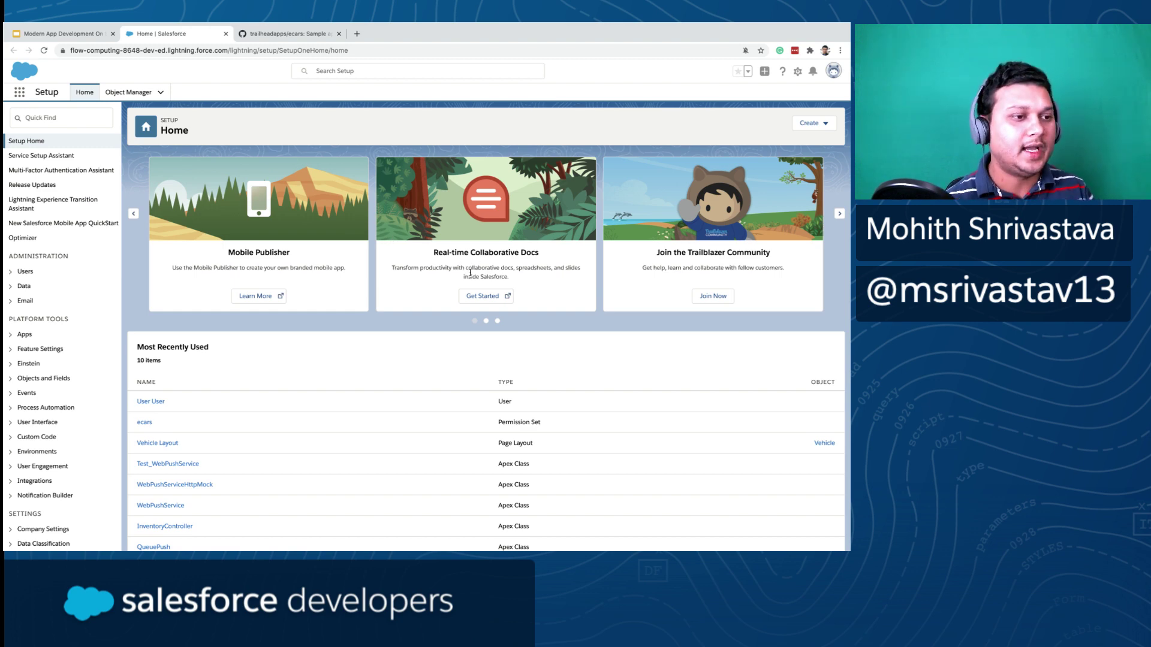
{"action": "left_click", "coordinate": [62, 35]}
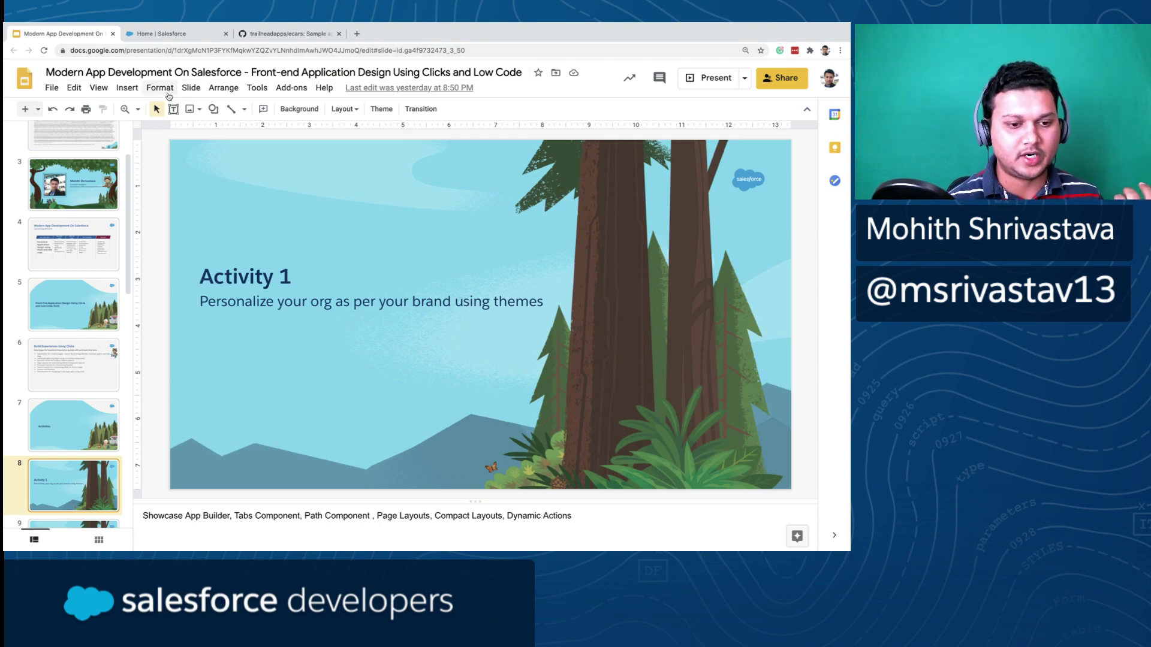
{"action": "left_click", "coordinate": [194, 33]}
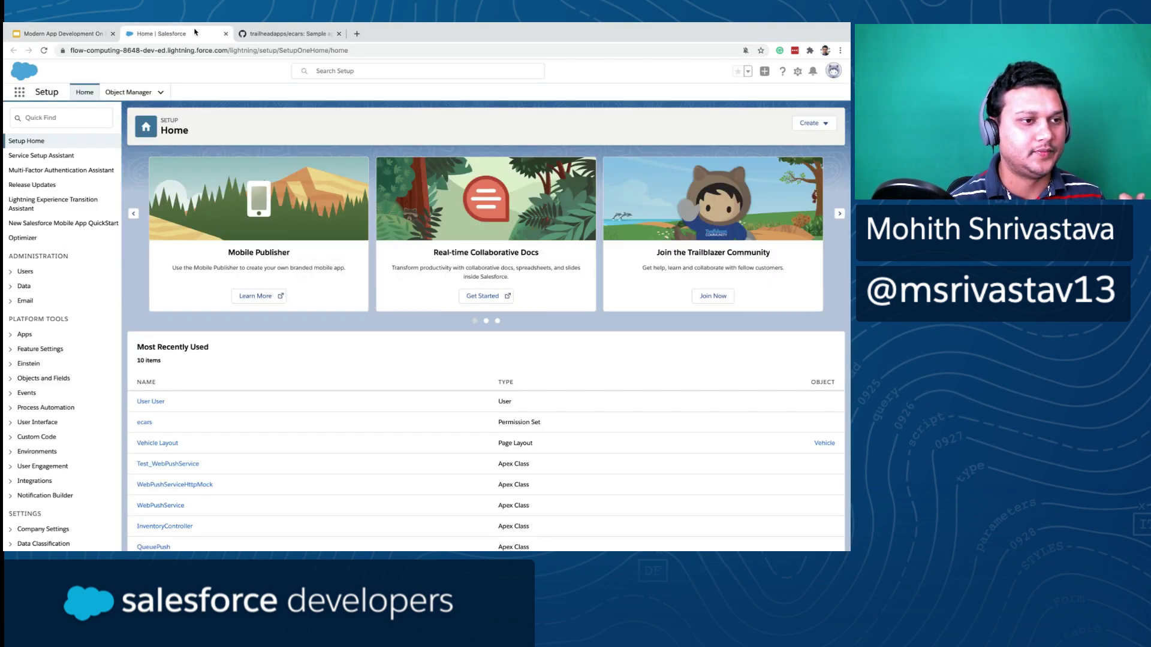
- Search Setup for "Them" and open the Themes and Branding page
{"action": "left_click", "coordinate": [68, 118]}
{"action": "type", "text": "Th"}
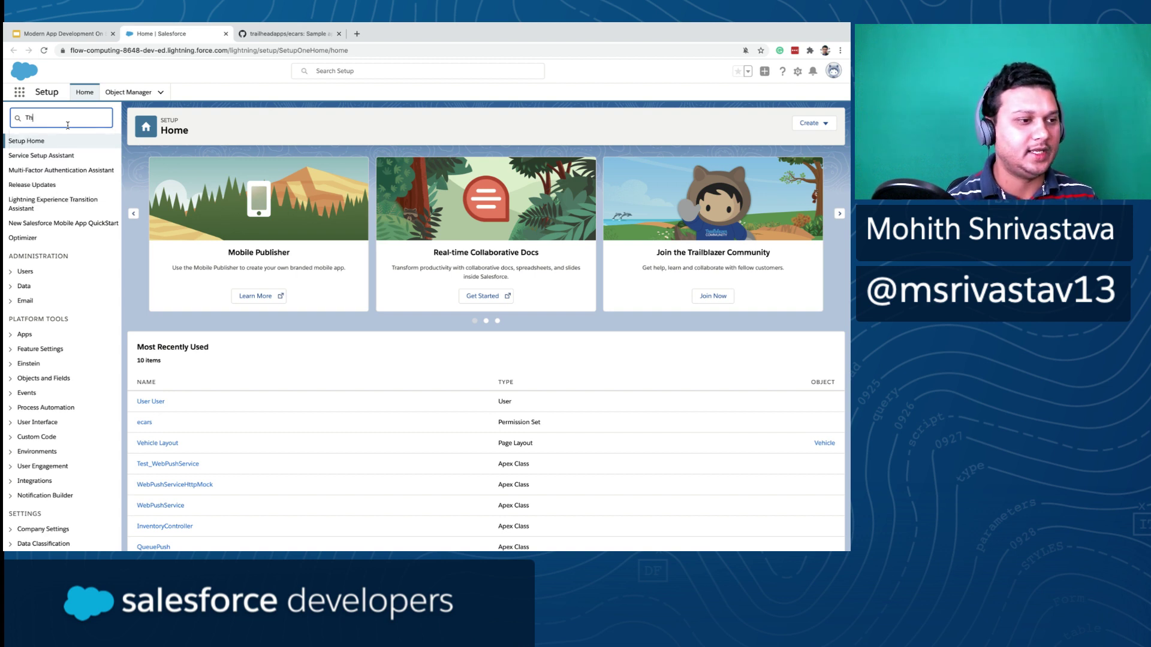
{"action": "type", "text": "em"}
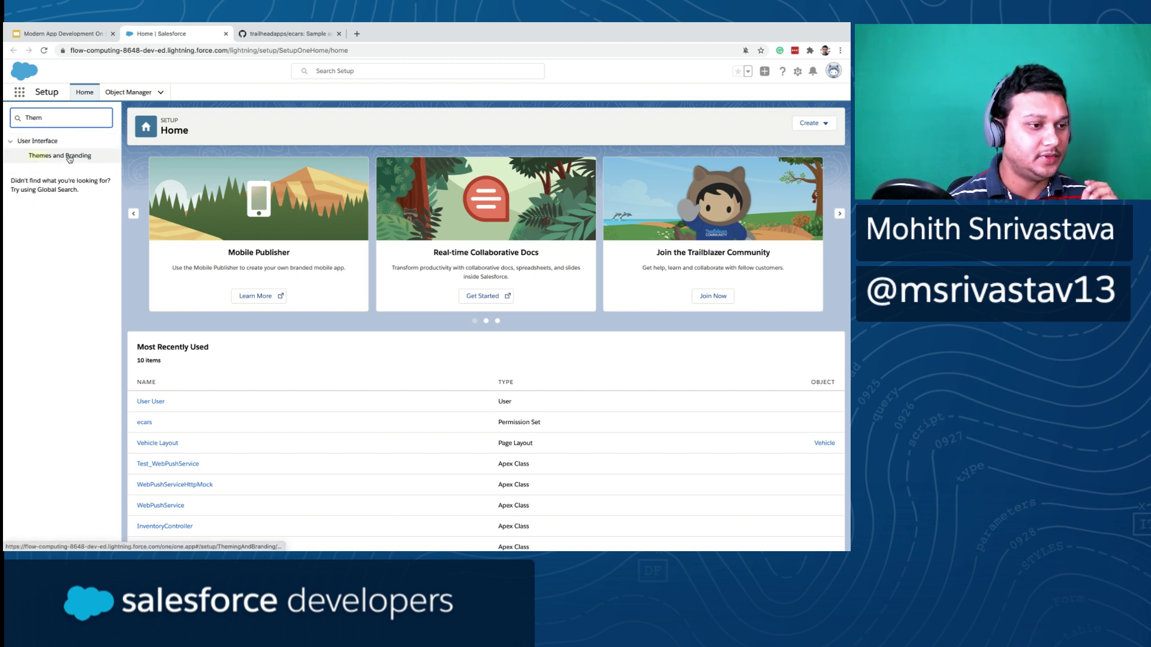
{"action": "left_click", "coordinate": [74, 158]}
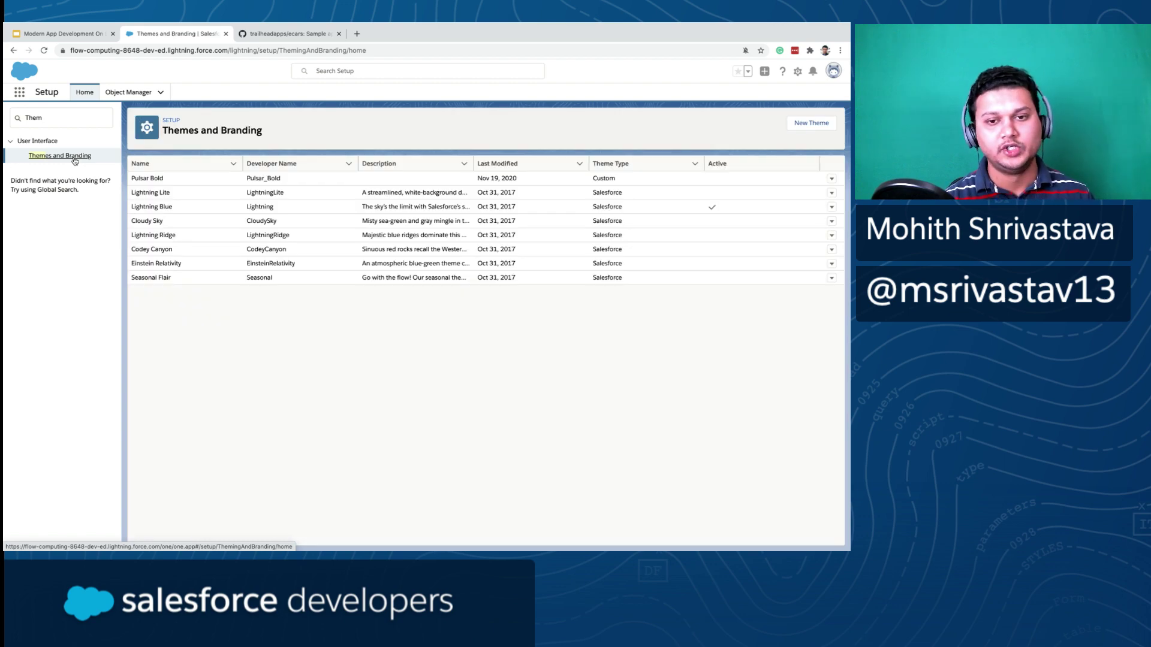
- Open a blank custom theme, examine its branding, color and image settings, and return to the themes list without saving
{"action": "left_click", "coordinate": [799, 127]}
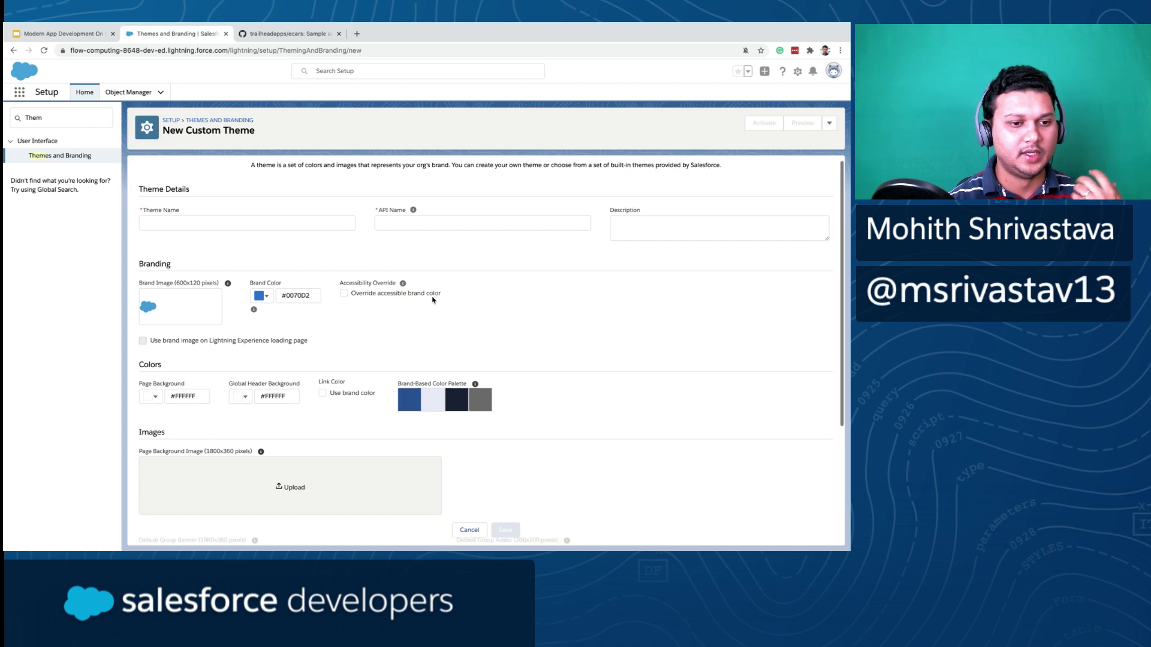
{"action": "scroll", "coordinate": [433, 300], "scroll_direction": "down", "scroll_amount": 1}
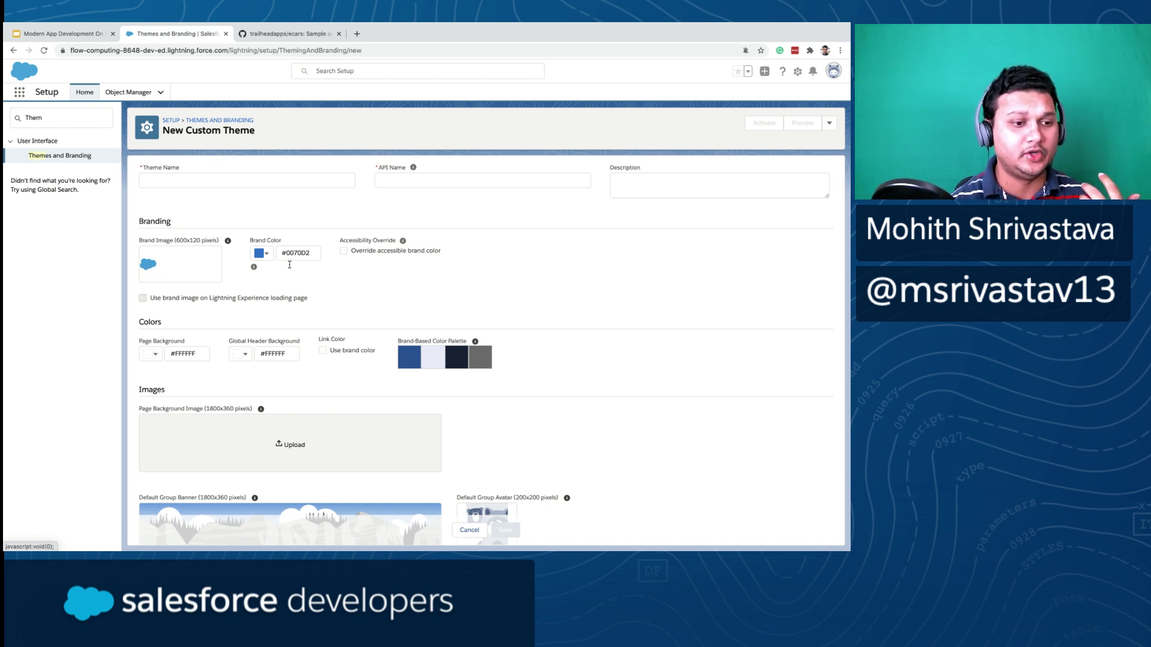
{"action": "scroll", "coordinate": [294, 276], "scroll_direction": "down", "scroll_amount": 1}
{"action": "scroll", "coordinate": [294, 277], "scroll_direction": "down", "scroll_amount": 1}
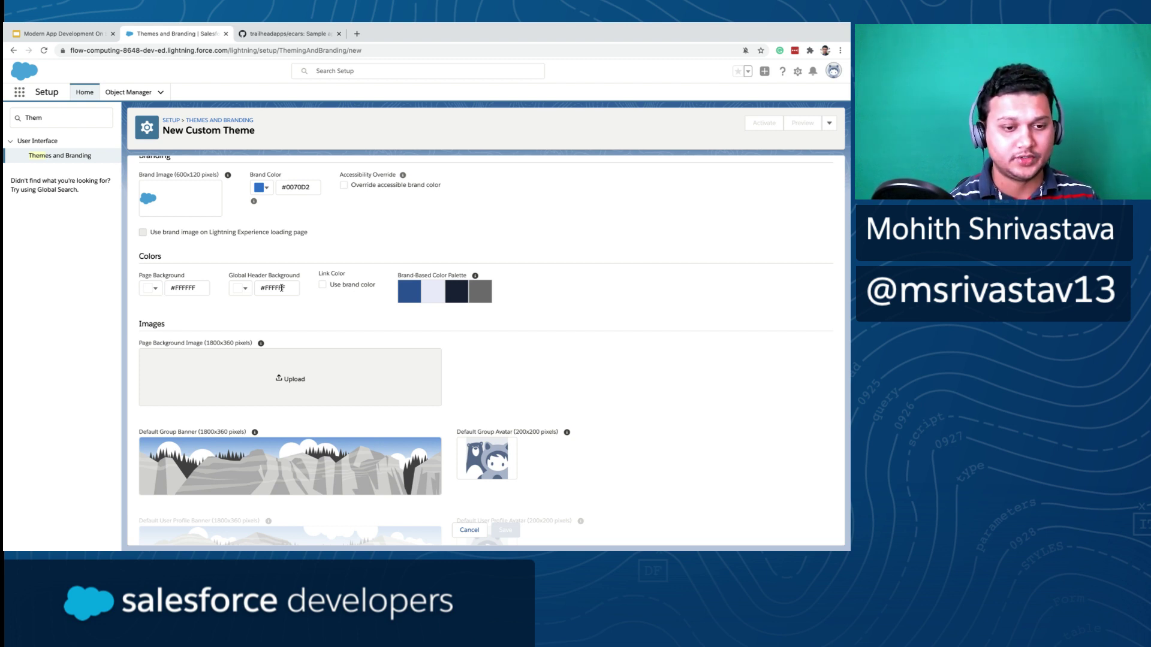
{"action": "scroll", "coordinate": [406, 341], "scroll_direction": "down", "scroll_amount": 1}
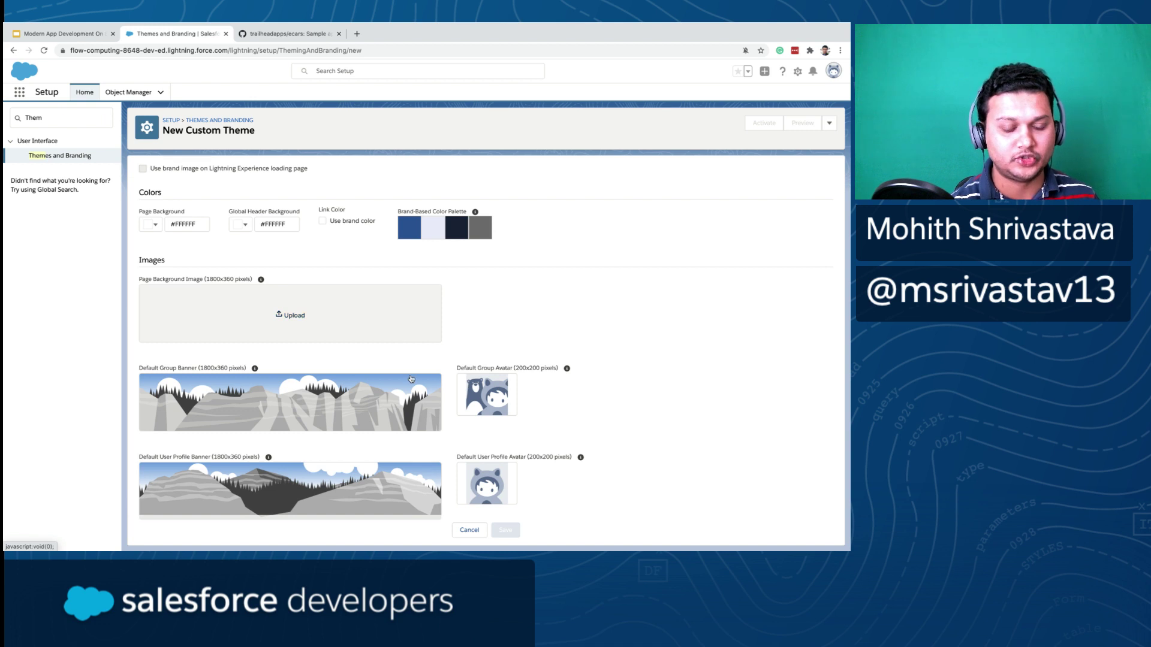
{"action": "scroll", "coordinate": [411, 376], "scroll_direction": "up", "scroll_amount": 3}
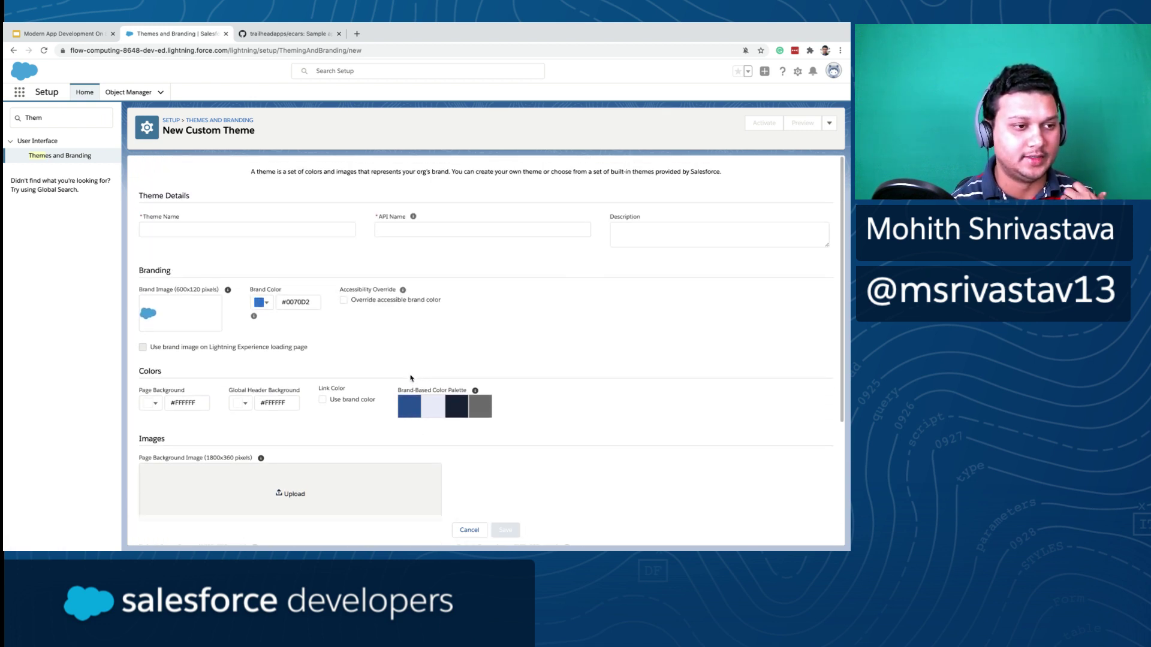
{"action": "left_click", "coordinate": [217, 120]}
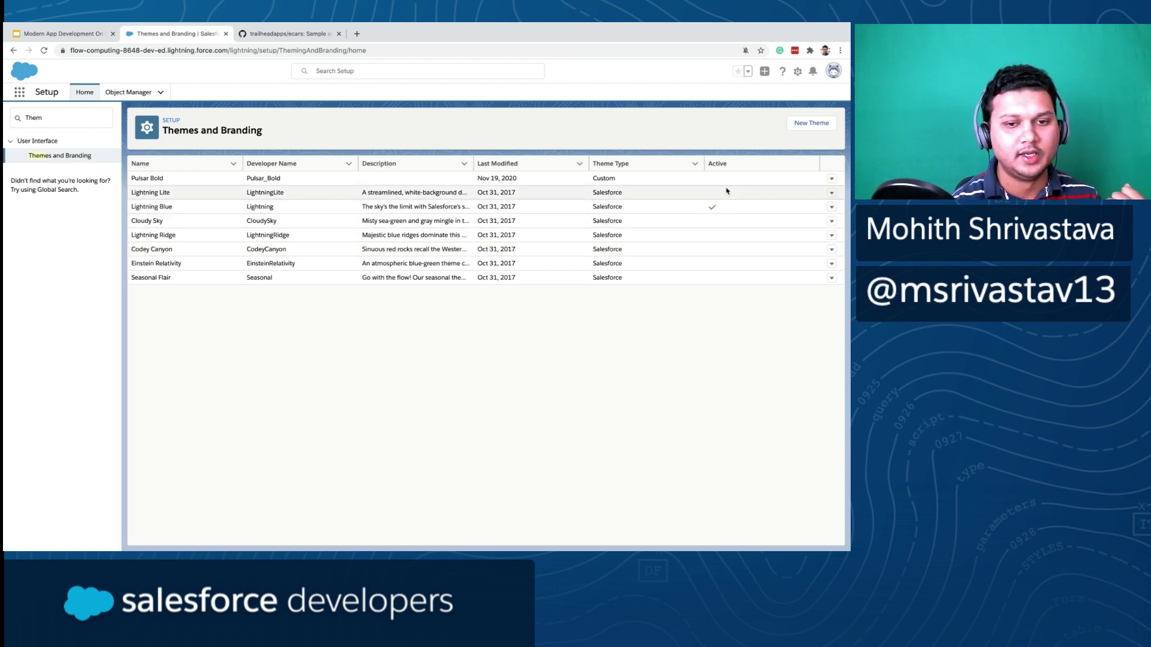
- Activate the Pulsar Bold custom theme for the org
{"action": "left_click", "coordinate": [832, 179]}
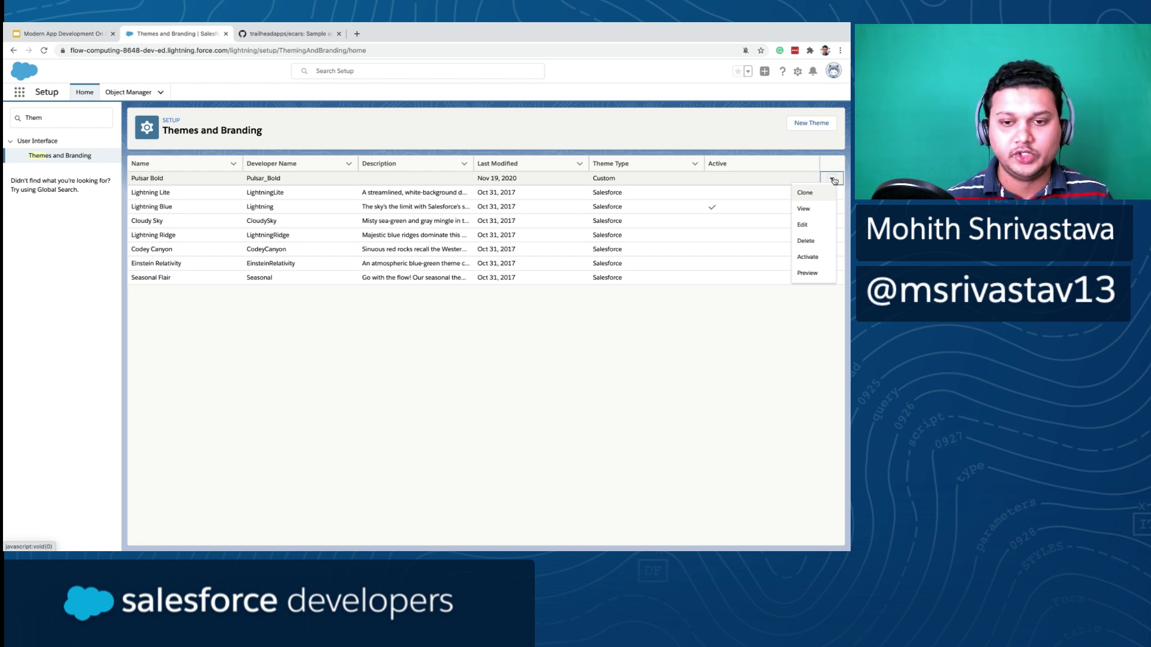
{"action": "left_click", "coordinate": [807, 264]}
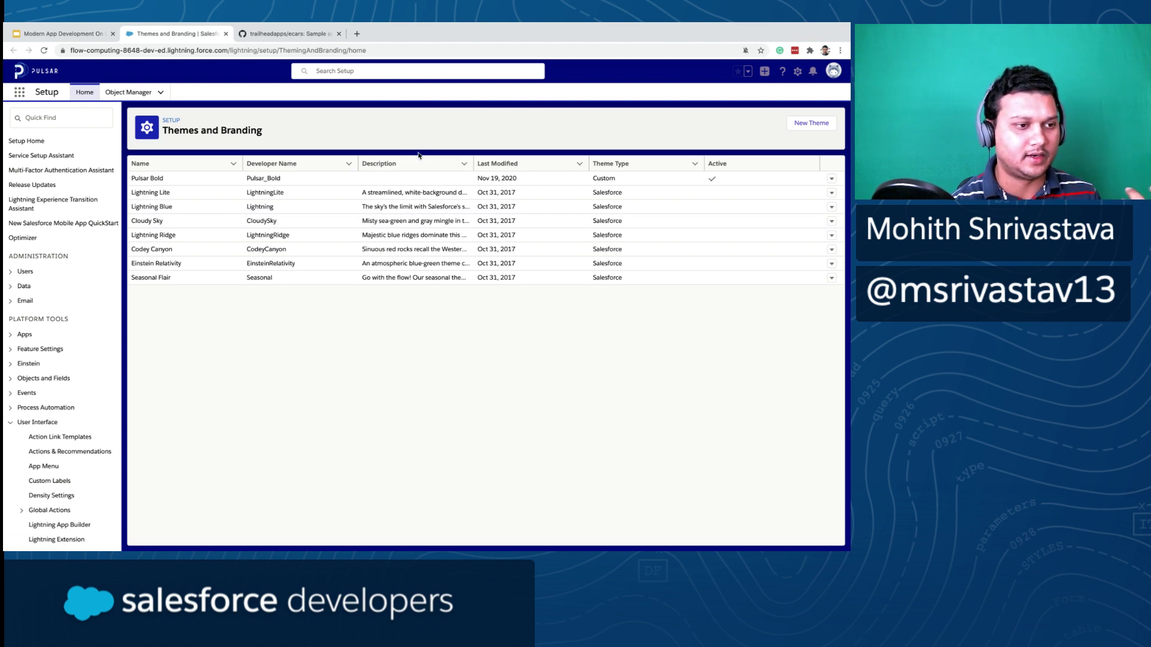
- Open the Pulsar Bold theme for editing, examine its brand image, colors and banner images, and return to the themes list
{"action": "left_click", "coordinate": [832, 180]}
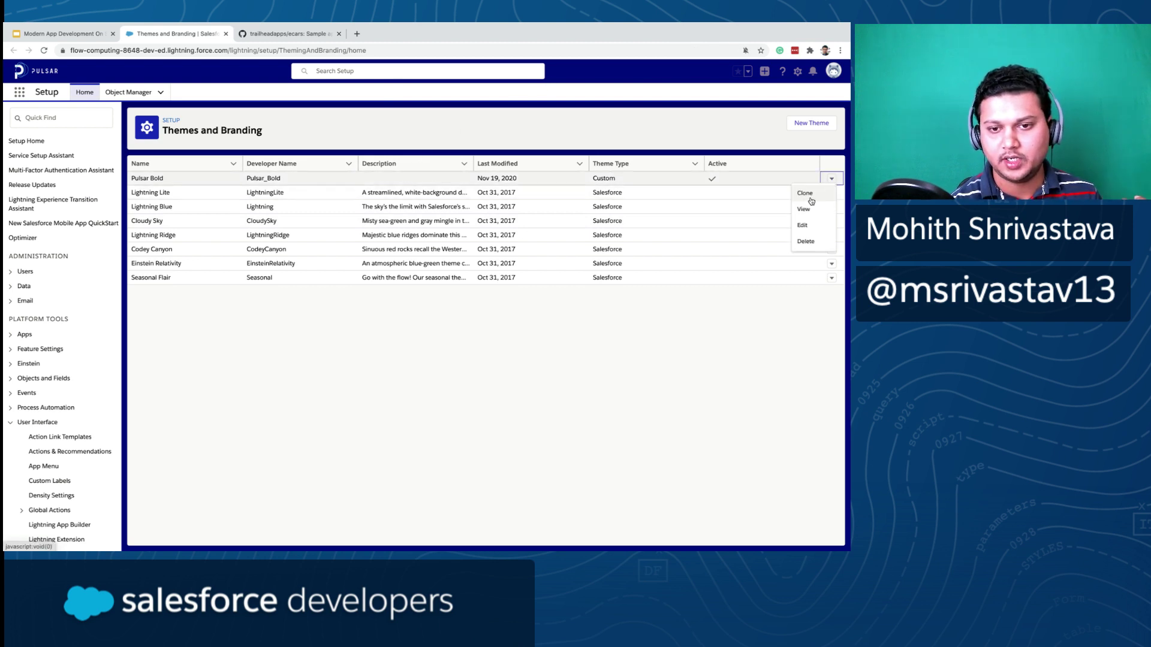
{"action": "left_click", "coordinate": [803, 225]}
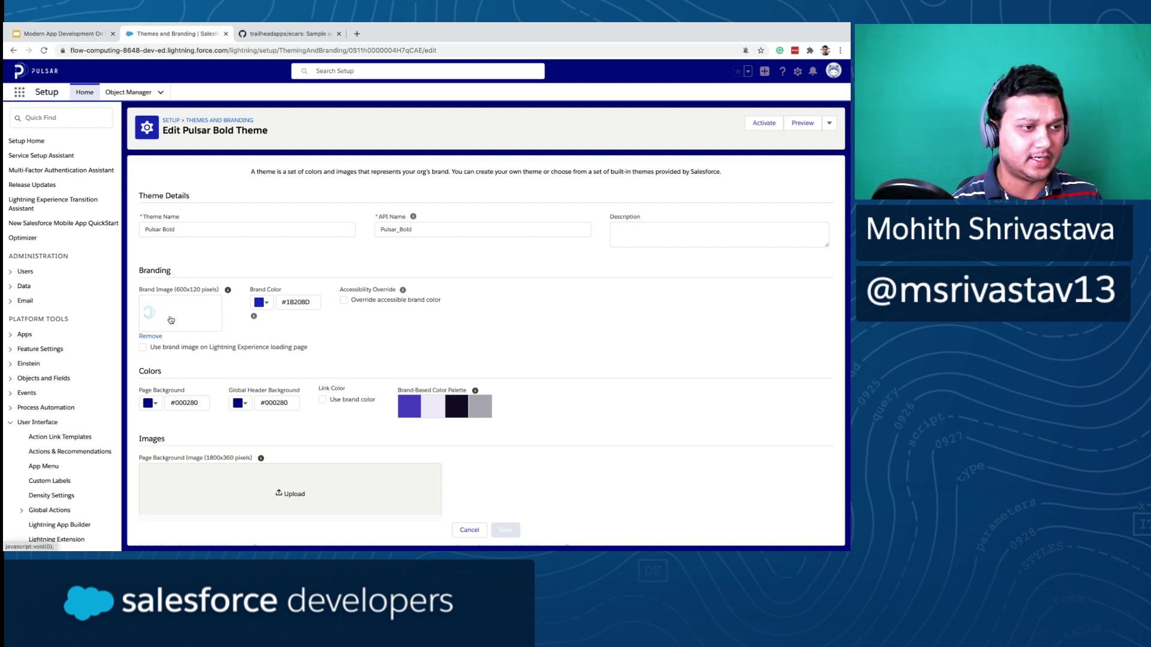
{"action": "scroll", "coordinate": [171, 321], "scroll_direction": "down", "scroll_amount": 1}
{"action": "scroll", "coordinate": [240, 312], "scroll_direction": "down", "scroll_amount": 2}
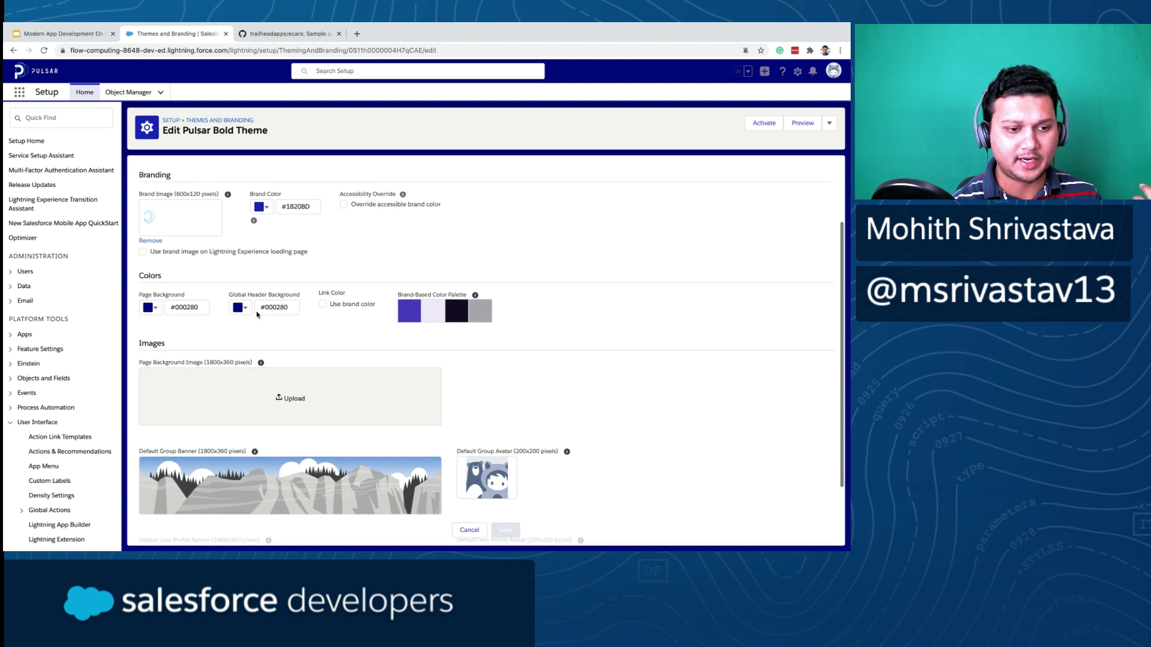
{"action": "scroll", "coordinate": [282, 281], "scroll_direction": "up", "scroll_amount": 1}
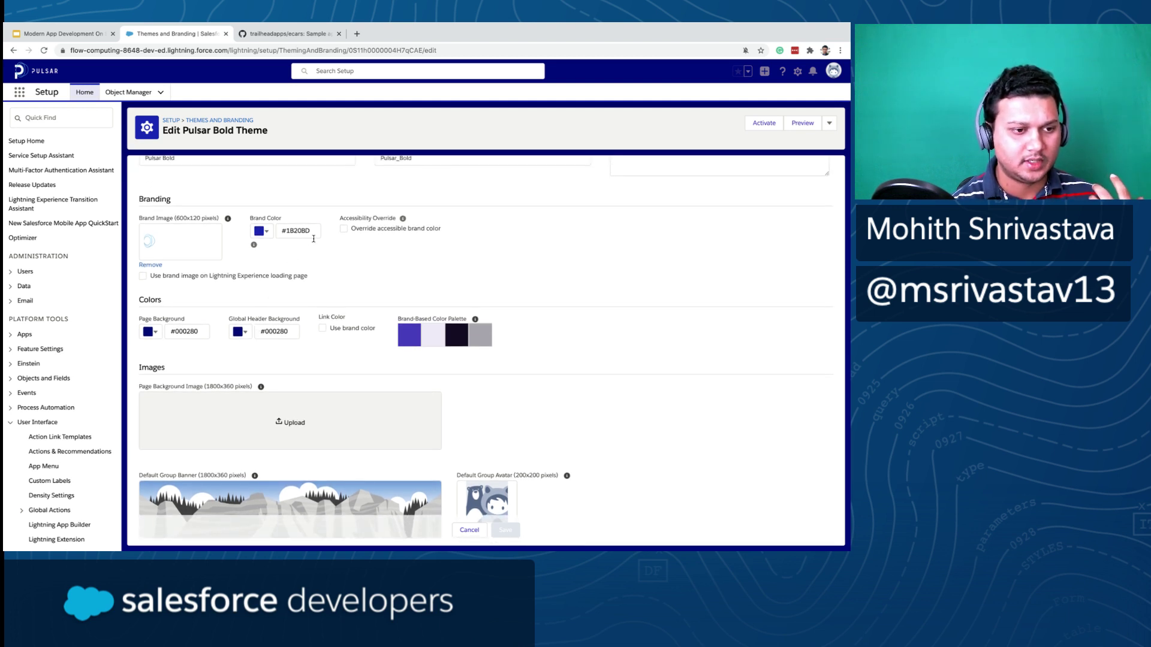
{"action": "scroll", "coordinate": [302, 286], "scroll_direction": "down", "scroll_amount": 3}
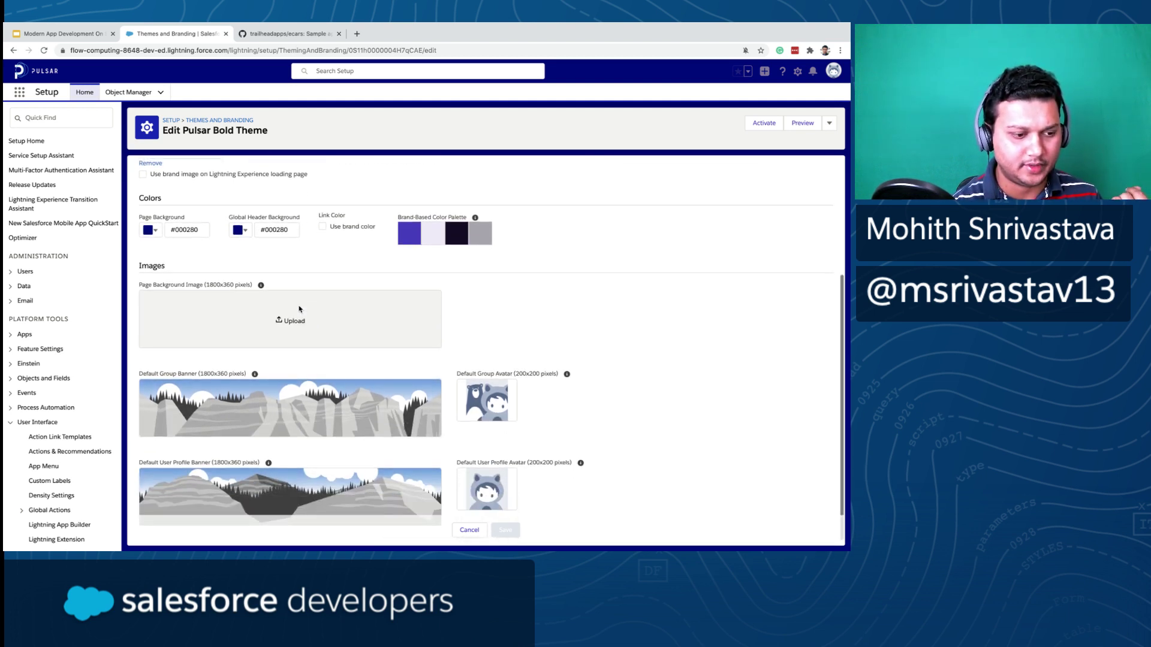
{"action": "scroll", "coordinate": [294, 300], "scroll_direction": "up", "scroll_amount": 5}
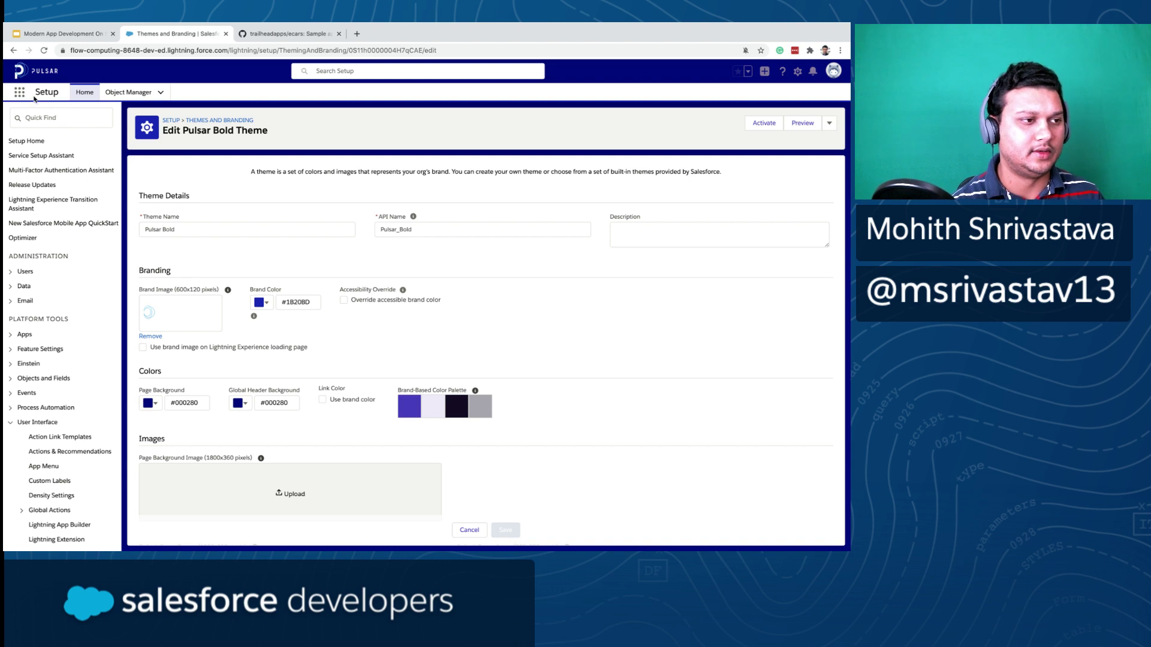
{"action": "left_click", "coordinate": [14, 51]}
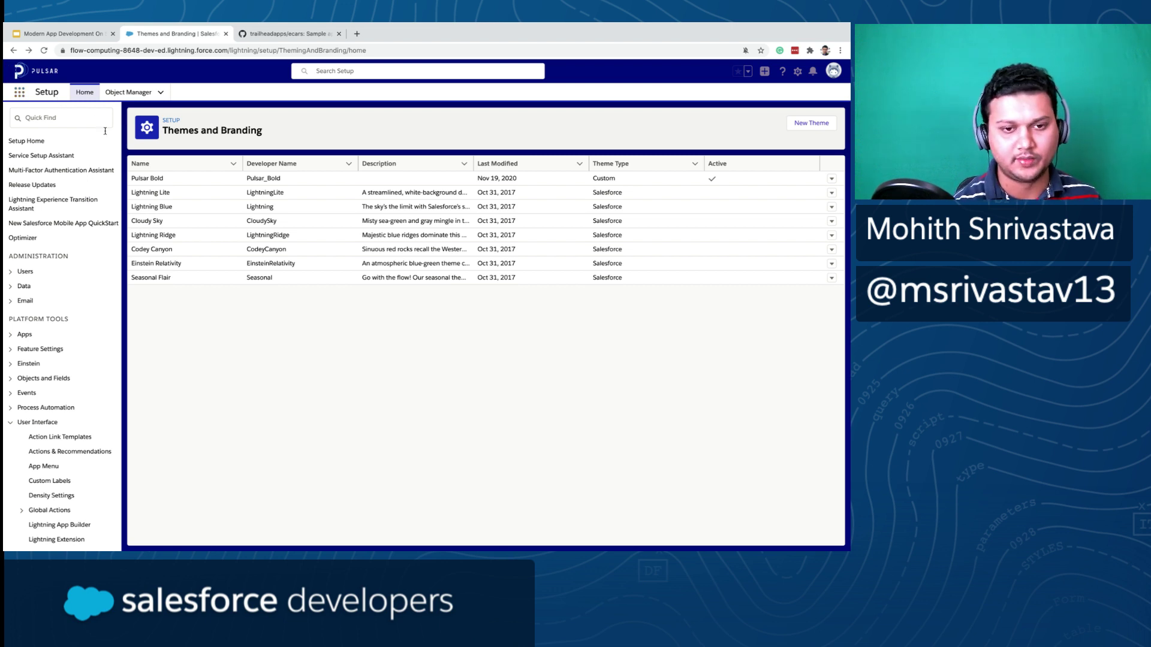
- Open the Leads list in the Showroom app and switch back to the Activity 1 slide in Google Slides
{"action": "left_click", "coordinate": [20, 91]}
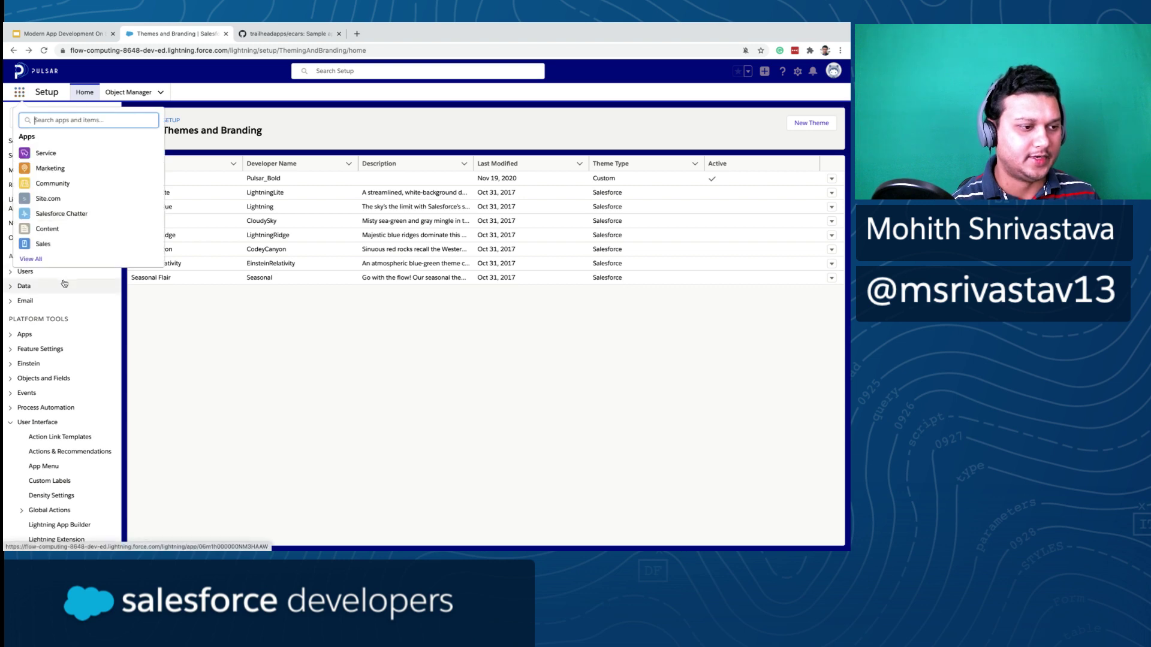
{"action": "left_click", "coordinate": [31, 258]}
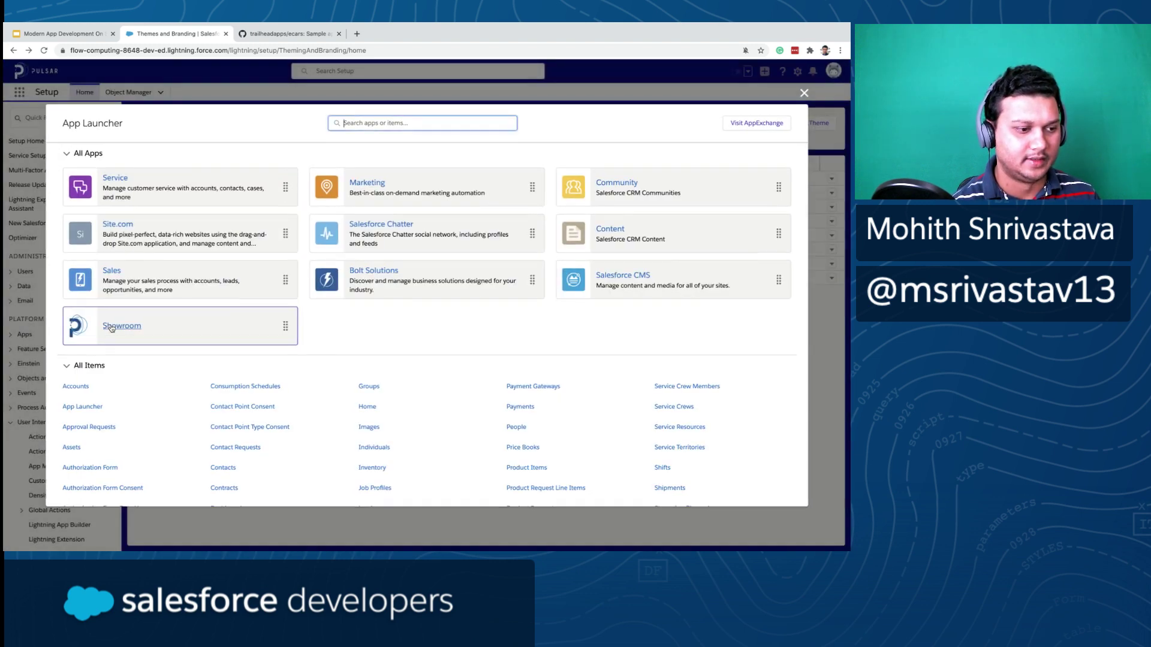
{"action": "left_click", "coordinate": [149, 329]}
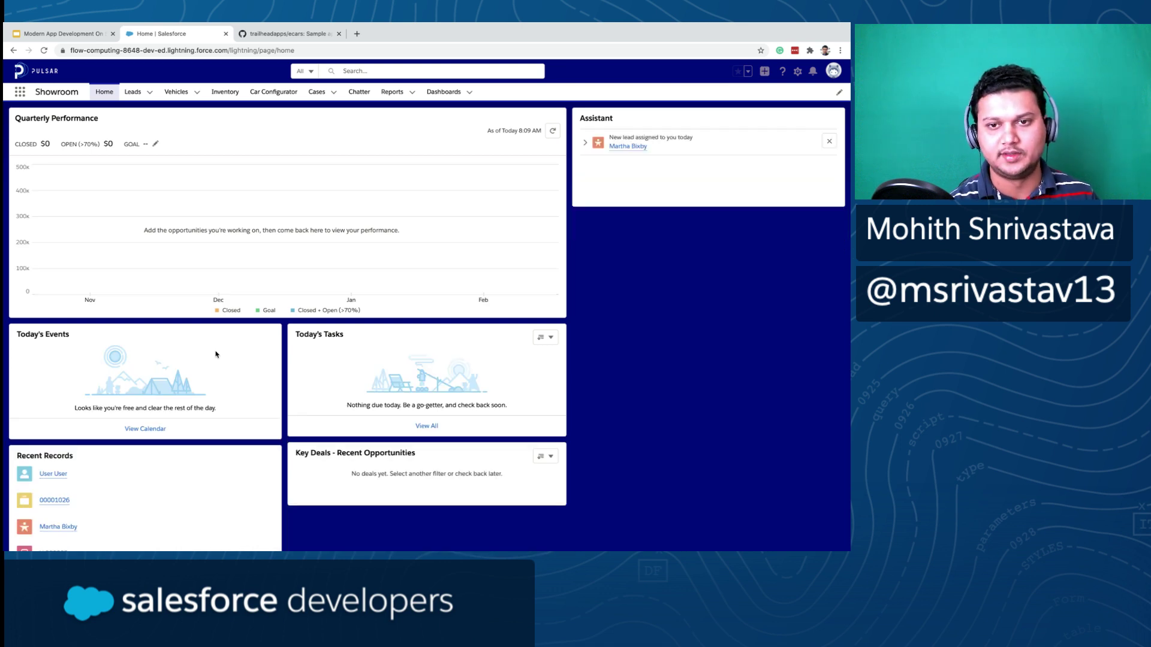
{"action": "left_click", "coordinate": [137, 95]}
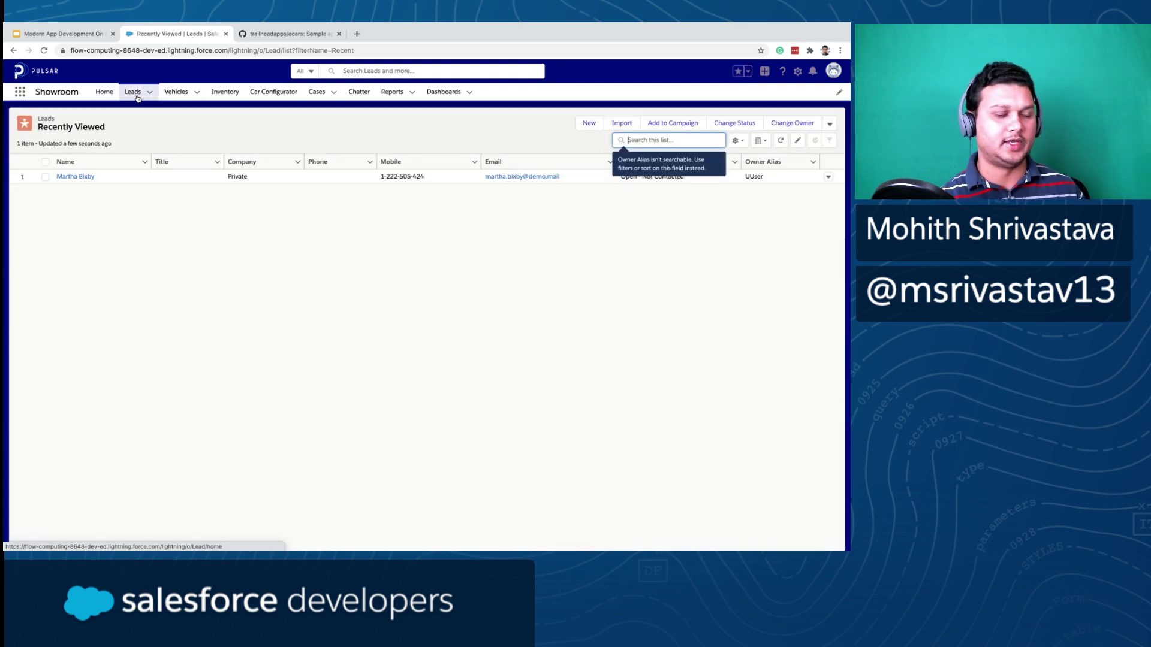
{"action": "left_click", "coordinate": [60, 34]}
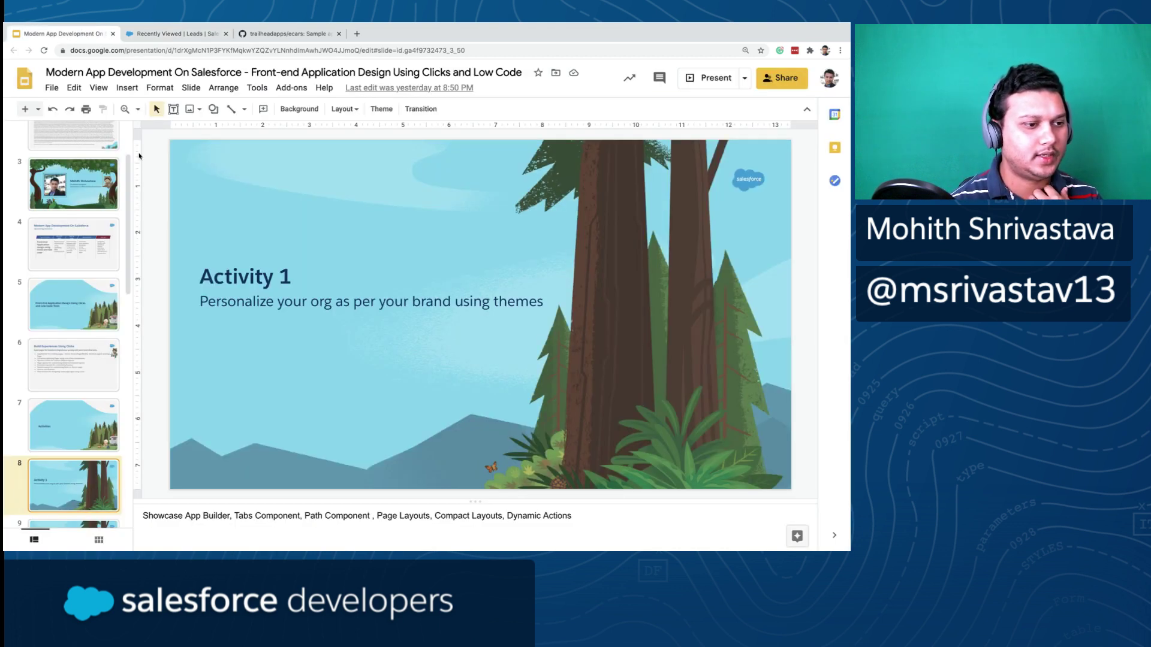
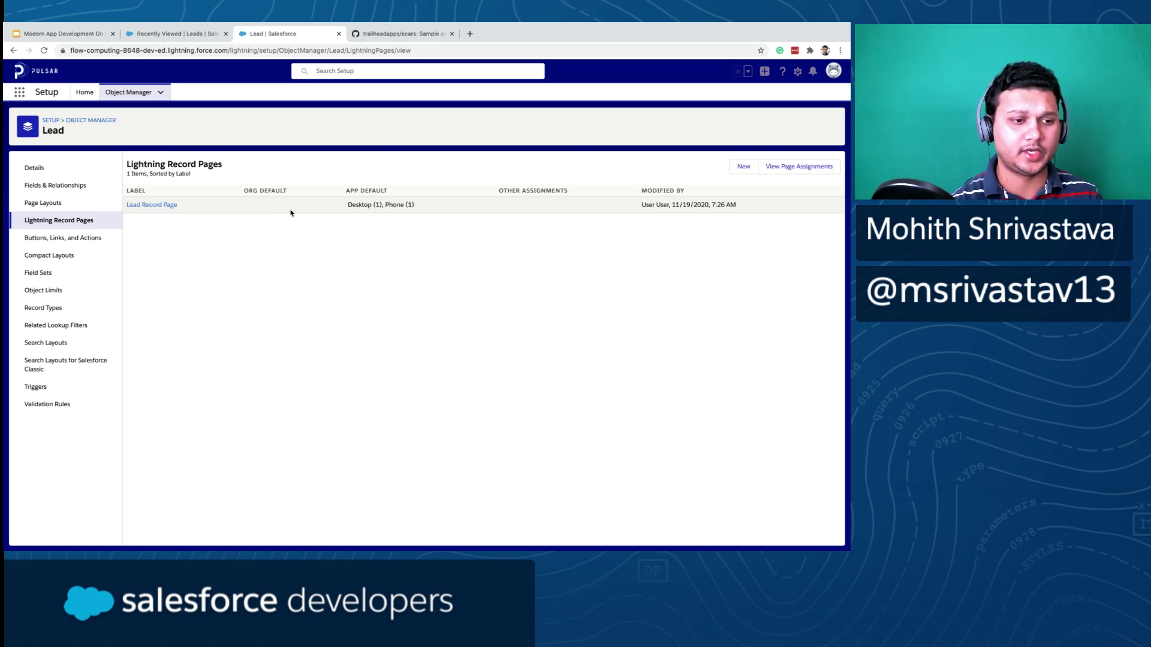
- Start creating a new Lightning page for the Lead object and open the existing lead's record in the Showroom app
{"action": "left_click", "coordinate": [743, 168]}
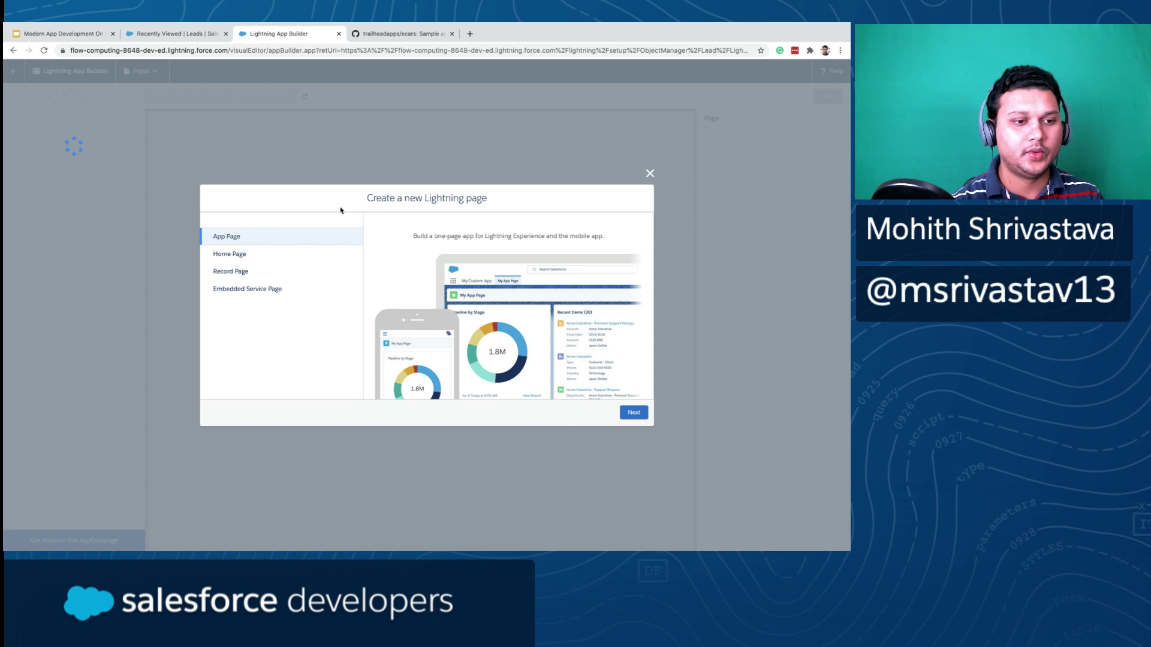
{"action": "left_click", "coordinate": [194, 33]}
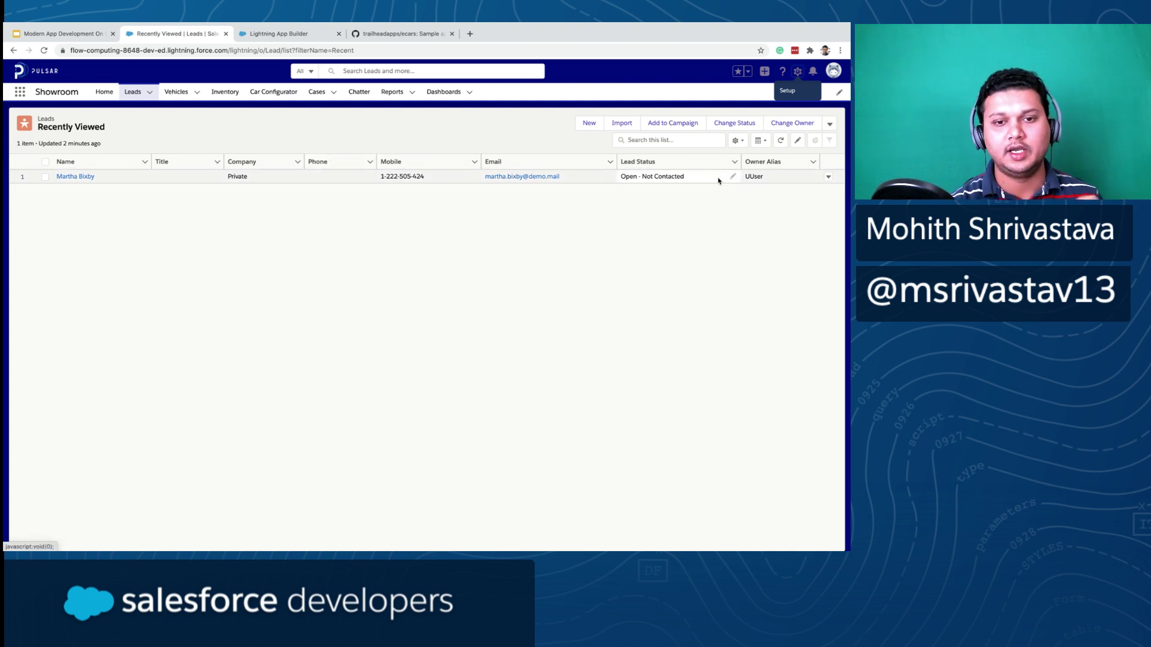
{"action": "left_click", "coordinate": [71, 176]}
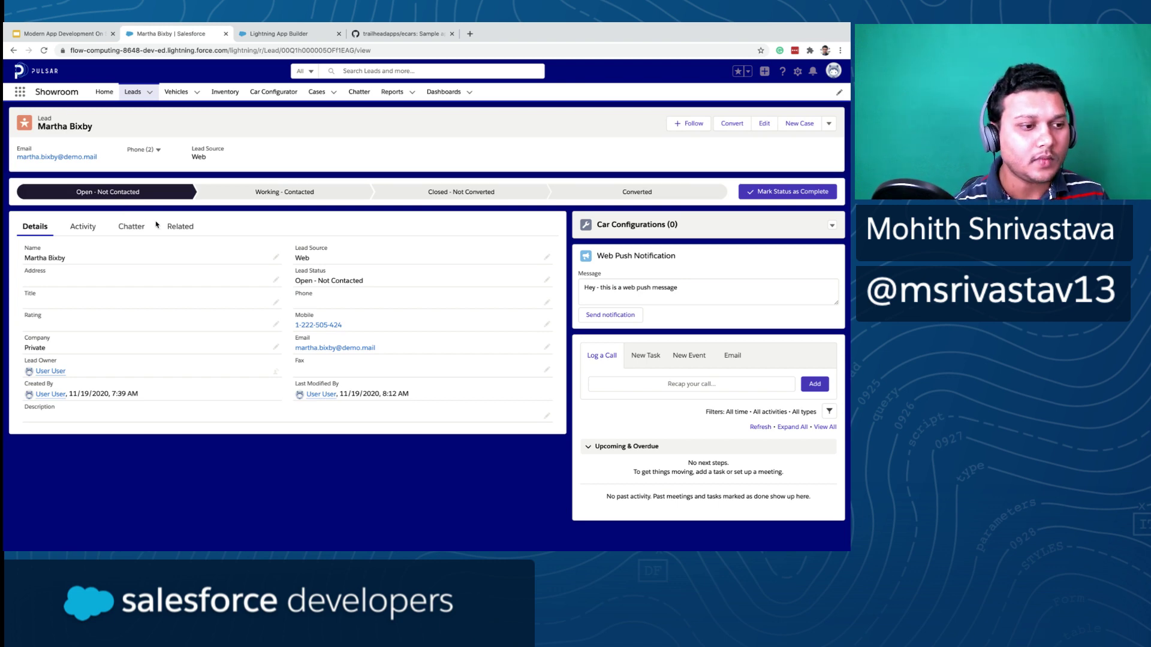
- Open the lead record's edit form, examine its fields, and close it without saving
{"action": "left_click", "coordinate": [764, 125]}
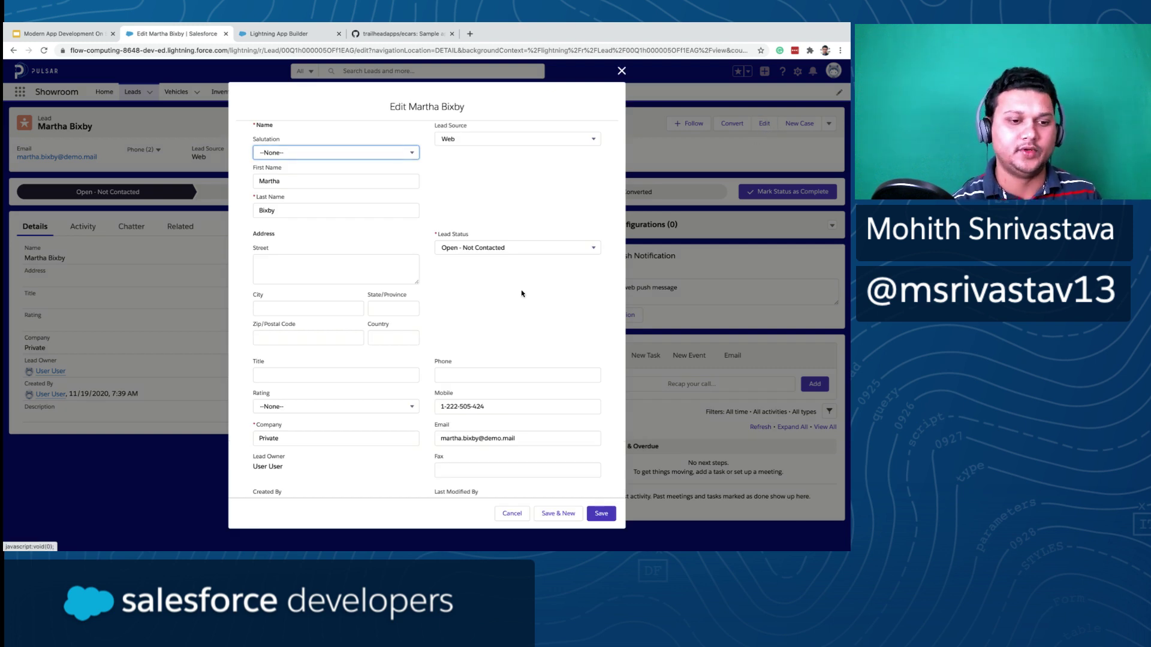
{"action": "scroll", "coordinate": [522, 293], "scroll_direction": "down", "scroll_amount": 3}
{"action": "scroll", "coordinate": [521, 294], "scroll_direction": "up", "scroll_amount": 3}
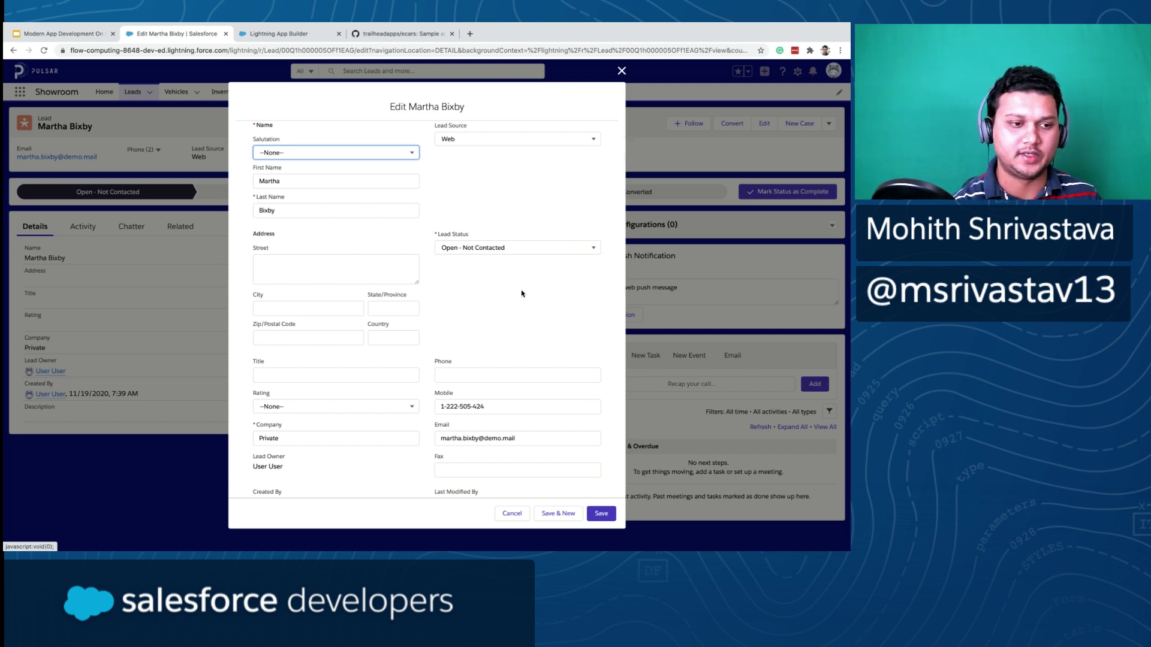
{"action": "left_click", "coordinate": [622, 71]}
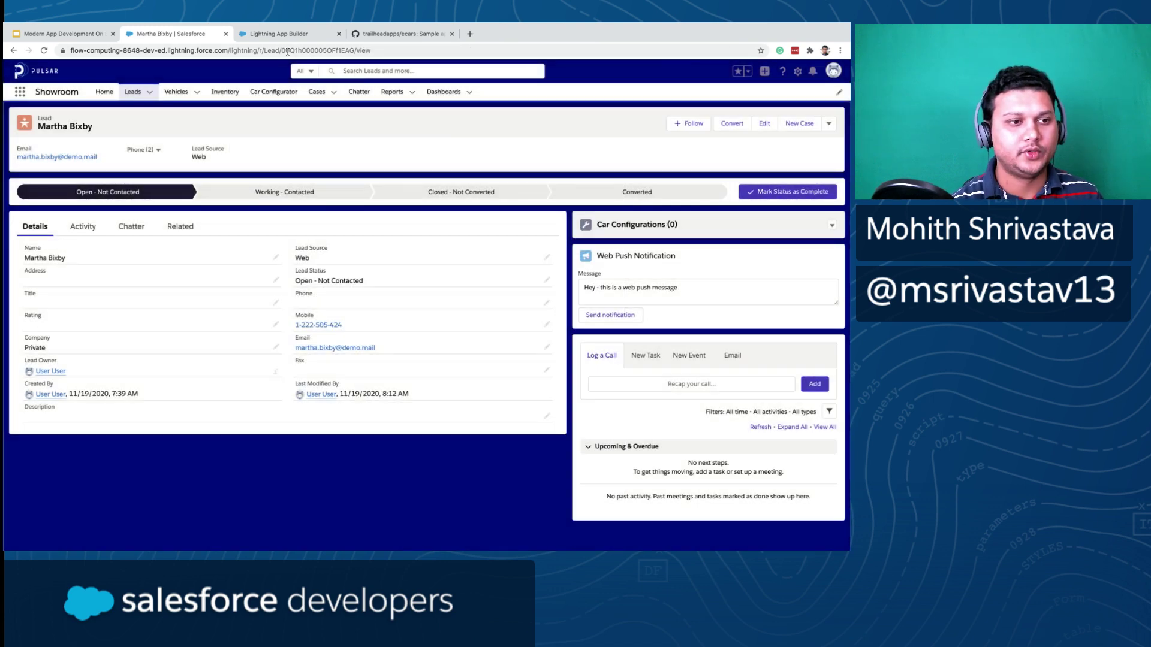
- Choose Record Page as the new Lightning page's type and label it "Lead New Record Page For Pulsar"
{"action": "left_click", "coordinate": [284, 37]}
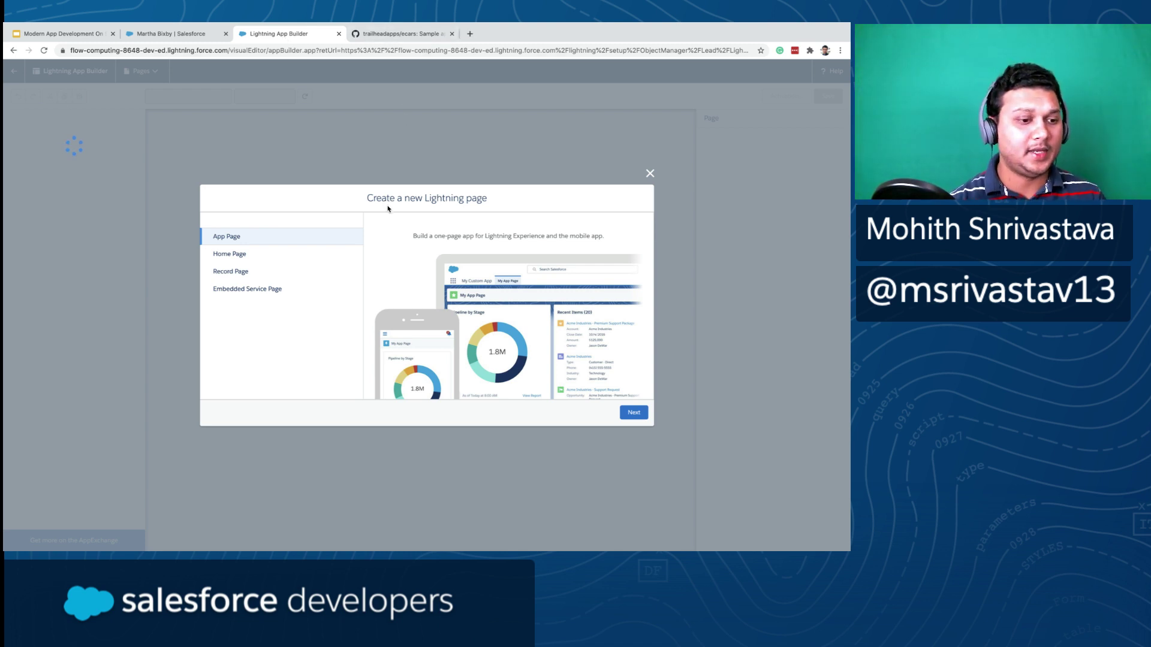
{"action": "left_click", "coordinate": [277, 269]}
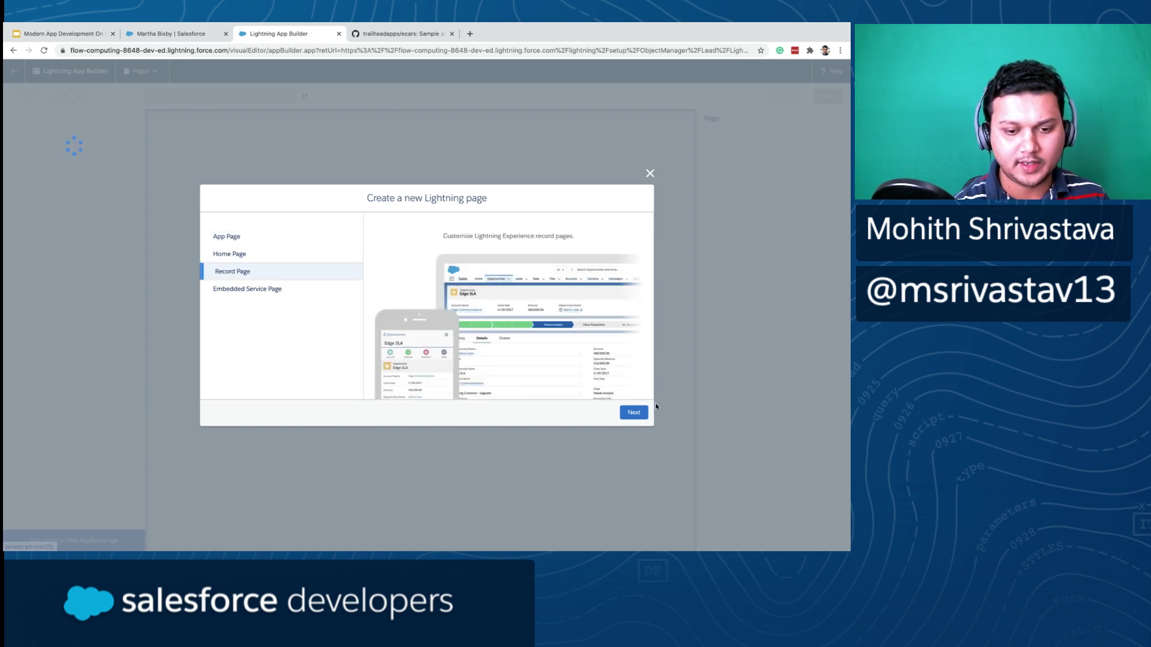
{"action": "left_click", "coordinate": [633, 414]}
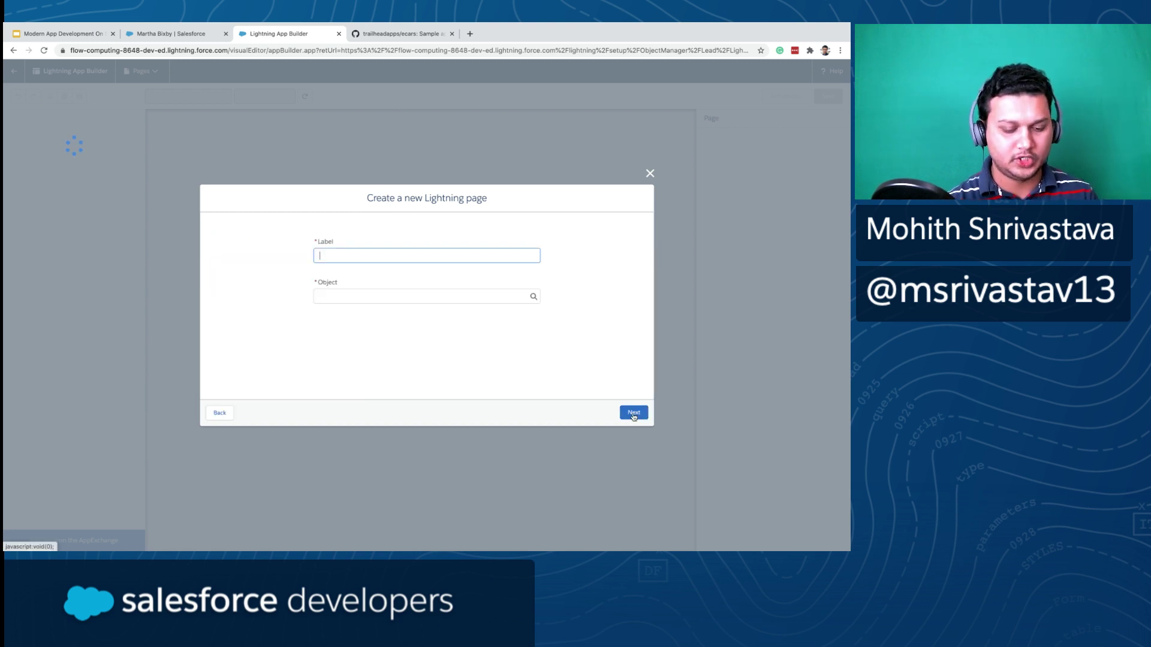
{"action": "type", "text": "Lead "}
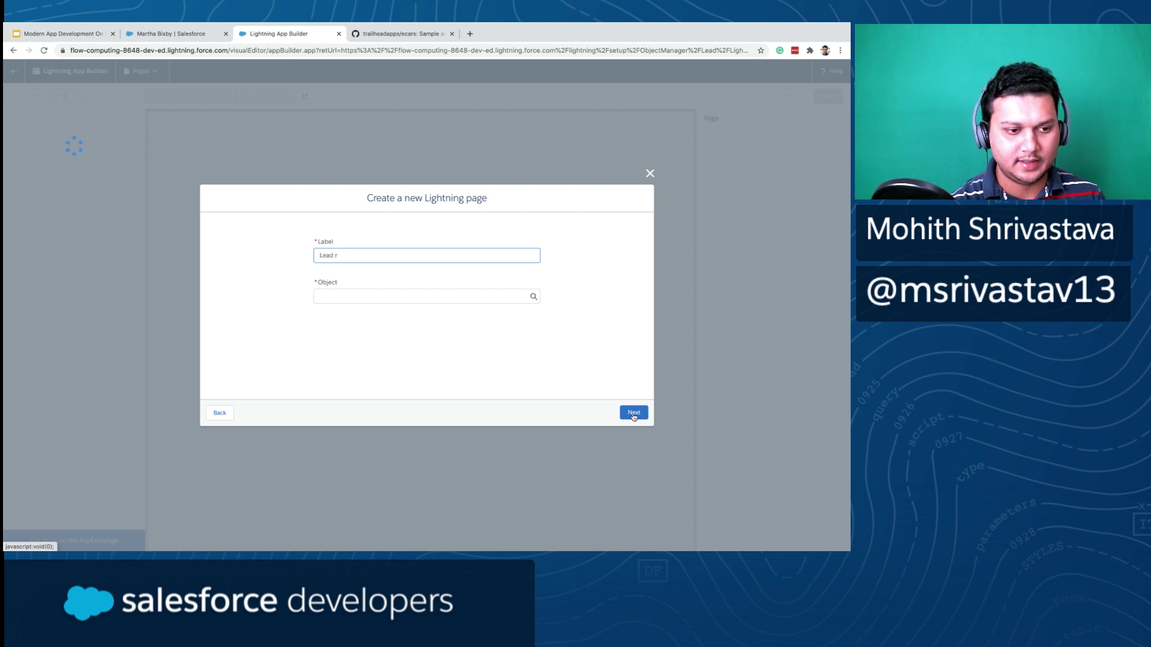
{"action": "type", "text": "New Record "}
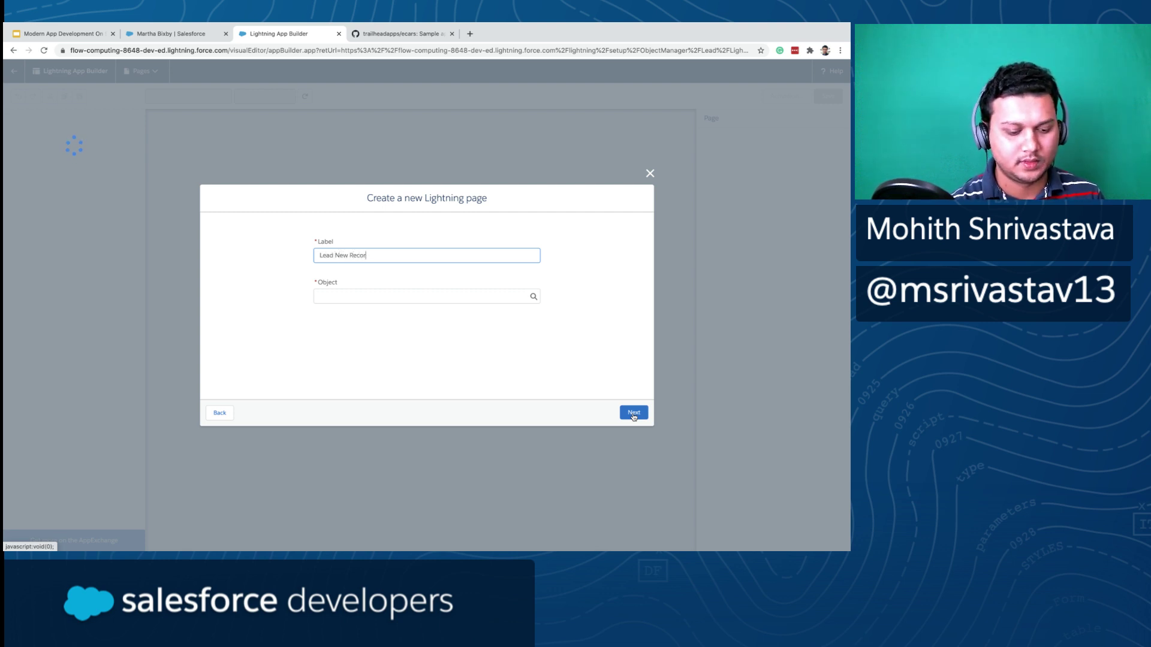
{"action": "type", "text": "Page"}
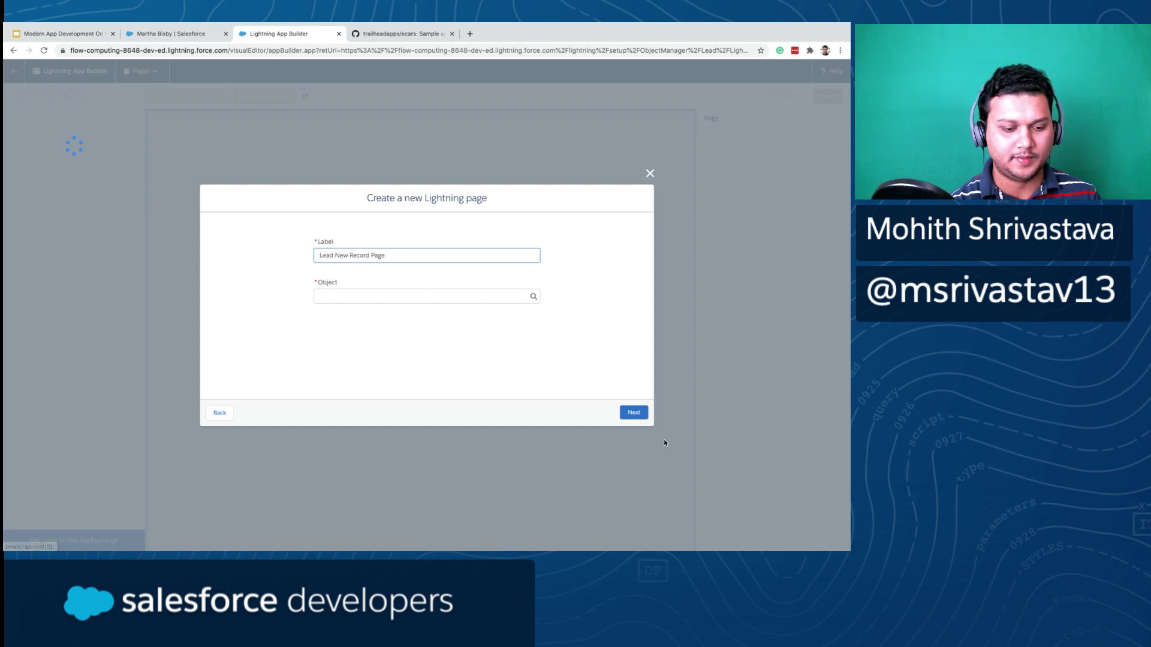
{"action": "type", "text": " For Pulsar"}
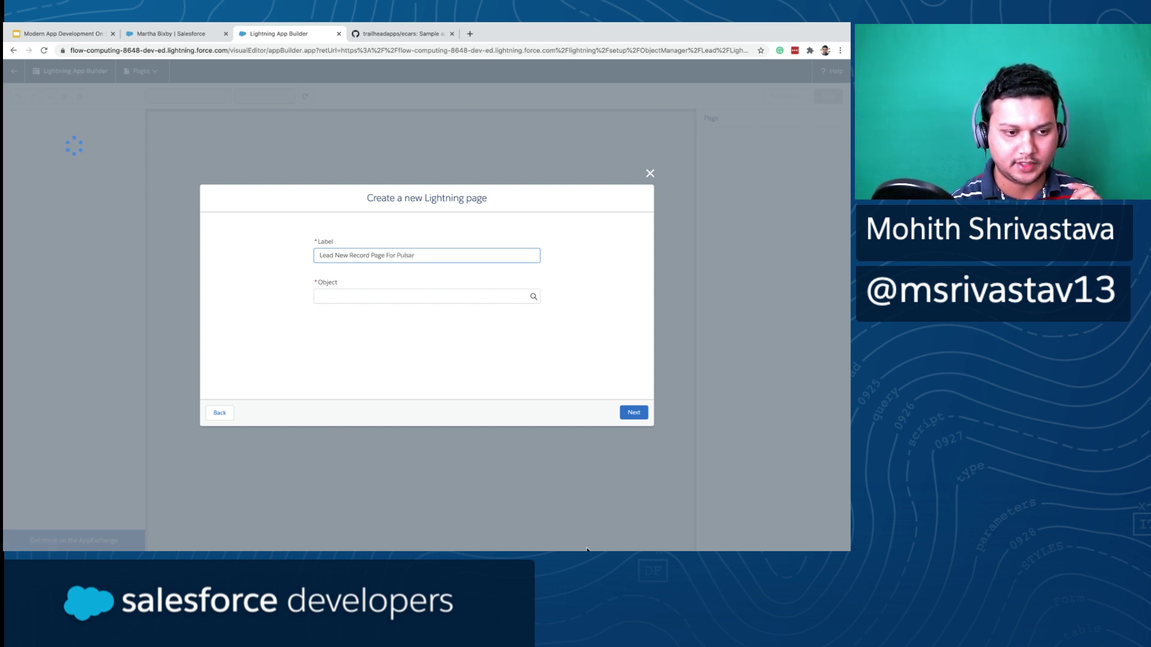
- Set the new record page's object to Lead and continue to the page template choice
{"action": "left_click", "coordinate": [432, 306]}
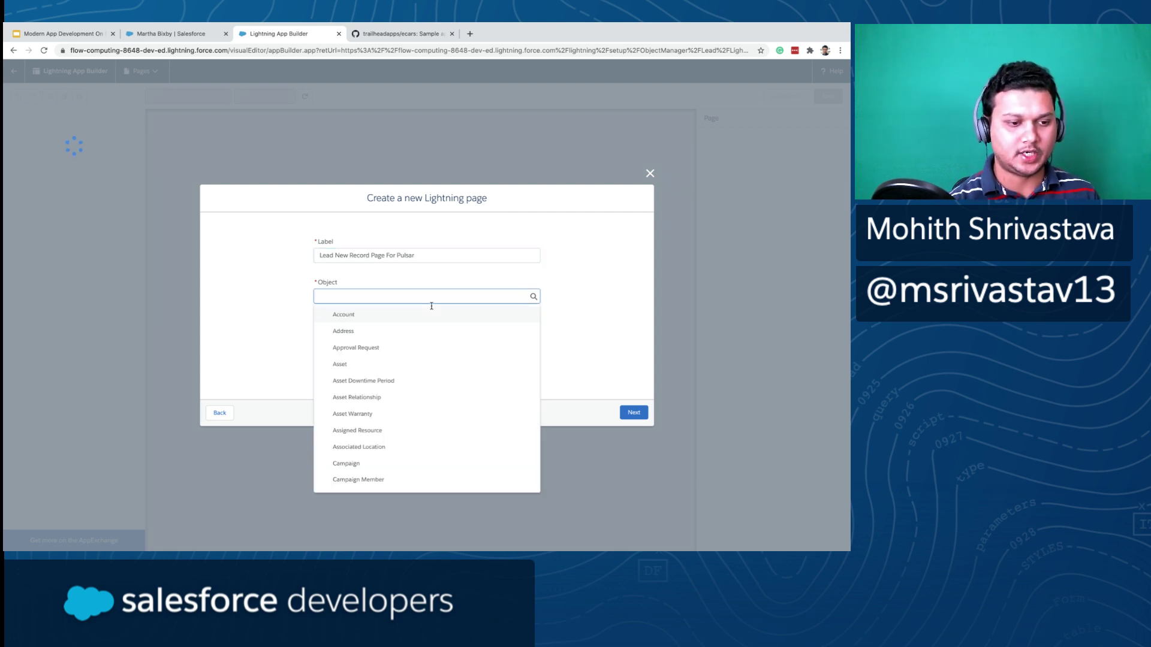
{"action": "type", "text": "Lead"}
{"action": "left_click", "coordinate": [406, 321]}
{"action": "left_click", "coordinate": [634, 415]}
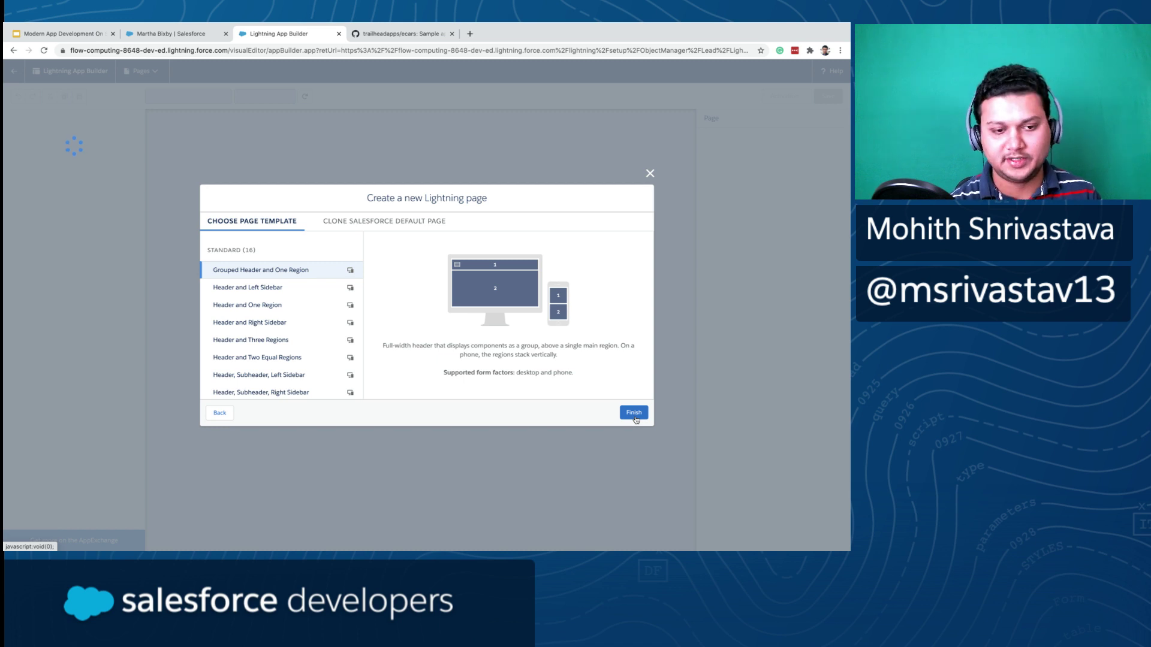
- Preview the Header and Left Sidebar, Header and One Region, Pinned Header, and Three Regions page templates
{"action": "left_click", "coordinate": [330, 292]}
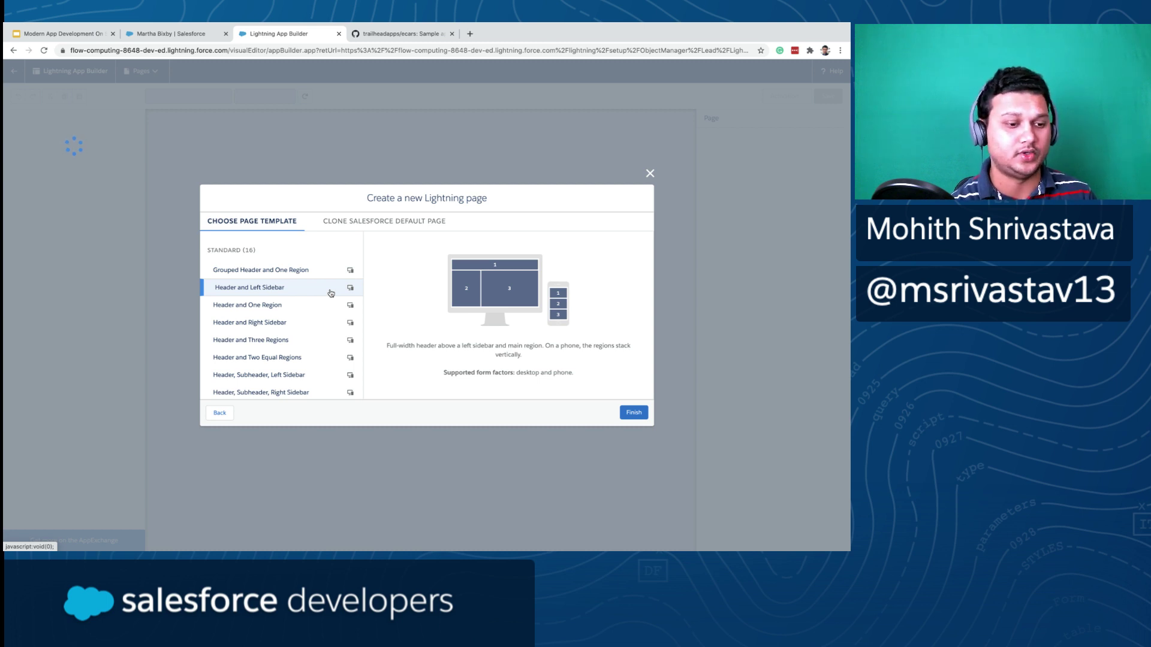
{"action": "left_click", "coordinate": [288, 307]}
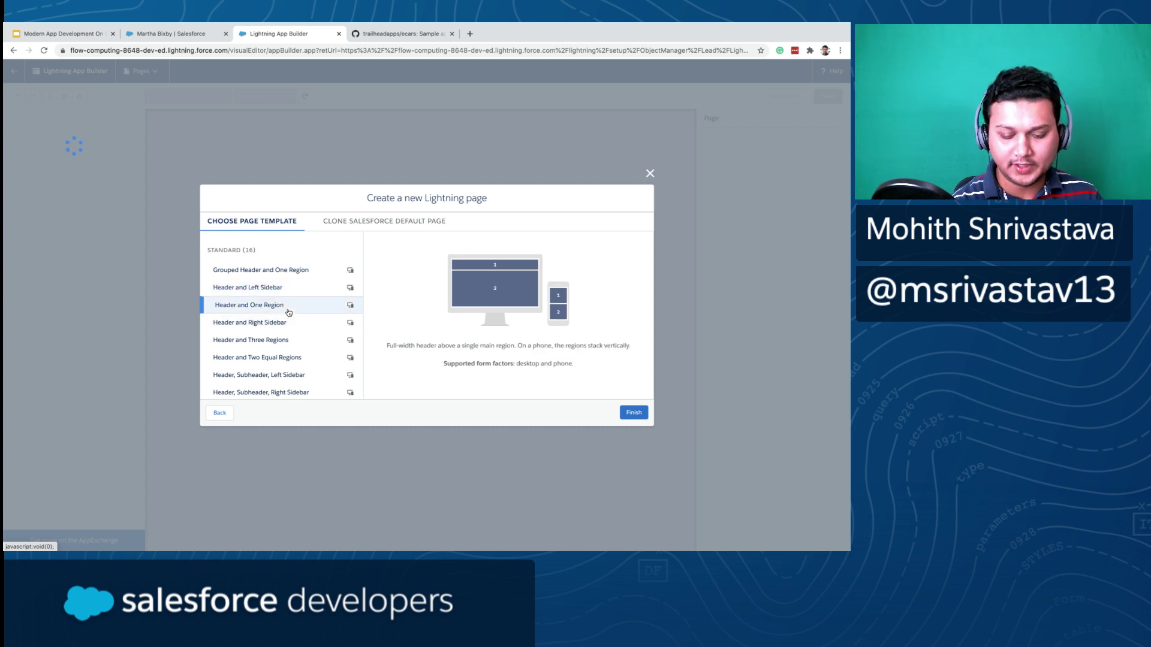
{"action": "scroll", "coordinate": [289, 327], "scroll_direction": "down", "scroll_amount": 4}
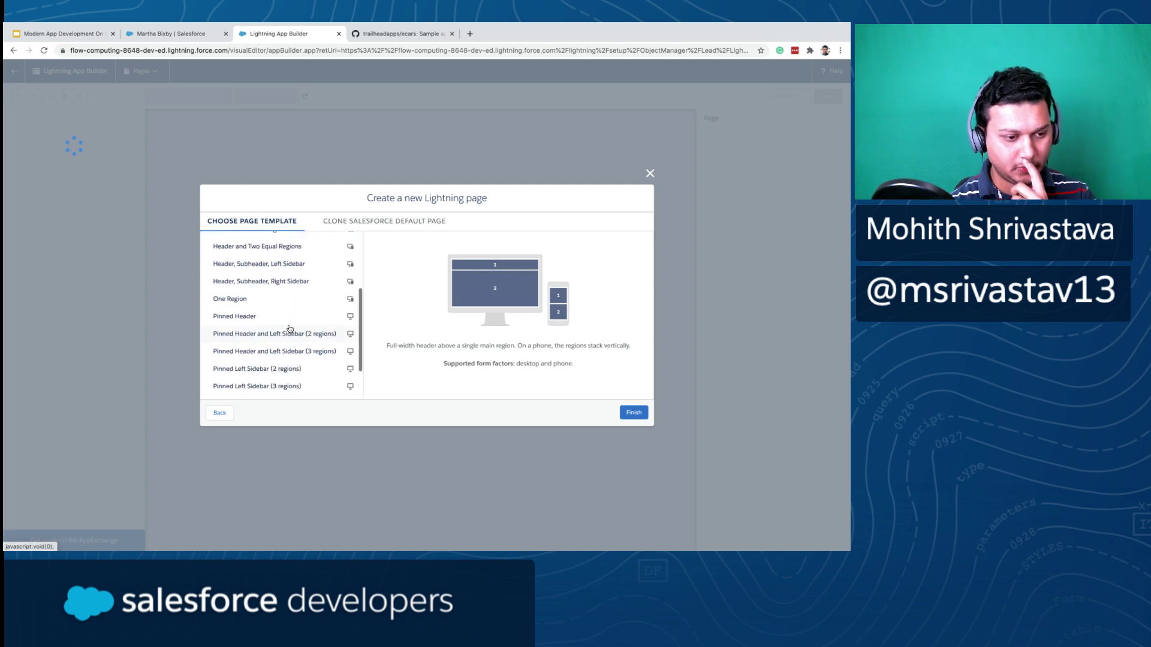
{"action": "left_click", "coordinate": [288, 318]}
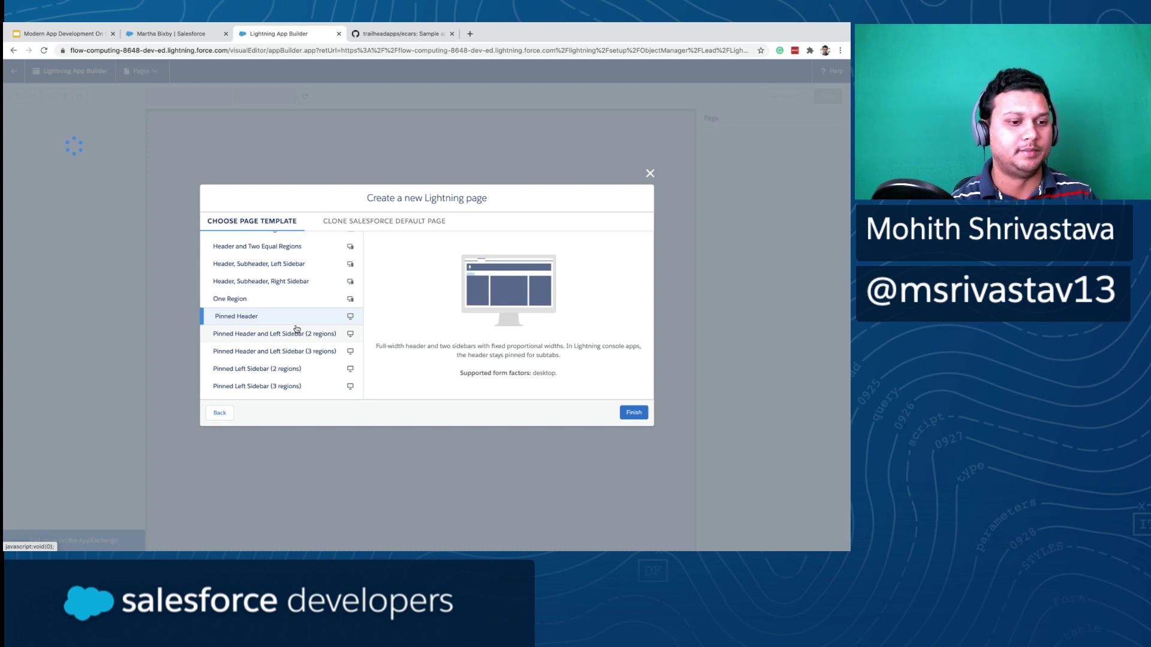
{"action": "scroll", "coordinate": [297, 364], "scroll_direction": "down", "scroll_amount": 2}
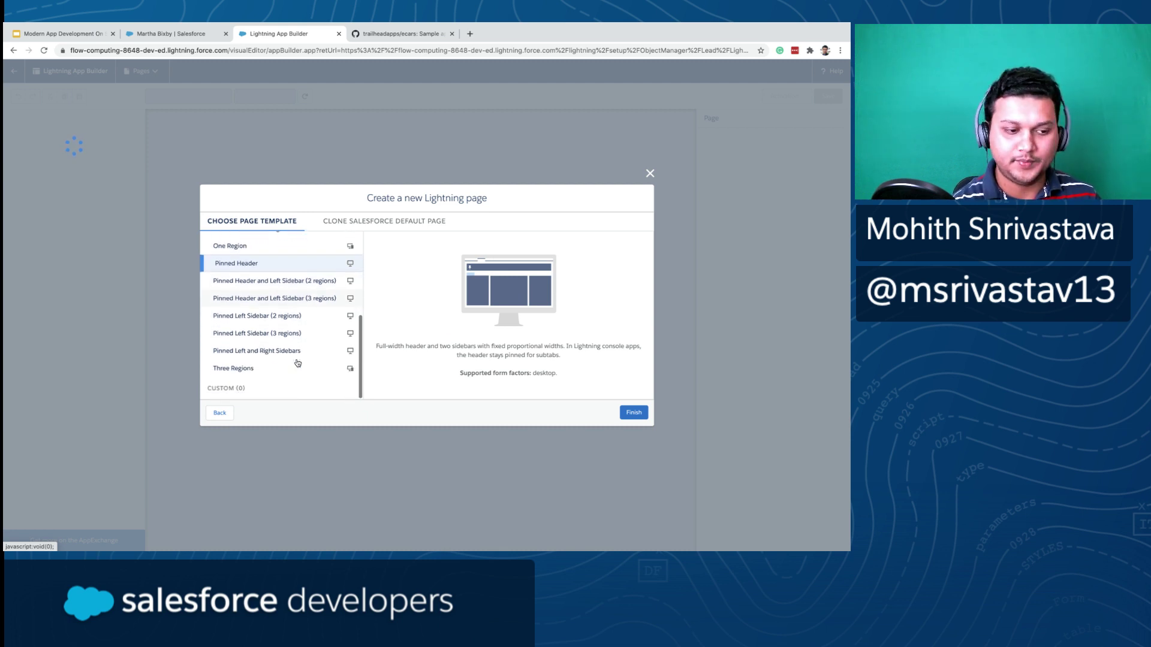
{"action": "left_click", "coordinate": [294, 369]}
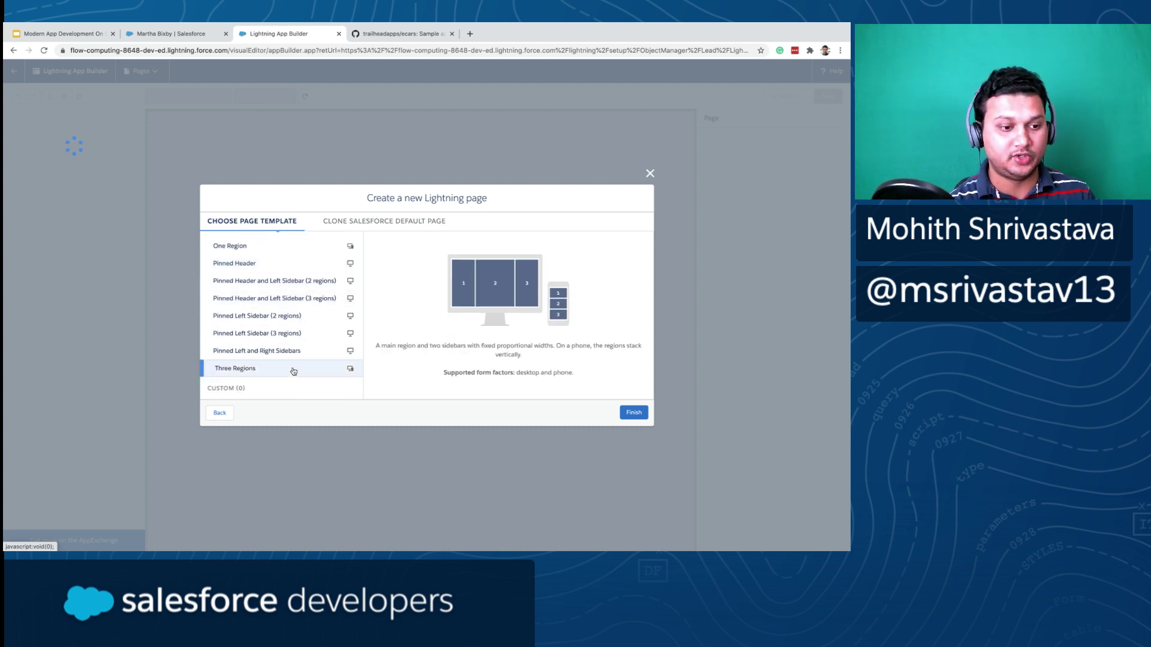
- Compare the Grouped Header and One Region, Header and Left Sidebar, and Header and One Region template layouts
{"action": "scroll", "coordinate": [294, 371], "scroll_direction": "up", "scroll_amount": 5}
{"action": "left_click", "coordinate": [290, 270]}
{"action": "left_click", "coordinate": [297, 287]}
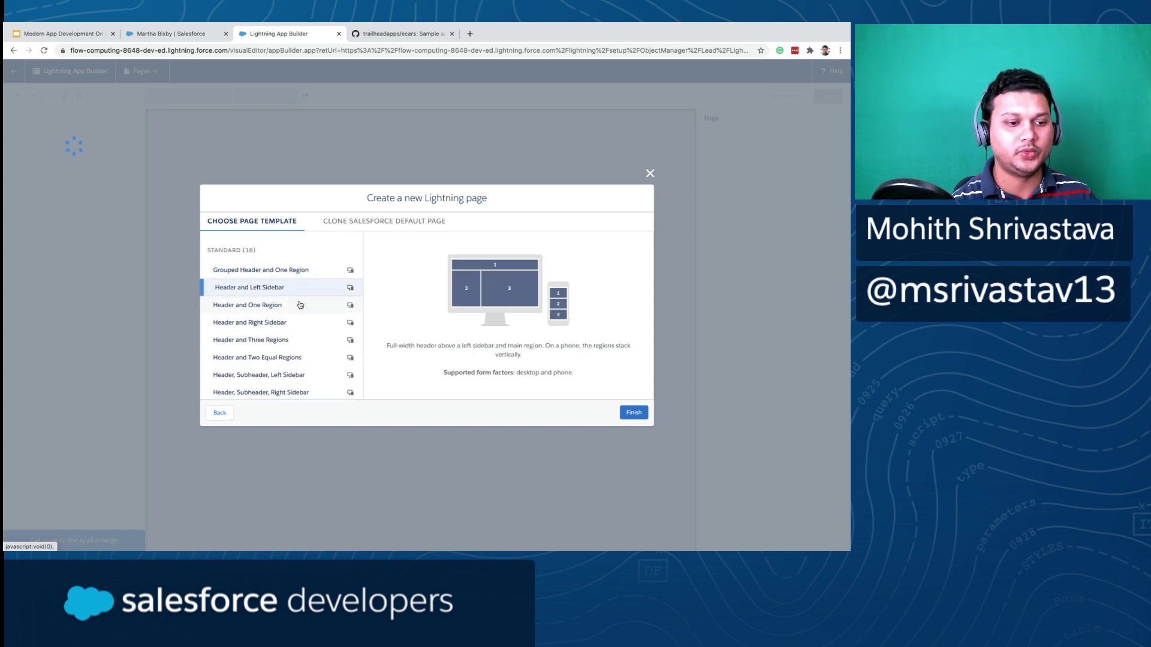
{"action": "left_click", "coordinate": [299, 305]}
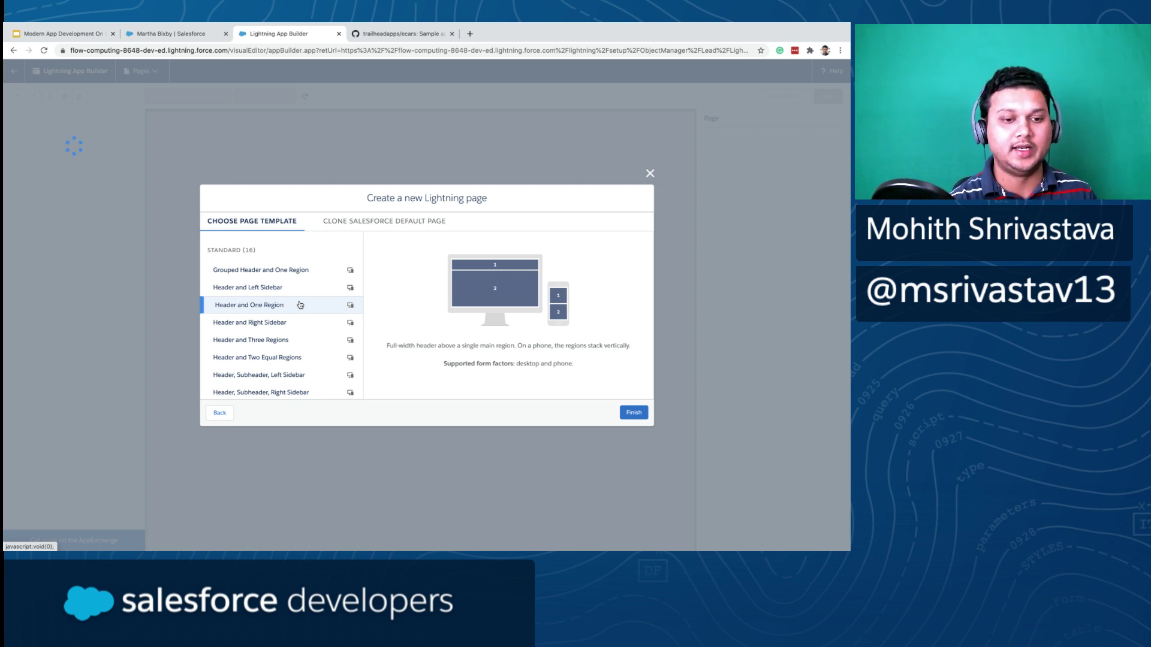
{"action": "left_click", "coordinate": [296, 293]}
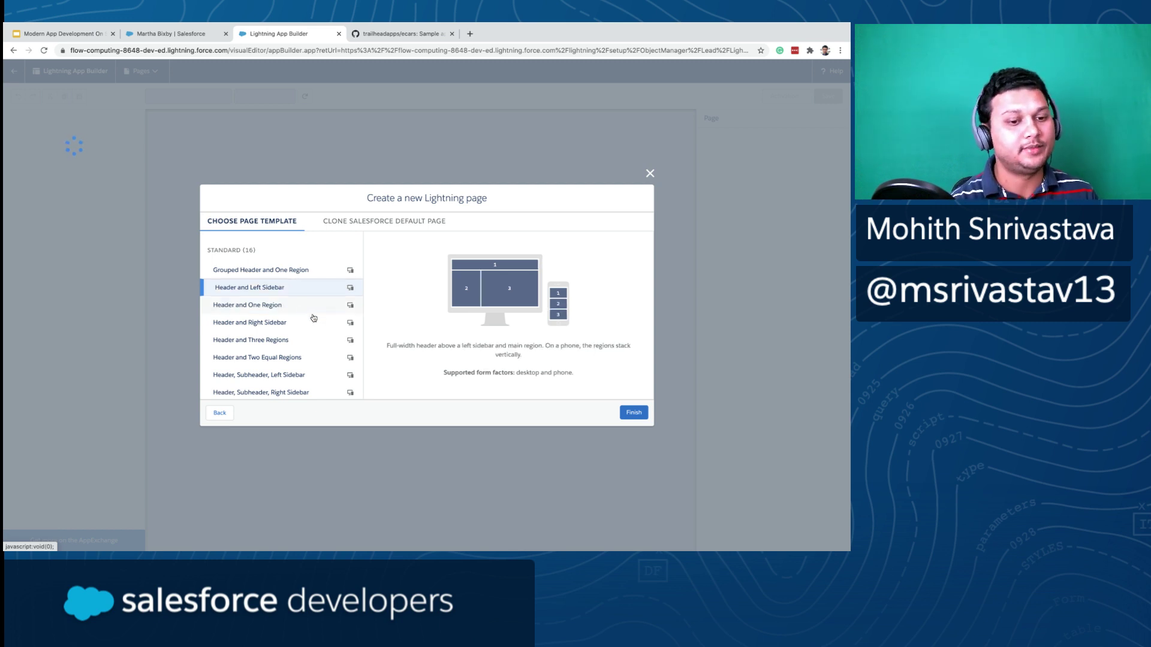
- Preview further page templates down the list, including Pinned Header and Left Sidebar (2 regions) and Pinned Left Sidebar (2 regions)
{"action": "scroll", "coordinate": [311, 318], "scroll_direction": "down", "scroll_amount": 1}
{"action": "left_click", "coordinate": [312, 316]}
{"action": "scroll", "coordinate": [313, 316], "scroll_direction": "down", "scroll_amount": 1}
{"action": "left_click", "coordinate": [312, 316]}
{"action": "scroll", "coordinate": [312, 316], "scroll_direction": "down", "scroll_amount": 1}
{"action": "left_click", "coordinate": [312, 316]}
{"action": "scroll", "coordinate": [312, 316], "scroll_direction": "down", "scroll_amount": 1}
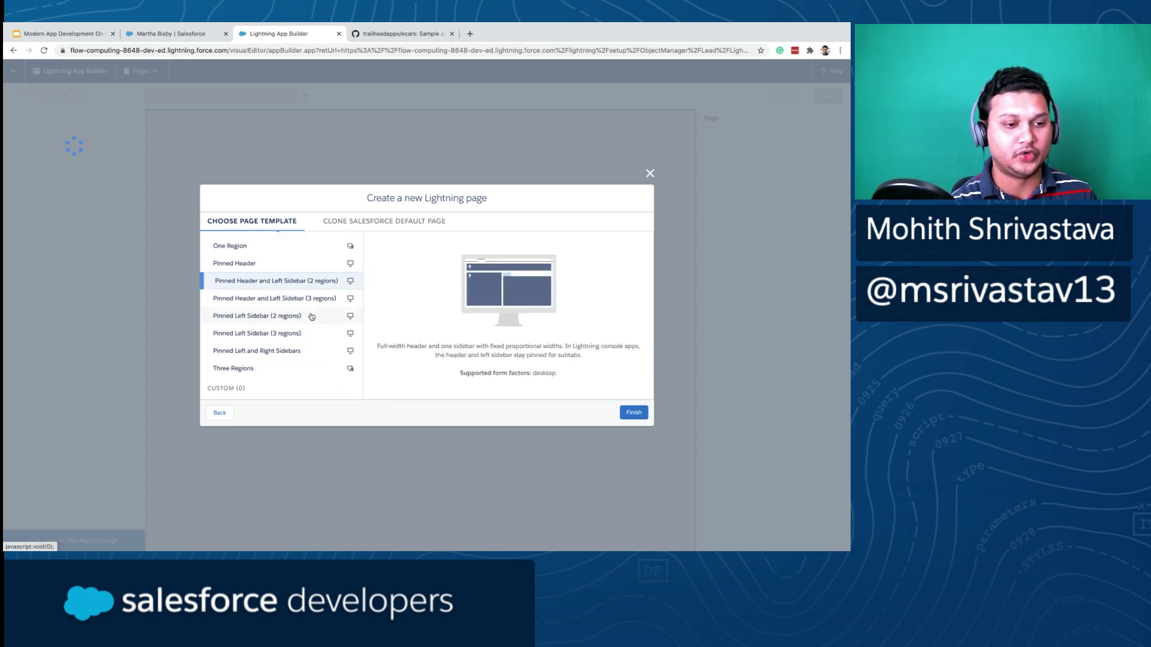
{"action": "left_click", "coordinate": [312, 316]}
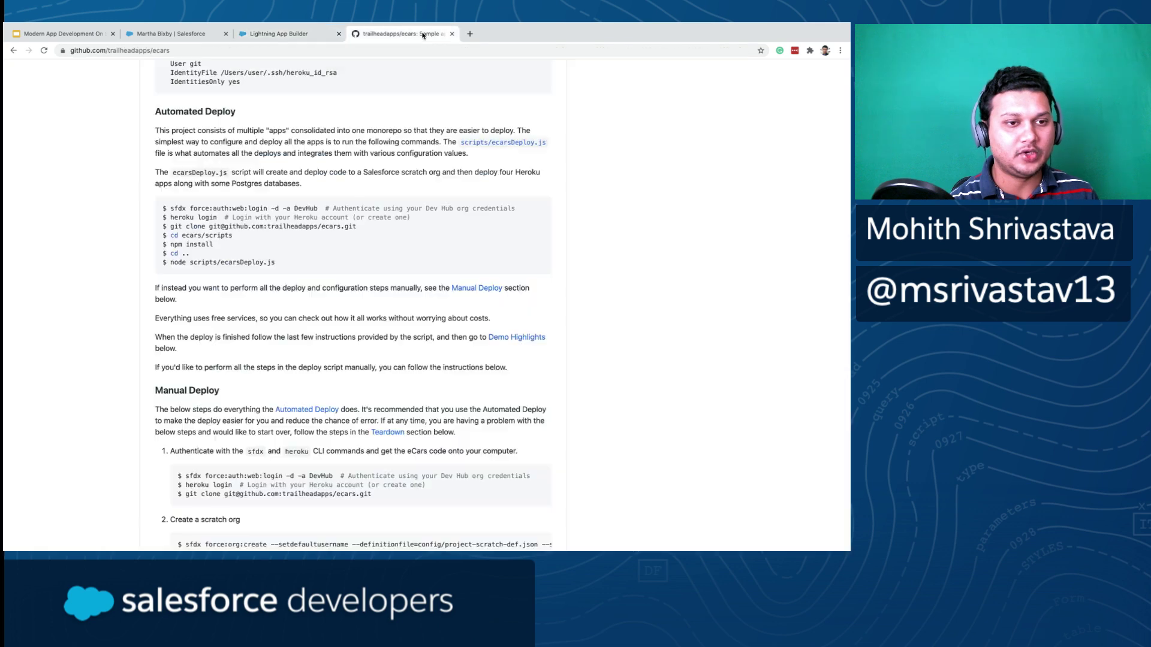
- Switch to the ecars repository on GitHub and open its trailheadapps organization page in a separate tab
{"action": "left_click", "coordinate": [398, 34]}
{"action": "scroll", "coordinate": [438, 249], "scroll_direction": "up", "scroll_amount": 5}
{"action": "scroll", "coordinate": [438, 248], "scroll_direction": "up", "scroll_amount": 10}
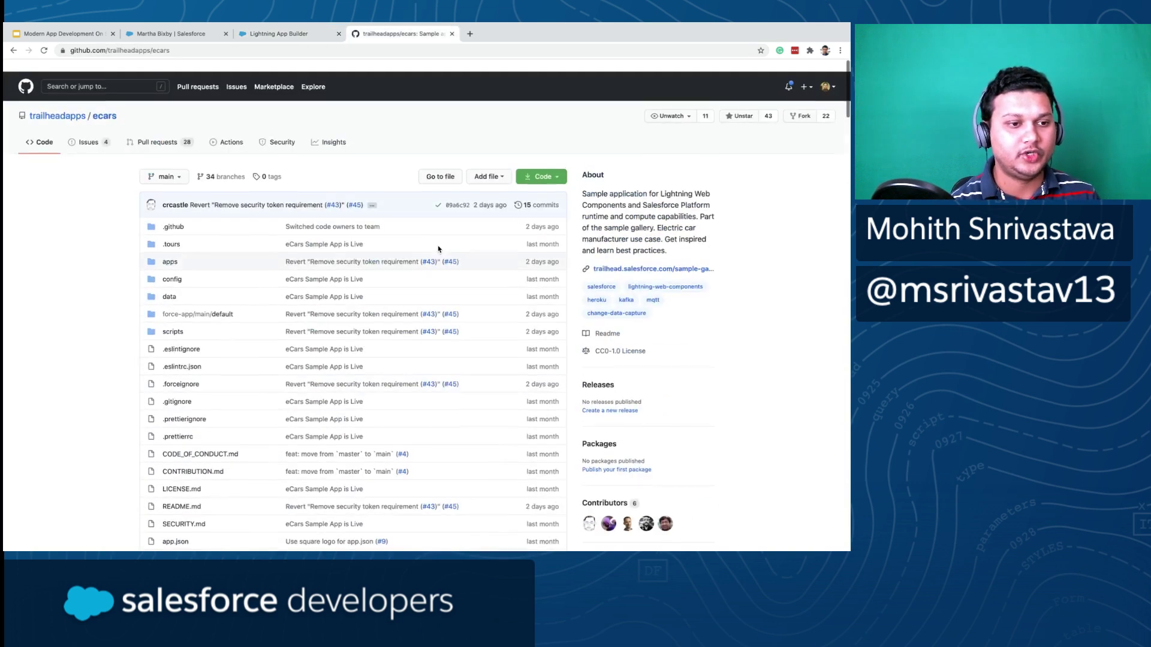
{"action": "left_click", "coordinate": [58, 104], "text": "super"}
{"action": "left_click", "coordinate": [489, 34]}
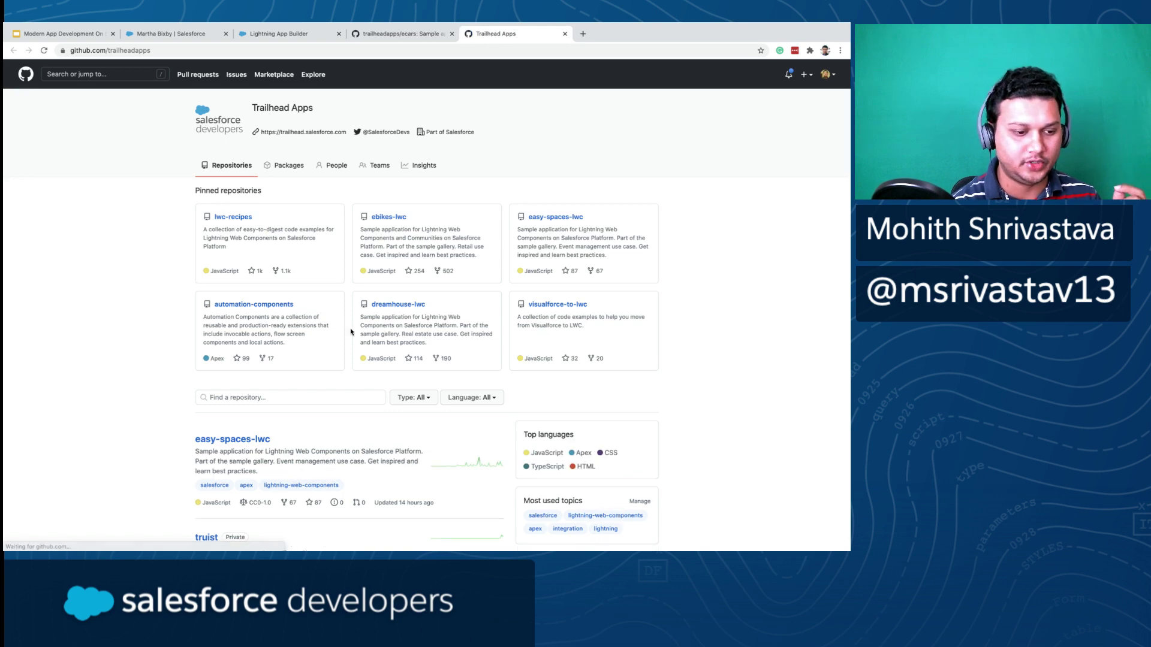
- Open the easy-spaces-lwc repository and browse to the aura folder under es-base-styles/main/default
{"action": "scroll", "coordinate": [351, 329], "scroll_direction": "down", "scroll_amount": 3}
{"action": "left_click", "coordinate": [252, 345]}
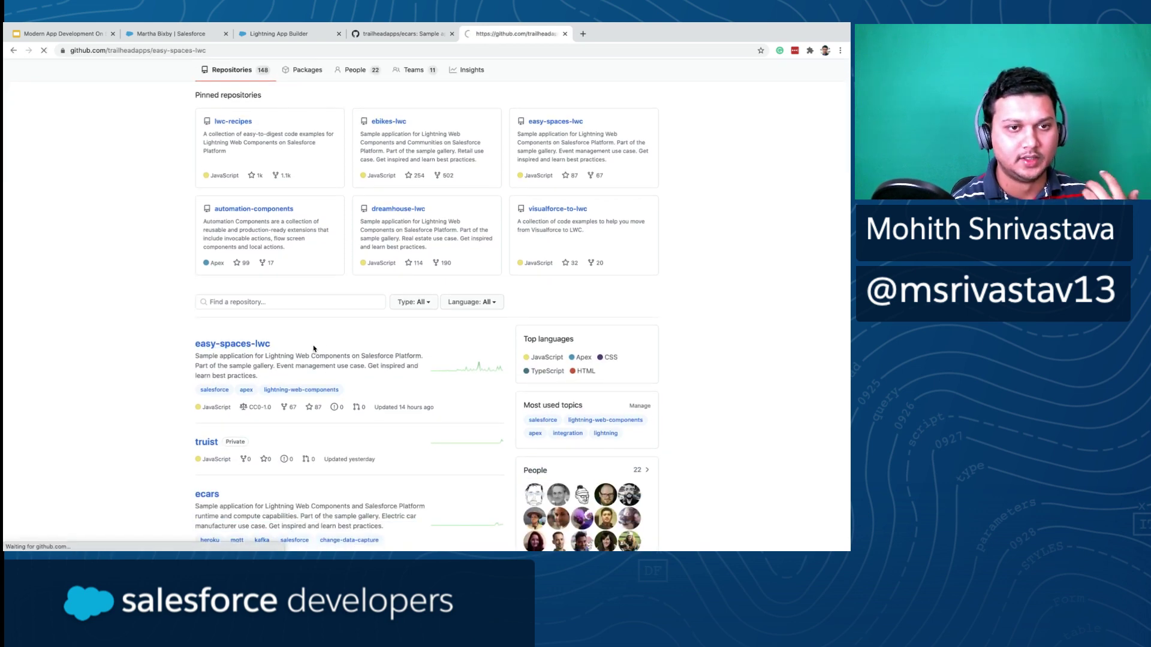
{"action": "scroll", "coordinate": [313, 348], "scroll_direction": "down", "scroll_amount": 3}
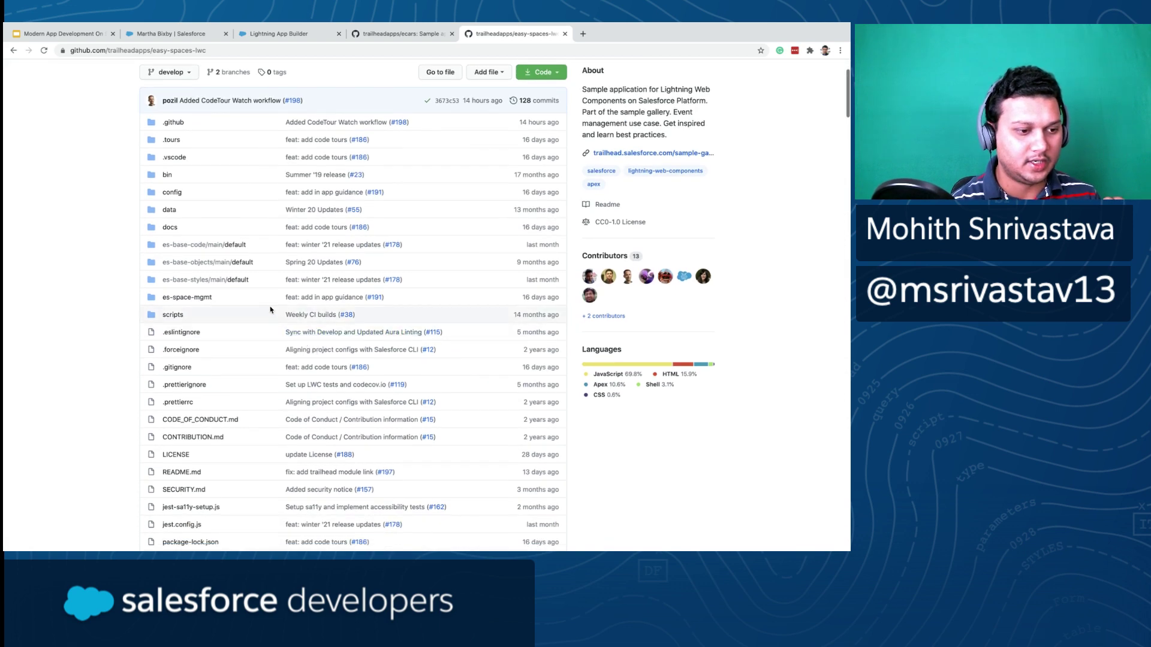
{"action": "left_click", "coordinate": [219, 285]}
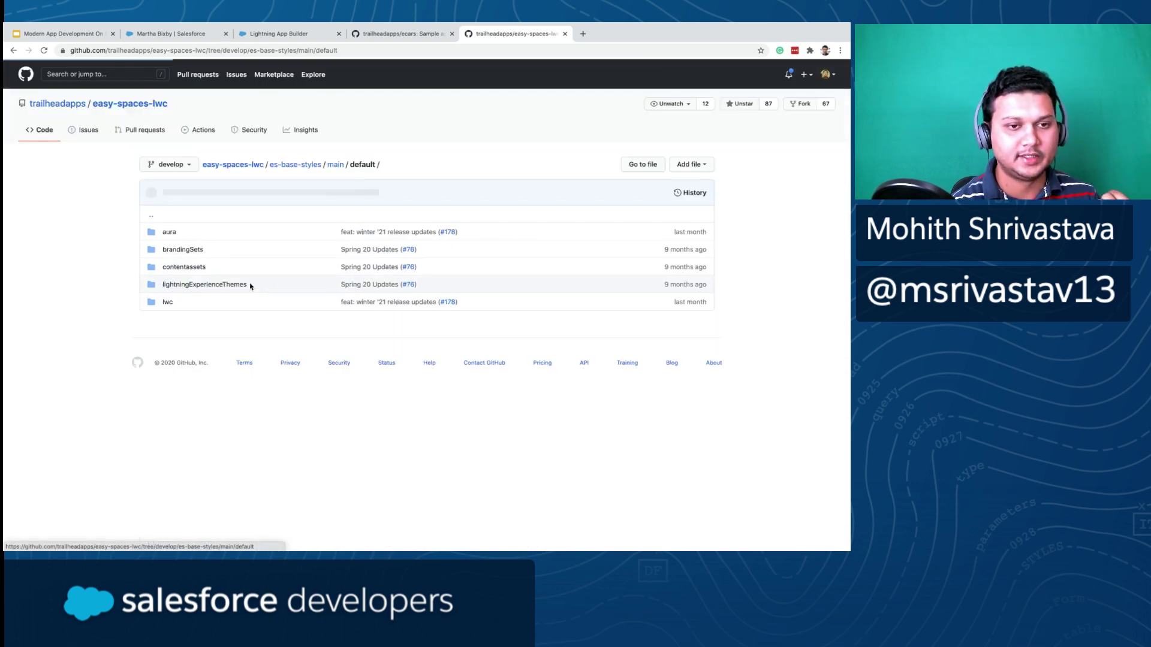
{"action": "left_click", "coordinate": [170, 235]}
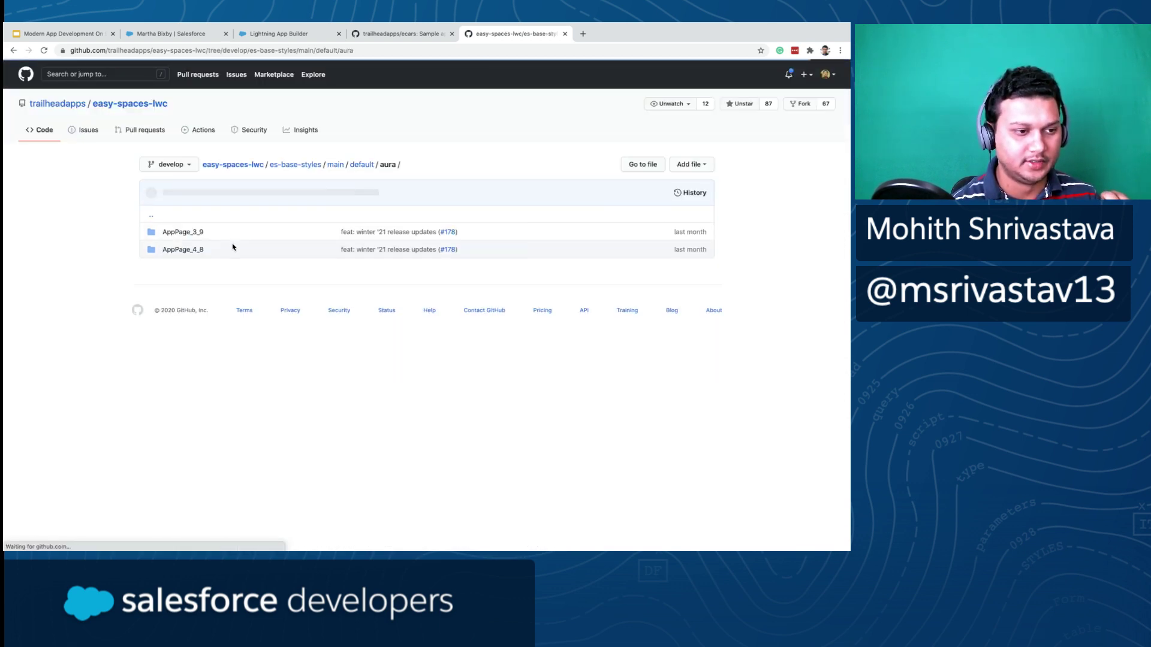
- Open the AppPage_3_9 and AppPage_4_8 folders in separate tabs and return to the aura folder listing
{"action": "left_click", "coordinate": [193, 233], "text": "super"}
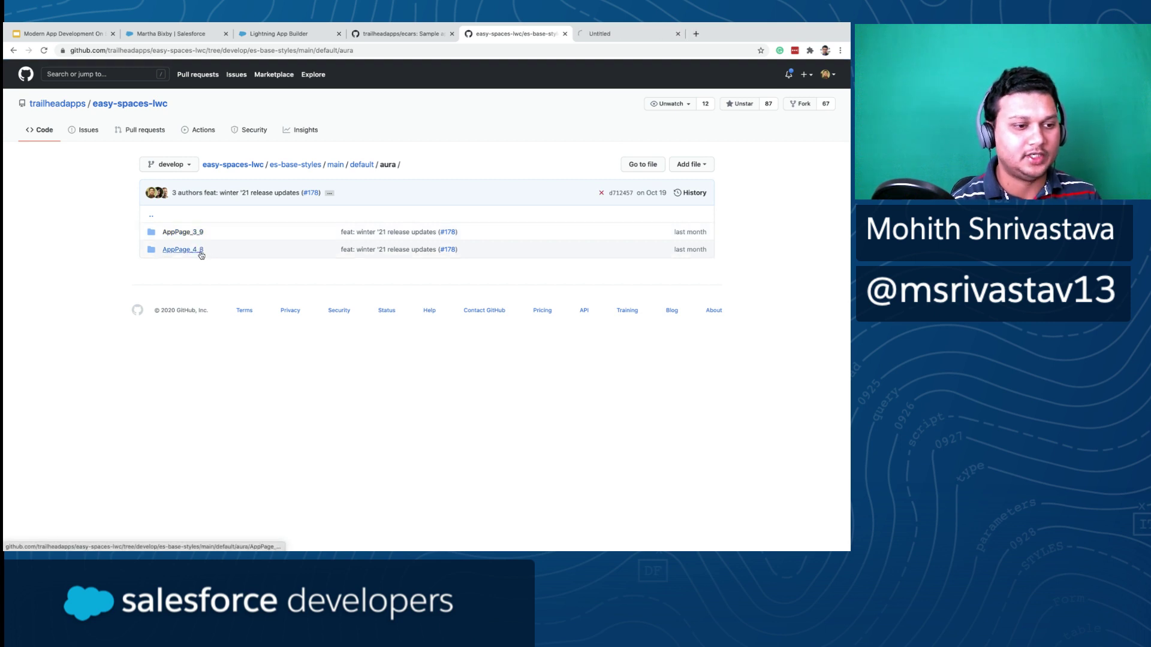
{"action": "left_click", "coordinate": [192, 250], "text": "super"}
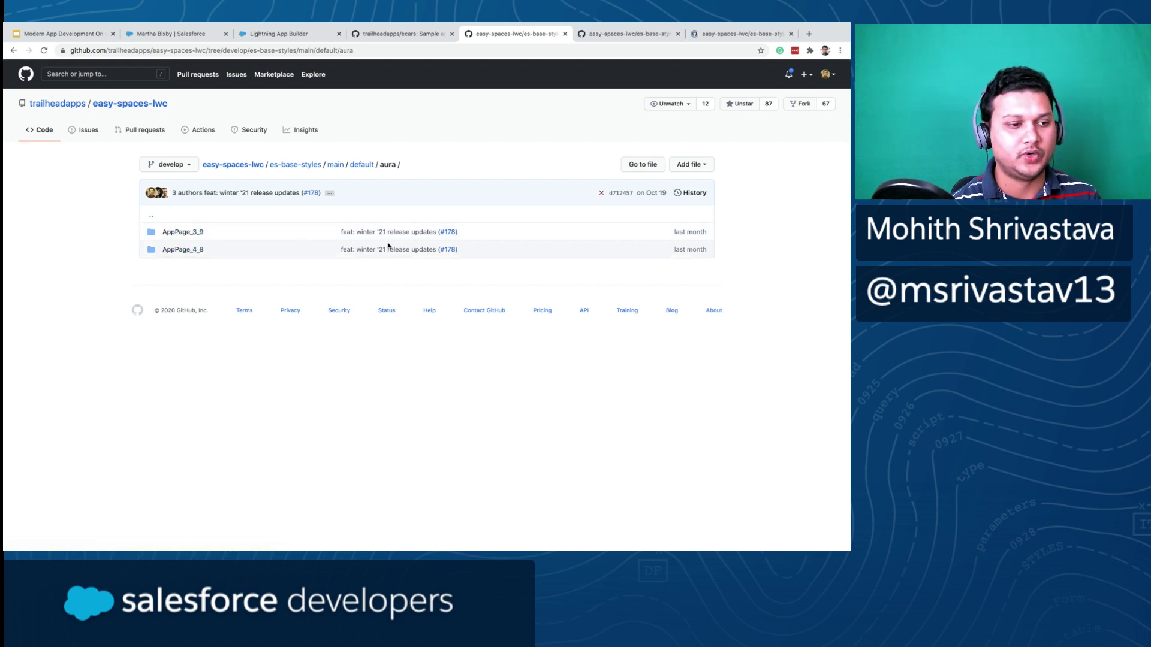
{"action": "left_click", "coordinate": [617, 34]}
{"action": "left_click", "coordinate": [541, 35]}
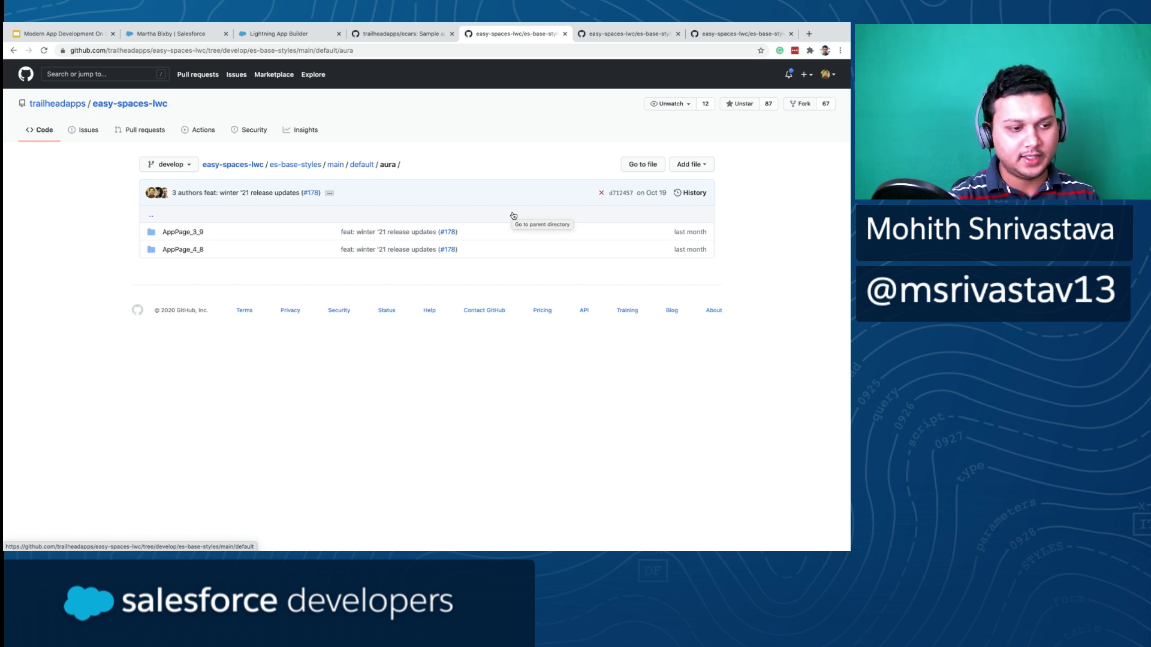
- Open AppPage_3_9.cmp from the AppPage_3_9 folder and review the Aura code of the custom page template
{"action": "left_click", "coordinate": [622, 35]}
{"action": "left_click", "coordinate": [183, 232]}
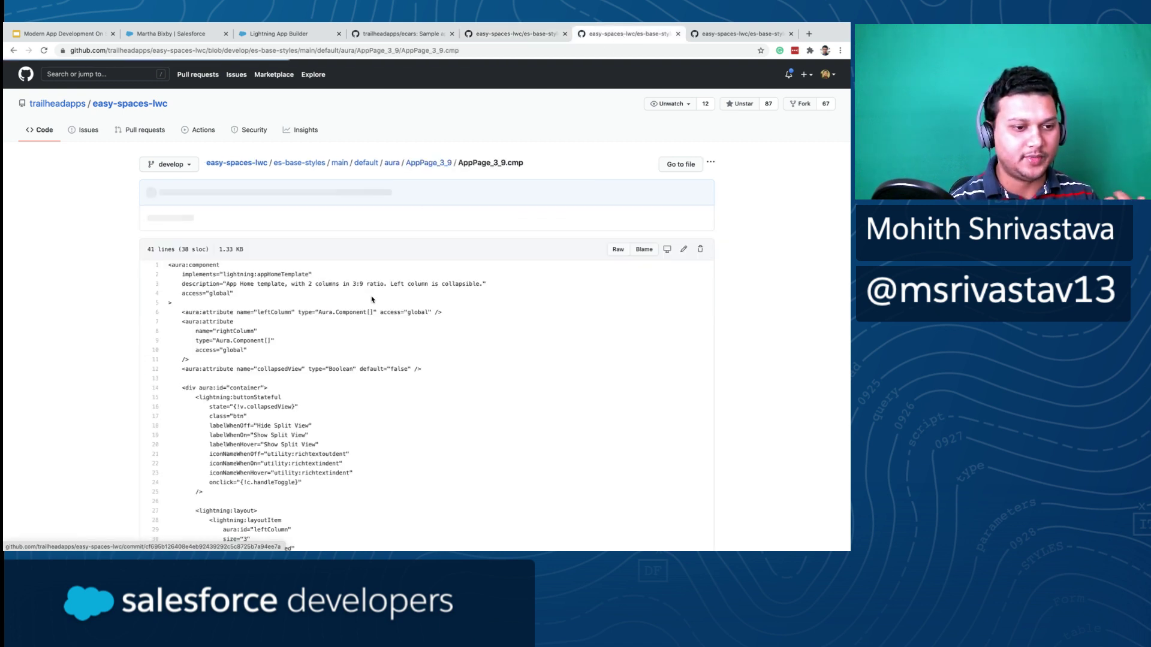
{"action": "scroll", "coordinate": [372, 299], "scroll_direction": "down", "scroll_amount": 3}
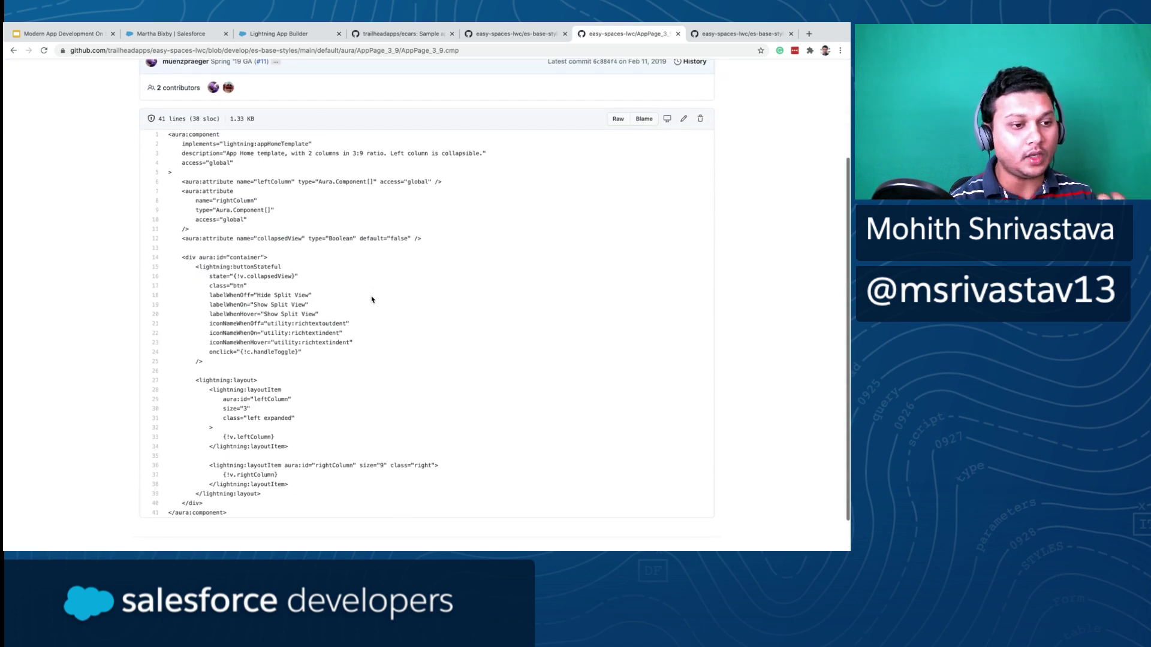
{"action": "scroll", "coordinate": [372, 300], "scroll_direction": "down", "scroll_amount": 1}
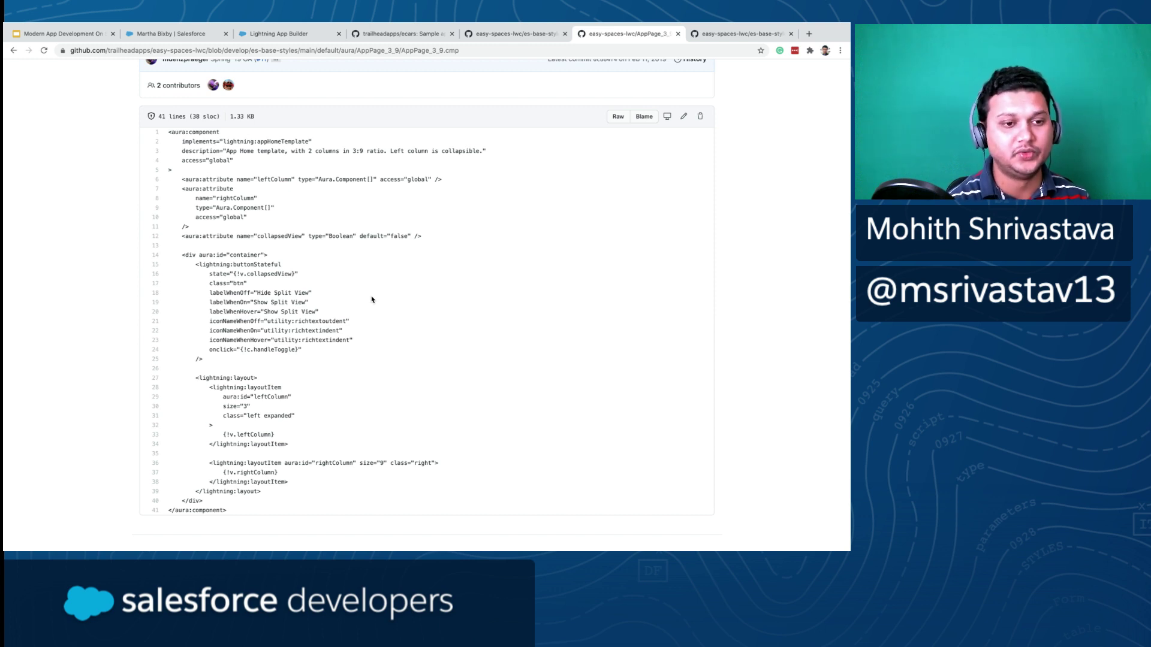
{"action": "scroll", "coordinate": [372, 299], "scroll_direction": "down", "scroll_amount": 1}
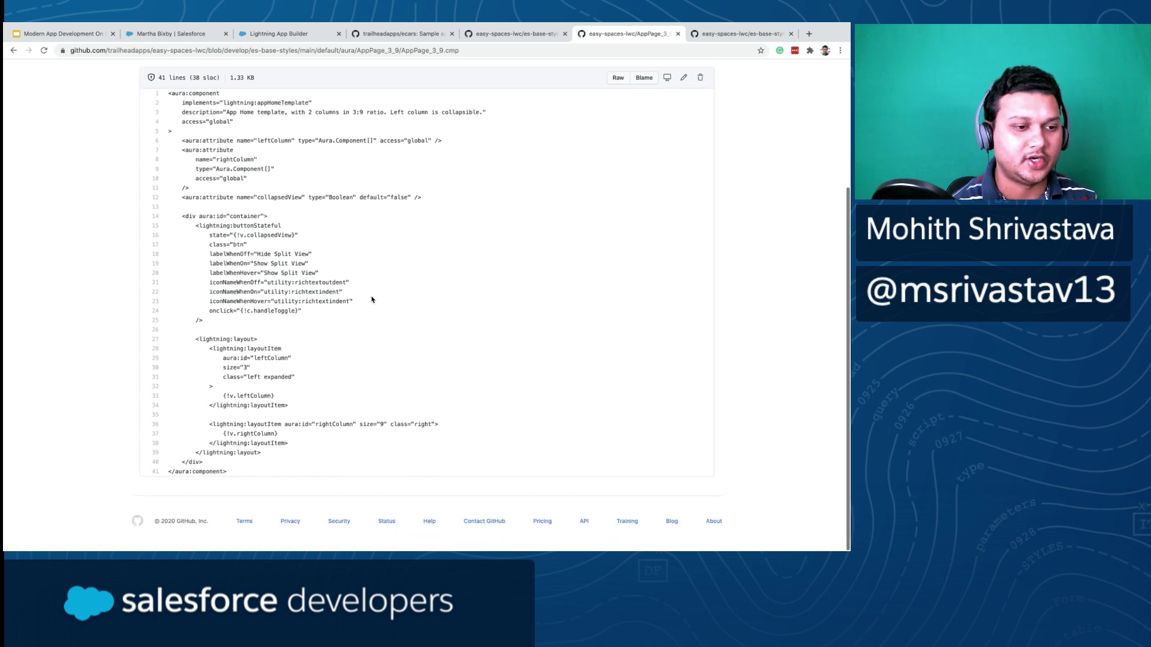
{"action": "scroll", "coordinate": [371, 299], "scroll_direction": "up", "scroll_amount": 3}
{"action": "scroll", "coordinate": [372, 300], "scroll_direction": "up", "scroll_amount": 2}
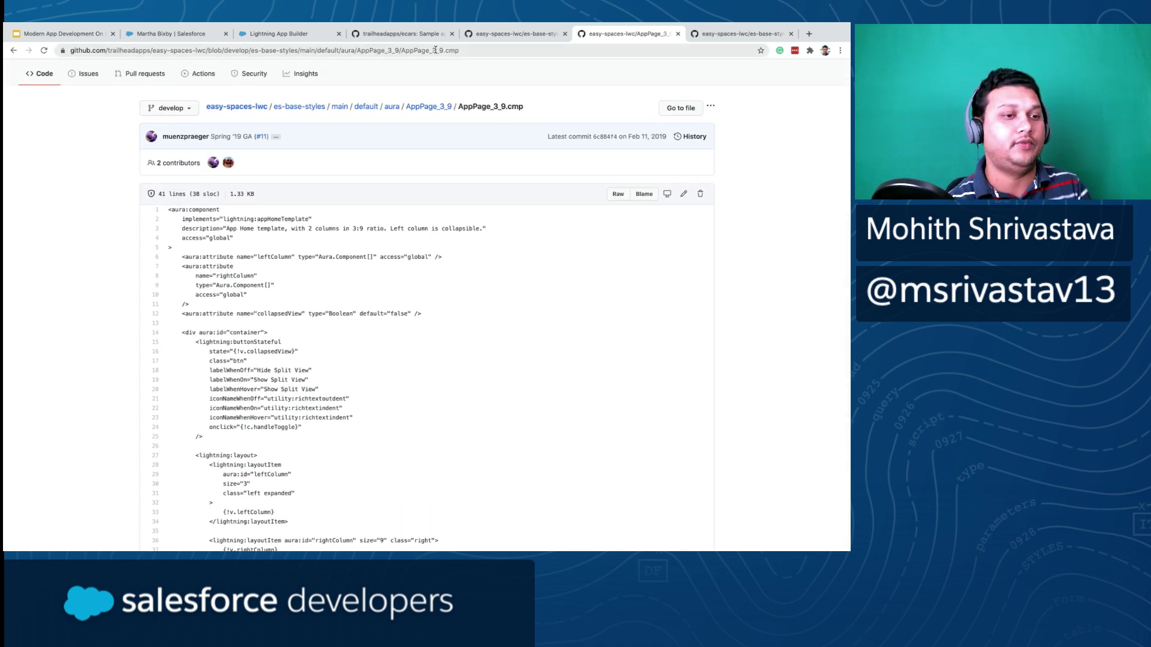
- Return to the Lightning App Builder and preview the Header and Three Regions, Right Sidebar, Two Equal Regions and One Region templates
{"action": "left_click", "coordinate": [302, 37]}
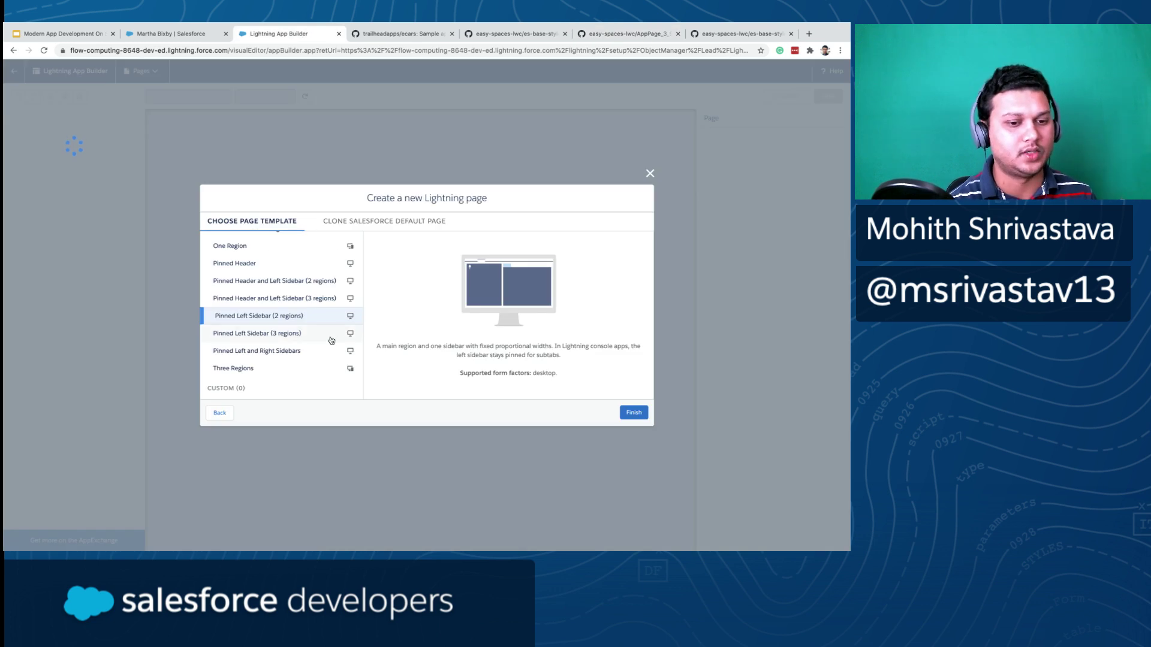
{"action": "scroll", "coordinate": [331, 340], "scroll_direction": "down", "scroll_amount": 1}
{"action": "scroll", "coordinate": [331, 340], "scroll_direction": "up", "scroll_amount": 5}
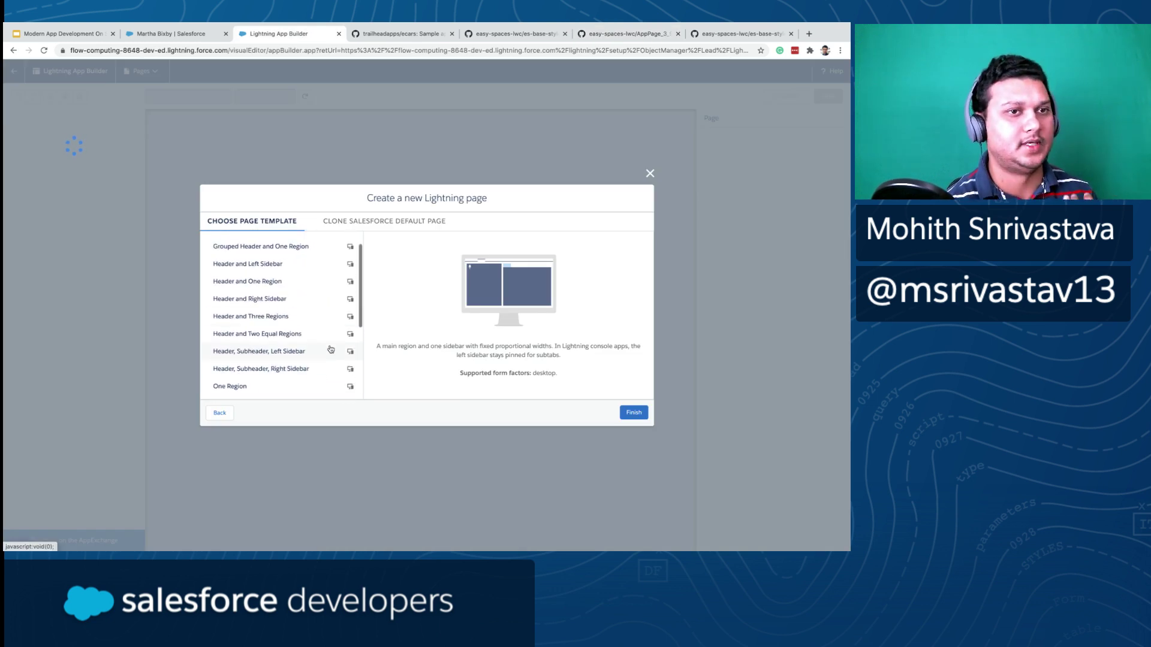
{"action": "scroll", "coordinate": [330, 349], "scroll_direction": "down", "scroll_amount": 3}
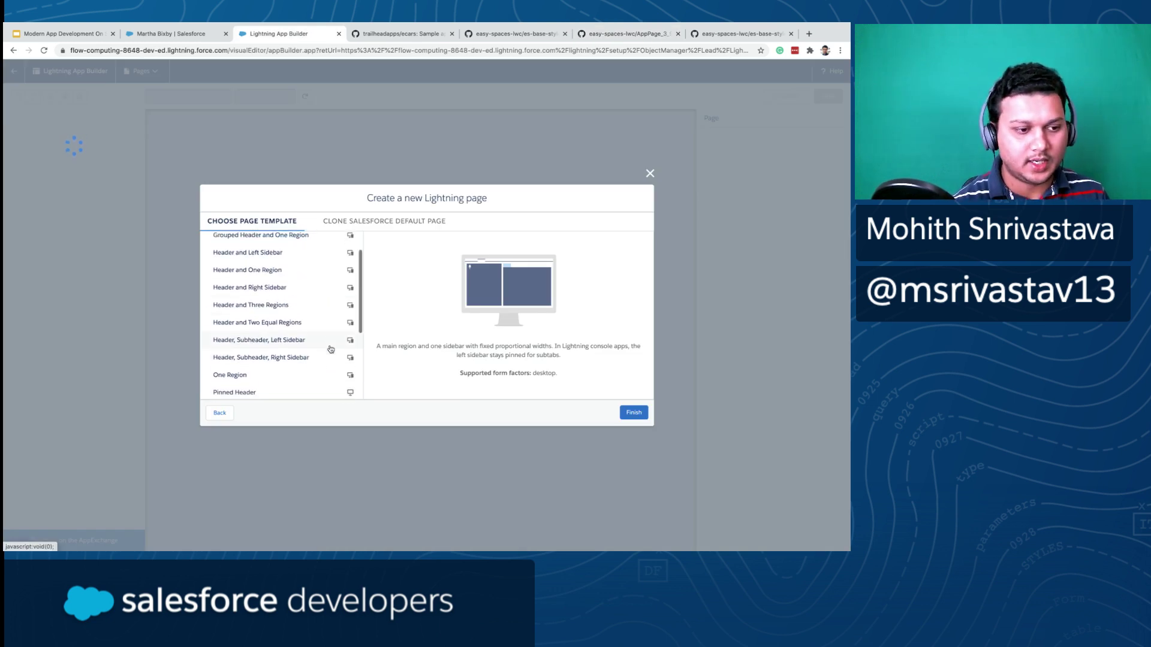
{"action": "scroll", "coordinate": [331, 350], "scroll_direction": "up", "scroll_amount": 2}
{"action": "scroll", "coordinate": [331, 349], "scroll_direction": "up", "scroll_amount": 1}
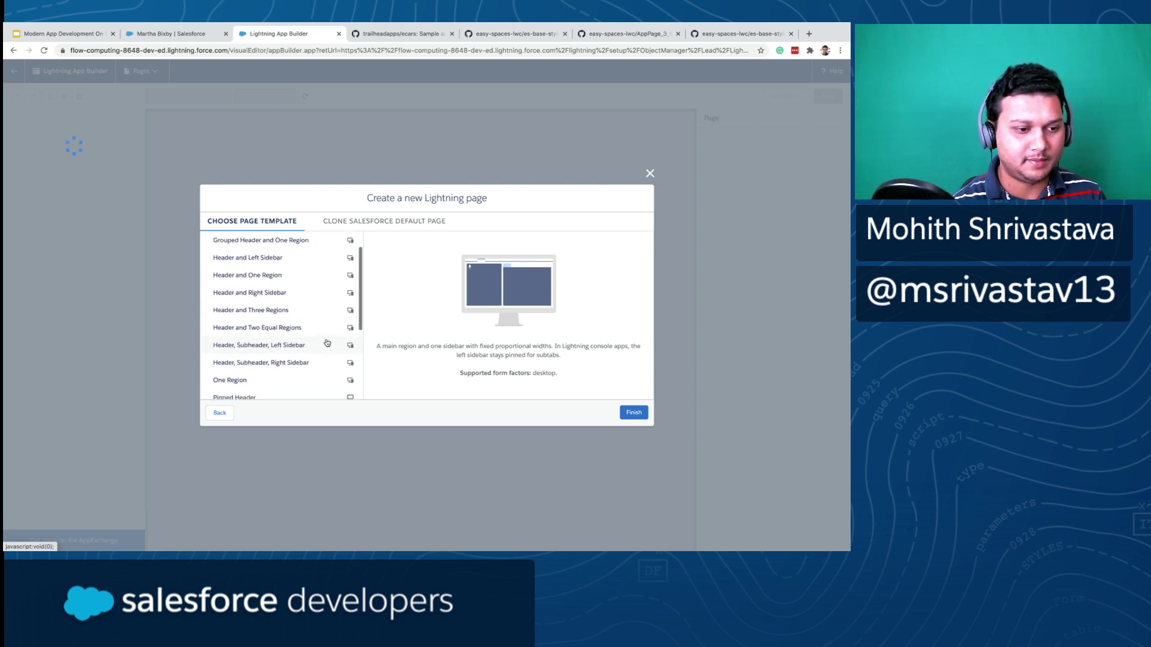
{"action": "left_click", "coordinate": [303, 310]}
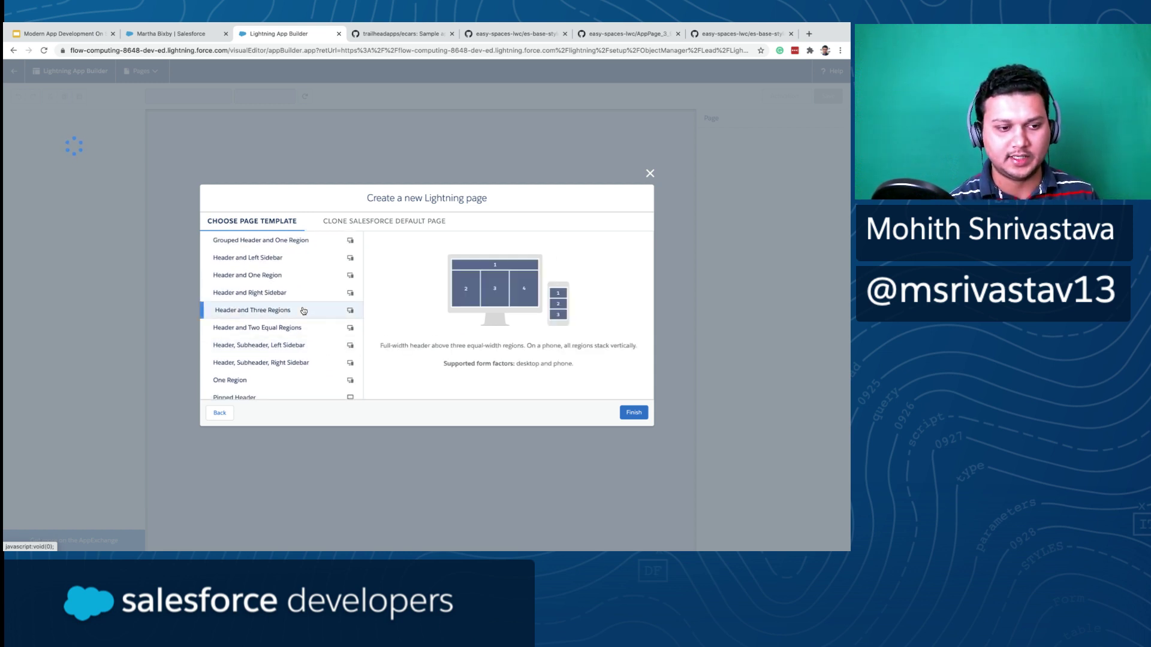
{"action": "left_click", "coordinate": [299, 298]}
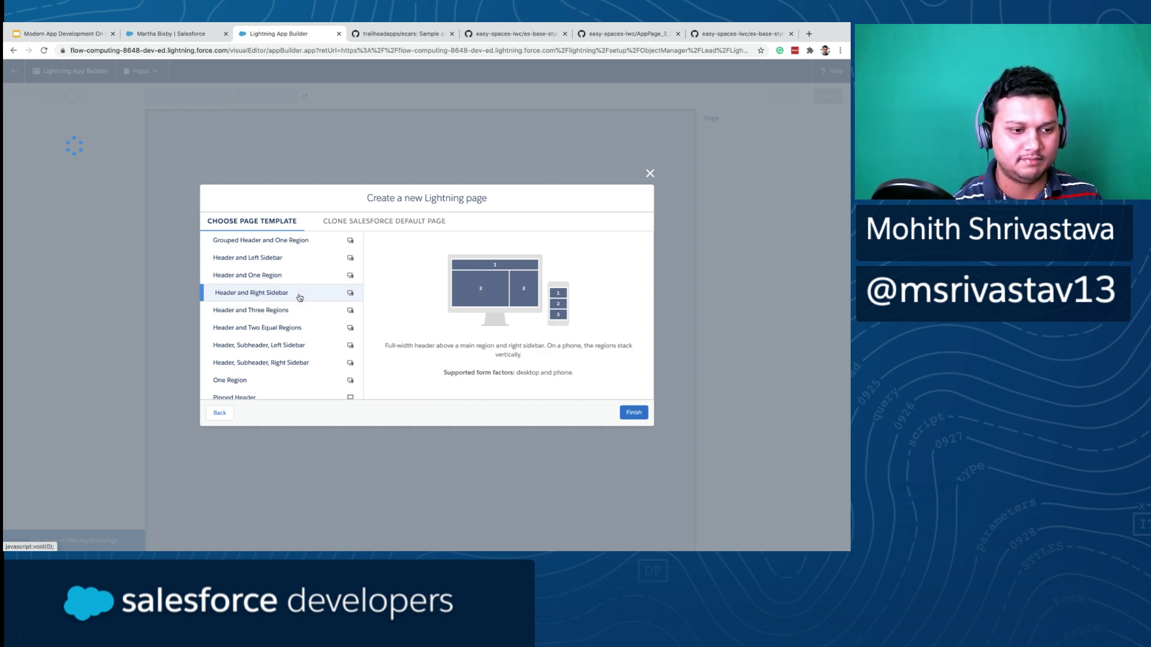
{"action": "left_click", "coordinate": [283, 329]}
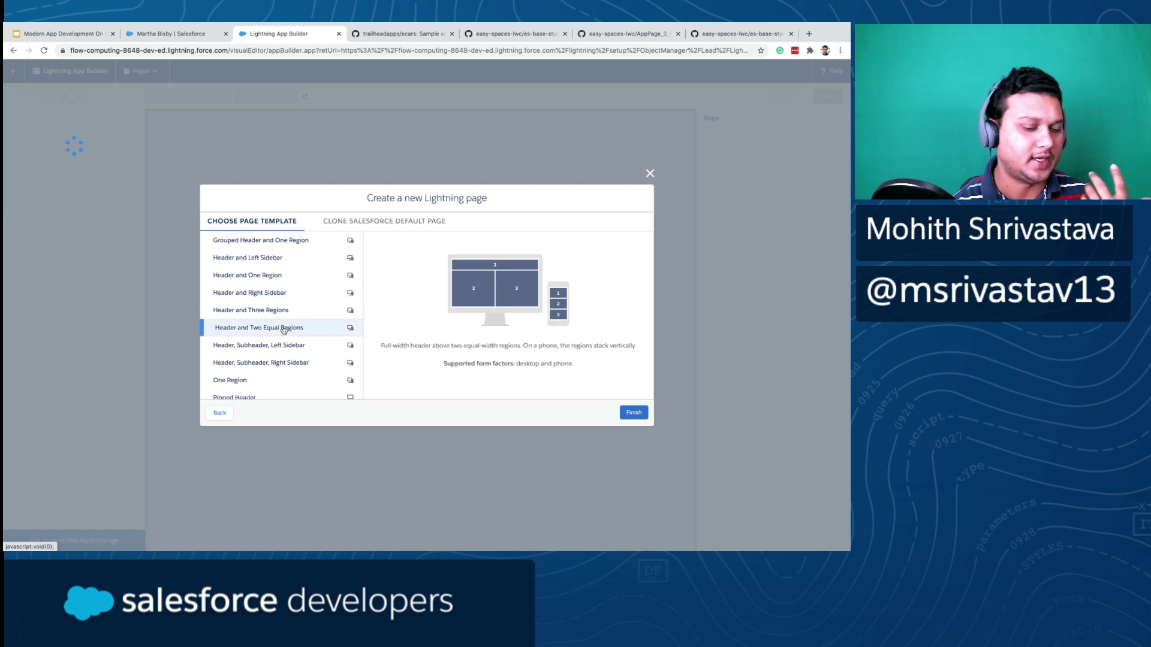
{"action": "left_click", "coordinate": [281, 275]}
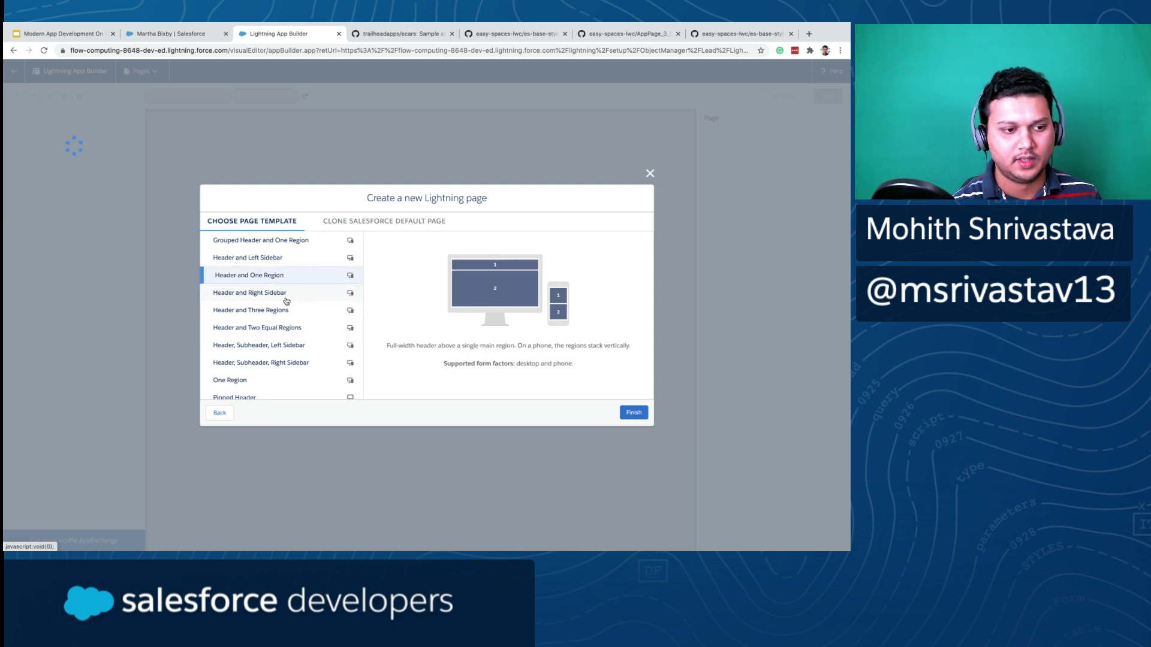
- Create the lead record page with the Header and Right Sidebar template and dismiss the walkthrough message
{"action": "left_click", "coordinate": [289, 299]}
{"action": "left_click", "coordinate": [634, 413]}
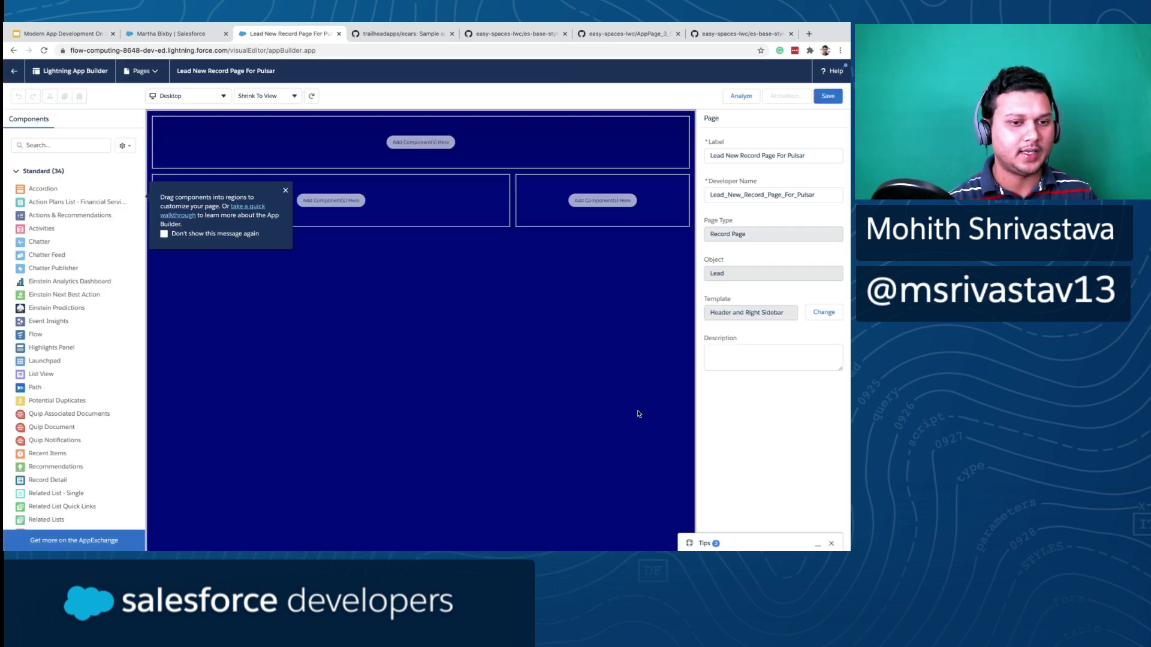
{"action": "left_click", "coordinate": [285, 191]}
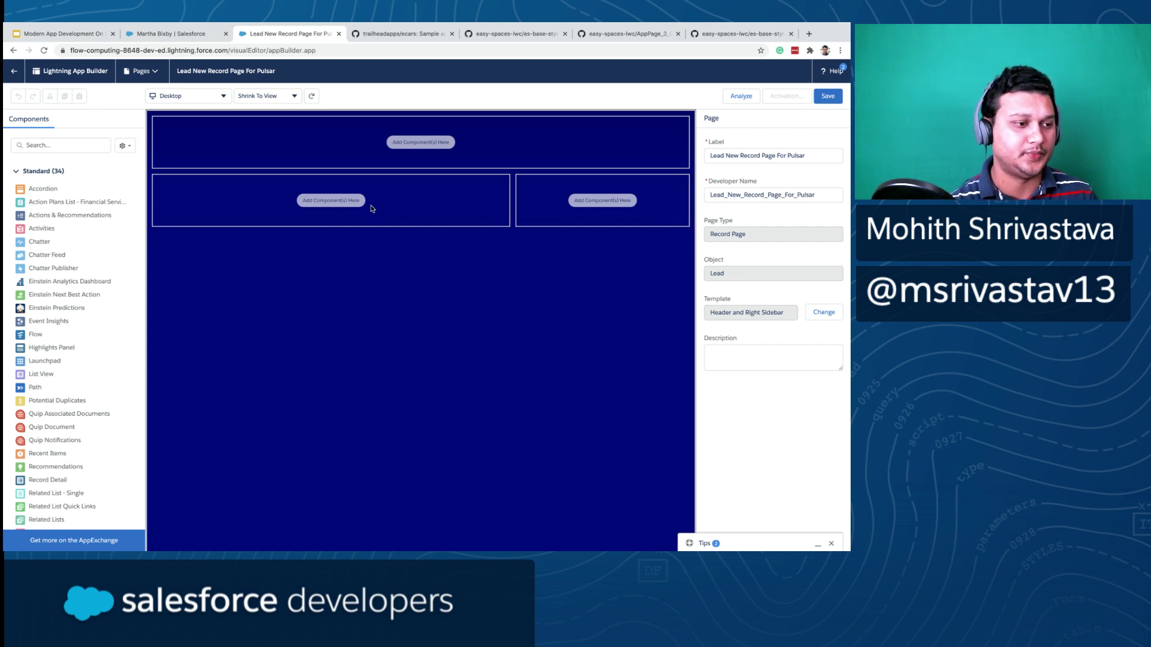
- Look through the standard and custom components available for the lead record page
{"action": "scroll", "coordinate": [100, 258], "scroll_direction": "down", "scroll_amount": 3}
{"action": "scroll", "coordinate": [99, 257], "scroll_direction": "down", "scroll_amount": 2}
{"action": "scroll", "coordinate": [98, 259], "scroll_direction": "up", "scroll_amount": 4}
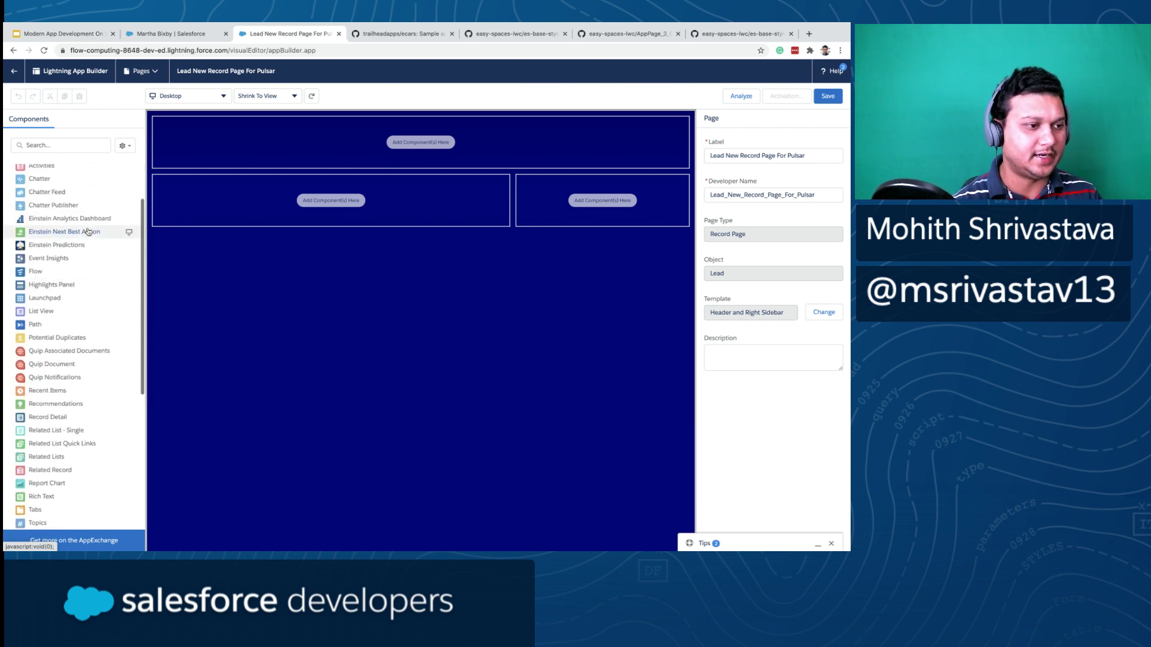
{"action": "scroll", "coordinate": [83, 216], "scroll_direction": "up", "scroll_amount": 1}
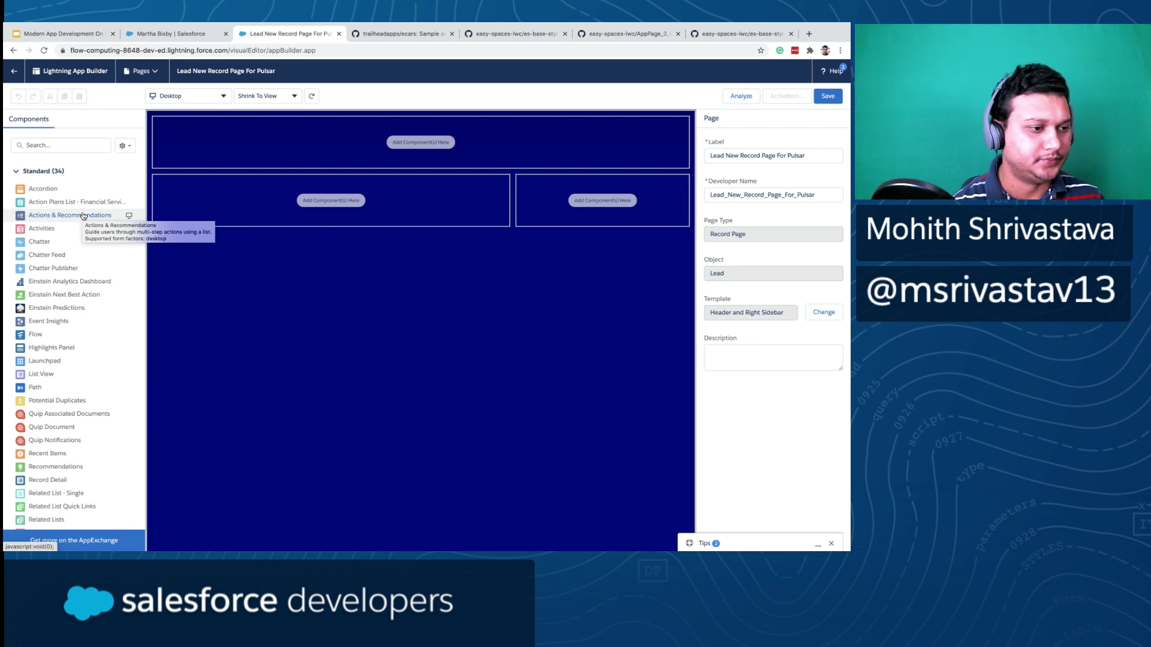
{"action": "scroll", "coordinate": [84, 215], "scroll_direction": "down", "scroll_amount": 5}
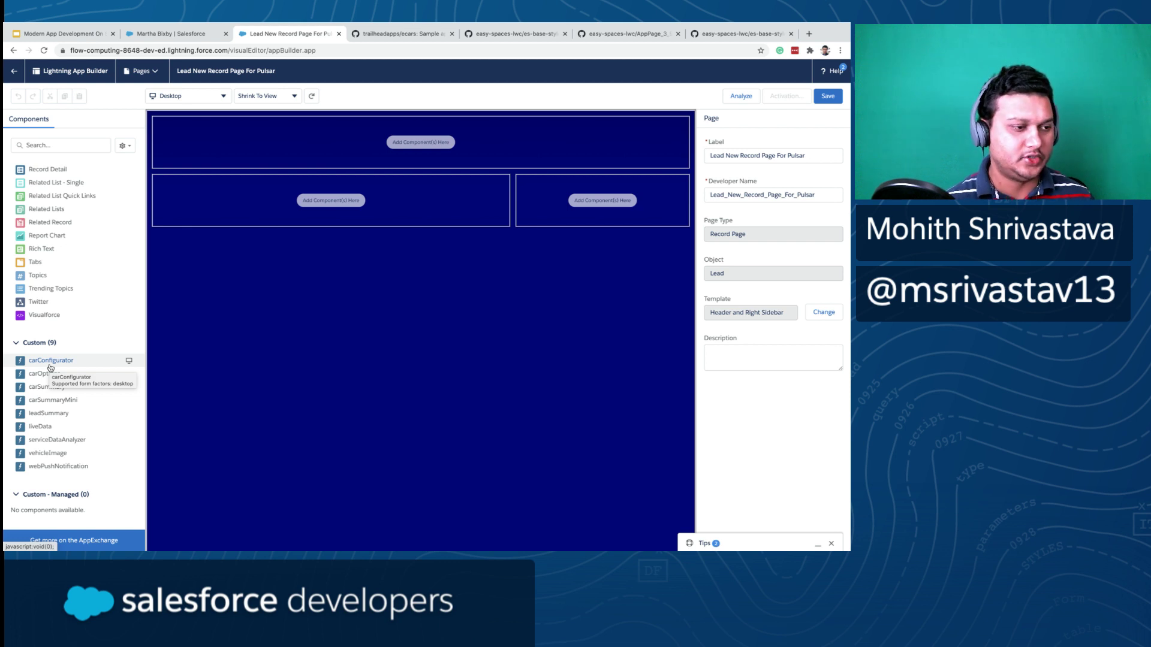
- Try the Record Detail component directly in the wide region below the header and remove it
{"action": "scroll", "coordinate": [54, 360], "scroll_direction": "up", "scroll_amount": 5}
{"action": "scroll", "coordinate": [64, 350], "scroll_direction": "down", "scroll_amount": 1}
{"action": "left_click_drag", "start_coordinate": [54, 346], "coordinate": [273, 204]}
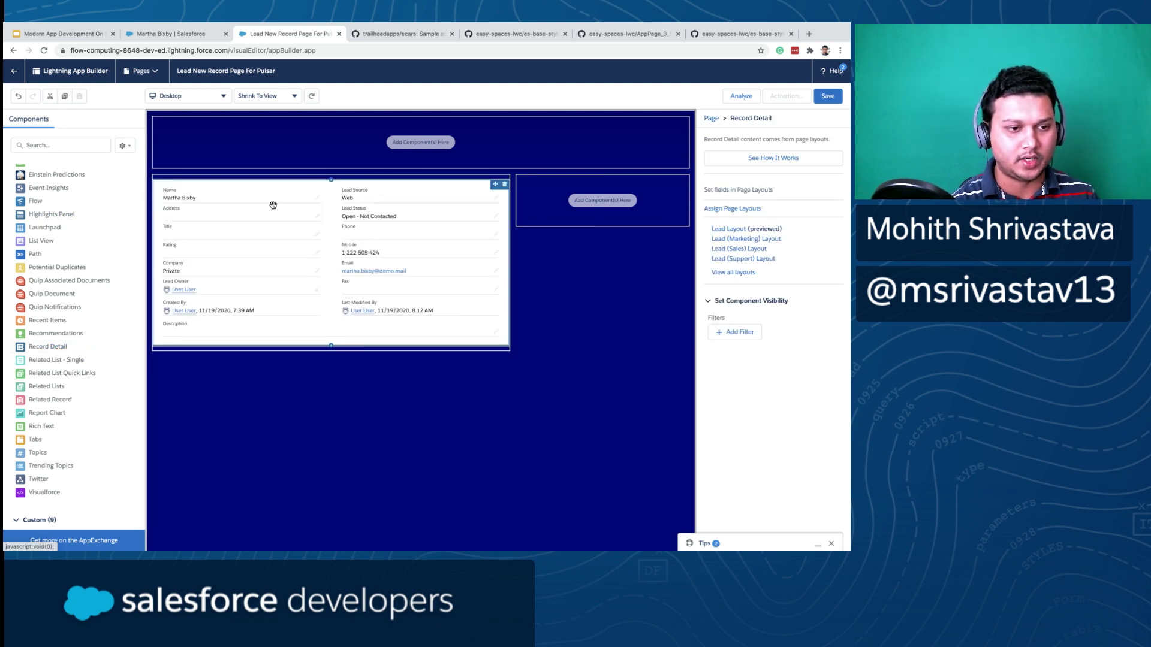
{"action": "left_click", "coordinate": [504, 184]}
- Find the Tabs component and place it in the wide main region below the header
{"action": "left_click", "coordinate": [45, 149]}
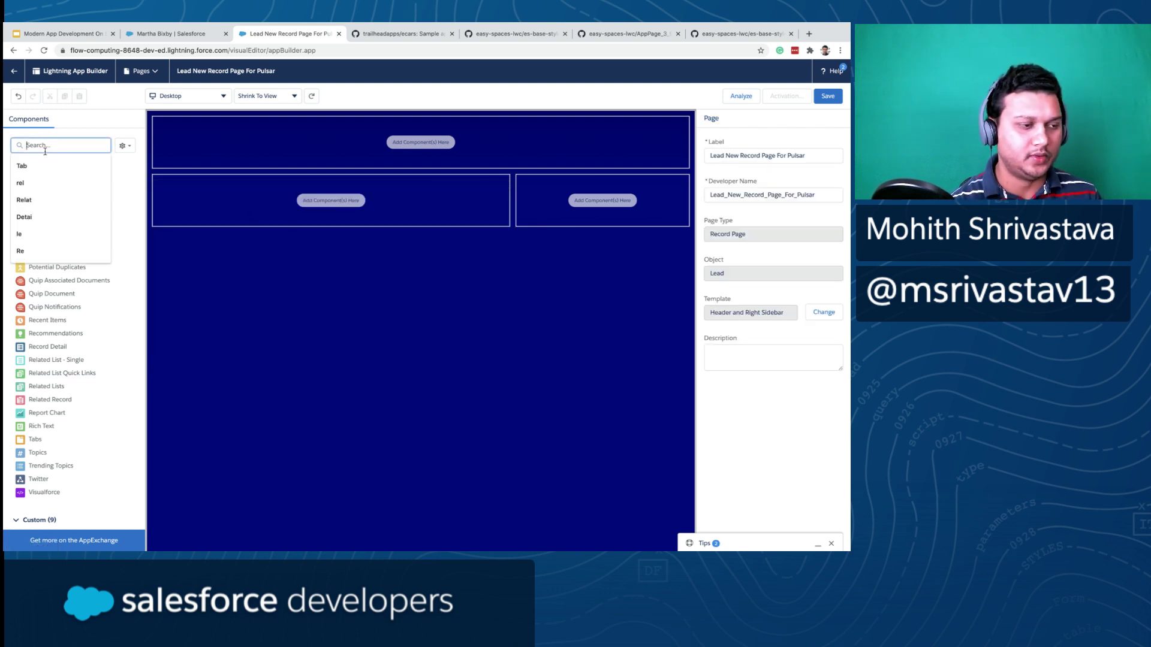
{"action": "type", "text": "tabs"}
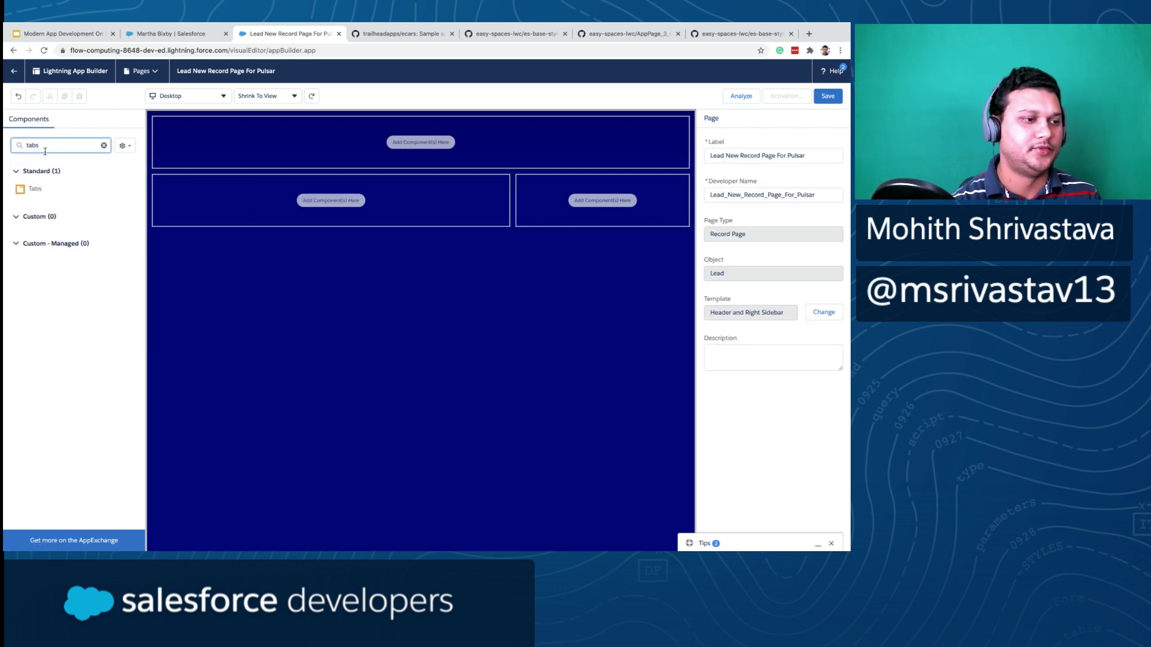
{"action": "left_click_drag", "start_coordinate": [39, 188], "coordinate": [250, 198]}
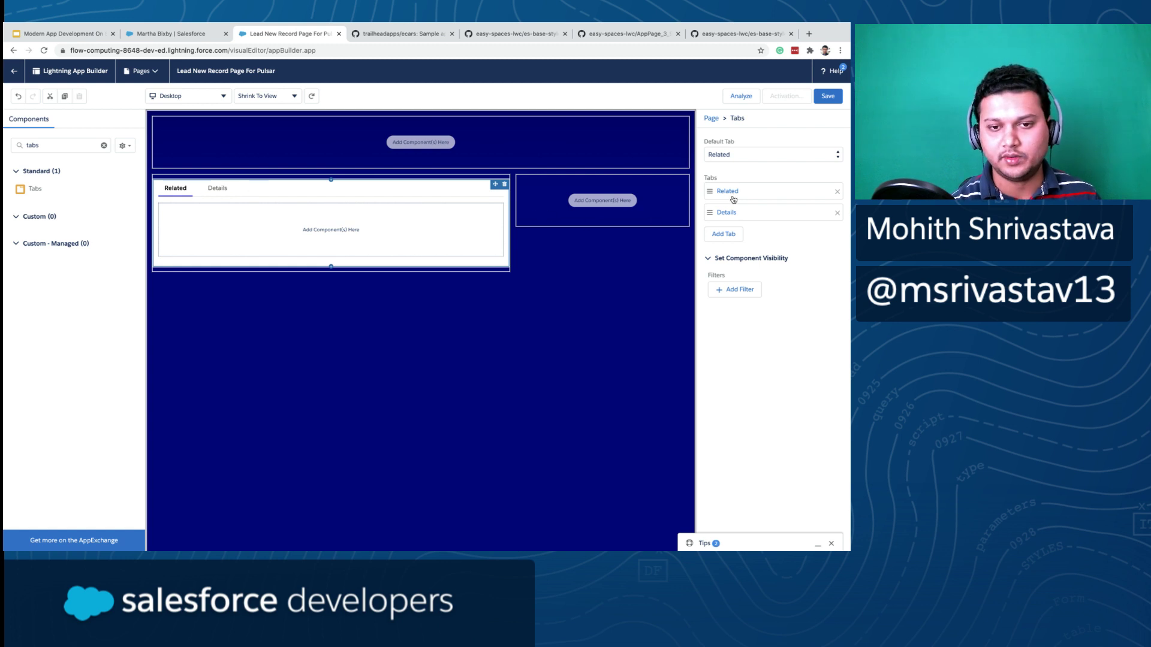
- Set Details as the default tab of the Tabs component and move it ahead of Related
{"action": "left_click", "coordinate": [737, 155]}
{"action": "left_click", "coordinate": [738, 163]}
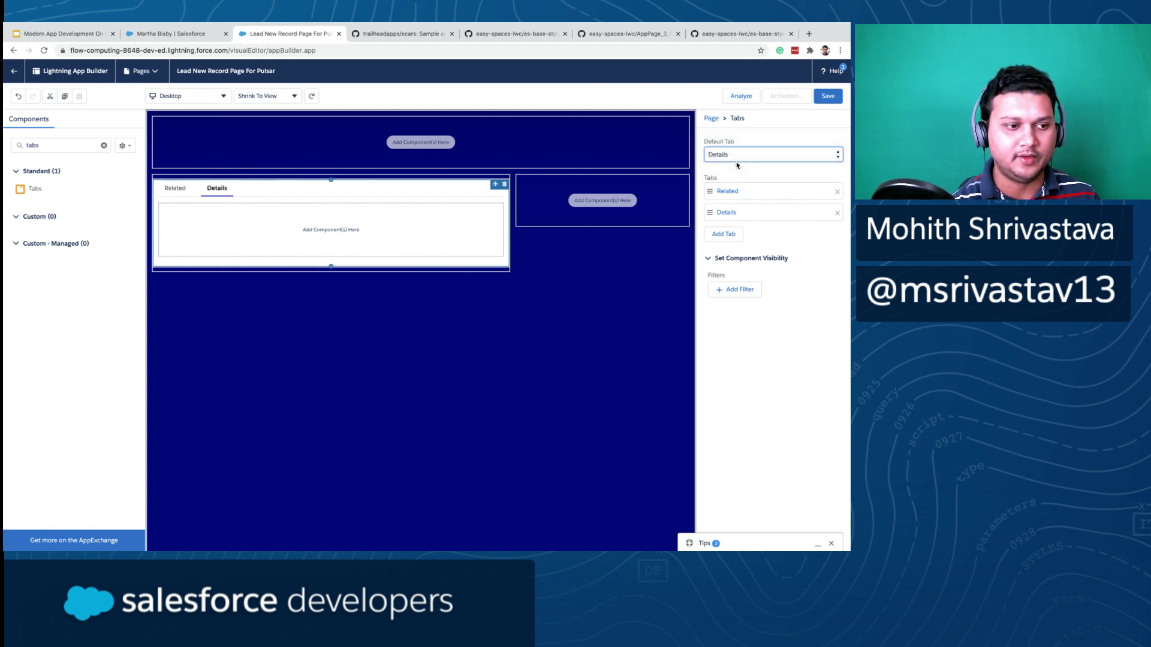
{"action": "left_click_drag", "start_coordinate": [733, 215], "coordinate": [733, 189]}
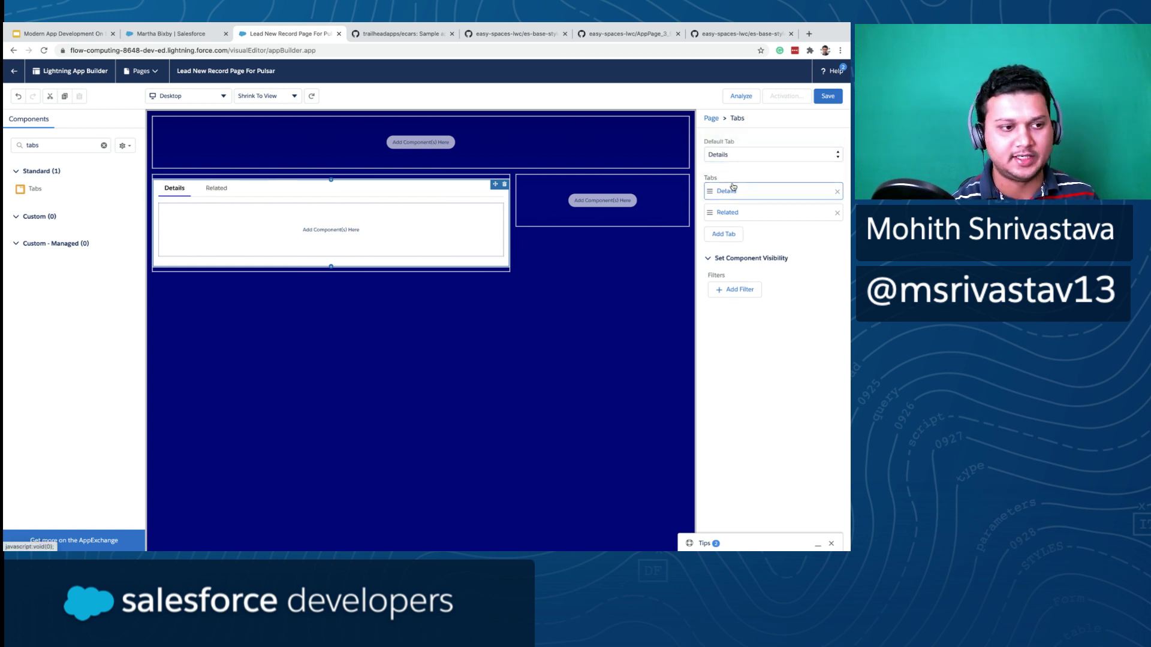
- Find the Record Detail component and place it inside the Details tab
{"action": "left_click", "coordinate": [56, 150]}
{"action": "key", "text": "BackSpace"}
{"action": "key", "text": "BackSpace"}
{"action": "key", "text": "BackSpace"}
{"action": "key", "text": "BackSpace"}
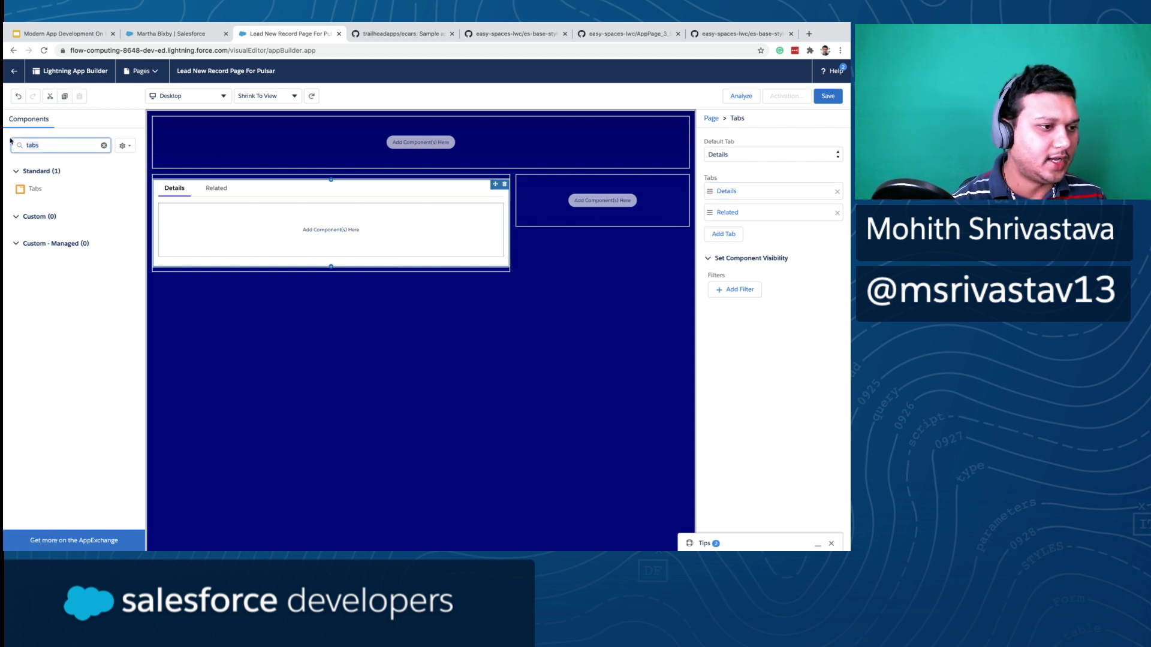
{"action": "type", "text": "Detail"}
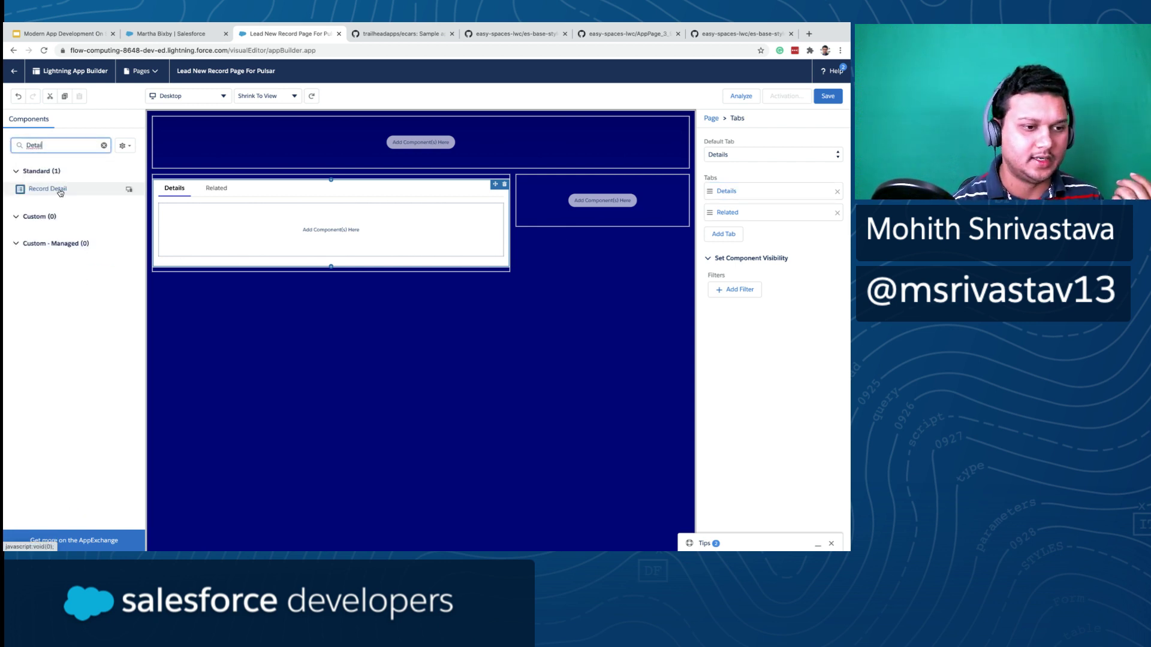
{"action": "left_click_drag", "start_coordinate": [60, 193], "coordinate": [218, 232]}
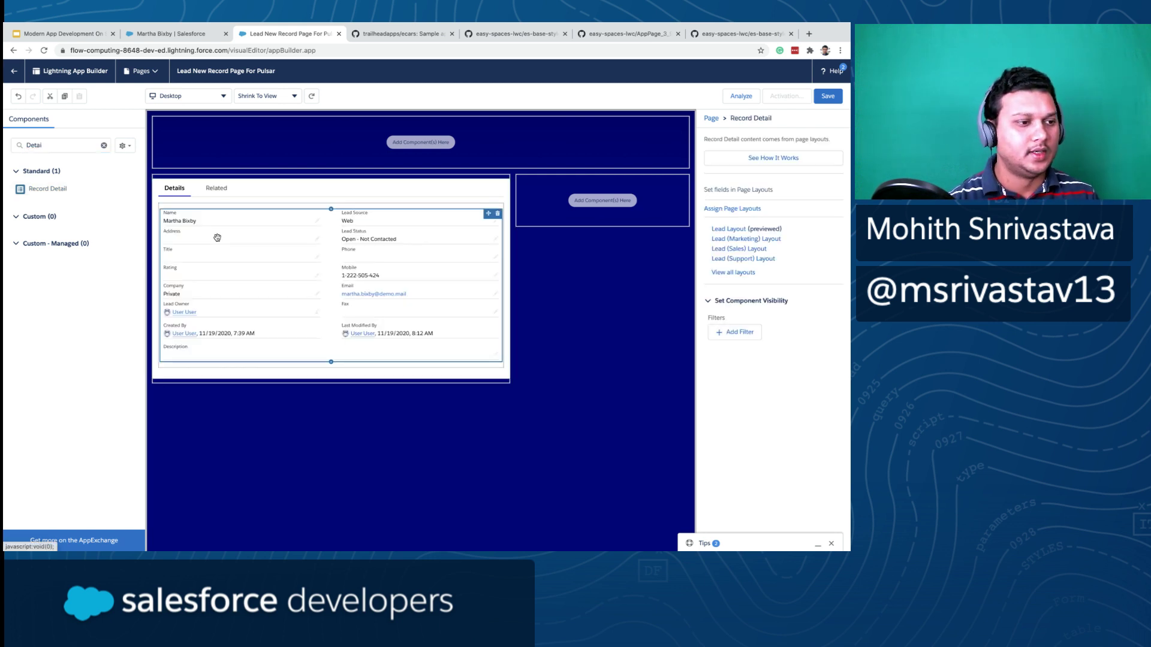
- Place the Related Lists component inside the Related tab and check the contents of both tabs
{"action": "left_click", "coordinate": [221, 194]}
{"action": "double_click", "coordinate": [34, 145]}
{"action": "key", "text": "BackSpace"}
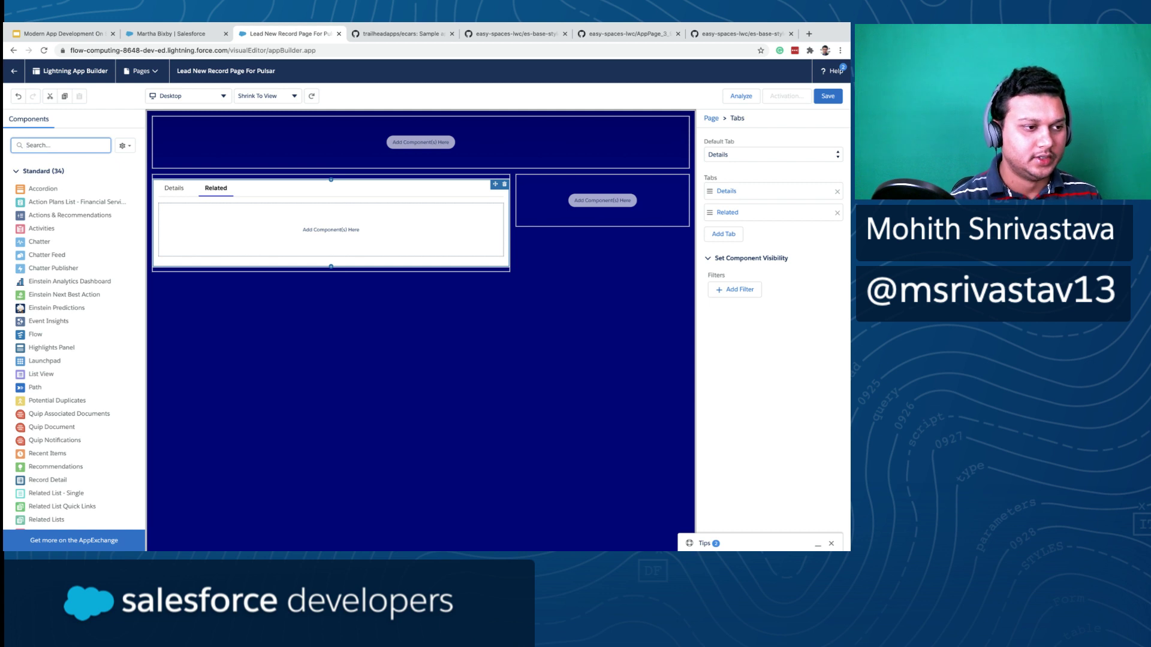
{"action": "type", "text": "re"}
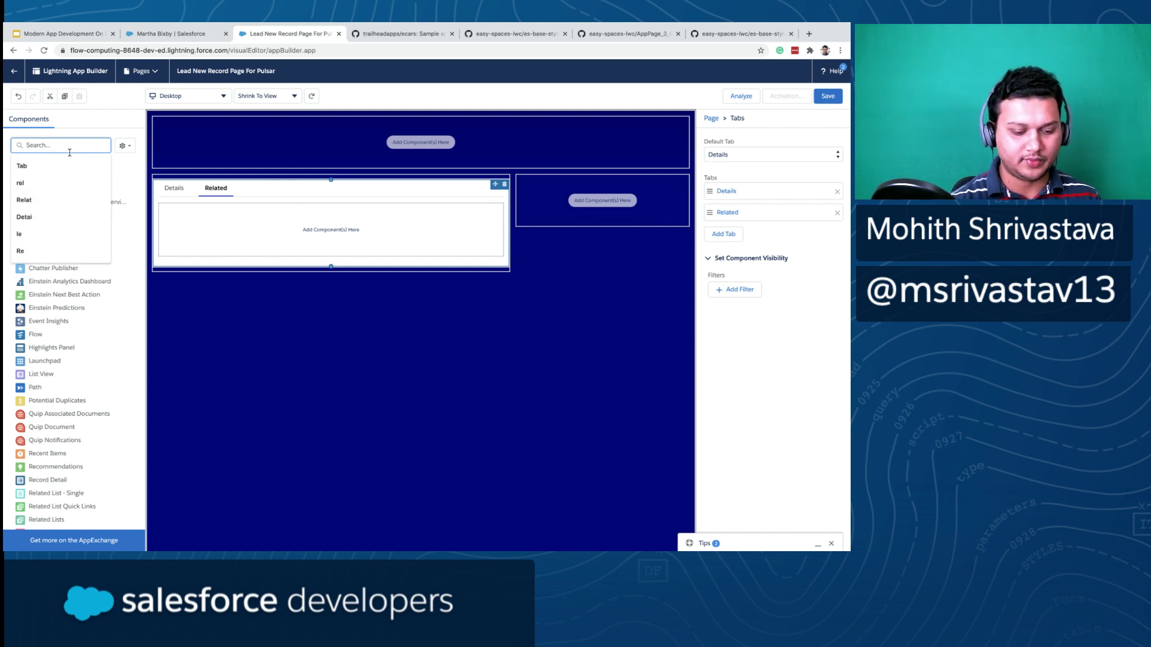
{"action": "type", "text": "l"}
{"action": "left_click_drag", "start_coordinate": [62, 217], "coordinate": [234, 232]}
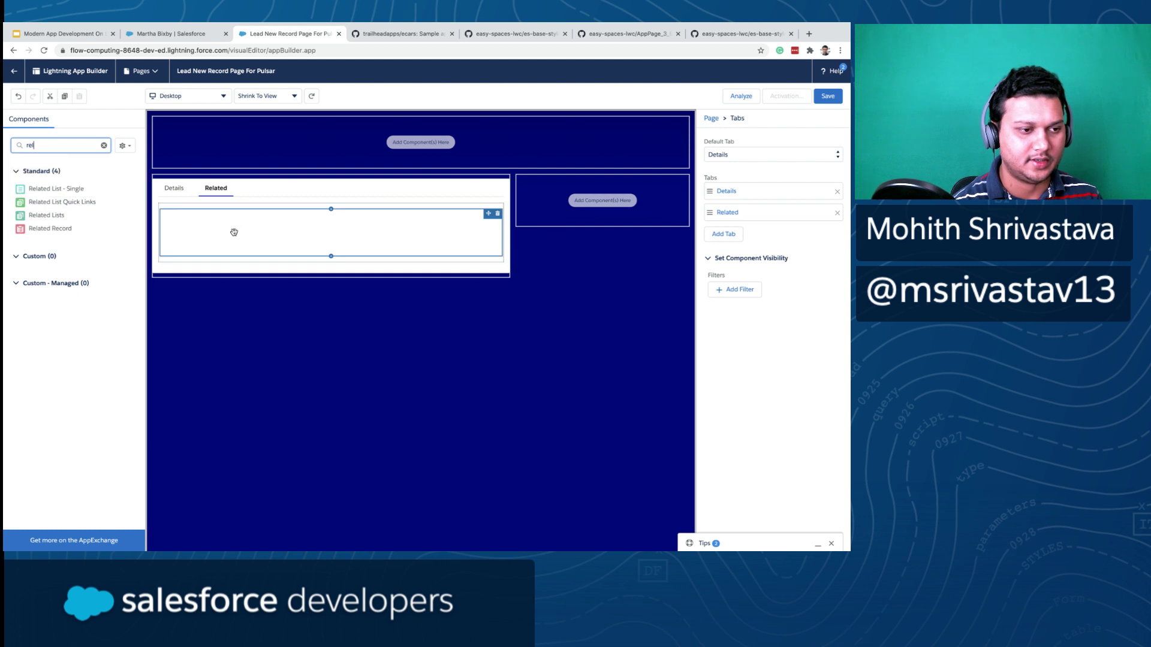
{"action": "left_click", "coordinate": [174, 189]}
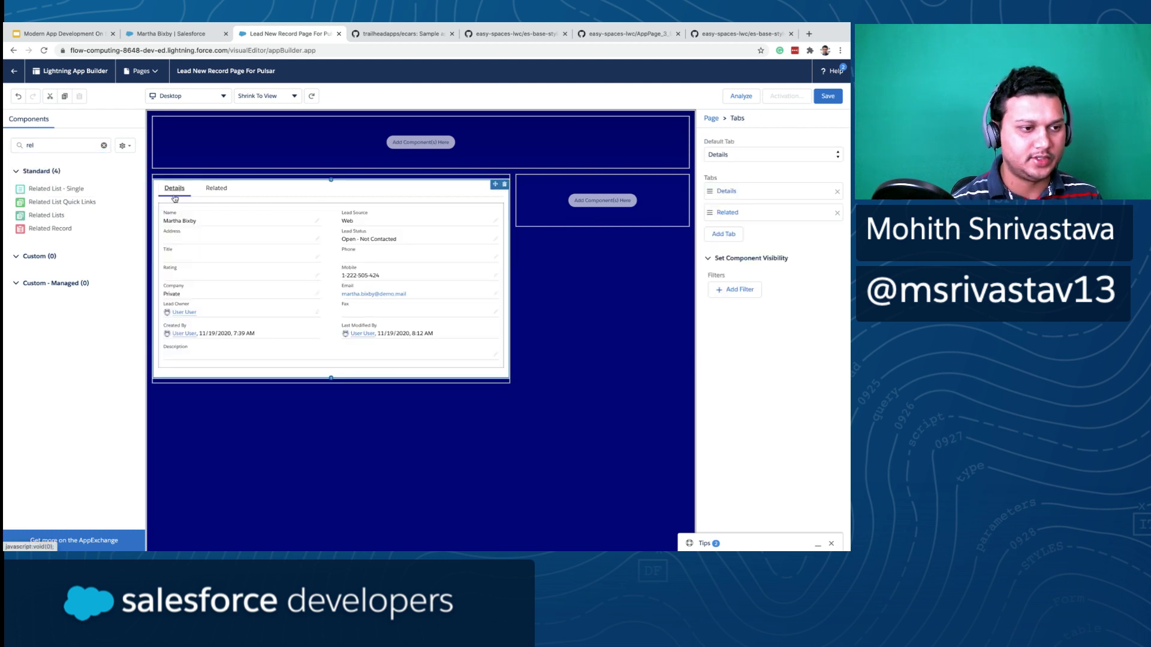
{"action": "left_click", "coordinate": [218, 196]}
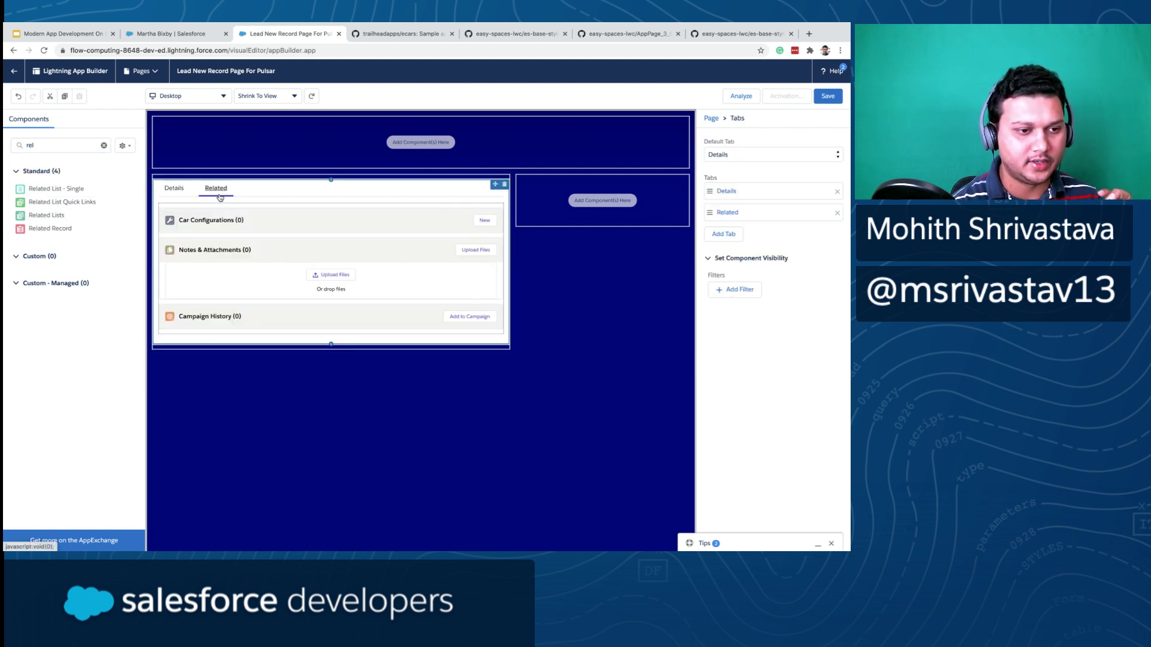
- Add a third tab to the Tabs component and label it Chatter
{"action": "left_click", "coordinate": [727, 234]}
{"action": "left_click", "coordinate": [737, 237]}
{"action": "left_click", "coordinate": [650, 245]}
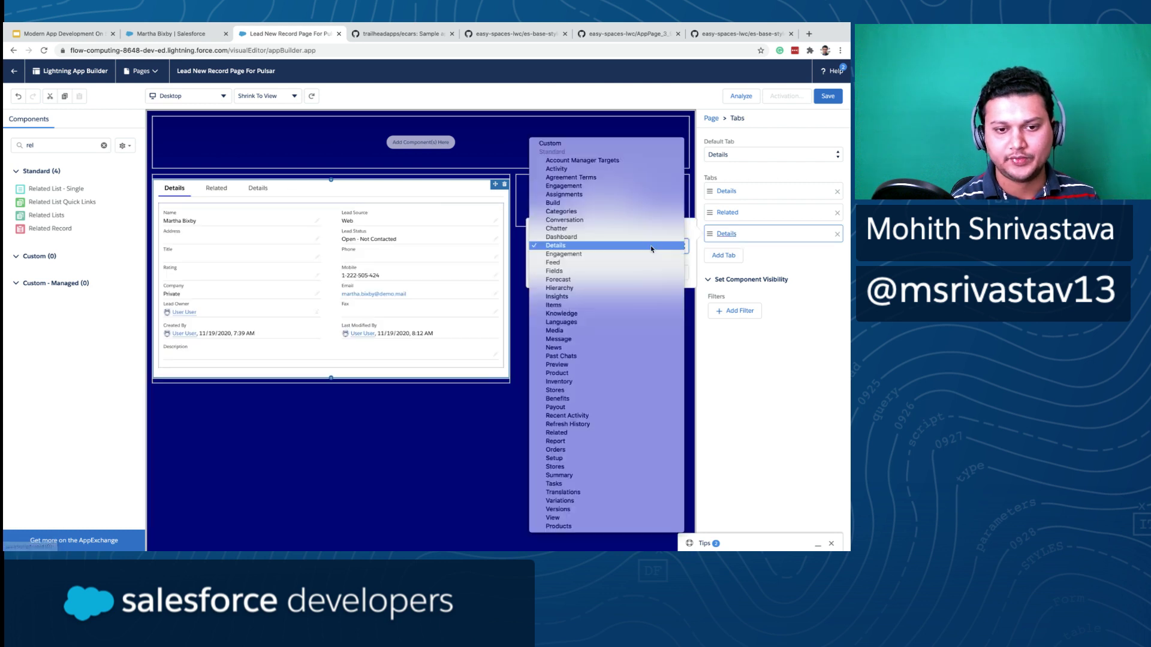
{"action": "left_click", "coordinate": [646, 229]}
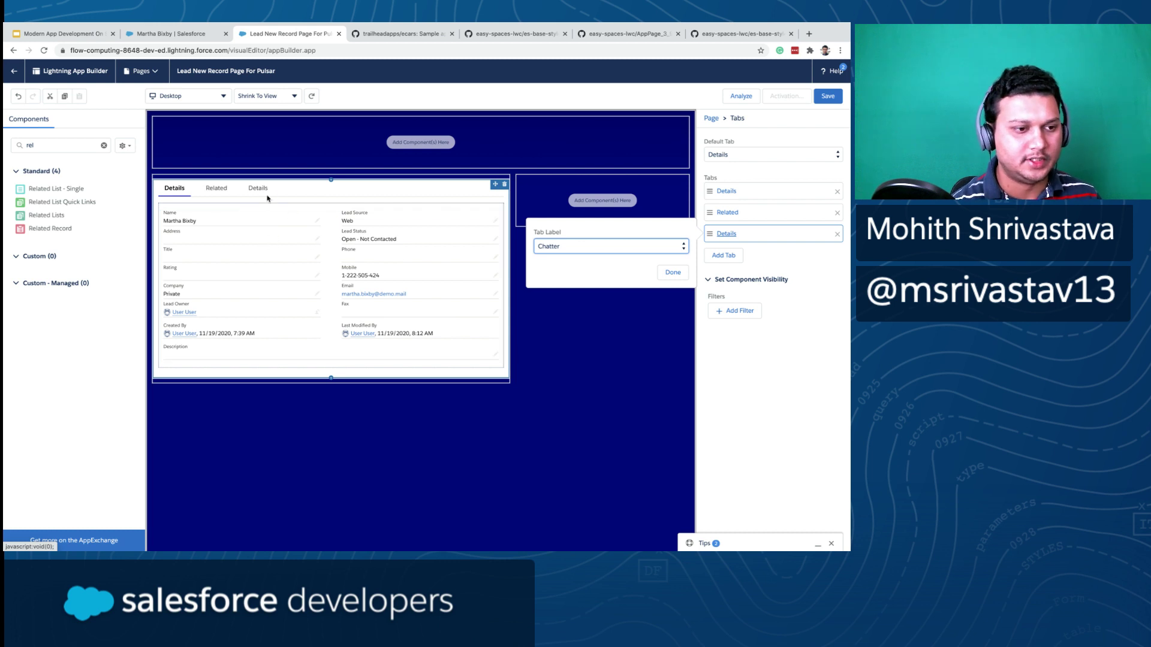
{"action": "left_click", "coordinate": [778, 255]}
{"action": "left_click", "coordinate": [727, 234]}
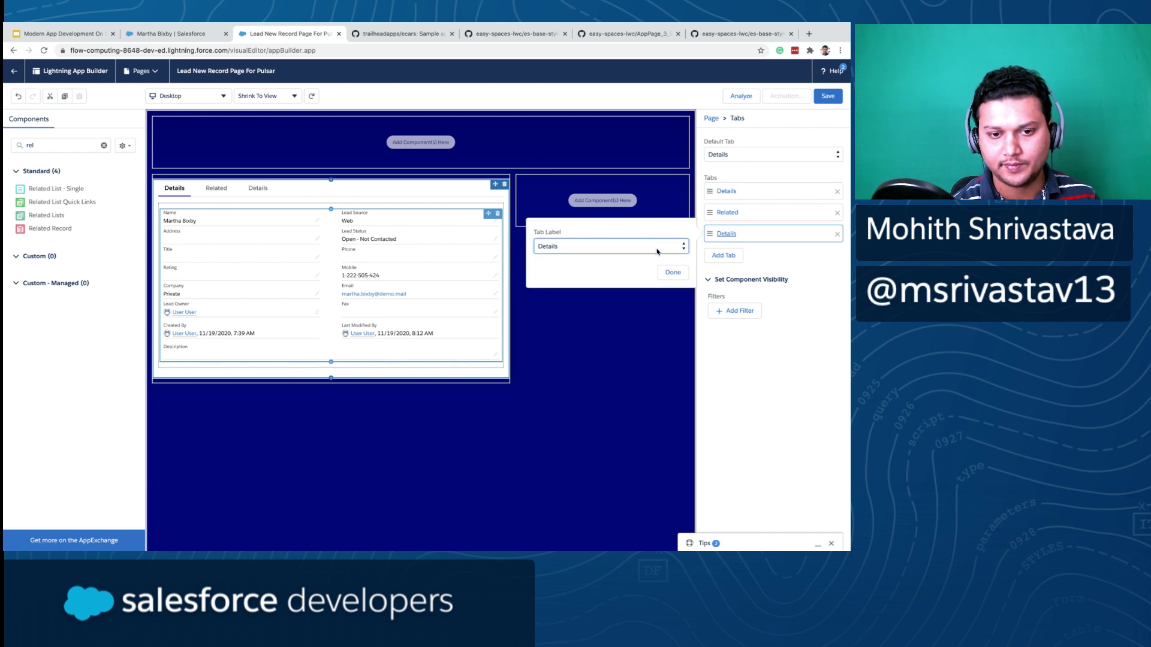
{"action": "left_click", "coordinate": [648, 244]}
{"action": "left_click", "coordinate": [631, 228]}
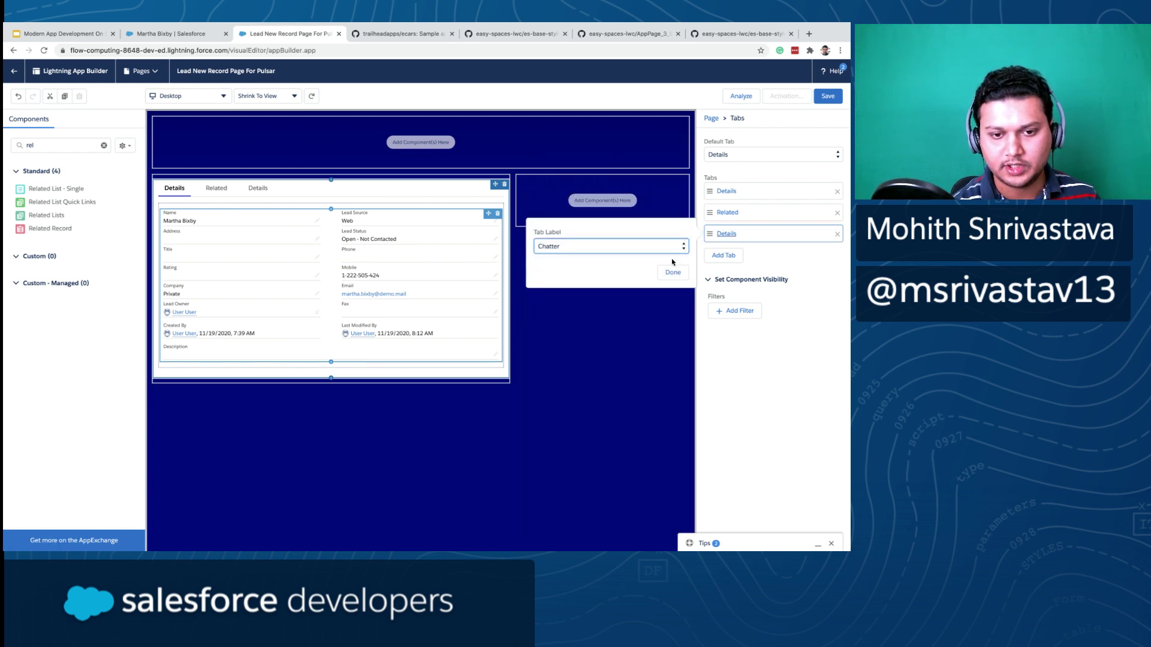
{"action": "left_click", "coordinate": [673, 272]}
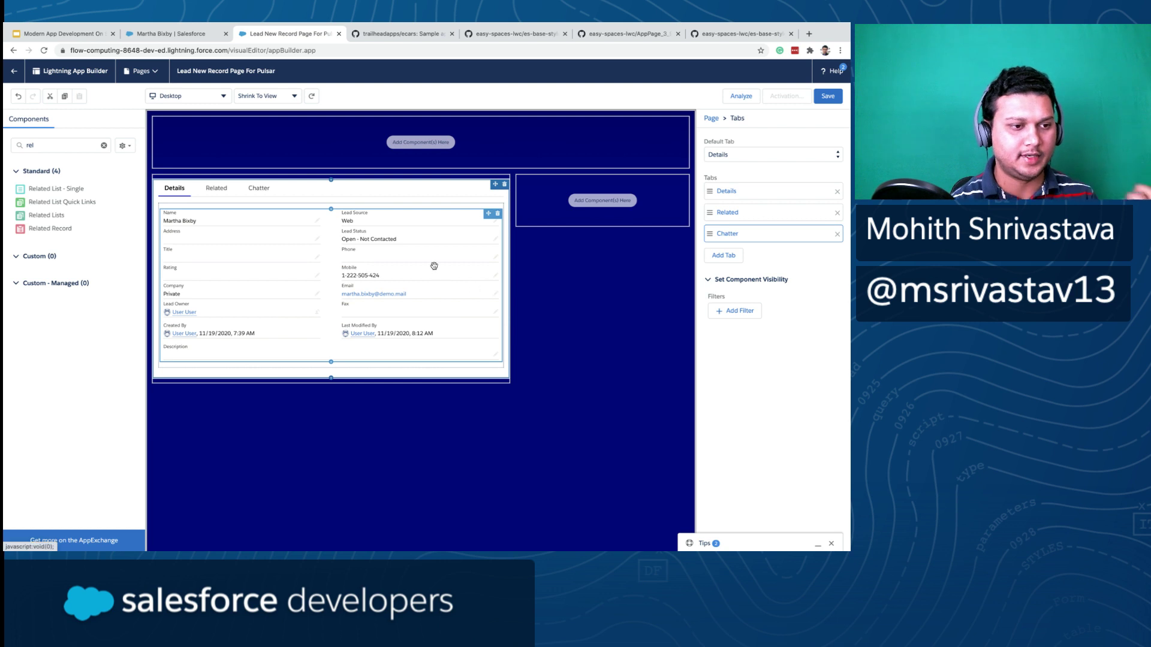
- Find the Chatter component and place it inside the empty Chatter tab
{"action": "left_click", "coordinate": [258, 188]}
{"action": "left_click", "coordinate": [216, 190]}
{"action": "left_click", "coordinate": [173, 191]}
{"action": "left_click", "coordinate": [259, 189]}
{"action": "left_click", "coordinate": [17, 145]}
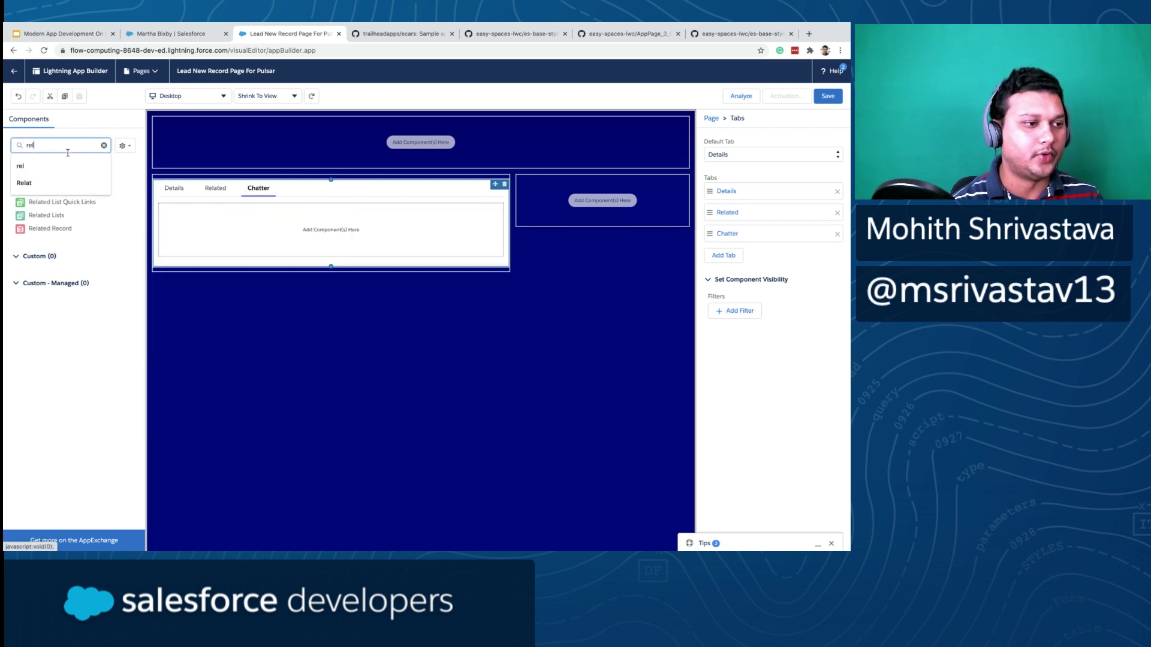
{"action": "type", "text": "chatt"}
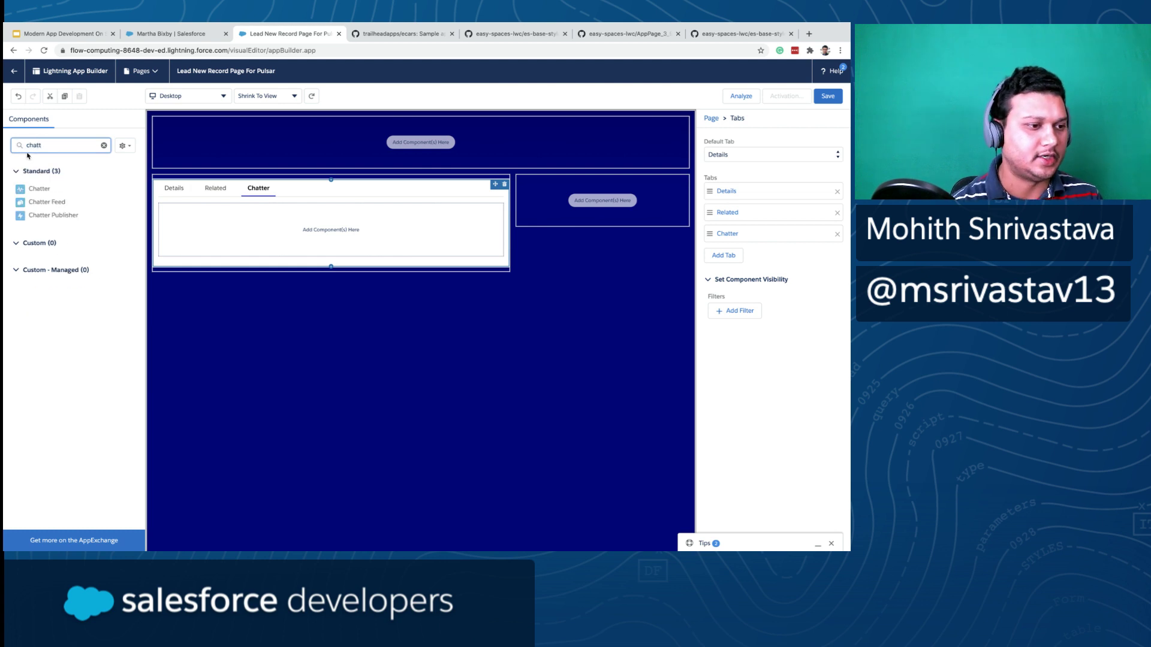
{"action": "left_click_drag", "start_coordinate": [52, 191], "coordinate": [271, 261]}
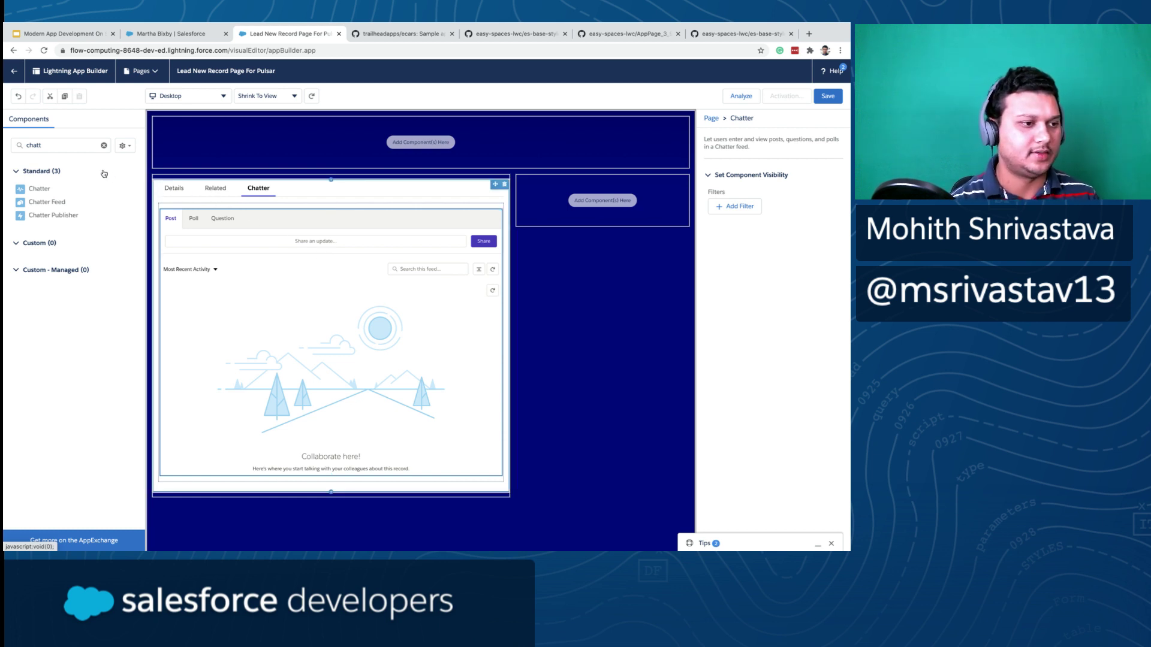
- Find the Highlights Panel component and place it in the header region of the page
{"action": "left_click_drag", "start_coordinate": [55, 149], "coordinate": [8, 144]}
{"action": "type", "text": "com"}
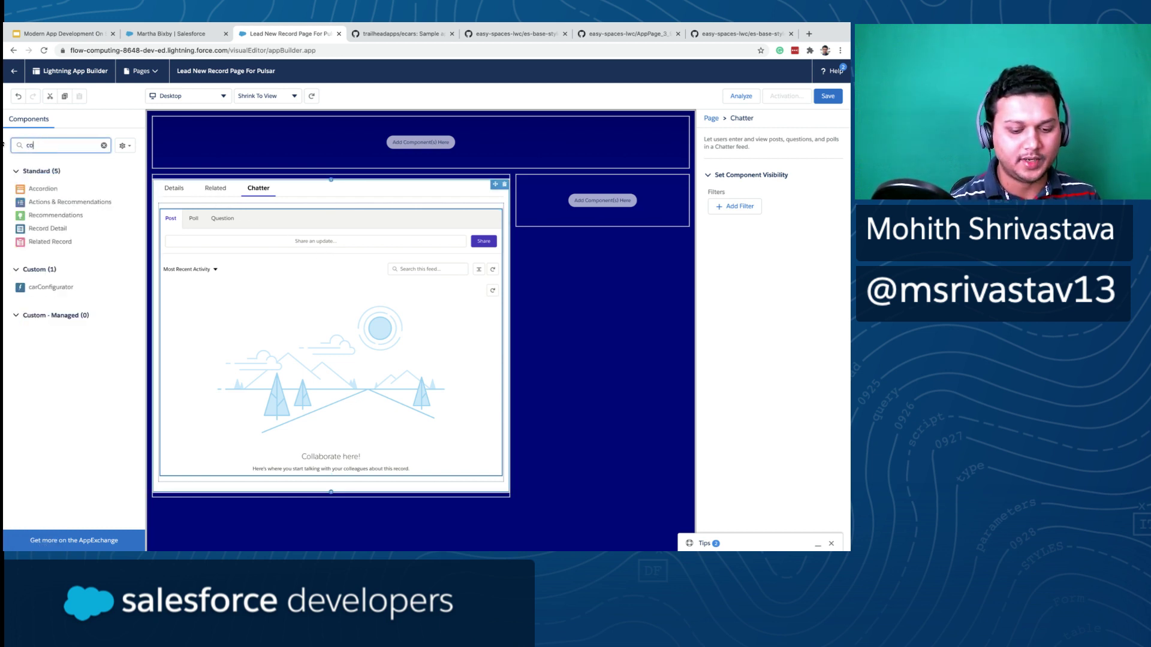
{"action": "key", "text": "BackSpace"}
{"action": "key", "text": "BackSpace"}
{"action": "key", "text": "BackSpace"}
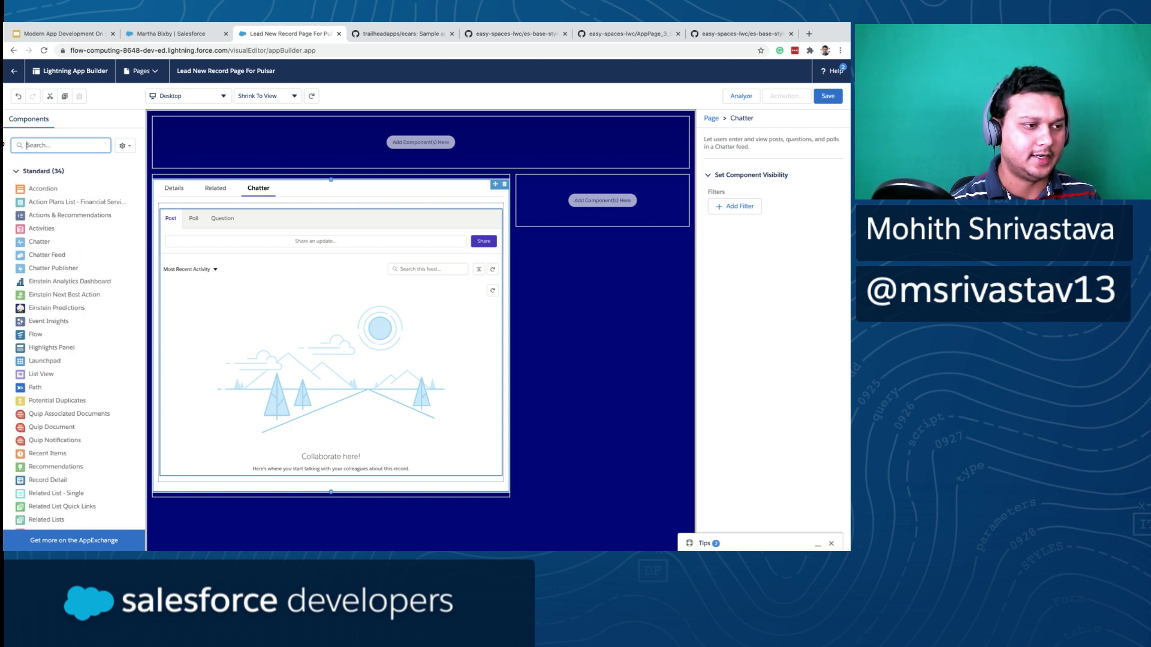
{"action": "type", "text": "hea"}
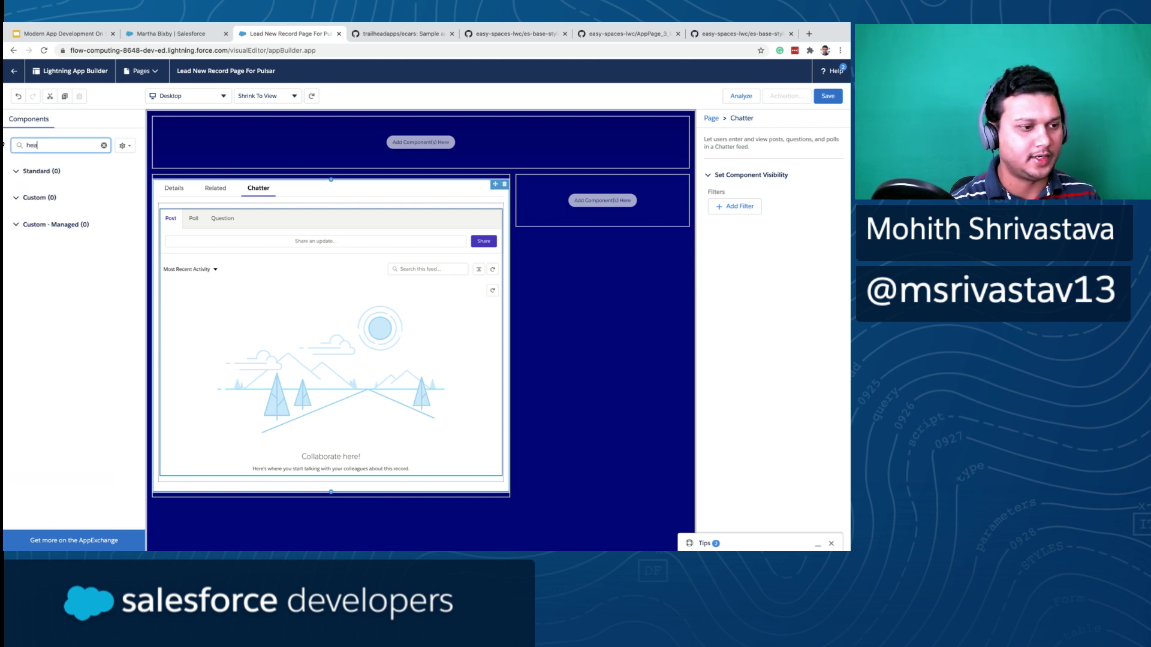
{"action": "key", "text": "BackSpace"}
{"action": "key", "text": "BackSpace"}
{"action": "key", "text": "BackSpace"}
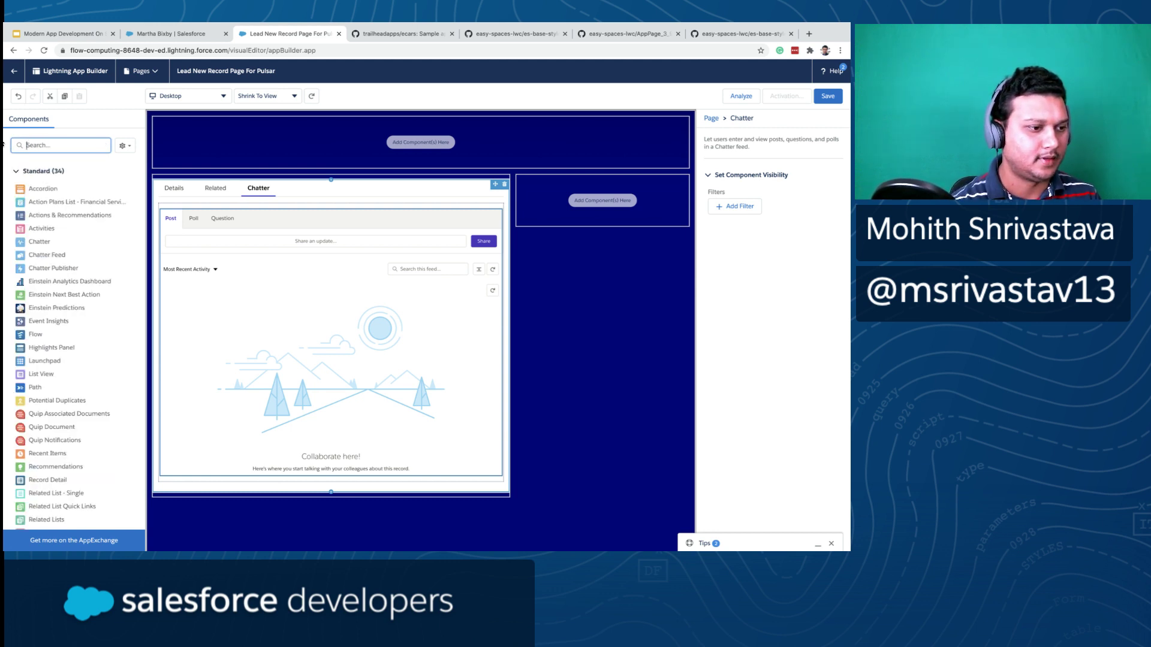
{"action": "left_click_drag", "start_coordinate": [49, 348], "coordinate": [316, 142]}
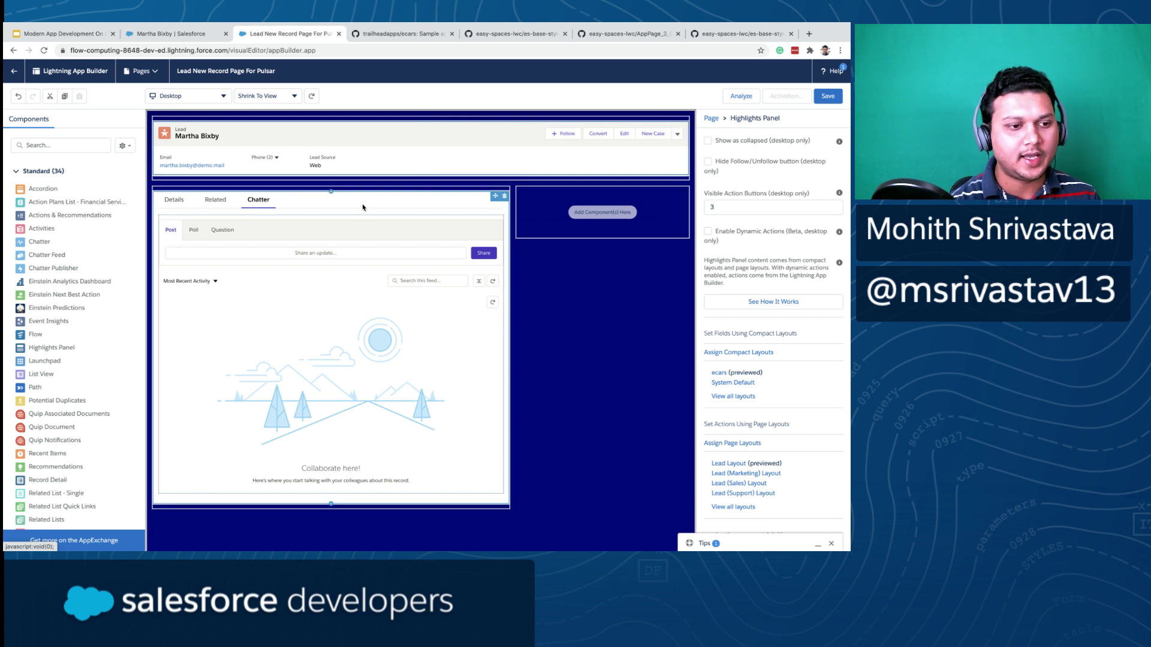
- Check the Related and Details tabs, and place the Activities component in the narrow side region
{"action": "left_click", "coordinate": [216, 200]}
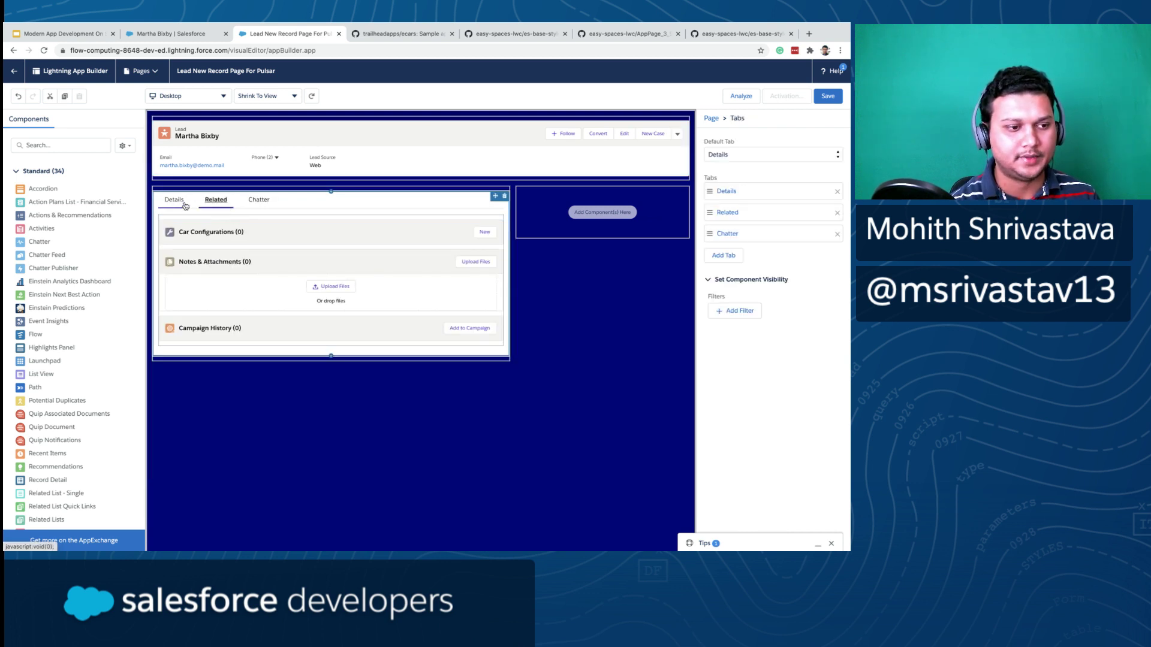
{"action": "left_click", "coordinate": [174, 200]}
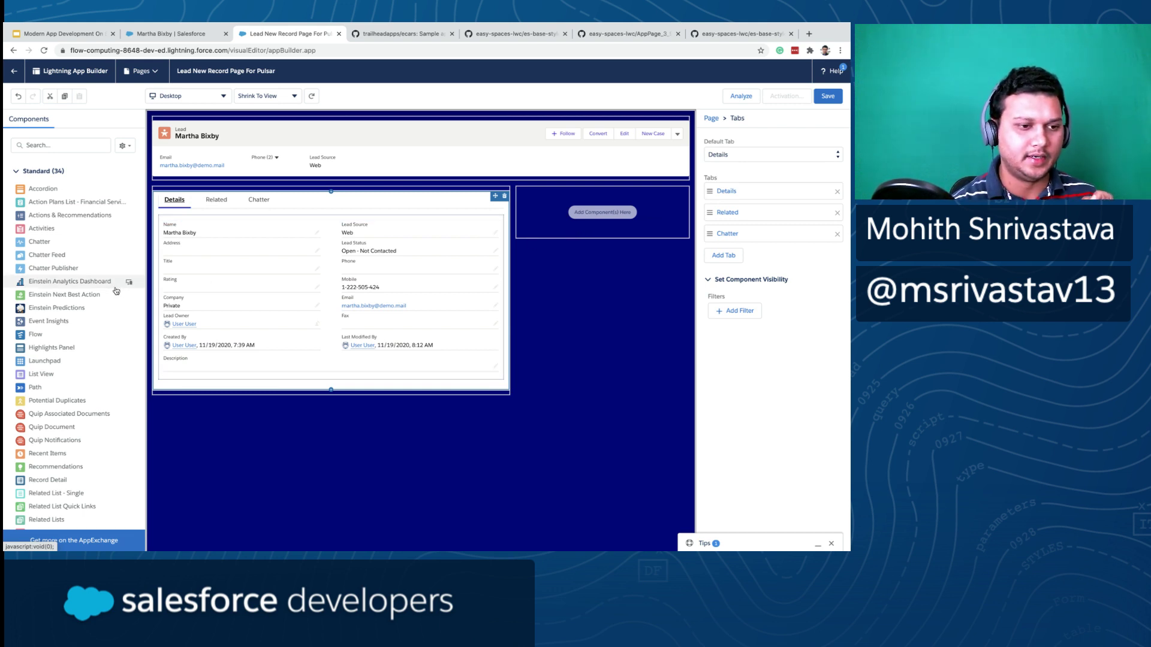
{"action": "left_click", "coordinate": [43, 146]}
{"action": "type", "text": "activi"}
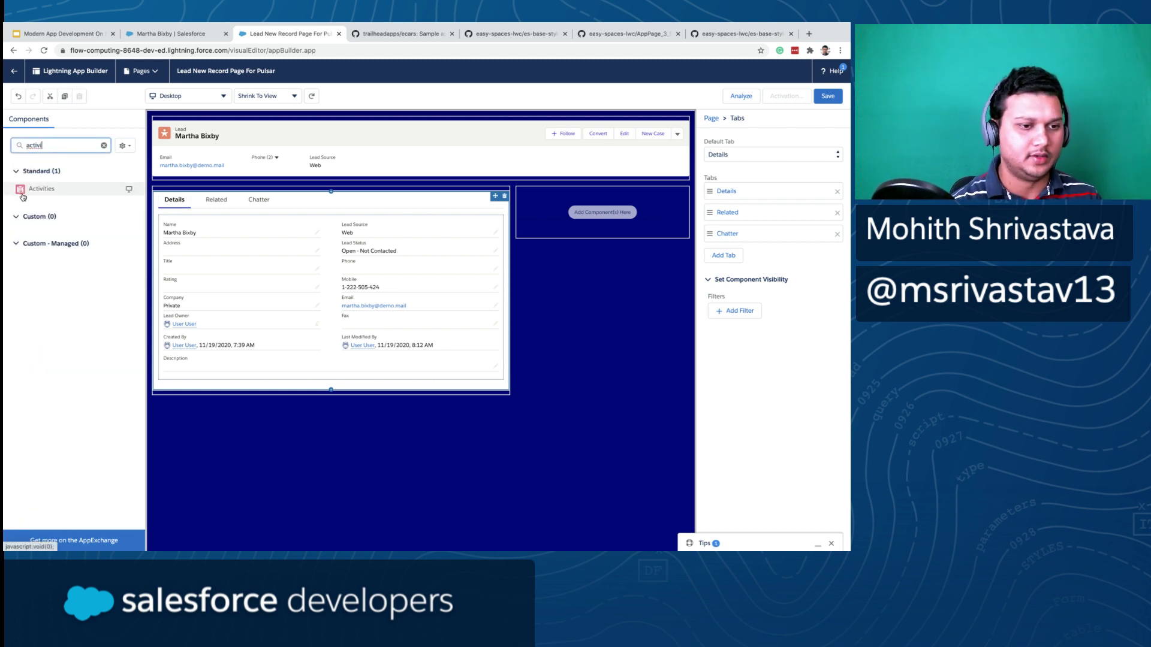
{"action": "left_click_drag", "start_coordinate": [21, 189], "coordinate": [557, 213]}
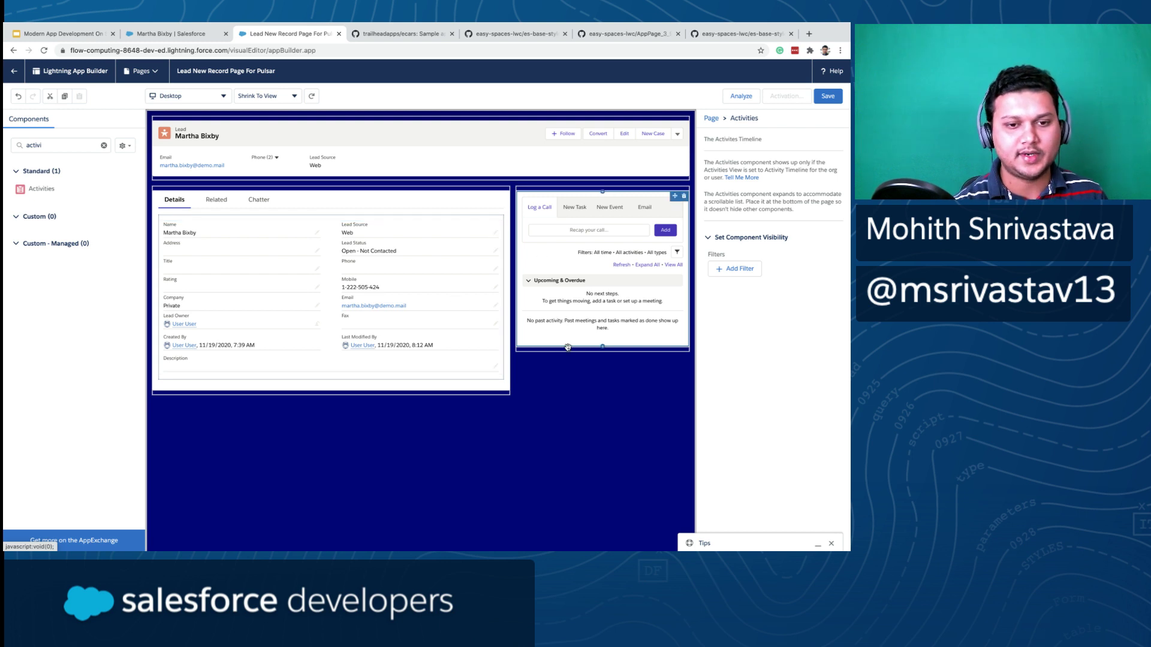
- Find the Path component and place it directly below the Highlights Panel in the header region
{"action": "left_click_drag", "start_coordinate": [49, 145], "coordinate": [11, 140]}
{"action": "key", "text": "BackSpace"}
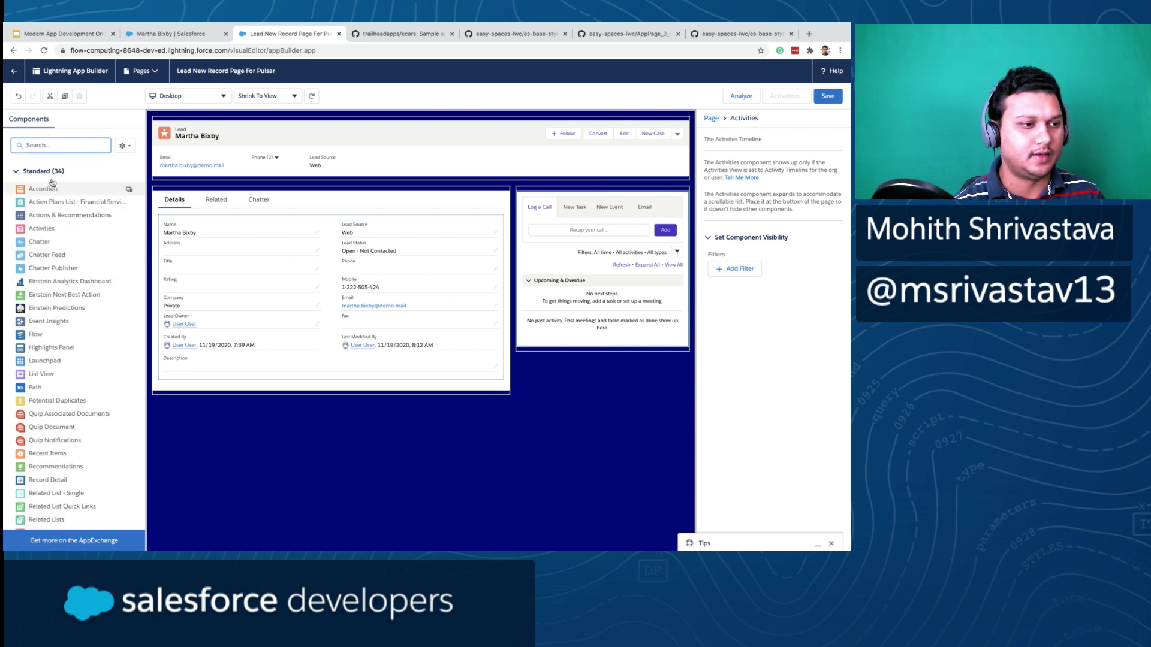
{"action": "type", "text": "pat"}
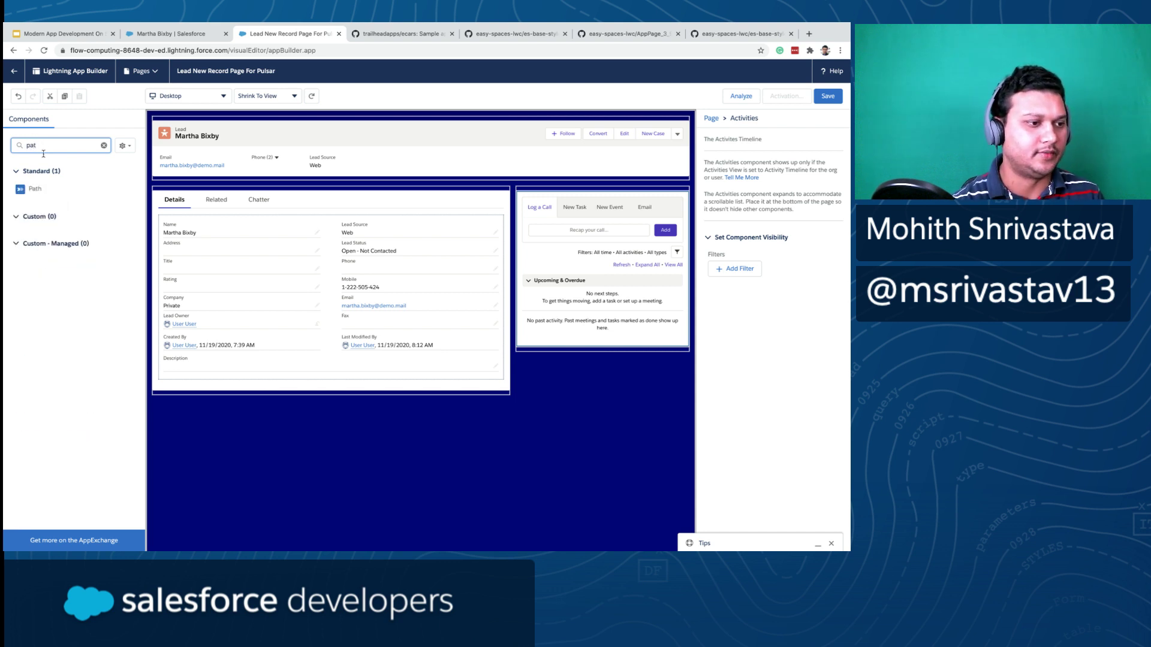
{"action": "left_click_drag", "start_coordinate": [36, 190], "coordinate": [222, 178]}
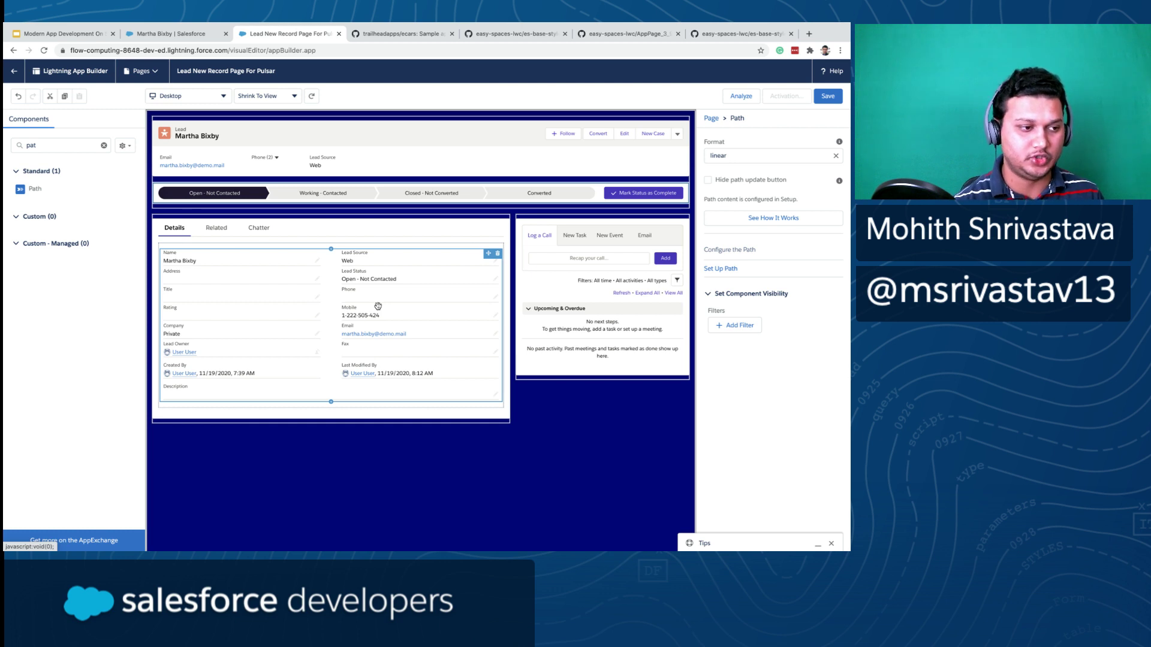
- Clear the component search and place the custom webPushNotification component above Activities in the side region
{"action": "left_click", "coordinate": [60, 145]}
{"action": "key", "text": "ctrl+a"}
{"action": "key", "text": "BackSpace"}
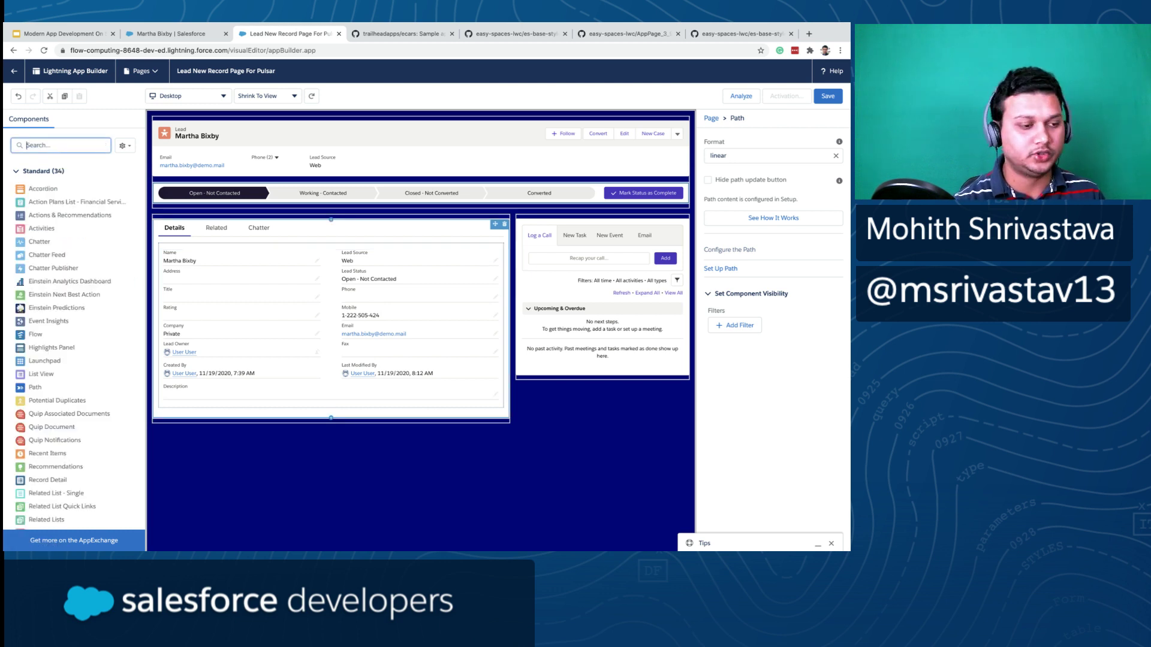
{"action": "scroll", "coordinate": [70, 408], "scroll_direction": "down", "scroll_amount": 5}
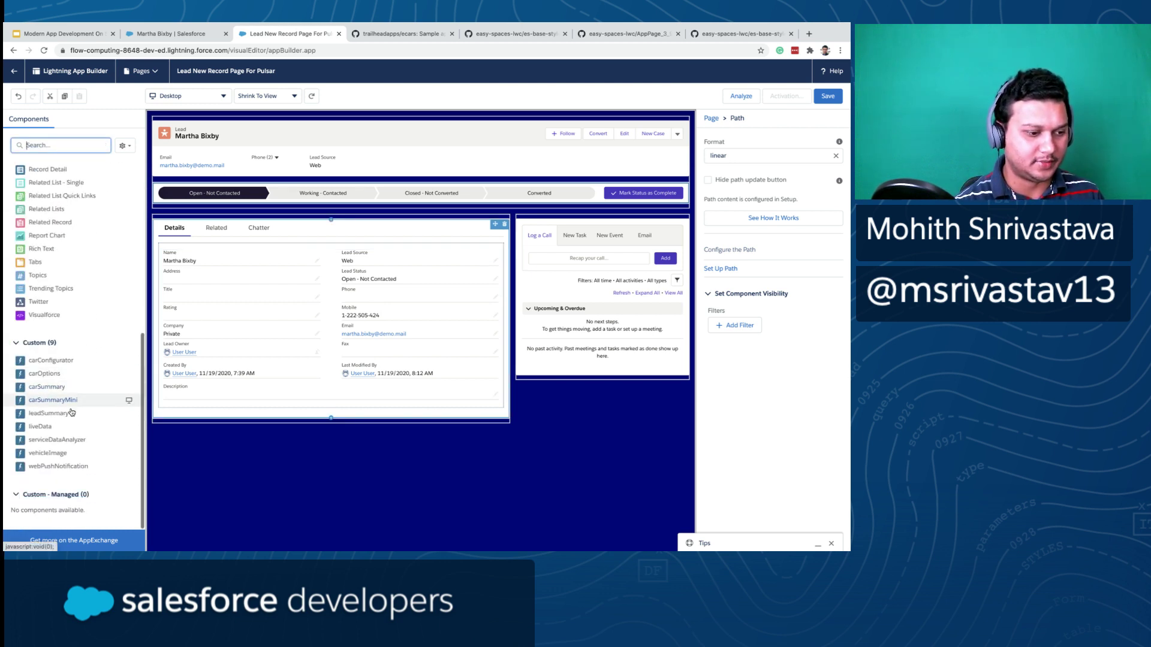
{"action": "left_click_drag", "start_coordinate": [60, 466], "coordinate": [550, 218]}
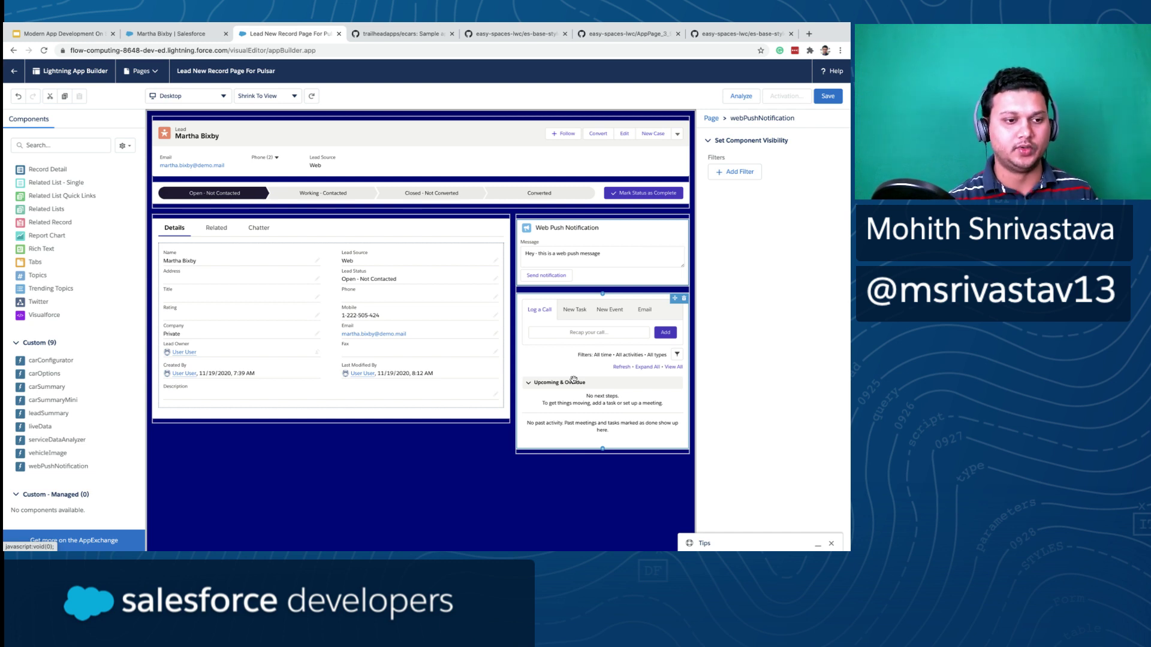
- Check the contents of the page's tabs, save the lead record page and open its activation settings
{"action": "left_click", "coordinate": [219, 233]}
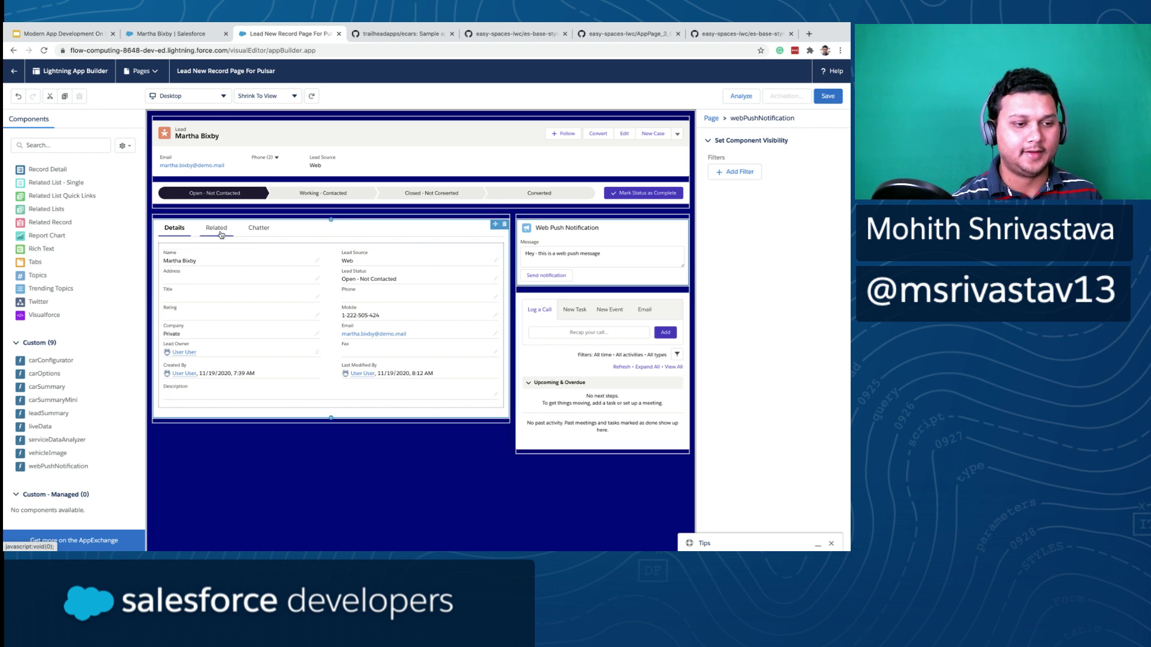
{"action": "left_click", "coordinate": [259, 231]}
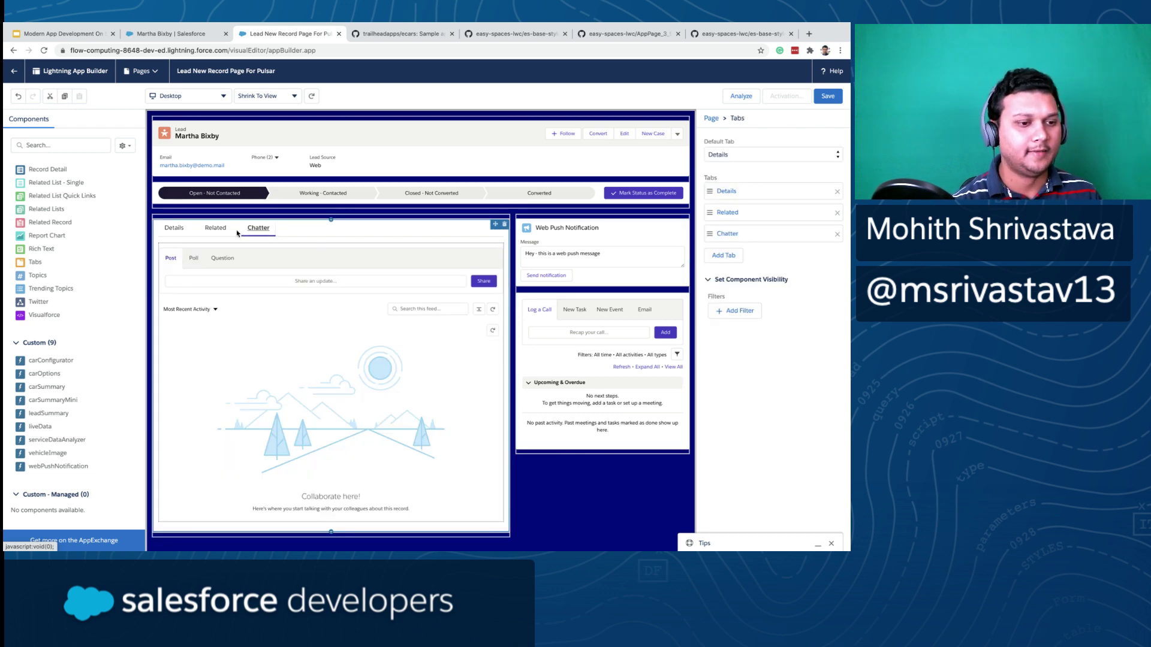
{"action": "left_click", "coordinate": [174, 232]}
{"action": "left_click", "coordinate": [828, 95]}
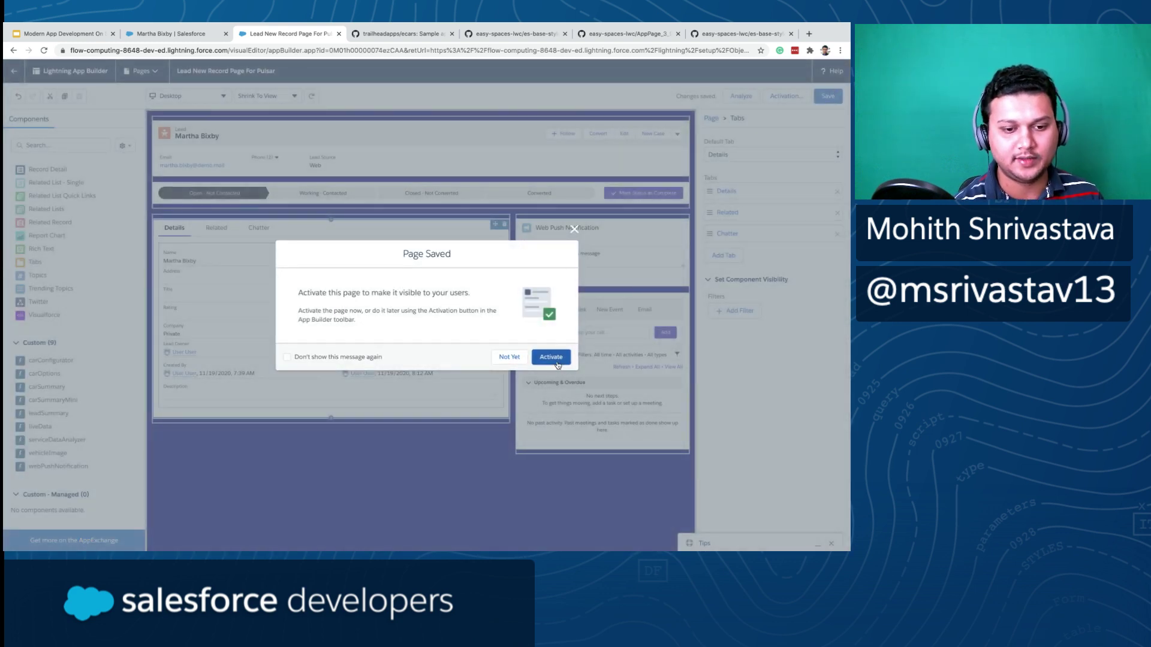
{"action": "left_click", "coordinate": [556, 360]}
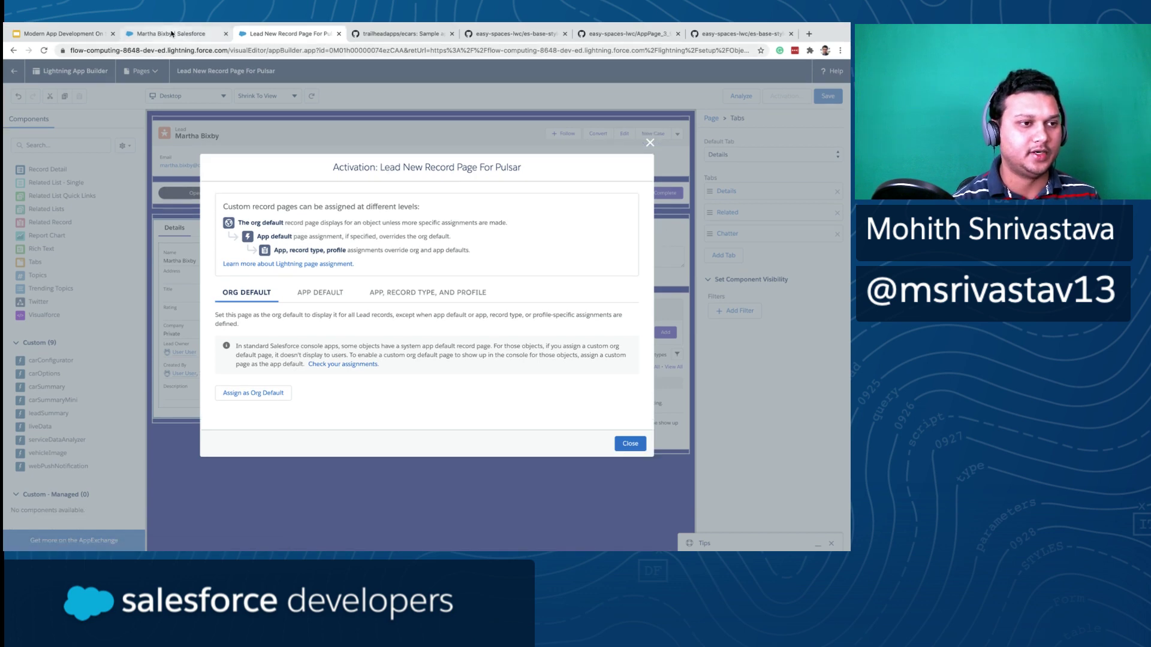
- Examine the full list of apps in the App Launcher from the open lead record and return to the page's activation settings
{"action": "left_click", "coordinate": [172, 36]}
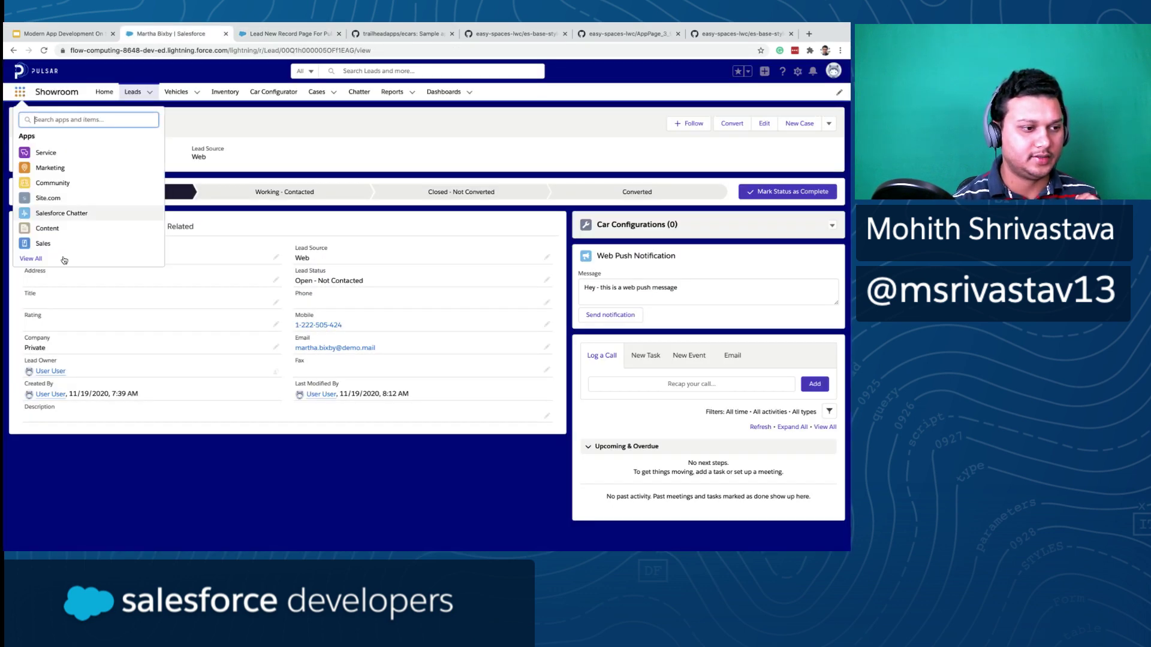
{"action": "left_click", "coordinate": [31, 259]}
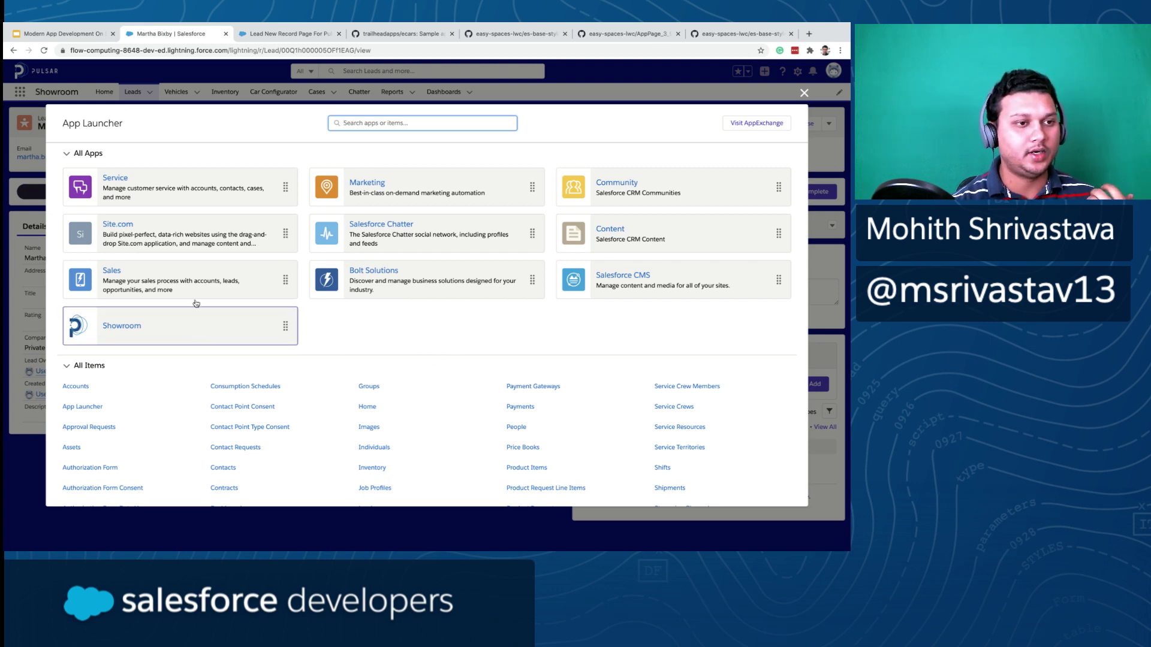
{"action": "left_click", "coordinate": [265, 34]}
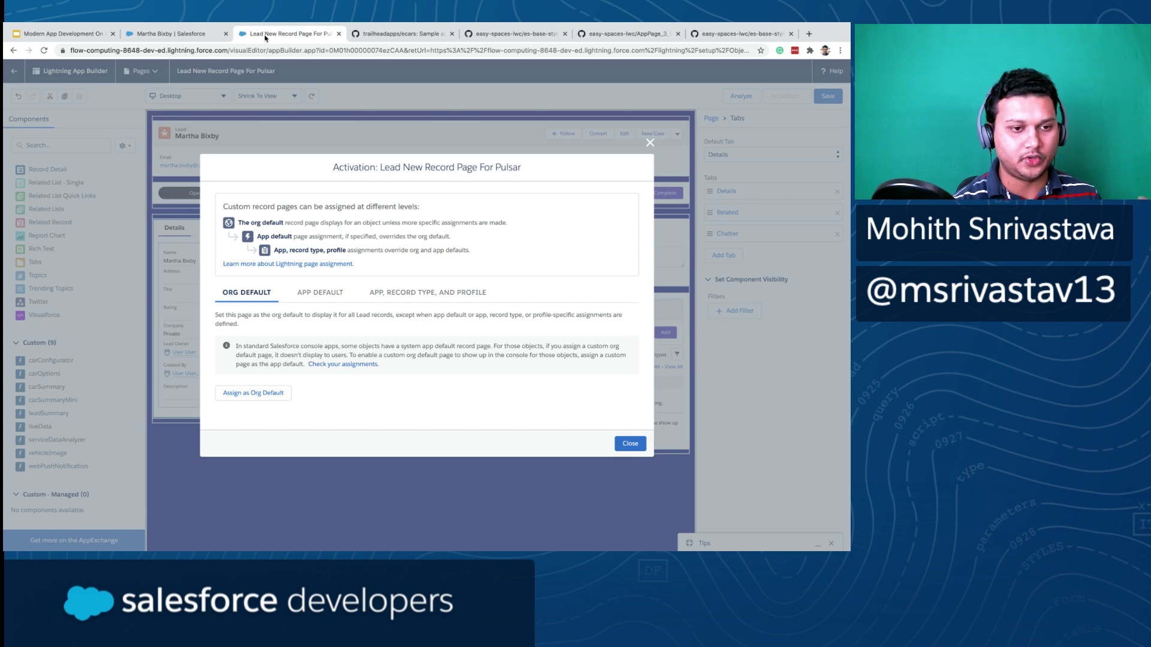
{"action": "left_click", "coordinate": [193, 35]}
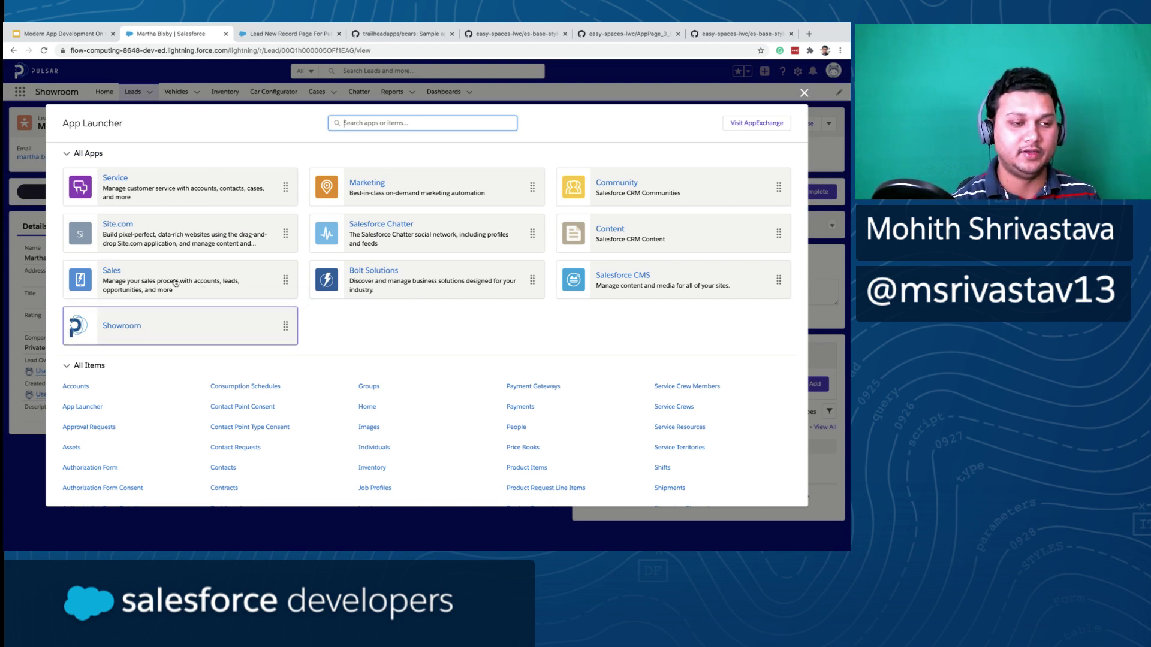
{"action": "left_click", "coordinate": [287, 33]}
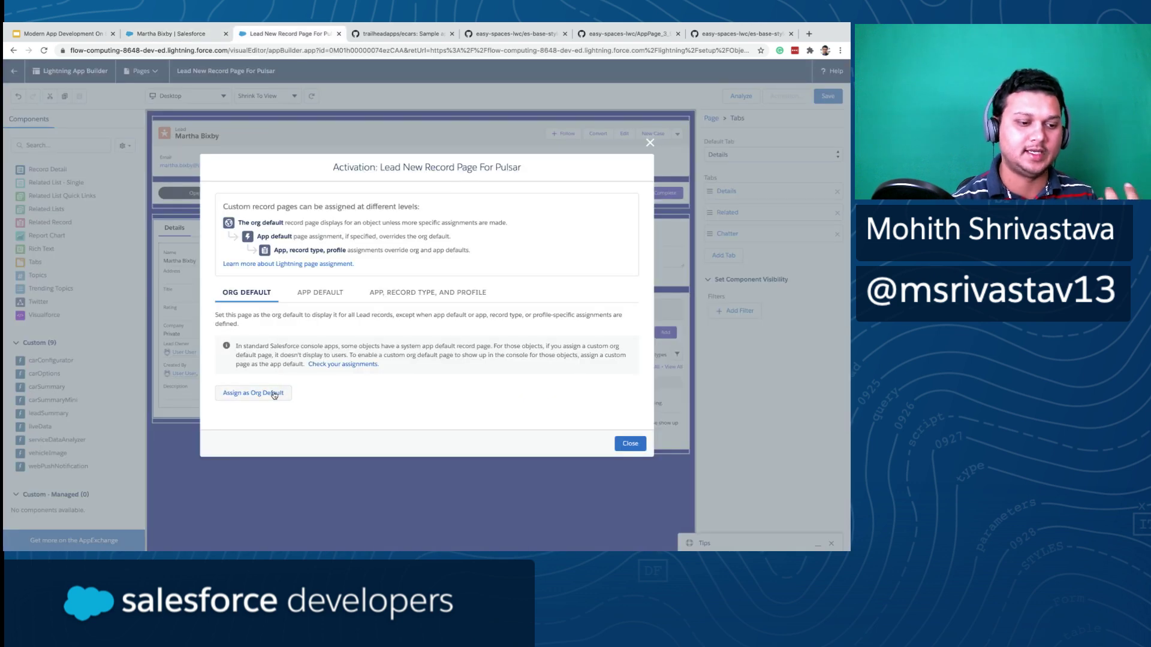
- Assign the lead record page as the app default for the Showroom app on desktop and phone, and save the assignment
{"action": "left_click", "coordinate": [318, 293]}
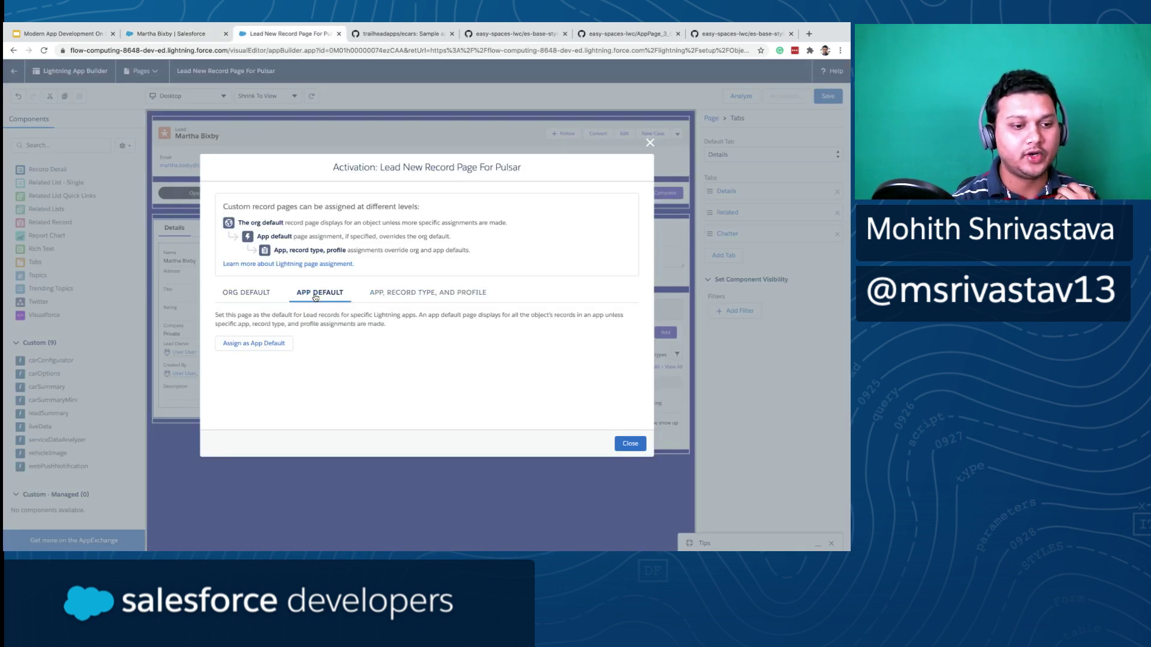
{"action": "left_click", "coordinate": [264, 346]}
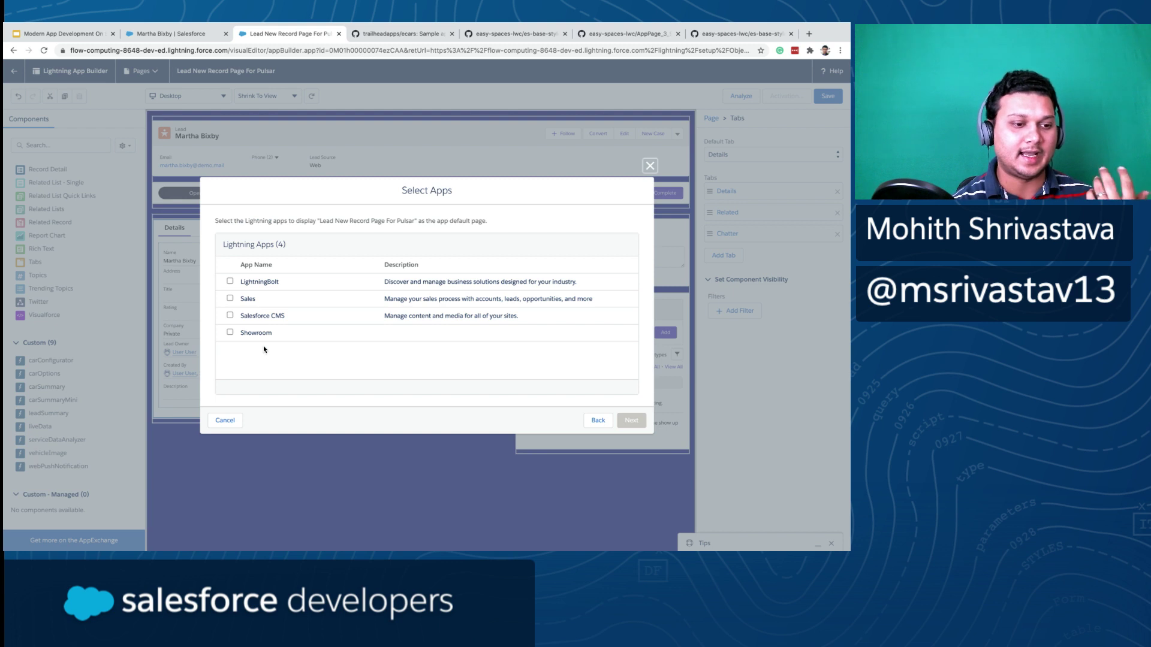
{"action": "left_click", "coordinate": [229, 332]}
{"action": "left_click", "coordinate": [630, 421]}
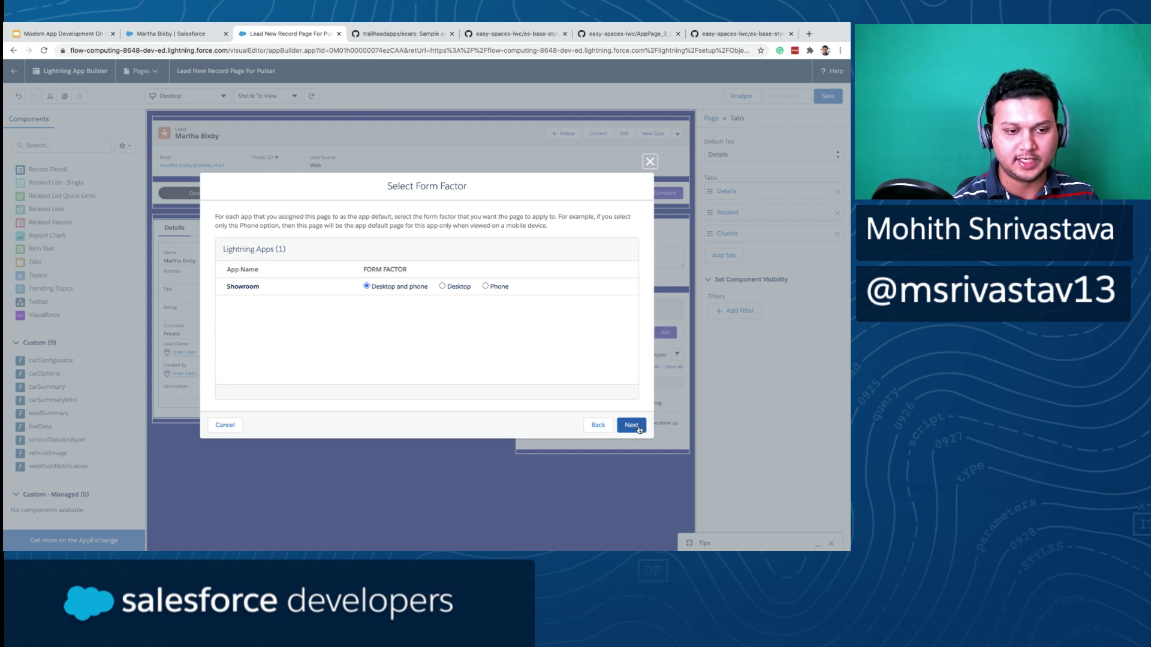
{"action": "left_click", "coordinate": [637, 427]}
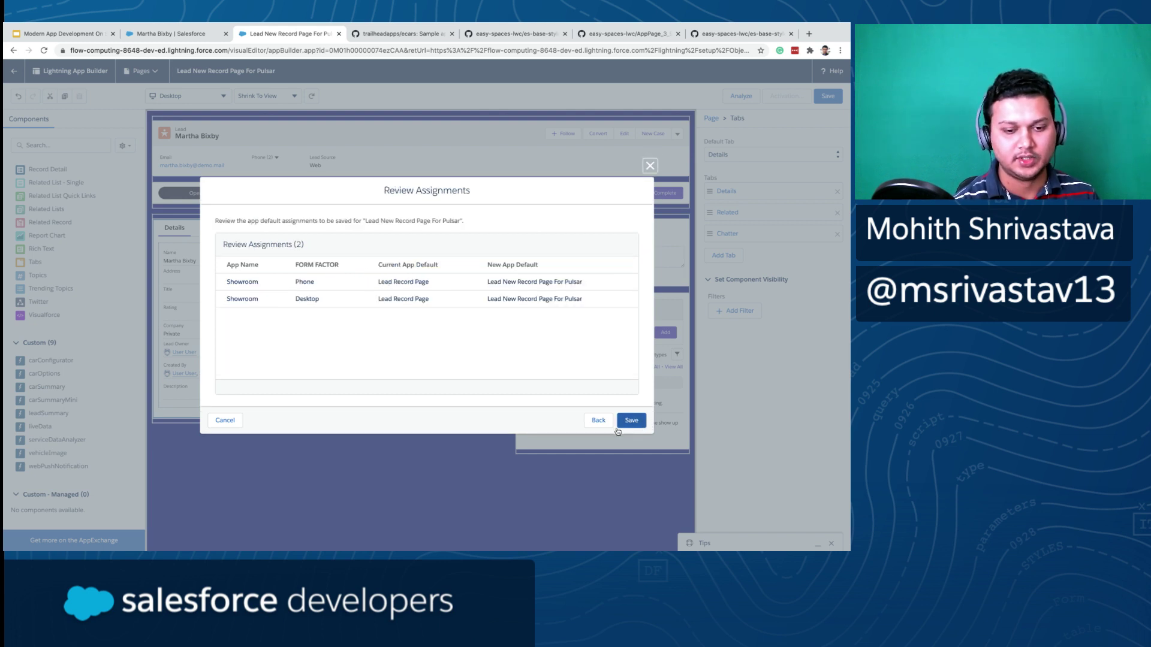
{"action": "left_click", "coordinate": [598, 421]}
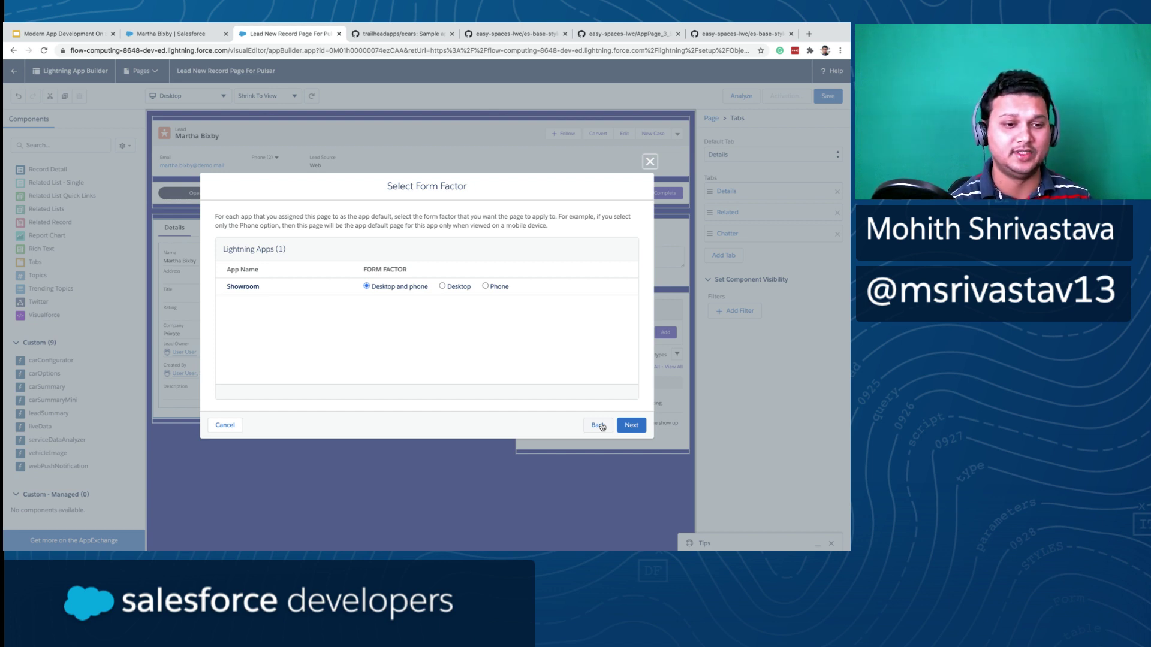
{"action": "left_click", "coordinate": [633, 425]}
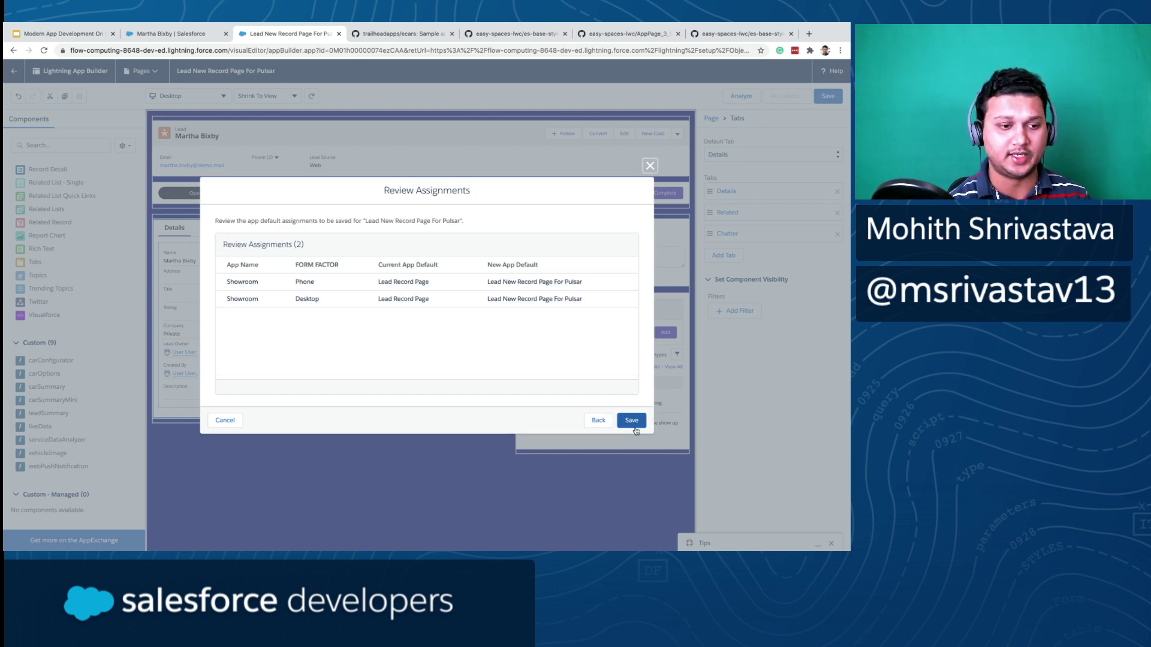
{"action": "left_click", "coordinate": [634, 425]}
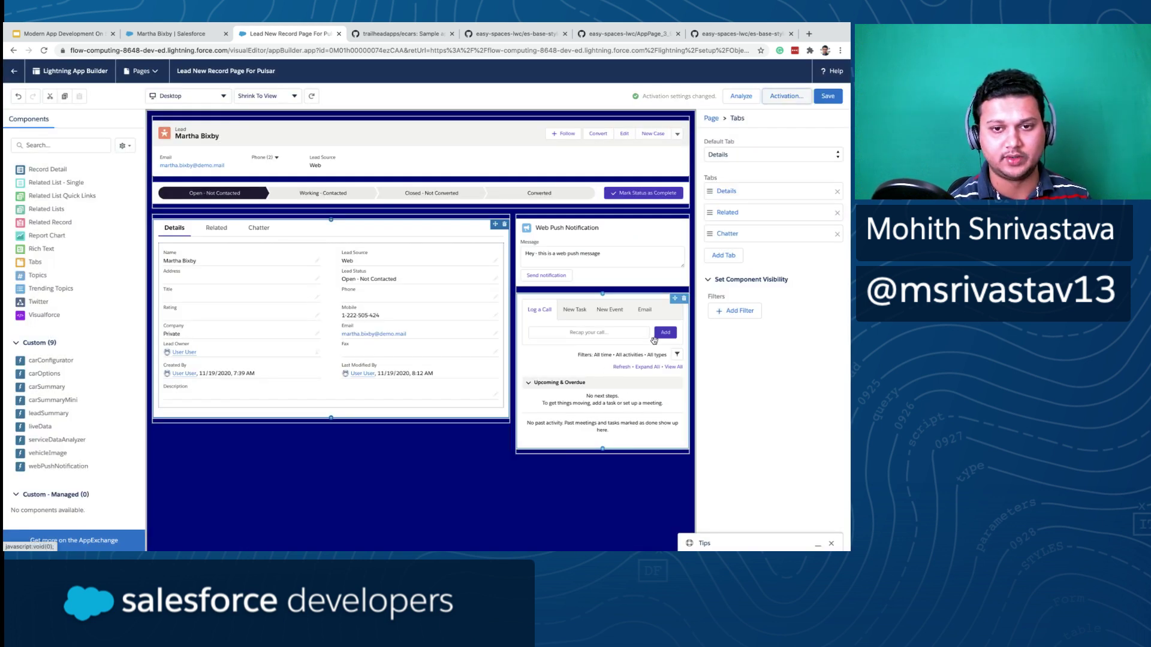
- Review the page's activation assignments at the app default and the app, record type and profile levels
{"action": "left_click", "coordinate": [788, 97]}
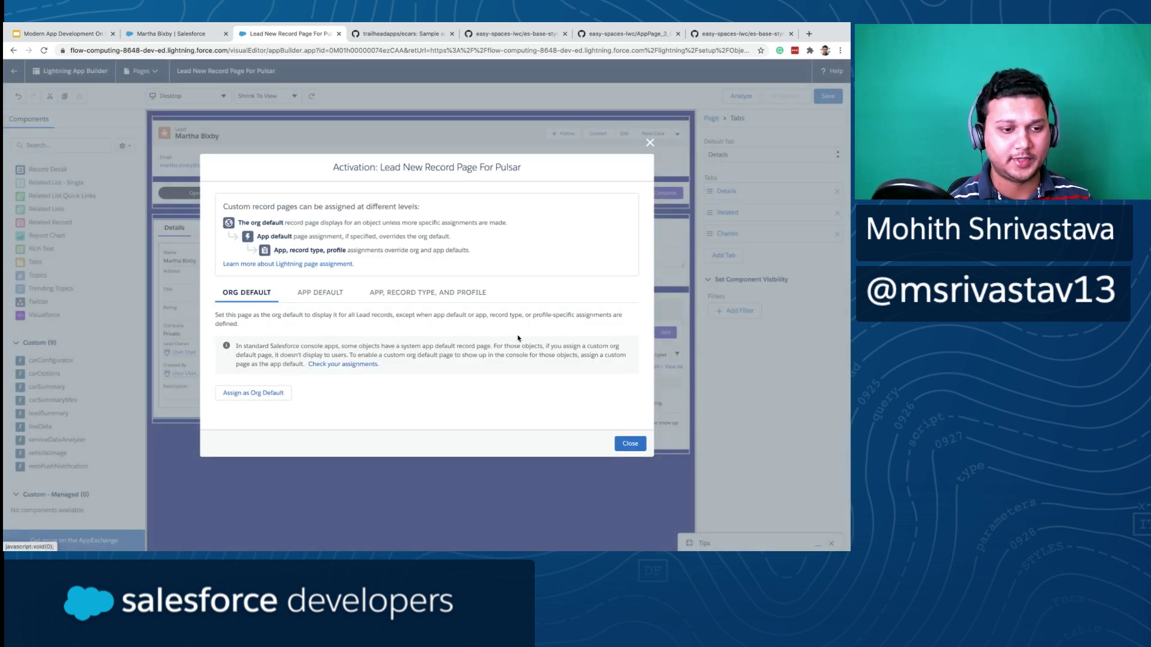
{"action": "left_click", "coordinate": [434, 294]}
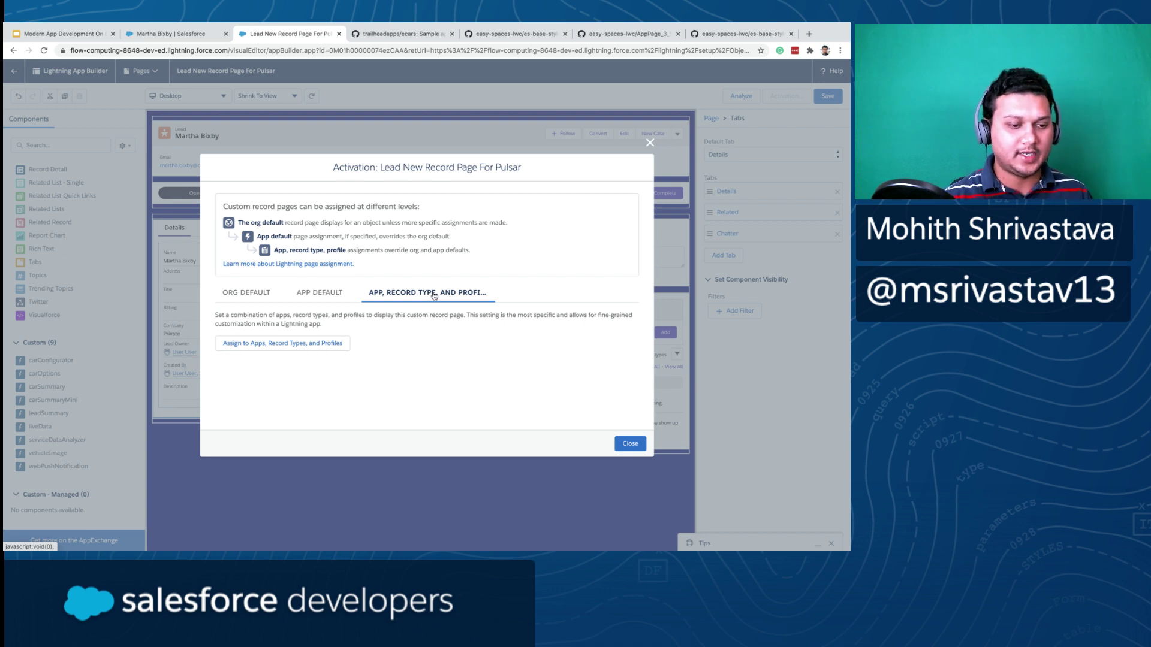
{"action": "left_click", "coordinate": [324, 295]}
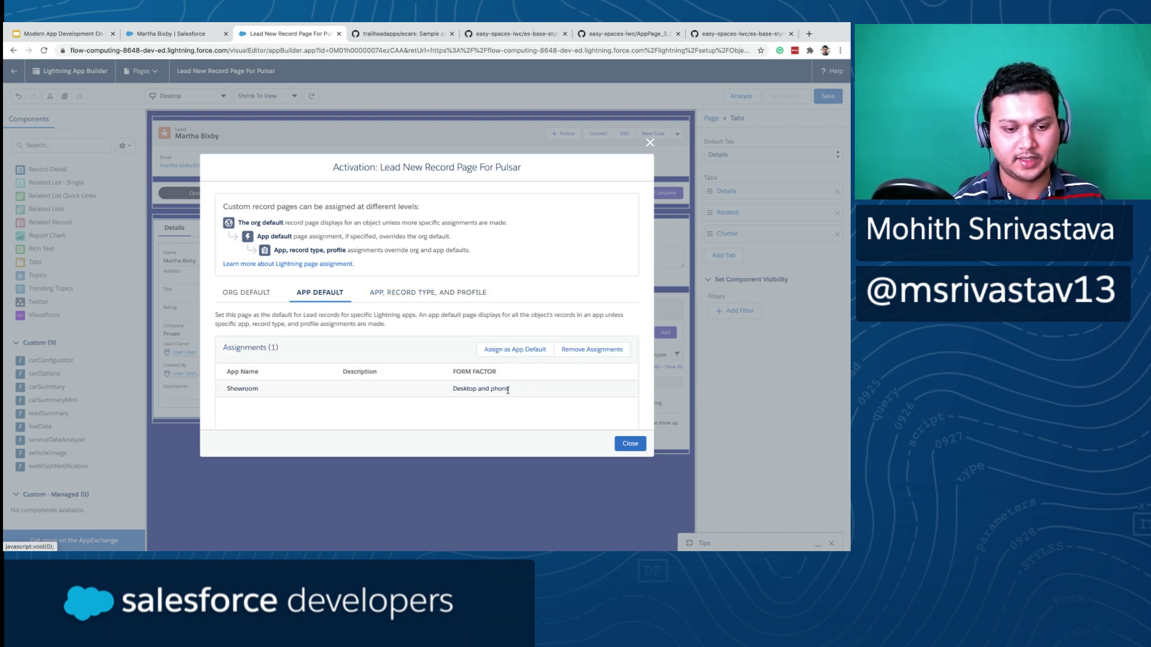
{"action": "left_click", "coordinate": [630, 444]}
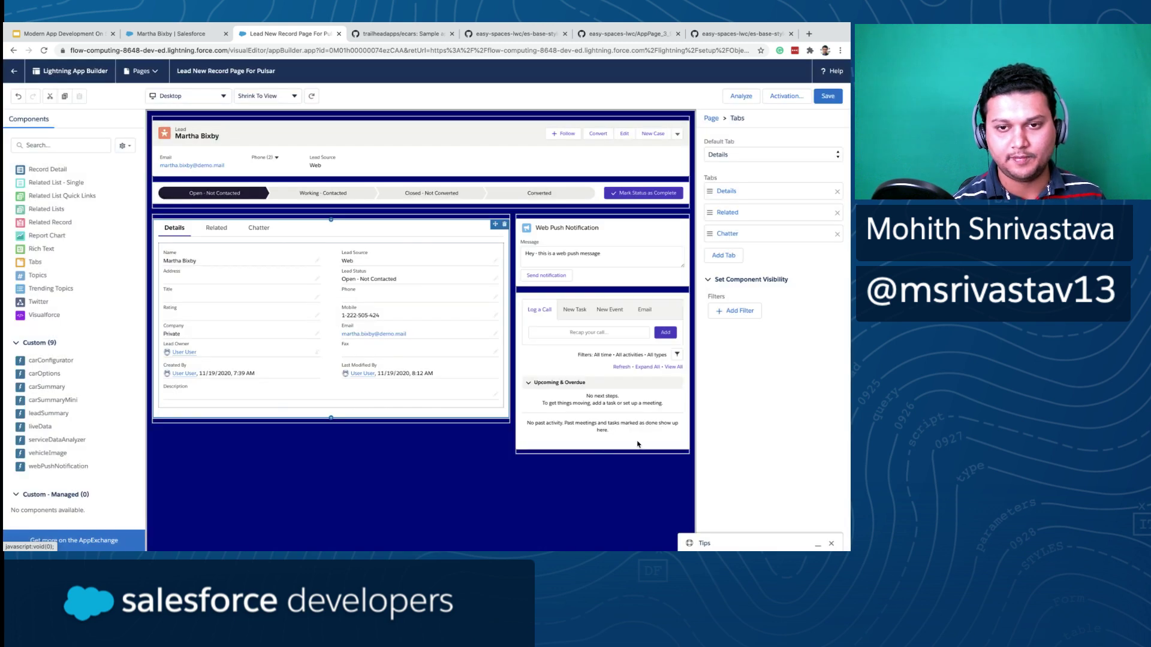
{"action": "left_click", "coordinate": [773, 98]}
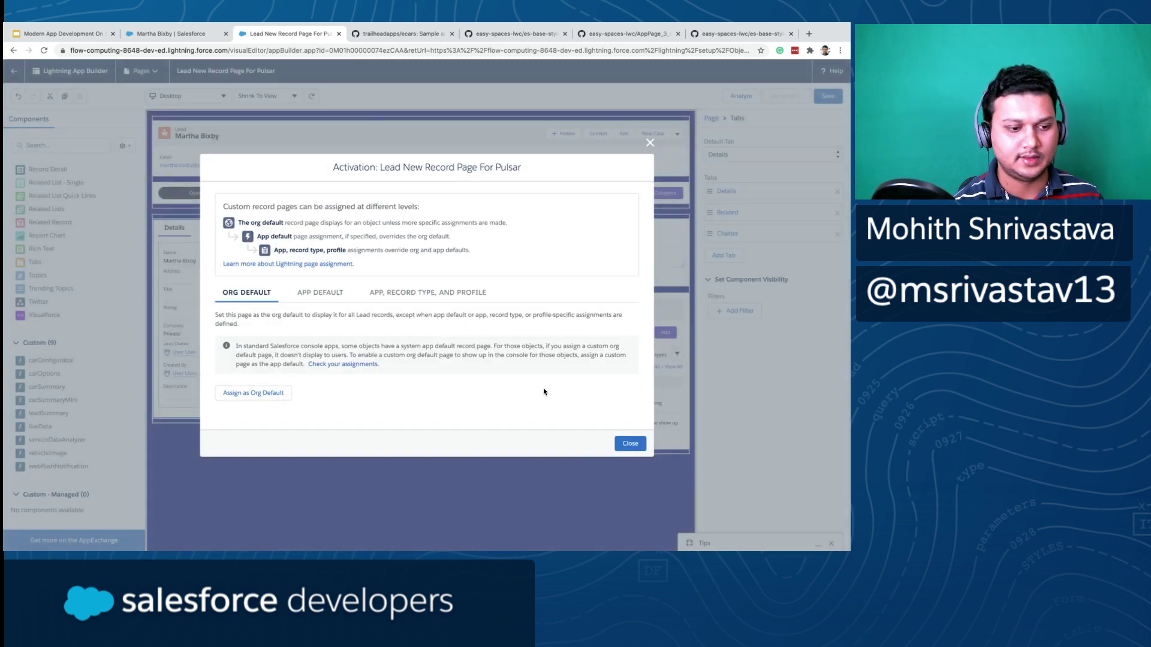
{"action": "left_click", "coordinate": [324, 293]}
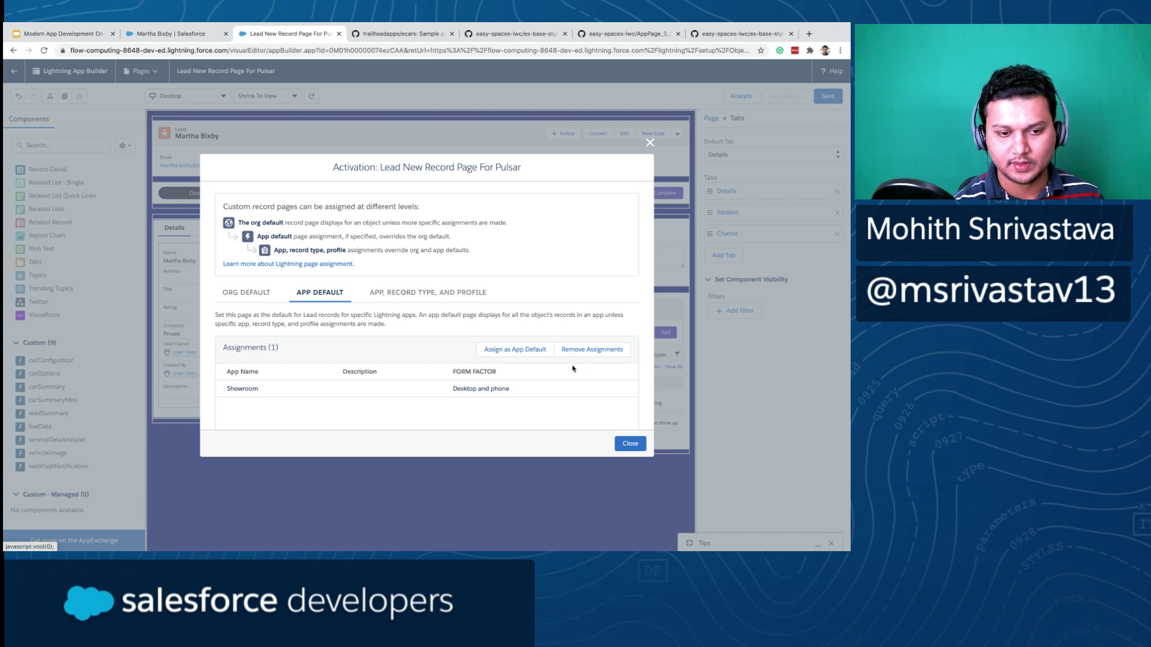
{"action": "left_click", "coordinate": [628, 444]}
- Save the lead record page, leave the builder and reload the open lead record
{"action": "left_click", "coordinate": [827, 97]}
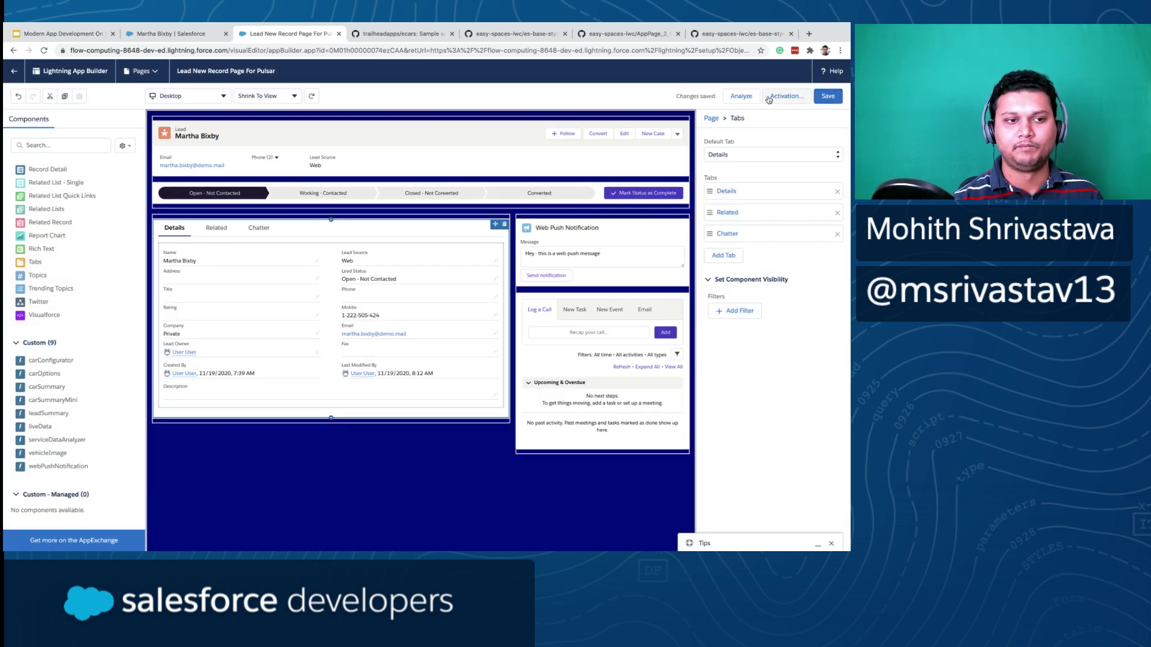
{"action": "left_click", "coordinate": [14, 75]}
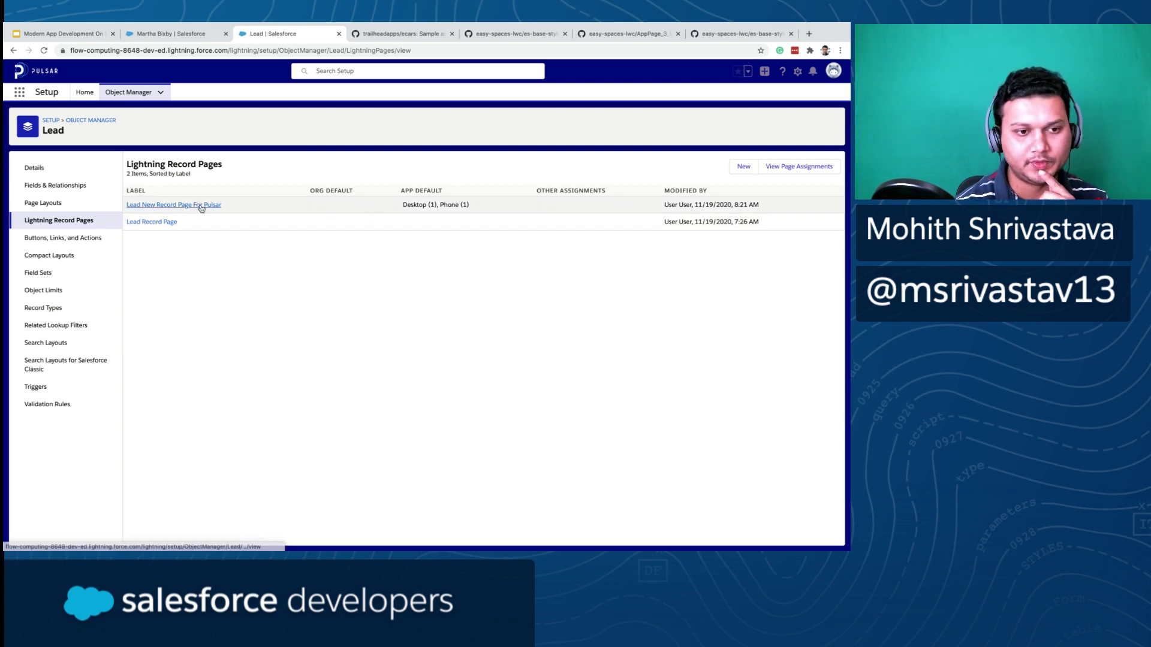
{"action": "left_click", "coordinate": [189, 31]}
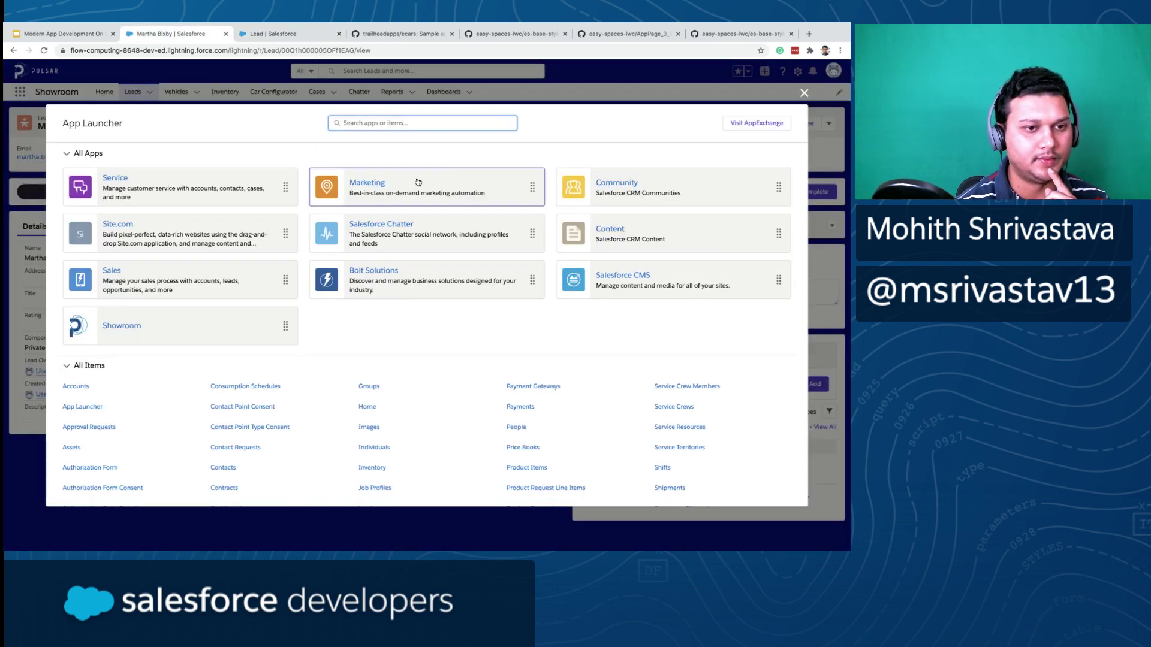
{"action": "key", "text": "ctrl+r"}
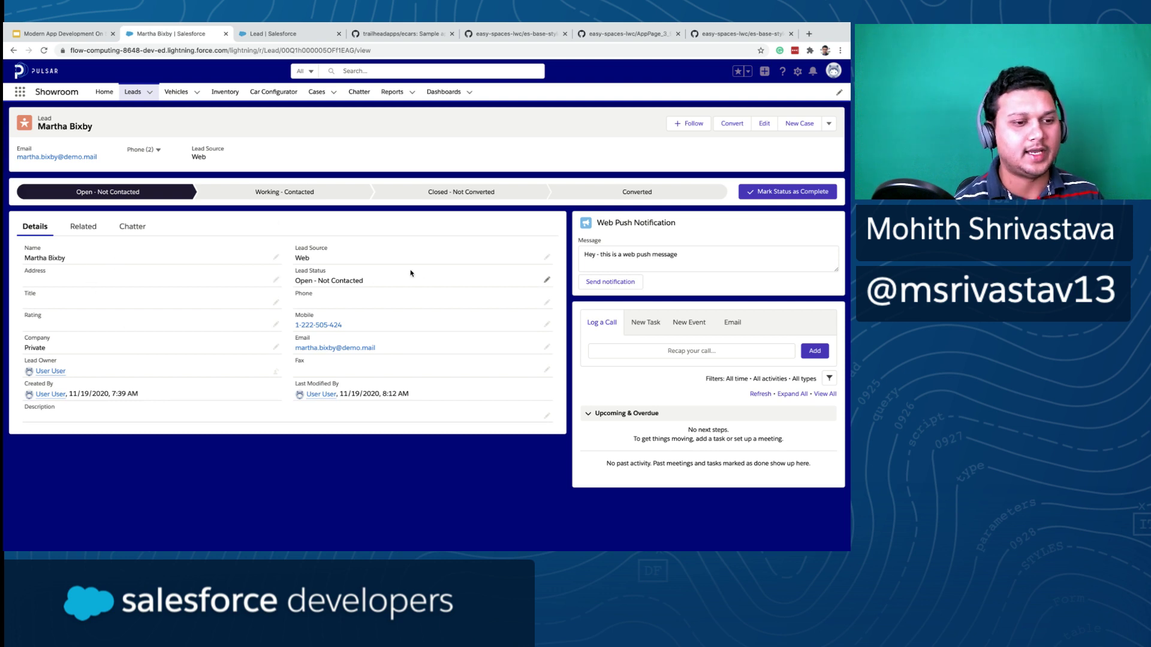
- Edit the record's page in Lightning App Builder and open the Lead Layout assigned to its Record Detail component
{"action": "left_click", "coordinate": [798, 73]}
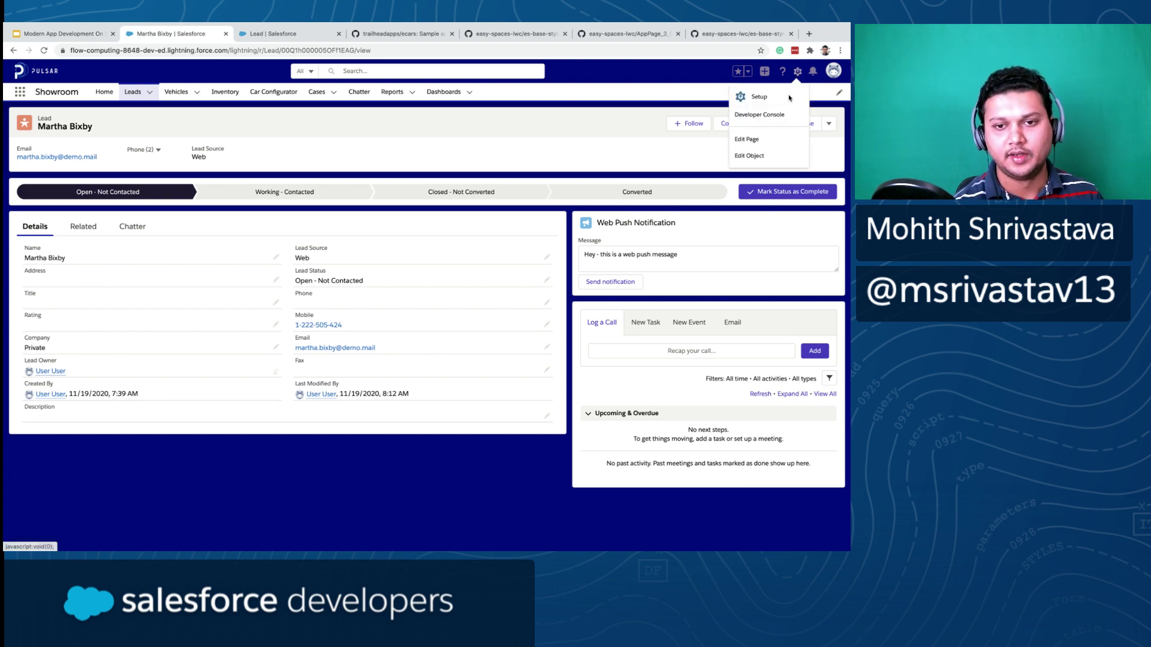
{"action": "left_click", "coordinate": [757, 142]}
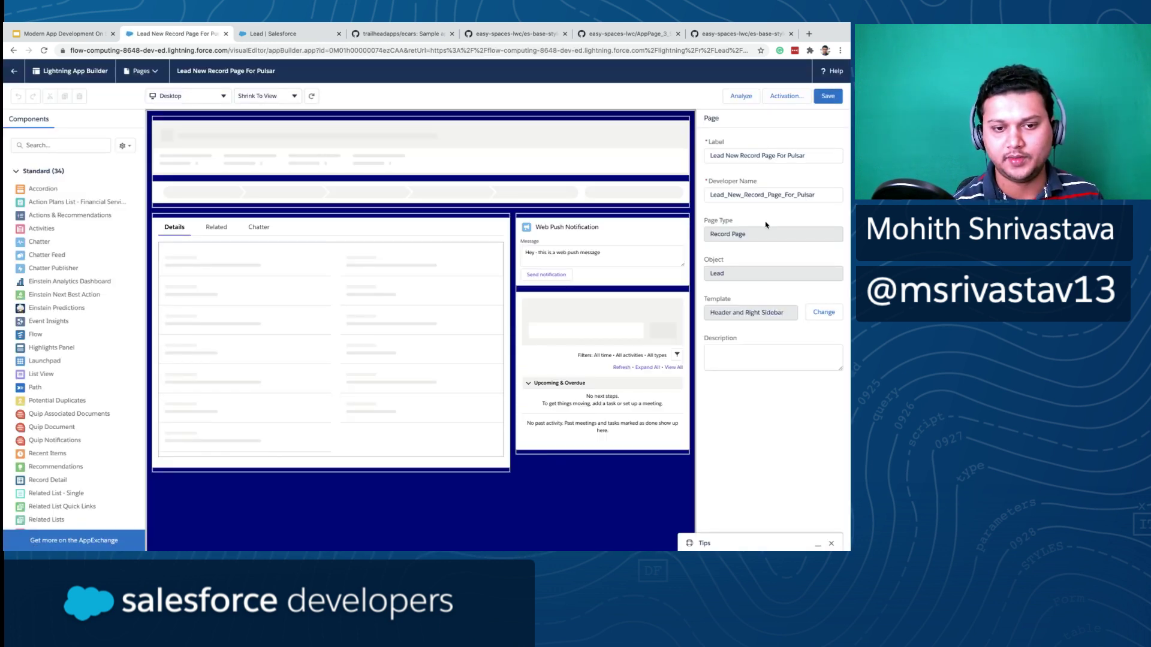
{"action": "left_click", "coordinate": [451, 325]}
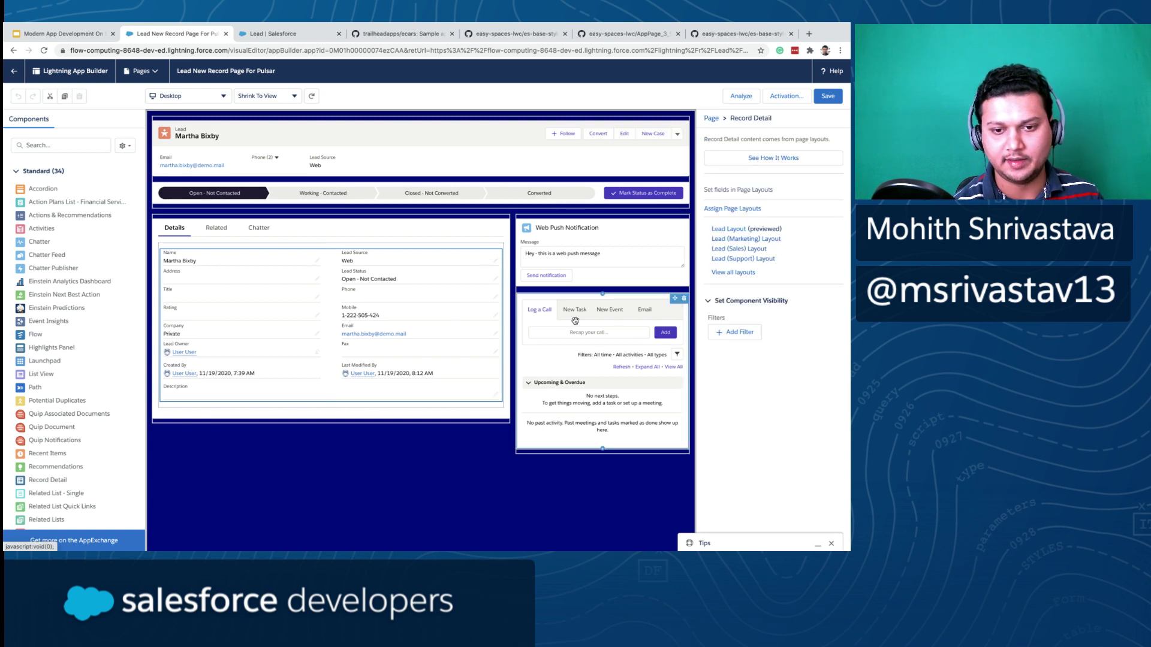
{"action": "left_click", "coordinate": [740, 230]}
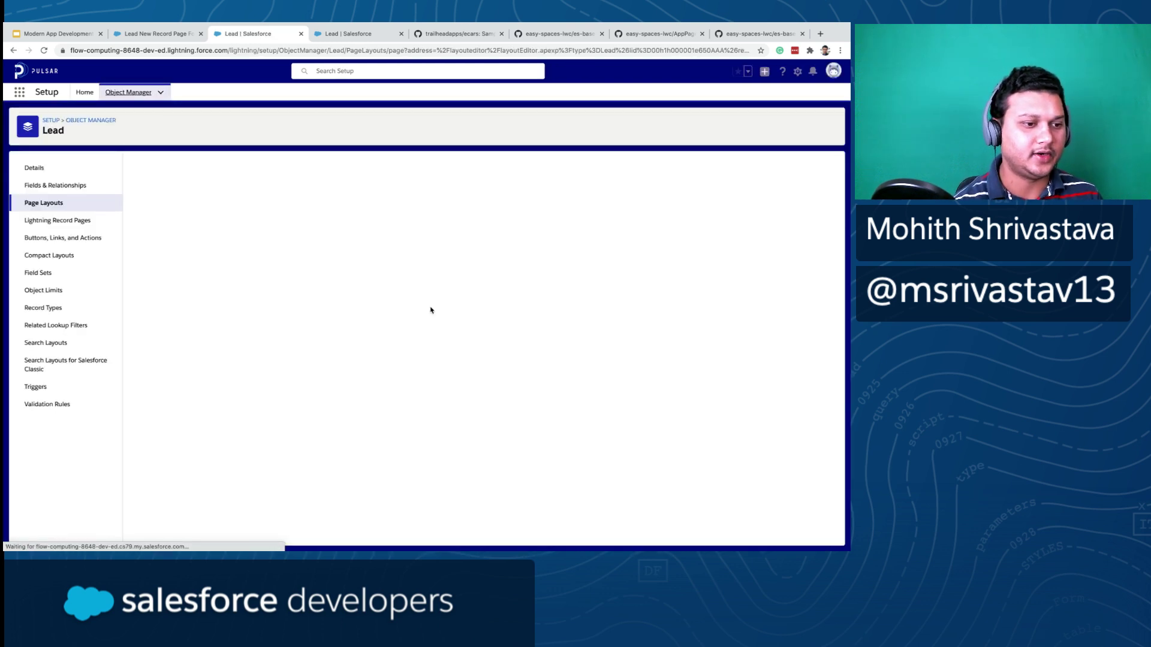
- Move the Address field to the second column between Phone and Mobile in the Lead Layout and save the layout
{"action": "scroll", "coordinate": [349, 326], "scroll_direction": "down", "scroll_amount": 3}
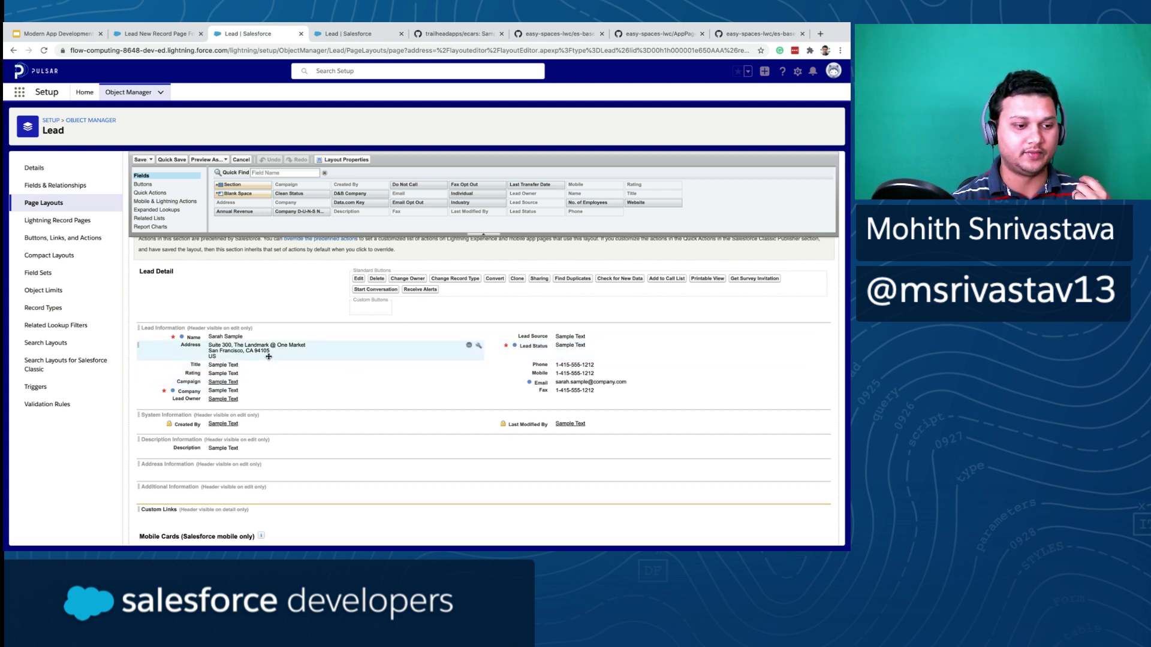
{"action": "left_click_drag", "start_coordinate": [270, 364], "coordinate": [576, 357]}
{"action": "left_click", "coordinate": [145, 159]}
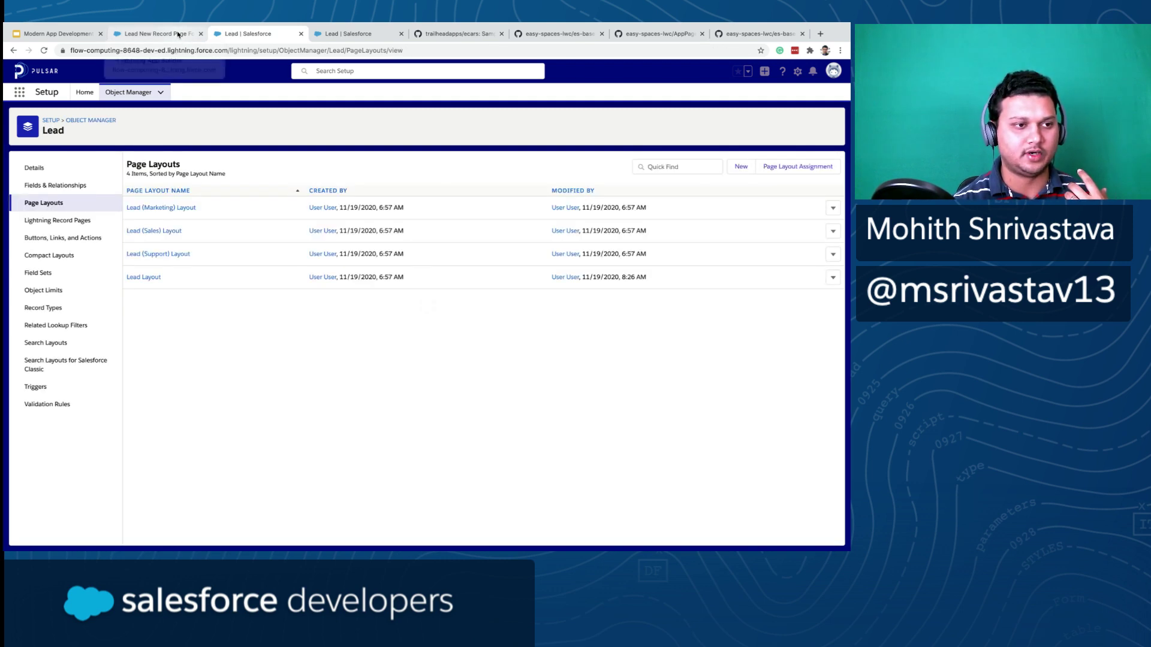
- Leave the page builder for the lead record and reload it to check the Address field's position
{"action": "left_click", "coordinate": [178, 36]}
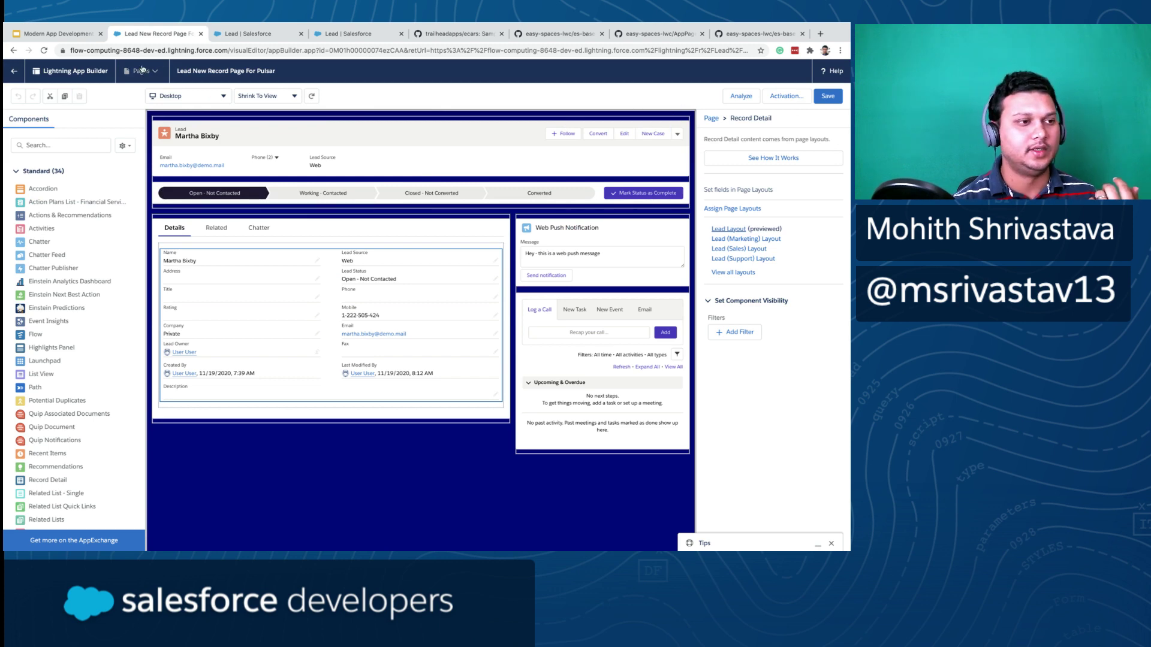
{"action": "left_click", "coordinate": [11, 75]}
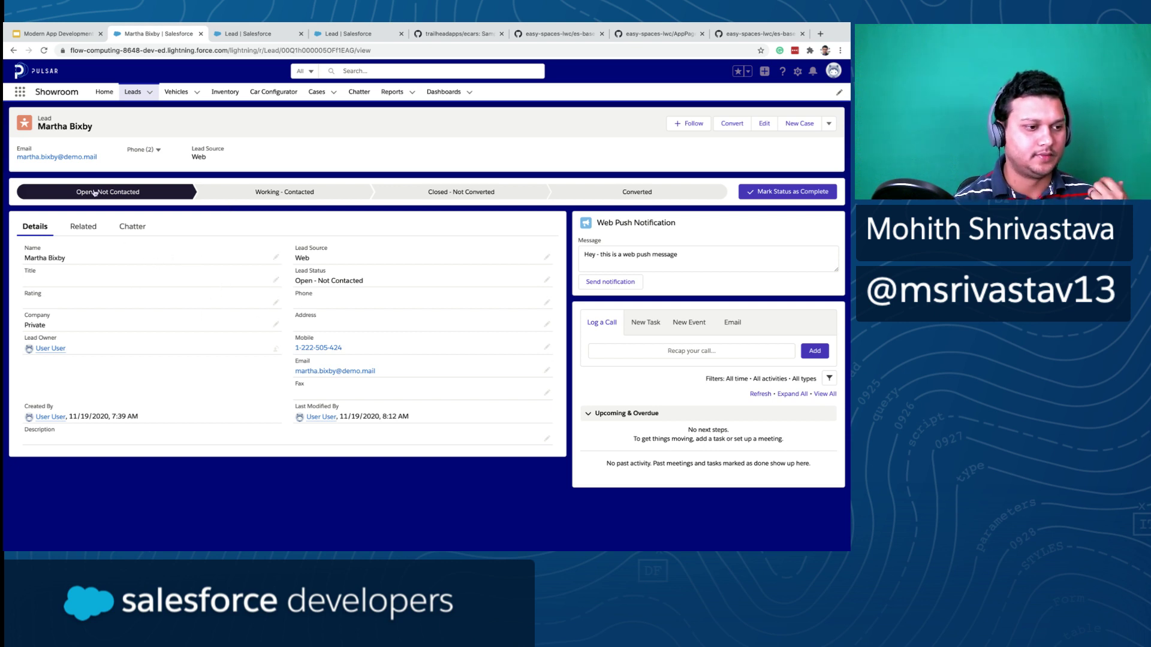
{"action": "left_click", "coordinate": [44, 51]}
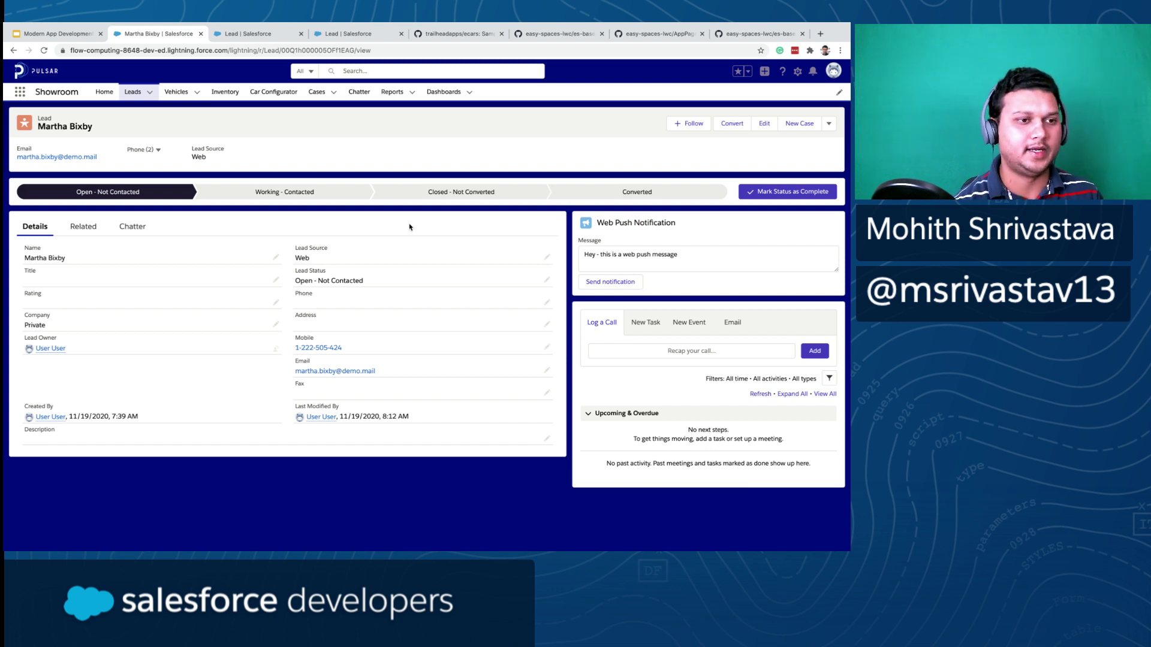
- Examine the fields included in the Lead object's ecars compact layout and compare them with the lead record's highlights
{"action": "left_click", "coordinate": [268, 33]}
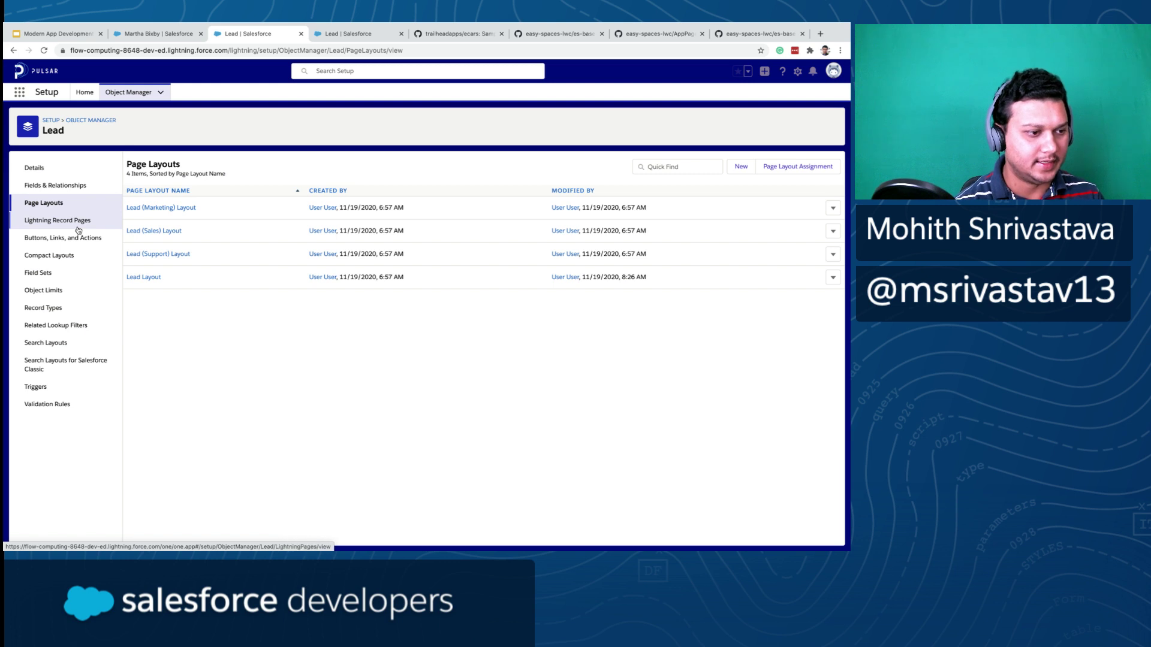
{"action": "left_click", "coordinate": [54, 256]}
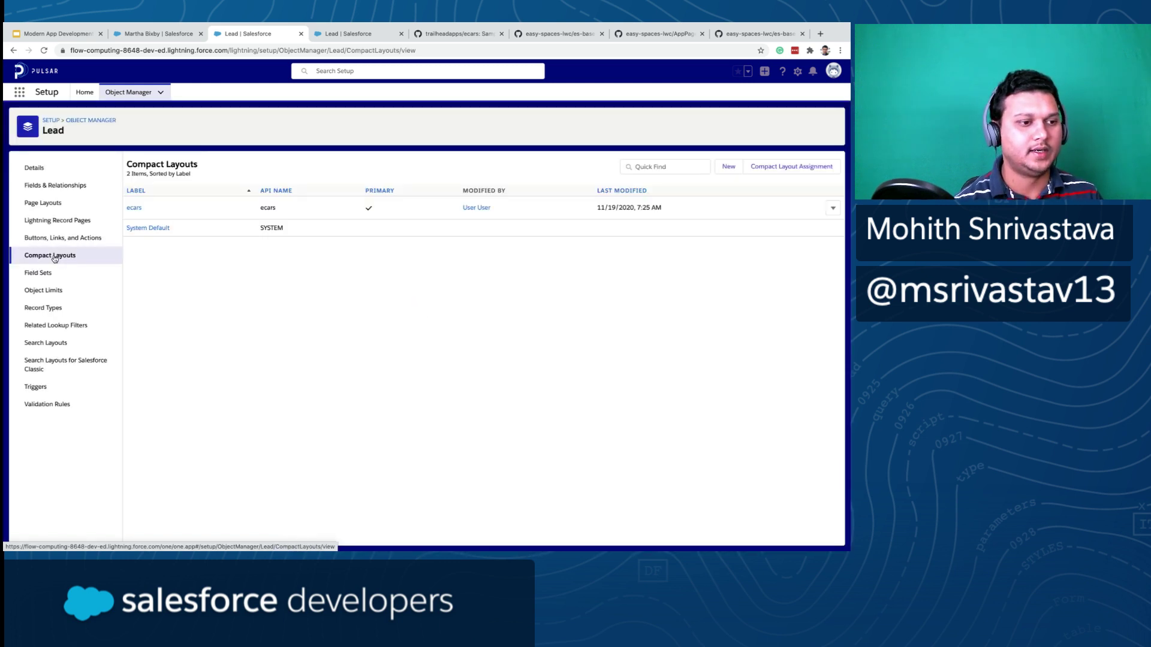
{"action": "left_click", "coordinate": [168, 39]}
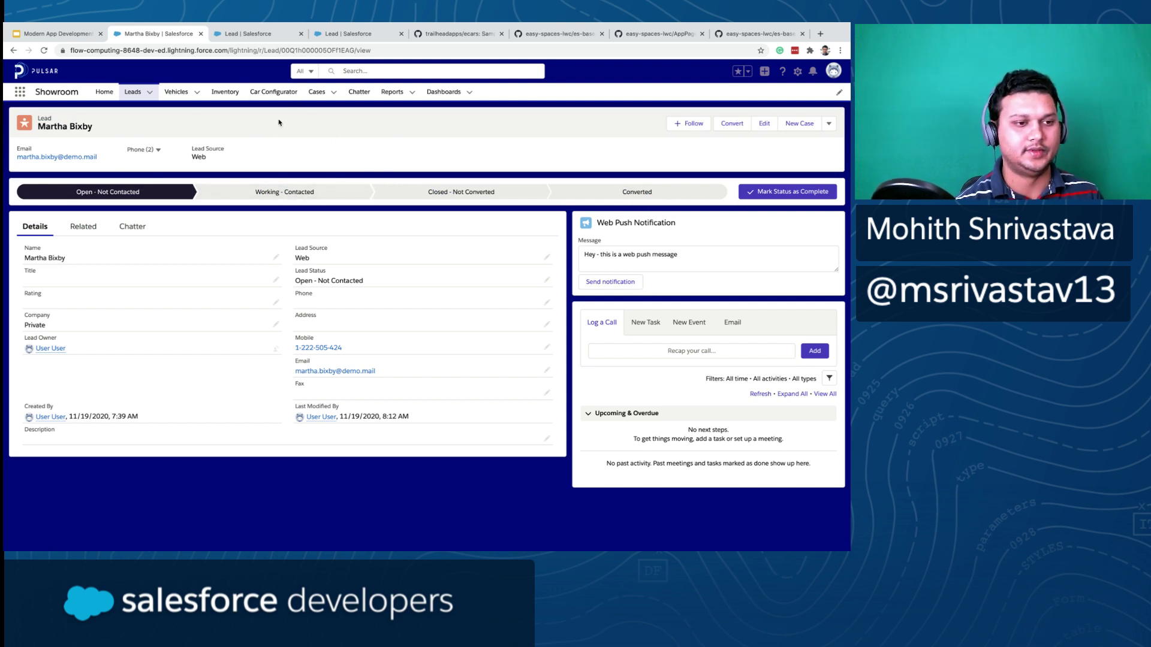
{"action": "left_click", "coordinate": [238, 33]}
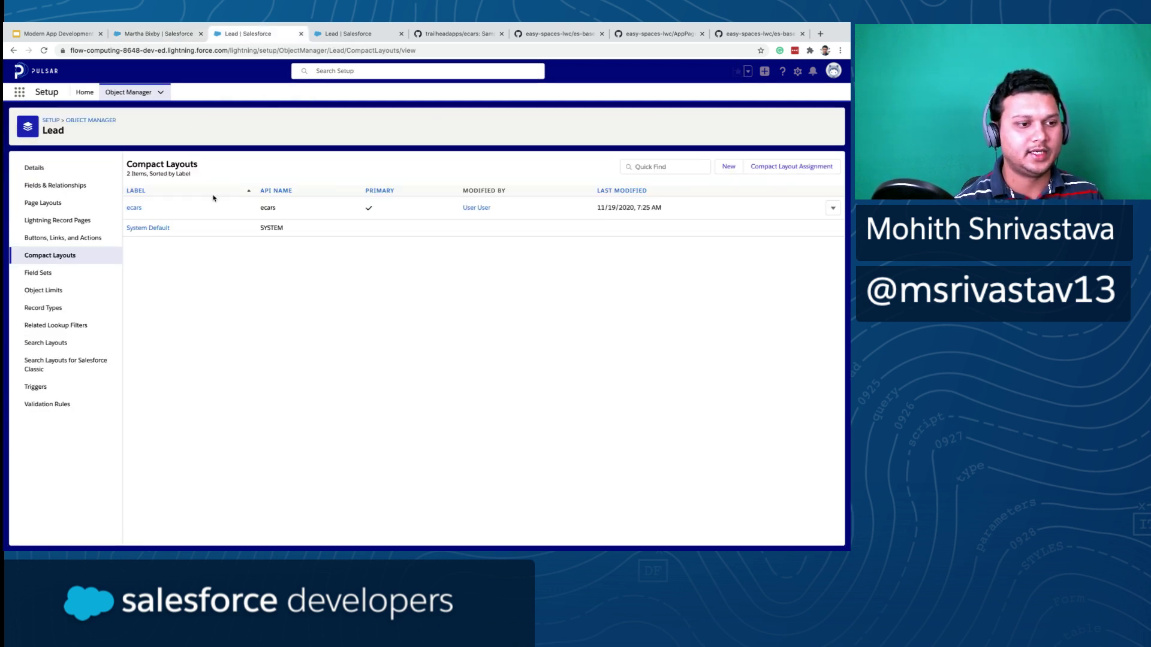
{"action": "left_click", "coordinate": [134, 208]}
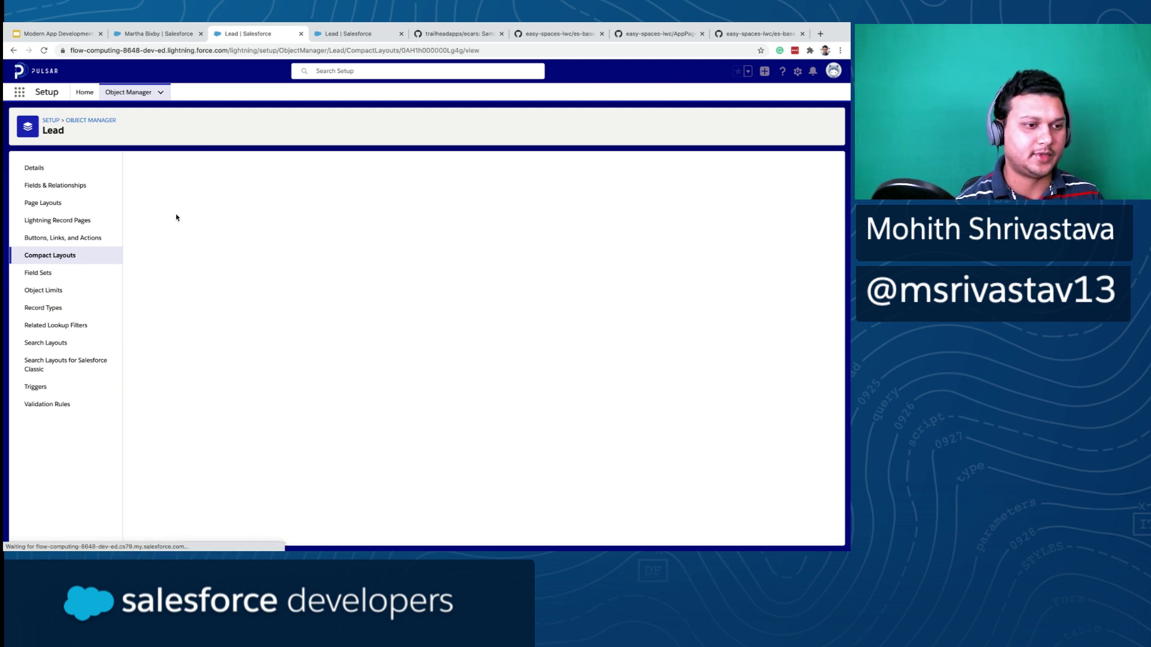
{"action": "left_click_drag", "start_coordinate": [261, 242], "coordinate": [286, 254]}
{"action": "left_click", "coordinate": [174, 33]}
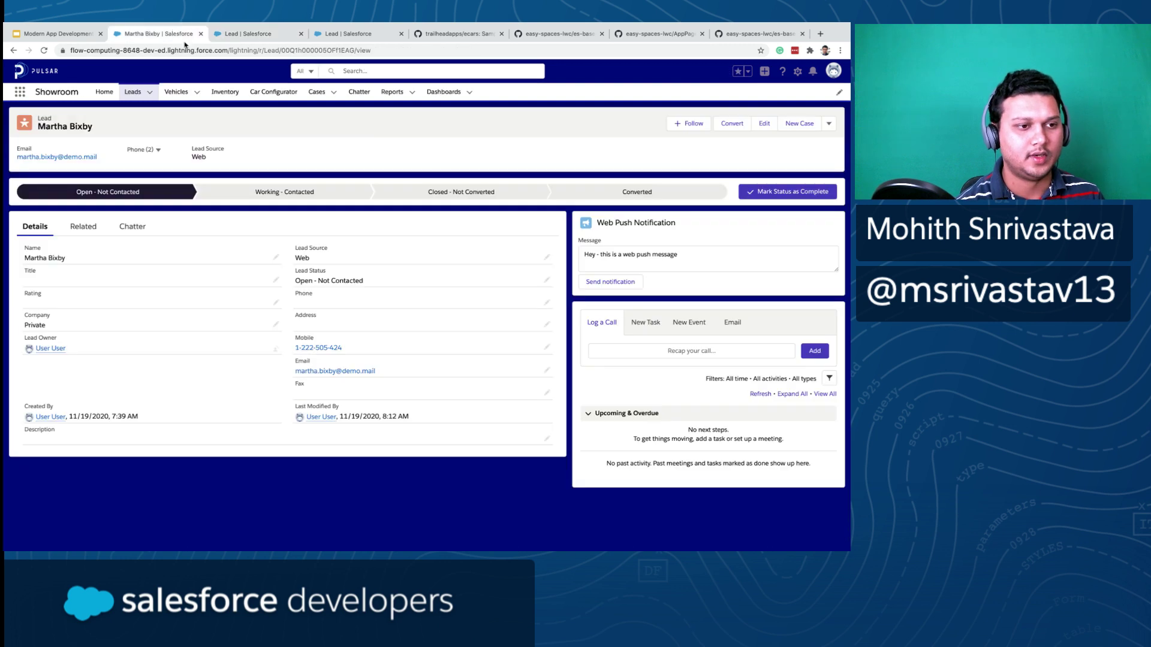
{"action": "left_click", "coordinate": [240, 34]}
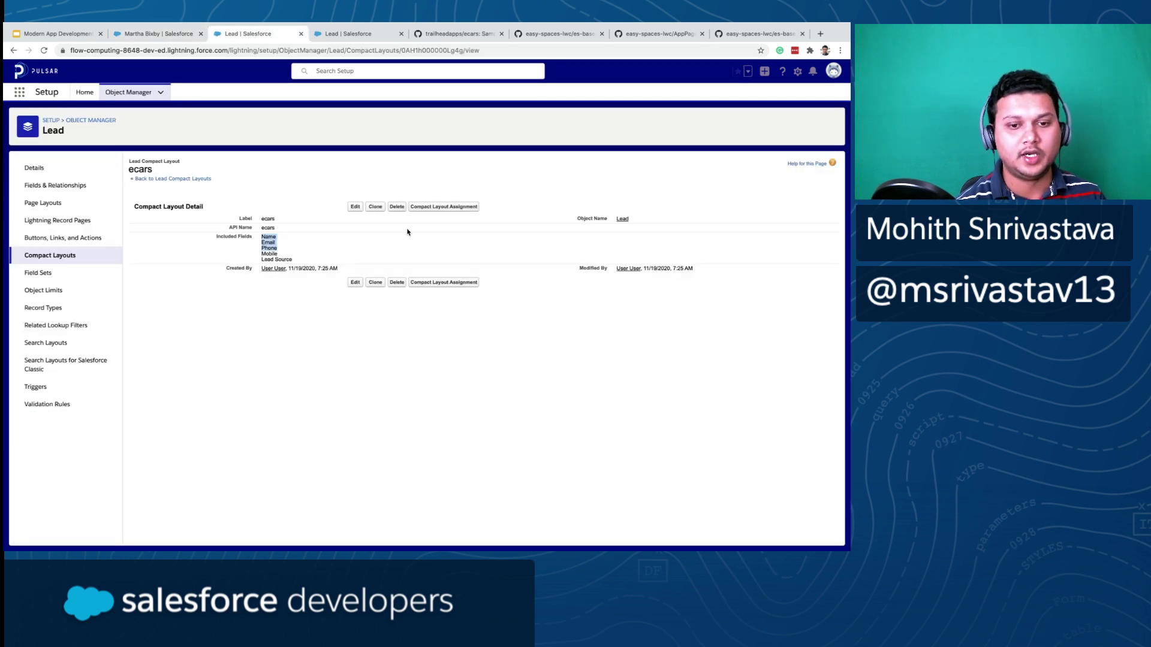
{"action": "left_click", "coordinate": [329, 251]}
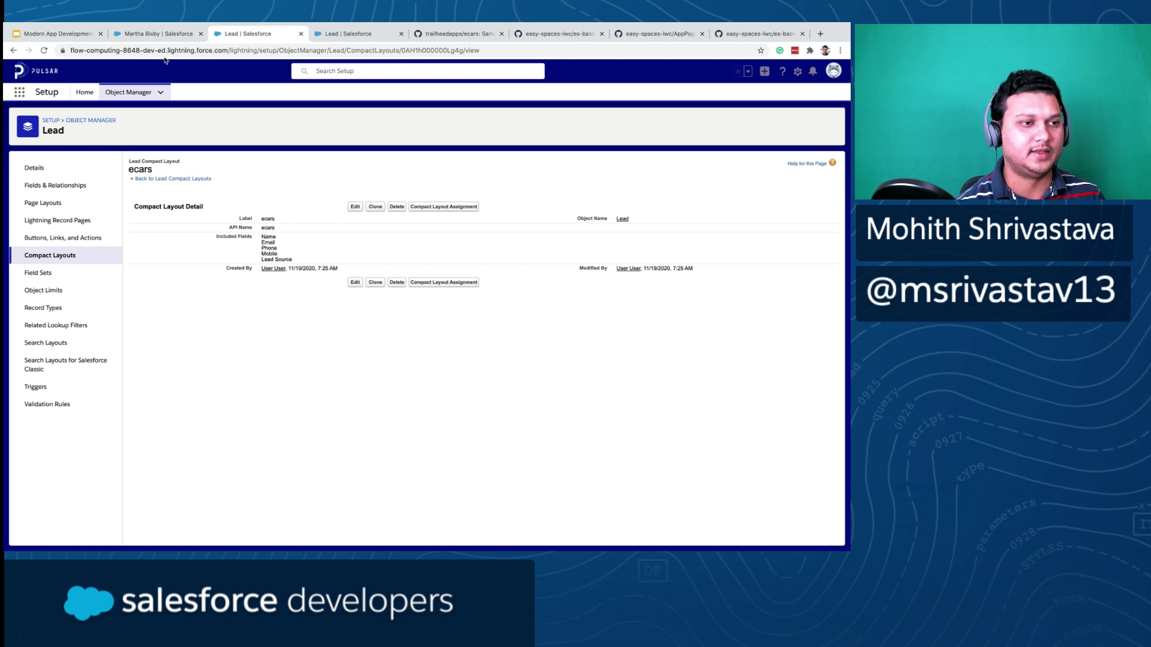
{"action": "left_click", "coordinate": [163, 36]}
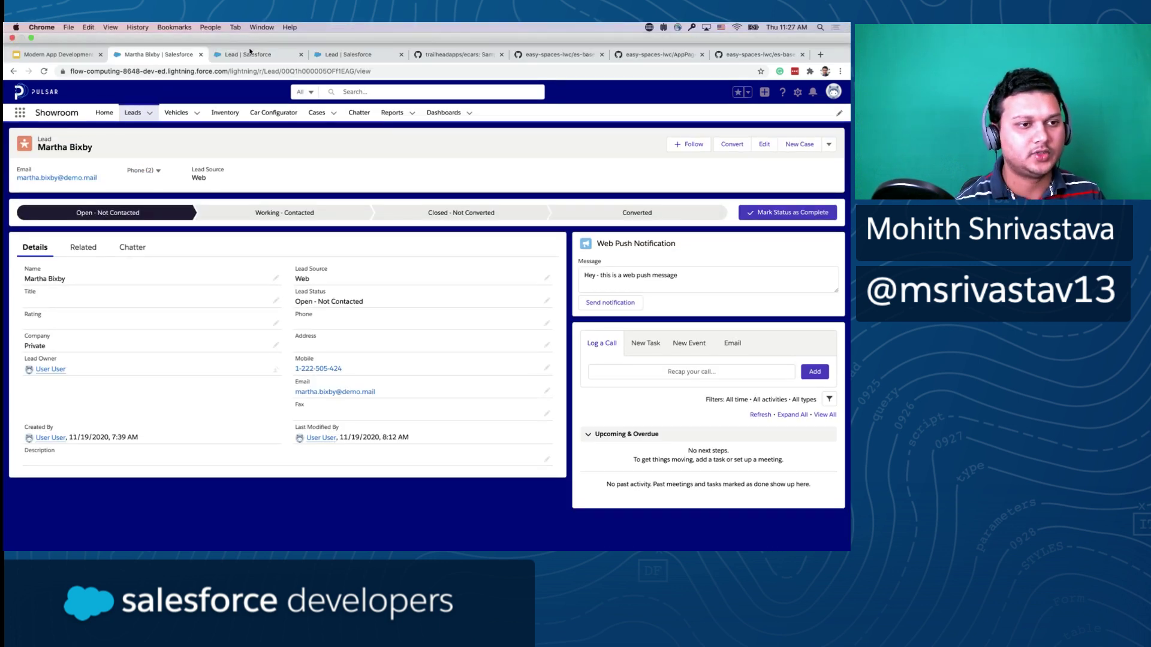
- Review the fields included in the Lead object's System Default compact layout and return to the ecars compact layout
{"action": "left_click", "coordinate": [250, 53]}
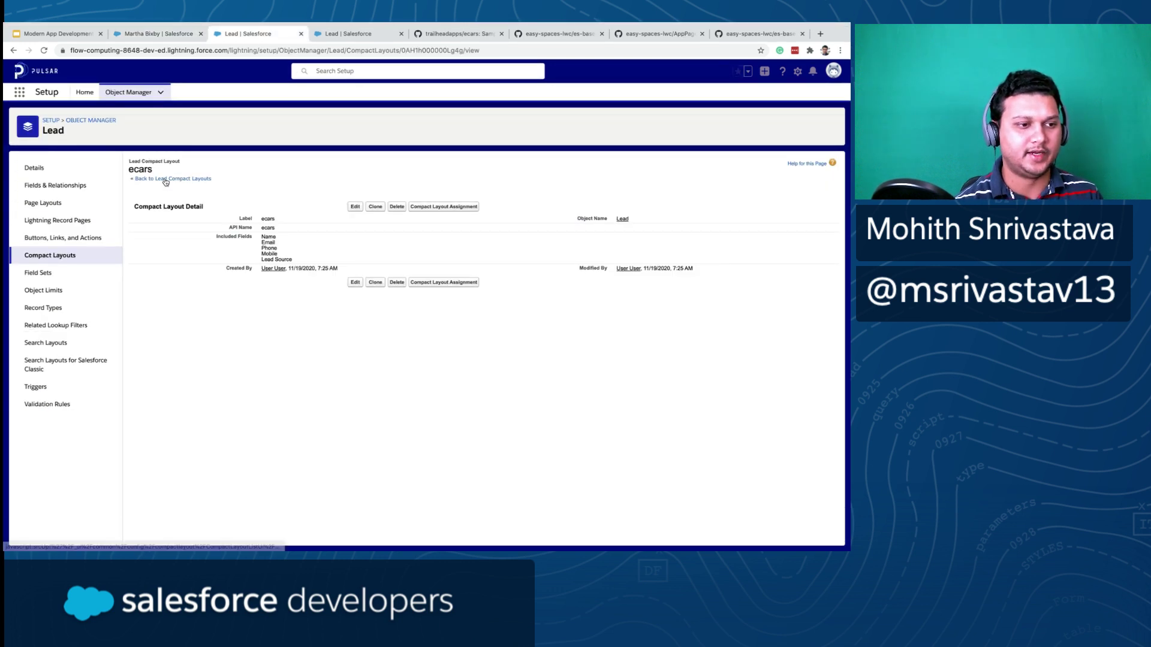
{"action": "left_click", "coordinate": [165, 179]}
{"action": "left_click", "coordinate": [153, 301]}
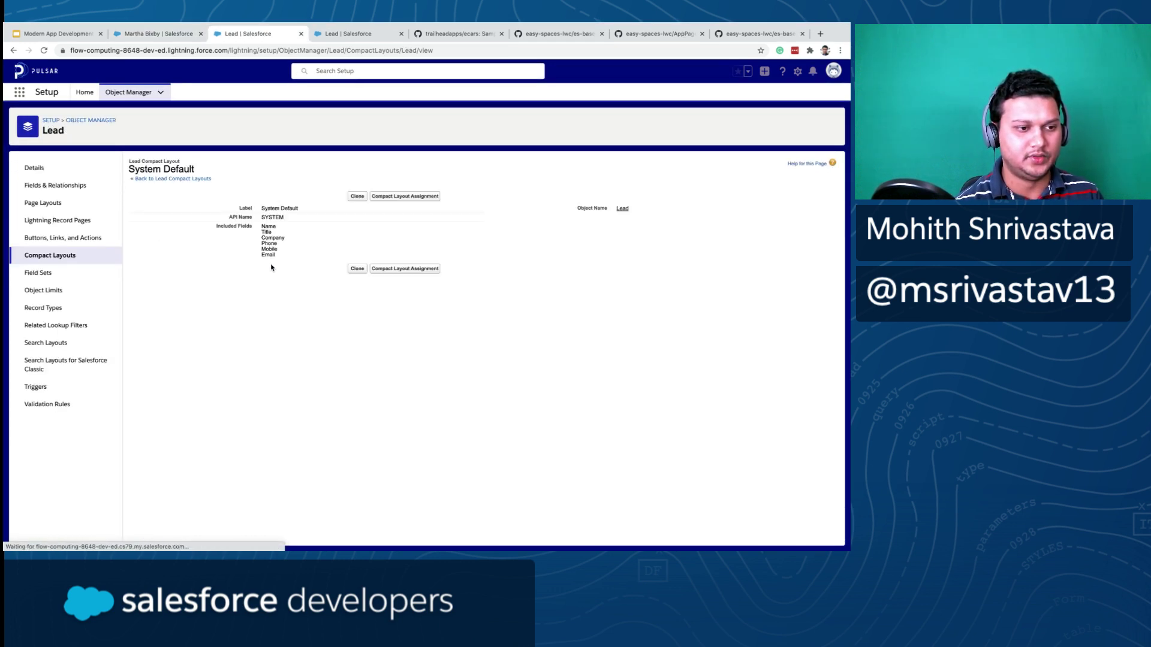
{"action": "left_click", "coordinate": [13, 50]}
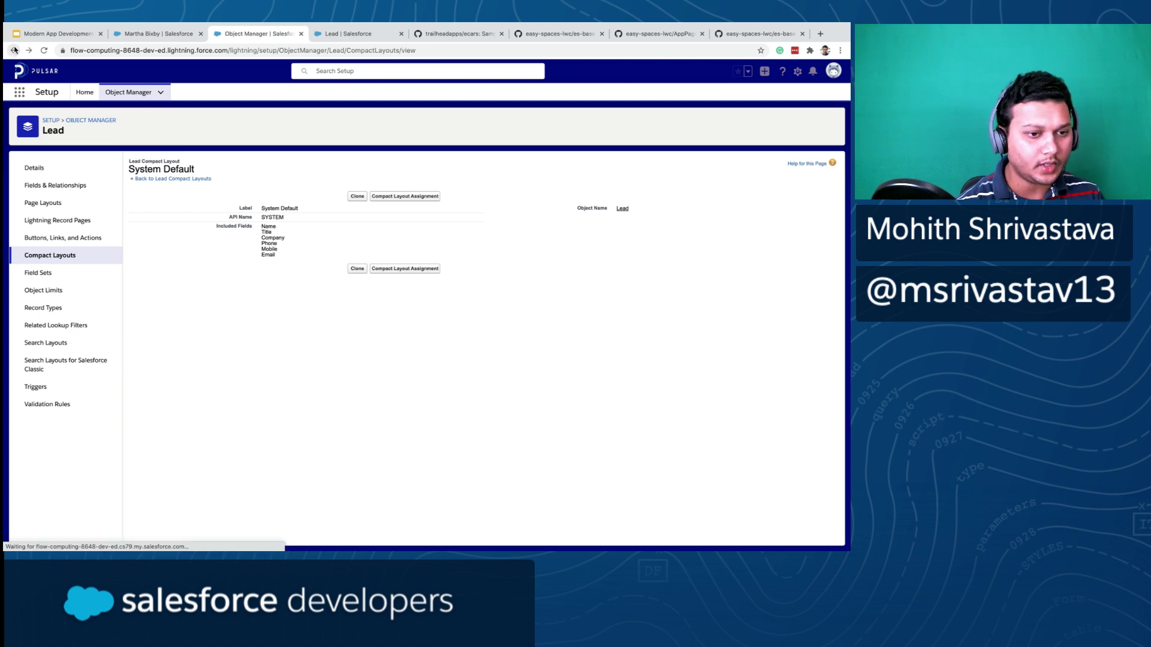
{"action": "left_click", "coordinate": [133, 208]}
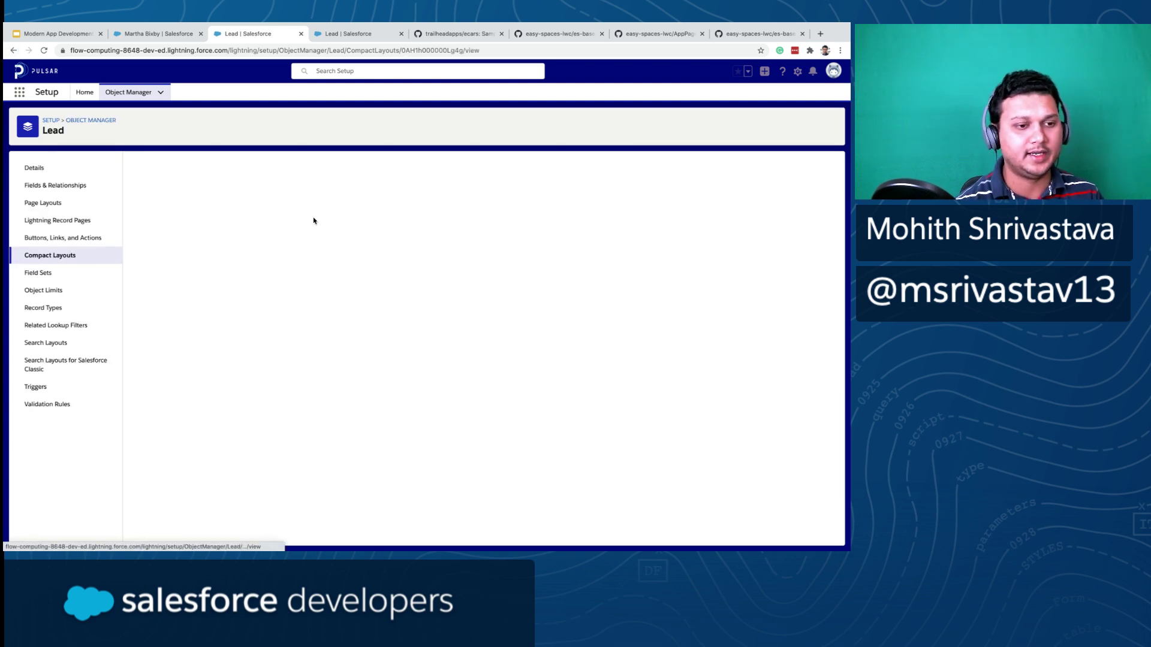
- Examine the Lead compact layout assignment and the layouts available as primary, keeping ecars selected
{"action": "left_click", "coordinate": [433, 209]}
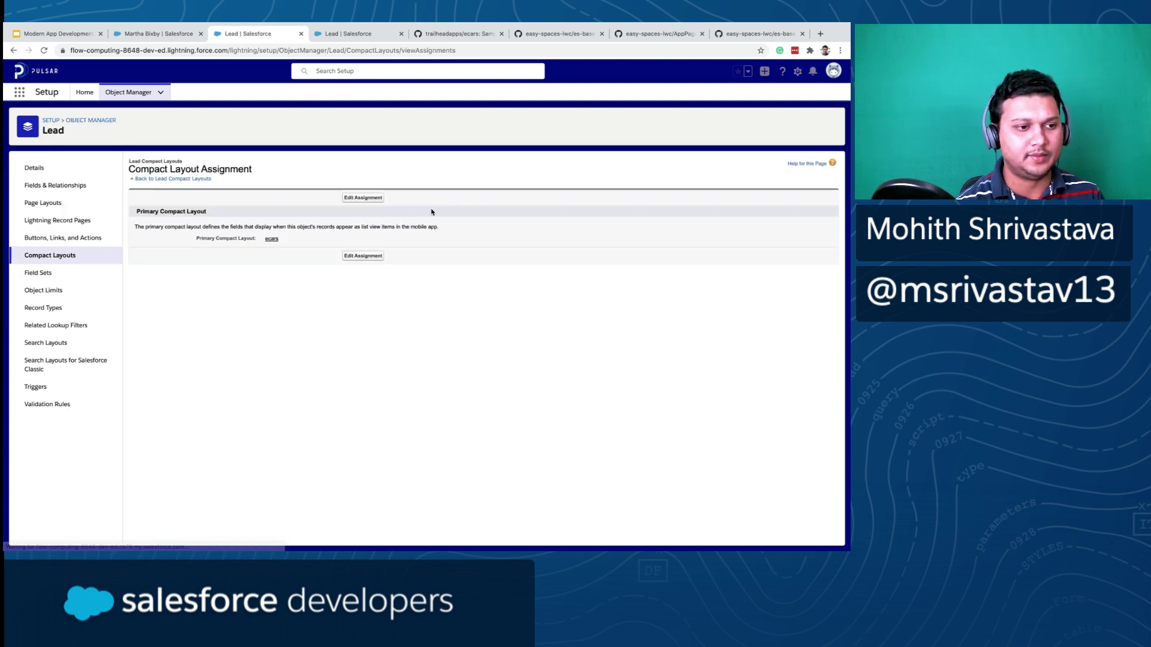
{"action": "left_click", "coordinate": [229, 234]}
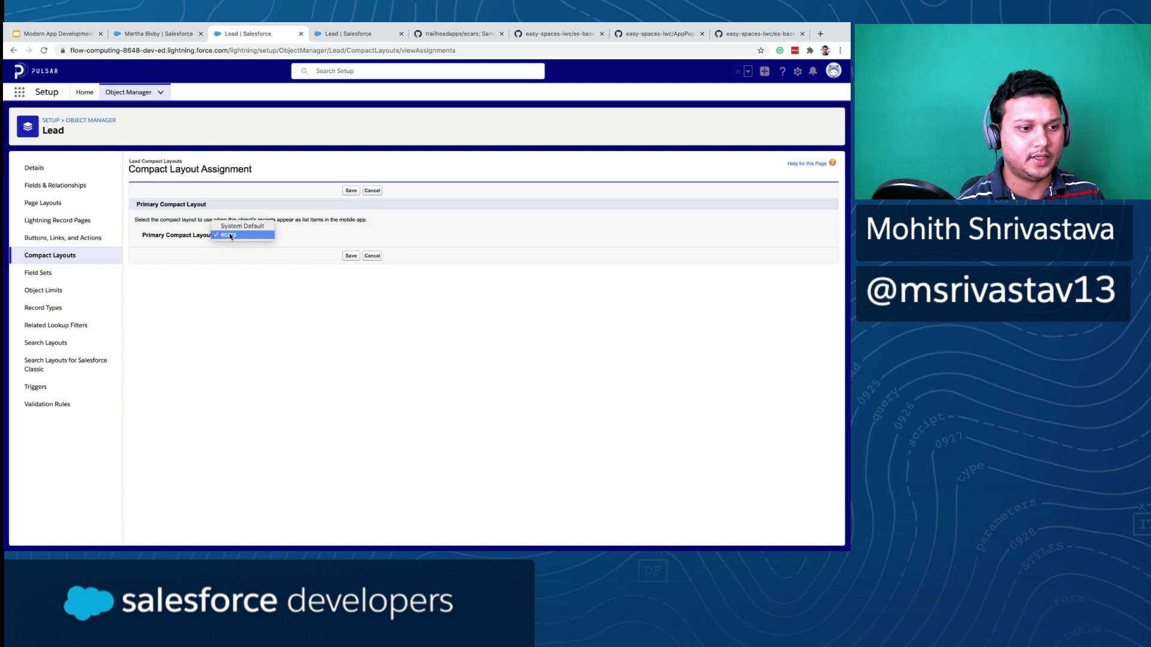
{"action": "left_click", "coordinate": [229, 235]}
{"action": "left_click", "coordinate": [351, 191]}
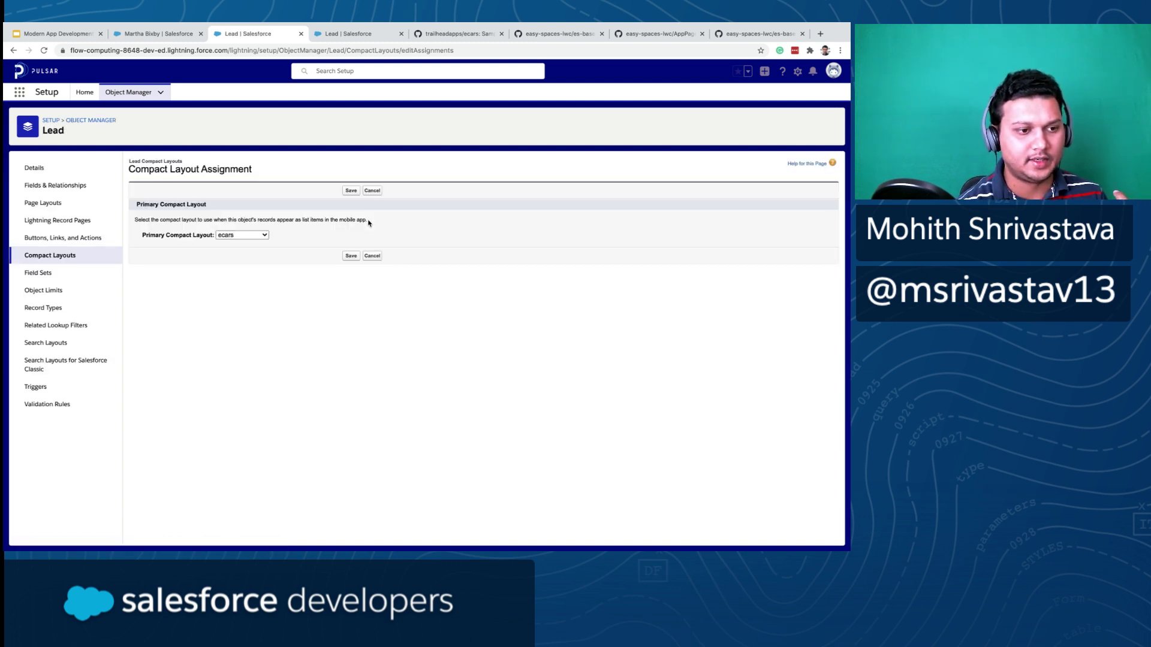
{"action": "left_click", "coordinate": [370, 256]}
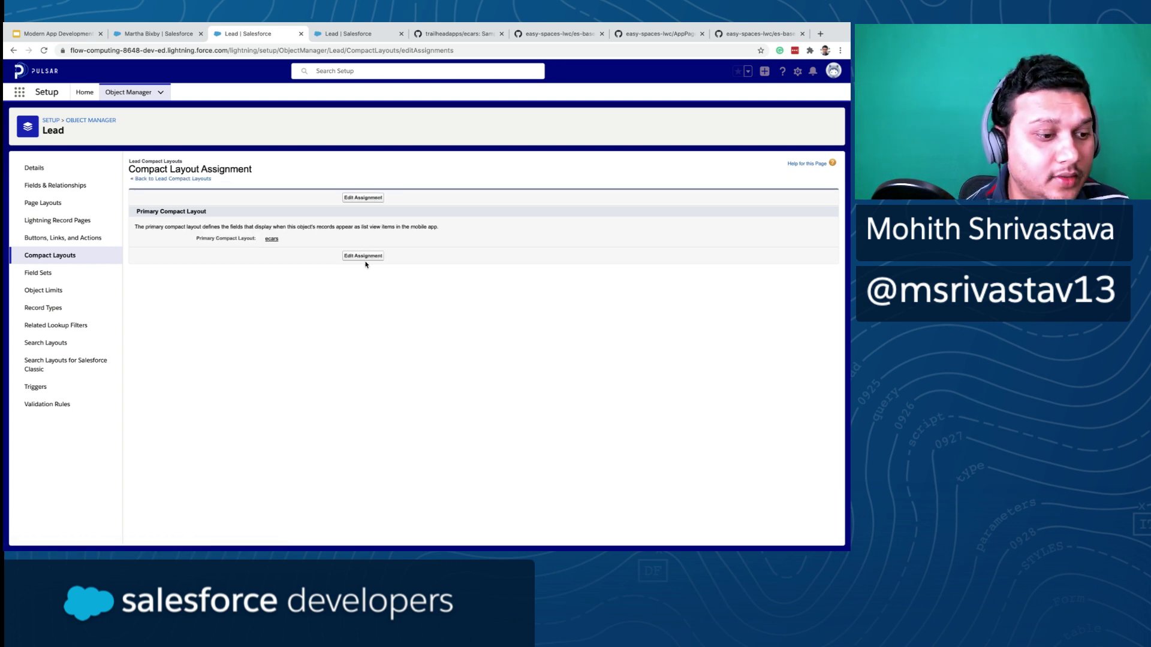
{"action": "left_click", "coordinate": [74, 256]}
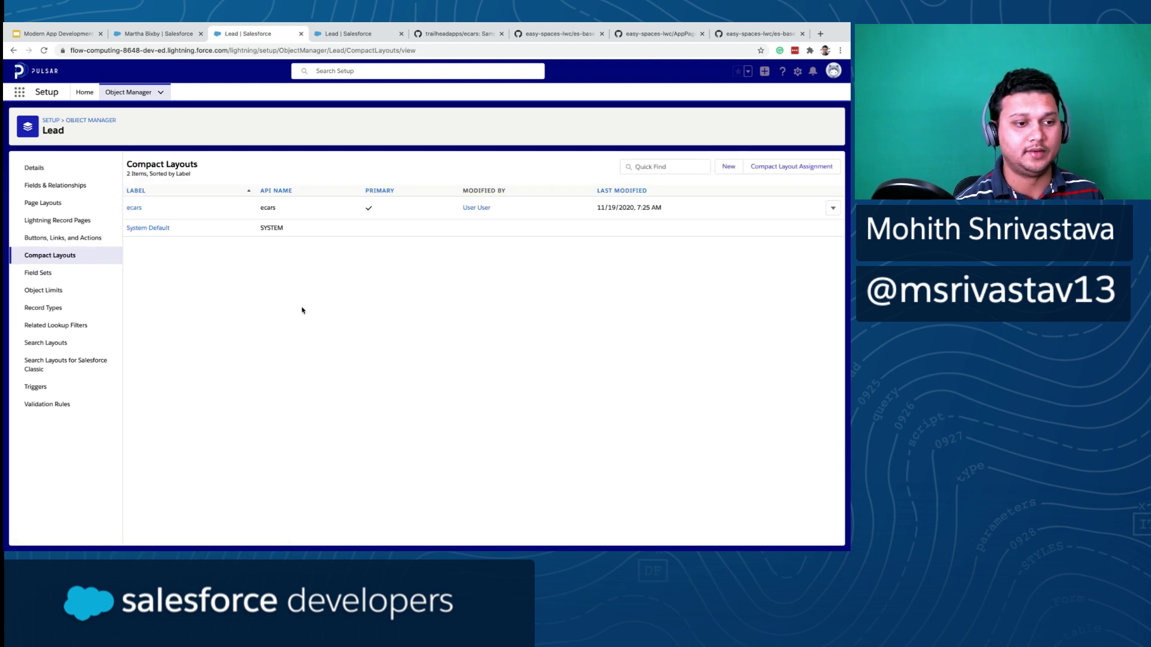
{"action": "left_click", "coordinate": [809, 167]}
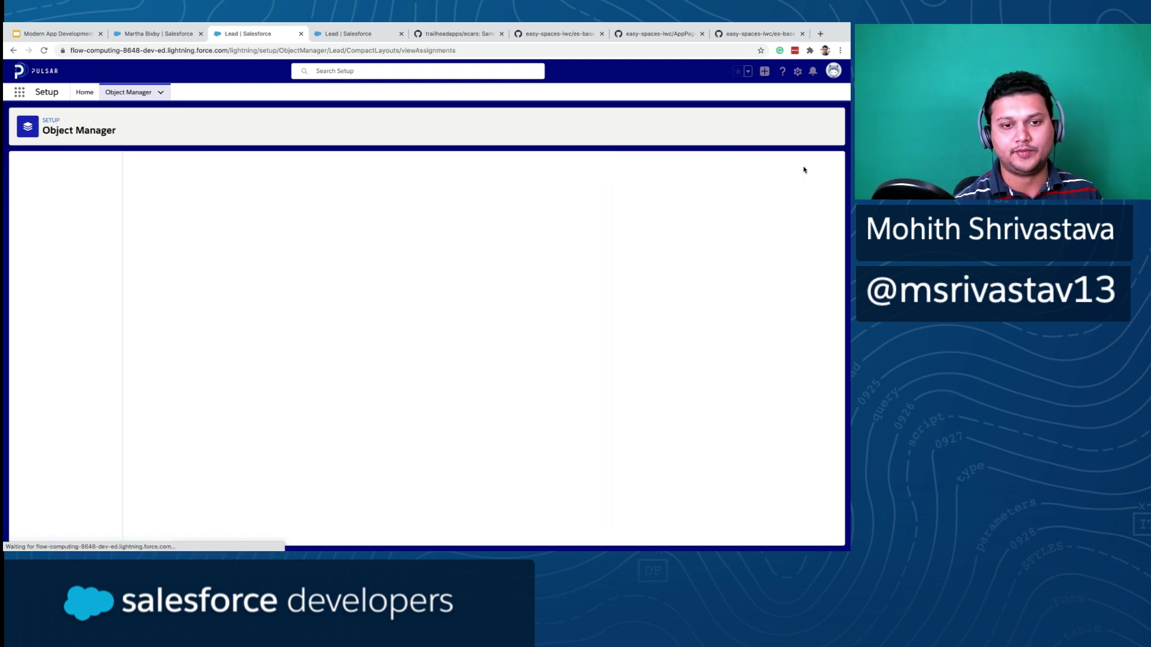
{"action": "left_click", "coordinate": [373, 198]}
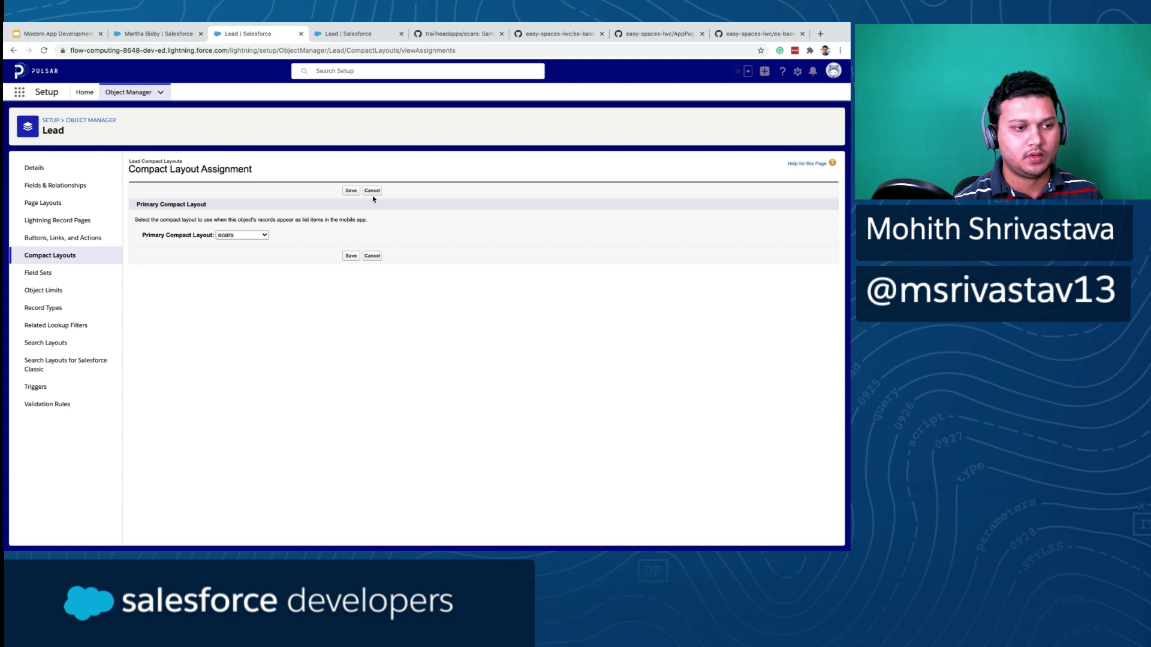
- Review the Lead object's search layouts and the columns displayed for each profile
{"action": "left_click", "coordinate": [75, 238]}
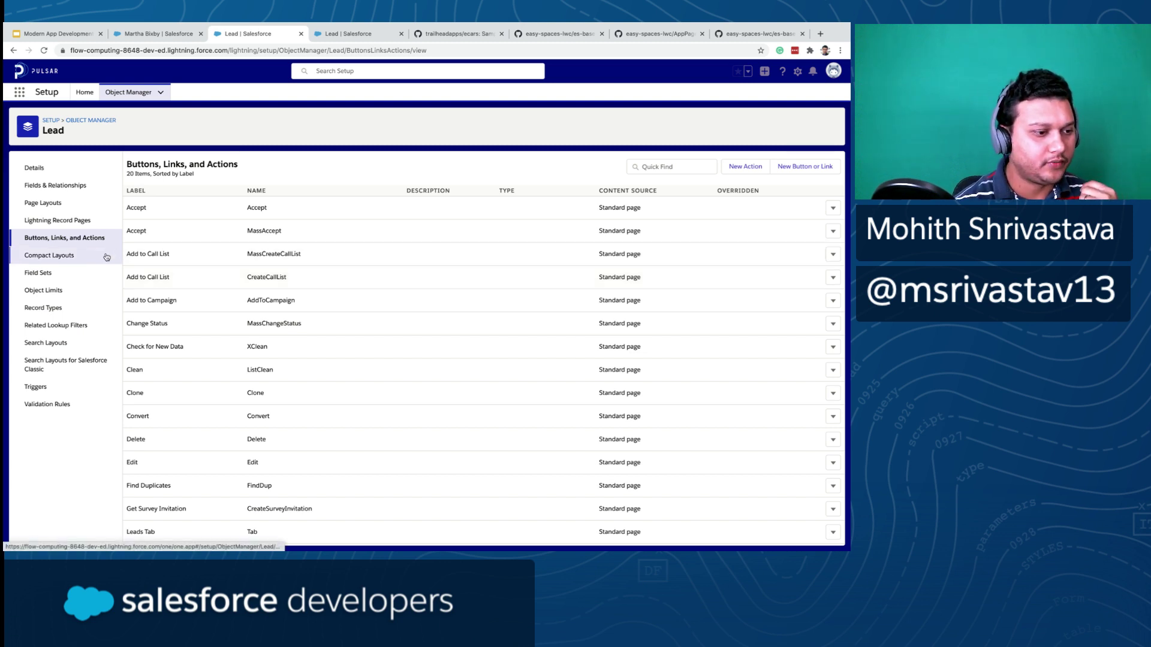
{"action": "left_click", "coordinate": [58, 343]}
{"action": "scroll", "coordinate": [251, 353], "scroll_direction": "down", "scroll_amount": 2}
{"action": "scroll", "coordinate": [250, 354], "scroll_direction": "down", "scroll_amount": 3}
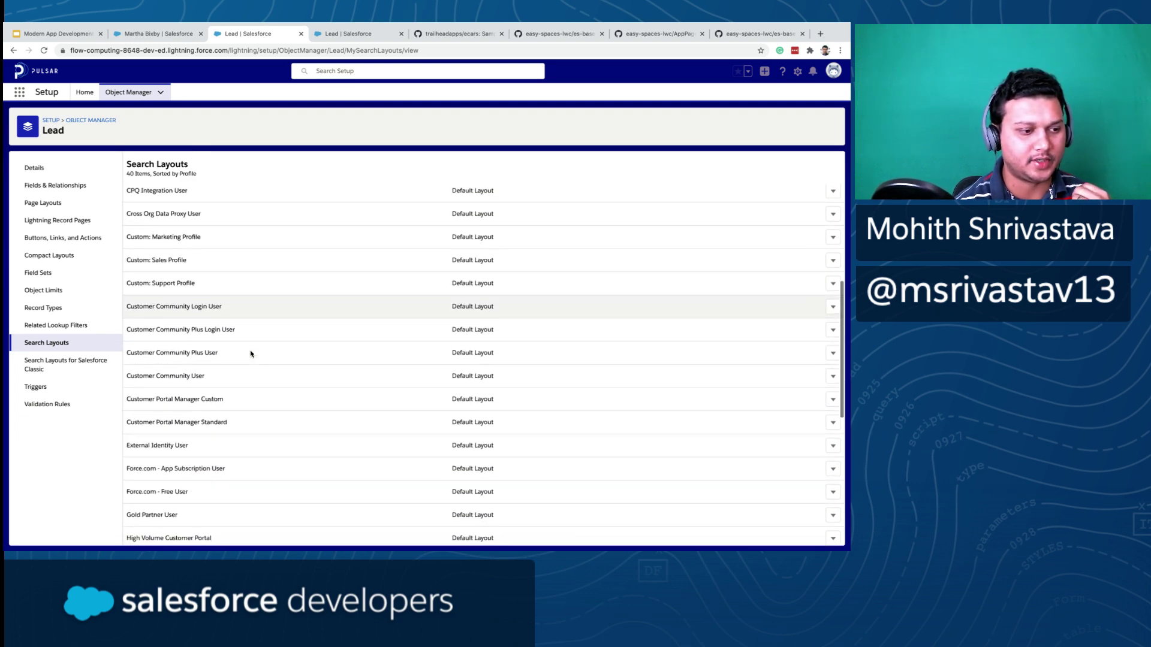
{"action": "scroll", "coordinate": [378, 377], "scroll_direction": "down", "scroll_amount": 1}
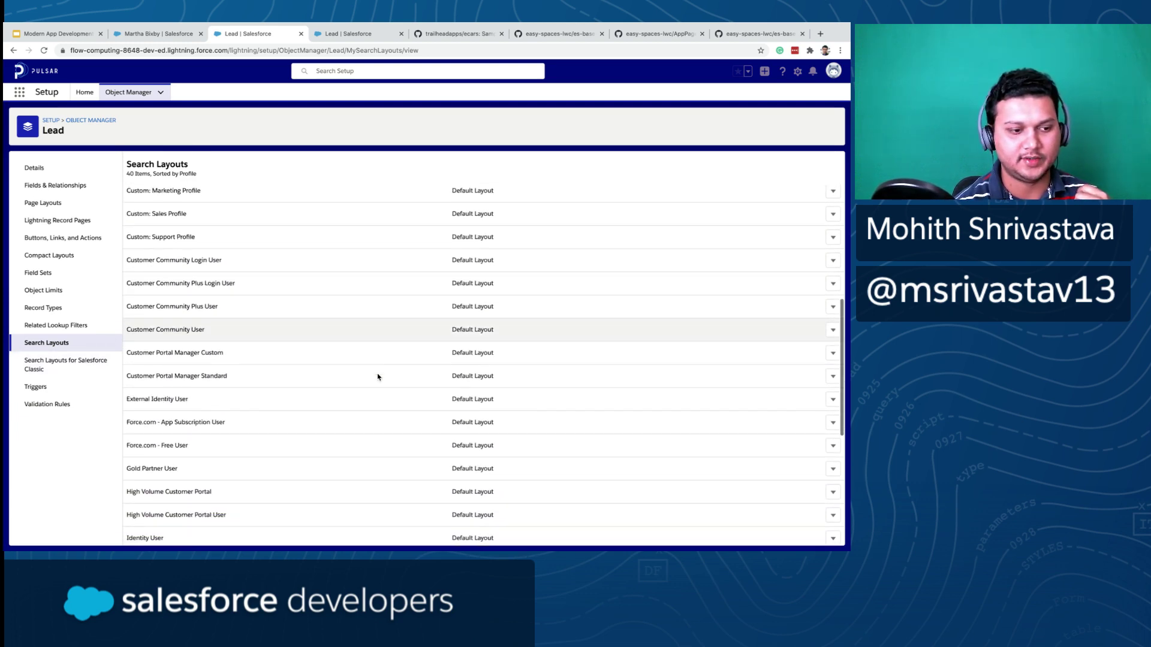
{"action": "scroll", "coordinate": [378, 377], "scroll_direction": "up", "scroll_amount": 5}
- Try to find the lead by full name with the Setup search
{"action": "left_click", "coordinate": [359, 72]}
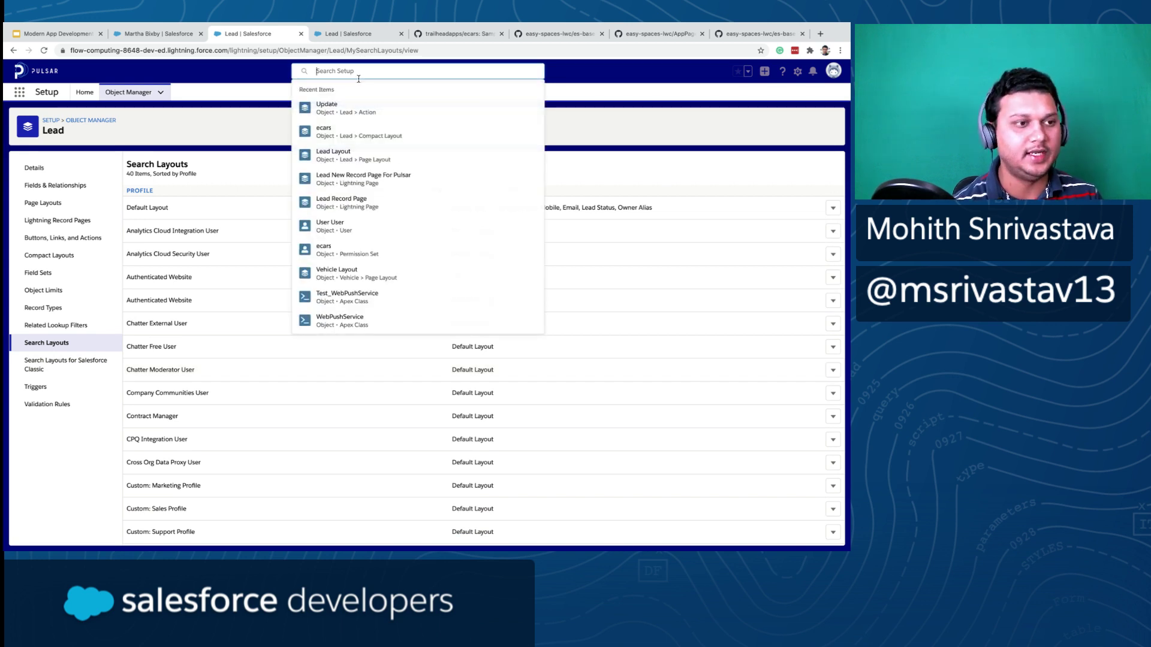
{"action": "left_click", "coordinate": [158, 34]}
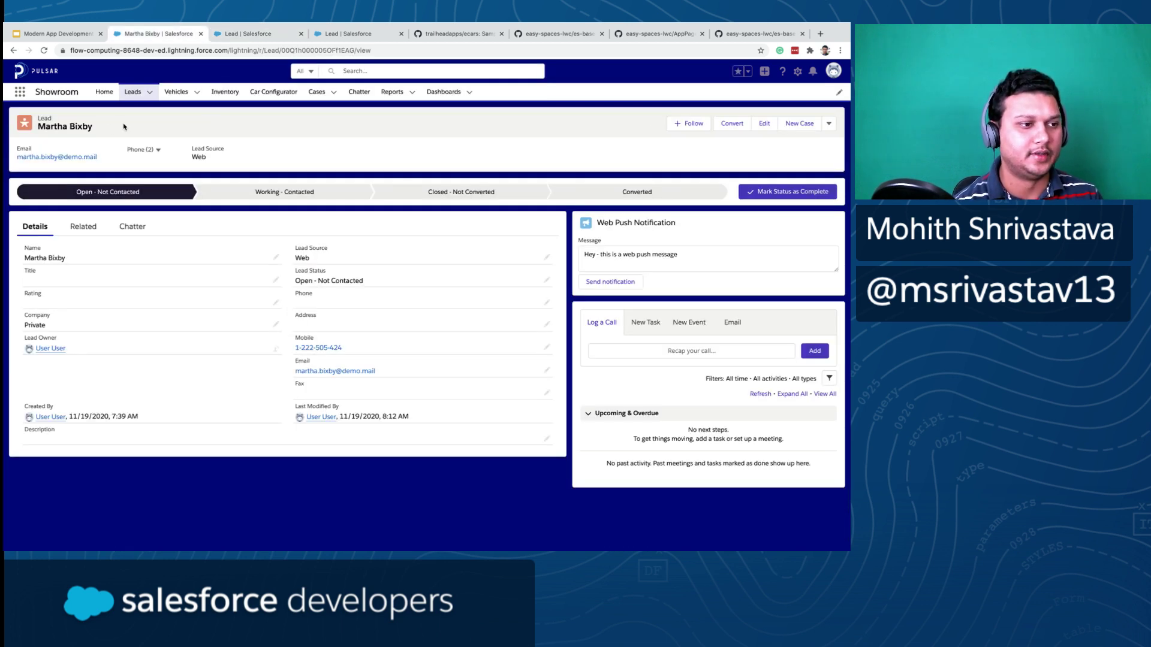
{"action": "left_click", "coordinate": [242, 34]}
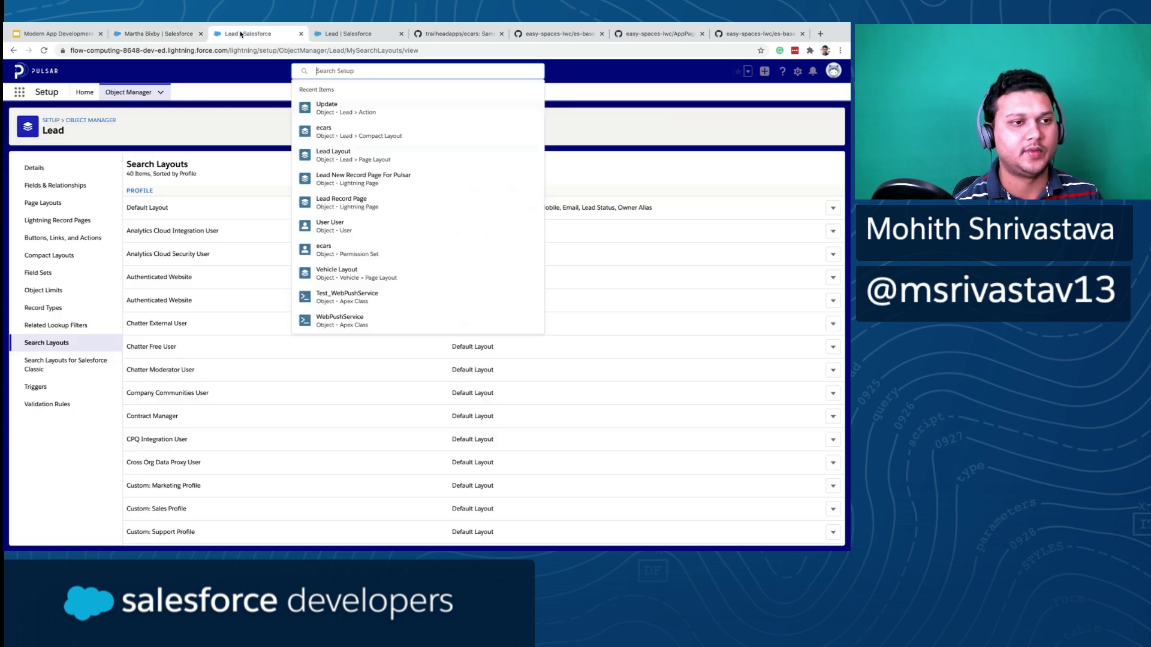
{"action": "type", "text": "Martha Bixby"}
{"action": "key", "text": "Return"}
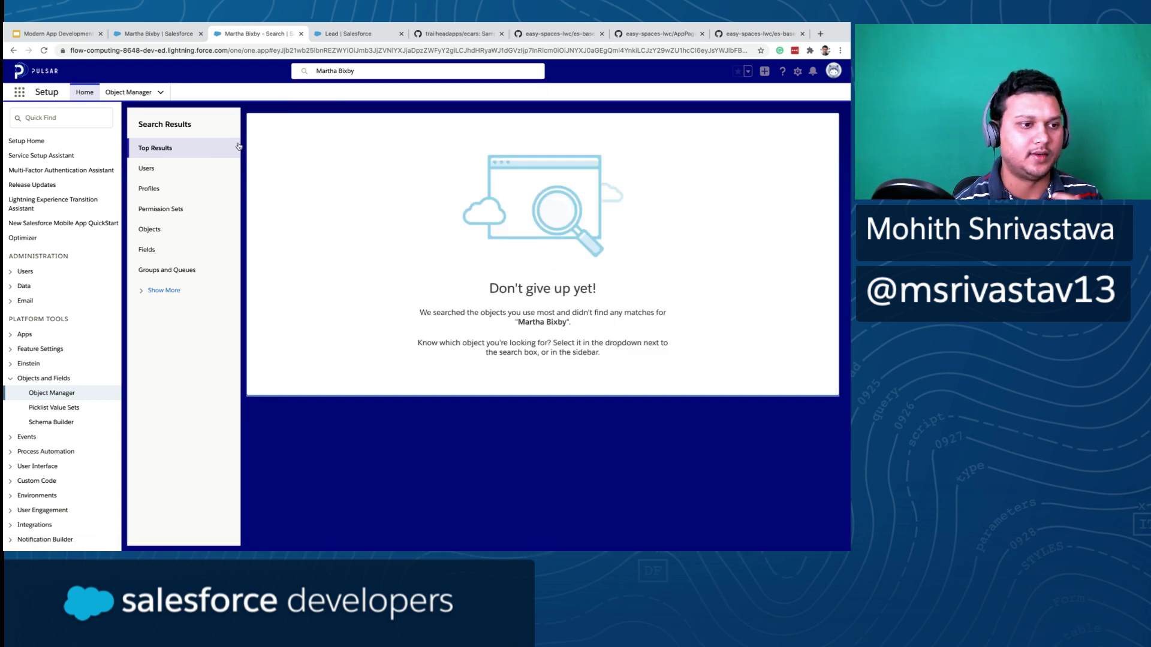
- Search the Showroom app for the lead by first name
{"action": "left_click", "coordinate": [180, 35]}
{"action": "left_click", "coordinate": [363, 72]}
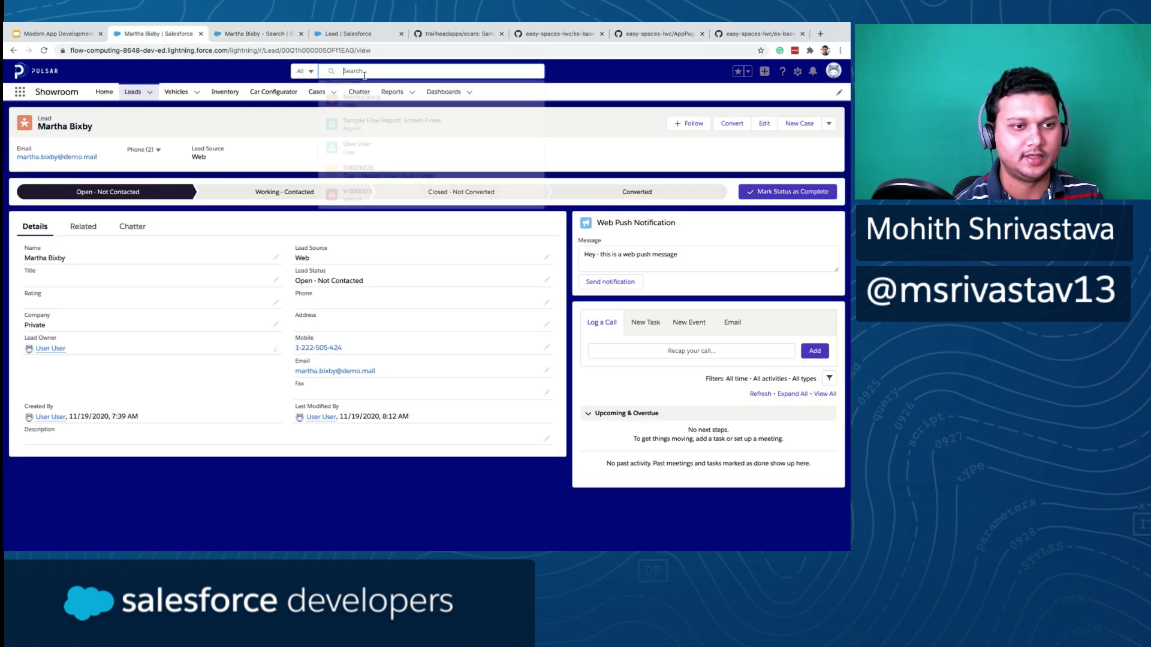
{"action": "left_click", "coordinate": [365, 107]}
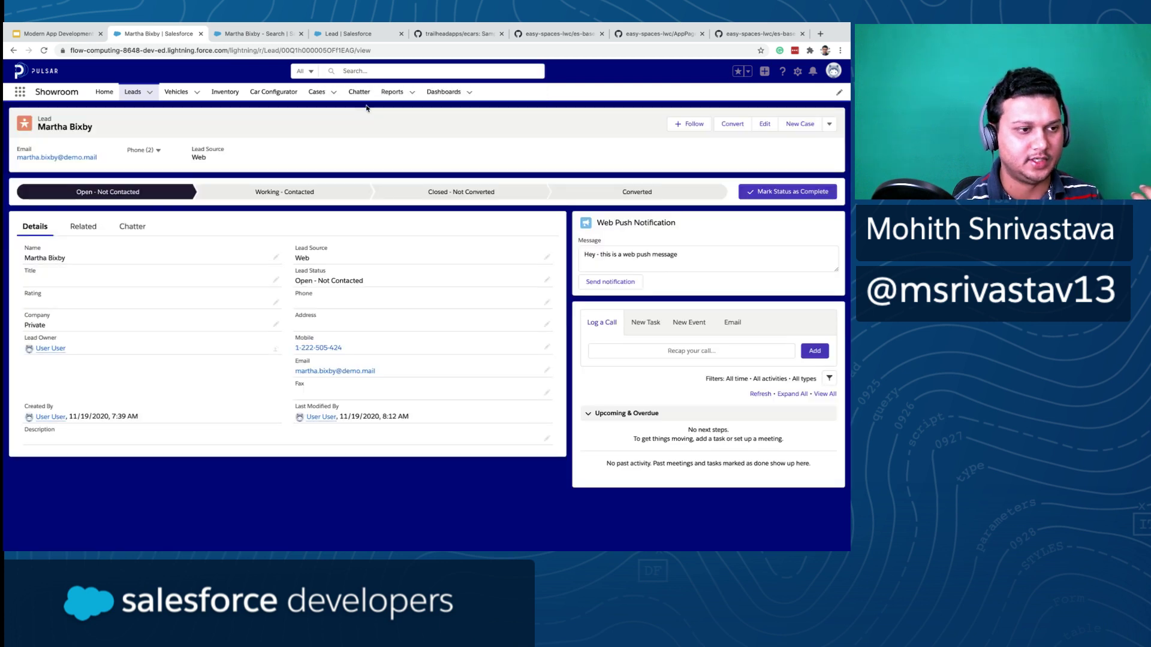
{"action": "left_click", "coordinate": [359, 71]}
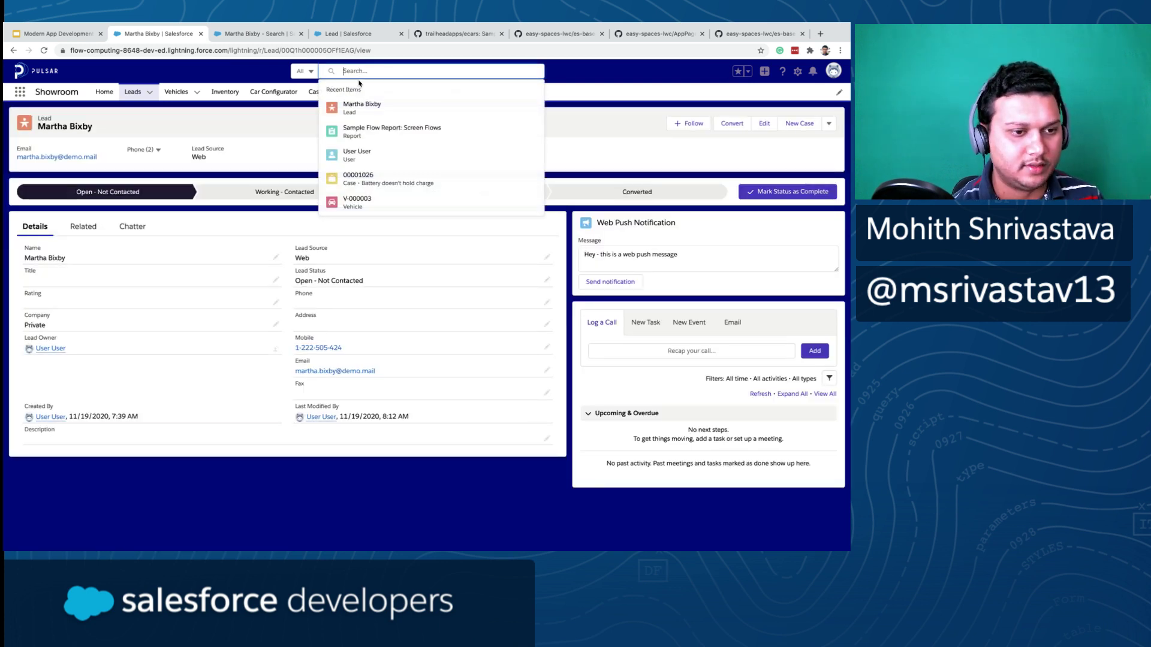
{"action": "type", "text": "Martha"}
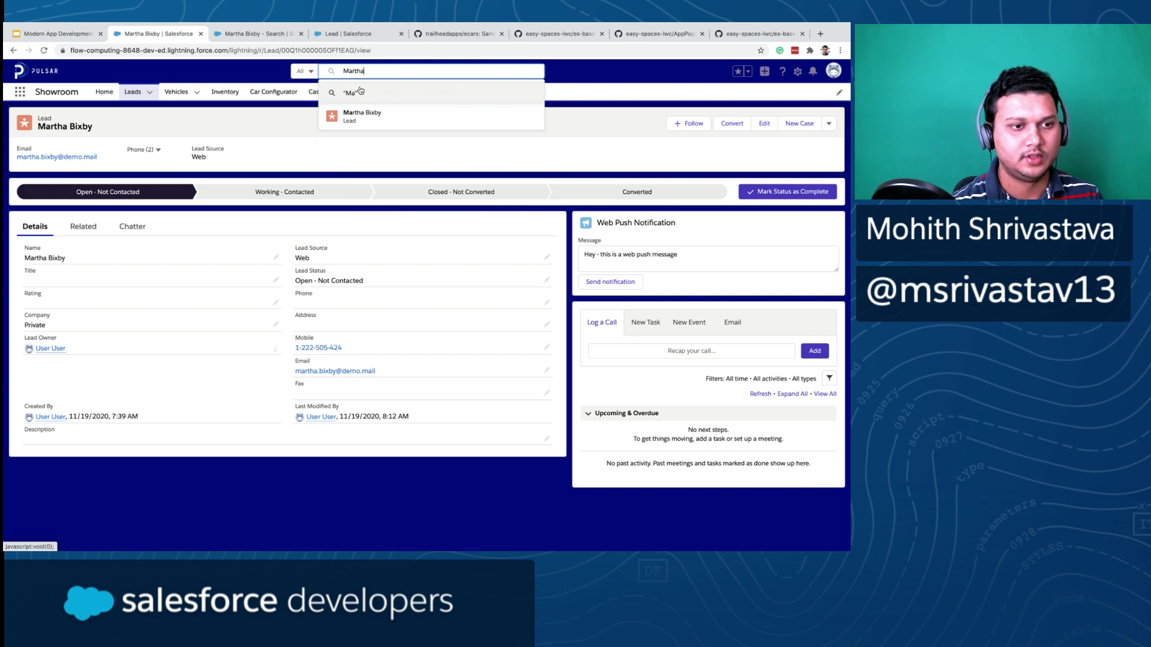
{"action": "key", "text": "Return"}
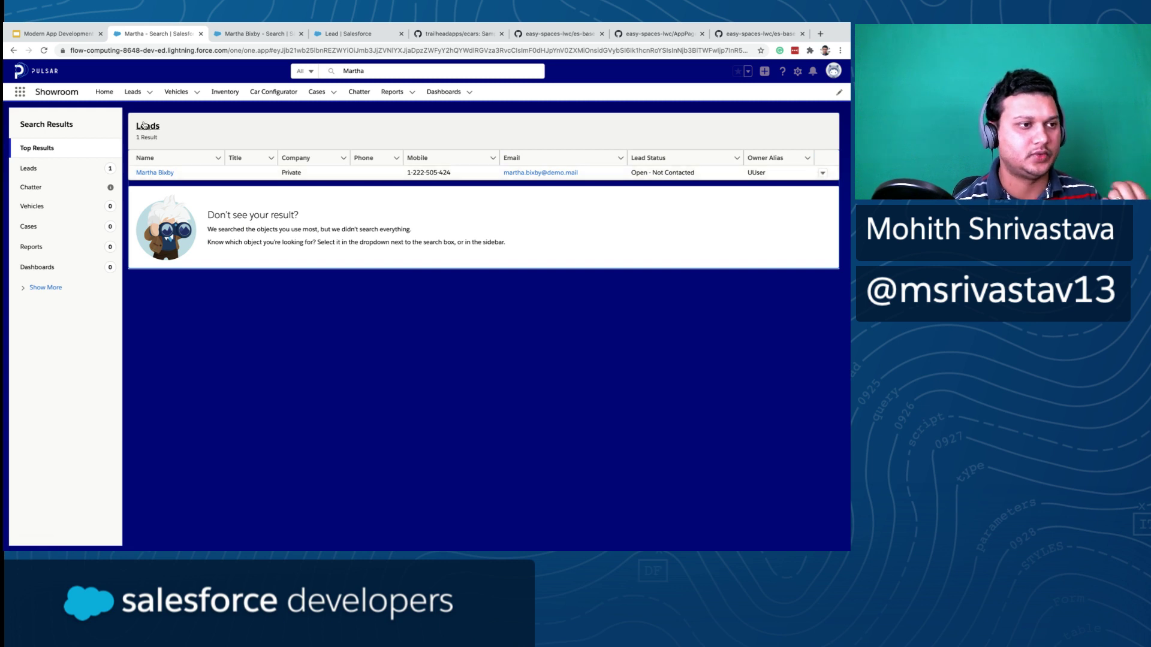
- Compare the columns of the Lead search layouts' Default Layout with the columns in the Showroom search results
{"action": "left_click", "coordinate": [258, 34]}
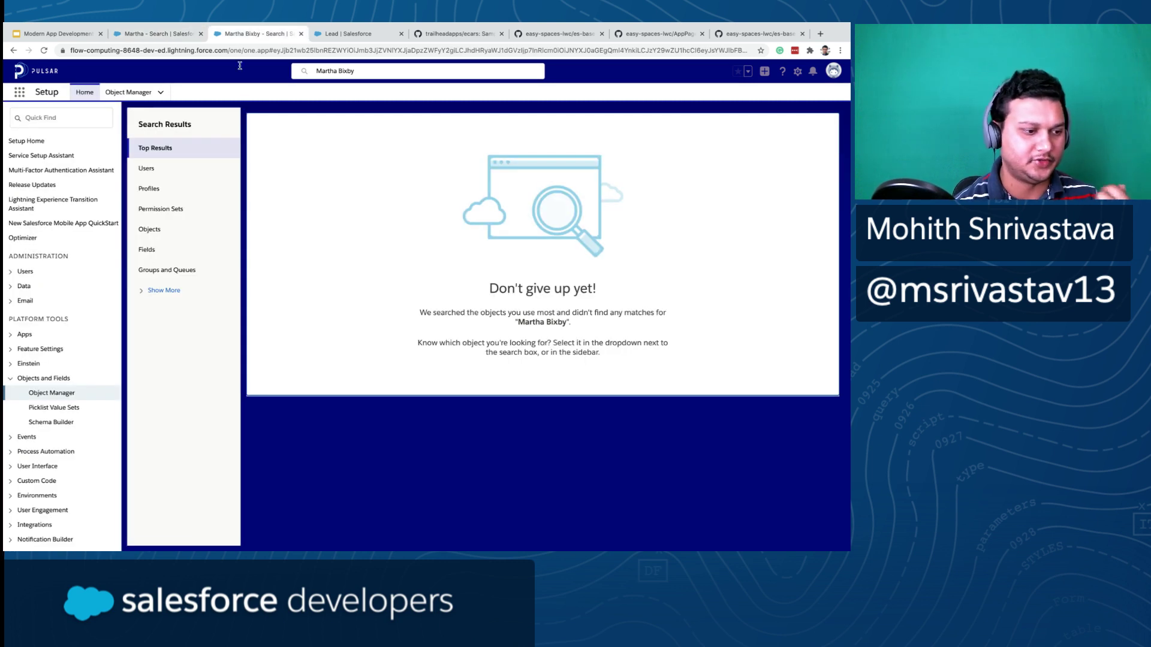
{"action": "left_click", "coordinate": [13, 51]}
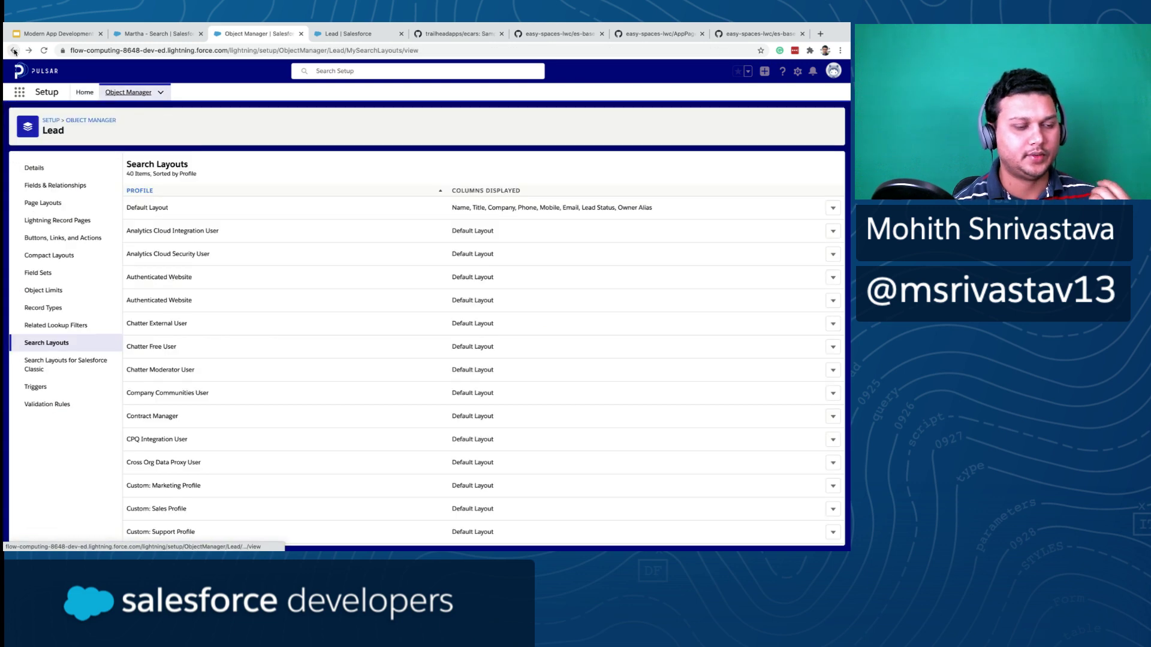
{"action": "left_click", "coordinate": [154, 34]}
{"action": "left_click", "coordinate": [249, 36]}
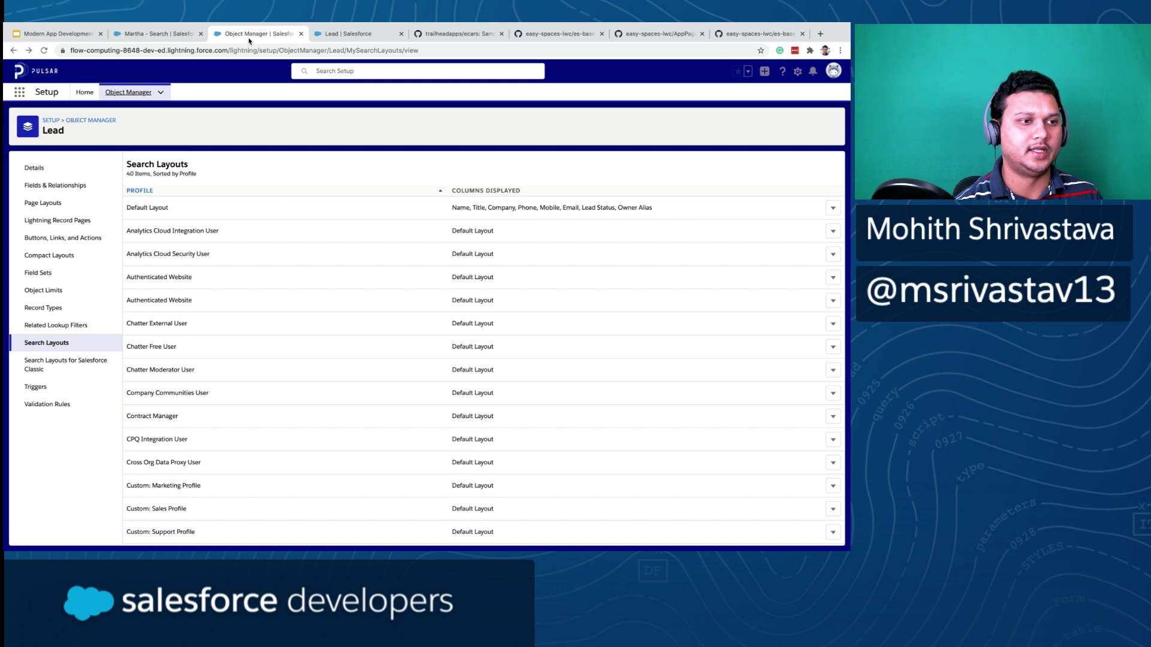
{"action": "left_click", "coordinate": [180, 33]}
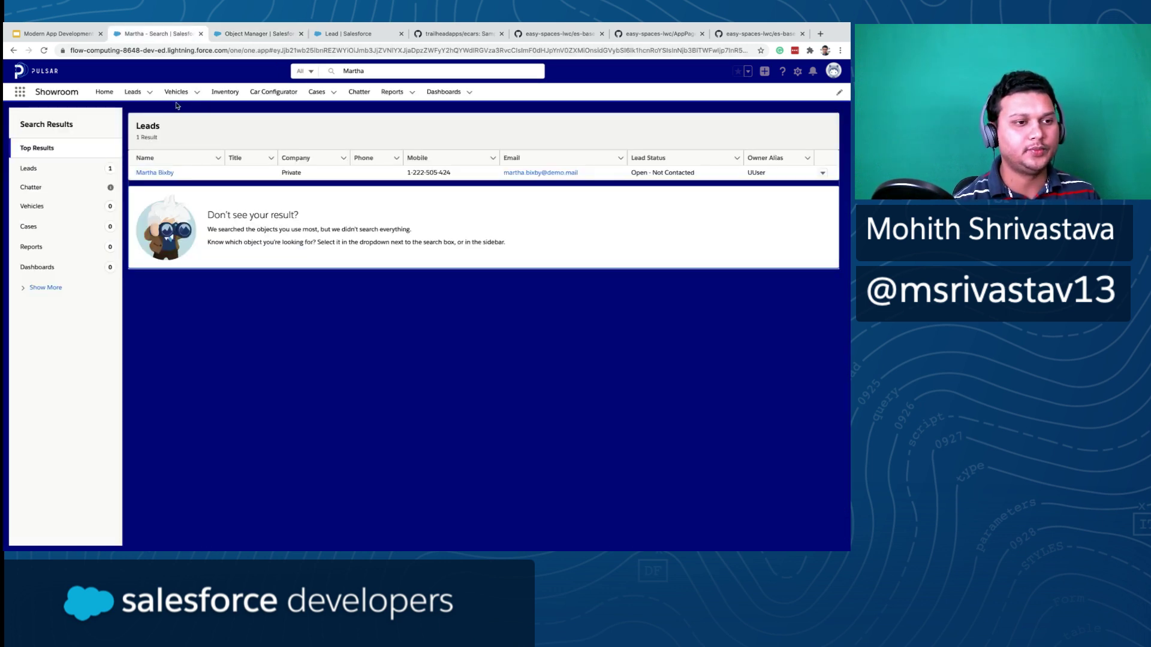
- Open the lead record from Showroom's recently viewed leads and edit its page in Lightning App Builder
{"action": "left_click", "coordinate": [133, 93]}
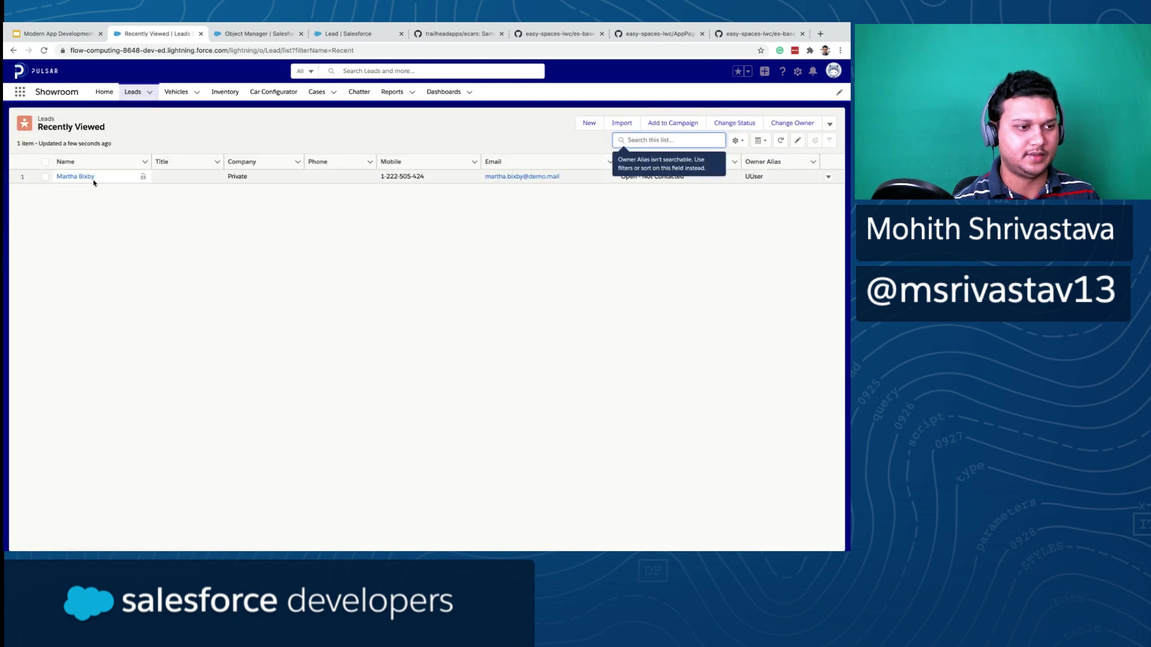
{"action": "left_click", "coordinate": [72, 175]}
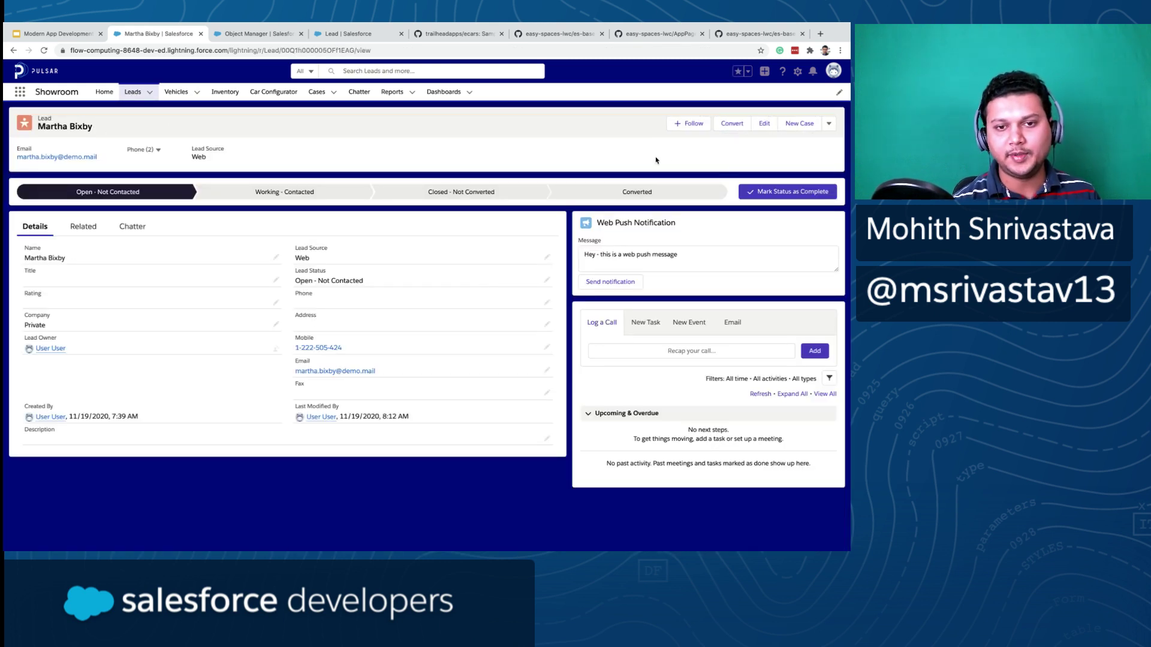
{"action": "left_click", "coordinate": [797, 71]}
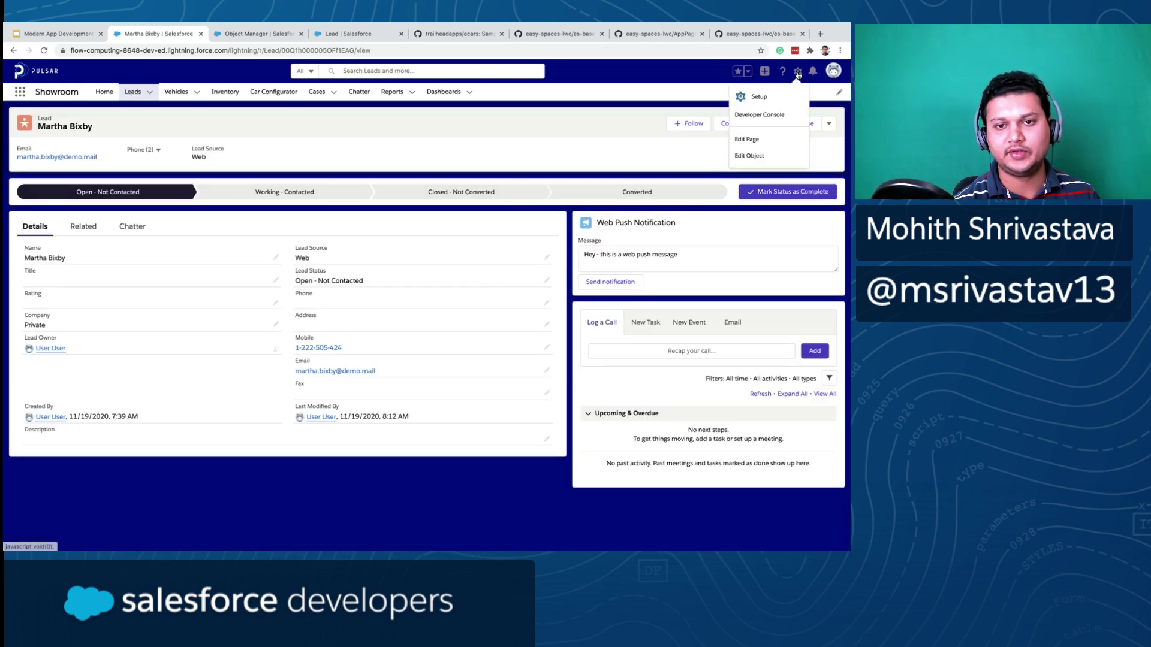
{"action": "left_click", "coordinate": [769, 145]}
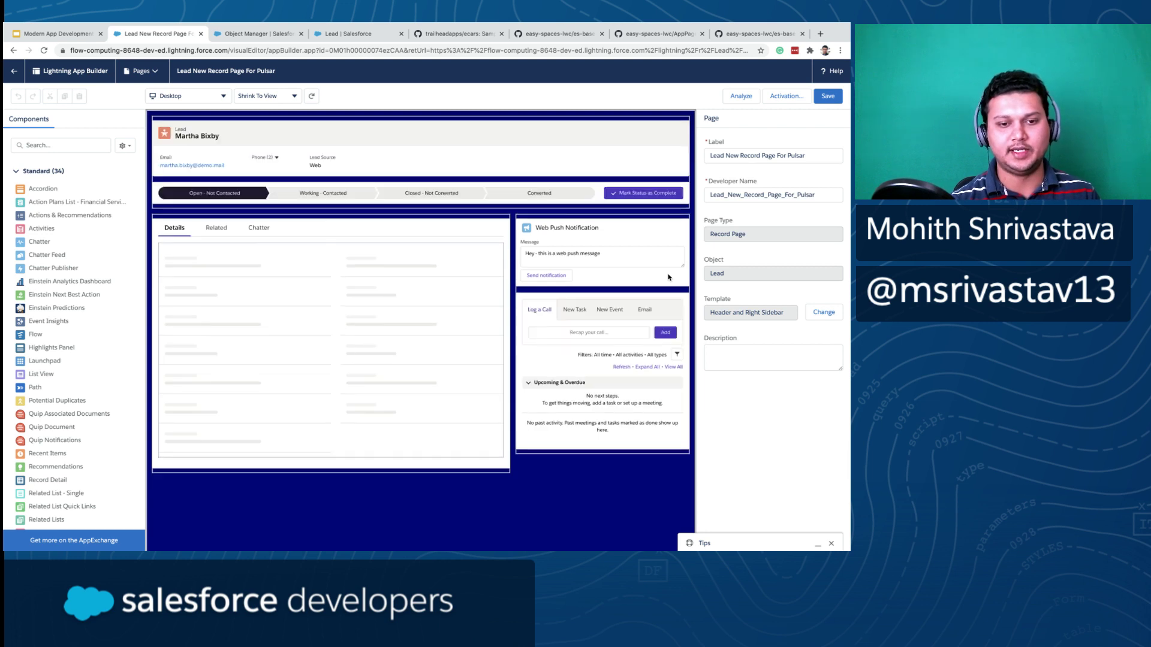
- Open the Lead Layout linked to the Highlights Panel's actions and go to its Salesforce Mobile and Lightning Experience Actions section
{"action": "left_click", "coordinate": [616, 166]}
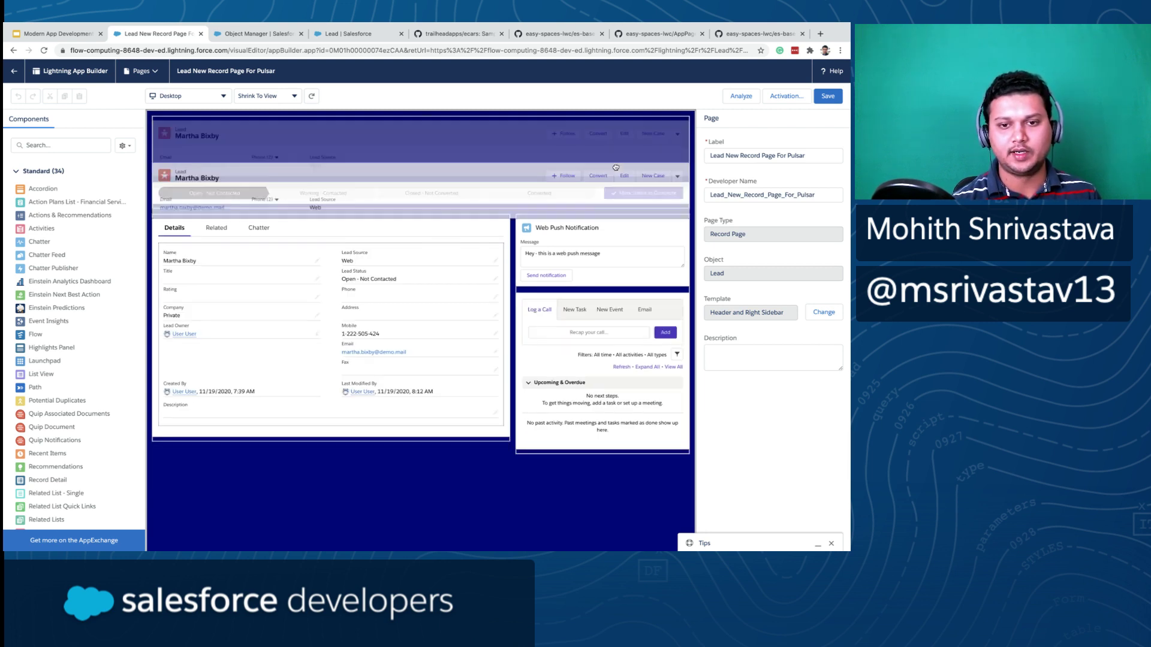
{"action": "scroll", "coordinate": [758, 396], "scroll_direction": "down", "scroll_amount": 2}
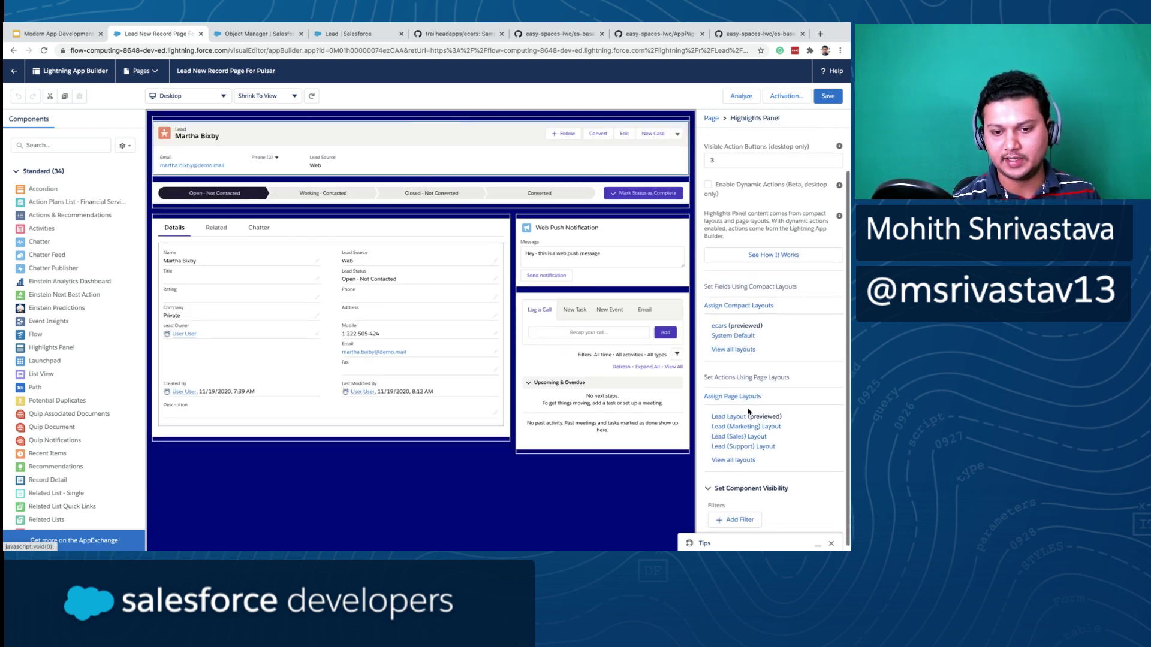
{"action": "left_click", "coordinate": [729, 419]}
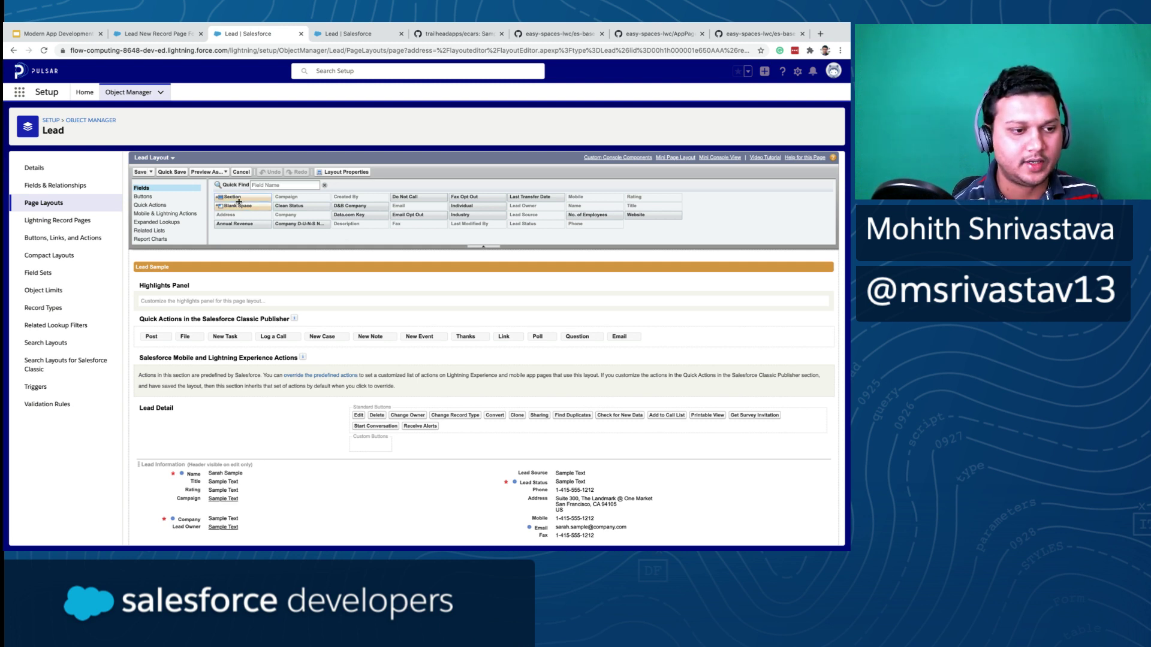
{"action": "scroll", "coordinate": [239, 348], "scroll_direction": "down", "scroll_amount": 2}
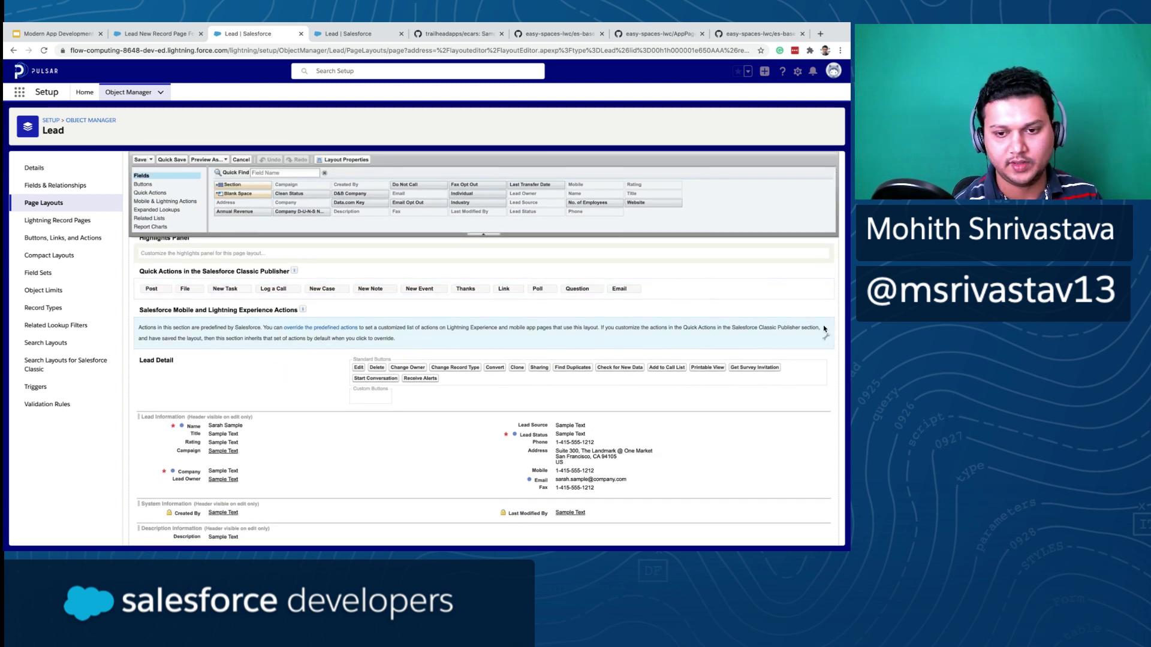
- Override the predefined actions in the Lead Layout's Salesforce Mobile and Lightning Experience Actions section and review the resulting action list
{"action": "left_click", "coordinate": [825, 335]}
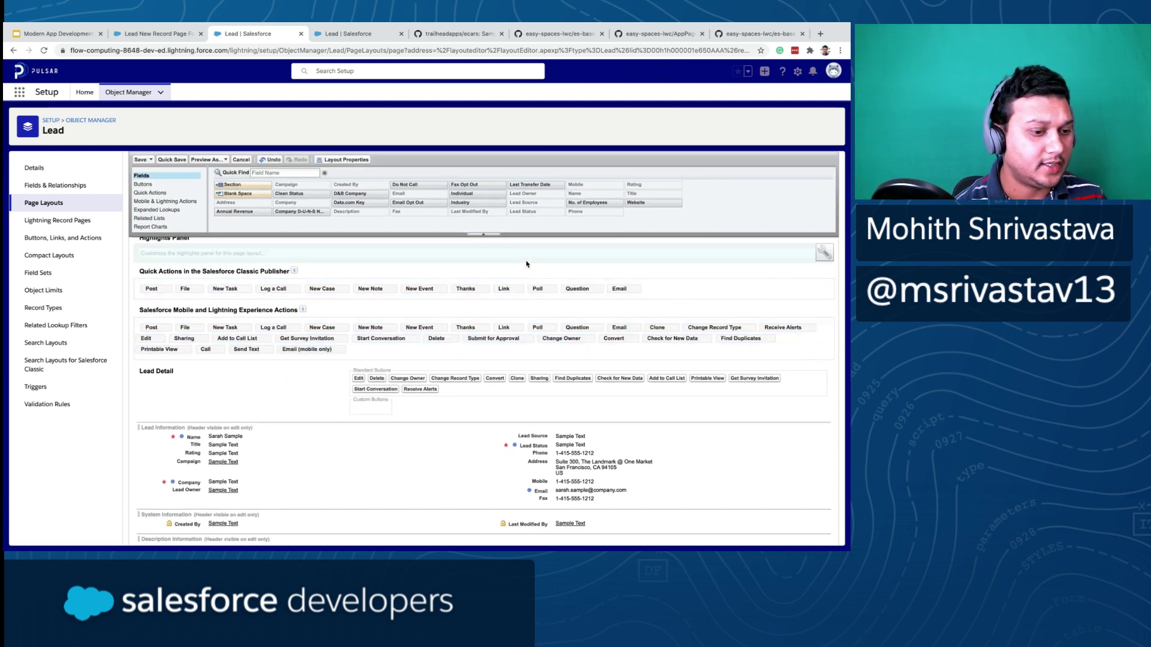
{"action": "scroll", "coordinate": [473, 317], "scroll_direction": "up", "scroll_amount": 1}
{"action": "scroll", "coordinate": [420, 348], "scroll_direction": "down", "scroll_amount": 3}
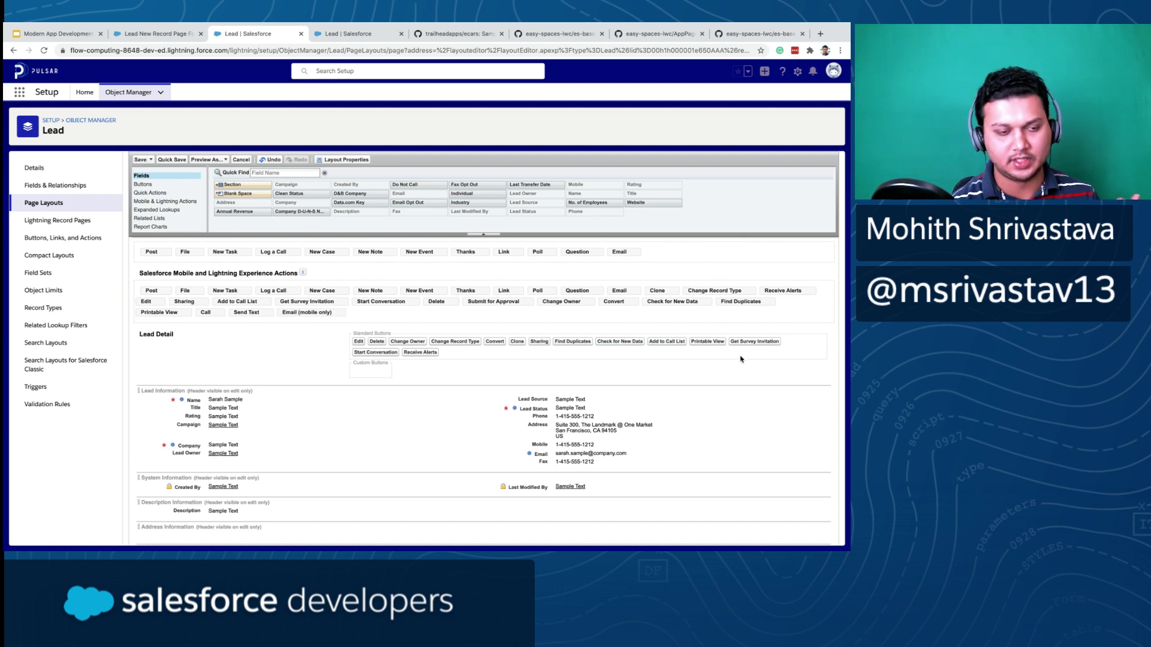
{"action": "scroll", "coordinate": [486, 365], "scroll_direction": "up", "scroll_amount": 3}
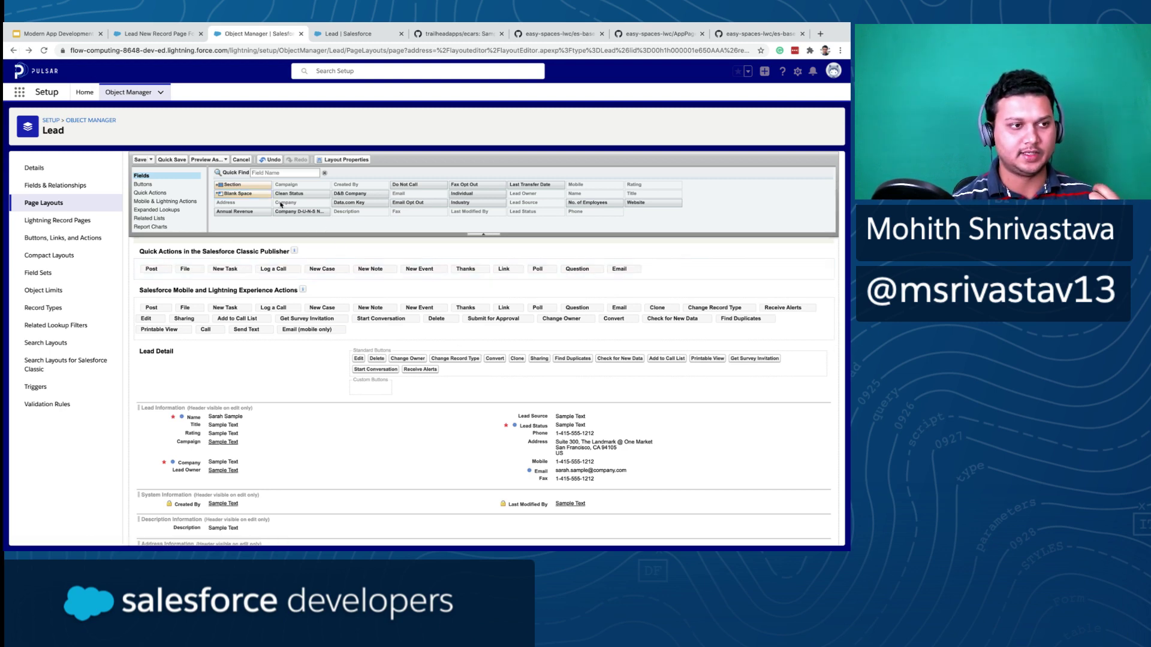
- Enable Dynamic Actions for the Highlights Panel in Lightning App Builder and choose Convert as the action to add
{"action": "left_click", "coordinate": [166, 34]}
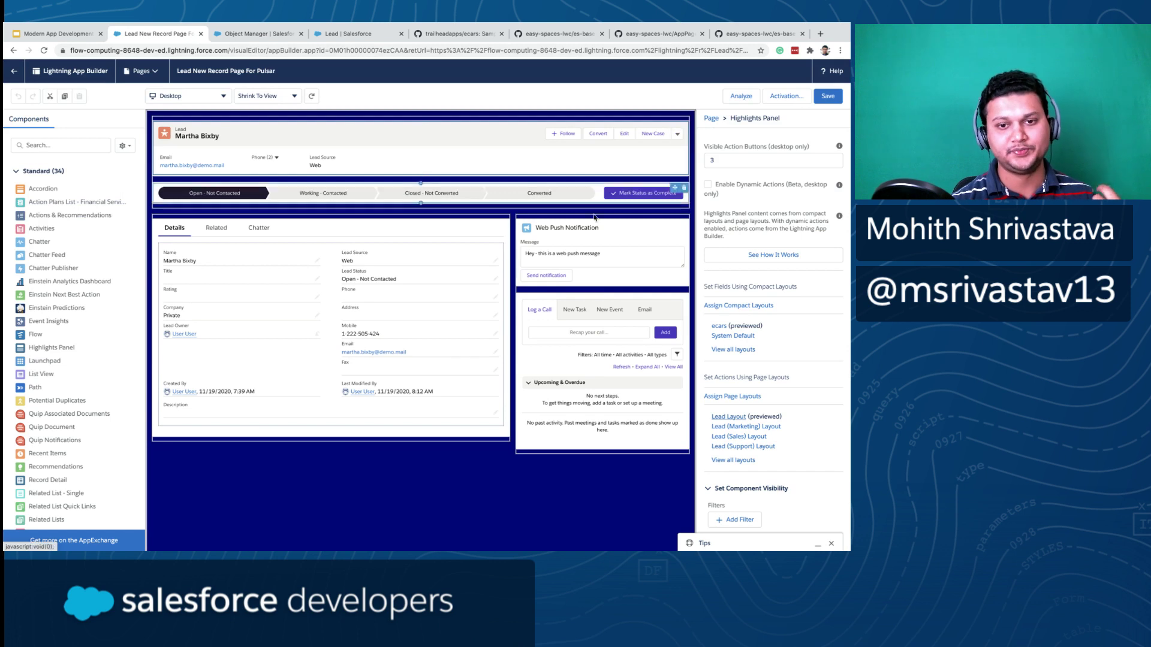
{"action": "scroll", "coordinate": [744, 298], "scroll_direction": "up", "scroll_amount": 1}
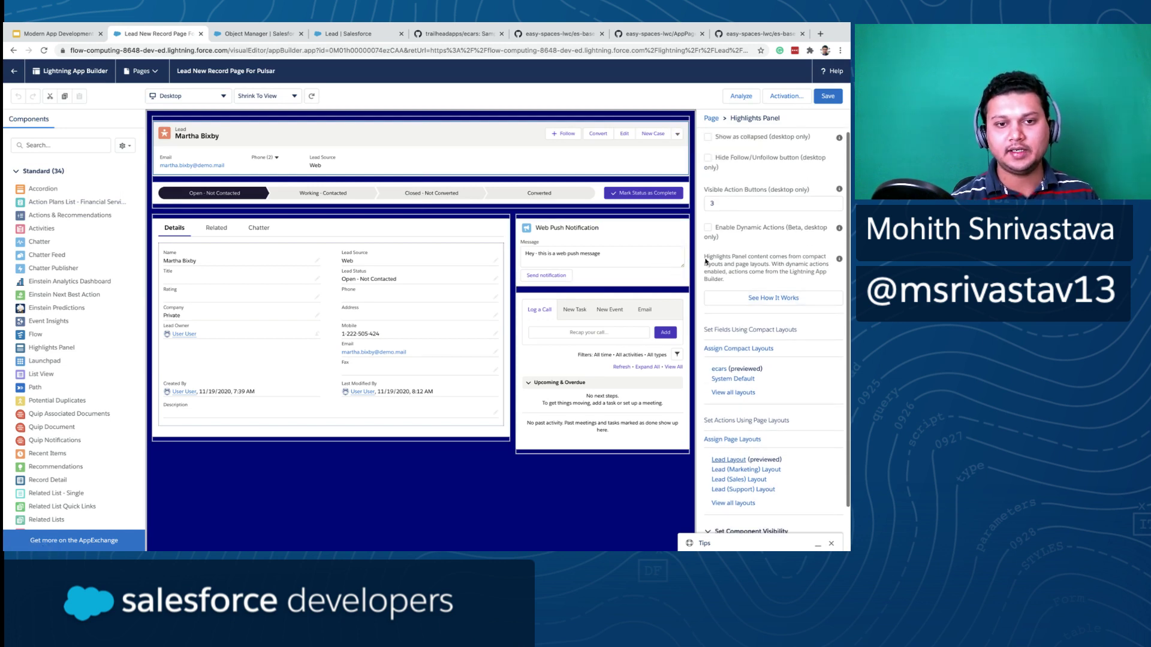
{"action": "left_click", "coordinate": [707, 228]}
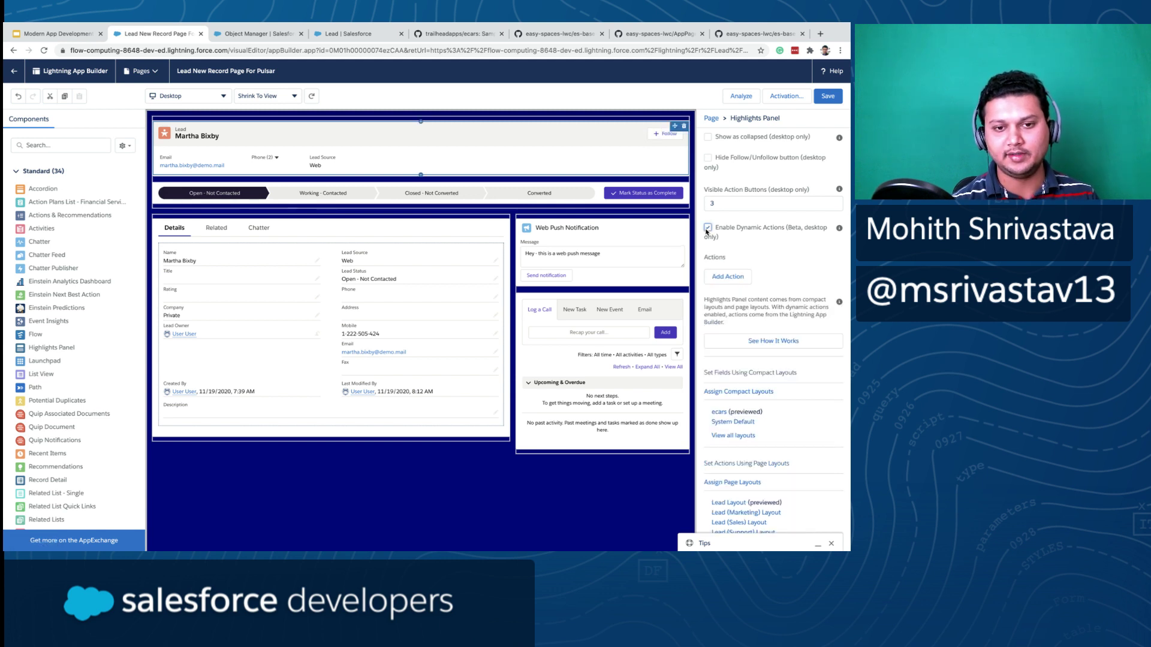
{"action": "left_click", "coordinate": [732, 279]}
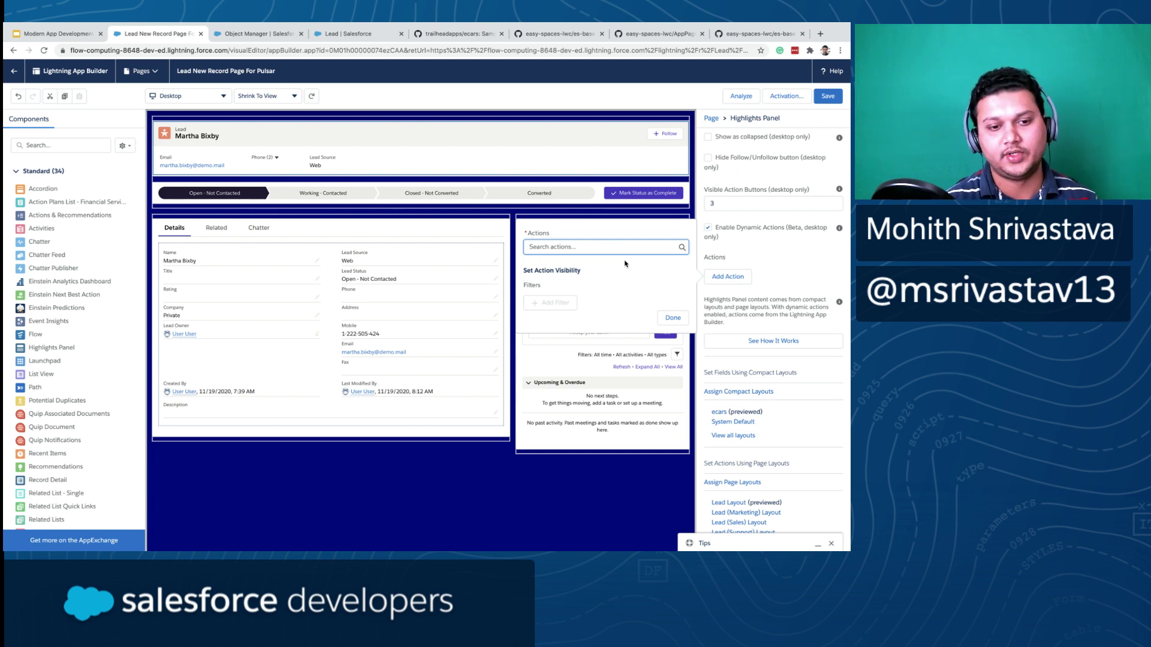
{"action": "left_click", "coordinate": [605, 247]}
{"action": "type", "text": "Convert"}
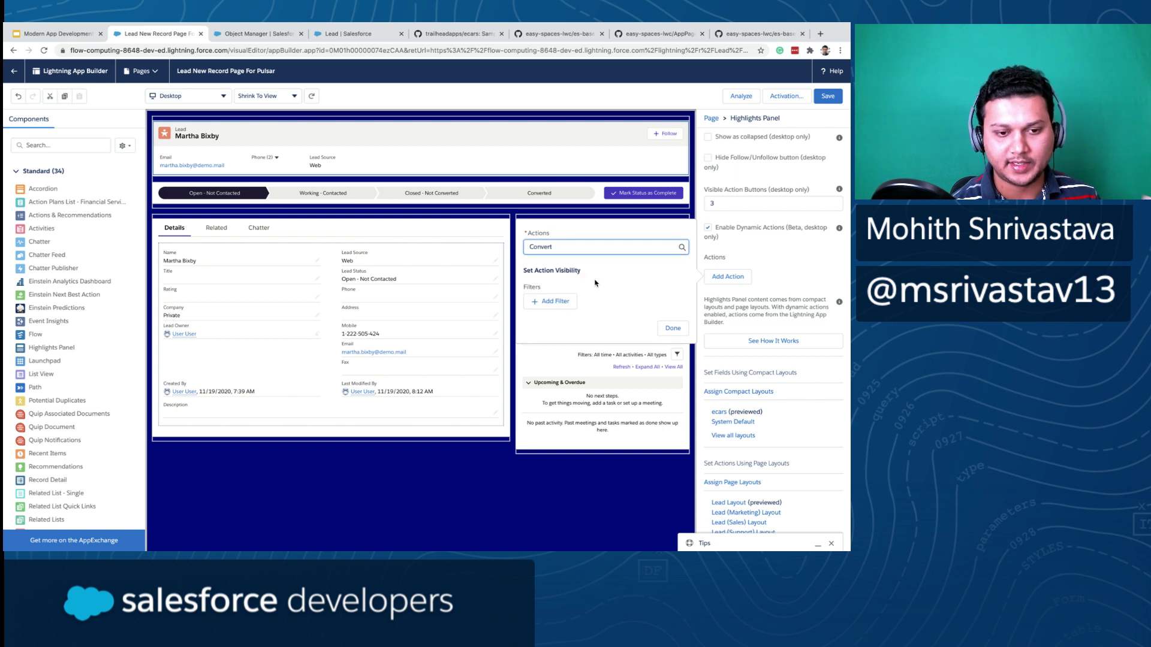
- Examine the Record Field and Device filter options for the Convert action's visibility, trying City as the record field
{"action": "left_click", "coordinate": [551, 302]}
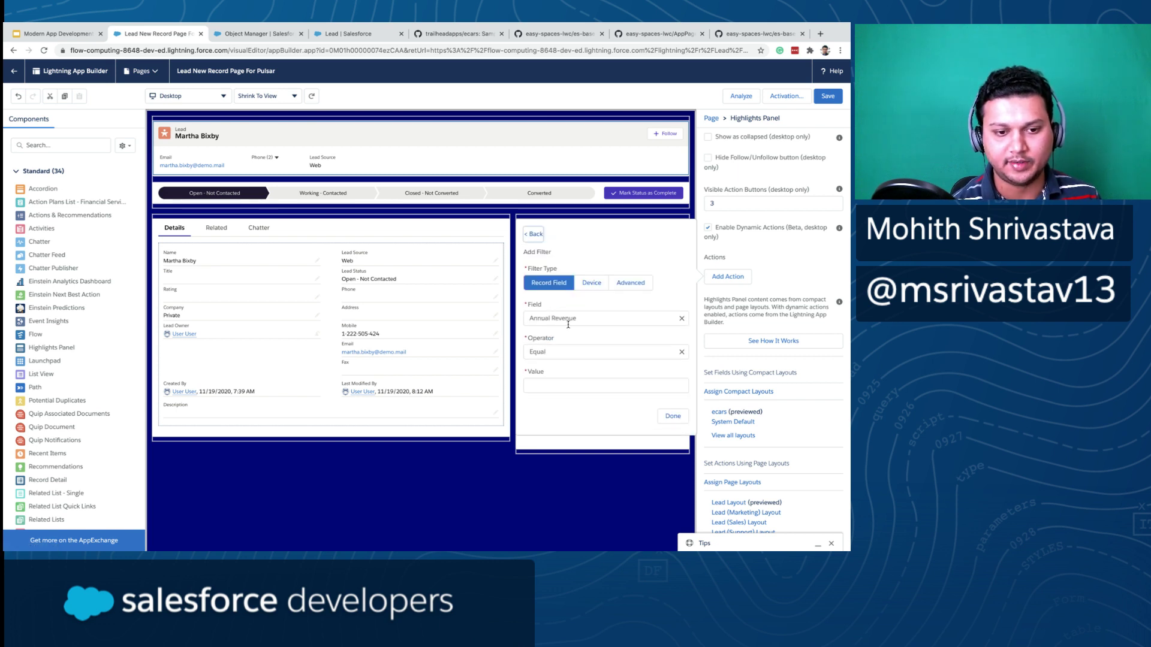
{"action": "left_click", "coordinate": [568, 322]}
{"action": "left_click", "coordinate": [568, 323]}
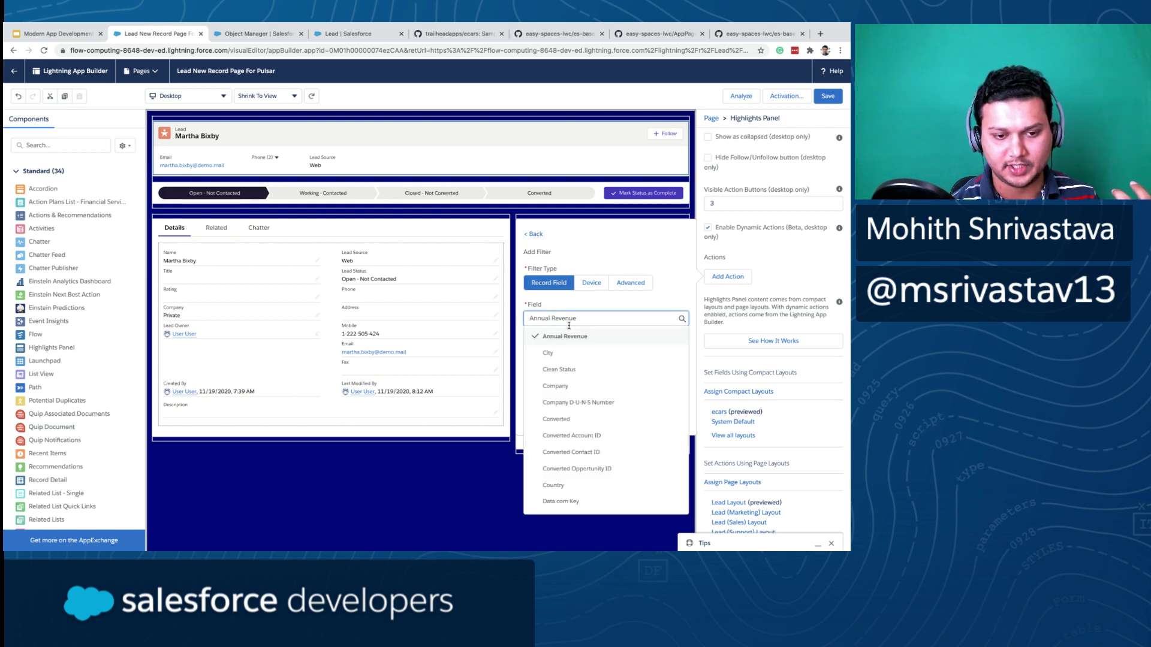
{"action": "left_click", "coordinate": [560, 353]}
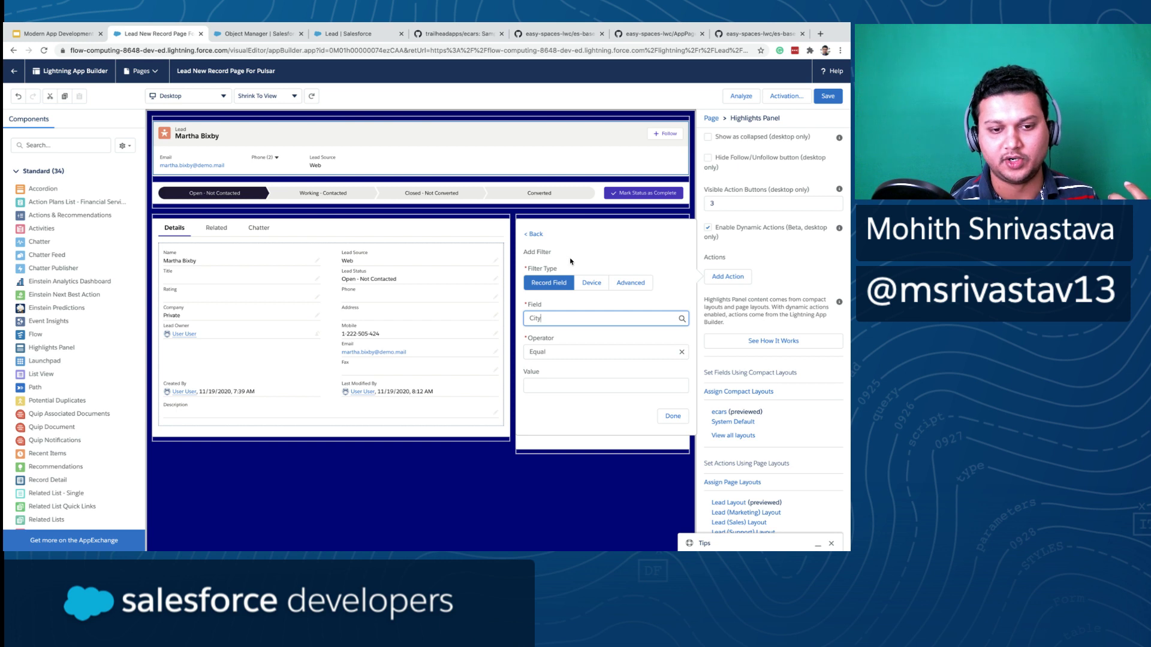
{"action": "left_click", "coordinate": [592, 283]}
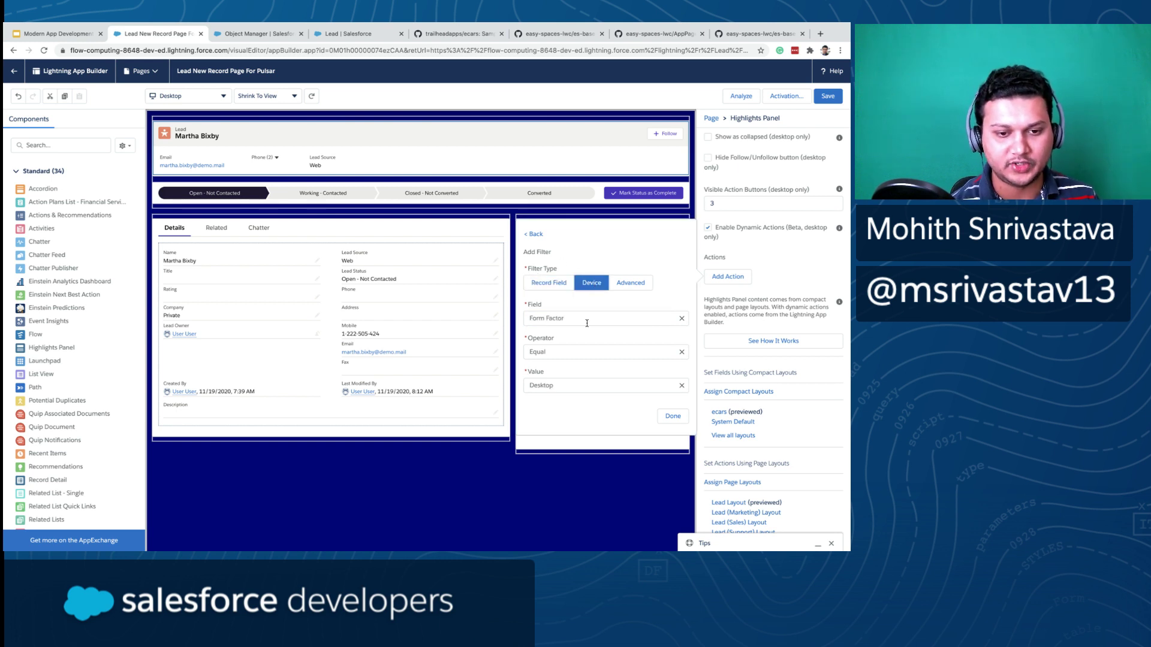
- Explore the Advanced filter's Permissions and User field types for the Convert action, and return to its settings without adding a filter
{"action": "left_click", "coordinate": [627, 286]}
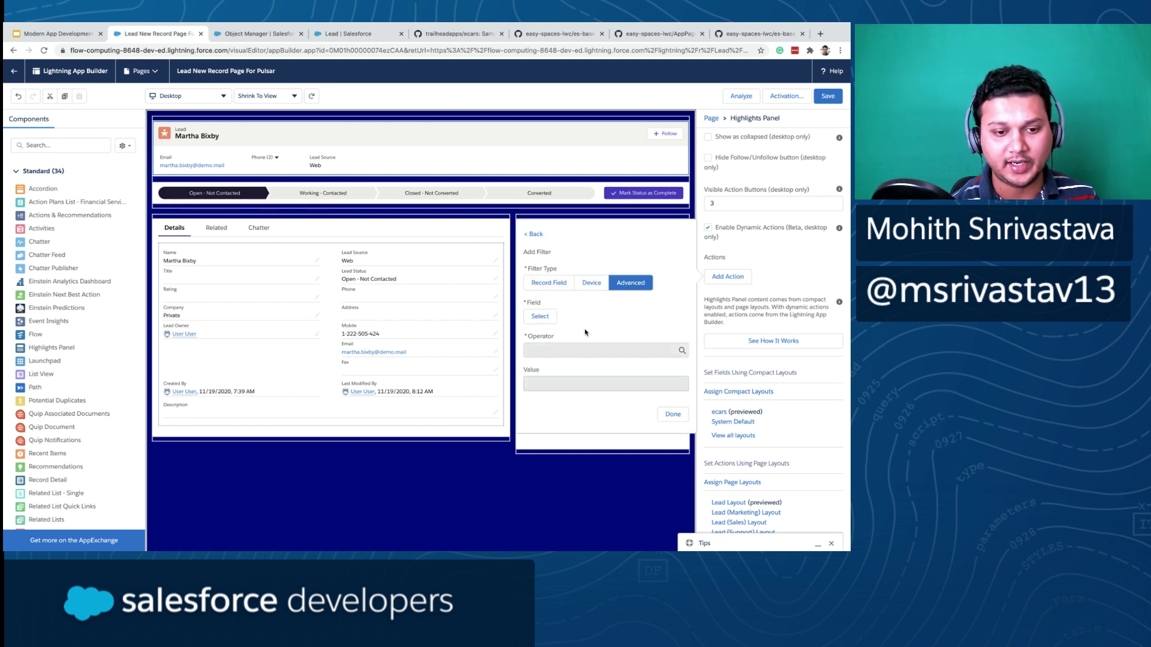
{"action": "left_click", "coordinate": [552, 317]}
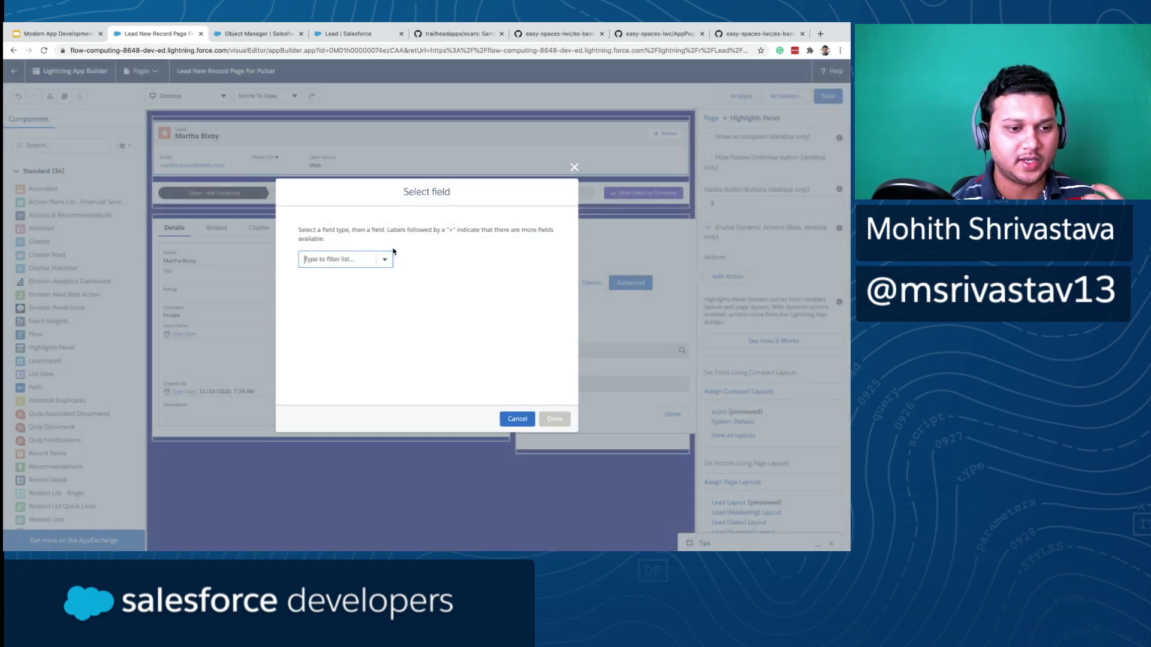
{"action": "left_click", "coordinate": [386, 262]}
{"action": "left_click", "coordinate": [366, 306]}
{"action": "left_click", "coordinate": [328, 263]}
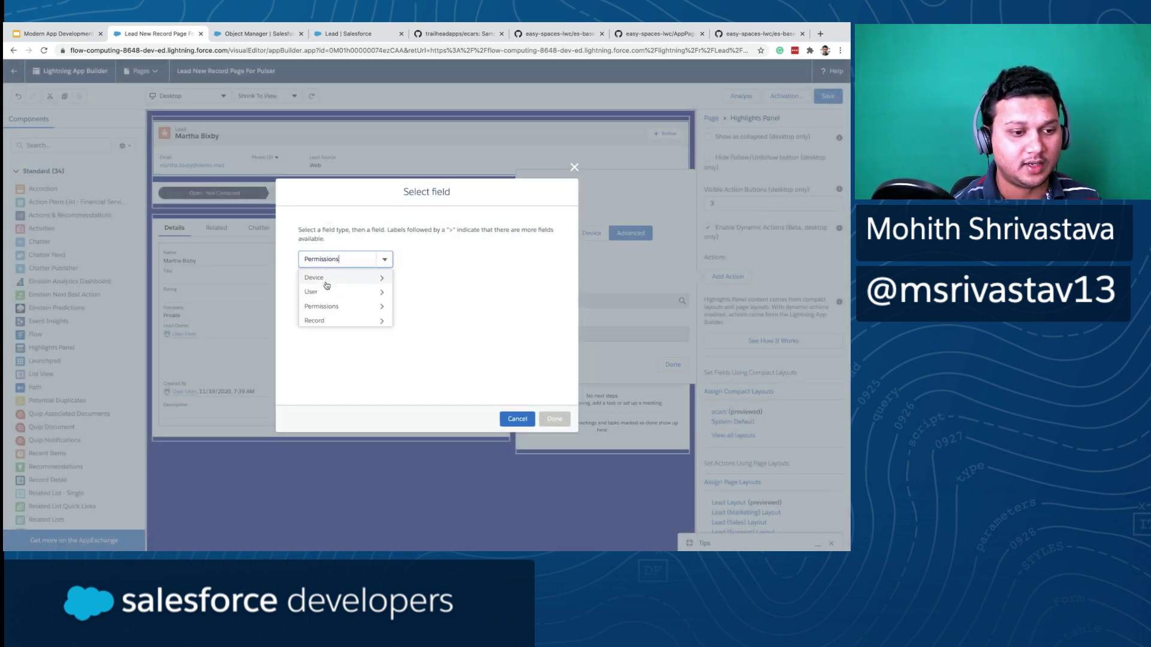
{"action": "left_click", "coordinate": [324, 292]}
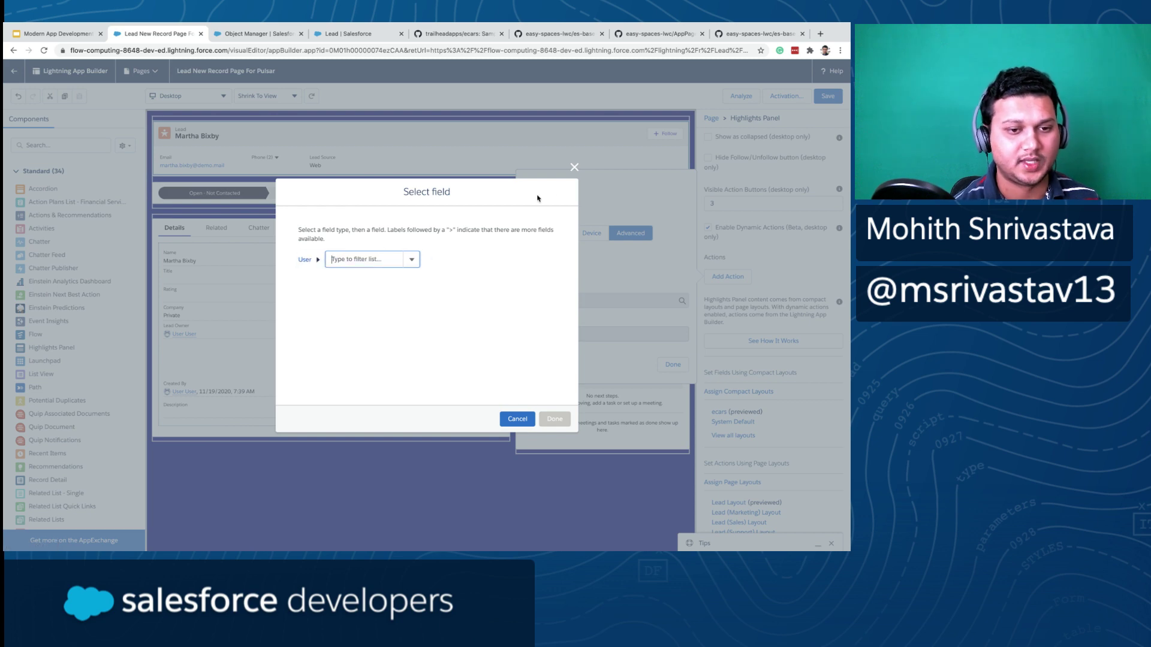
{"action": "left_click", "coordinate": [574, 168]}
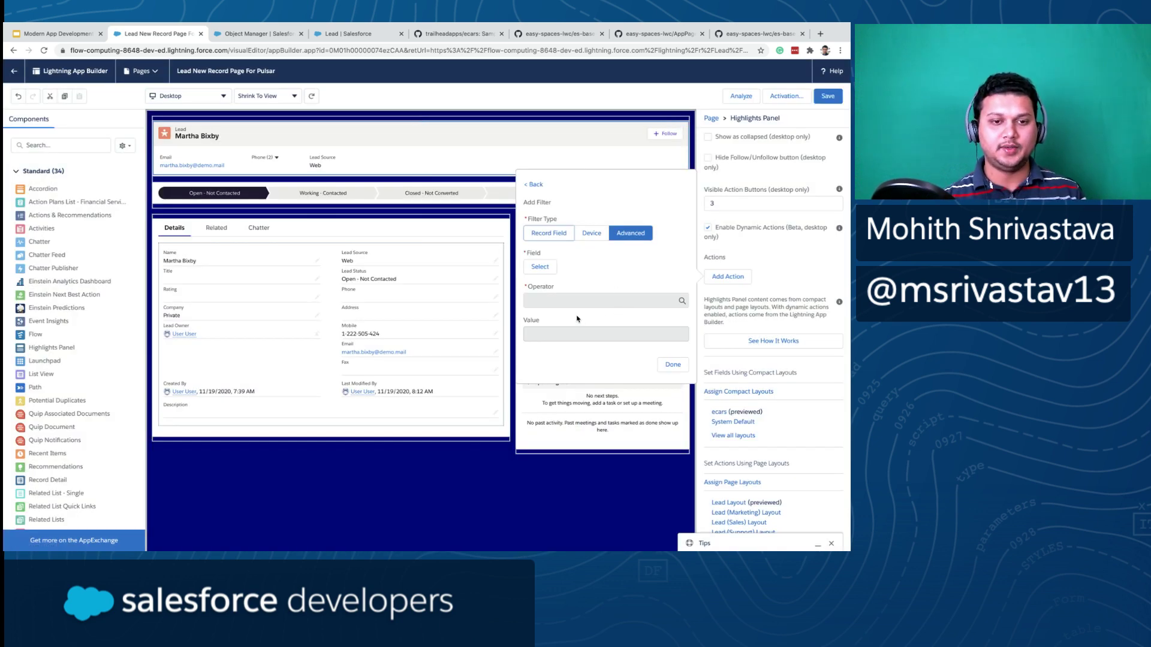
{"action": "left_click", "coordinate": [535, 185]}
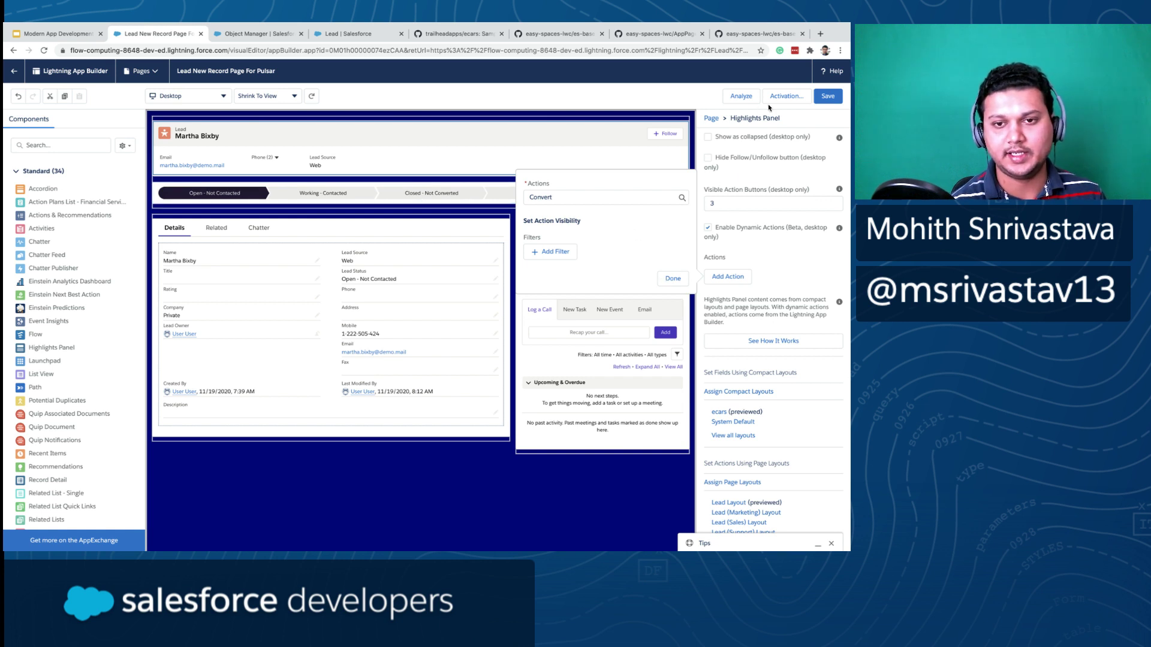
- Save the Lead New Record Page For Pulsar and return to the lead record in Showroom
{"action": "left_click", "coordinate": [828, 96]}
{"action": "left_click", "coordinate": [506, 95]}
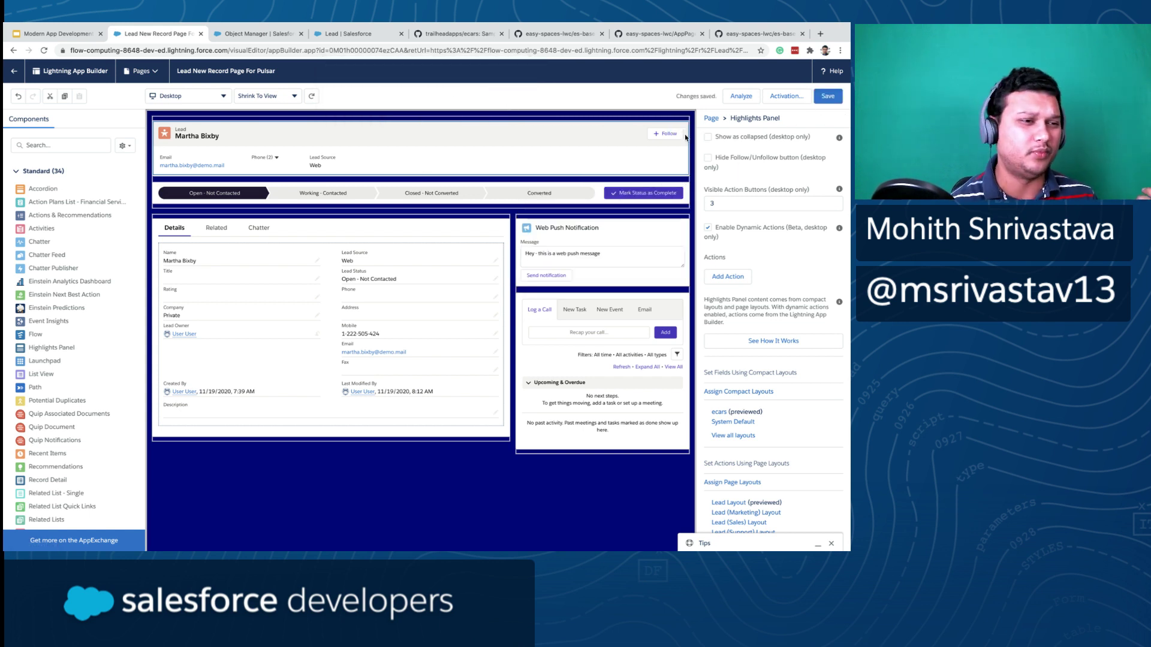
{"action": "left_click", "coordinate": [15, 71]}
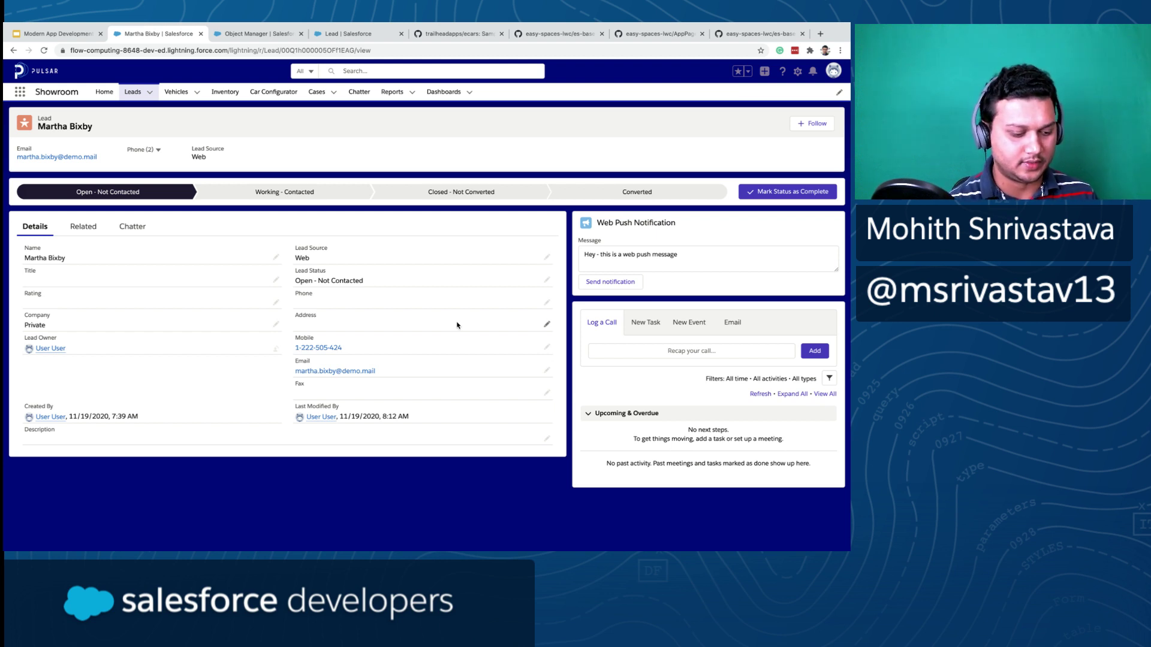
- Switch to the ecars project in Visual Studio Code, dismiss the notification and clear the terminal
{"action": "key", "text": "super+shift+Tab"}
{"action": "key", "text": "super+shift+Tab"}
{"action": "key", "text": "super+shift+Tab"}
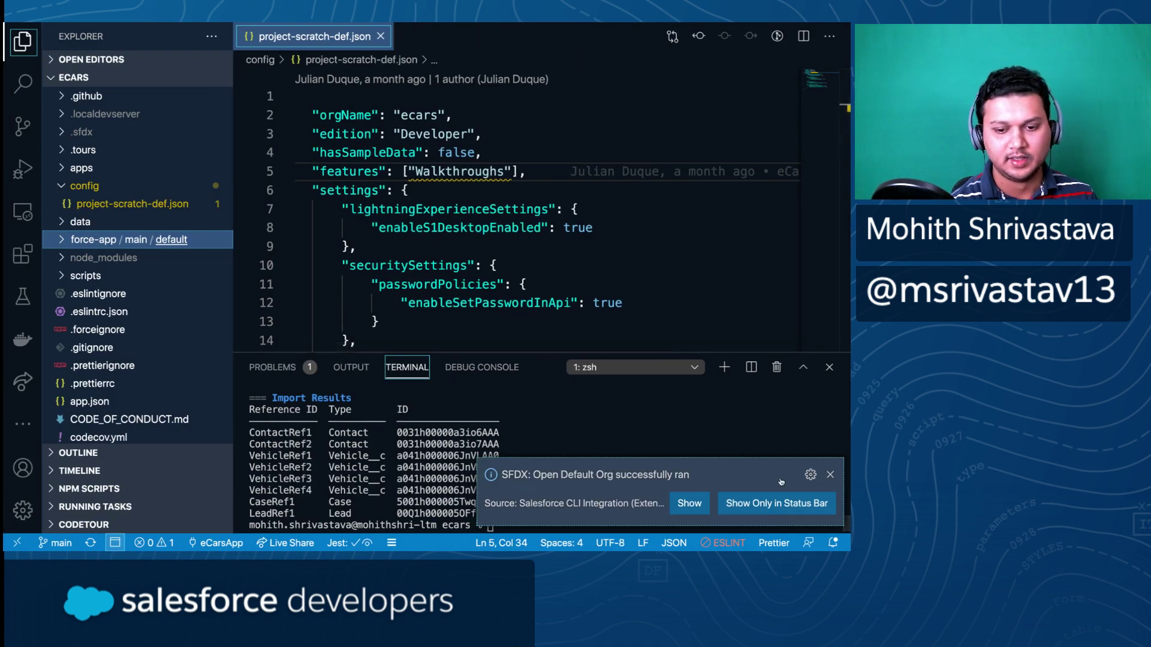
{"action": "left_click", "coordinate": [830, 475]}
{"action": "type", "text": "clear"}
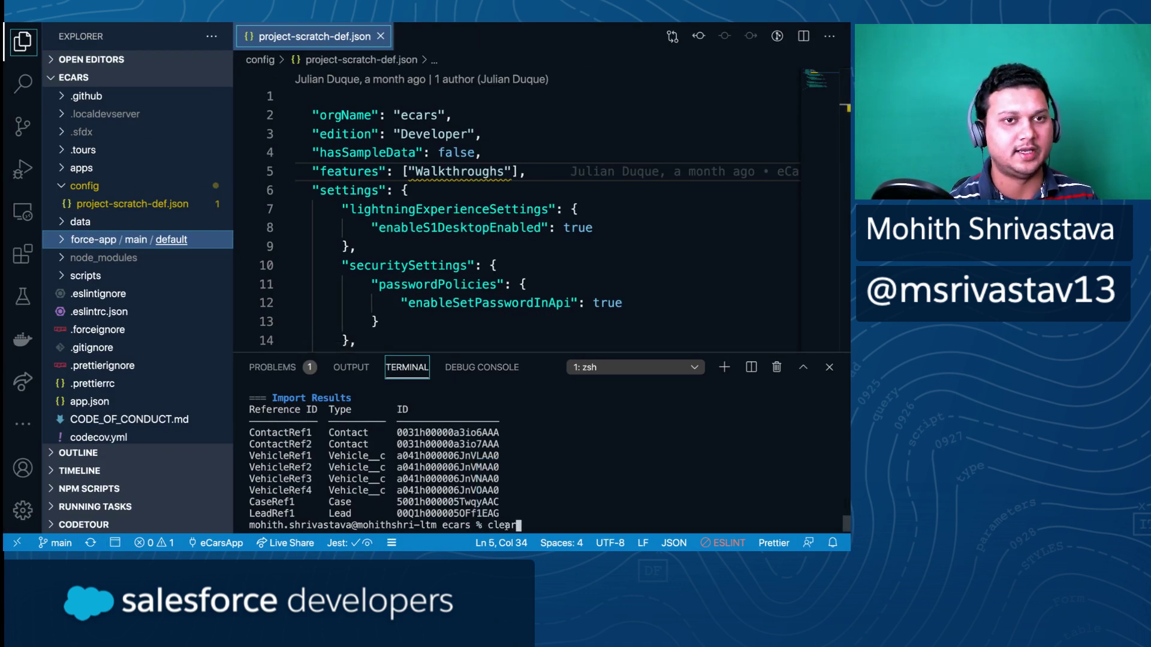
{"action": "key", "text": "Return"}
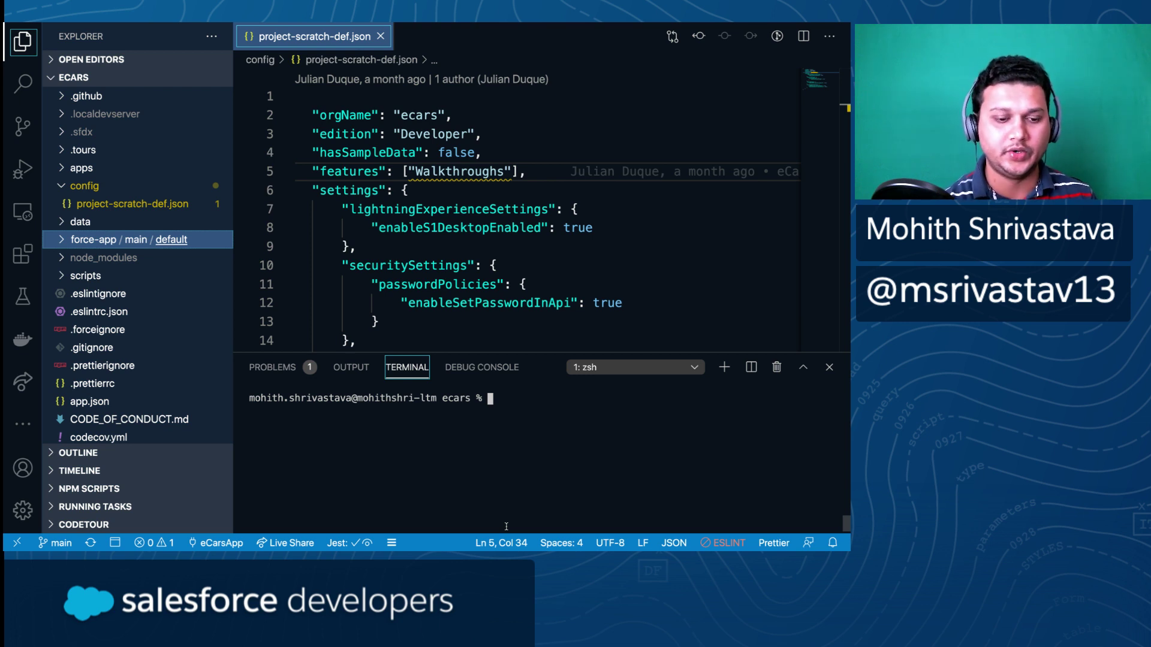
- Pull the org's changes into the project with sfdx force:source:pull and check the pulled Lead_New_Record_Page_For_Pulsar entry
{"action": "type", "text": "sfdx force:source:pull"}
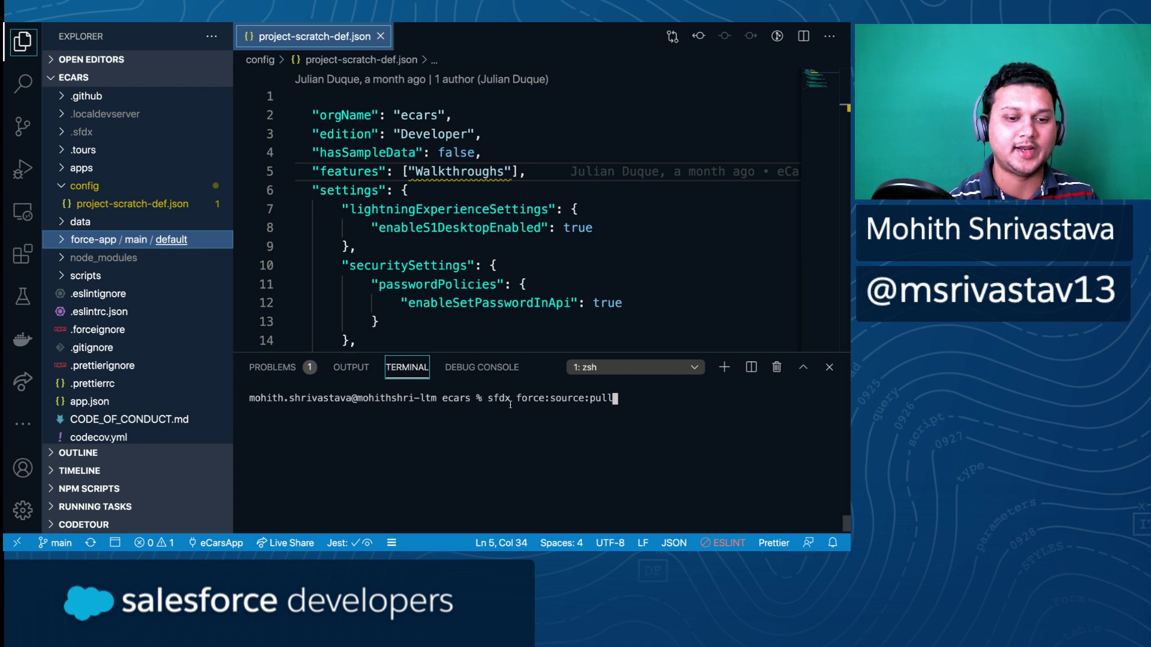
{"action": "key", "text": "Return"}
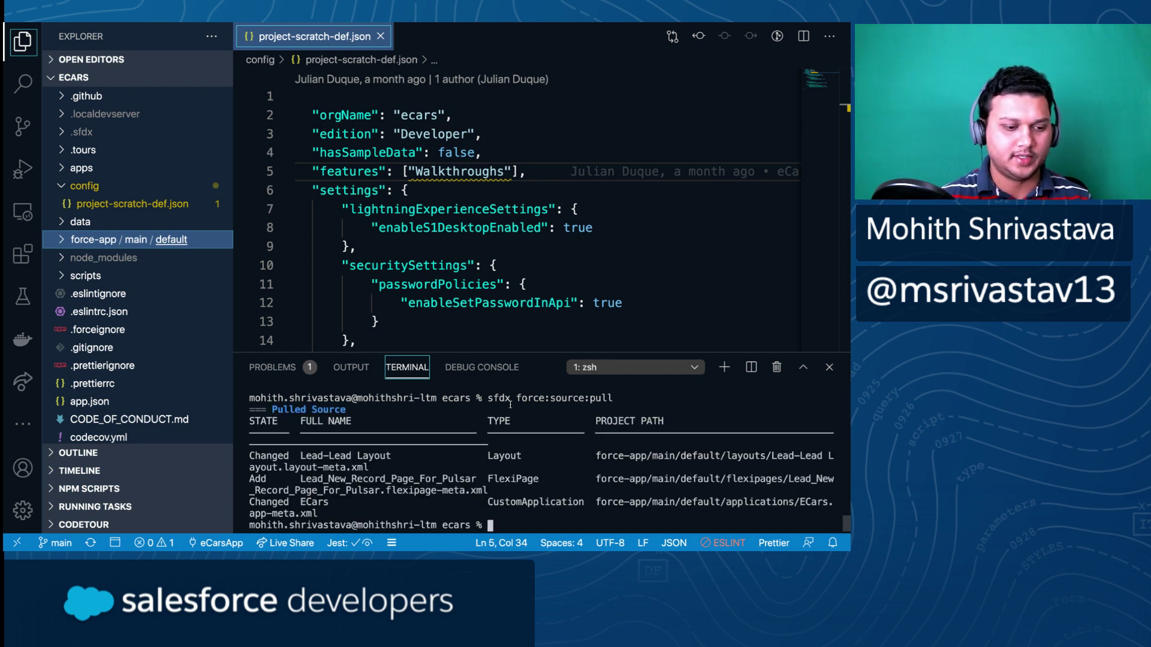
{"action": "left_click_drag", "start_coordinate": [328, 478], "coordinate": [491, 480]}
{"action": "left_click", "coordinate": [522, 514]}
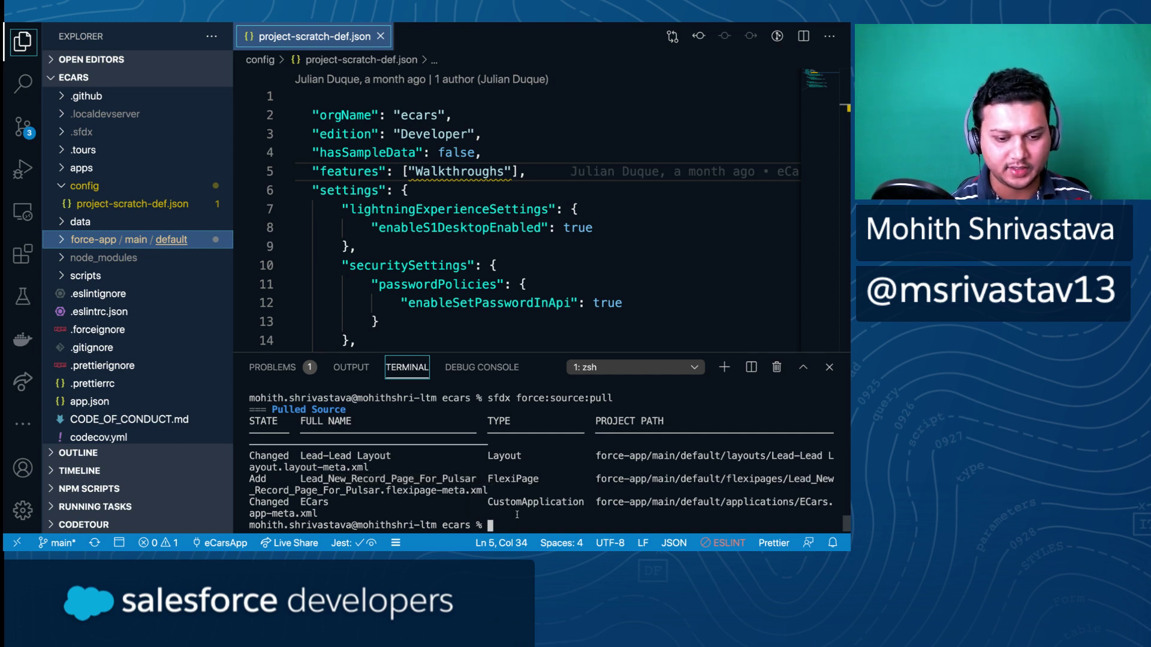
- Review the source control changes in ECars.app-meta.xml and Lead_New_Record_Page_For_Pulsar.flexipage-meta.xml
{"action": "left_click", "coordinate": [23, 125]}
{"action": "left_click", "coordinate": [99, 108]}
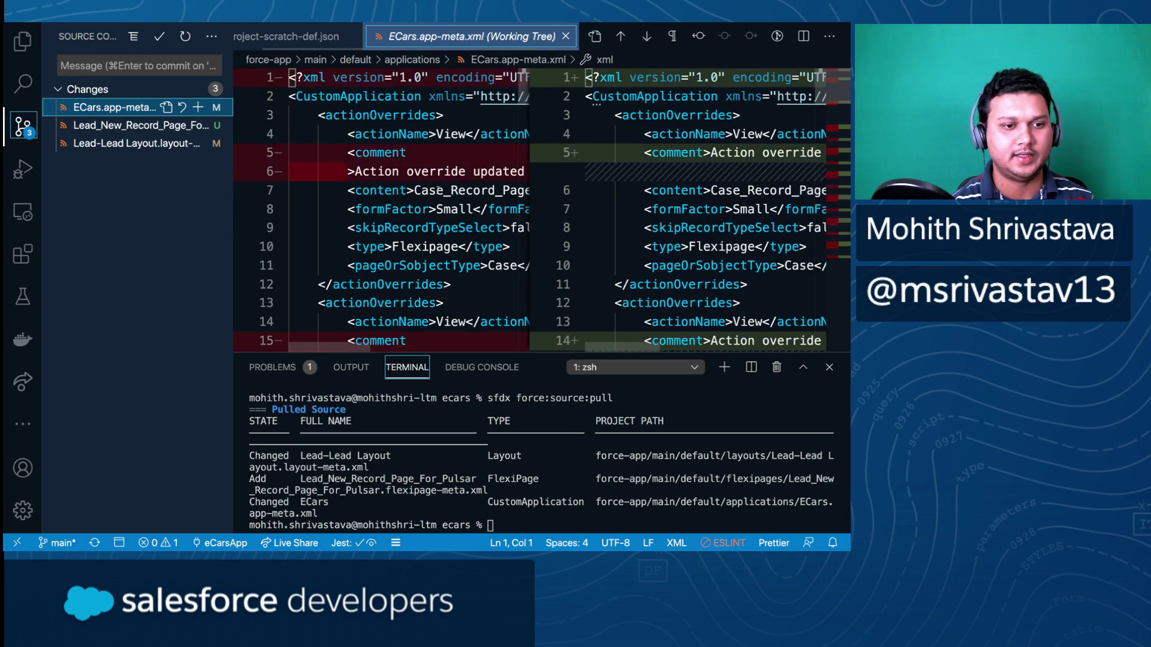
{"action": "scroll", "coordinate": [442, 210], "scroll_direction": "down", "scroll_amount": 10}
{"action": "scroll", "coordinate": [441, 210], "scroll_direction": "down", "scroll_amount": 10}
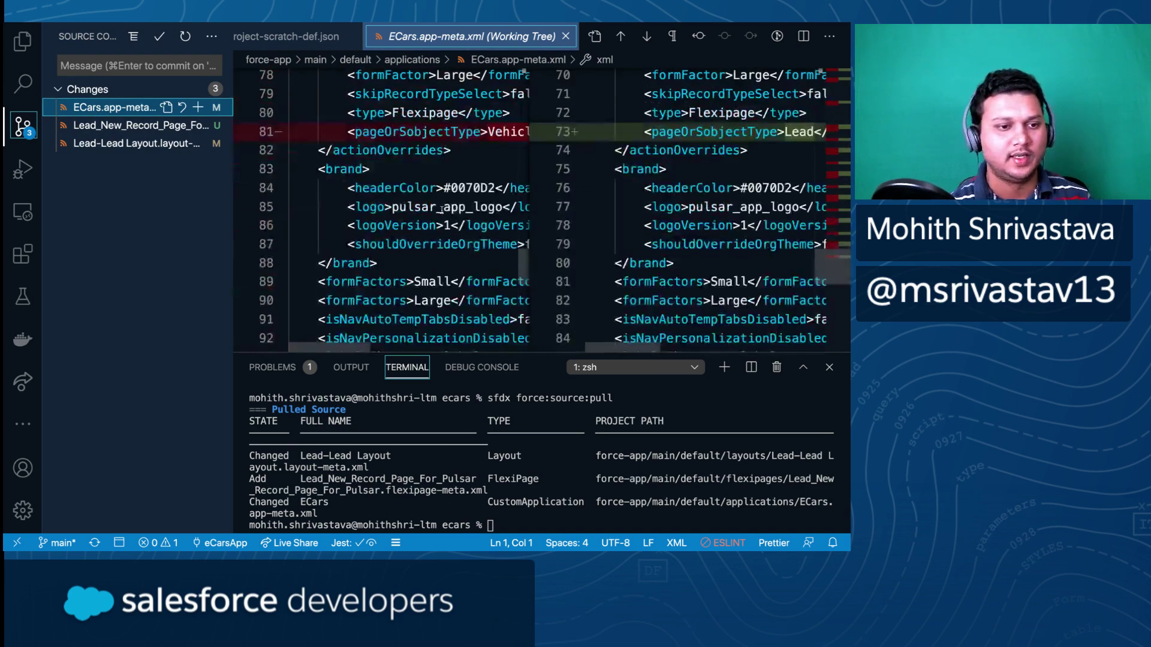
{"action": "left_click", "coordinate": [130, 127]}
{"action": "scroll", "coordinate": [472, 203], "scroll_direction": "down", "scroll_amount": 10}
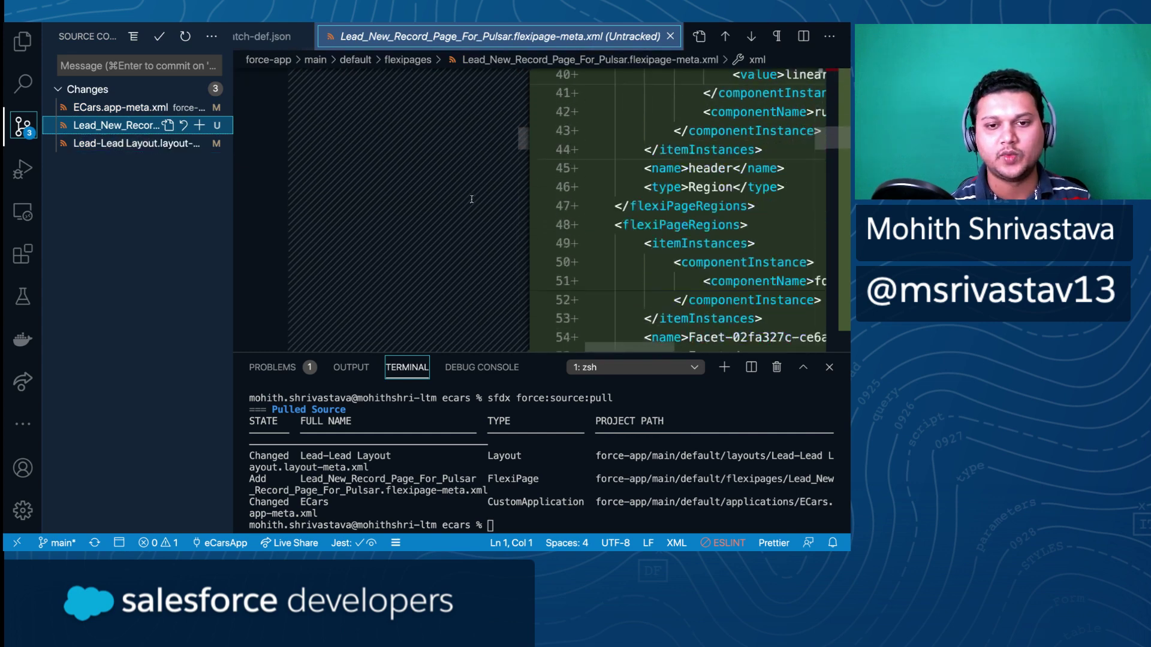
- Review the field and section differences in Lead-Lead Layout.layout-meta.xml and return to the project's file explorer
{"action": "left_click", "coordinate": [126, 144]}
{"action": "scroll", "coordinate": [438, 230], "scroll_direction": "down", "scroll_amount": 8}
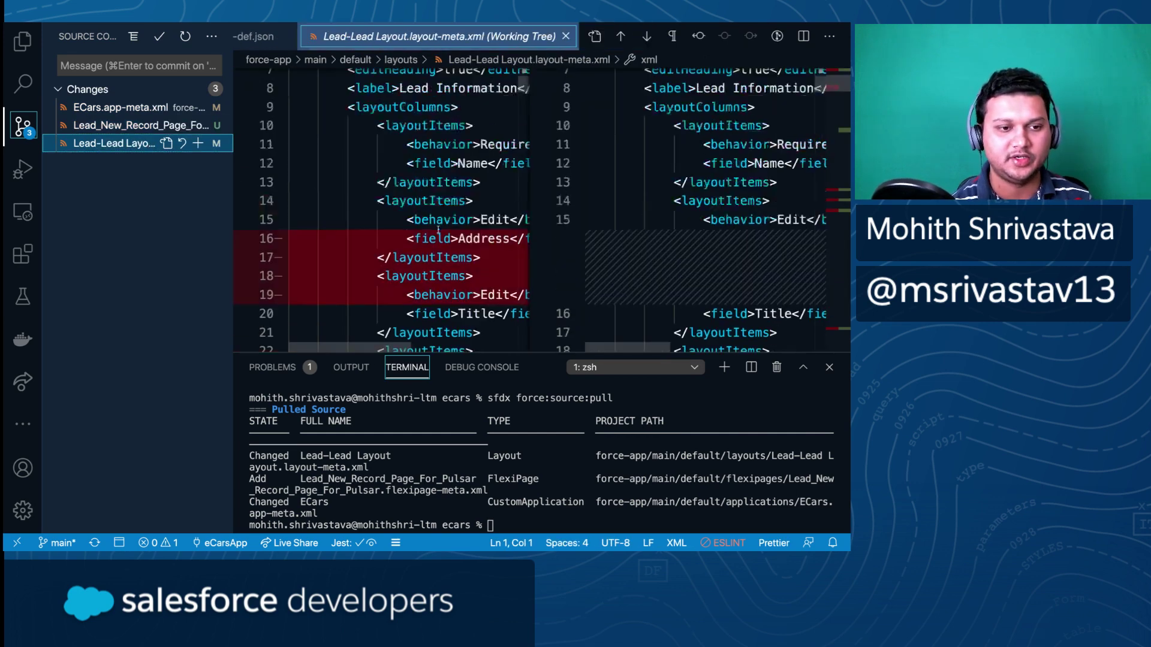
{"action": "scroll", "coordinate": [438, 229], "scroll_direction": "down", "scroll_amount": 10}
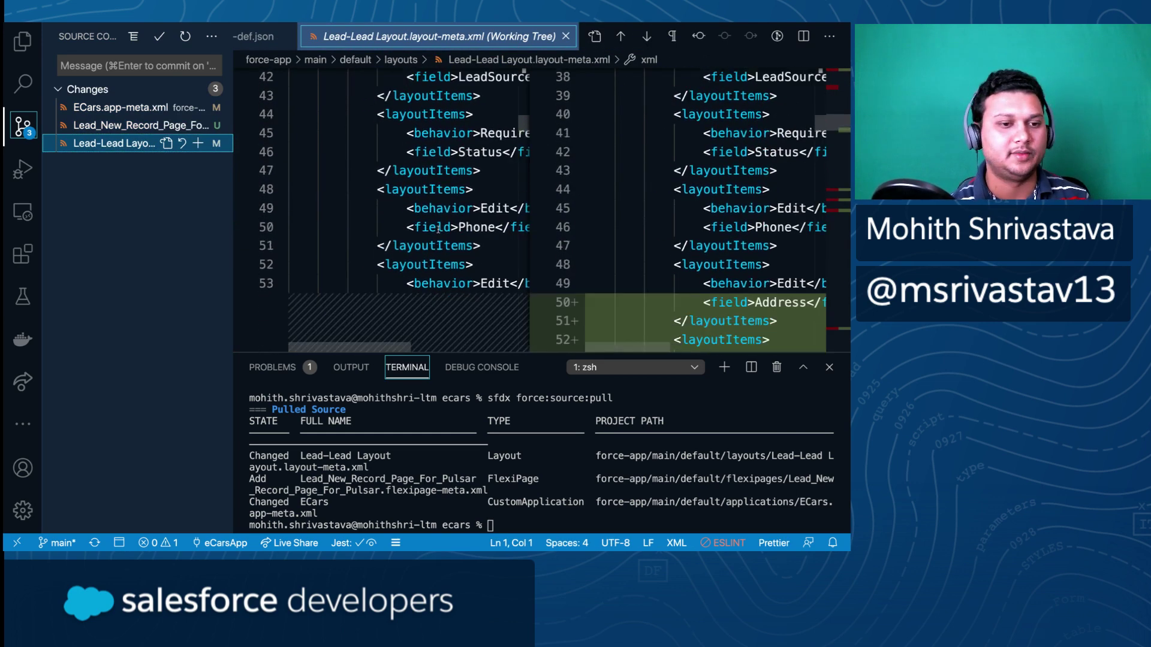
{"action": "scroll", "coordinate": [438, 229], "scroll_direction": "down", "scroll_amount": 1}
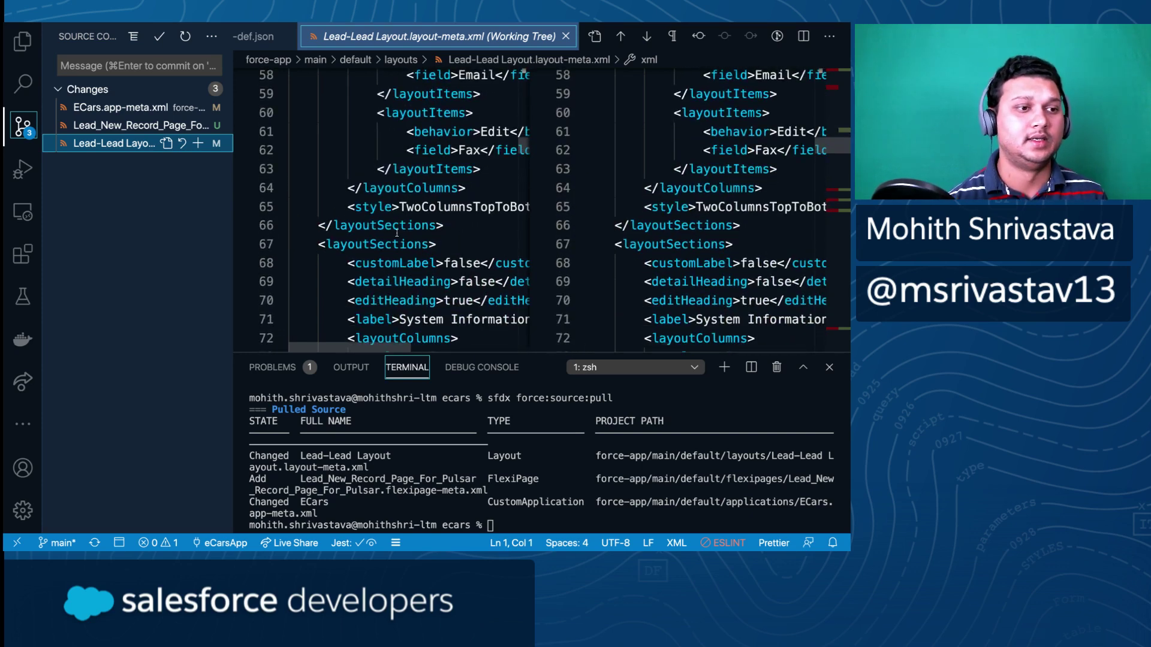
{"action": "scroll", "coordinate": [416, 230], "scroll_direction": "up", "scroll_amount": 12}
{"action": "scroll", "coordinate": [398, 208], "scroll_direction": "up", "scroll_amount": 7}
{"action": "scroll", "coordinate": [398, 209], "scroll_direction": "down", "scroll_amount": 15}
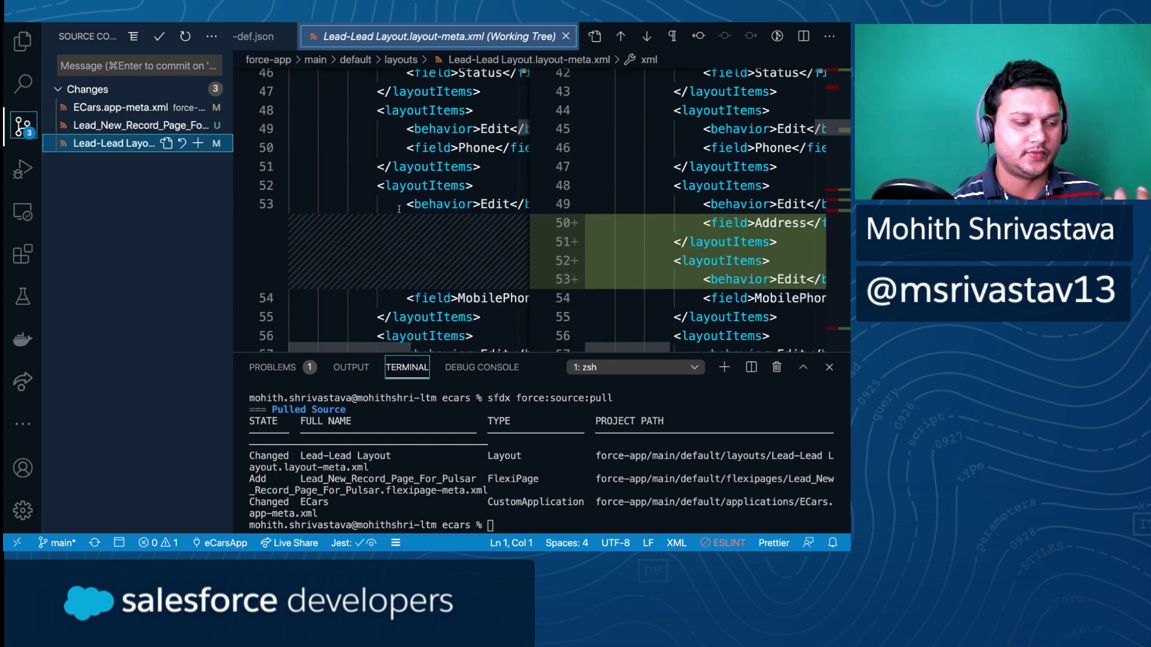
{"action": "scroll", "coordinate": [399, 209], "scroll_direction": "down", "scroll_amount": 15}
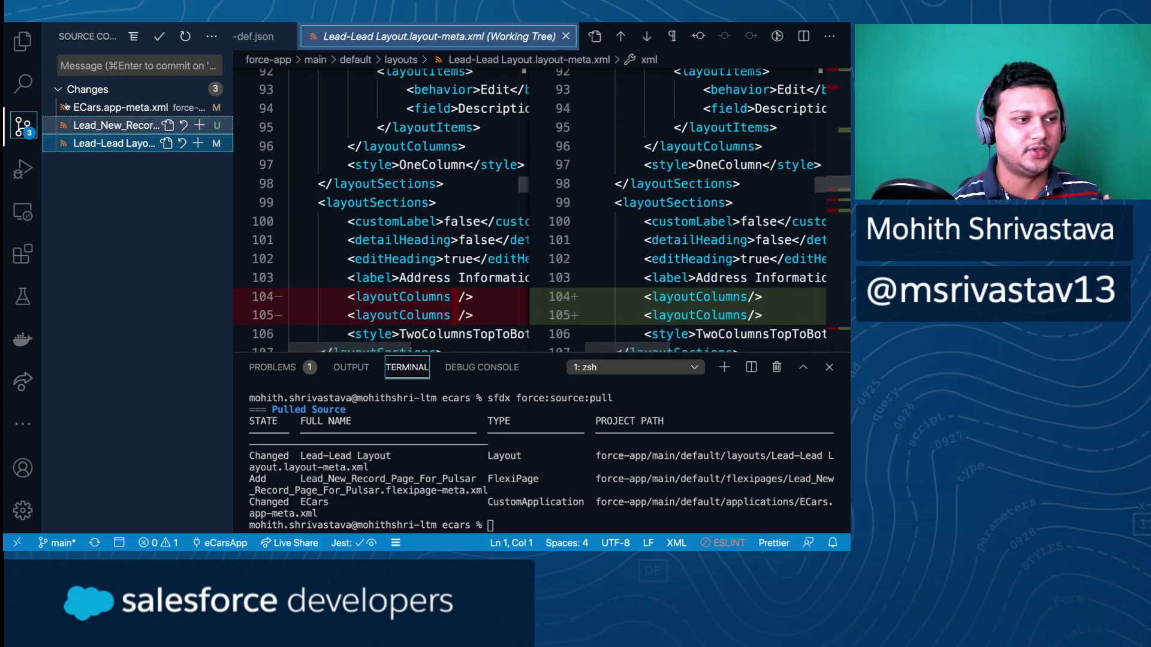
{"action": "key", "text": "super+shift+e"}
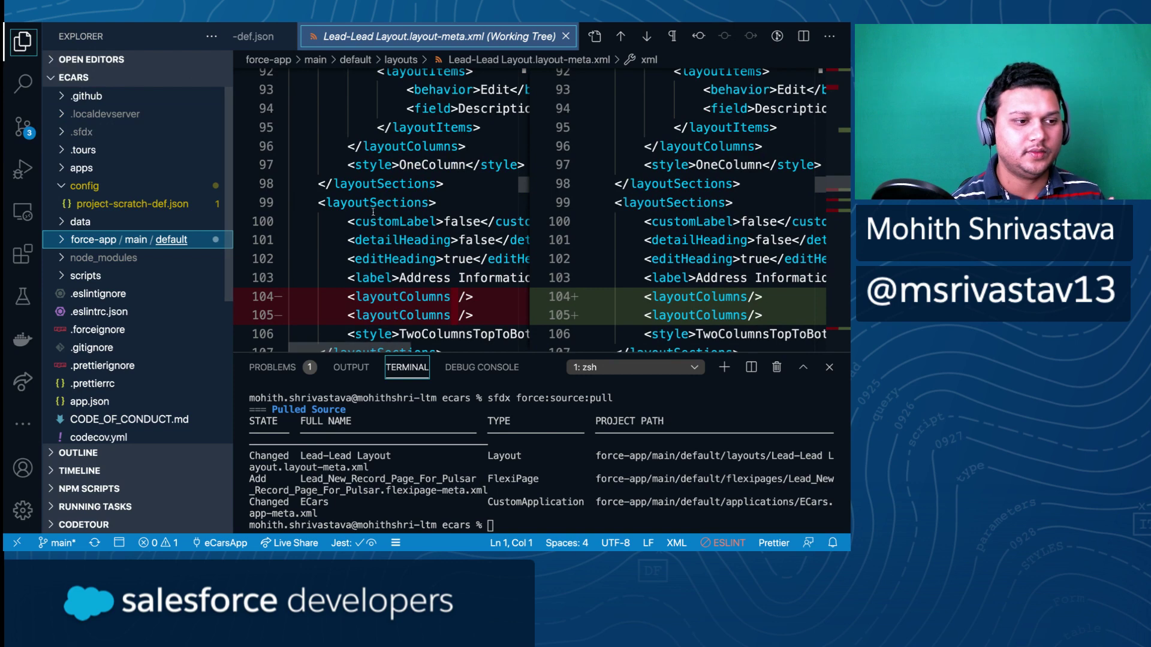
- Close the Lead-Lead Layout comparison and check the features entry in project-scratch-def.json
{"action": "left_click", "coordinate": [566, 37]}
{"action": "left_click", "coordinate": [515, 170]}
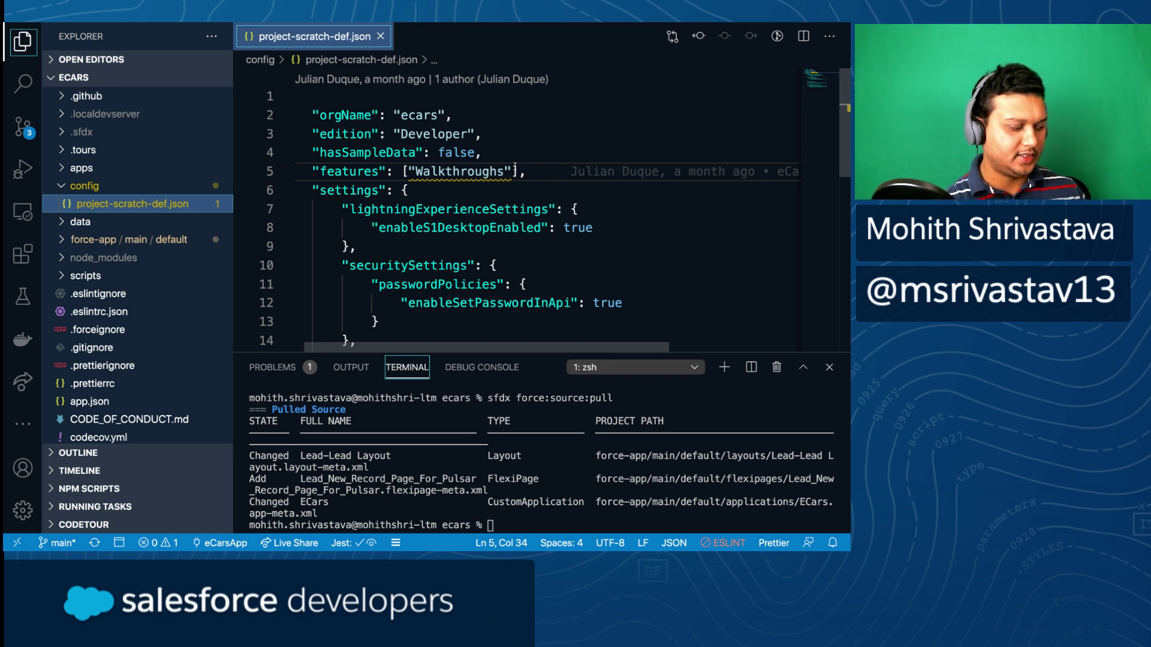
- Switch to the Modern App Development slides in Chrome, present on to the Activity 3 slide and exit the presentation
{"action": "key", "text": "ctrl+Right"}
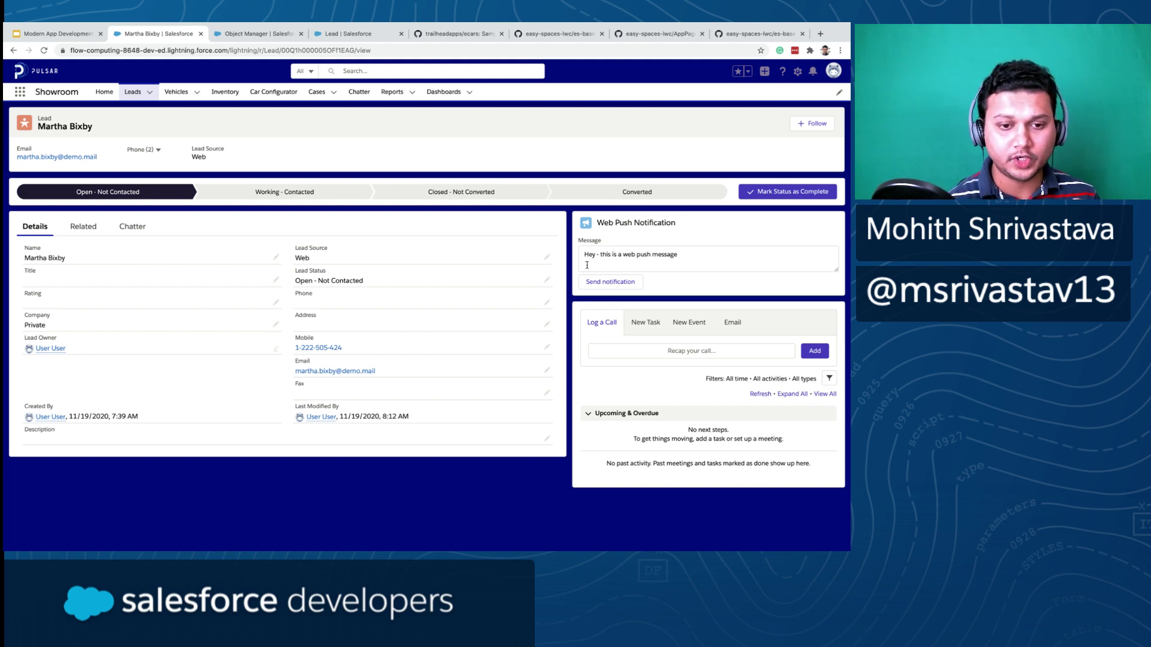
{"action": "mouse_move", "coordinate": [60, 35]}
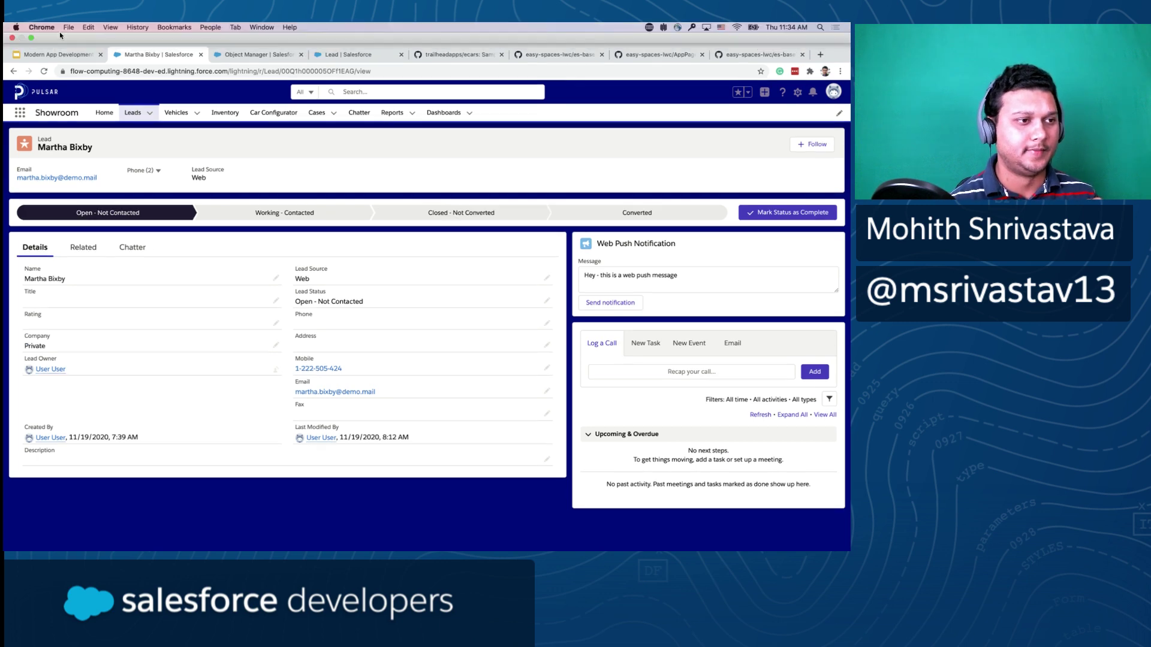
{"action": "left_click", "coordinate": [67, 54]}
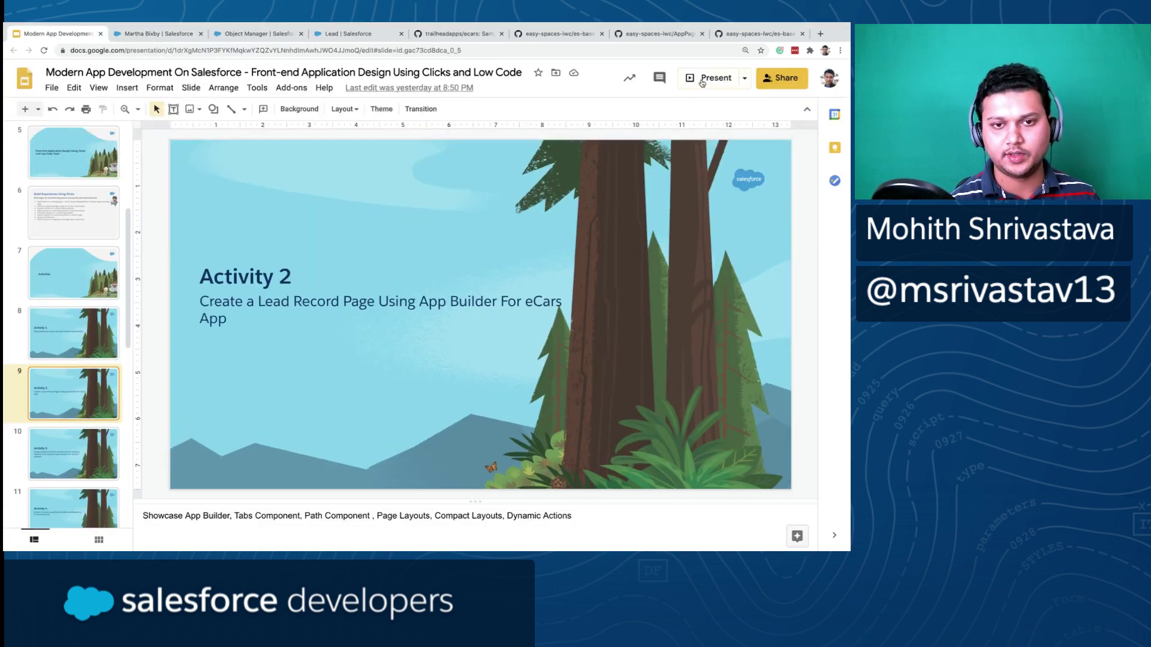
{"action": "left_click", "coordinate": [702, 82]}
{"action": "key", "text": "Right"}
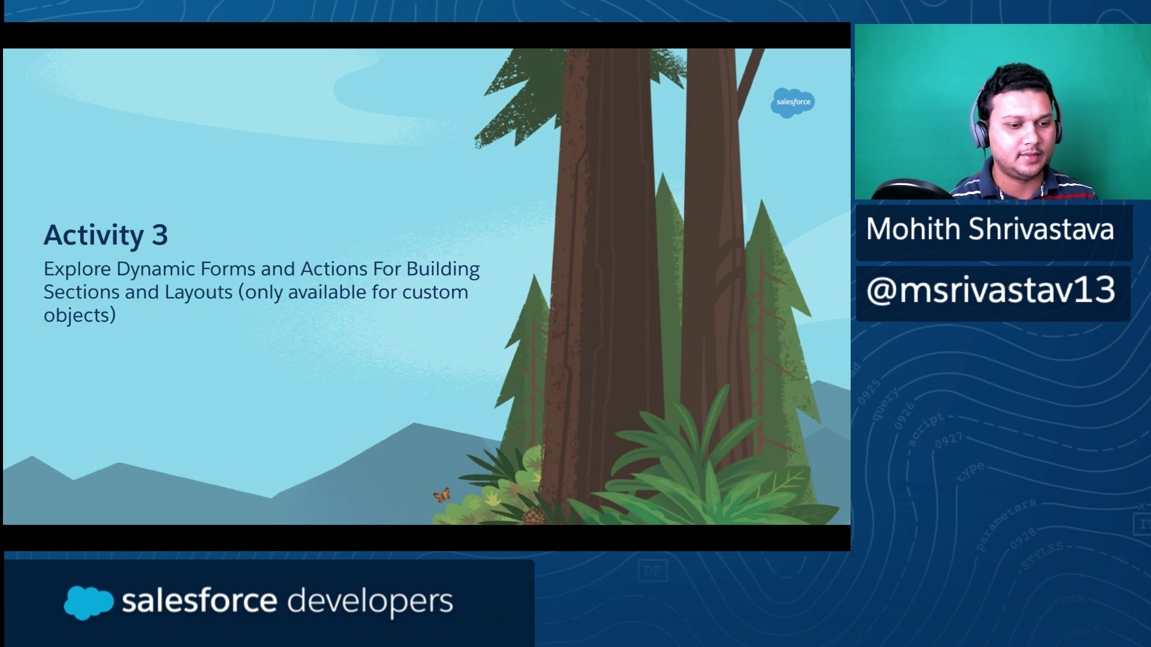
{"action": "key", "text": "Escape"}
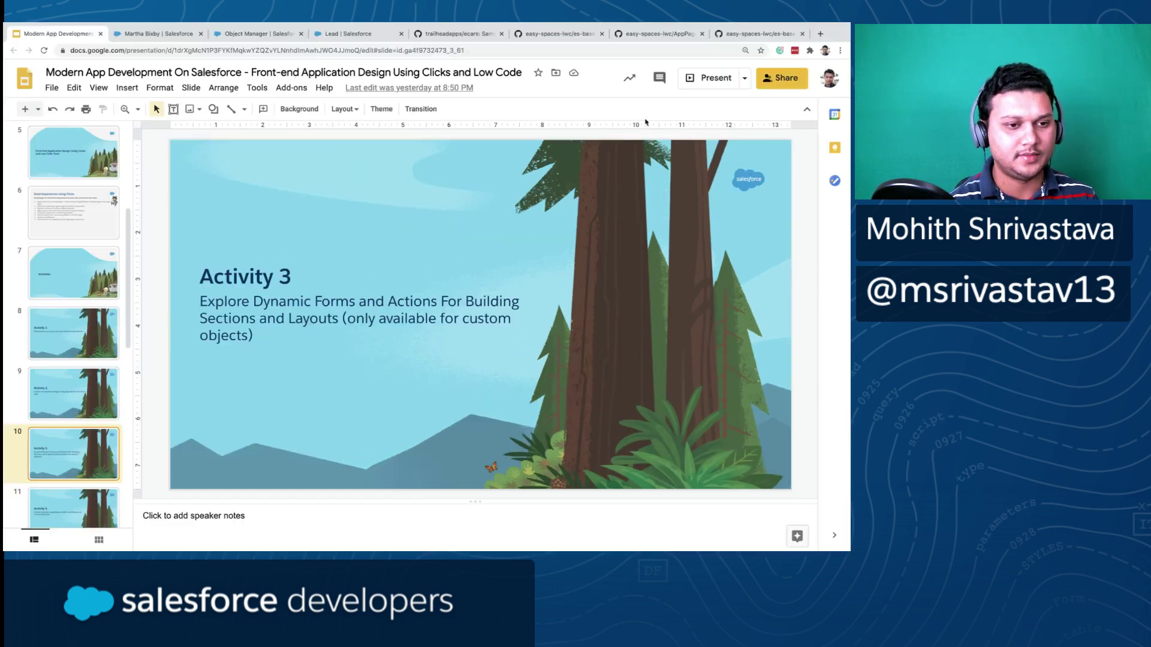
- Remove "and Actions" from the Activity 3 slide's description so it covers only Dynamic Forms
{"action": "double_click", "coordinate": [418, 308]}
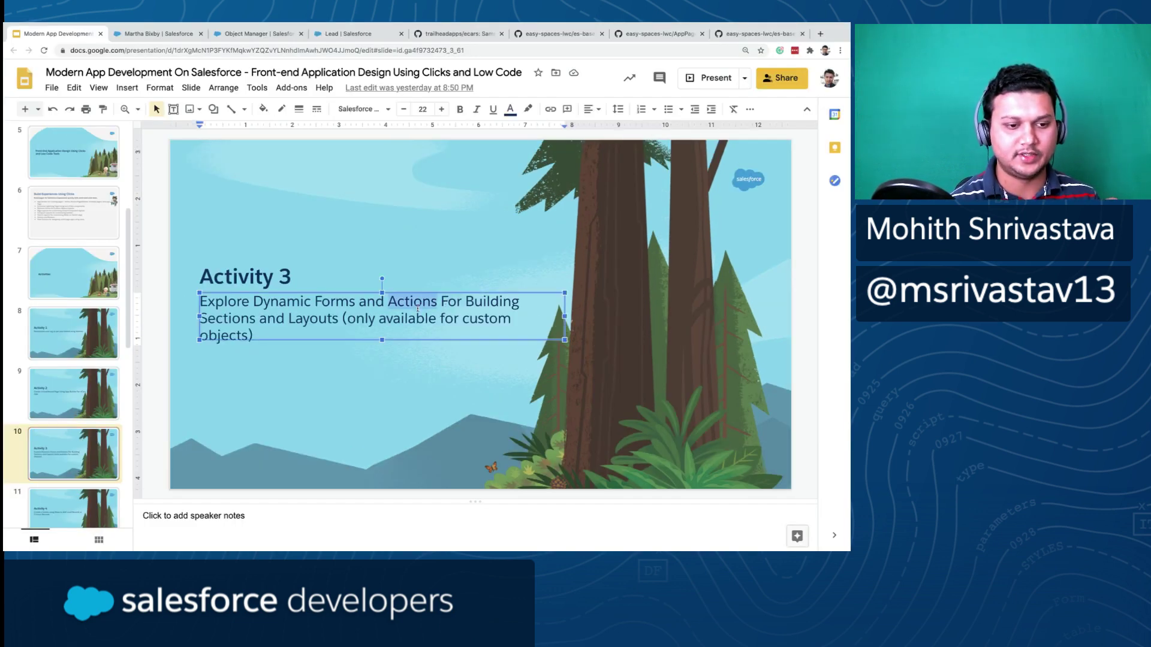
{"action": "key", "text": "BackSpace"}
{"action": "key", "text": "BackSpace"}
{"action": "key", "text": "BackSpace"}
{"action": "key", "text": "BackSpace"}
{"action": "key", "text": "BackSpace"}
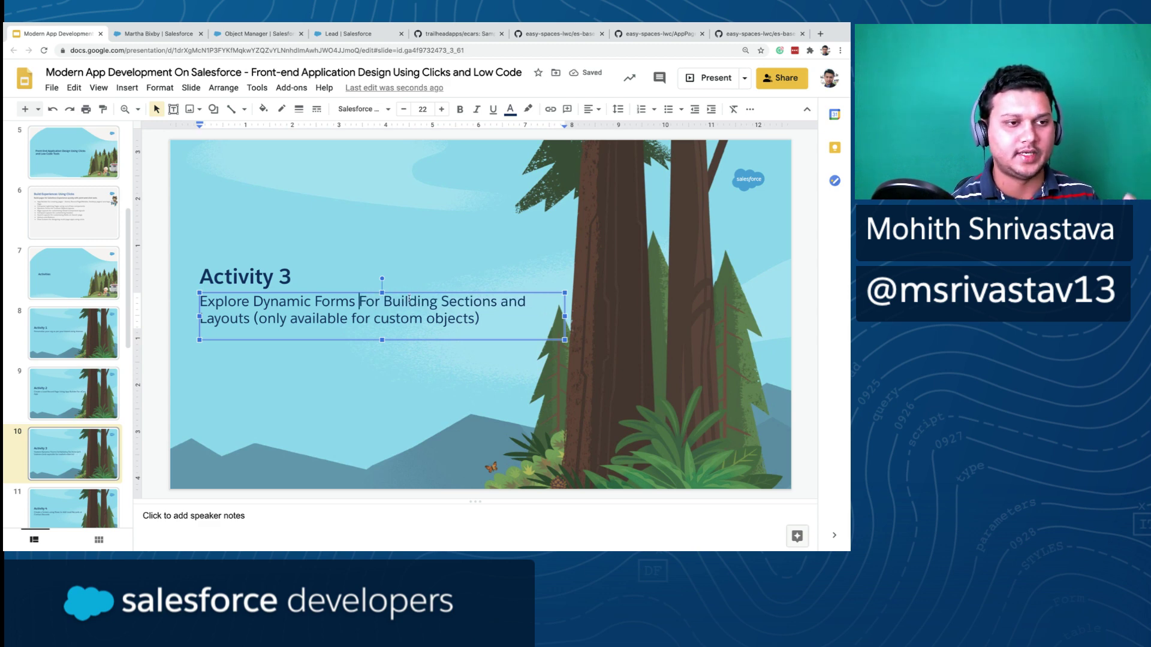
- Review vehicle record V-000003, the Inventory page and vehicle record V-000002 in the Showroom app
{"action": "left_click", "coordinate": [157, 33]}
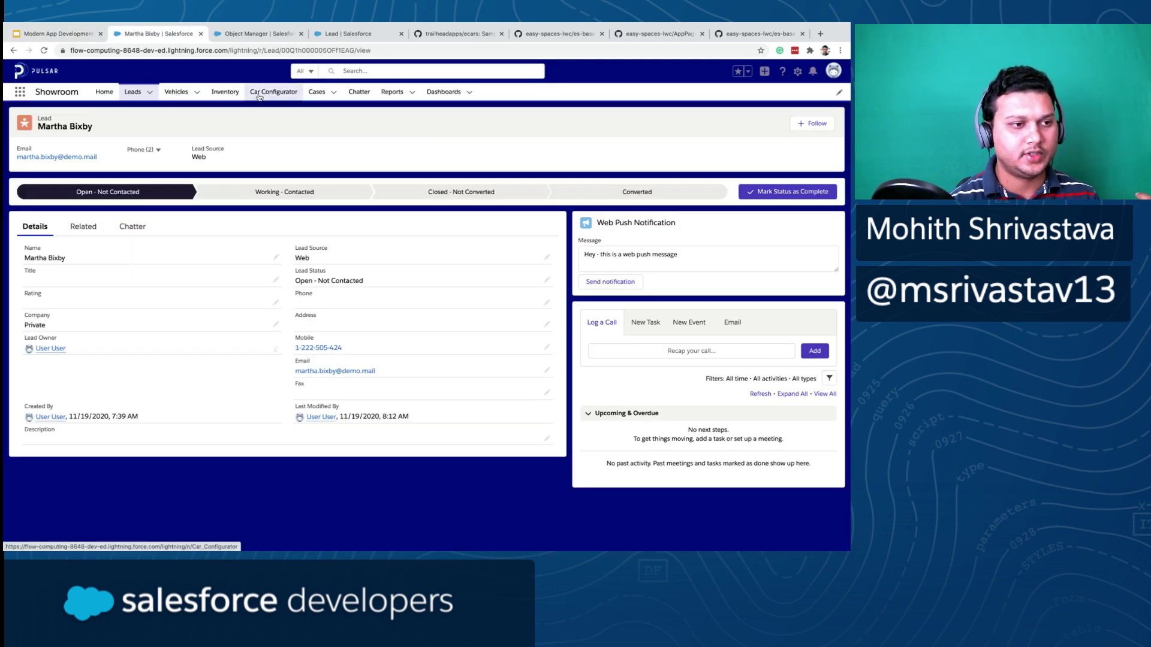
{"action": "left_click", "coordinate": [176, 91]}
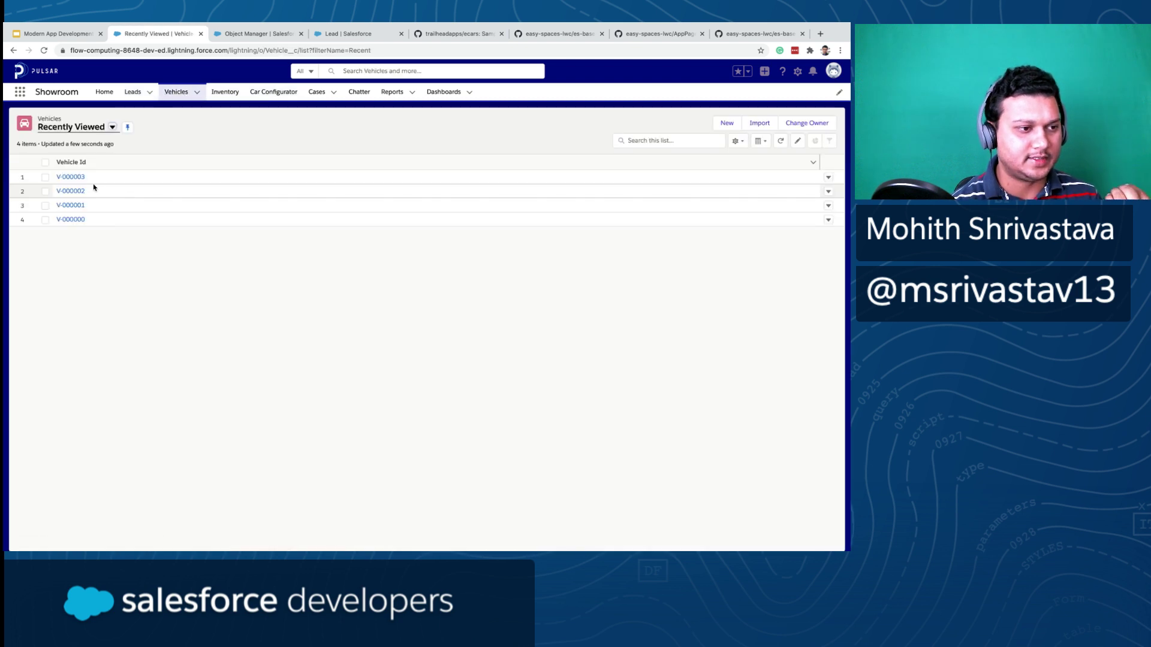
{"action": "left_click", "coordinate": [78, 176]}
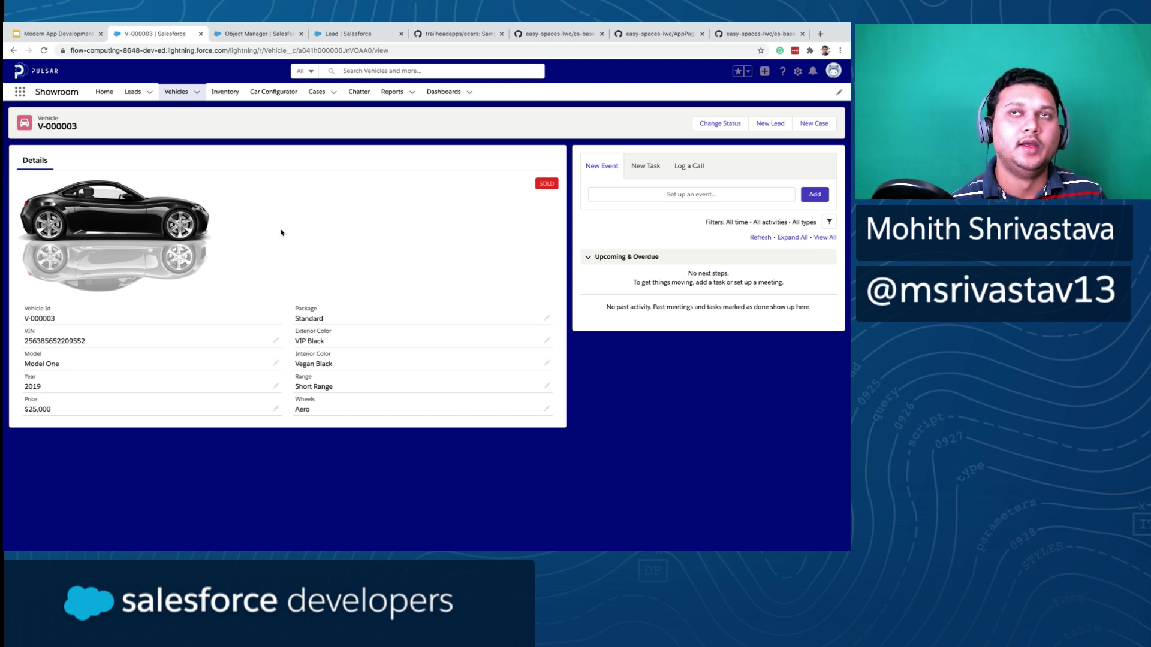
{"action": "left_click", "coordinate": [225, 92]}
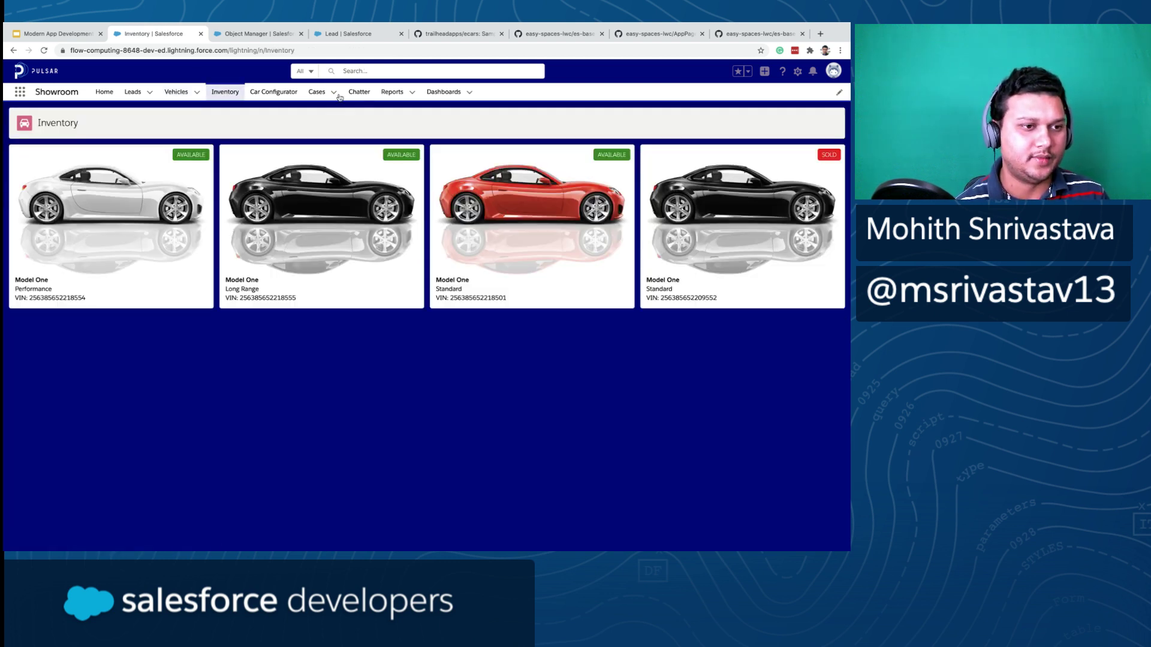
{"action": "left_click", "coordinate": [174, 93]}
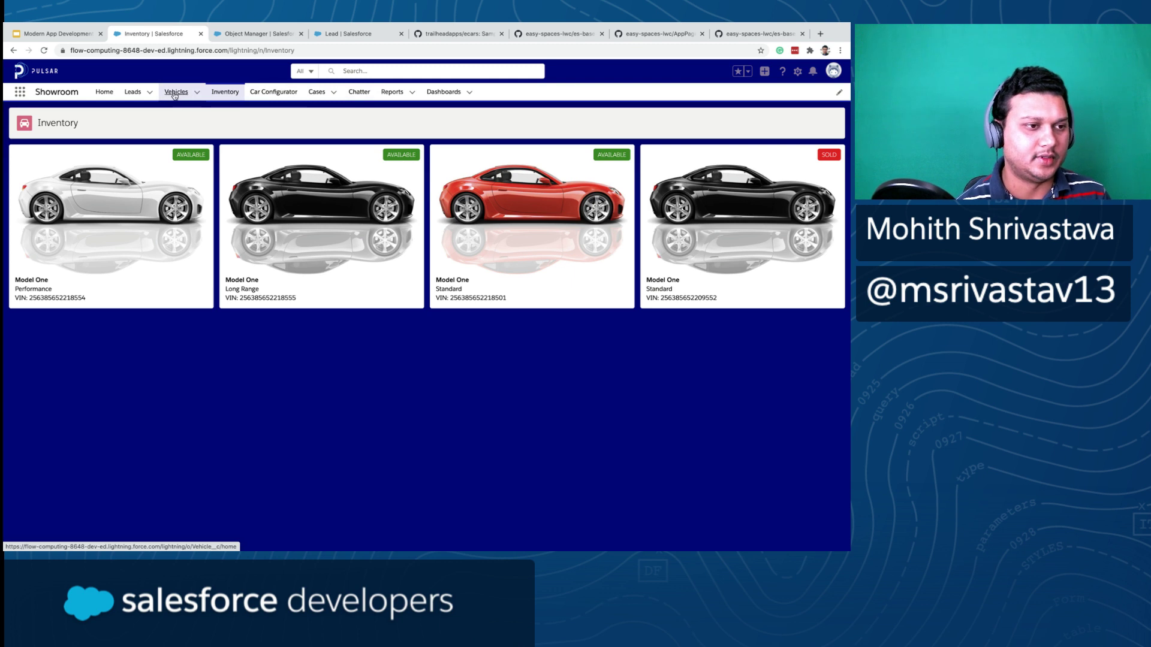
{"action": "left_click", "coordinate": [71, 191]}
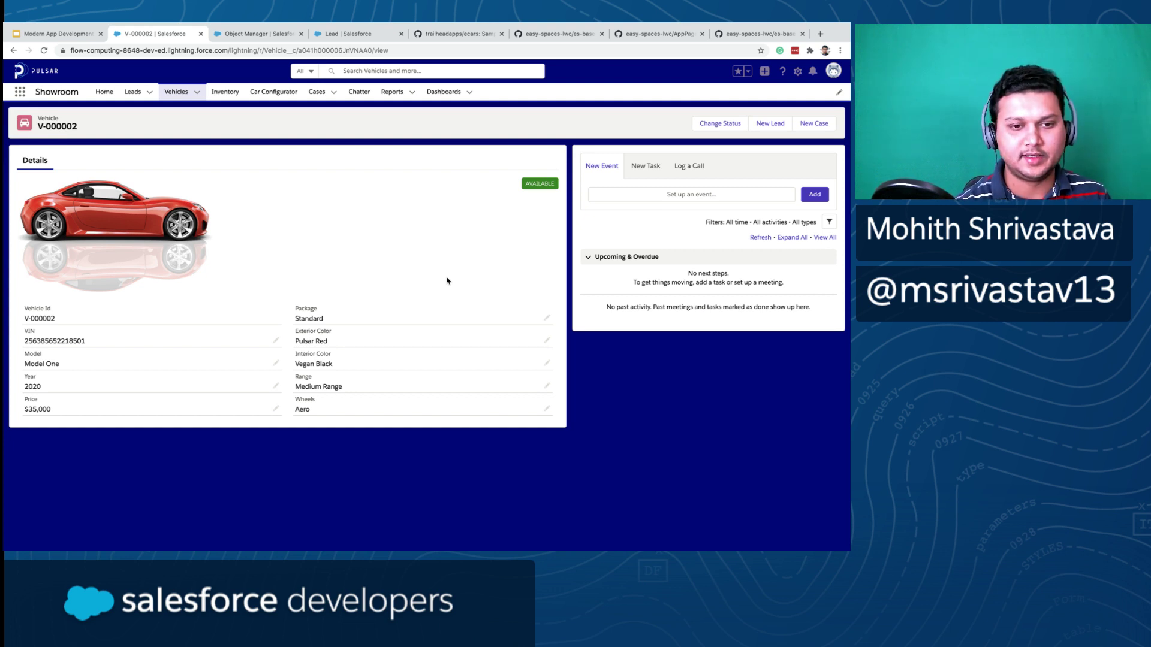
- Review the first recently viewed lead's record page and glance through the open Object Manager and Lead pages
{"action": "left_click", "coordinate": [132, 92]}
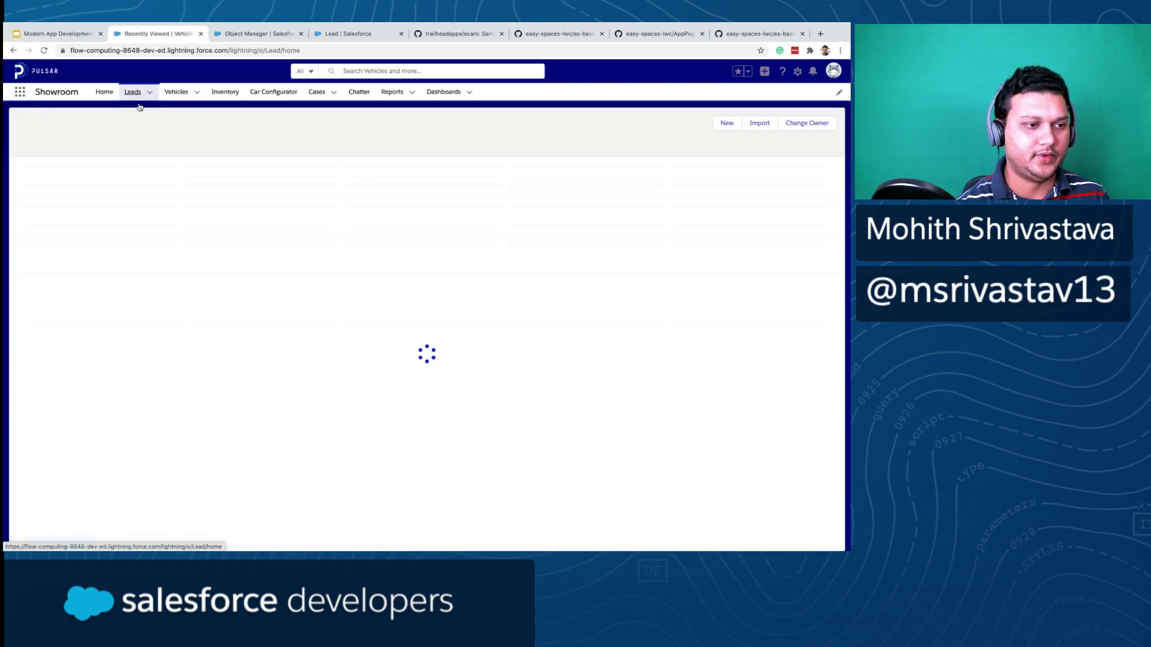
{"action": "left_click", "coordinate": [76, 177]}
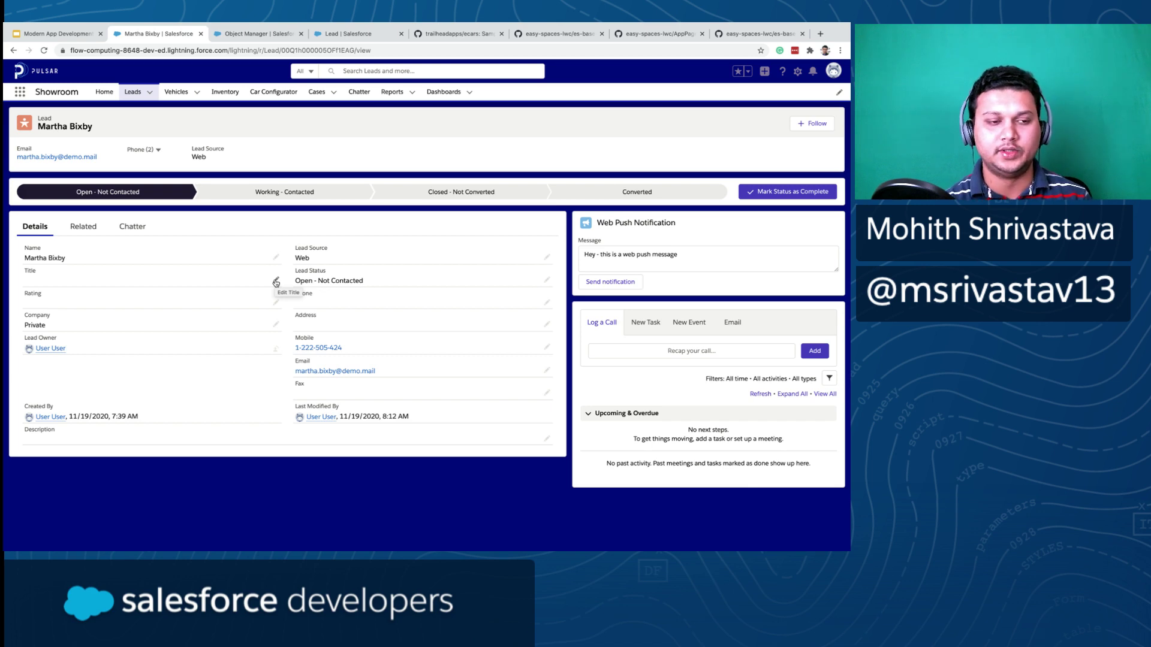
{"action": "left_click", "coordinate": [270, 34]}
{"action": "left_click", "coordinate": [341, 34]}
{"action": "left_click", "coordinate": [258, 35]}
{"action": "left_click", "coordinate": [170, 34]}
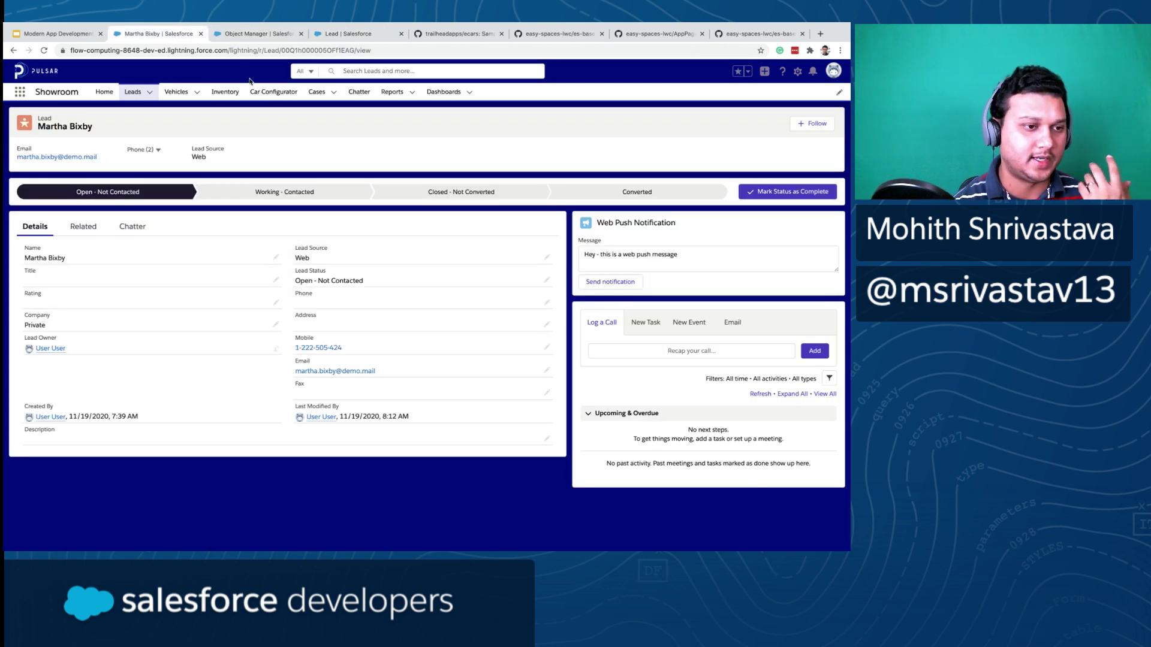
- From the Vehicles list, go to Setup and find and open the Vehicle object in Object Manager
{"action": "left_click", "coordinate": [188, 93]}
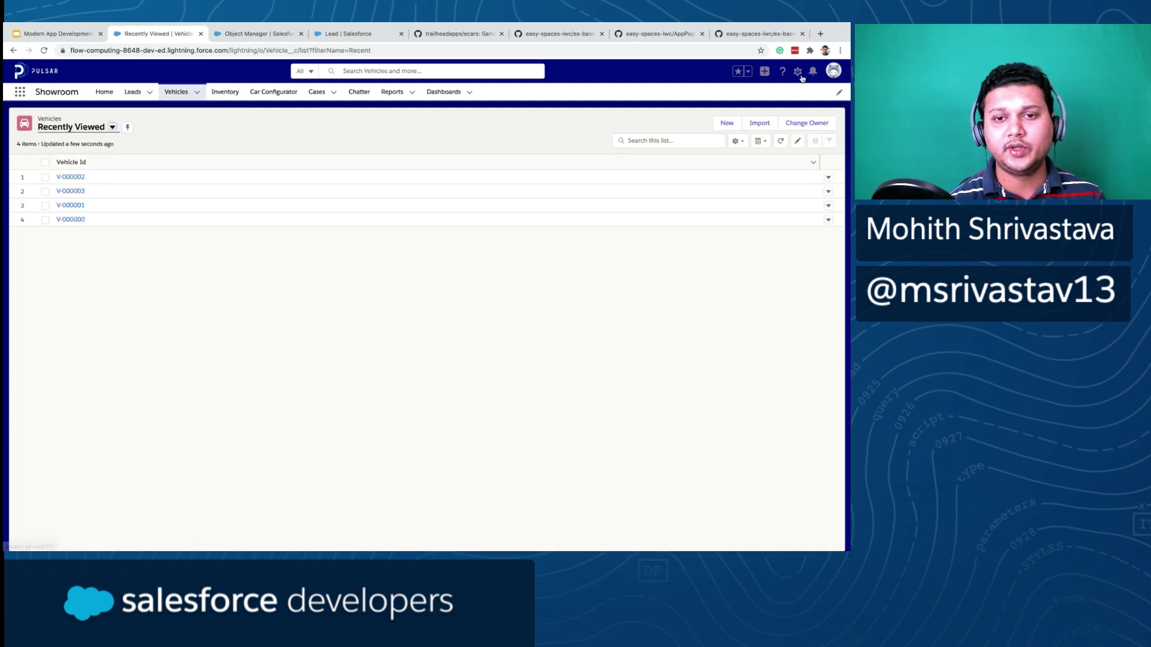
{"action": "left_click", "coordinate": [798, 72]}
{"action": "left_click", "coordinate": [760, 102]}
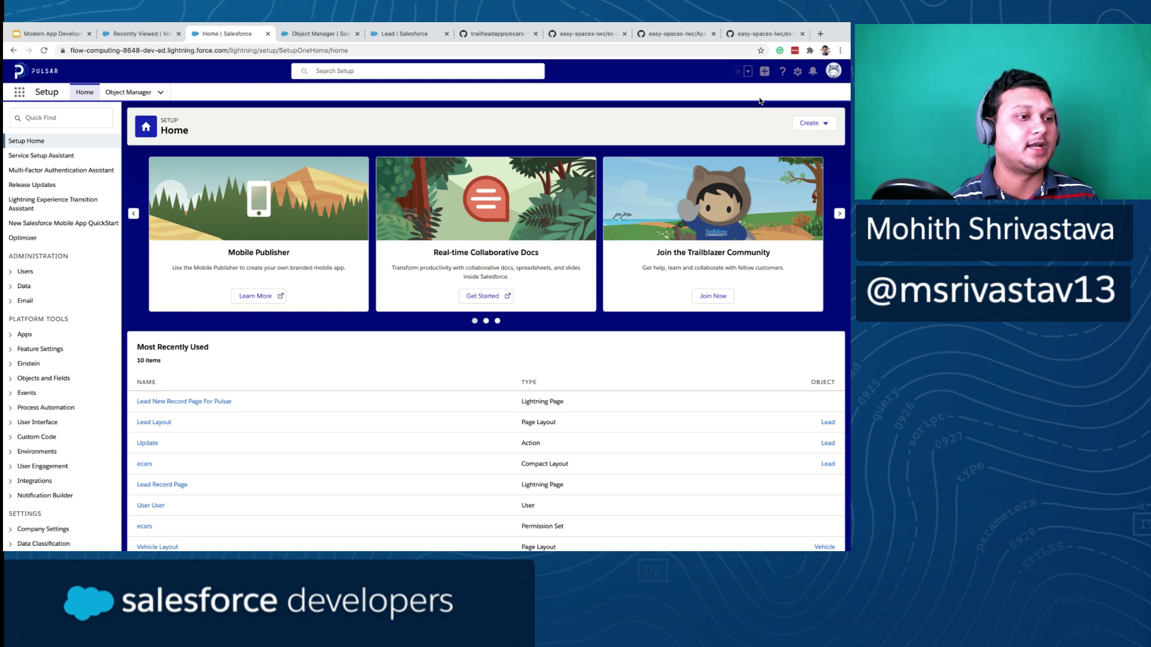
{"action": "left_click", "coordinate": [128, 92]}
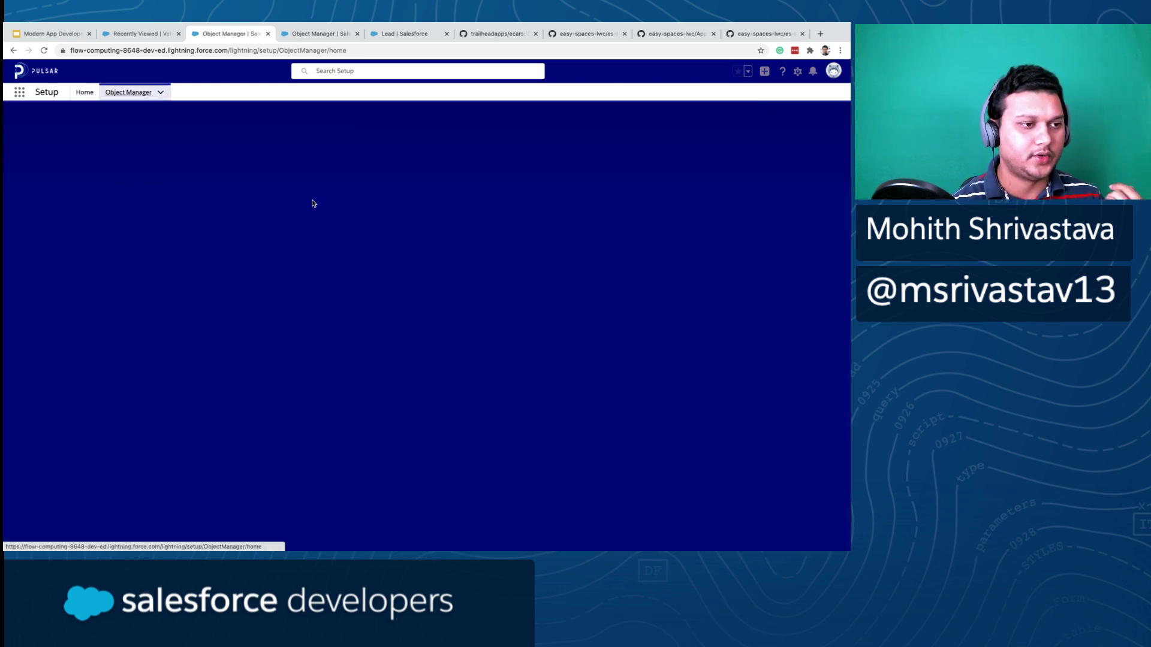
{"action": "left_click", "coordinate": [699, 130]}
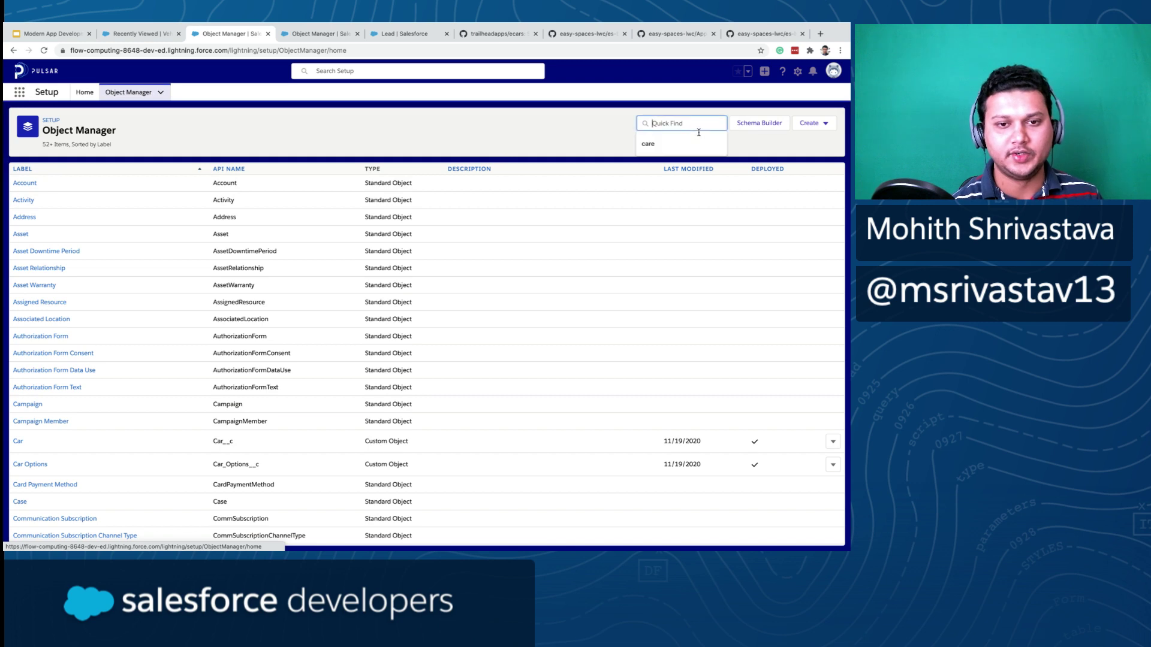
{"action": "type", "text": "Vehic"}
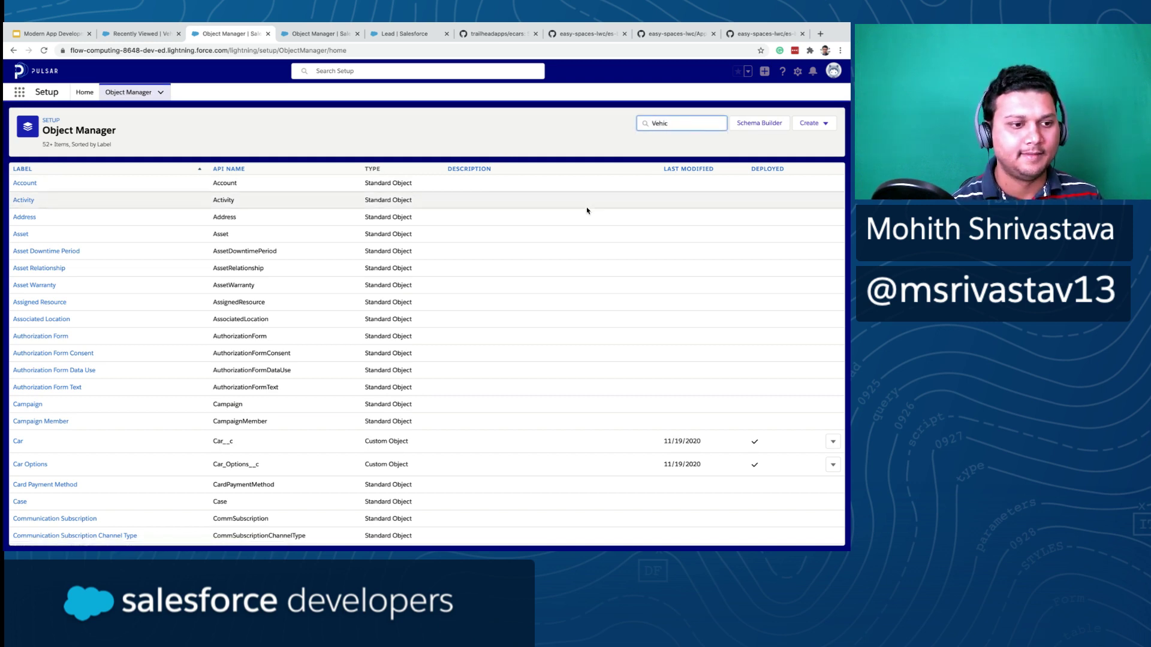
{"action": "left_click", "coordinate": [24, 185]}
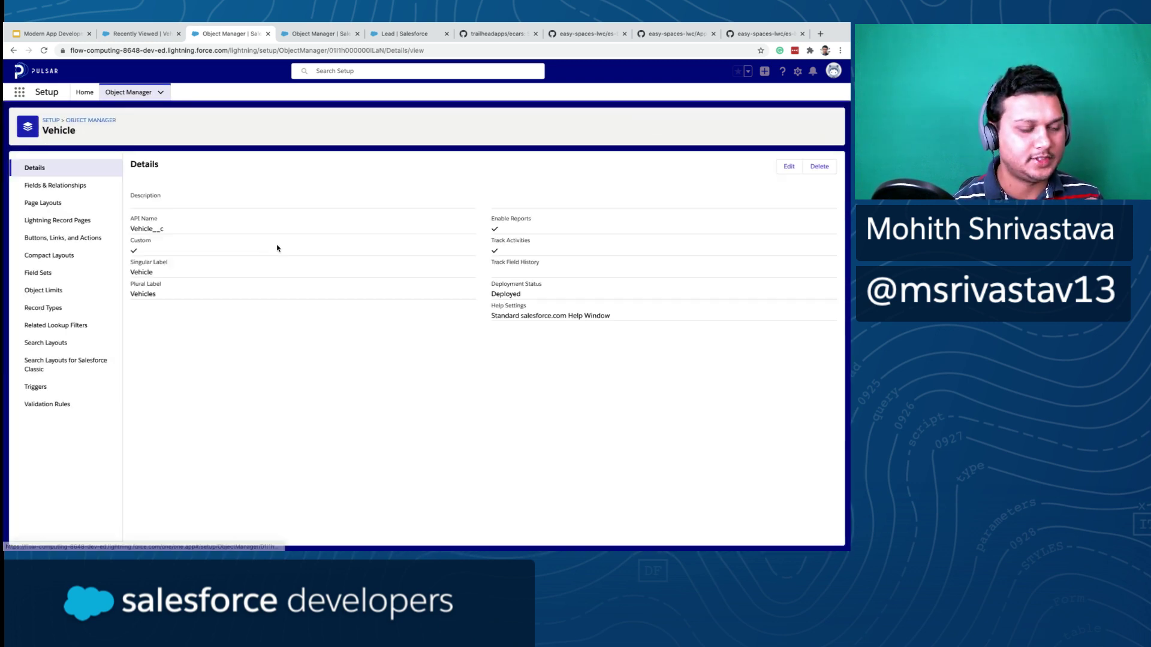
- Open the Vehicle object's Vehicle Record Page for editing in Lightning App Builder
{"action": "left_click", "coordinate": [73, 221]}
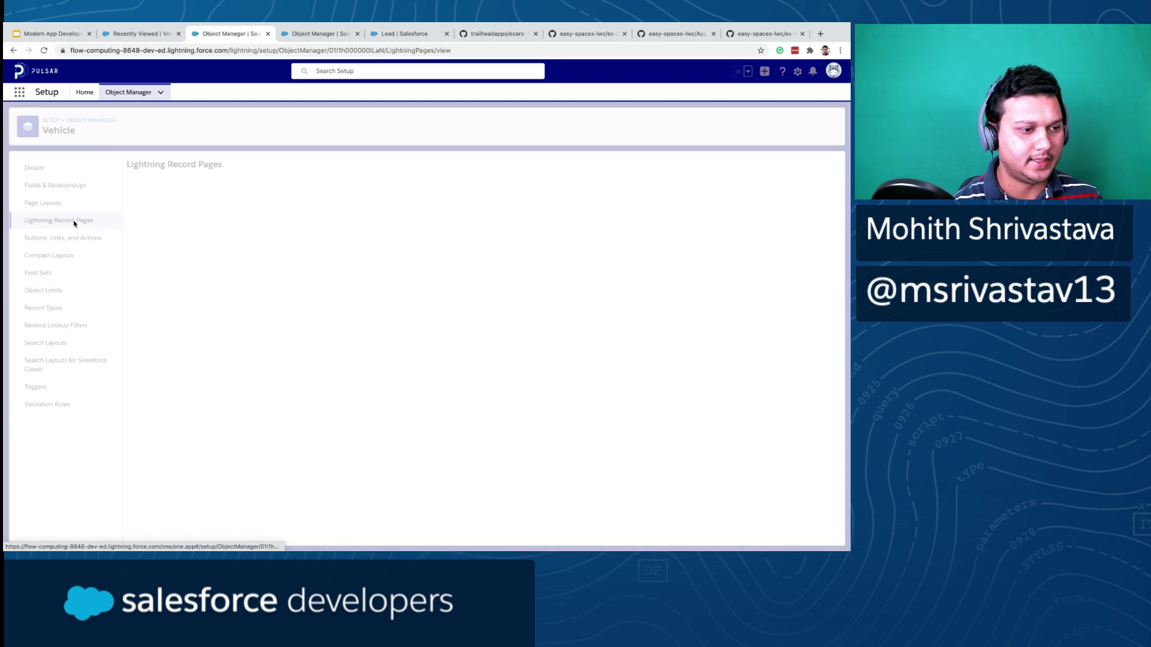
{"action": "left_click", "coordinate": [160, 205]}
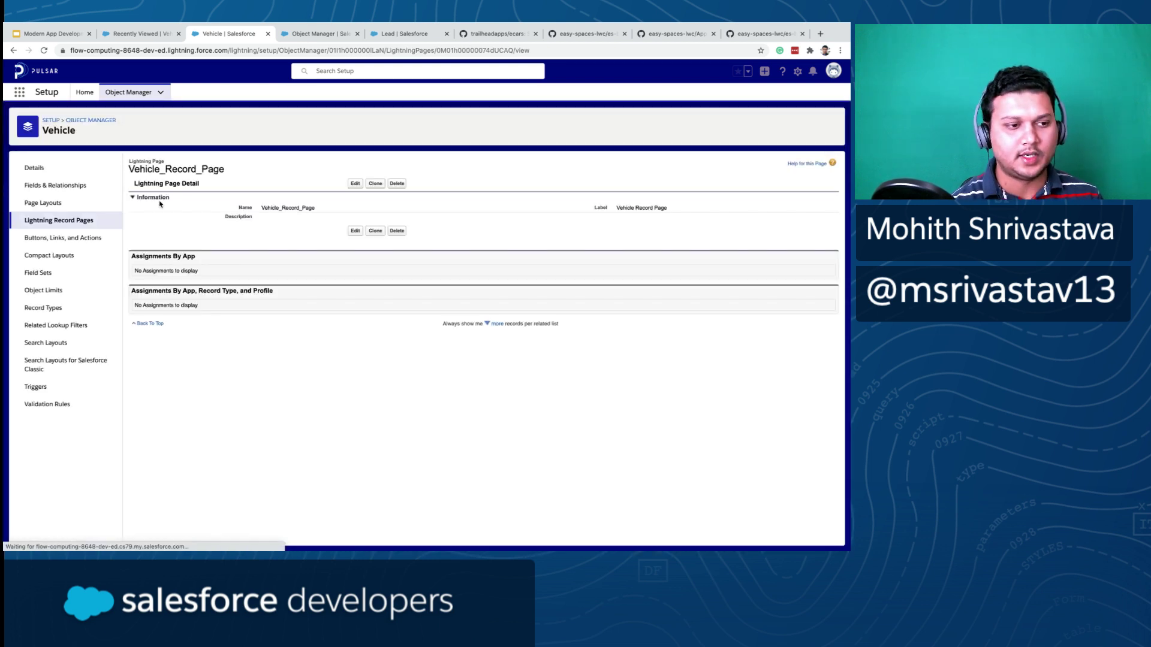
{"action": "left_click", "coordinate": [355, 183]}
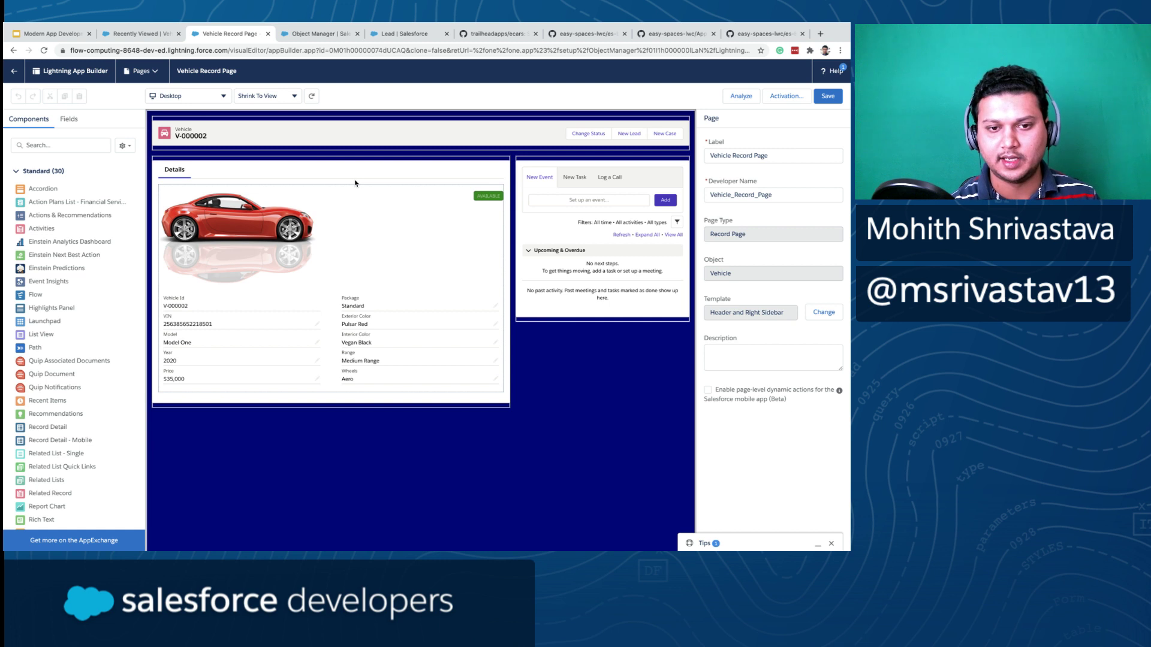
- Upgrade the page's Record Detail component to Dynamic Forms, migrating the Vehicle Layout's fields and sections into an Accordion
{"action": "left_click", "coordinate": [395, 285]}
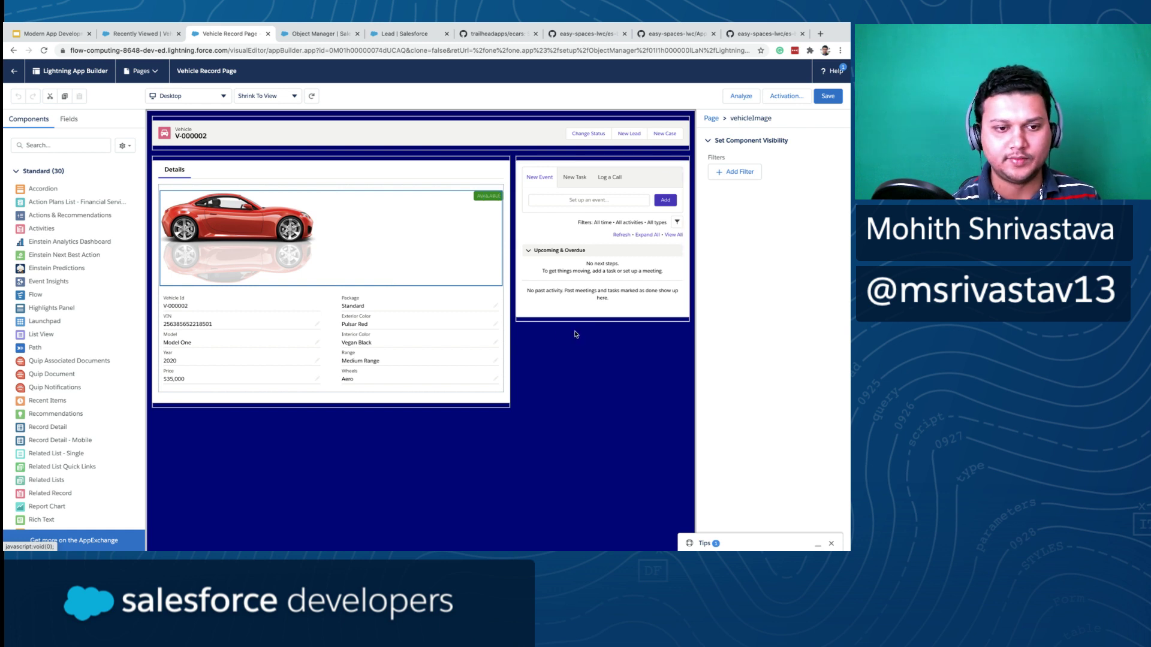
{"action": "left_click", "coordinate": [438, 293]}
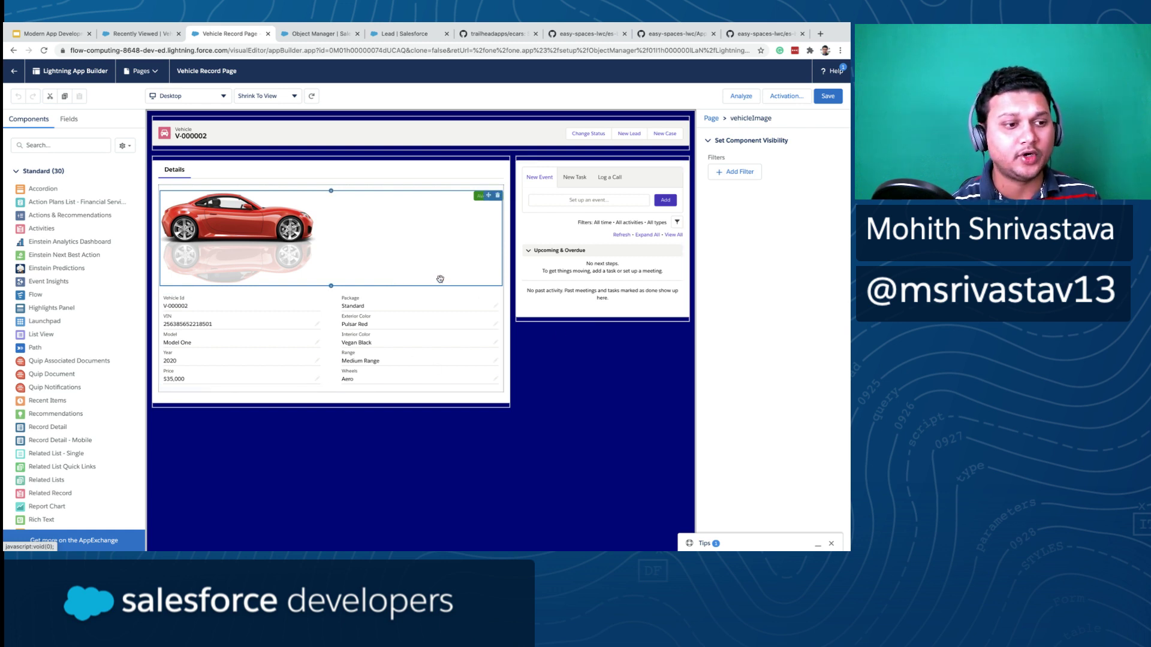
{"action": "left_click", "coordinate": [429, 367]}
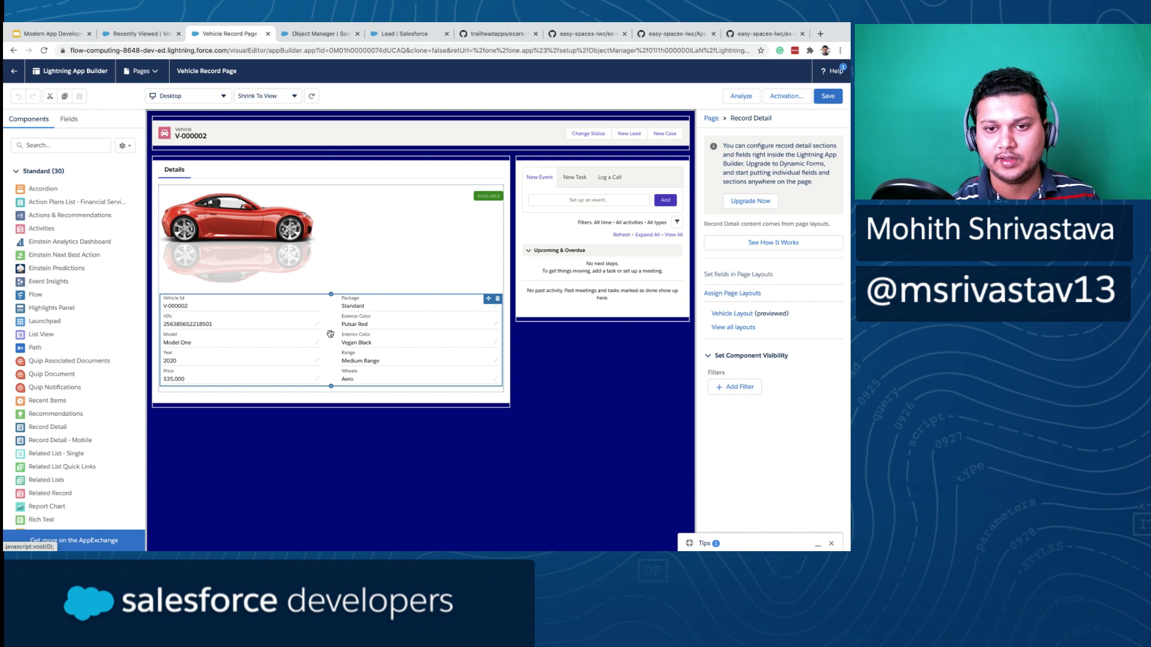
{"action": "left_click", "coordinate": [759, 207]}
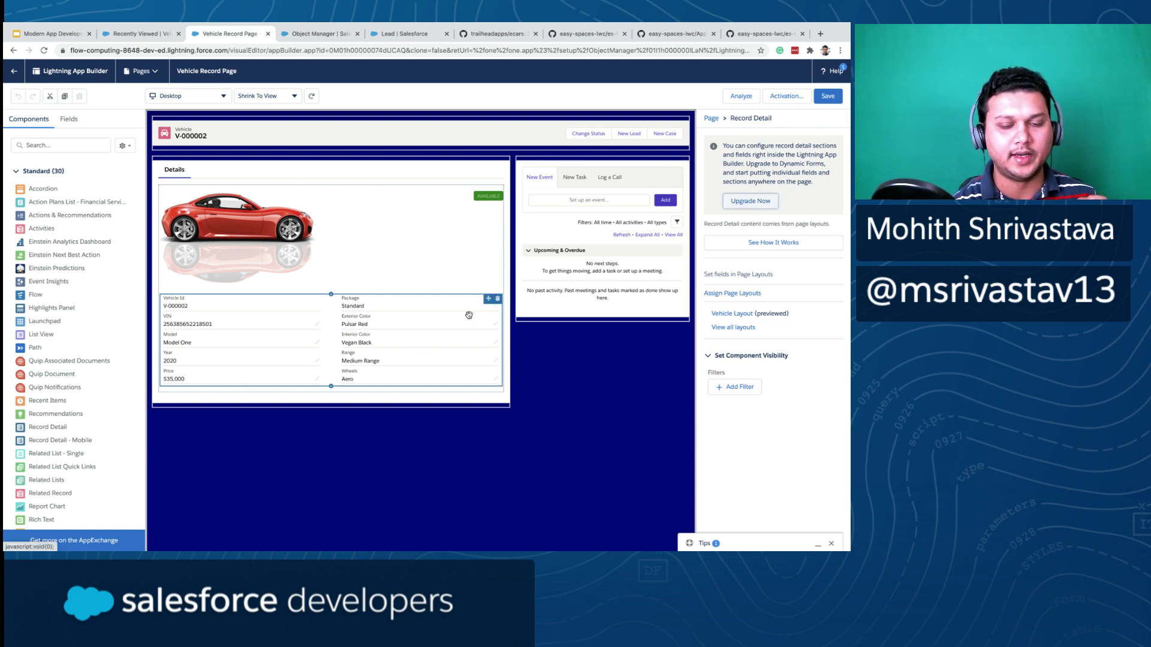
{"action": "left_click", "coordinate": [753, 202]}
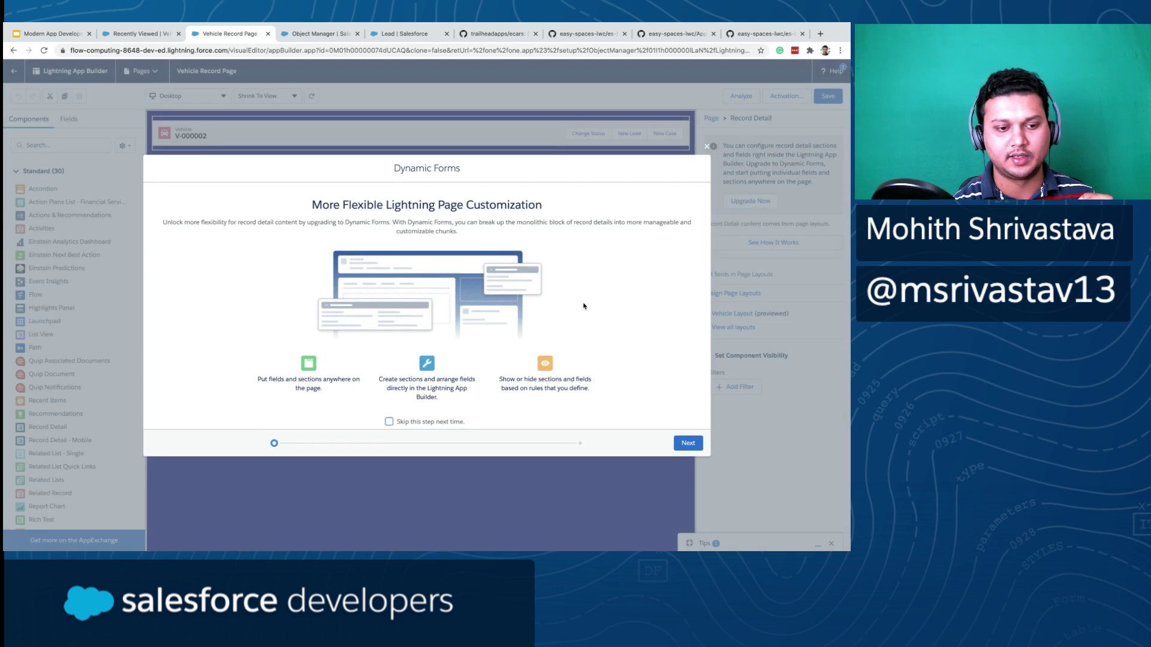
{"action": "left_click", "coordinate": [689, 449]}
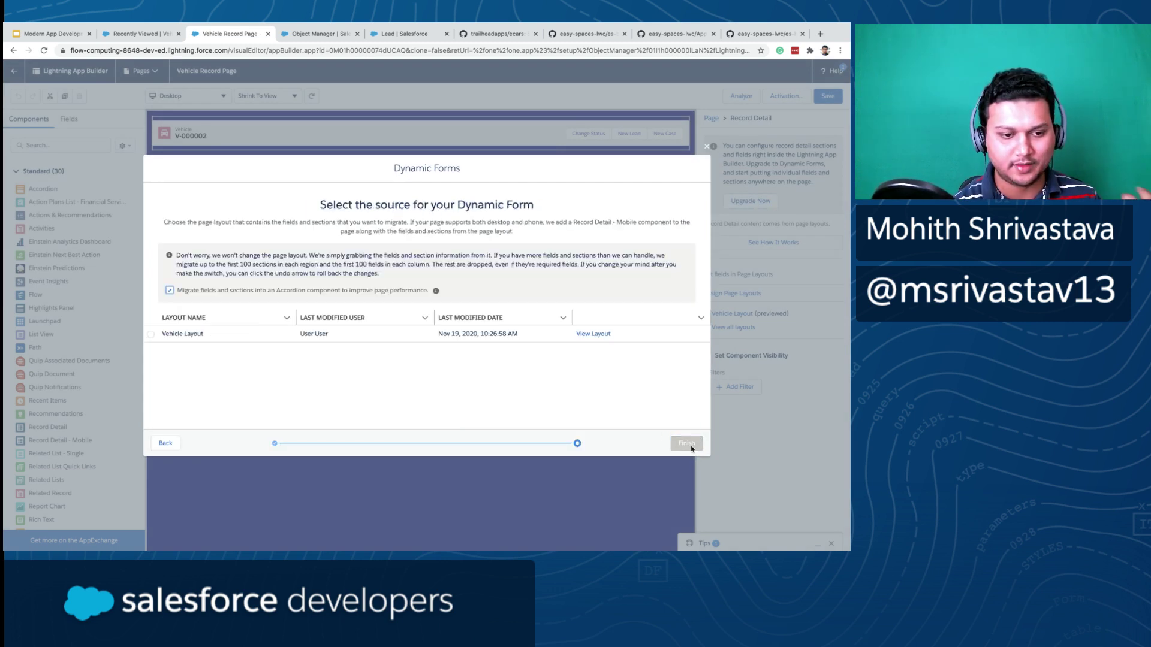
{"action": "left_click", "coordinate": [151, 334]}
{"action": "left_click", "coordinate": [682, 442]}
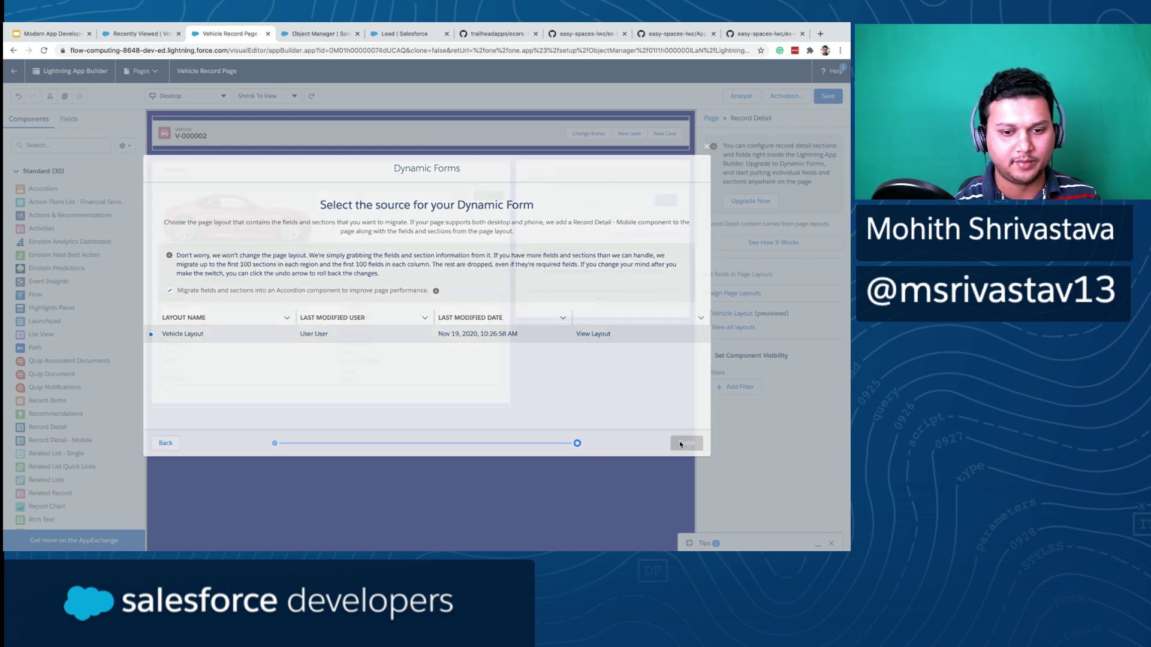
- Examine the Vehicle Id field's UI behavior and visibility settings, and view the fields available for the Vehicle page
{"action": "scroll", "coordinate": [386, 423], "scroll_direction": "down", "scroll_amount": 1}
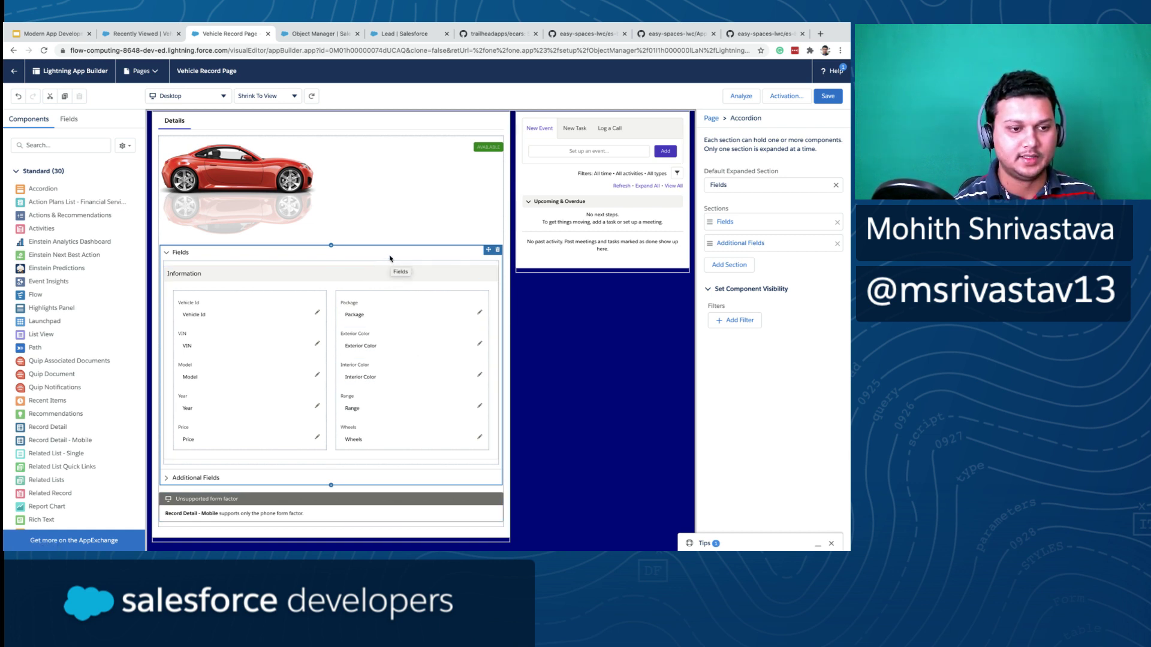
{"action": "left_click", "coordinate": [297, 322]}
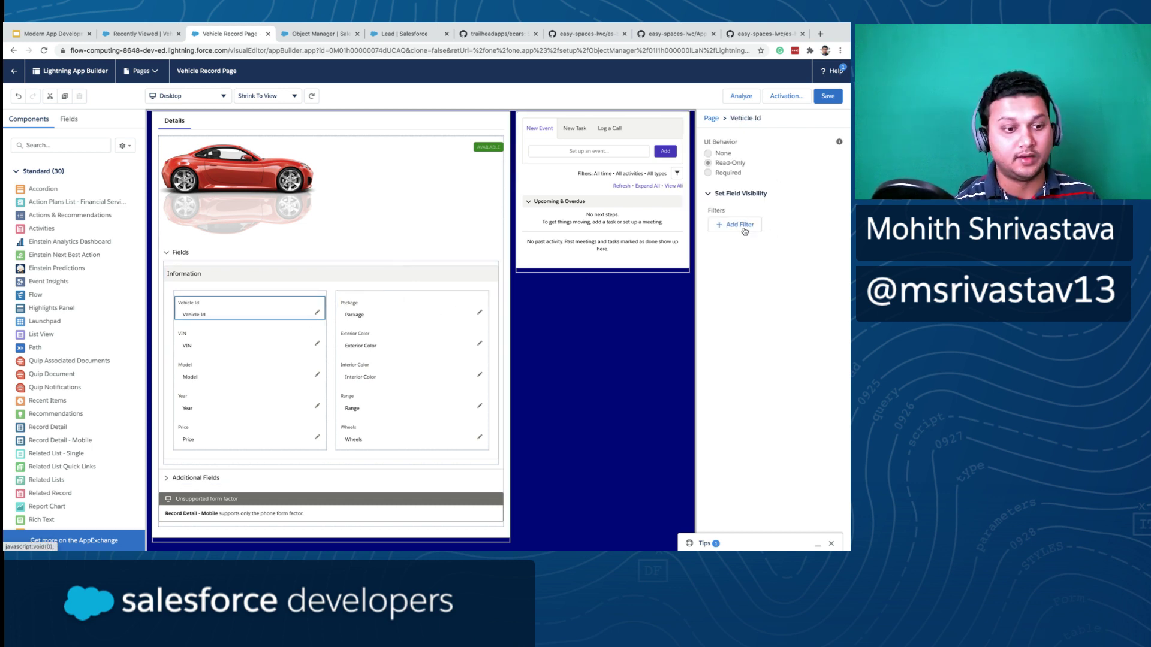
{"action": "left_click", "coordinate": [75, 119]}
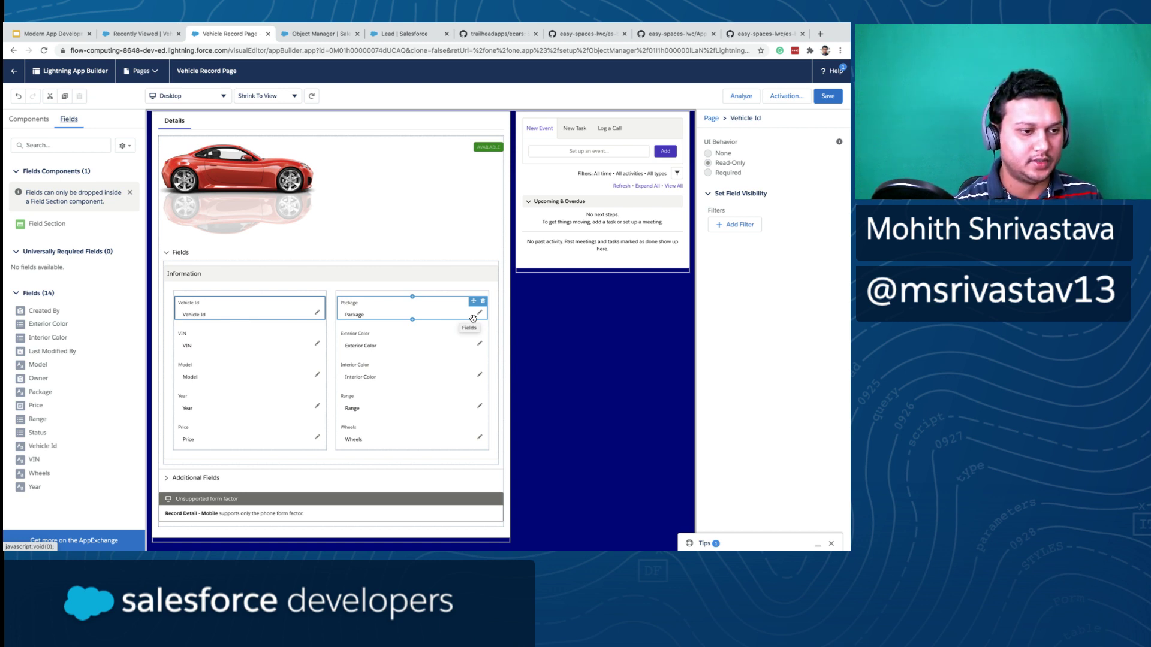
- Select the accordion below the car image and look through the label choices for its Additional Fields section
{"action": "left_click", "coordinate": [168, 255]}
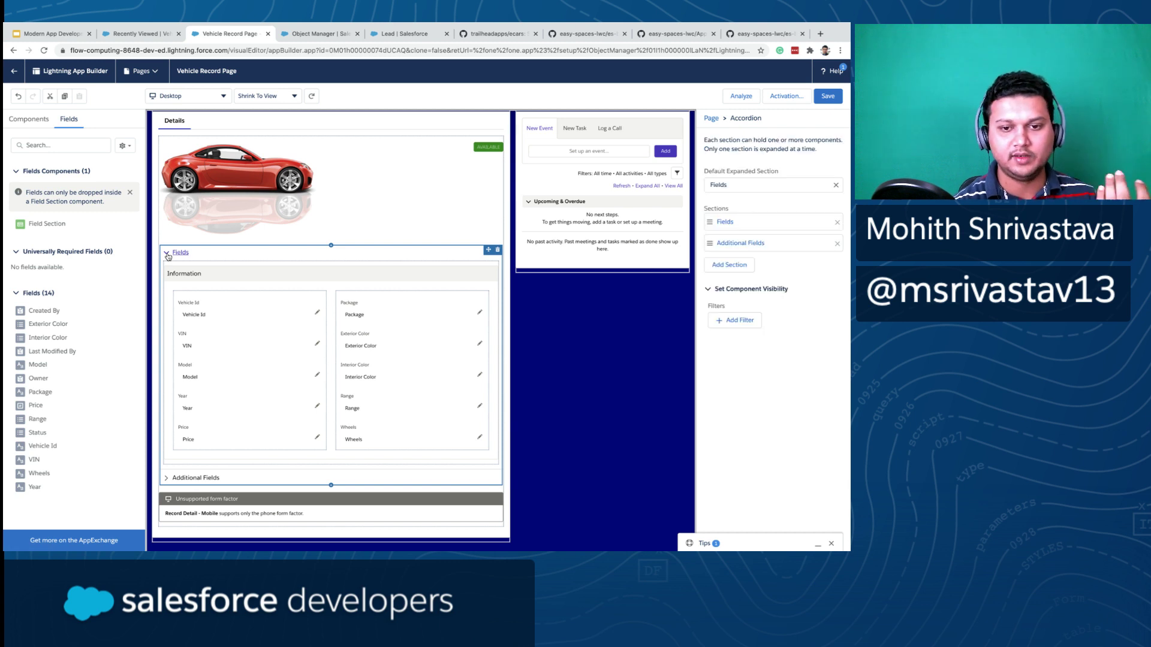
{"action": "left_click", "coordinate": [741, 243]}
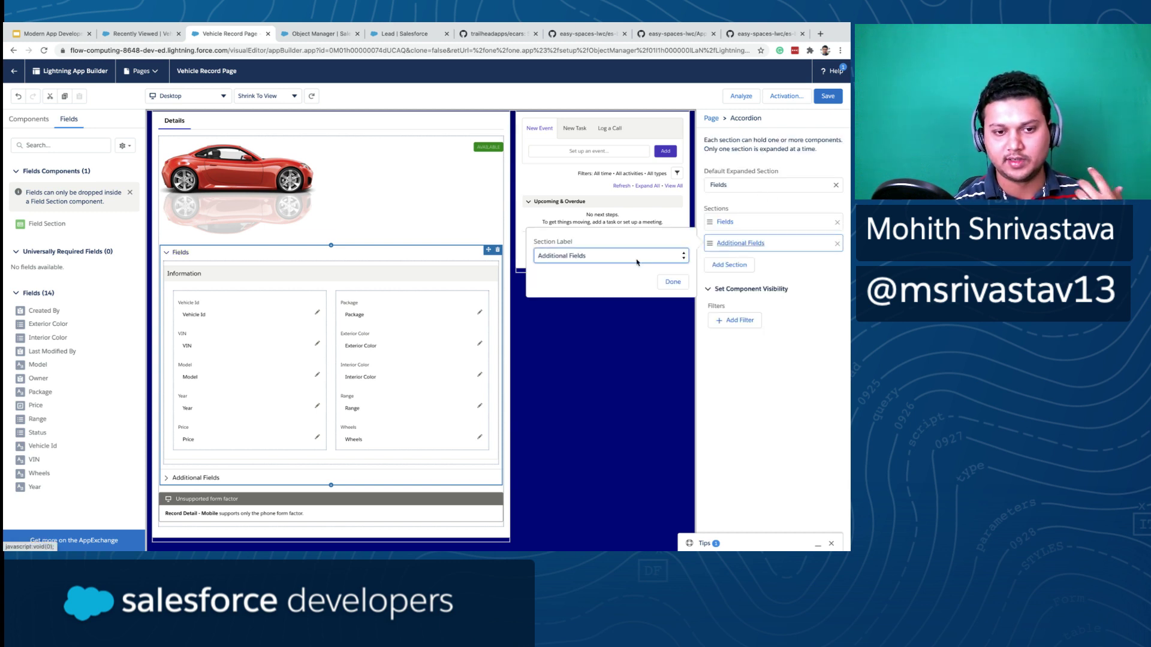
{"action": "left_click", "coordinate": [613, 256]}
{"action": "left_click", "coordinate": [613, 256]}
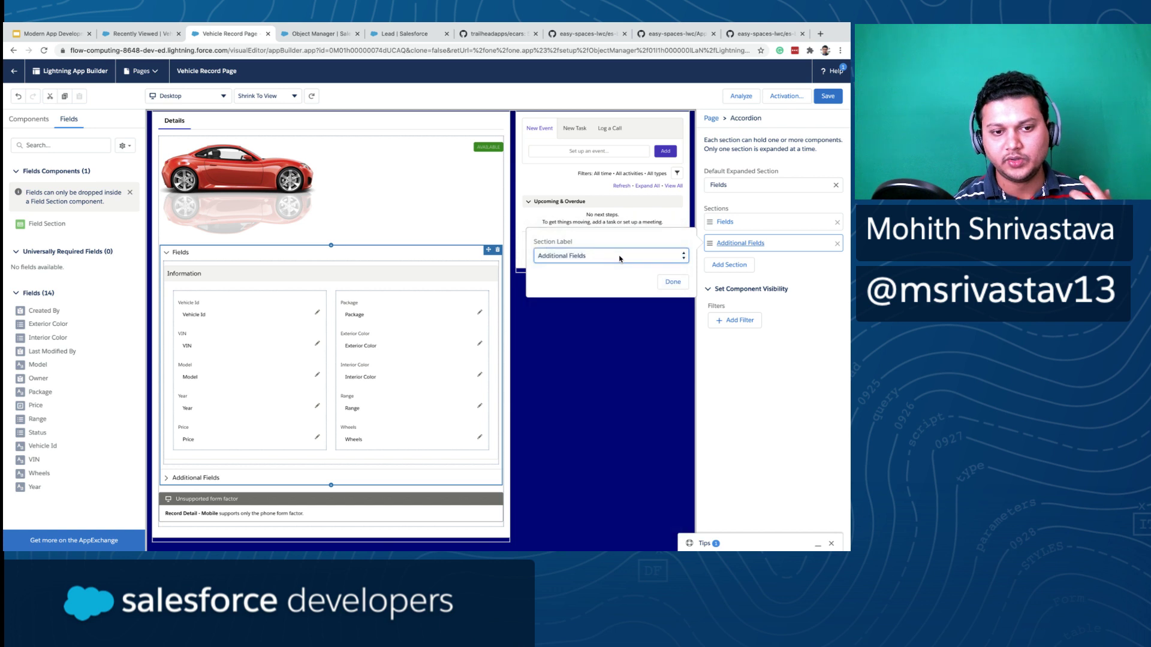
{"action": "left_click", "coordinate": [726, 247]}
{"action": "left_click", "coordinate": [643, 254]}
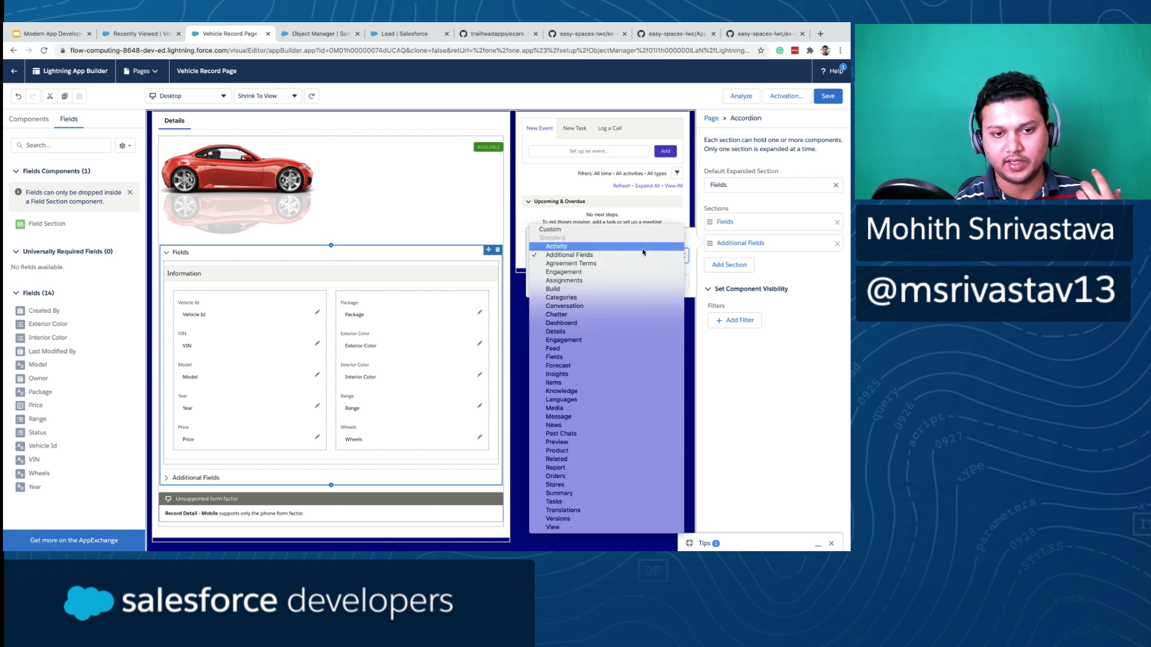
- Add two more sections to the accordion
{"action": "left_click", "coordinate": [775, 265]}
{"action": "left_click", "coordinate": [735, 264]}
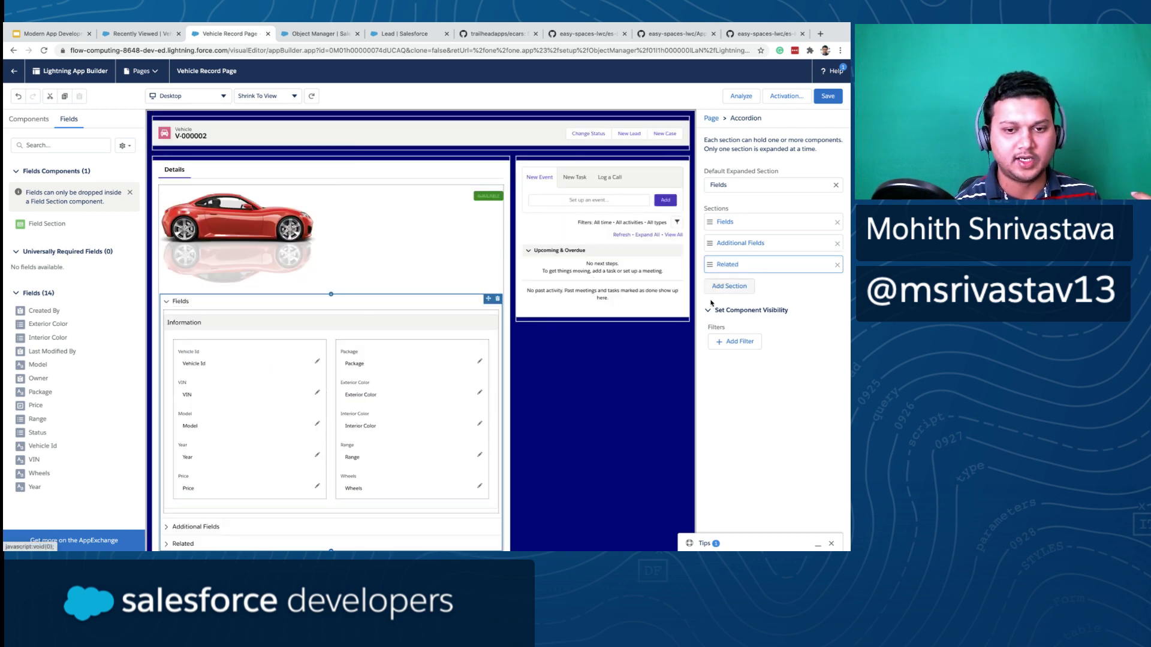
{"action": "scroll", "coordinate": [387, 449], "scroll_direction": "down", "scroll_amount": 1}
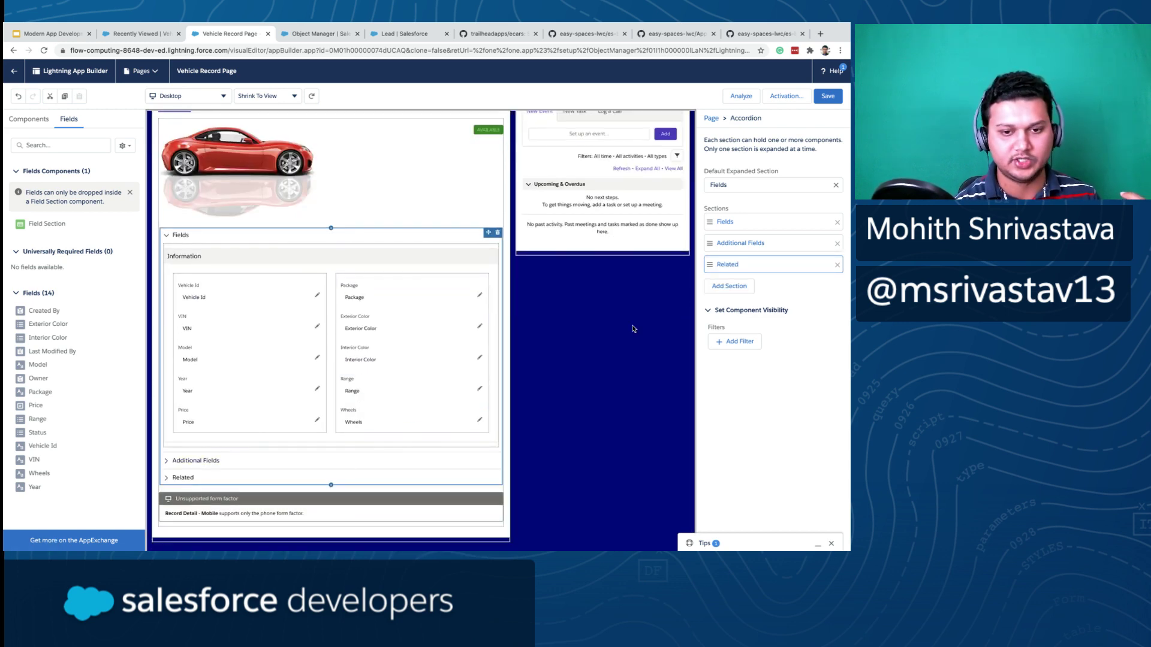
{"action": "left_click", "coordinate": [729, 287]}
{"action": "scroll", "coordinate": [457, 390], "scroll_direction": "down", "scroll_amount": 1}
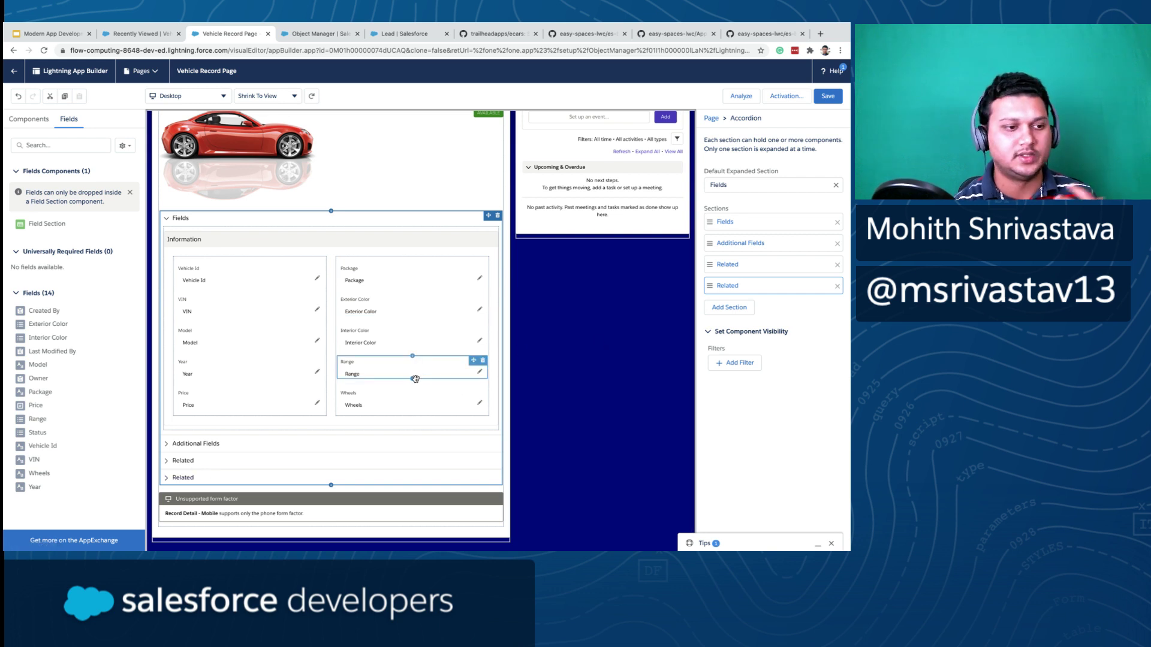
{"action": "scroll", "coordinate": [411, 377], "scroll_direction": "up", "scroll_amount": 1}
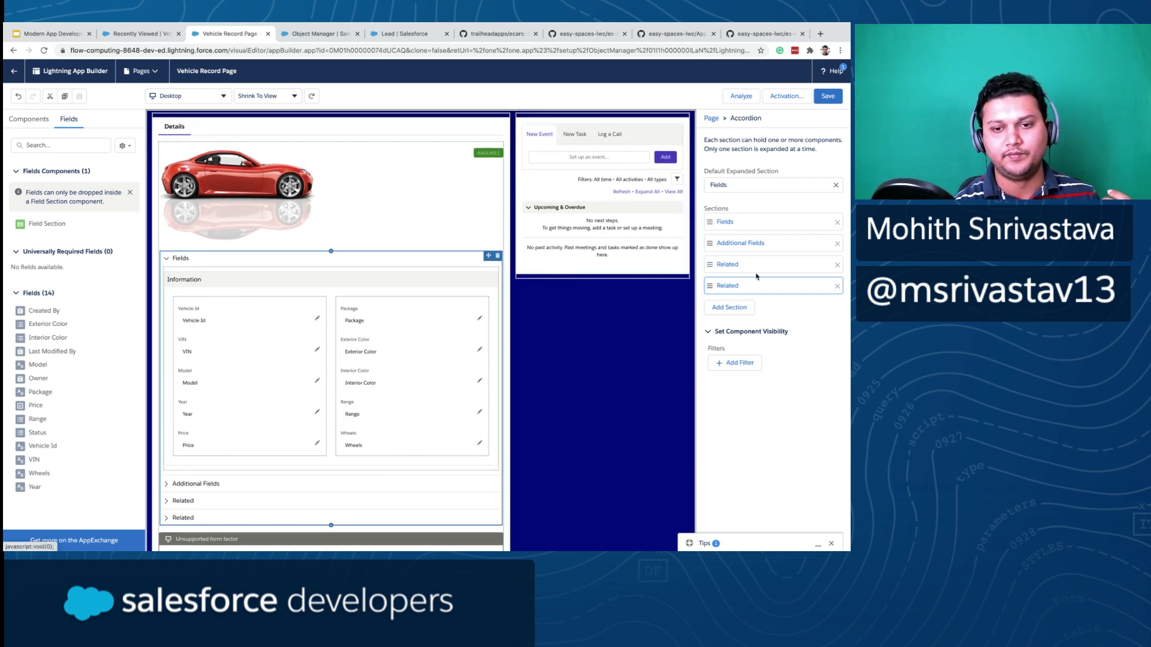
- Delete both Related sections and the Additional Fields section from the accordion
{"action": "left_click", "coordinate": [837, 286]}
{"action": "left_click", "coordinate": [837, 265]}
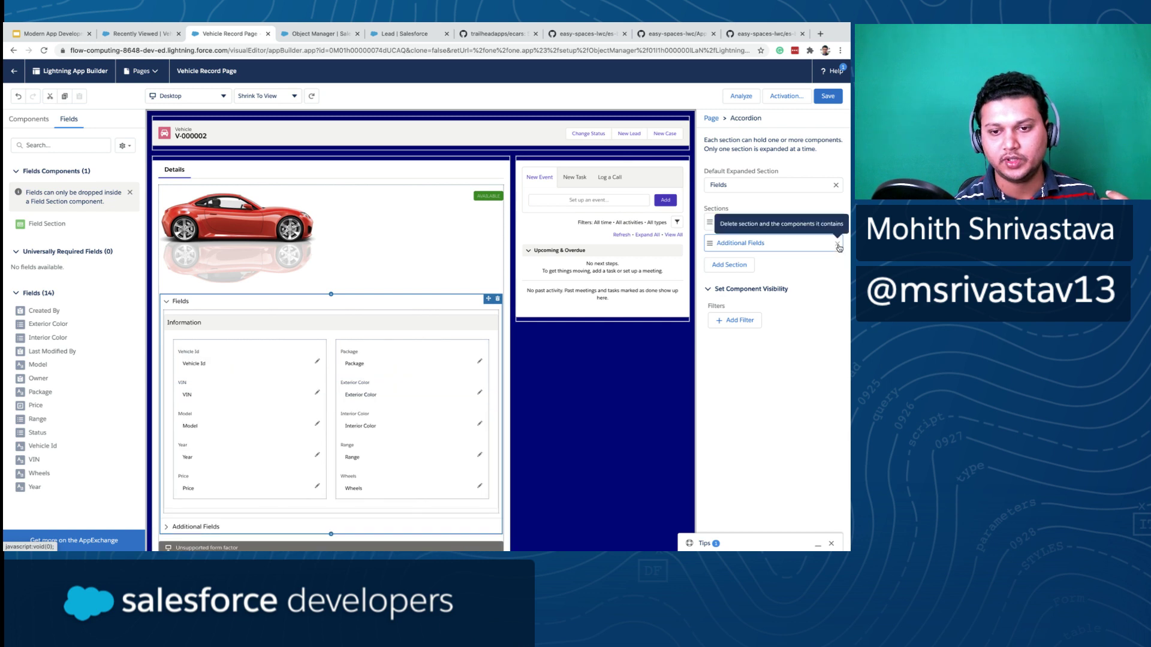
{"action": "left_click", "coordinate": [837, 243]}
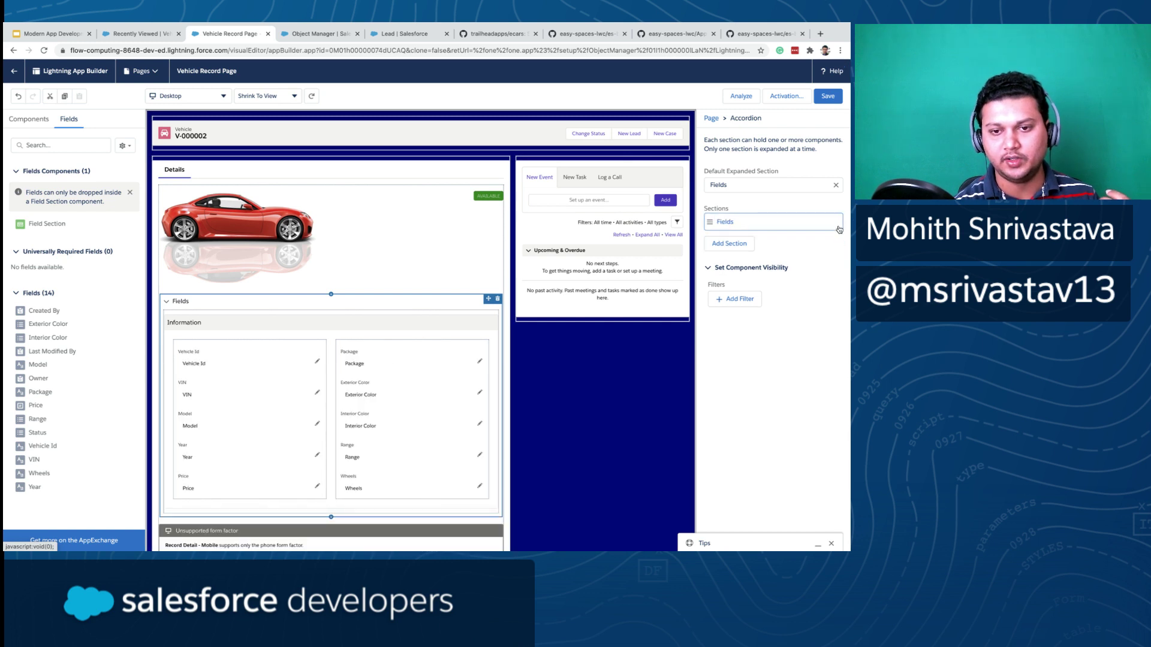
- Add a visibility filter to the Package field with Exterior Color Equal Pearl White
{"action": "left_click", "coordinate": [372, 365]}
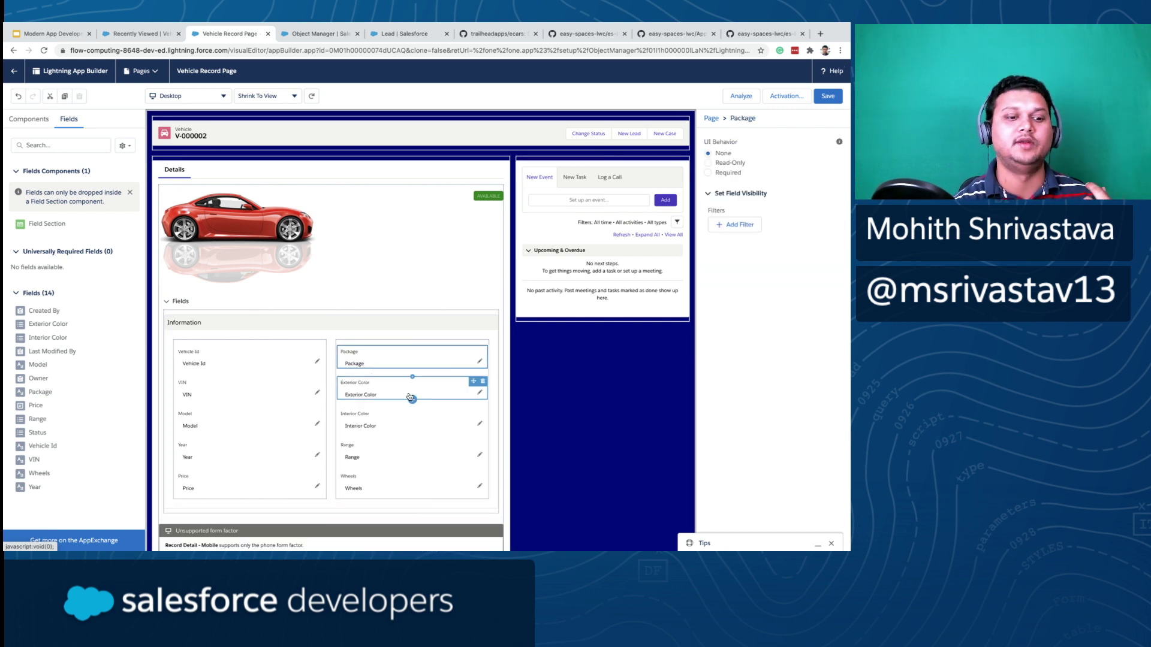
{"action": "left_click", "coordinate": [741, 229]}
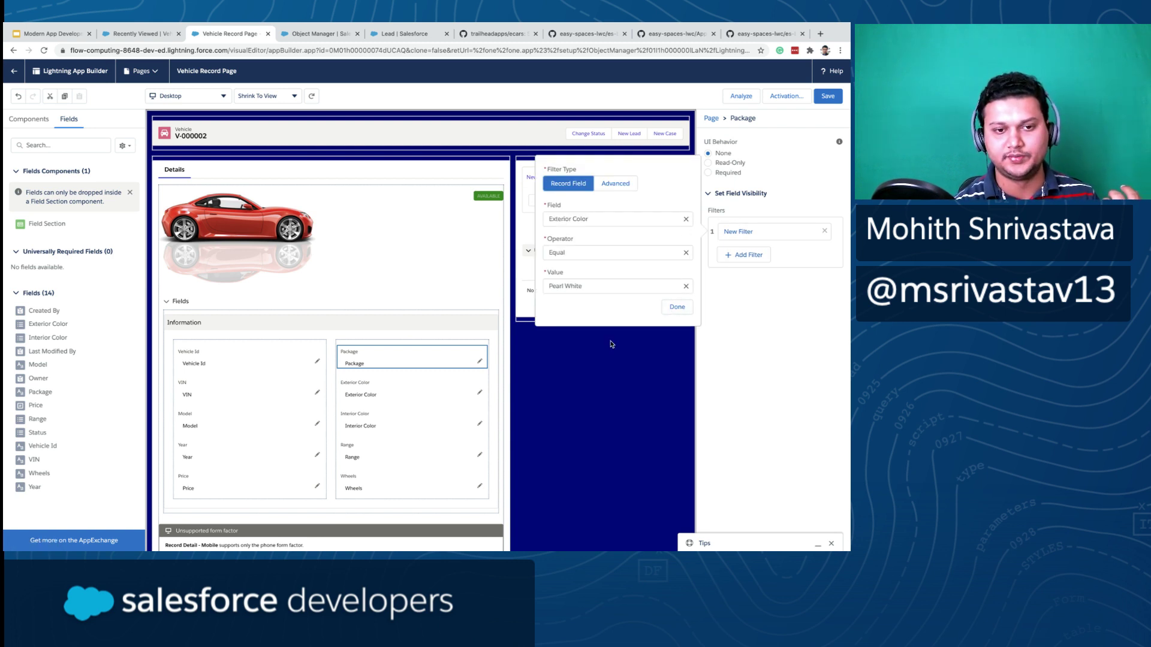
{"action": "left_click", "coordinate": [677, 307]}
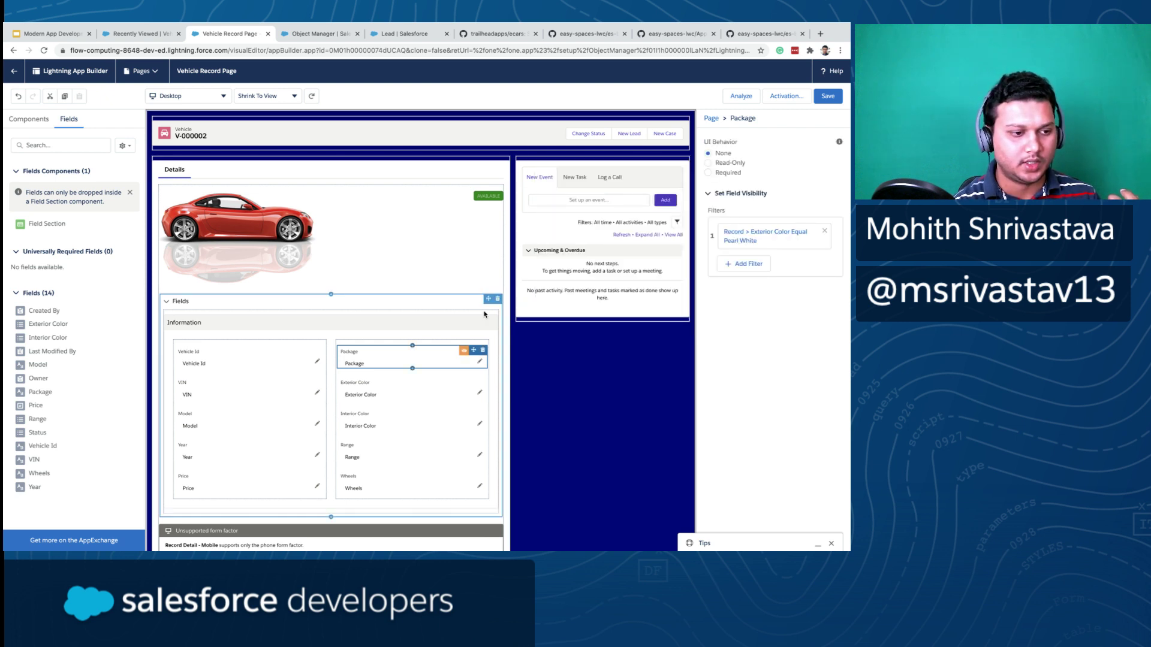
- Try Vehicle Details and Vehicle Info as the accordion's default expanded section, and restore it to Fields
{"action": "left_click", "coordinate": [345, 303]}
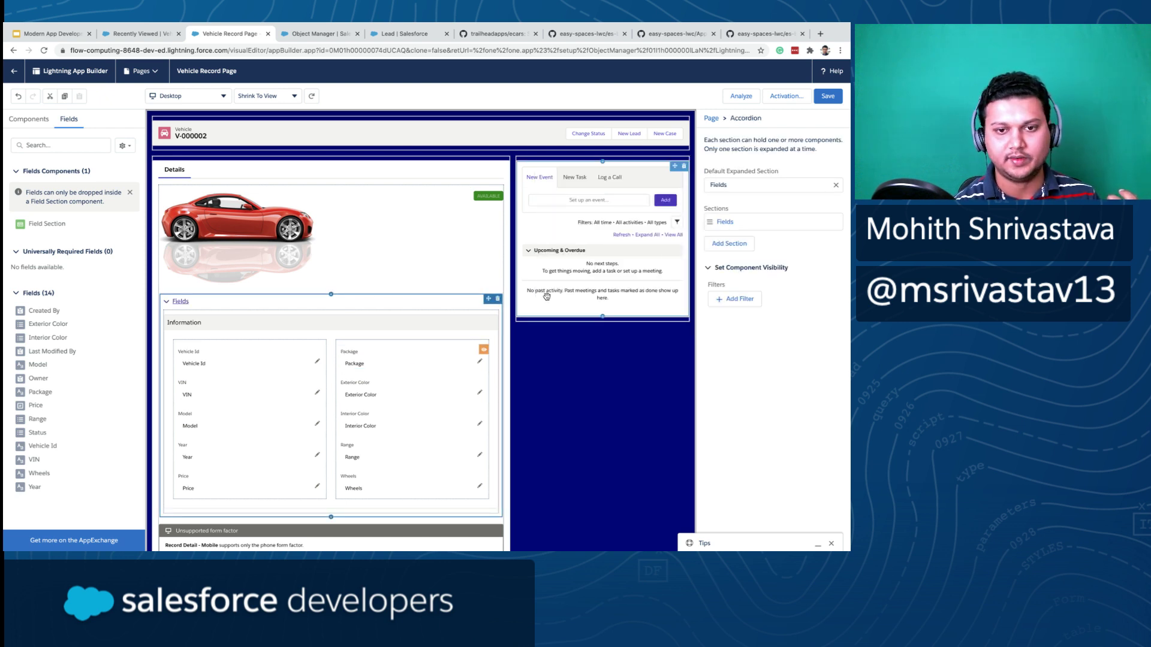
{"action": "left_click", "coordinate": [743, 186]}
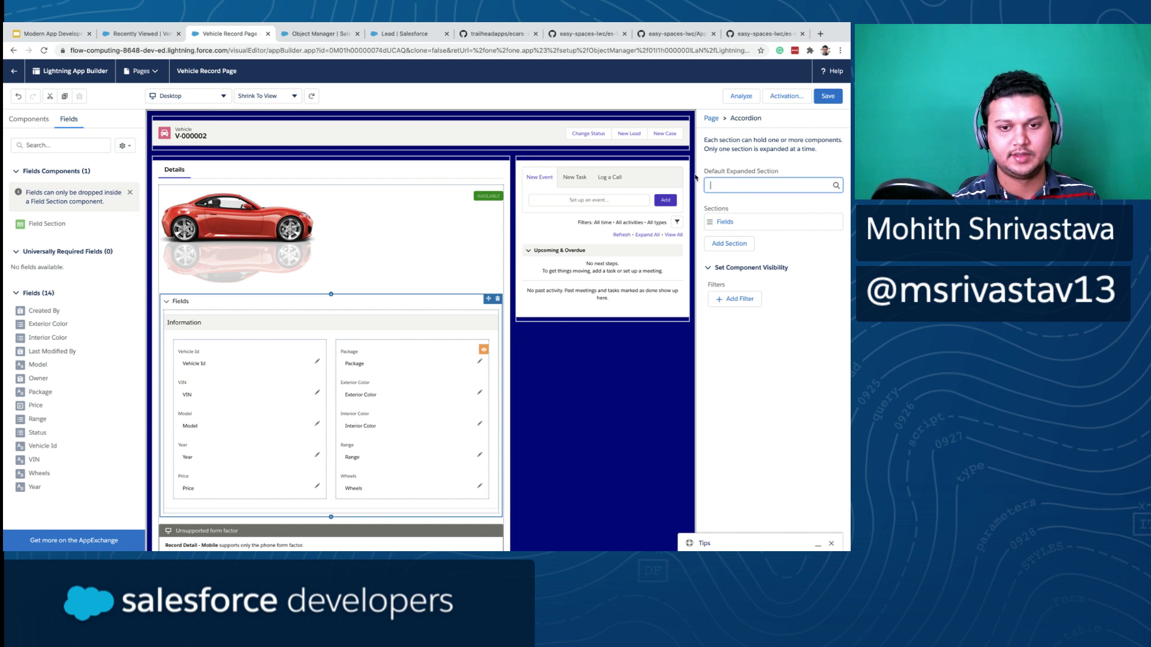
{"action": "type", "text": "V"}
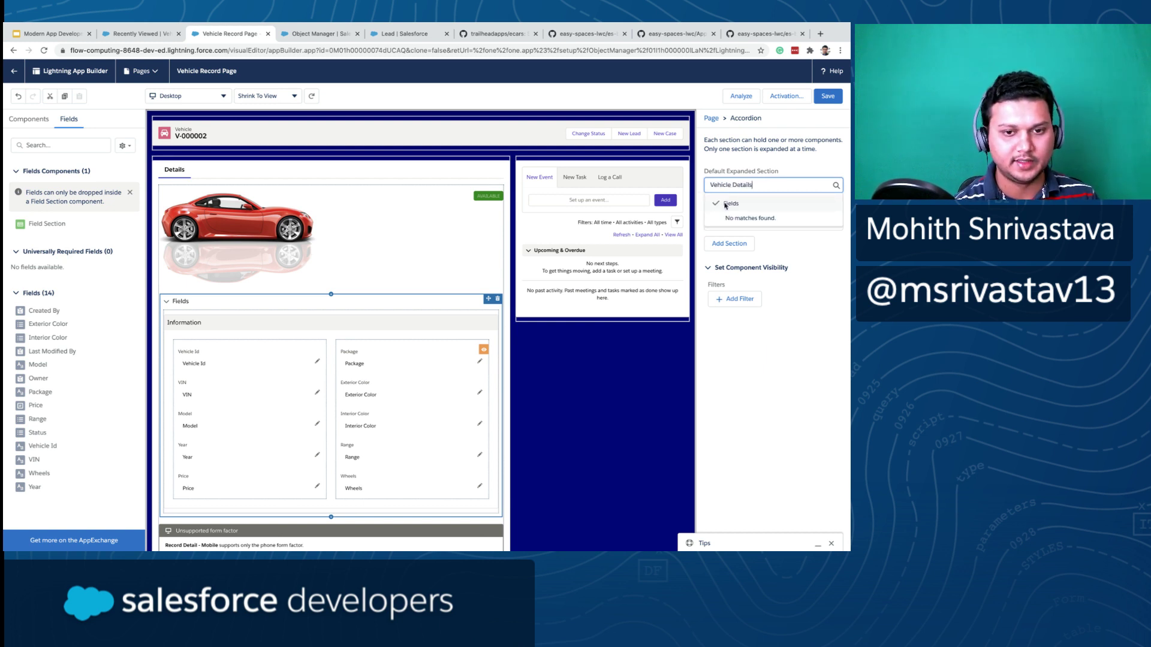
{"action": "type", "text": "ehicle Details"}
{"action": "key", "text": "BackSpace"}
{"action": "key", "text": "BackSpace"}
{"action": "key", "text": "BackSpace"}
{"action": "key", "text": "BackSpace"}
{"action": "key", "text": "BackSpace"}
{"action": "key", "text": "BackSpace"}
{"action": "key", "text": "BackSpace"}
{"action": "type", "text": "In"}
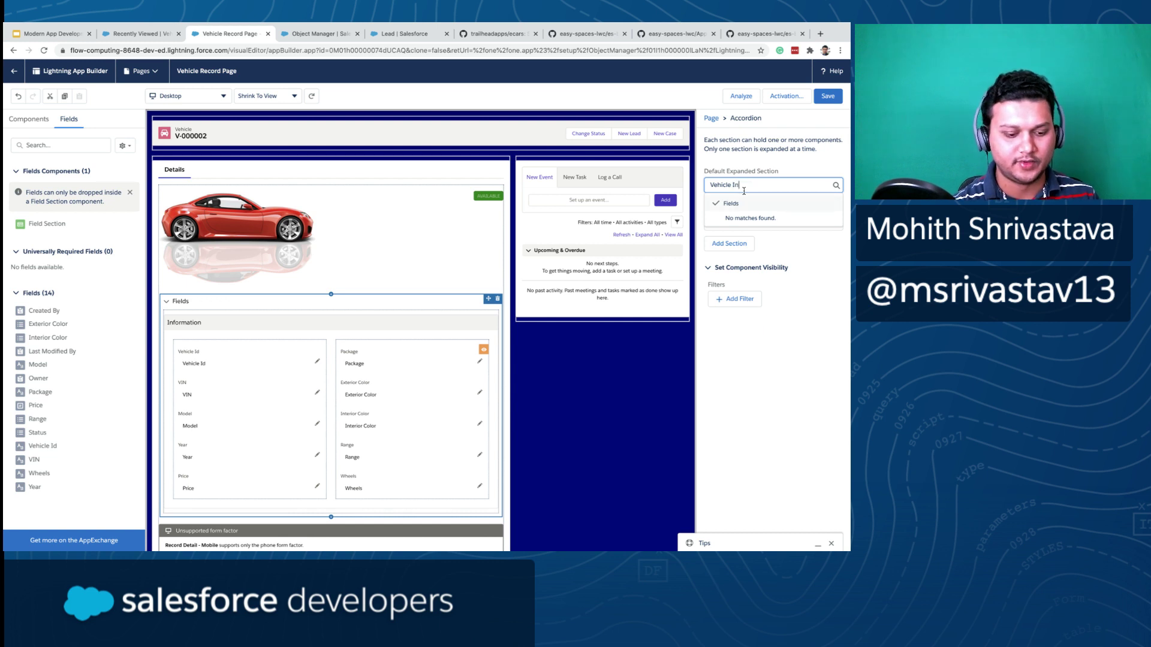
{"action": "type", "text": "fo"}
{"action": "key", "text": "ctrl+a"}
{"action": "key", "text": "BackSpace"}
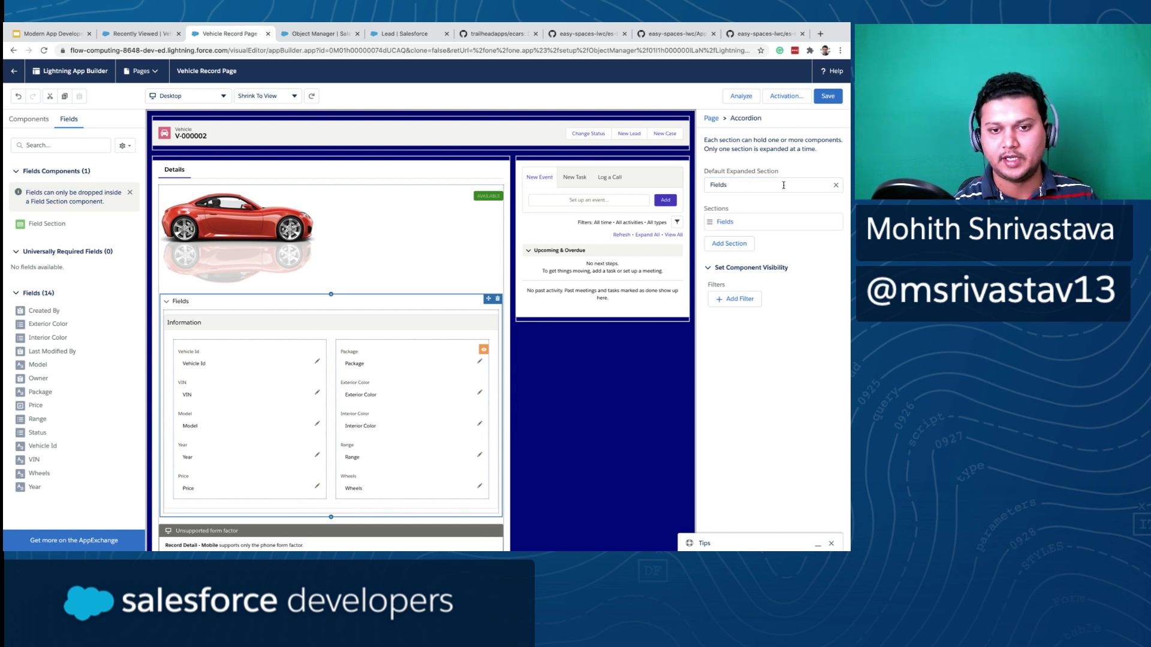
{"action": "type", "text": "Fields"}
{"action": "left_click", "coordinate": [752, 207]}
- Inspect the label choices for the accordion's Fields section and the settings of the Information field section
{"action": "left_click", "coordinate": [743, 227]}
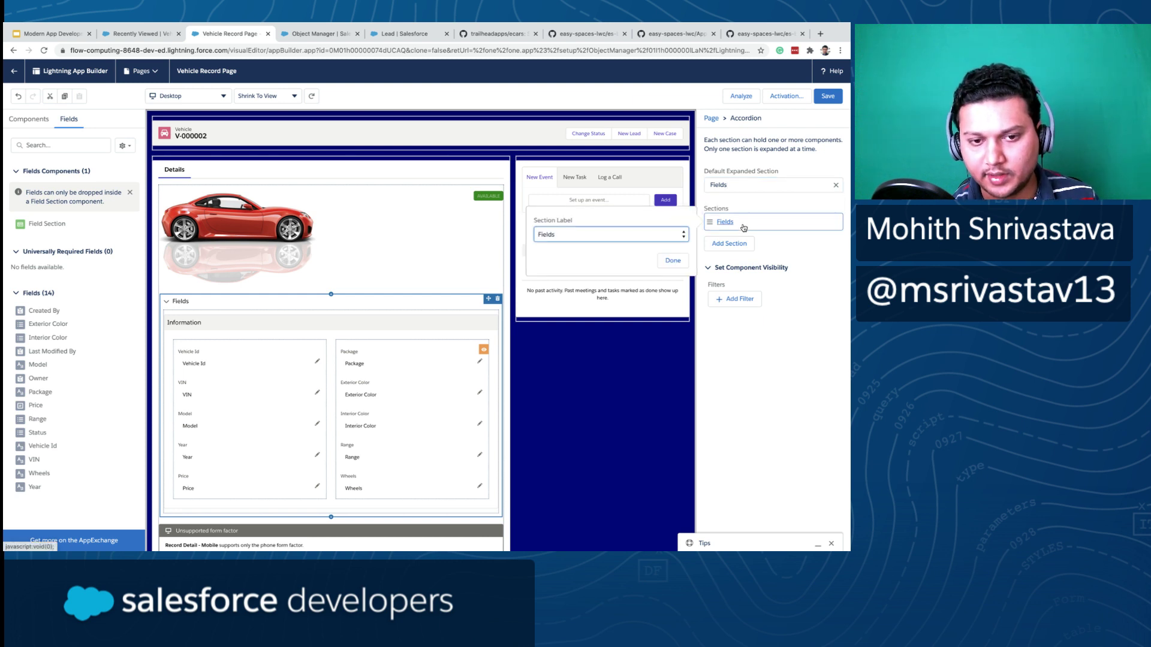
{"action": "left_click", "coordinate": [656, 238]}
{"action": "left_click", "coordinate": [640, 235]}
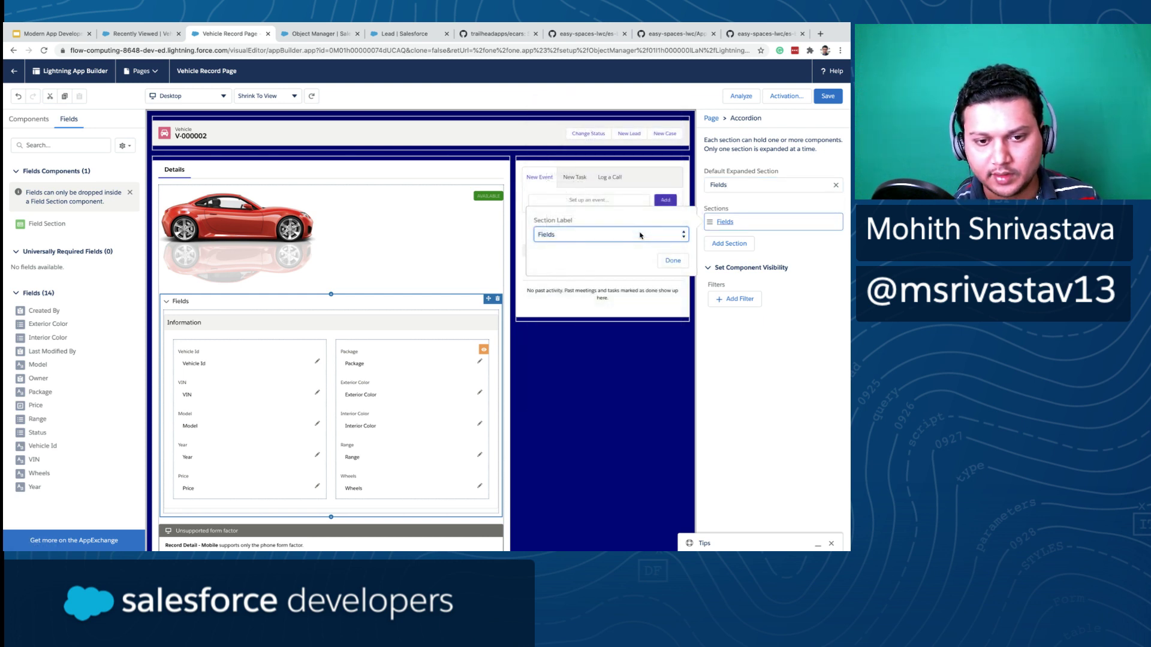
{"action": "left_click", "coordinate": [305, 306]}
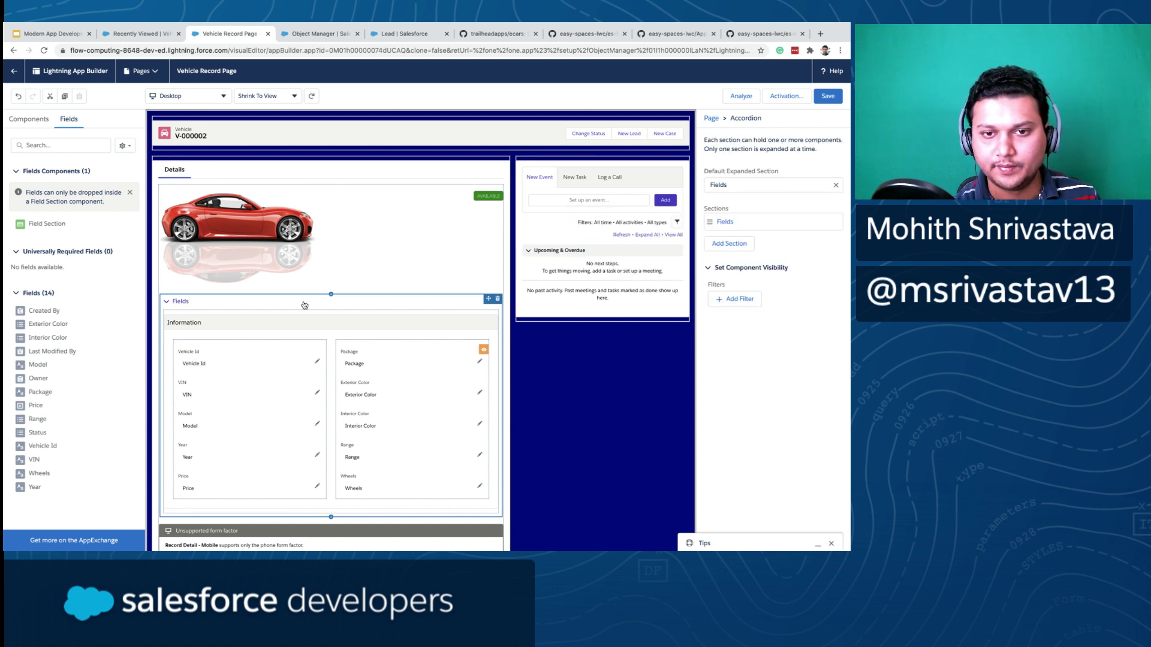
{"action": "left_click", "coordinate": [294, 324]}
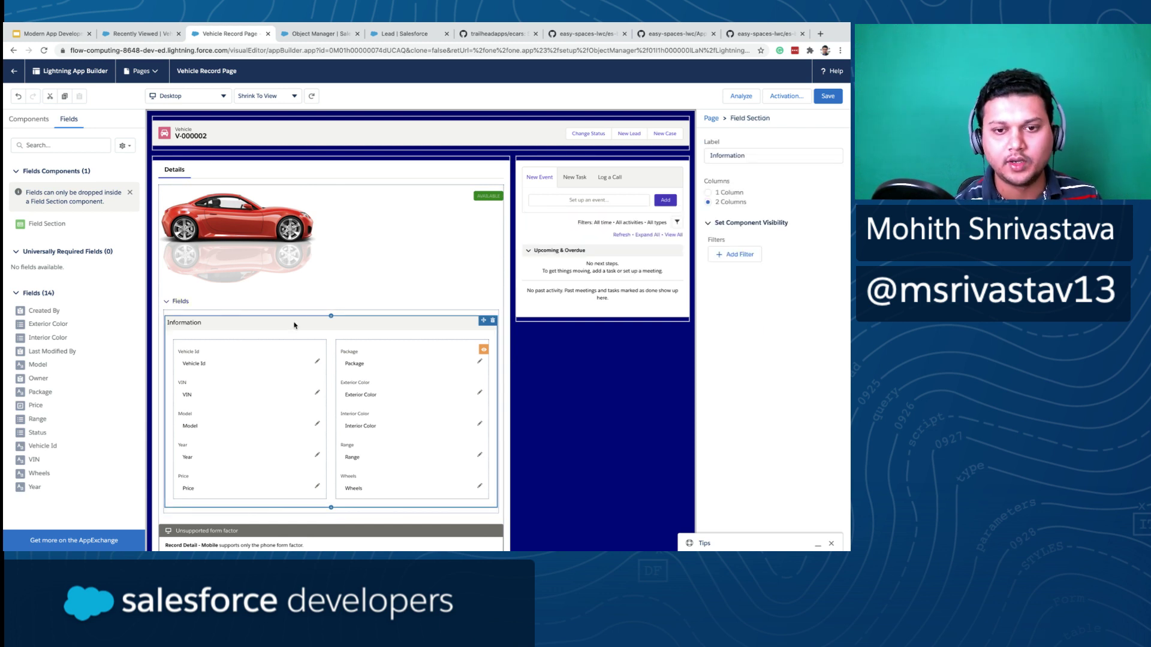
{"action": "left_click", "coordinate": [311, 304]}
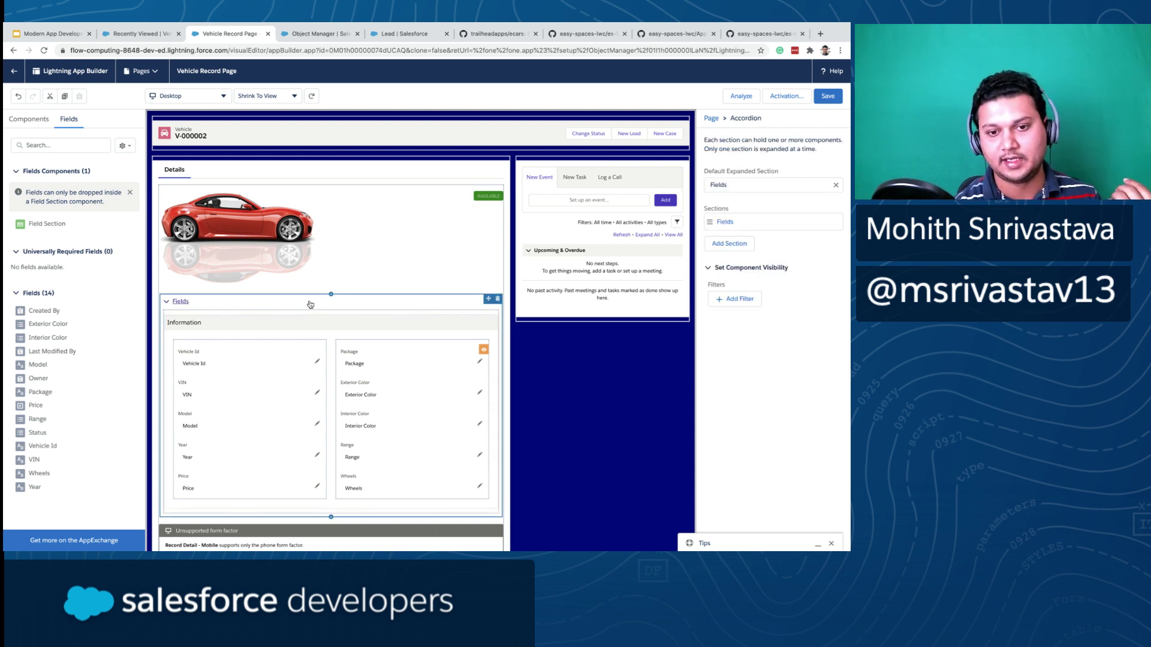
{"action": "left_click", "coordinate": [745, 228]}
{"action": "left_click", "coordinate": [633, 235]}
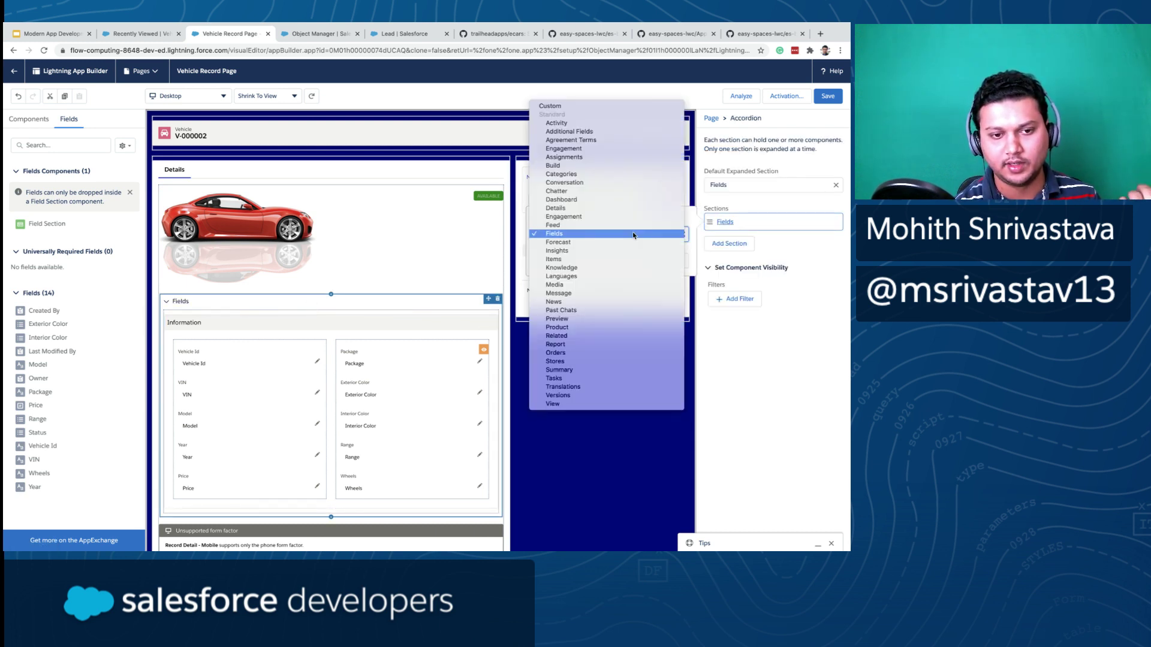
- Change the Information field section's label to Lead Information
{"action": "left_click", "coordinate": [250, 315]}
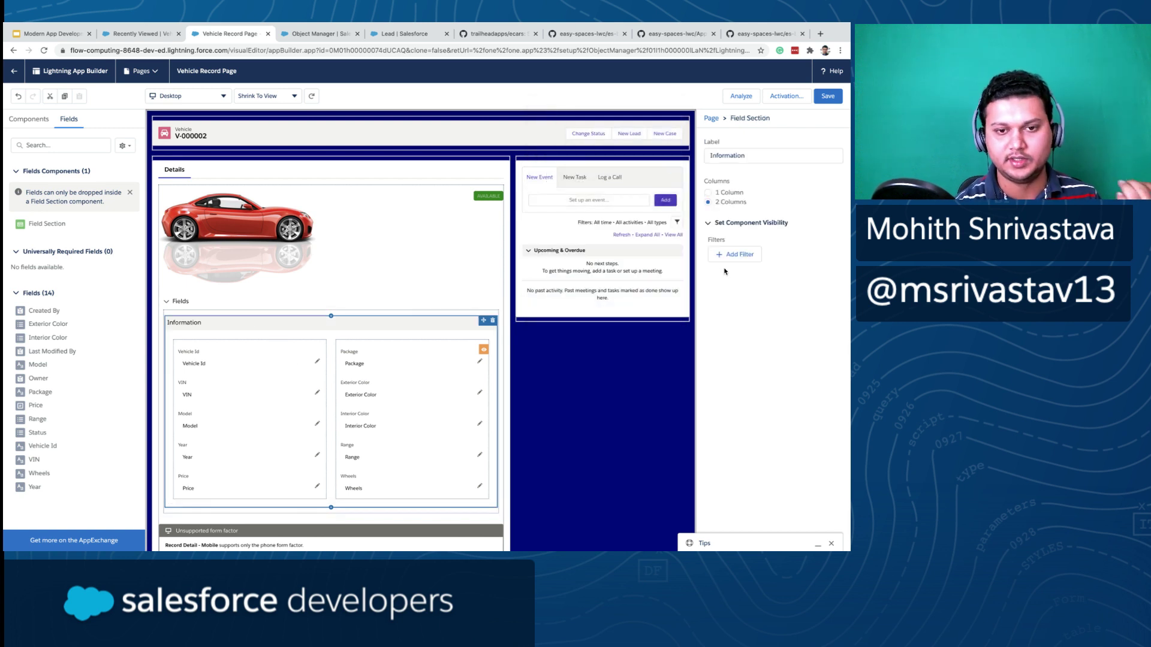
{"action": "left_click", "coordinate": [709, 158]}
{"action": "type", "text": "Lead"}
{"action": "left_click", "coordinate": [781, 309]}
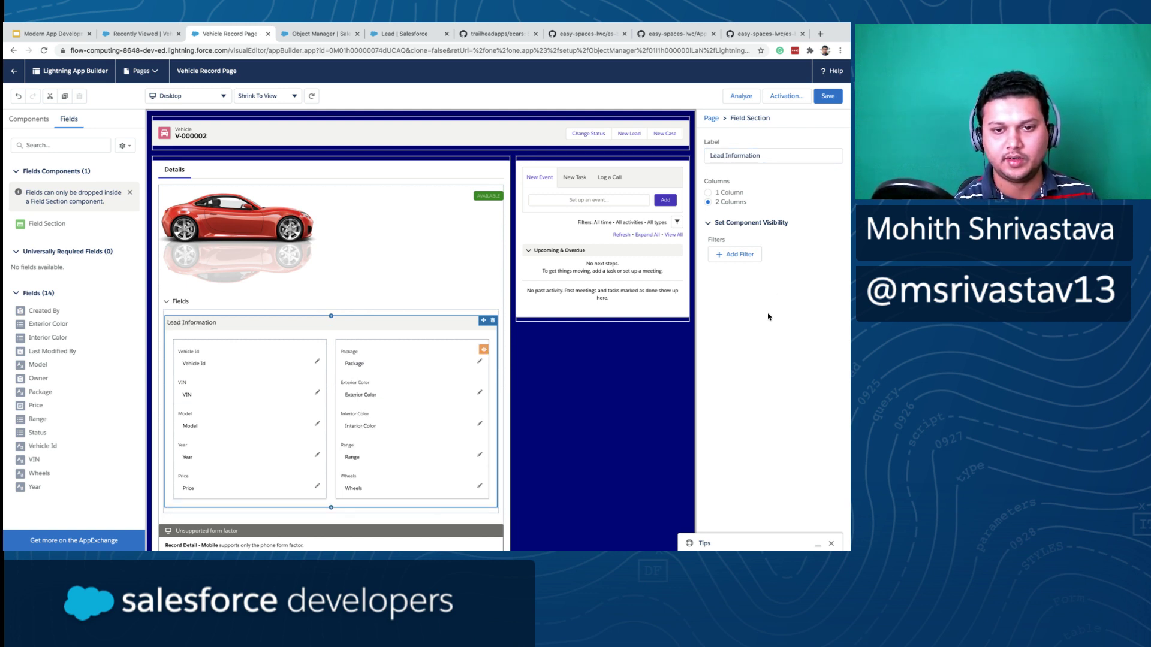
- Switch the Lead Information section to one column and back to two, and move the Price, Year and Package fields into the second column
{"action": "left_click", "coordinate": [708, 192]}
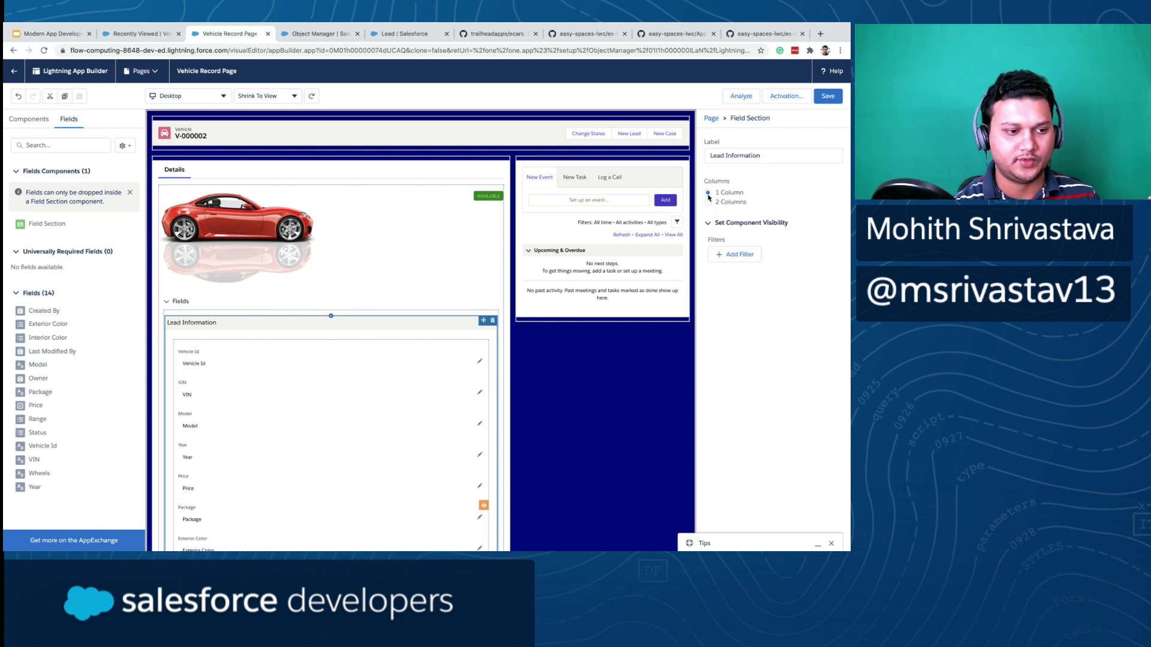
{"action": "left_click", "coordinate": [708, 203]}
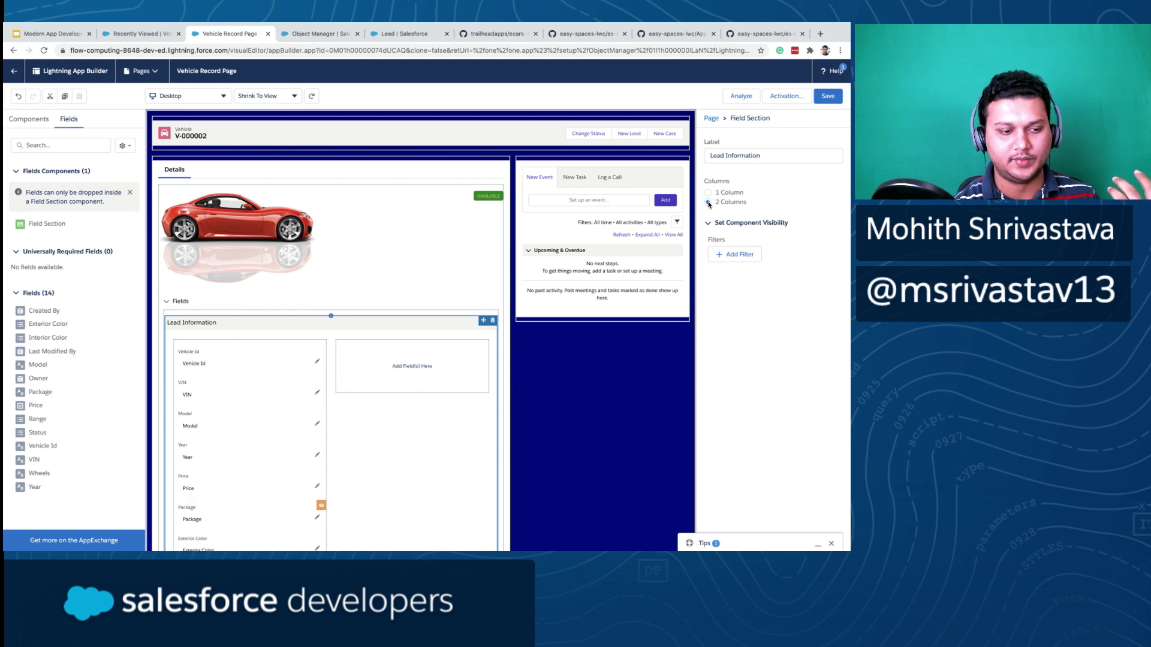
{"action": "scroll", "coordinate": [357, 428], "scroll_direction": "down", "scroll_amount": 2}
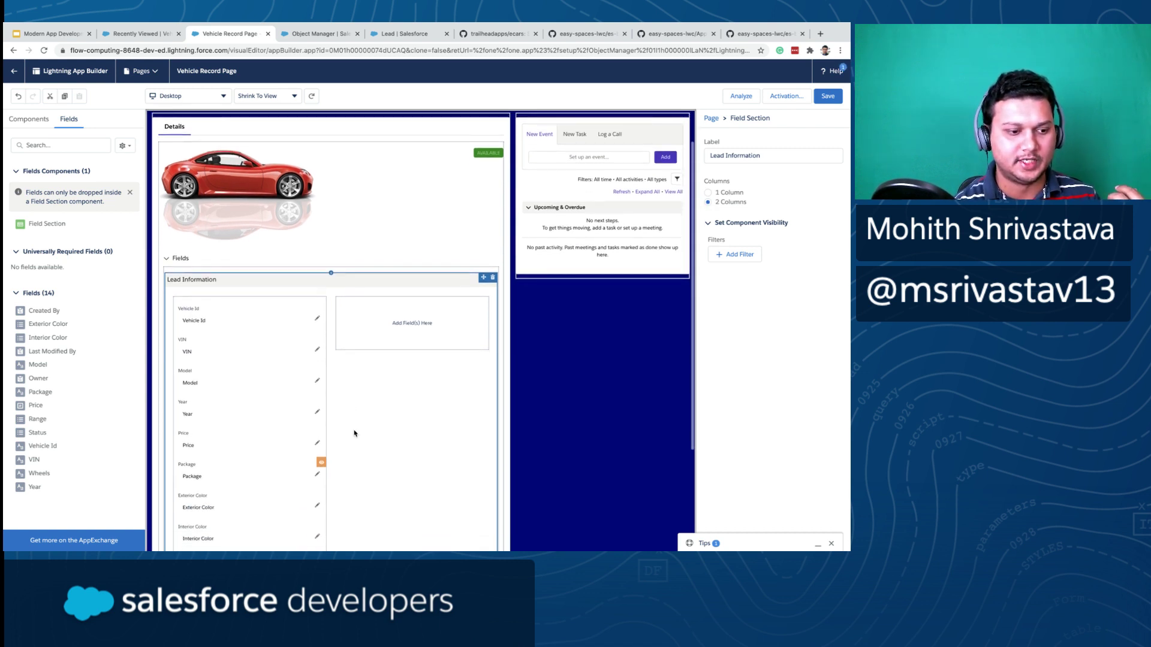
{"action": "left_click_drag", "start_coordinate": [246, 375], "coordinate": [417, 270]}
{"action": "left_click_drag", "start_coordinate": [246, 355], "coordinate": [406, 275]}
{"action": "left_click_drag", "start_coordinate": [237, 363], "coordinate": [411, 308]}
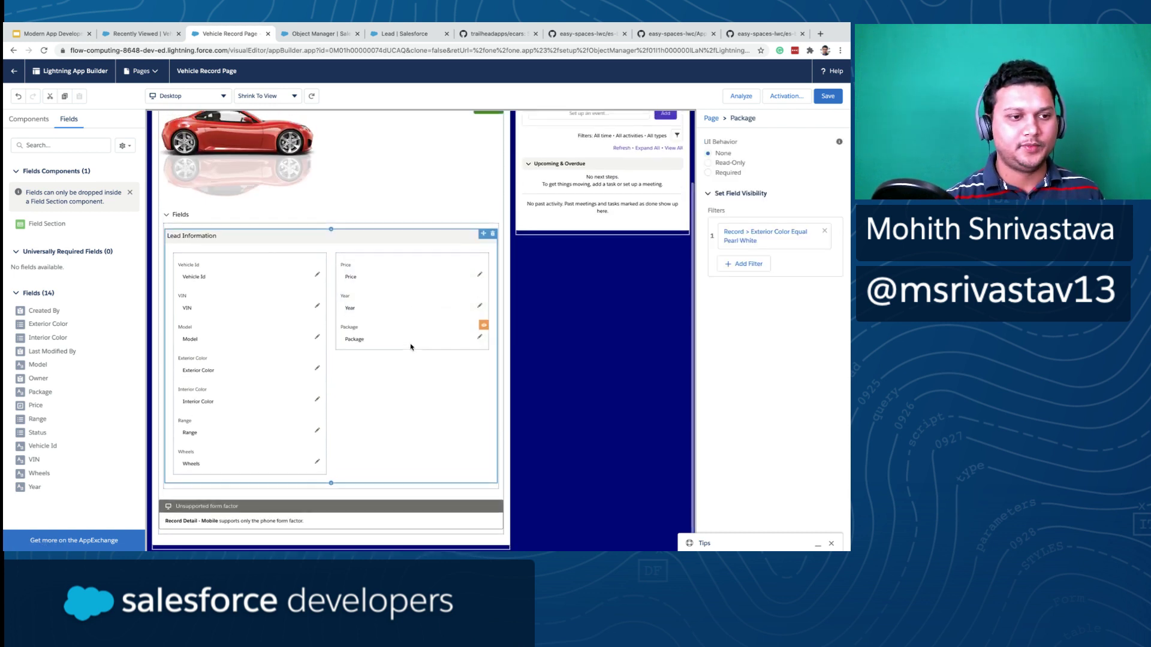
- Examine the properties of the Lead Information section and the Record Detail - Mobile component
{"action": "scroll", "coordinate": [411, 347], "scroll_direction": "down", "scroll_amount": 2}
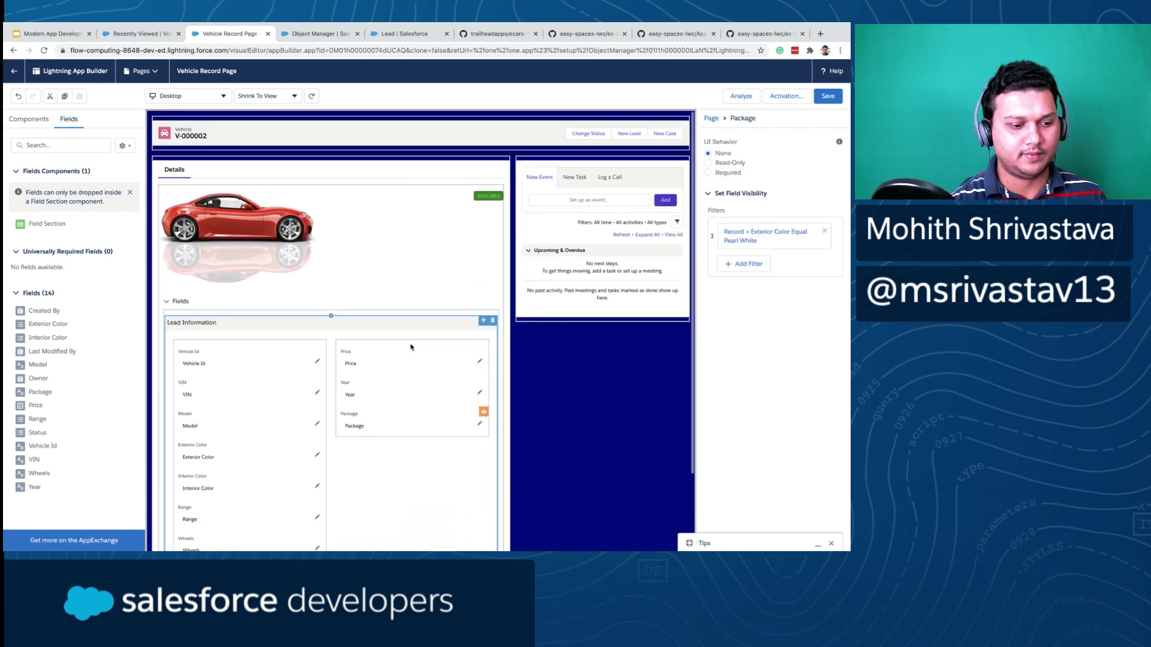
{"action": "scroll", "coordinate": [410, 346], "scroll_direction": "down", "scroll_amount": 1}
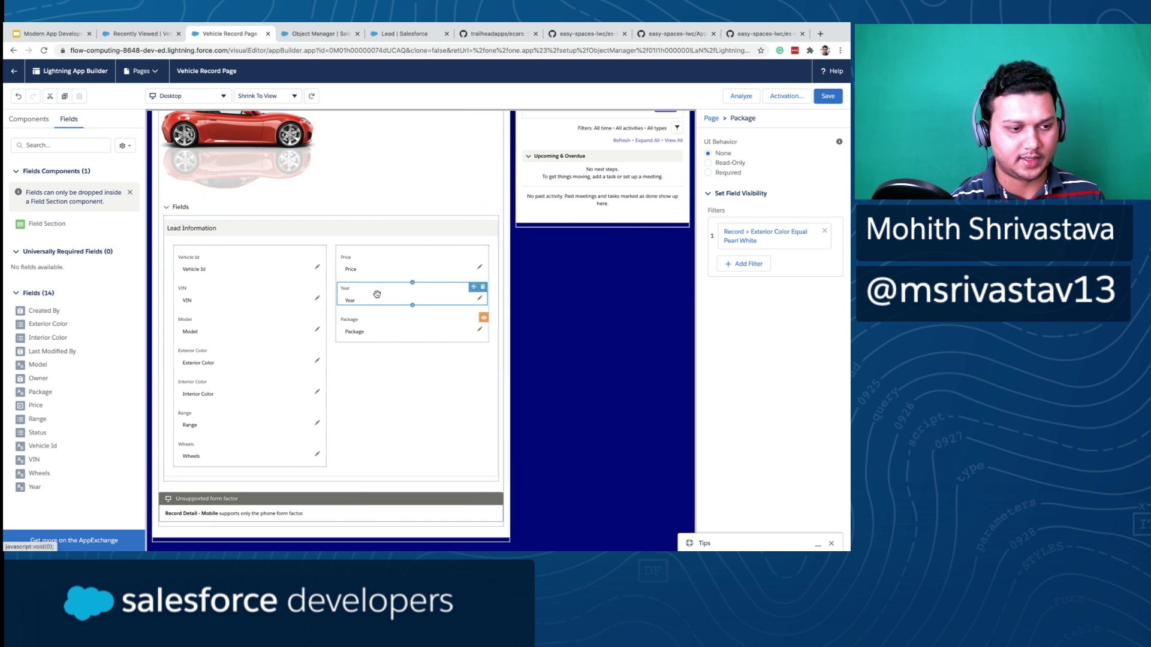
{"action": "left_click", "coordinate": [361, 226]}
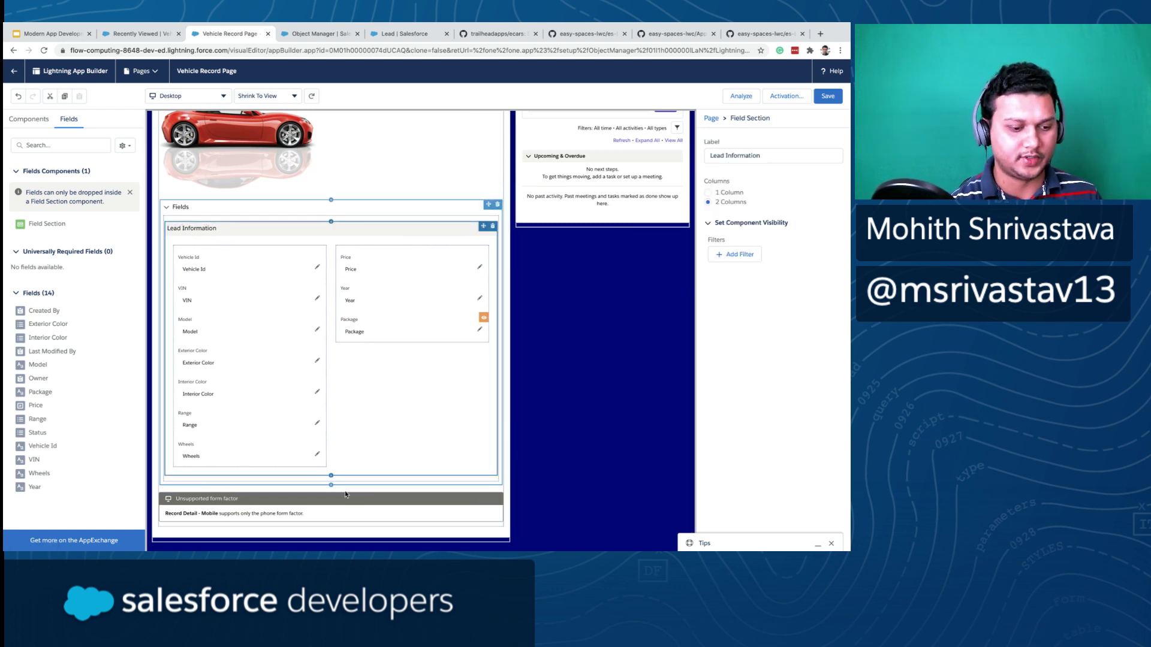
{"action": "left_click", "coordinate": [331, 513]}
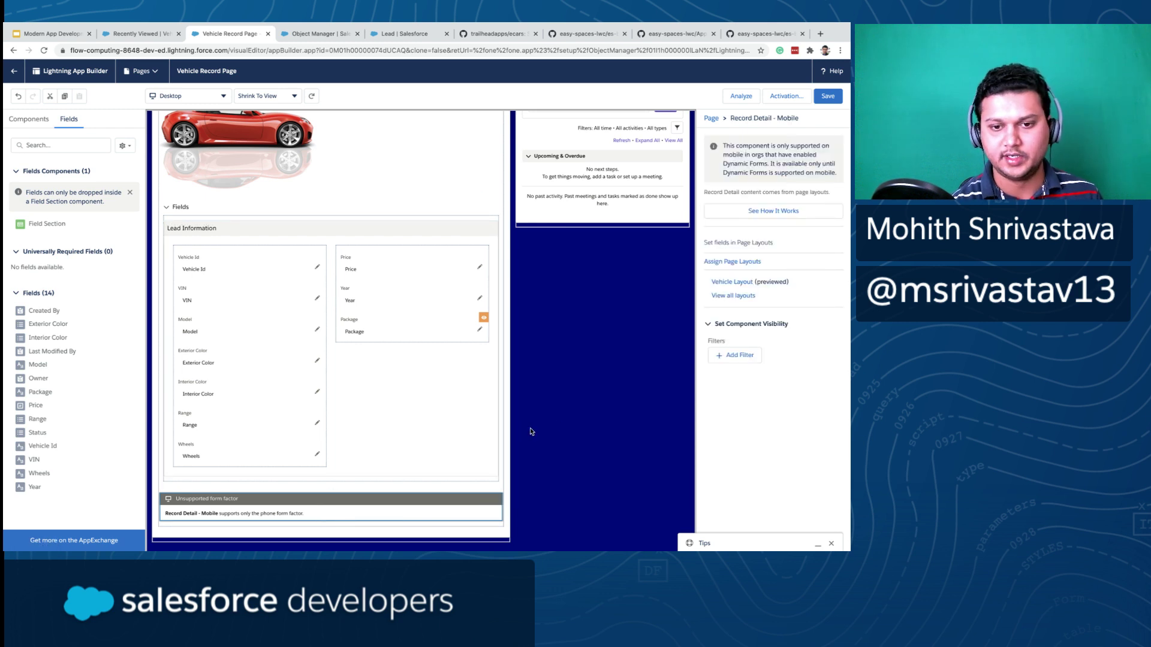
{"action": "scroll", "coordinate": [577, 414], "scroll_direction": "up", "scroll_amount": 2}
{"action": "scroll", "coordinate": [576, 414], "scroll_direction": "down", "scroll_amount": 2}
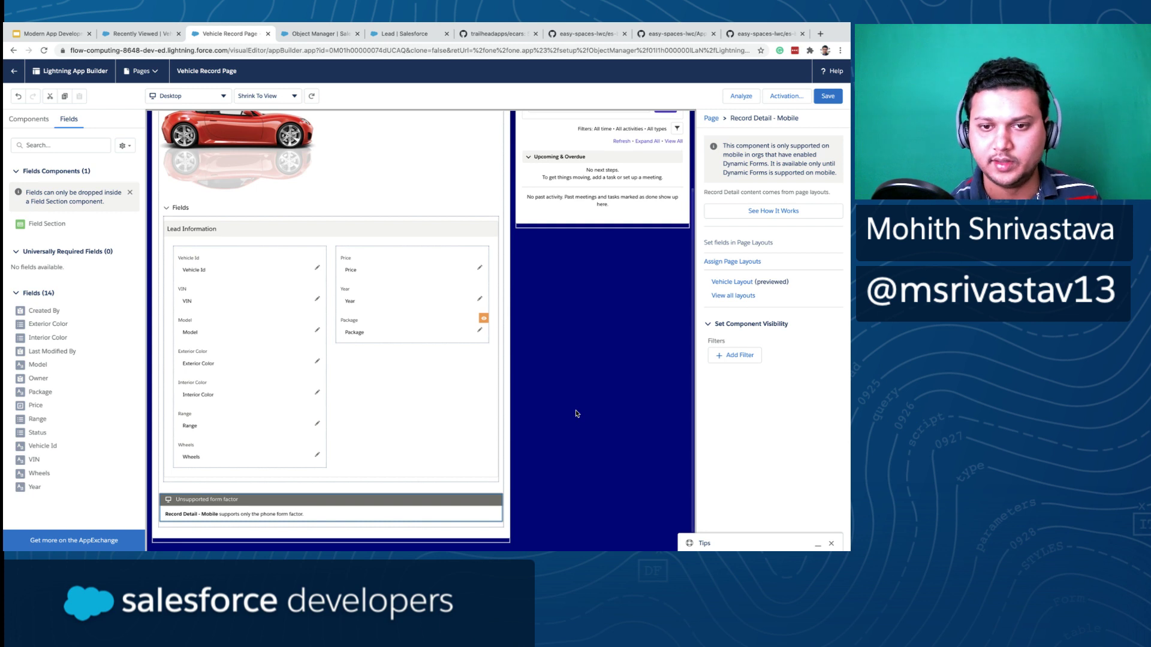
- Save the Vehicle Record Page and exit the Lightning App Builder
{"action": "scroll", "coordinate": [576, 413], "scroll_direction": "up", "scroll_amount": 2}
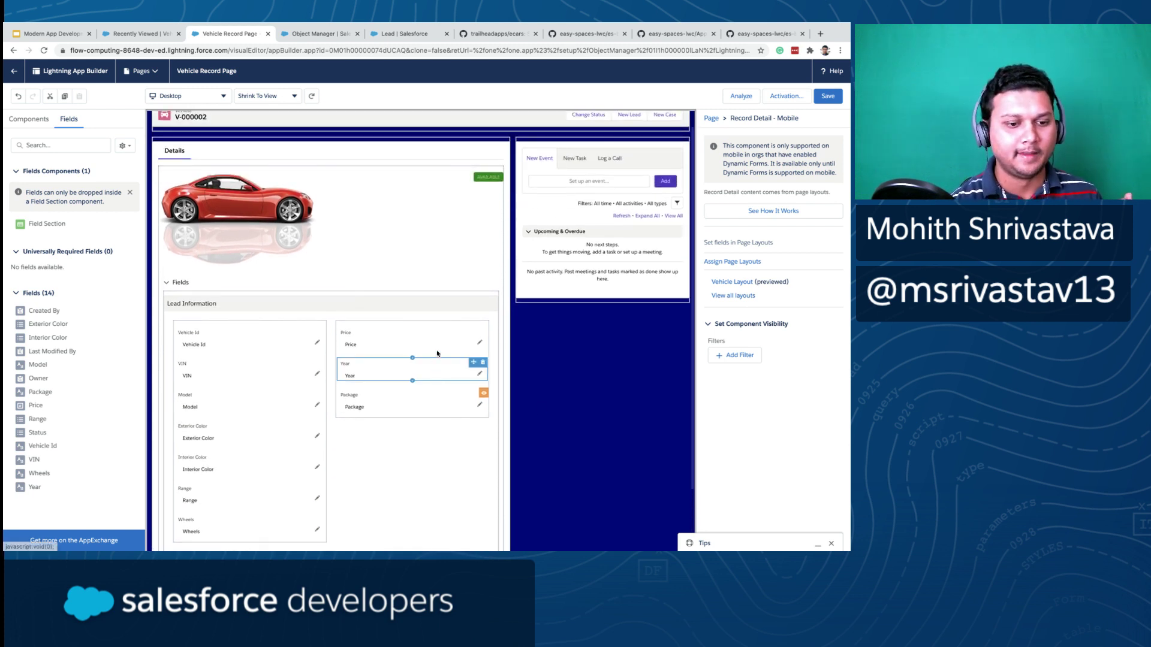
{"action": "left_click", "coordinate": [825, 95]}
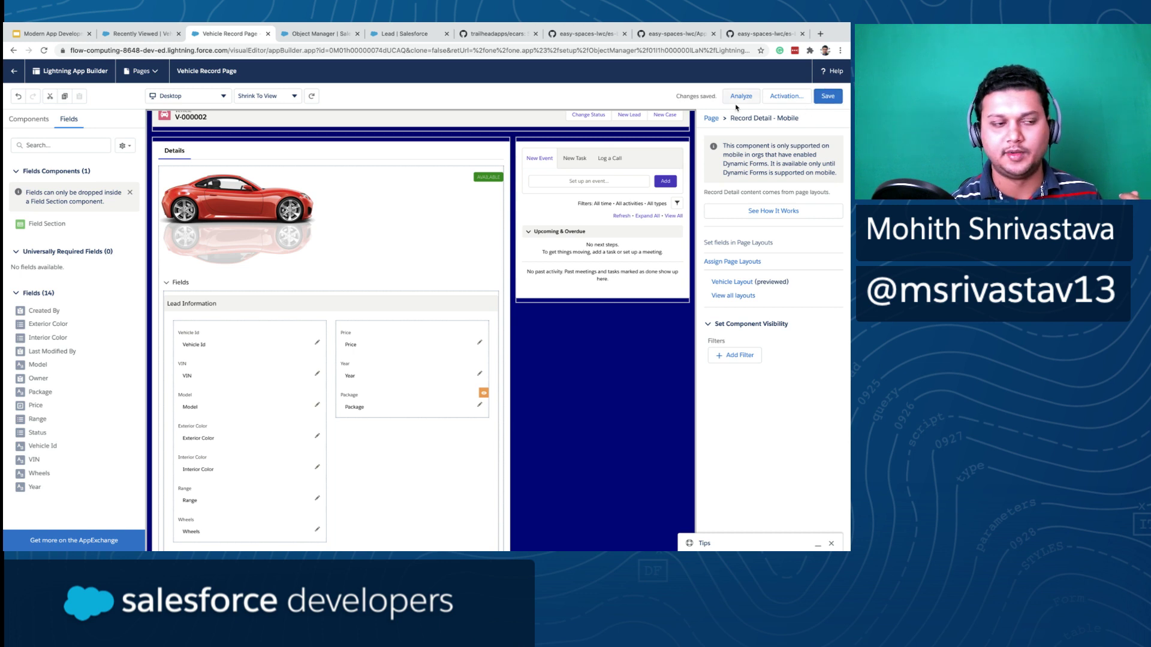
{"action": "left_click", "coordinate": [14, 71]}
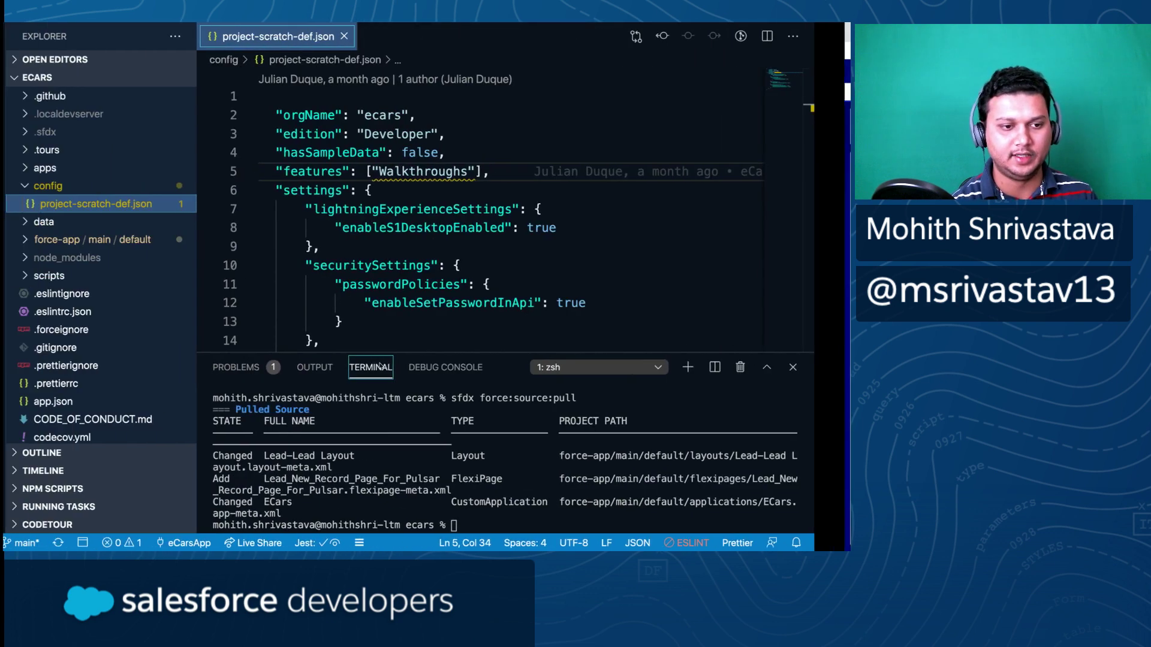
- Switch to Visual Studio Code and pull the org changes into the project with sfdx force:source:pull
{"action": "type", "text": "sfd"}
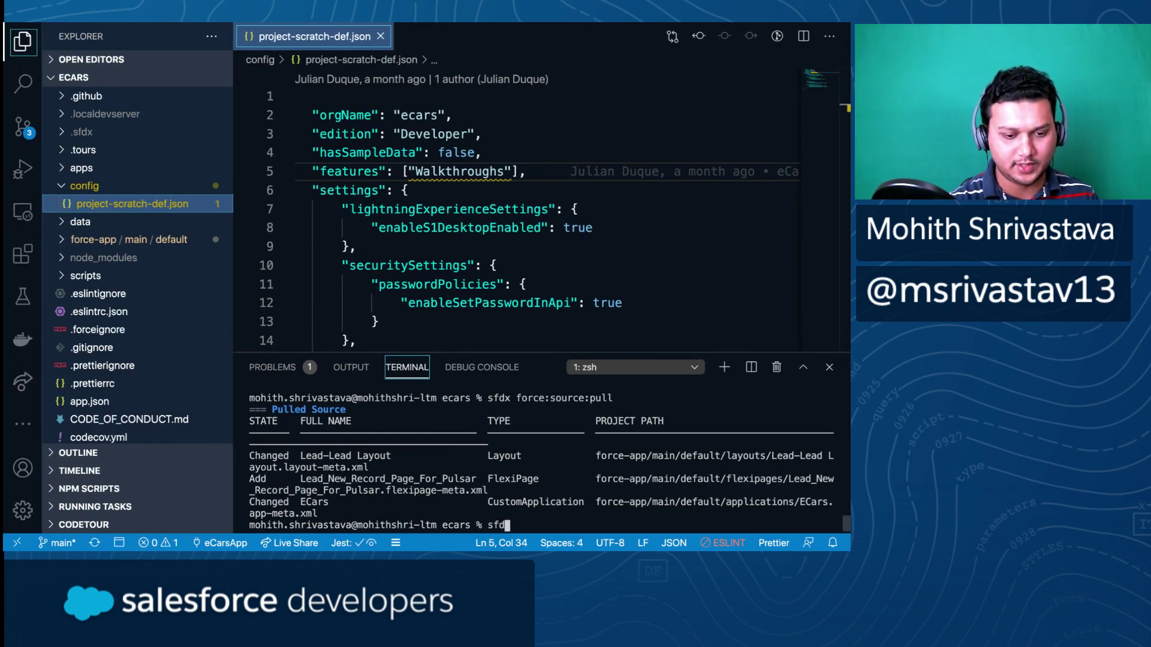
{"action": "type", "text": "x force:so"}
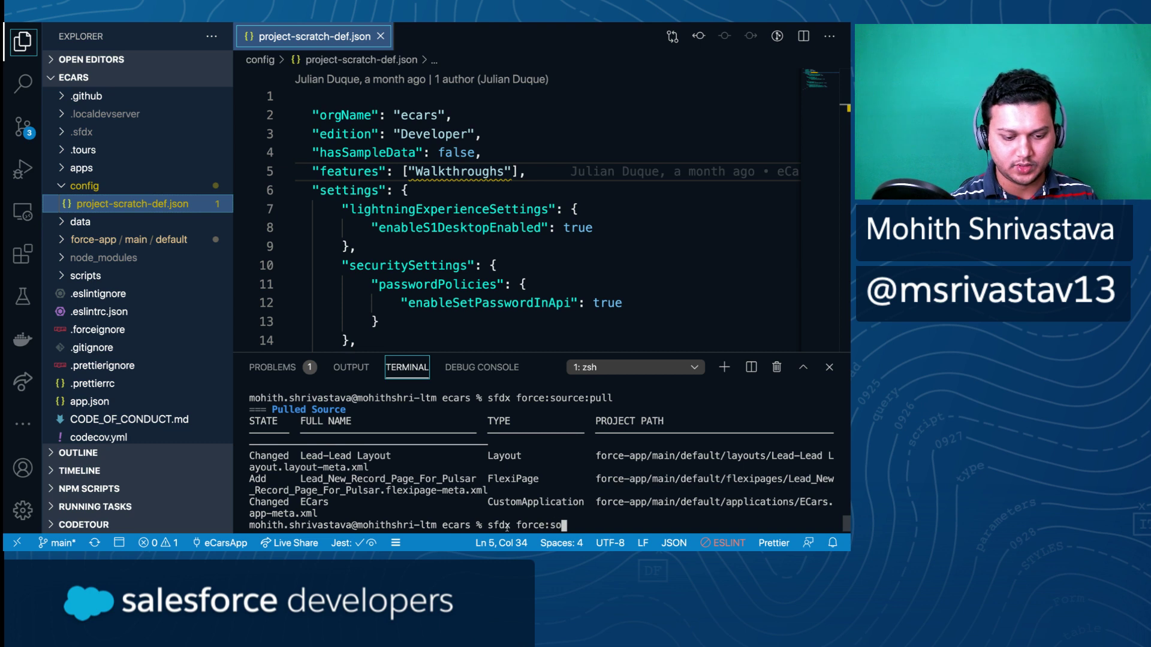
{"action": "type", "text": "urce:pull"}
{"action": "key", "text": "Return"}
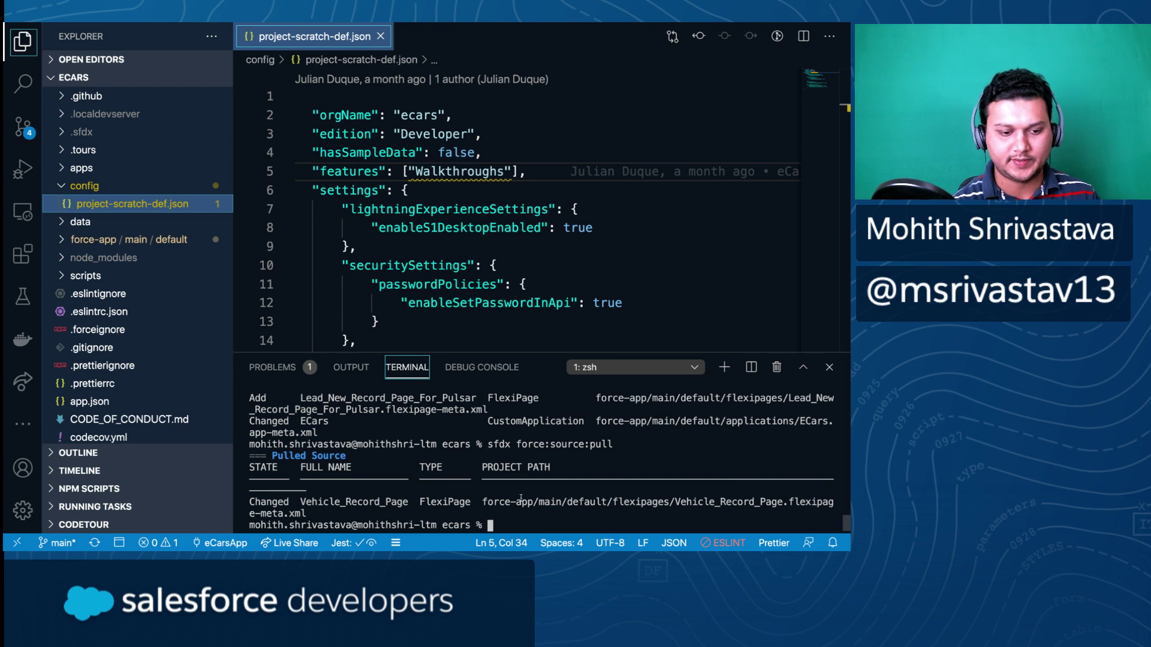
- Review the changed files in source control and examine the added enableActionsConfiguration property in the Vehicle_Record_Page.flexipage-meta.xml diff
{"action": "left_click", "coordinate": [23, 126]}
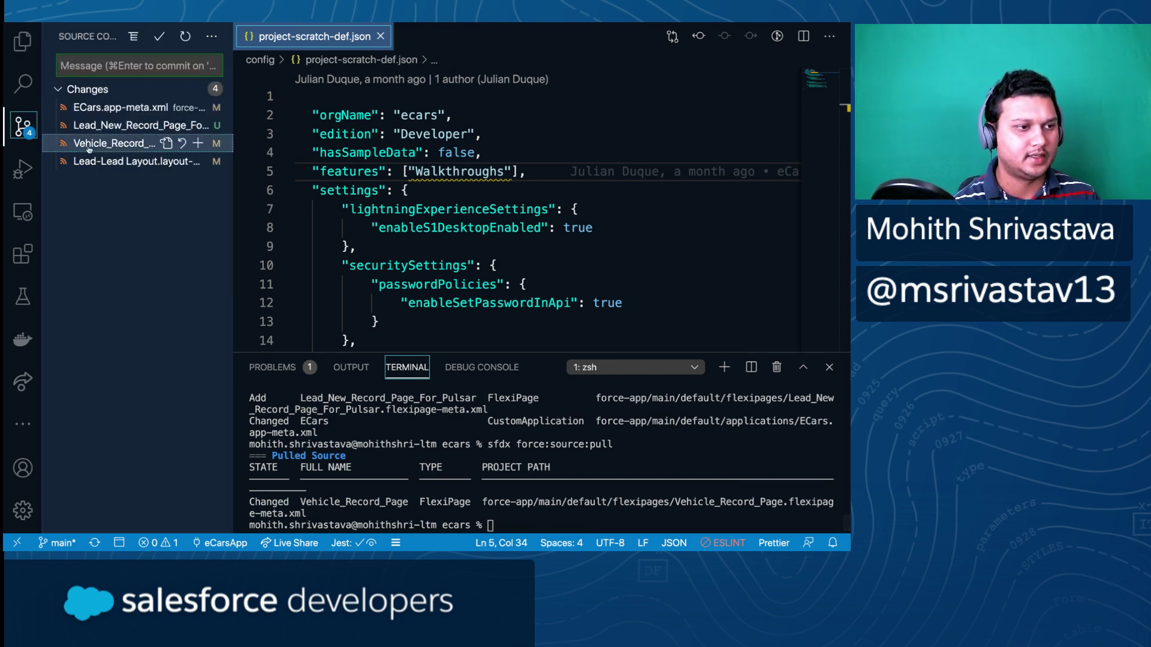
{"action": "left_click", "coordinate": [120, 108]}
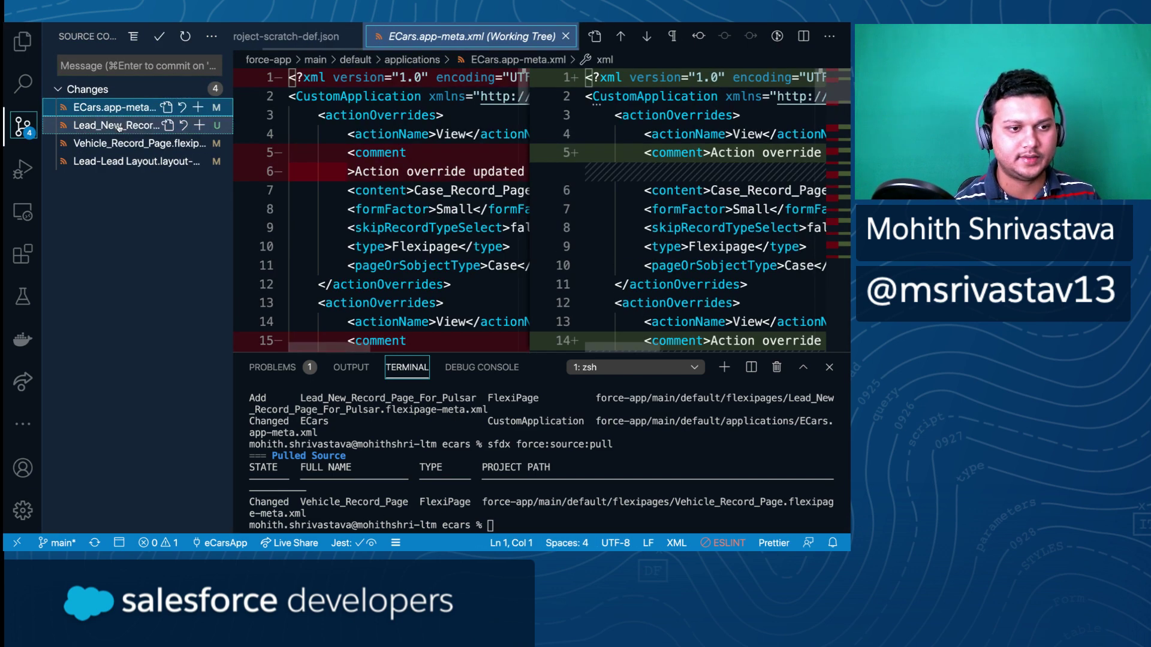
{"action": "left_click", "coordinate": [118, 126]}
{"action": "left_click", "coordinate": [118, 142]}
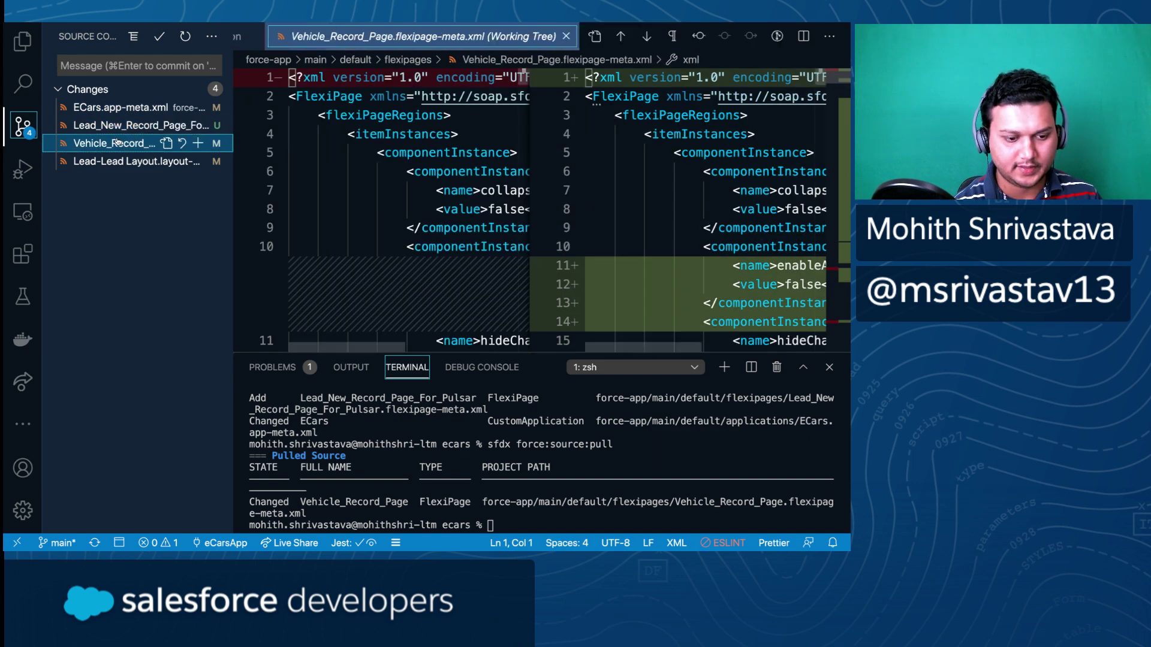
{"action": "scroll", "coordinate": [448, 157], "scroll_direction": "down", "scroll_amount": 3}
{"action": "scroll", "coordinate": [806, 196], "scroll_direction": "right", "scroll_amount": 3}
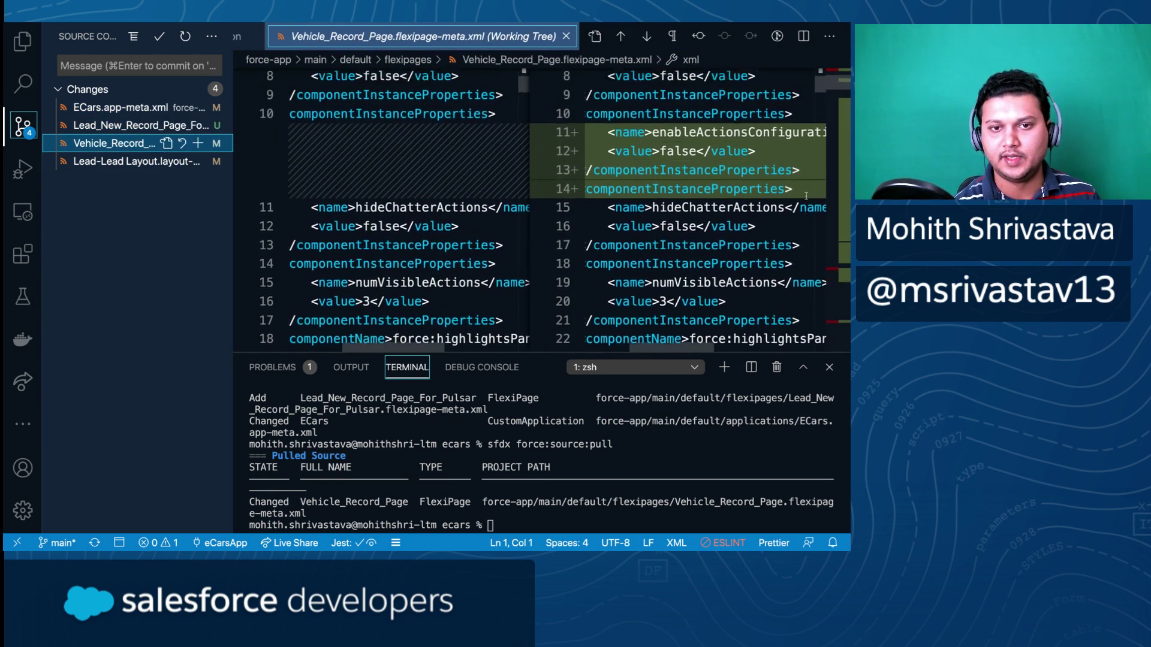
{"action": "scroll", "coordinate": [806, 196], "scroll_direction": "right", "scroll_amount": 3}
{"action": "scroll", "coordinate": [814, 185], "scroll_direction": "left", "scroll_amount": 3}
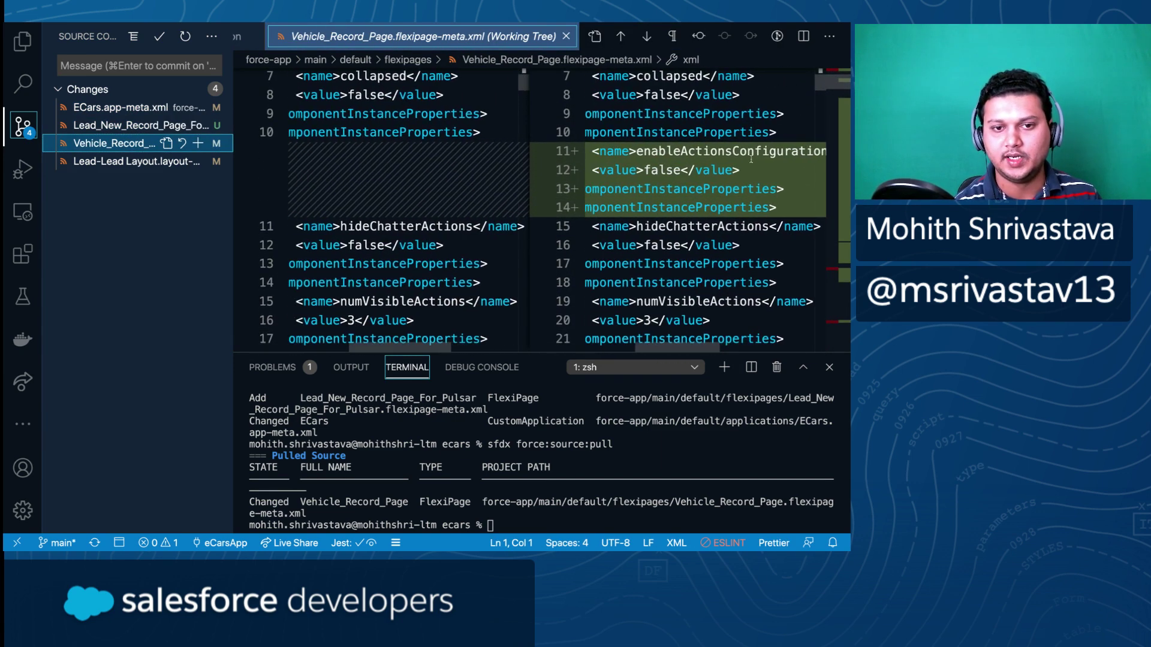
{"action": "scroll", "coordinate": [729, 153], "scroll_direction": "right", "scroll_amount": 3}
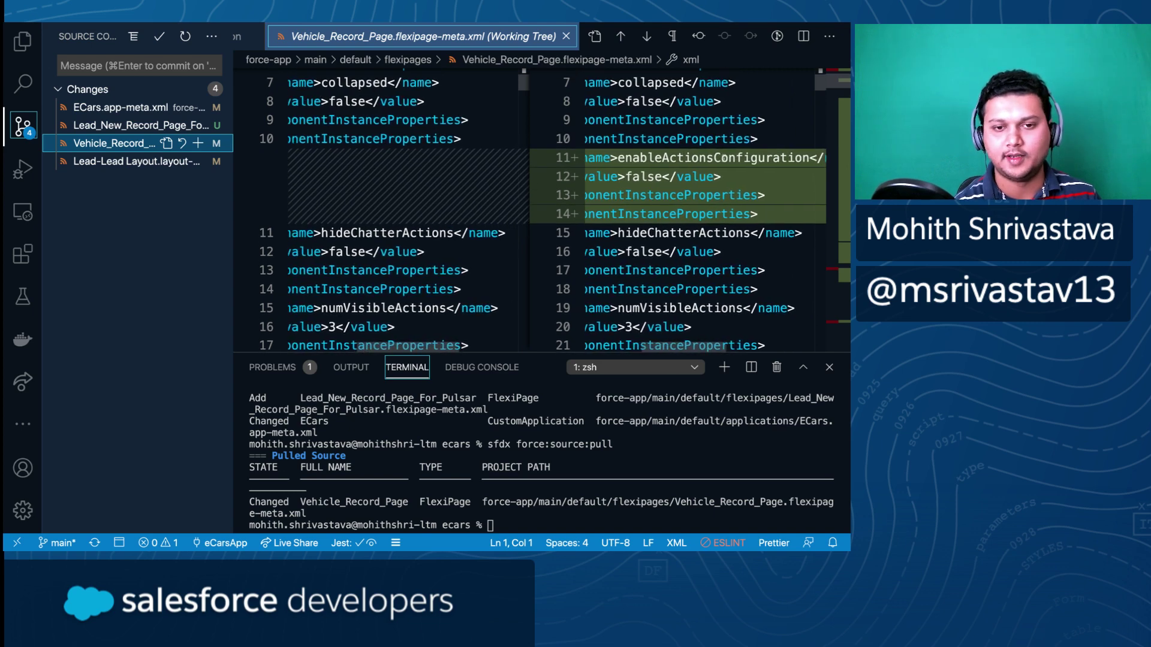
{"action": "double_click", "coordinate": [721, 159]}
{"action": "scroll", "coordinate": [723, 157], "scroll_direction": "left", "scroll_amount": 3}
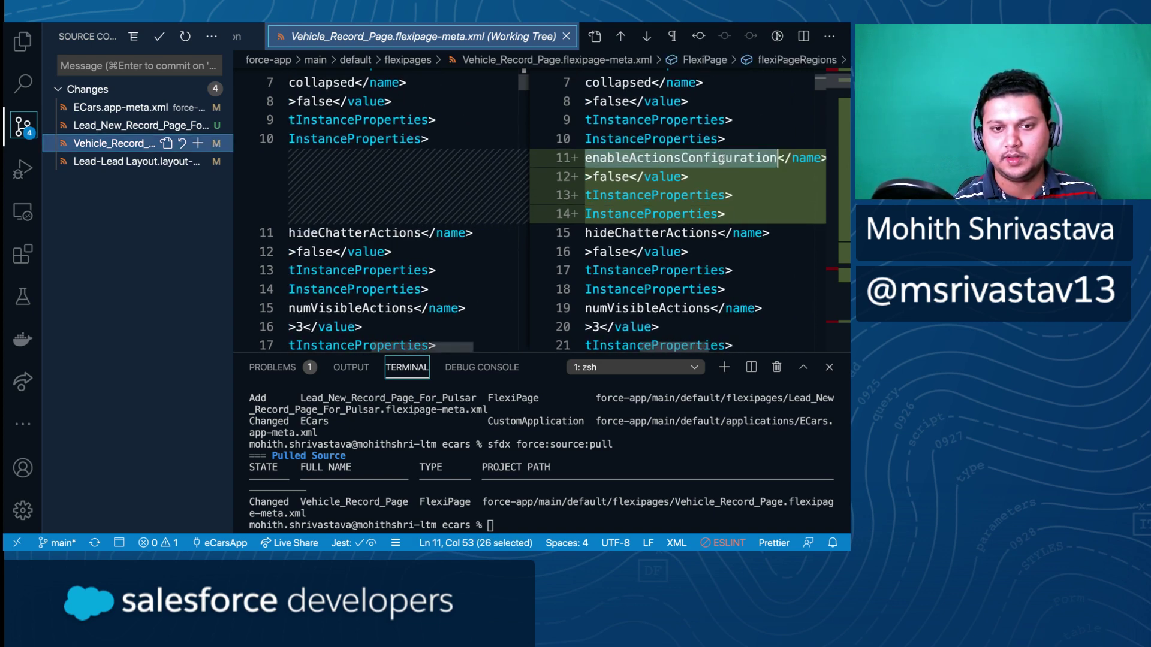
- Examine the added field instances and visibility rules in the Vehicle record page diff, close it and return to the project files
{"action": "scroll", "coordinate": [724, 157], "scroll_direction": "down", "scroll_amount": 7}
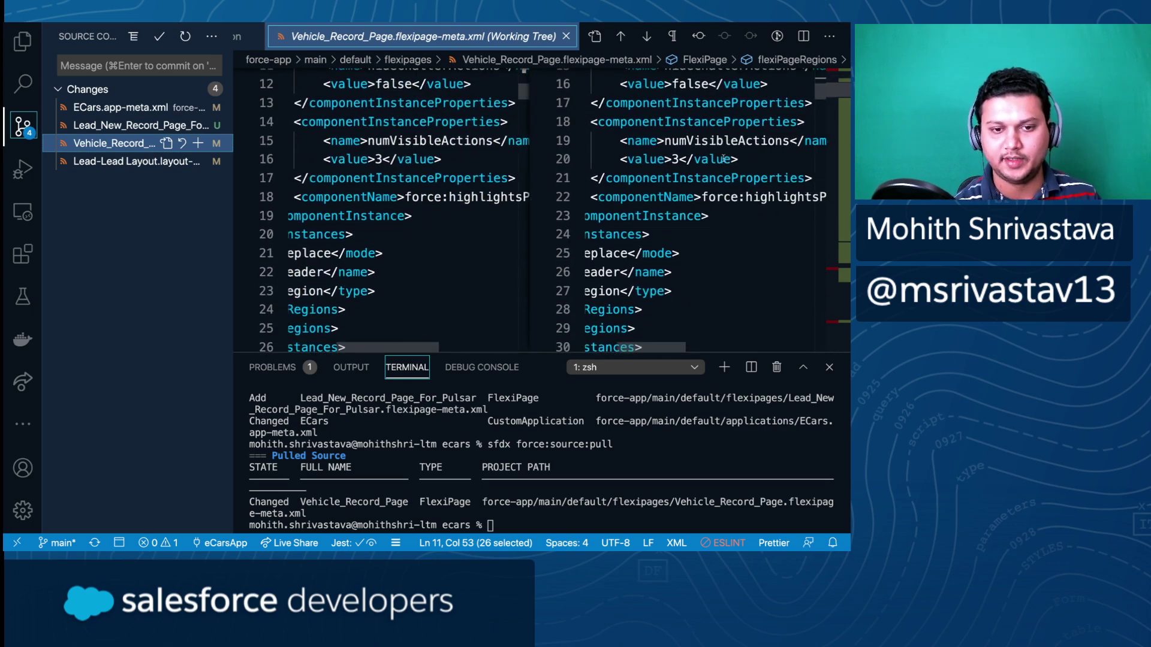
{"action": "scroll", "coordinate": [723, 157], "scroll_direction": "down", "scroll_amount": 9}
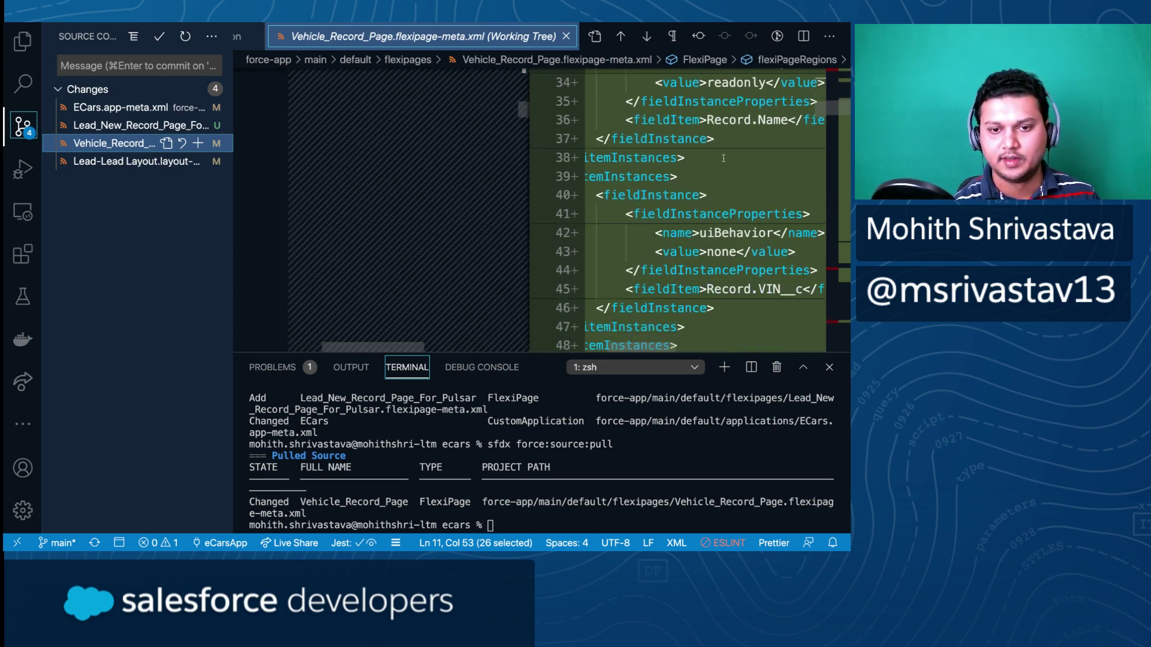
{"action": "scroll", "coordinate": [724, 159], "scroll_direction": "down", "scroll_amount": 20}
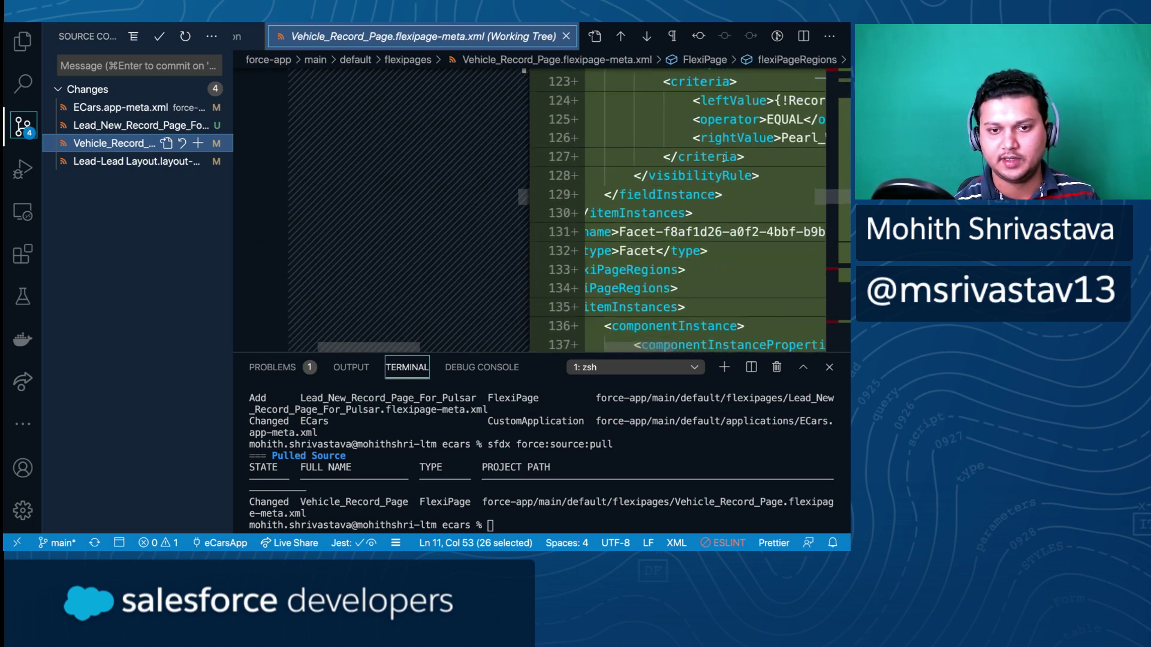
{"action": "scroll", "coordinate": [724, 158], "scroll_direction": "down", "scroll_amount": 8}
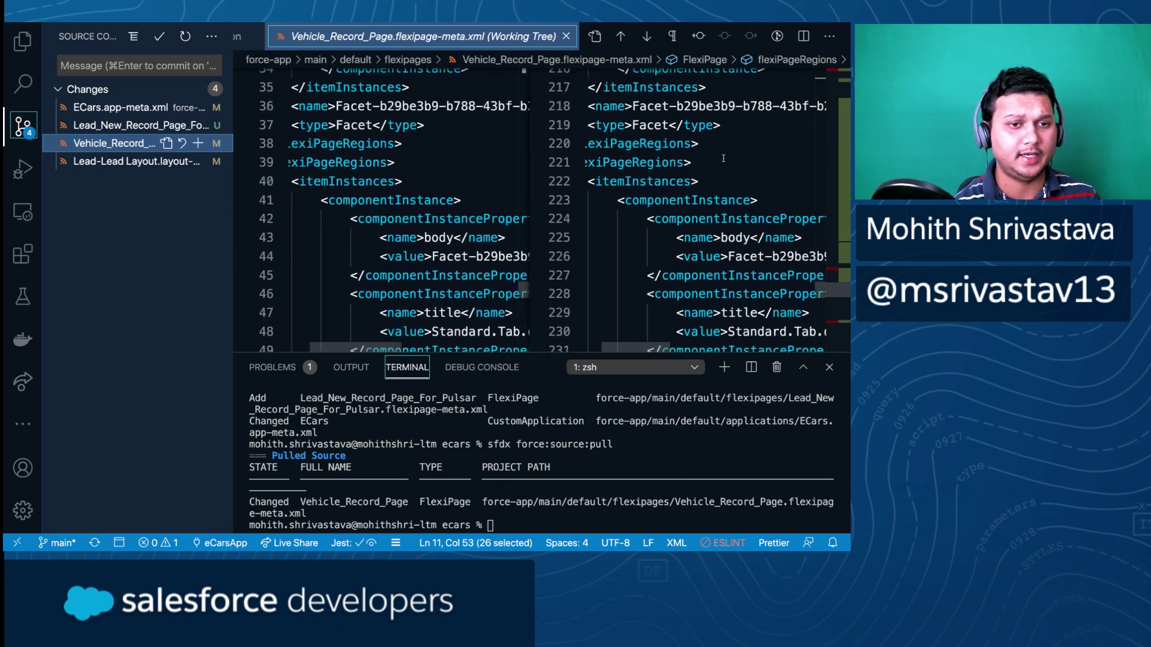
{"action": "left_click", "coordinate": [565, 36]}
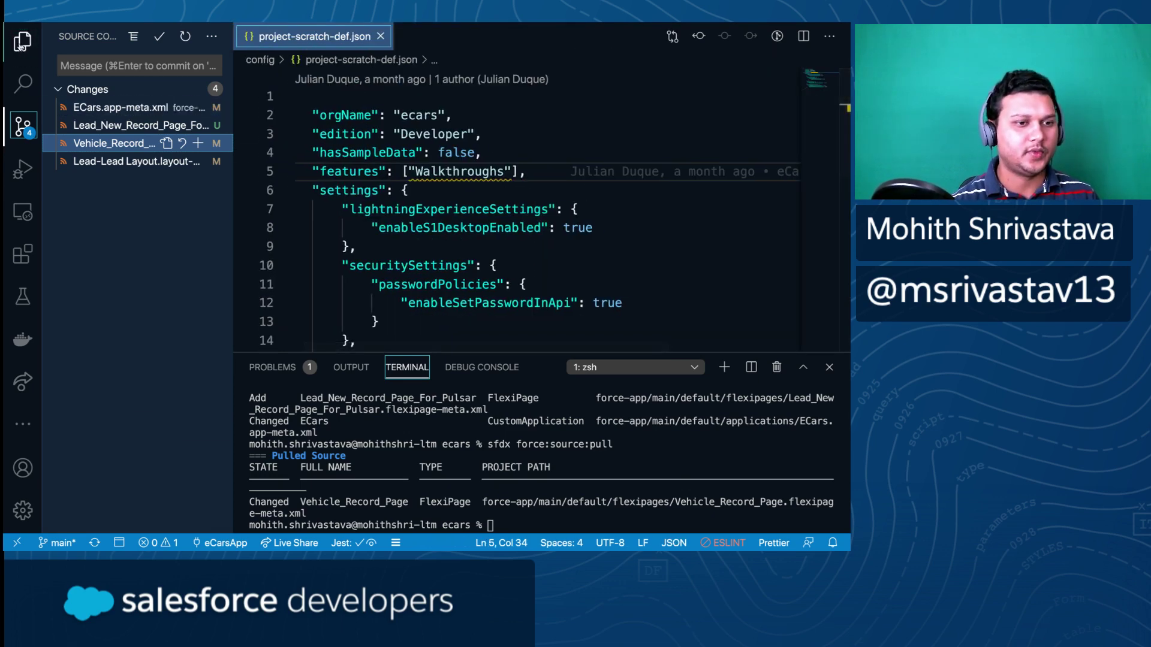
{"action": "key", "text": "super+shift+e"}
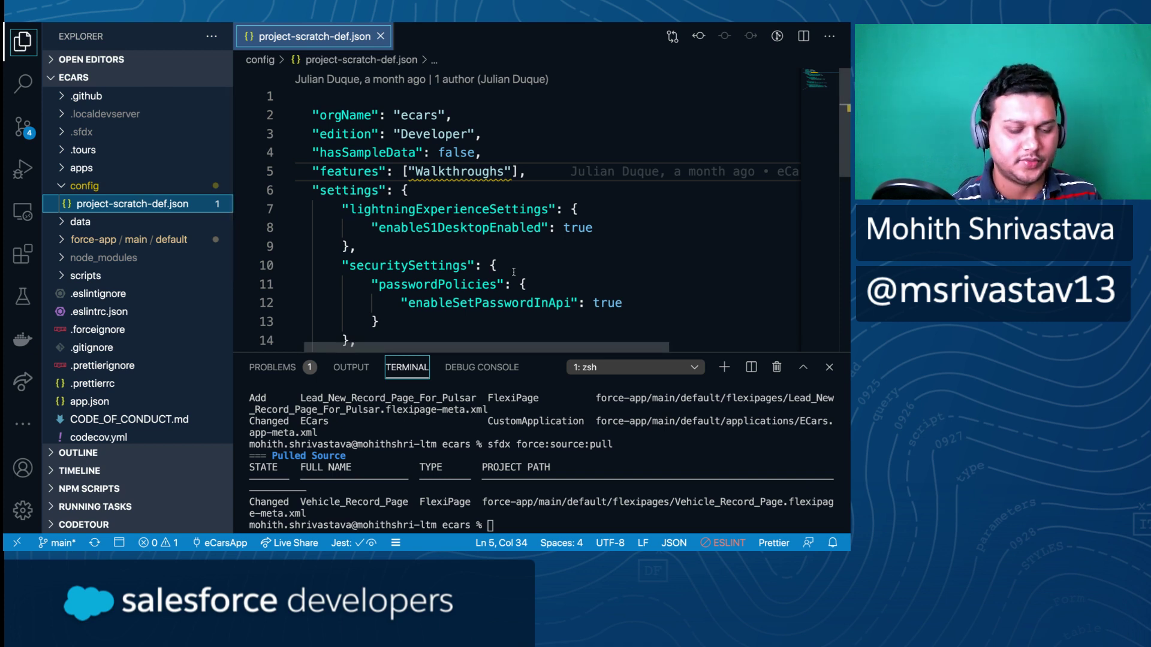
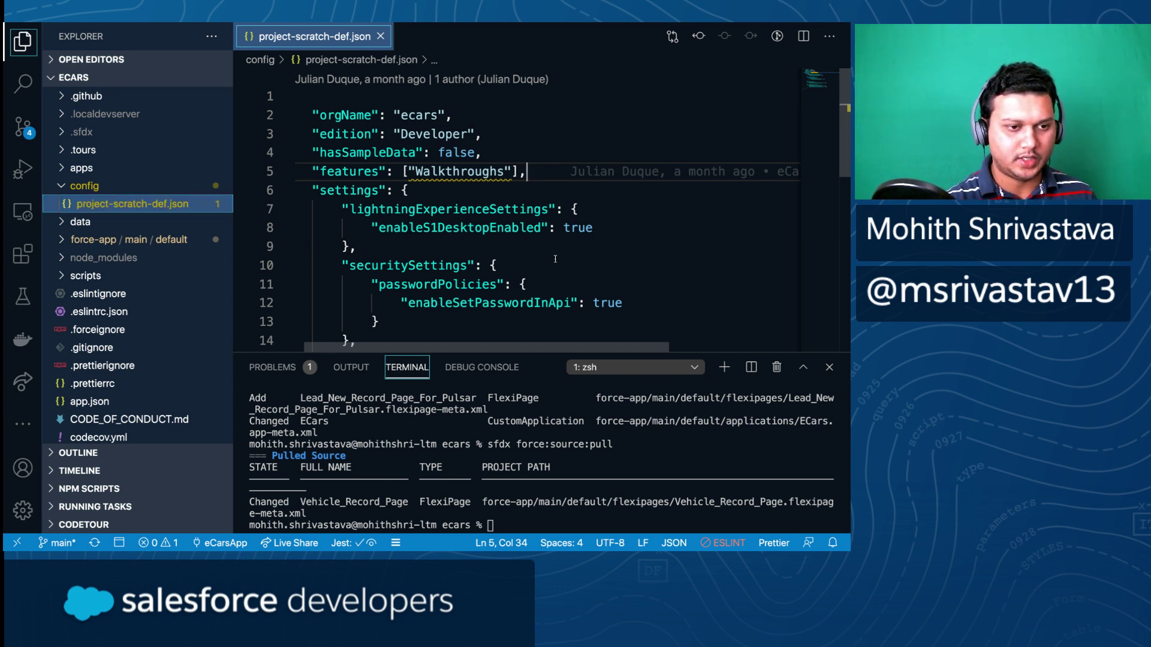
- Switch to the Google Slides presentation in Chrome and show the Activity 4 slide
{"action": "key", "text": "super+shift+s"}
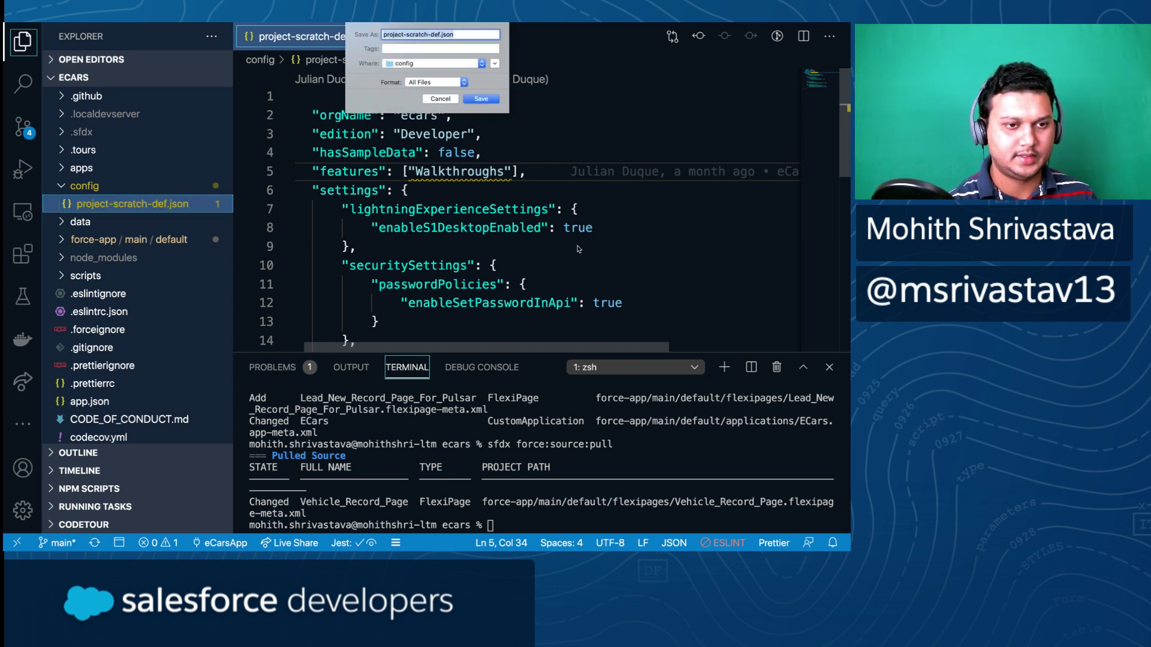
{"action": "left_click", "coordinate": [436, 98]}
{"action": "key", "text": "super+Tab"}
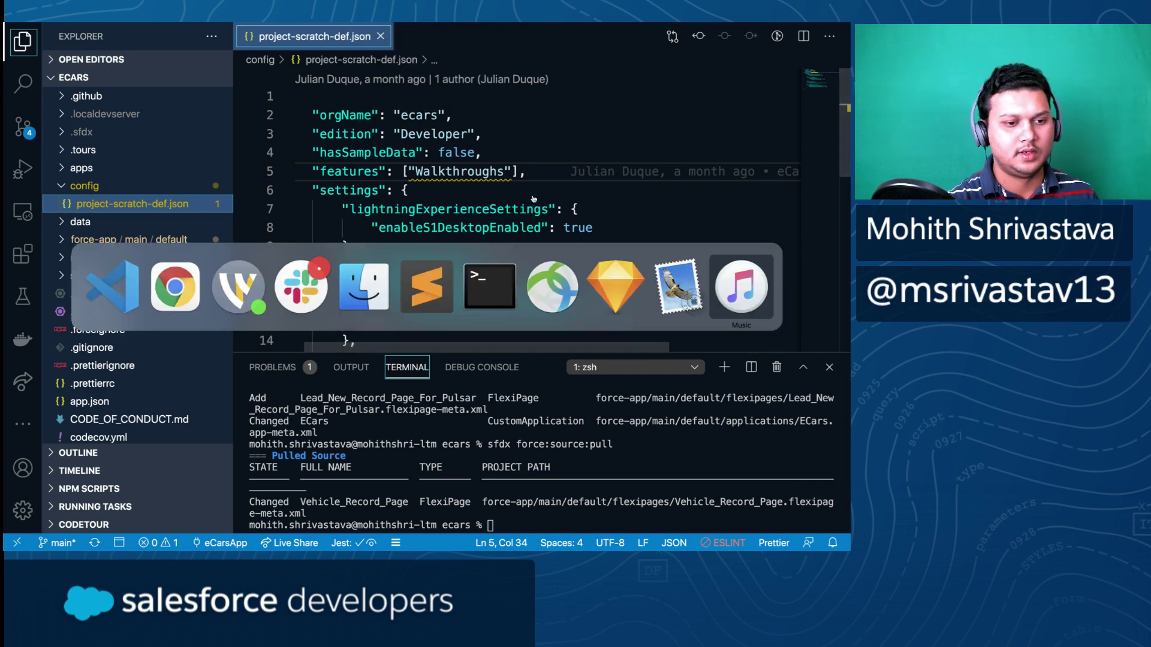
{"action": "left_click", "coordinate": [187, 293]}
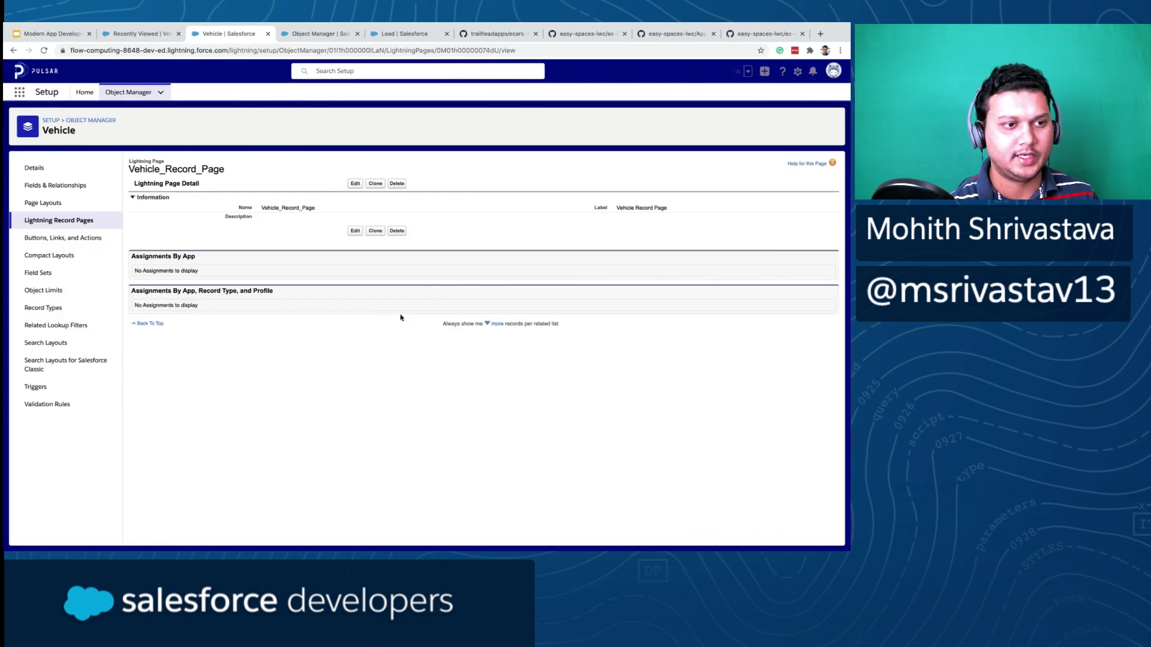
{"action": "left_click", "coordinate": [62, 34]}
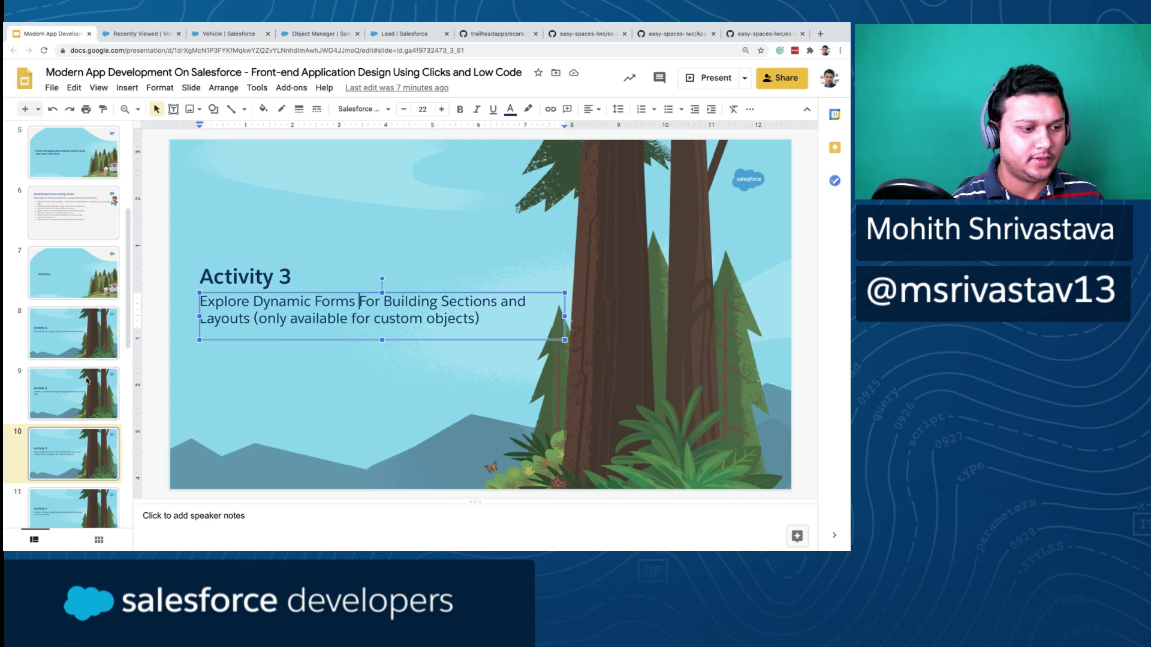
{"action": "scroll", "coordinate": [68, 449], "scroll_direction": "down", "scroll_amount": 2}
{"action": "left_click", "coordinate": [68, 450]}
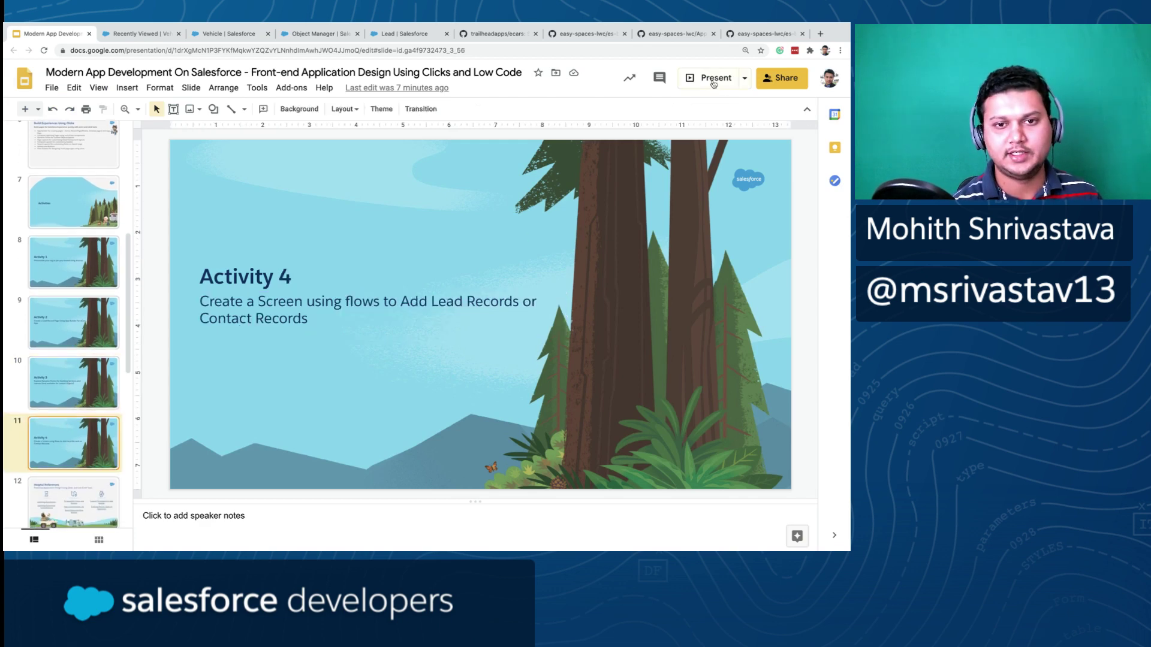
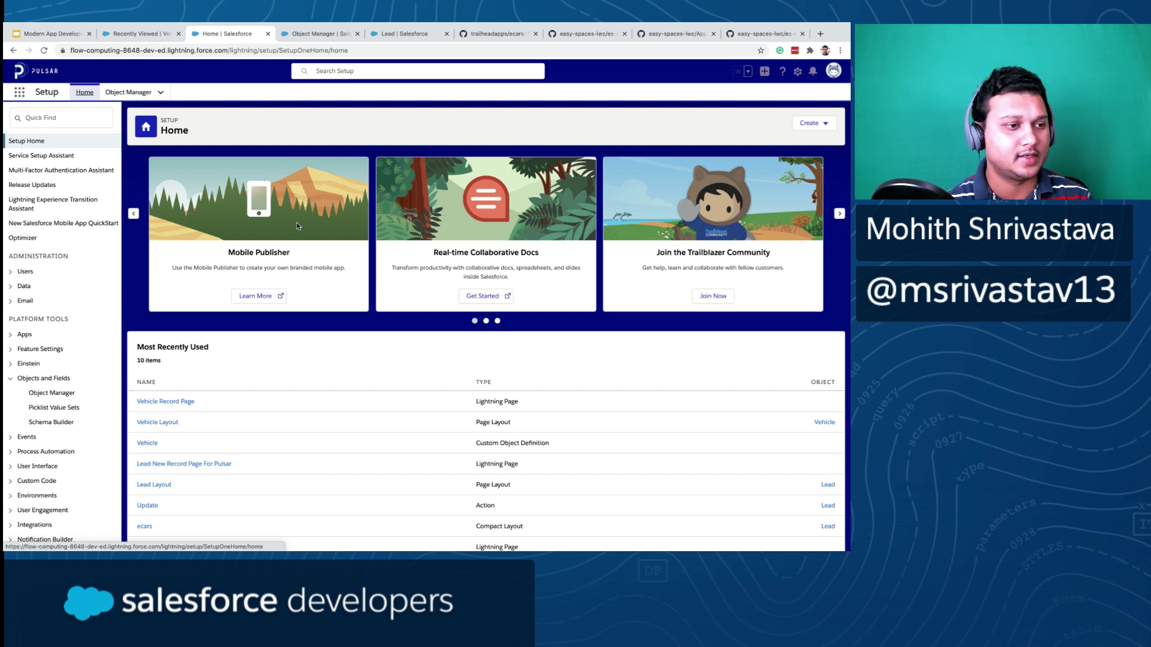
- Find "flows" in Salesforce Setup and open the Flows page under Process Automation
{"action": "left_click", "coordinate": [92, 124]}
{"action": "type", "text": "flows"}
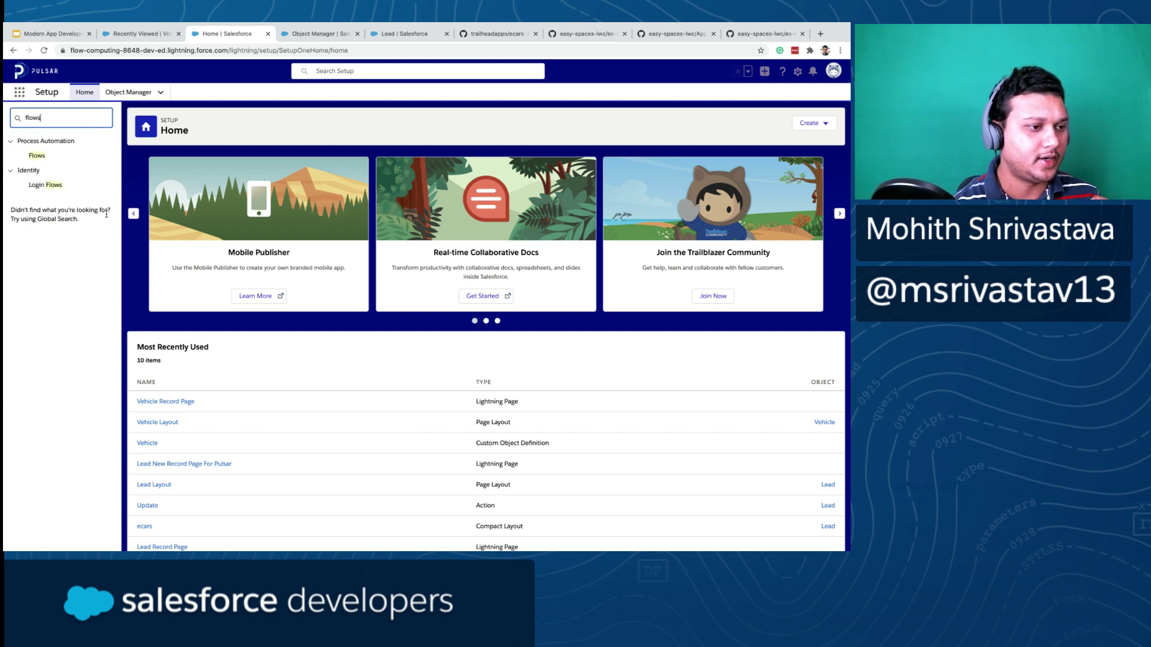
{"action": "left_click", "coordinate": [37, 155]}
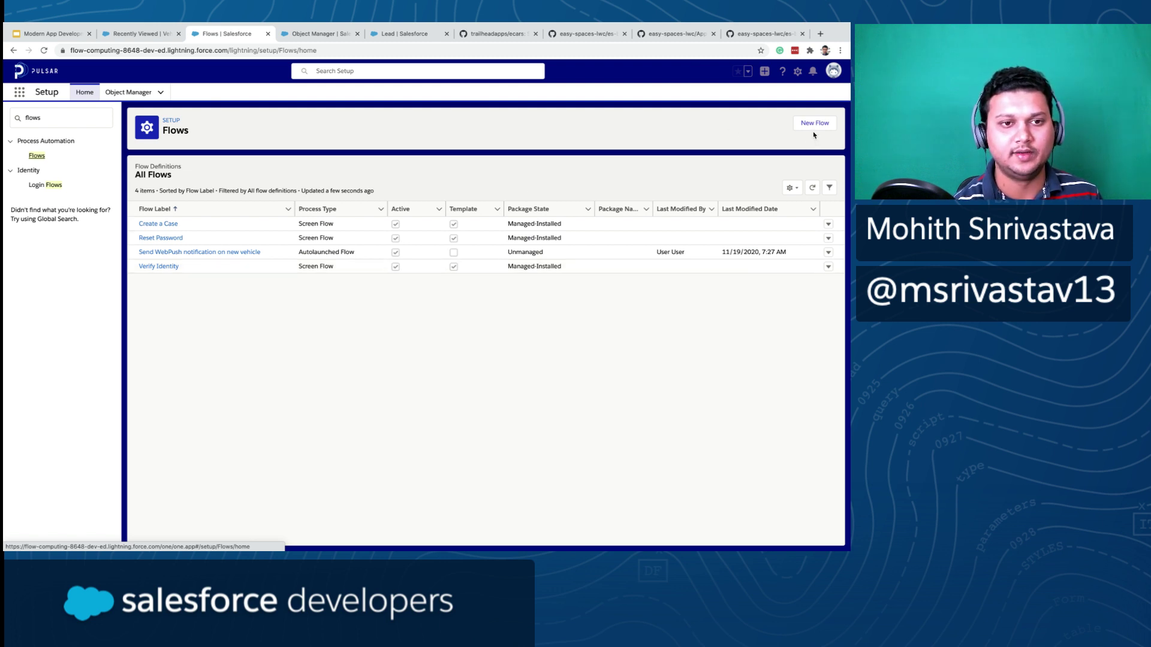
- Open the easy-spaces-lwc repository on GitHub and look over its README introduction and the Spaces Designer preview
{"action": "left_click", "coordinate": [671, 35]}
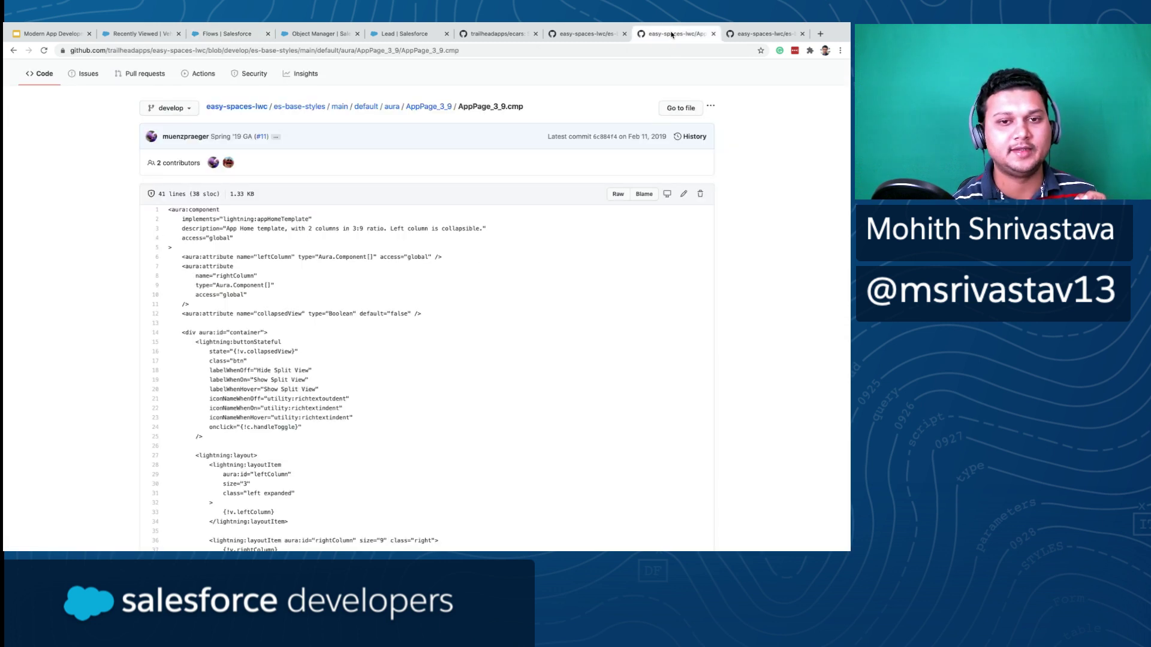
{"action": "left_click", "coordinate": [235, 109]}
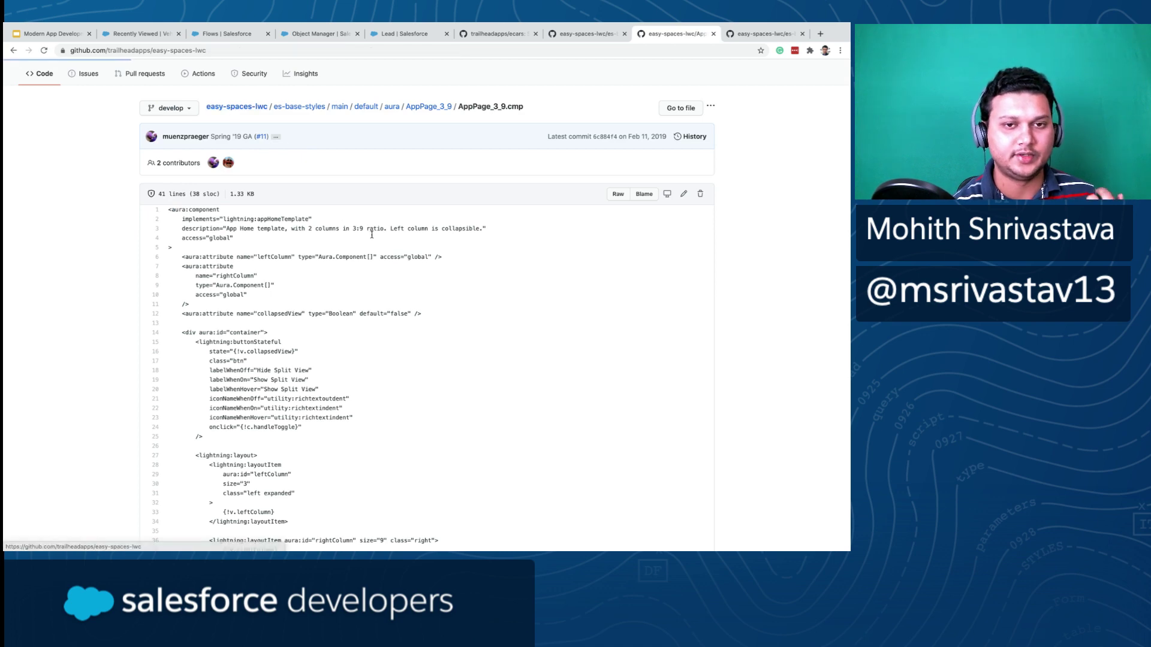
{"action": "scroll", "coordinate": [372, 232], "scroll_direction": "down", "scroll_amount": 10}
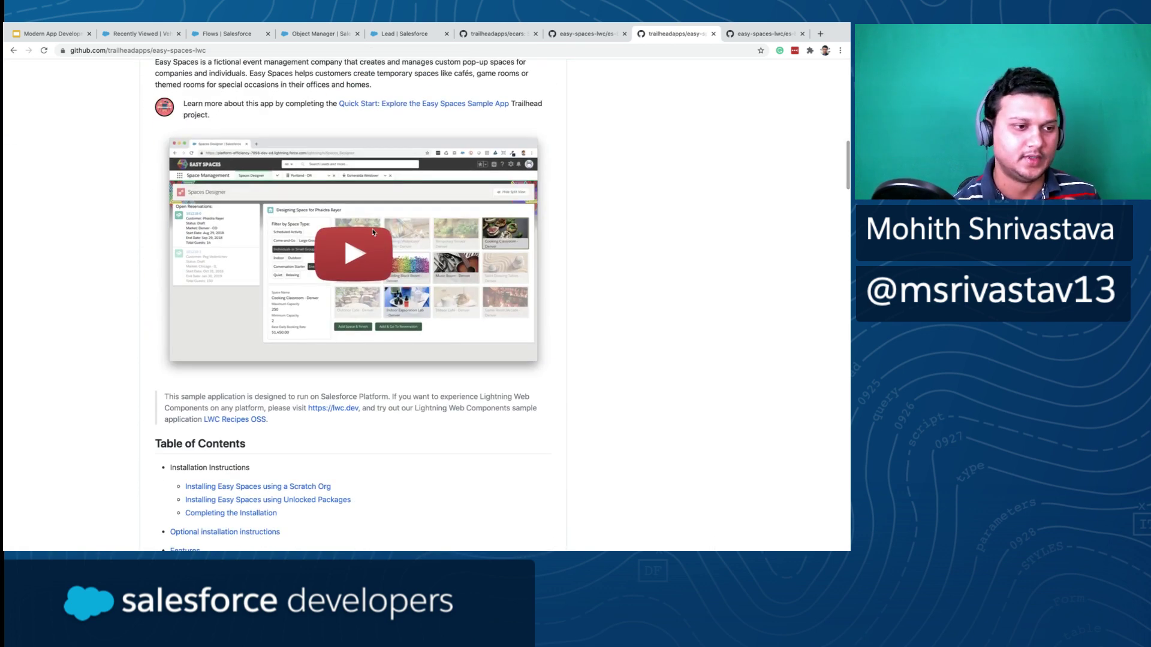
{"action": "scroll", "coordinate": [373, 232], "scroll_direction": "up", "scroll_amount": 4}
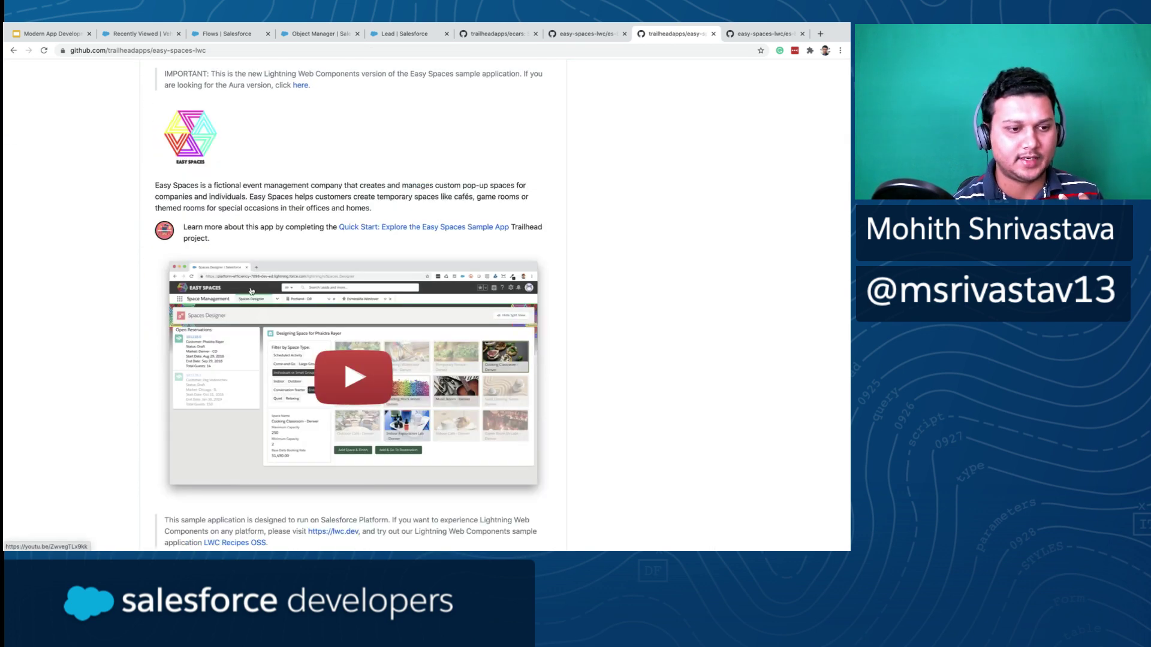
{"action": "scroll", "coordinate": [374, 246], "scroll_direction": "down", "scroll_amount": 4}
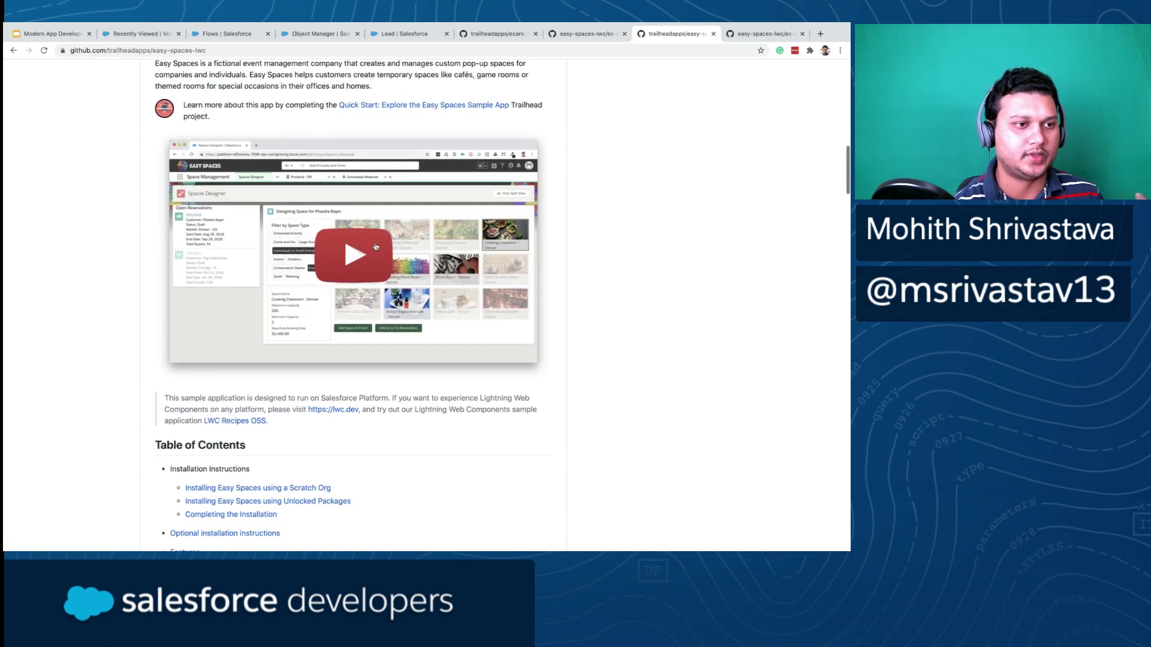
- Create a new Screen Flow from the Flows setup page using the Auto-Layout canvas
{"action": "left_click", "coordinate": [248, 36]}
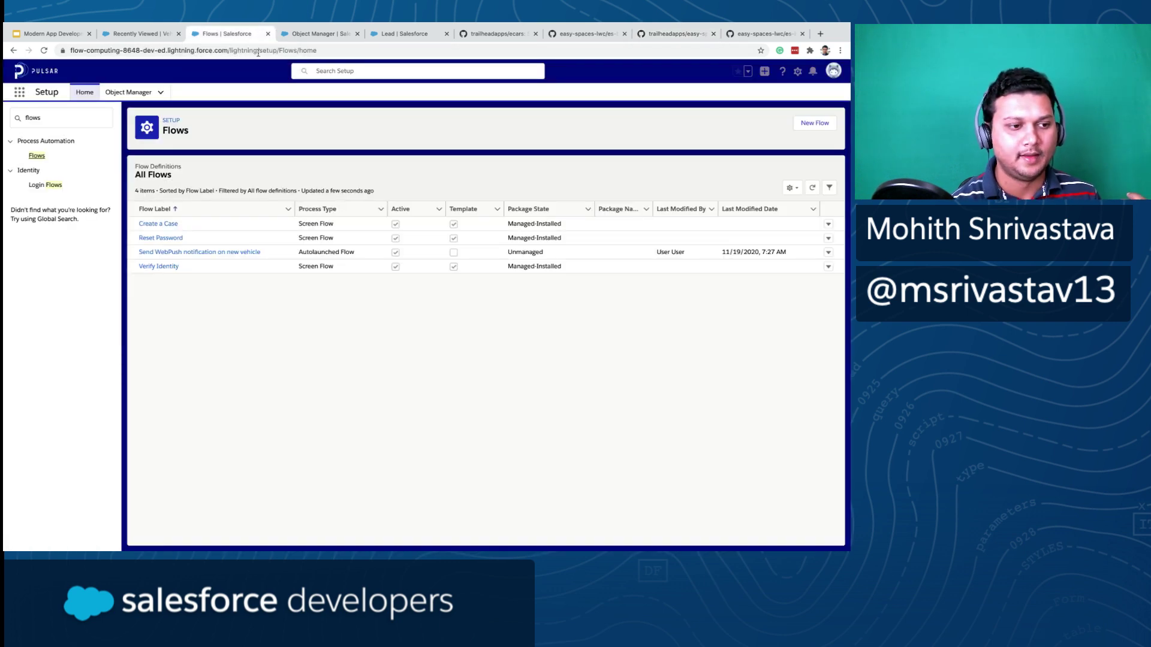
{"action": "left_click", "coordinate": [814, 125]}
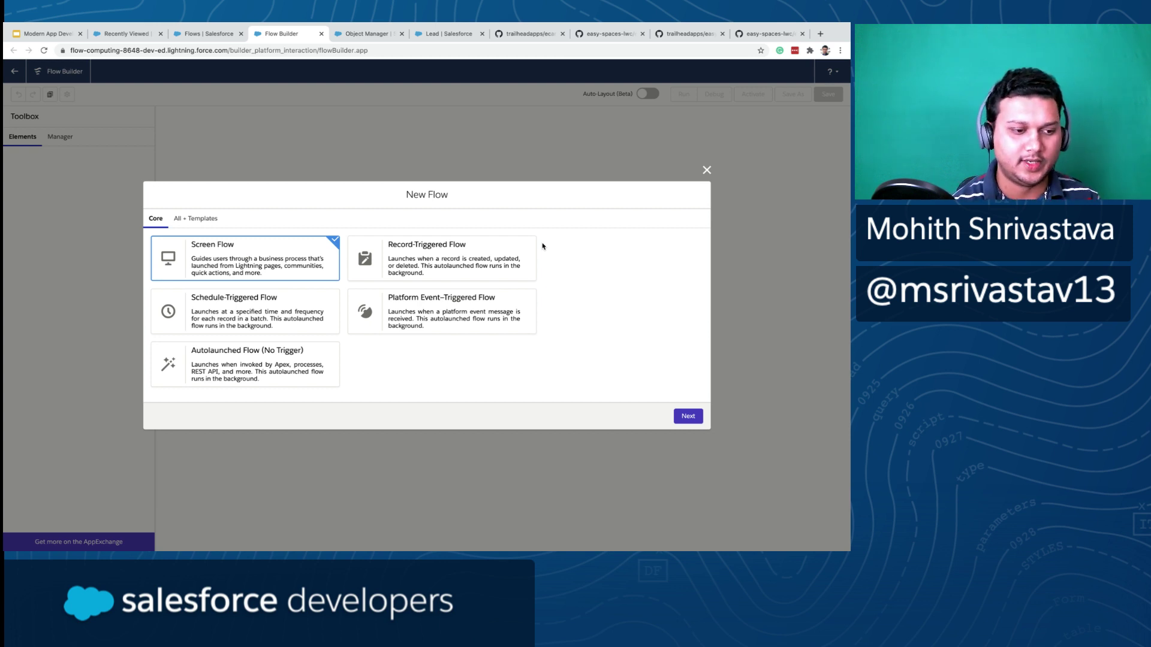
{"action": "left_click", "coordinate": [693, 417]}
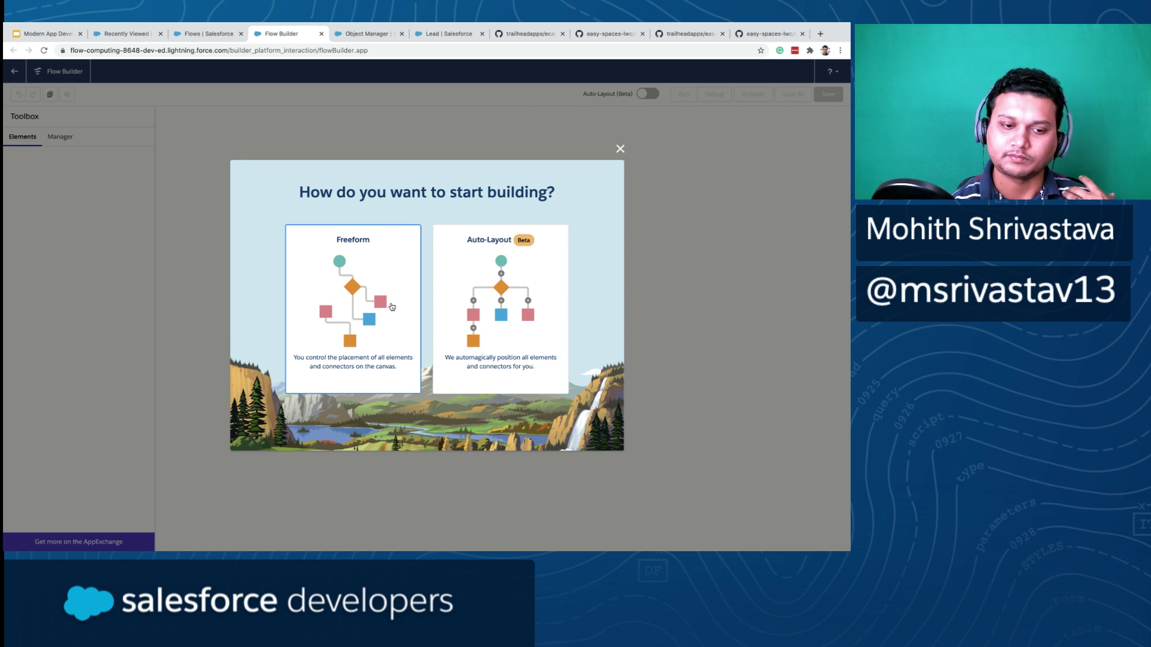
{"action": "left_click", "coordinate": [475, 305]}
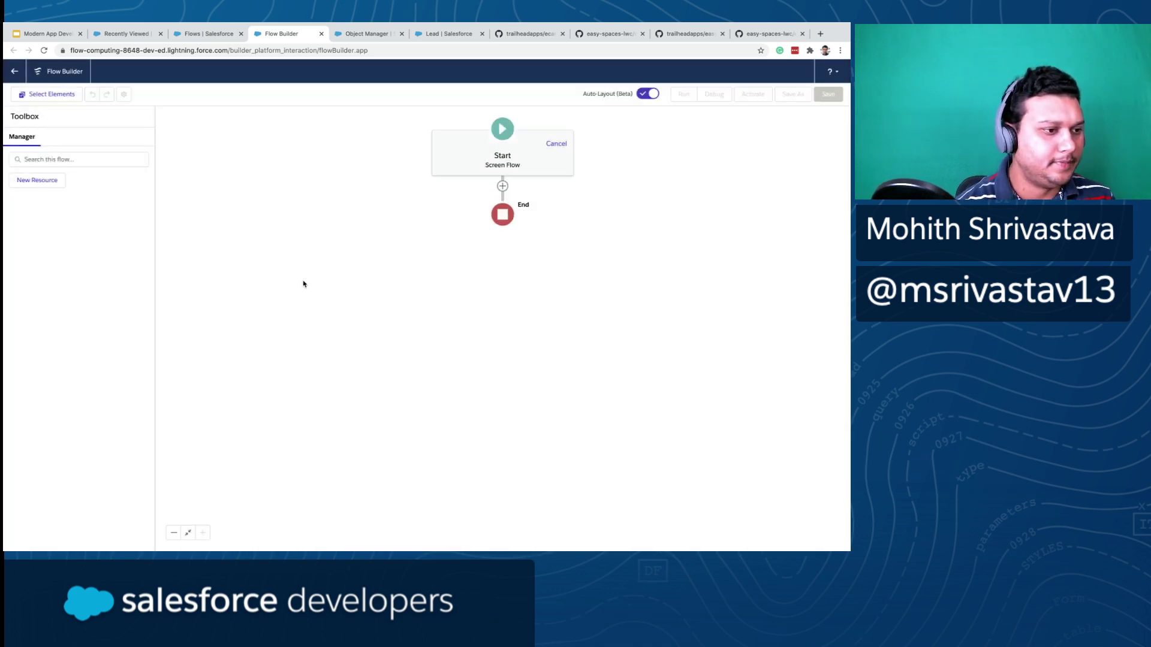
{"action": "left_click", "coordinate": [44, 163]}
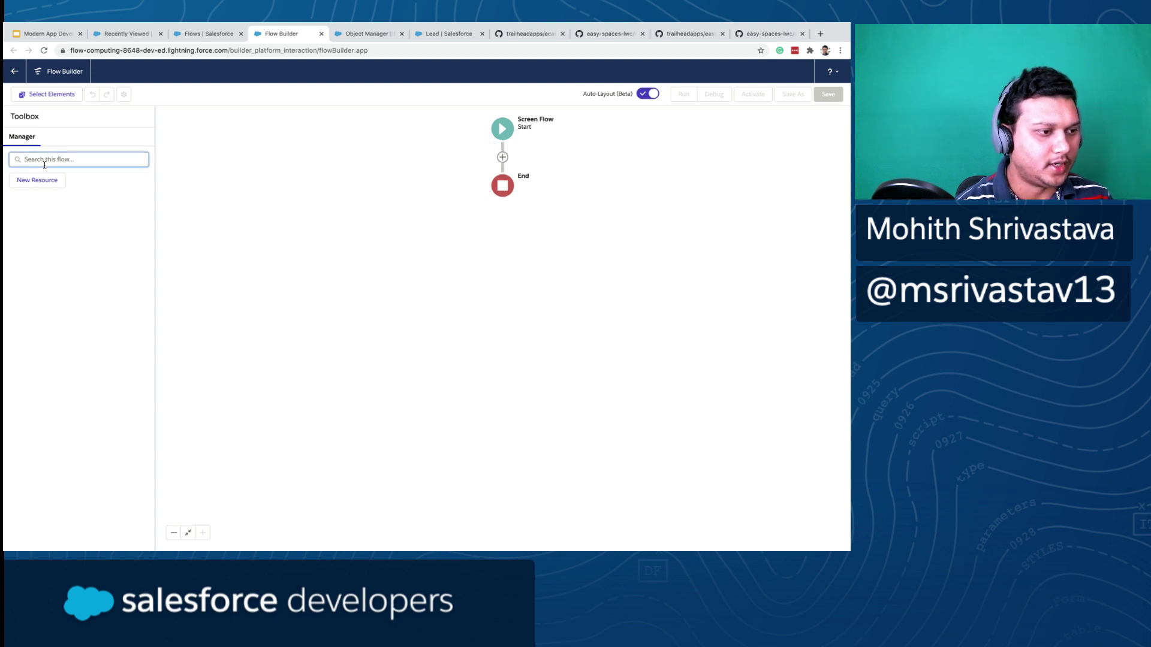
{"action": "left_click", "coordinate": [51, 181]}
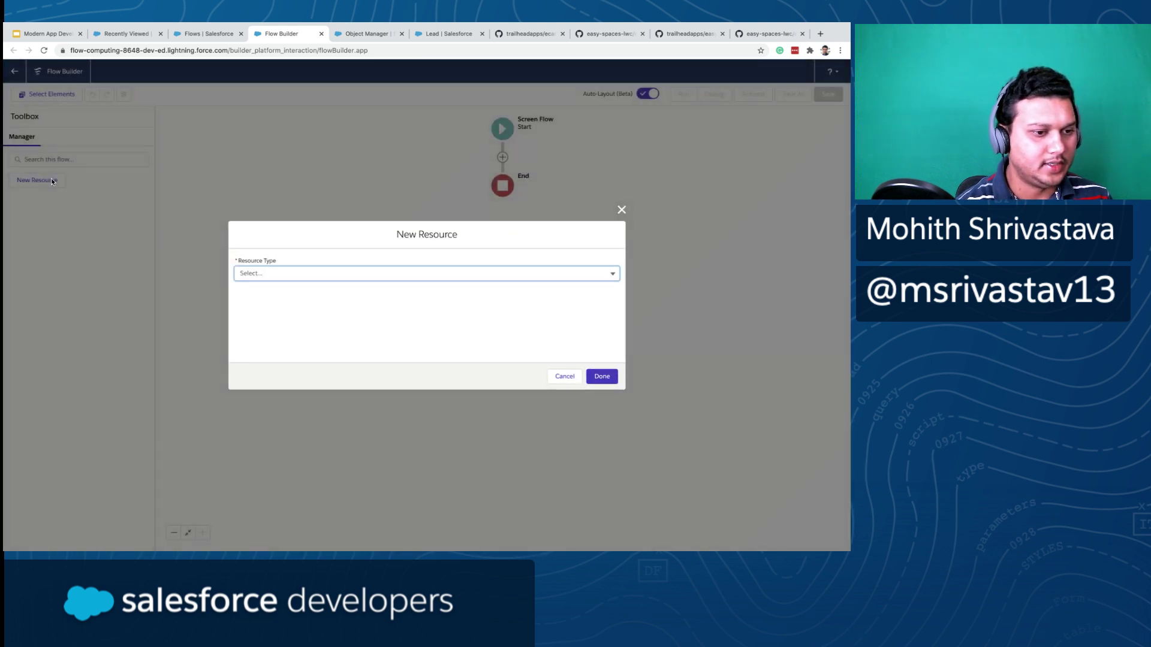
{"action": "left_click", "coordinate": [314, 276]}
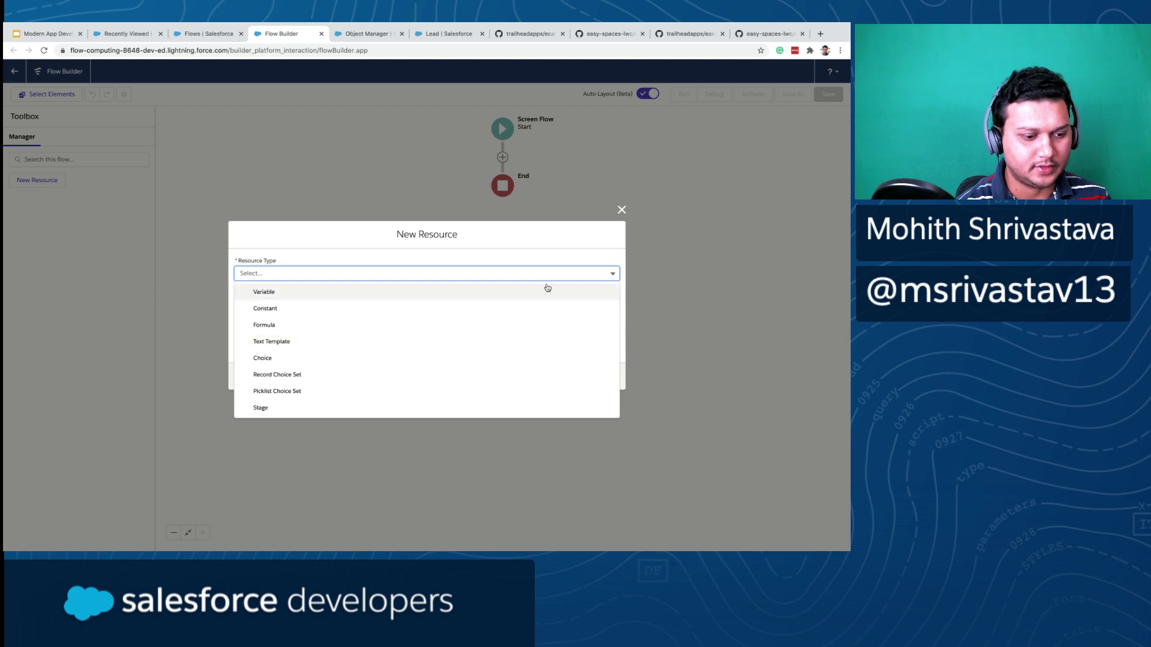
{"action": "key", "text": "Escape"}
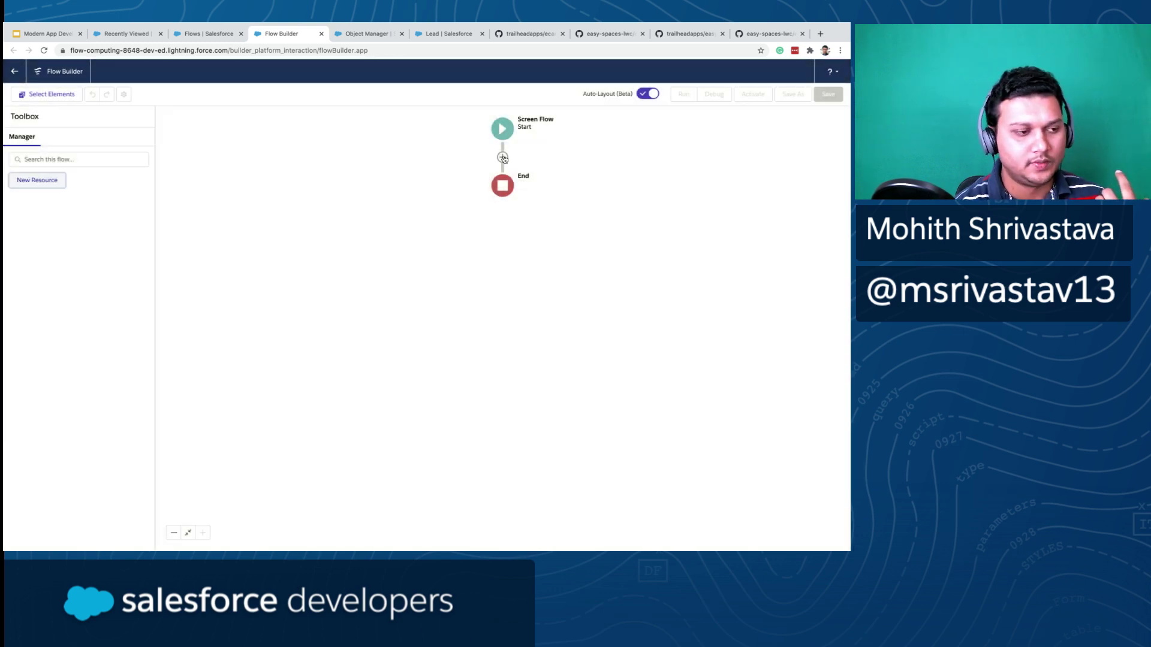
- Add a Screen element between Start and End and label it "Create Lead/Contact"
{"action": "left_click", "coordinate": [503, 158]}
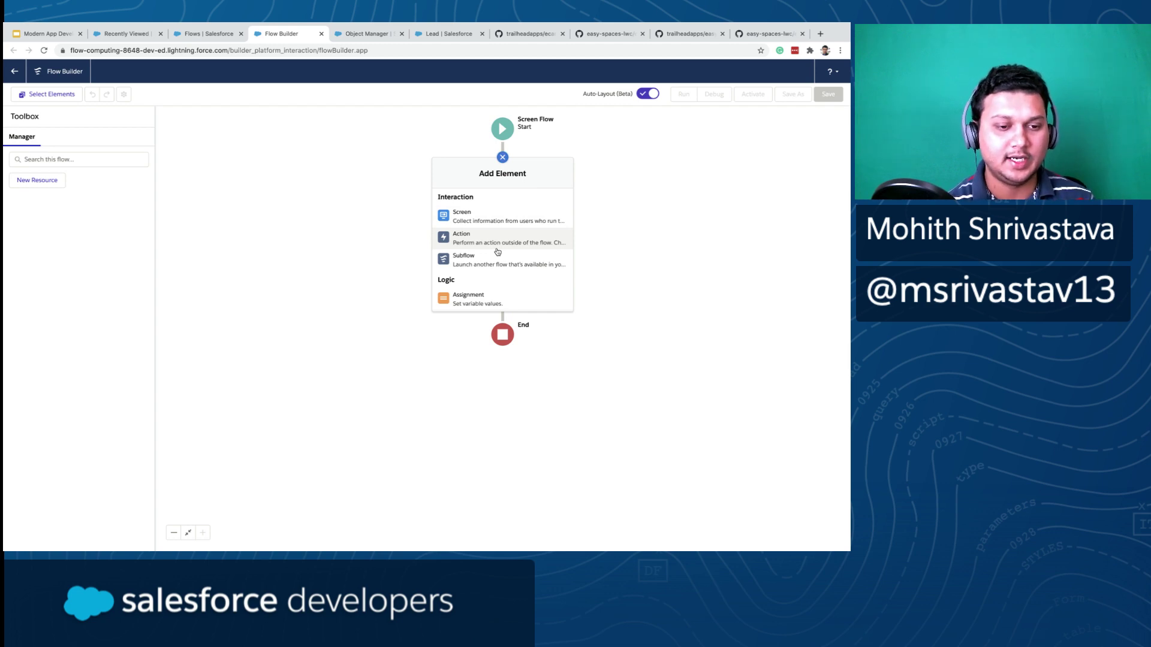
{"action": "left_click", "coordinate": [483, 216]}
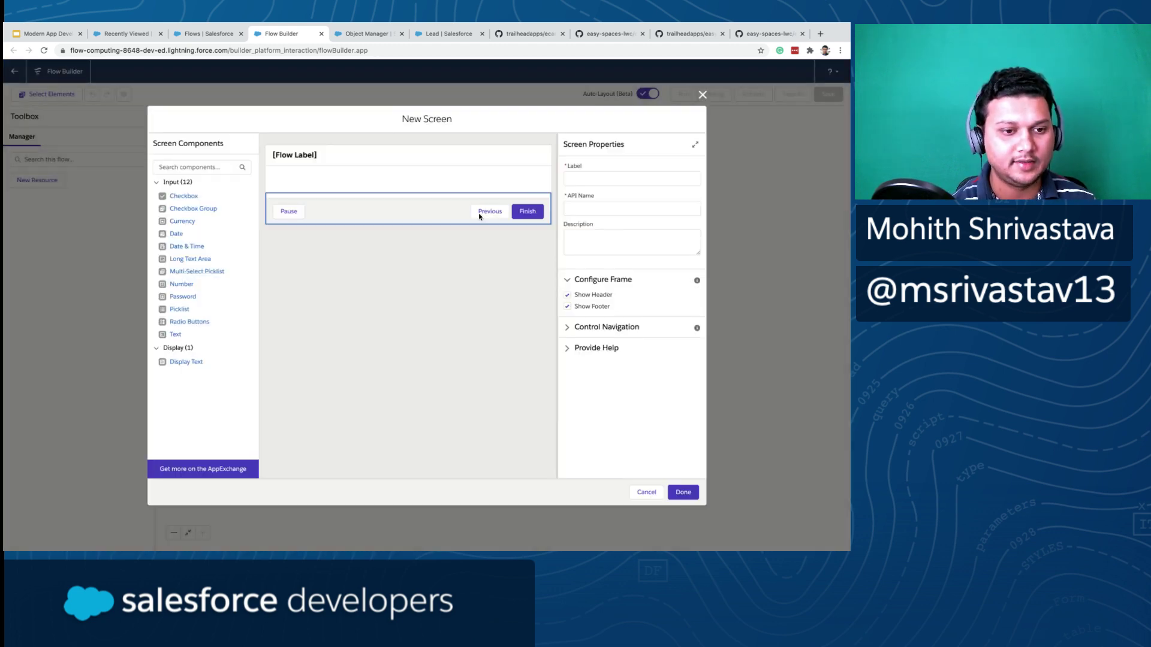
{"action": "scroll", "coordinate": [215, 257], "scroll_direction": "down", "scroll_amount": 4}
{"action": "scroll", "coordinate": [215, 258], "scroll_direction": "up", "scroll_amount": 4}
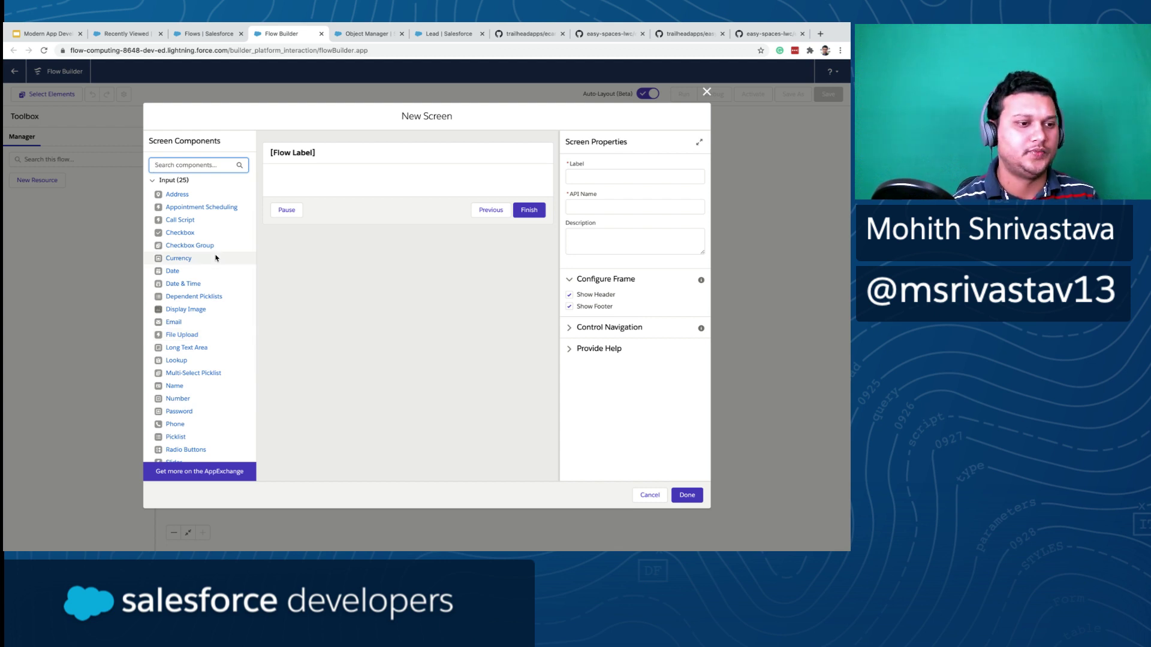
{"action": "scroll", "coordinate": [216, 257], "scroll_direction": "down", "scroll_amount": 2}
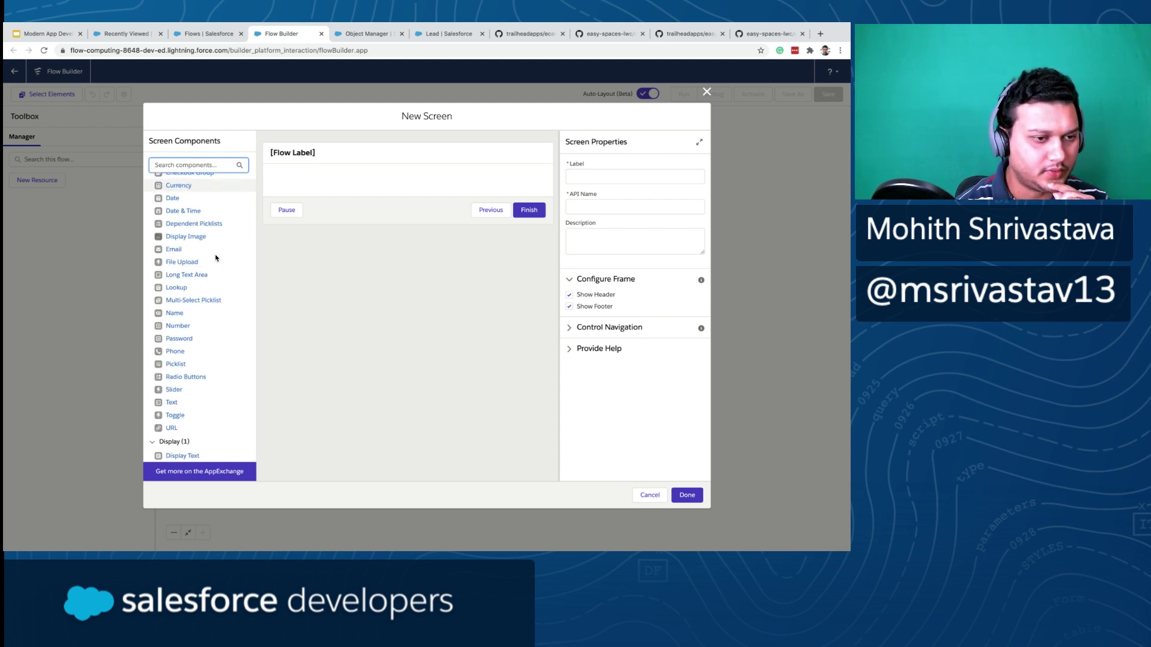
{"action": "left_click", "coordinate": [318, 155]}
{"action": "left_click", "coordinate": [585, 183]}
{"action": "type", "text": "Create L"}
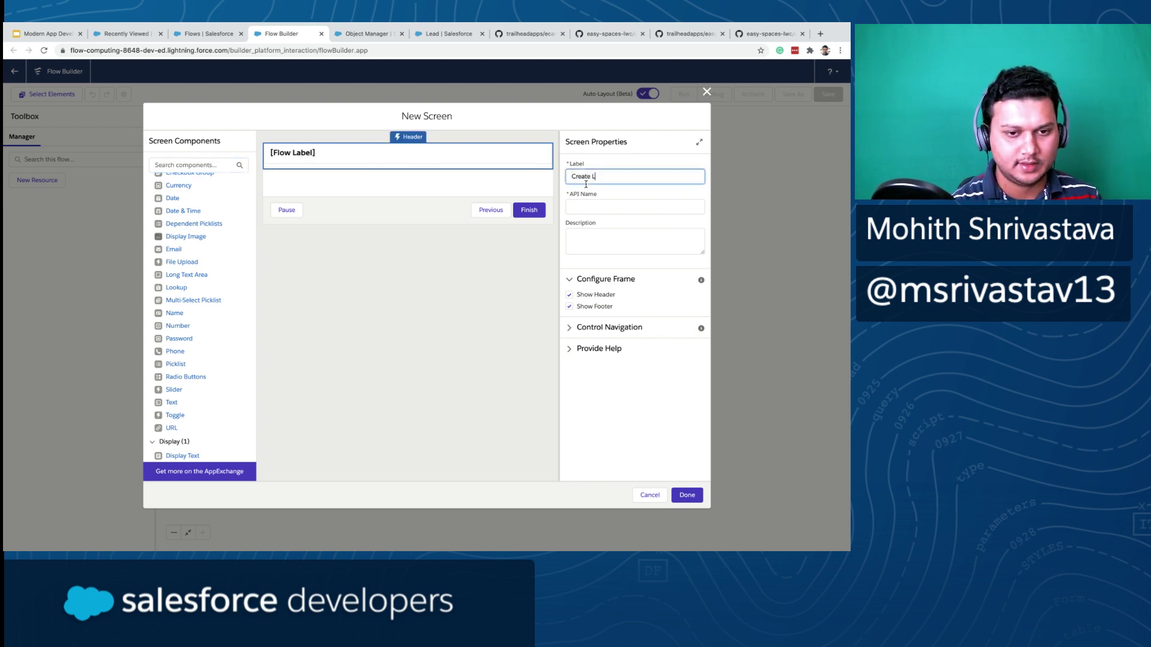
{"action": "type", "text": "ead/Contact"}
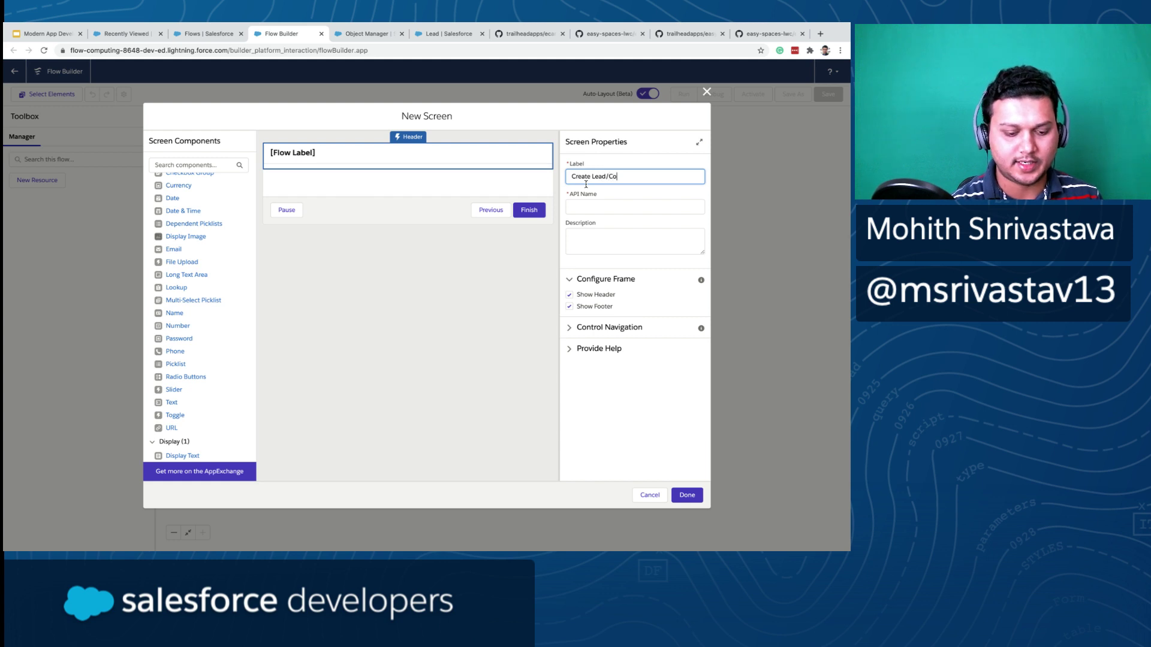
{"action": "left_click", "coordinate": [603, 206]}
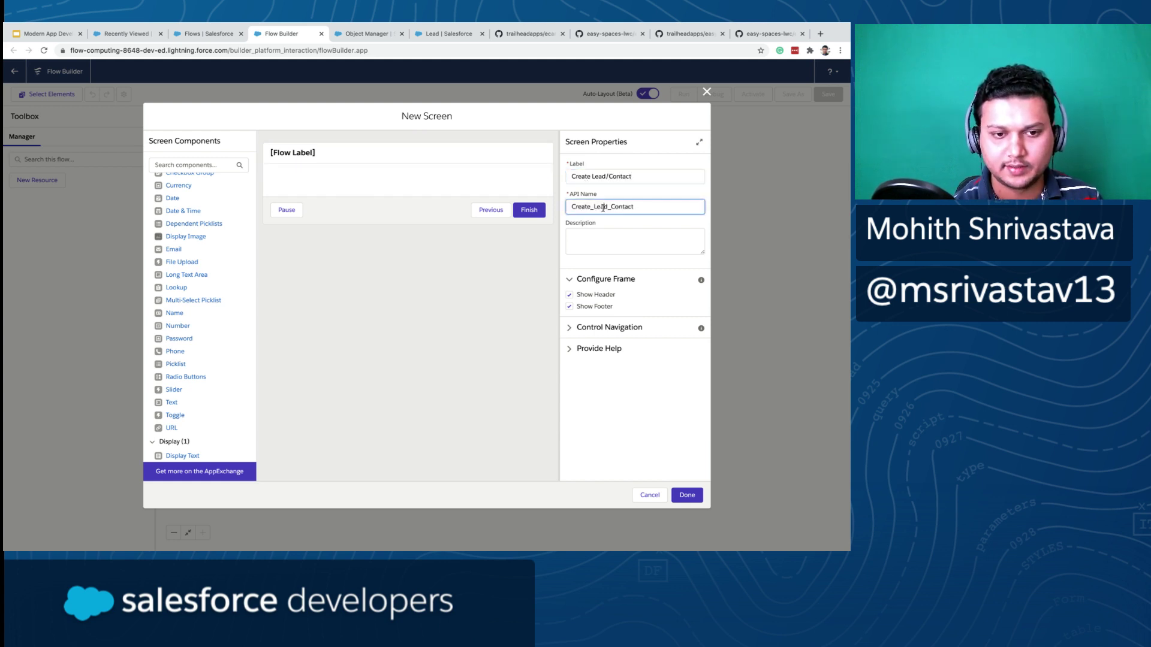
{"action": "left_click", "coordinate": [368, 157]}
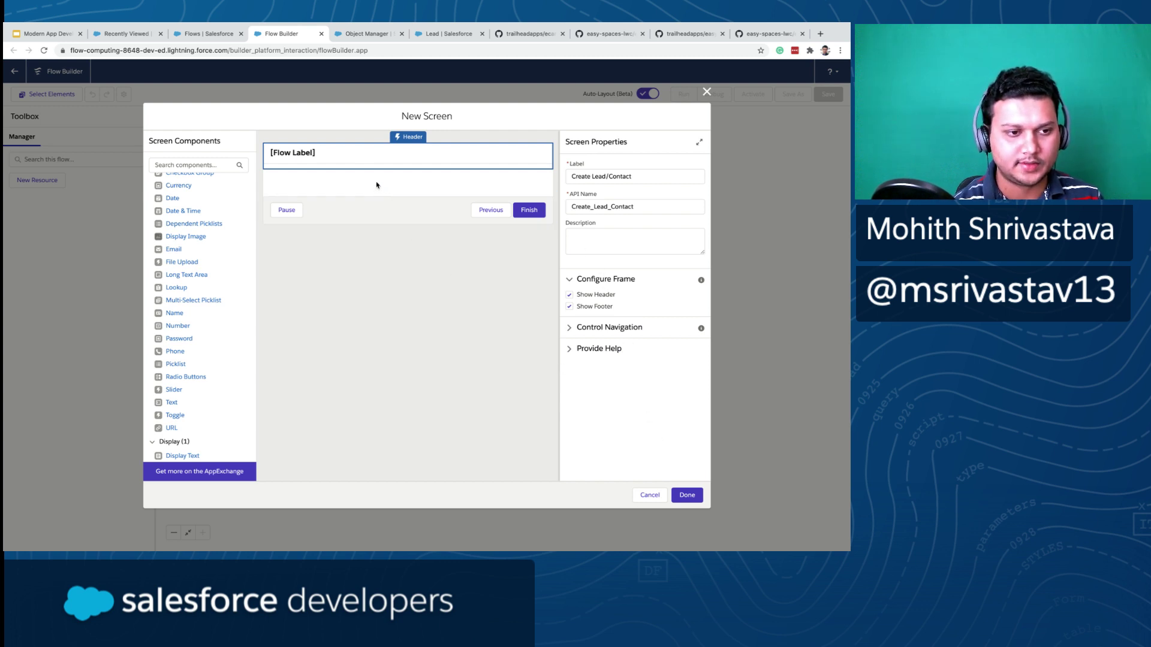
{"action": "left_click", "coordinate": [687, 496]}
- Reopen the Create Lead/Contact screen for editing and add a Picklist component to it
{"action": "double_click", "coordinate": [505, 185]}
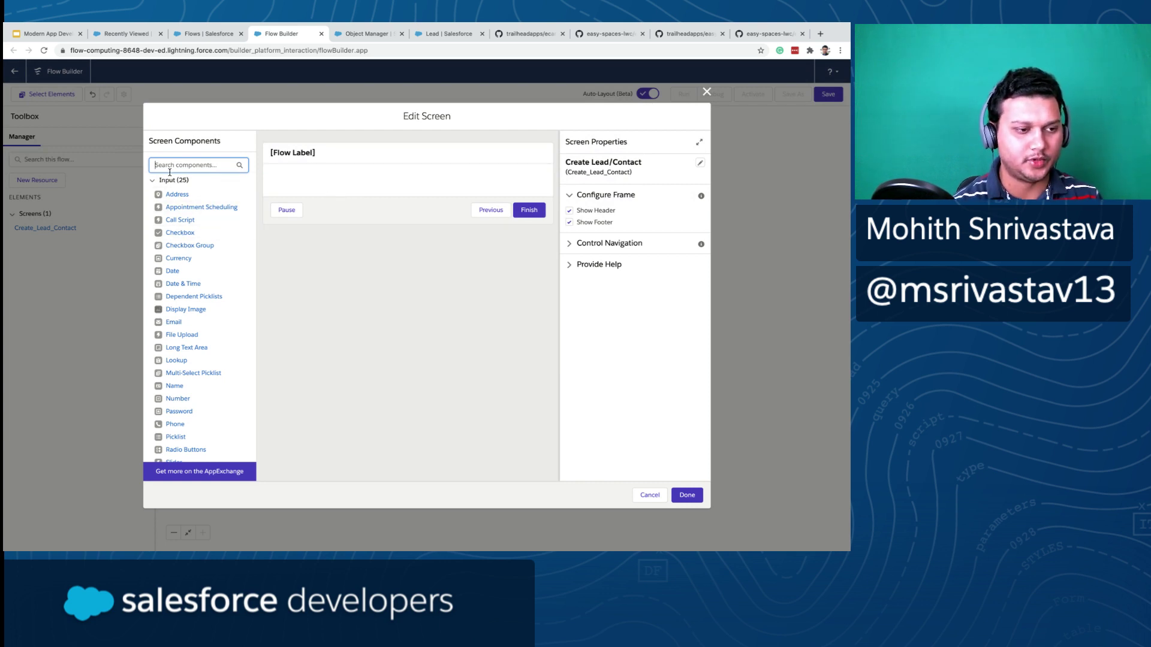
{"action": "type", "text": "pic"}
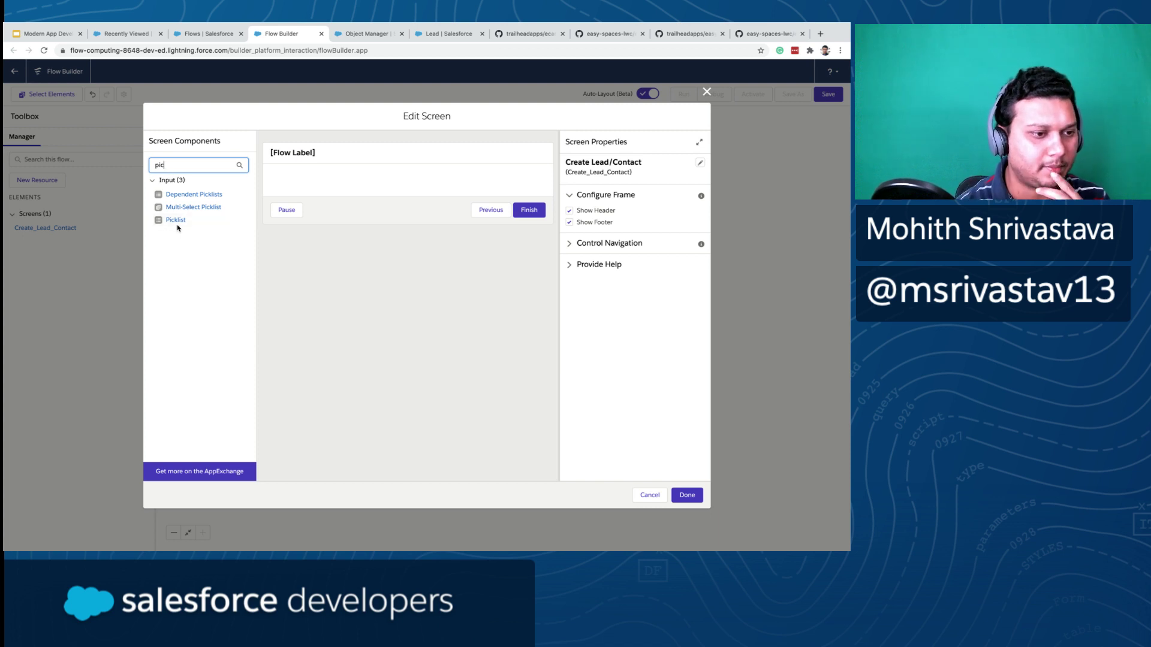
{"action": "left_click_drag", "start_coordinate": [175, 222], "coordinate": [317, 187]}
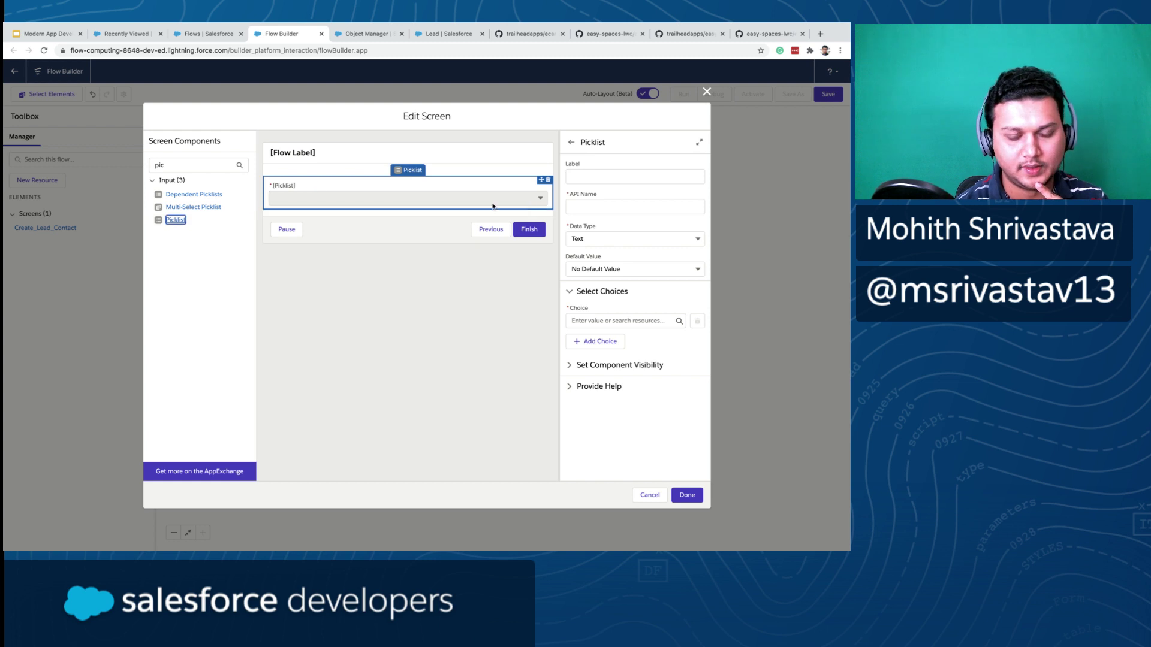
- Label the picklist "Do you want to create Lead/Contact?", keeping the Text data type and no default value
{"action": "left_click", "coordinate": [585, 178]}
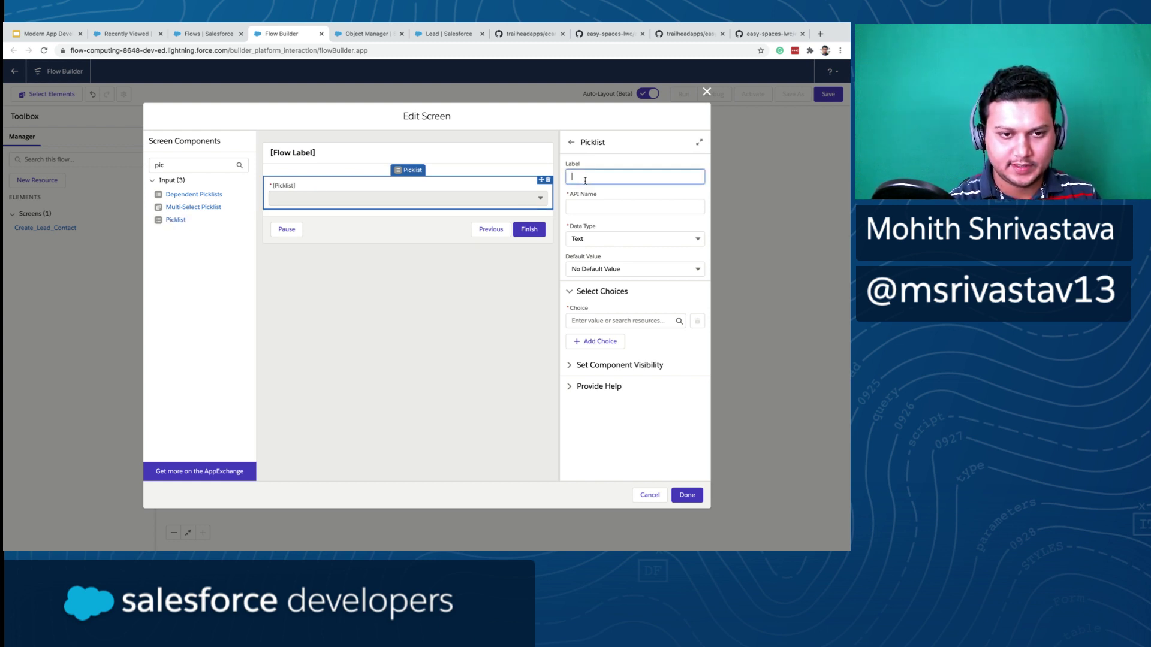
{"action": "type", "text": "Crea"}
{"action": "key", "text": "BackSpace"}
{"action": "key", "text": "BackSpace"}
{"action": "type", "text": "Do you wan"}
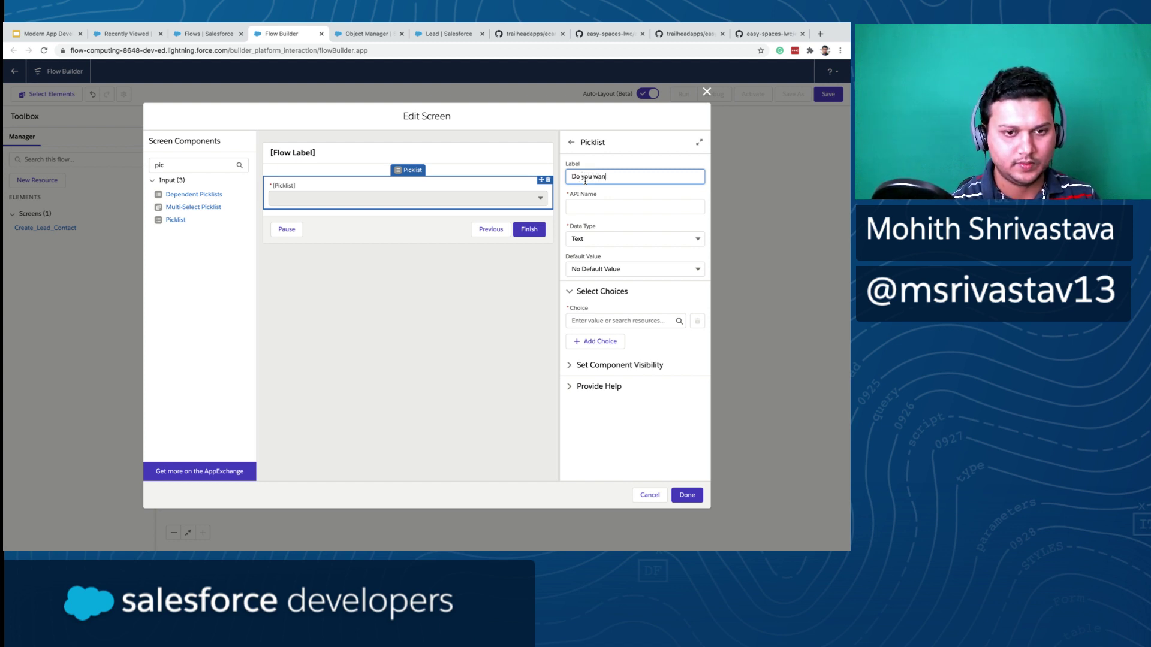
{"action": "type", "text": "t to create "}
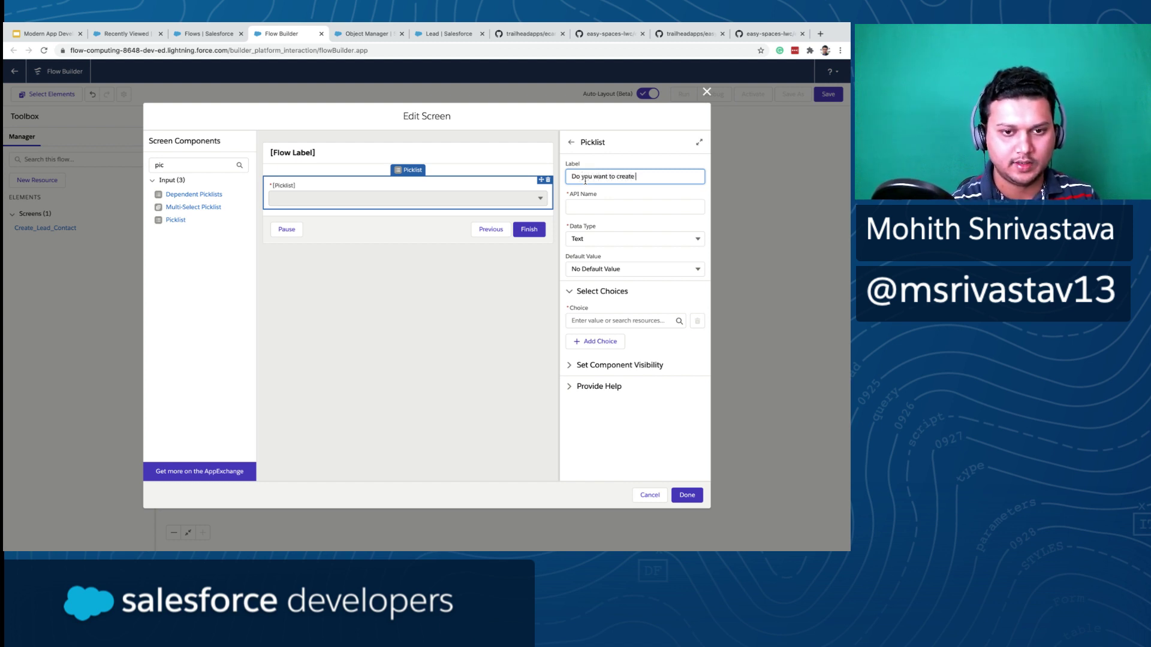
{"action": "type", "text": "Lead/Contact"}
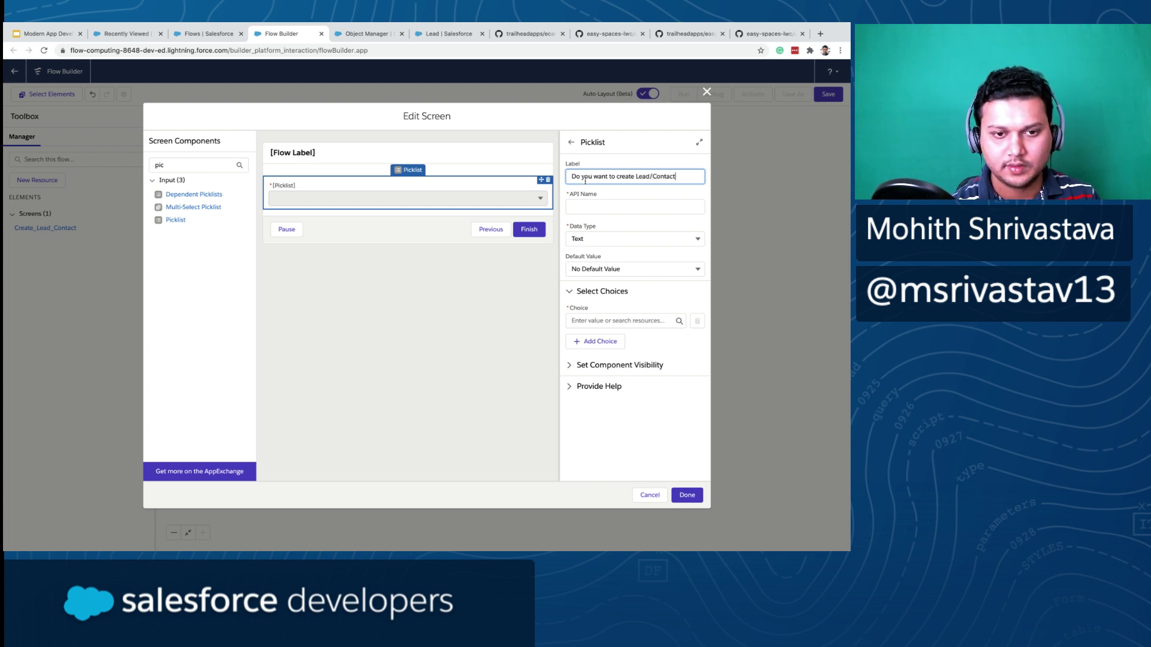
{"action": "key", "text": "Tab"}
{"action": "left_click", "coordinate": [679, 183]}
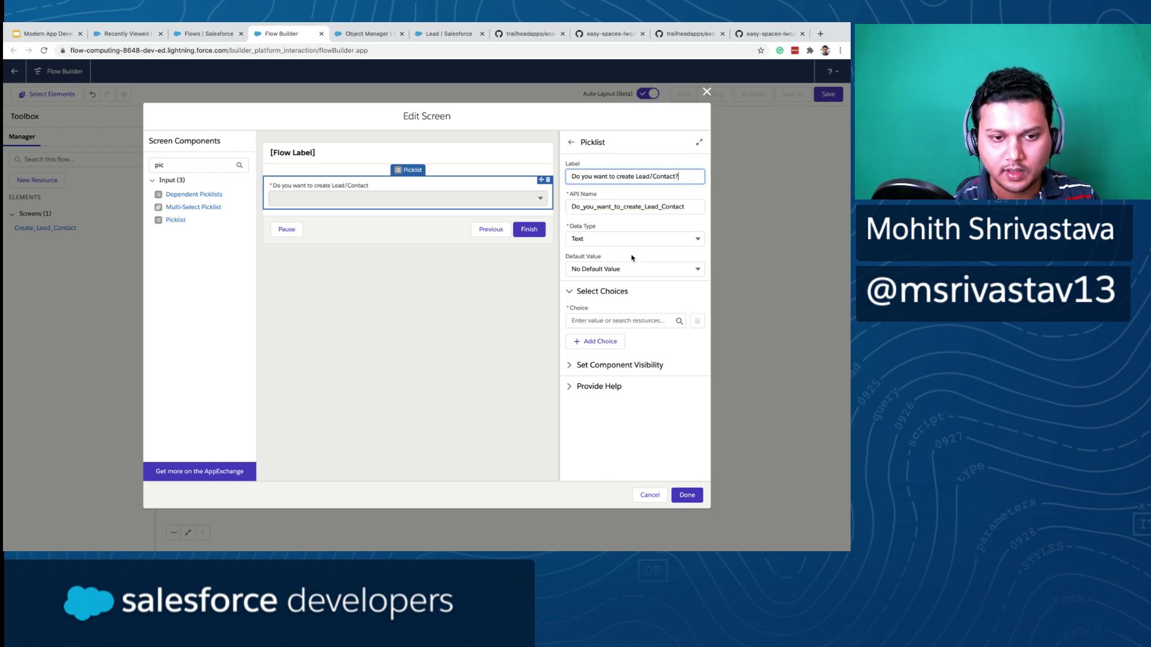
{"action": "left_click", "coordinate": [617, 240]}
{"action": "left_click", "coordinate": [616, 241]}
{"action": "left_click", "coordinate": [618, 275]}
{"action": "left_click", "coordinate": [607, 288]}
- Create a Constant resource named Lead from the picklist's choice, with data type Text and value LEAD
{"action": "left_click", "coordinate": [599, 320]}
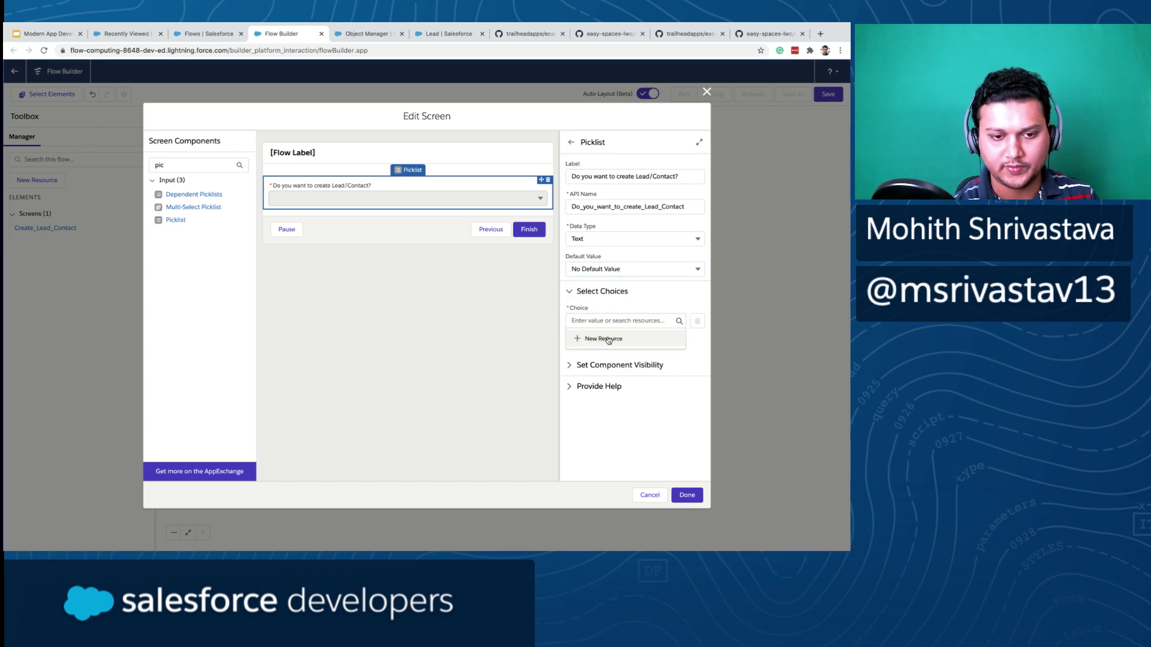
{"action": "left_click", "coordinate": [607, 338]}
{"action": "left_click", "coordinate": [372, 273]}
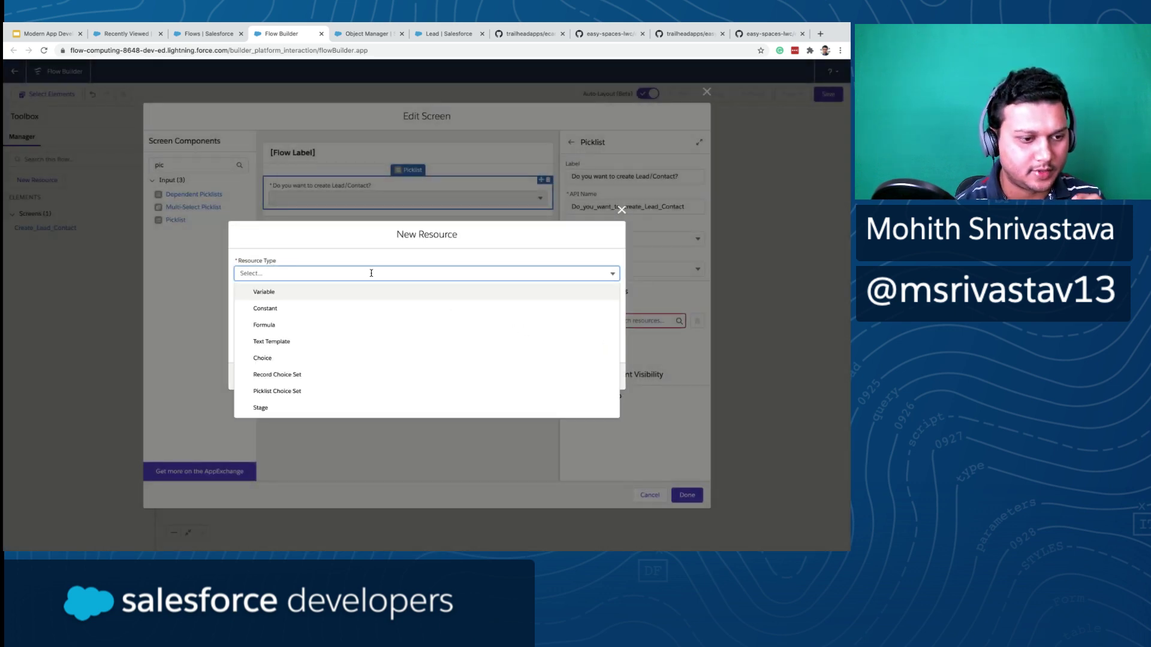
{"action": "left_click", "coordinate": [313, 309]}
{"action": "left_click", "coordinate": [308, 293]}
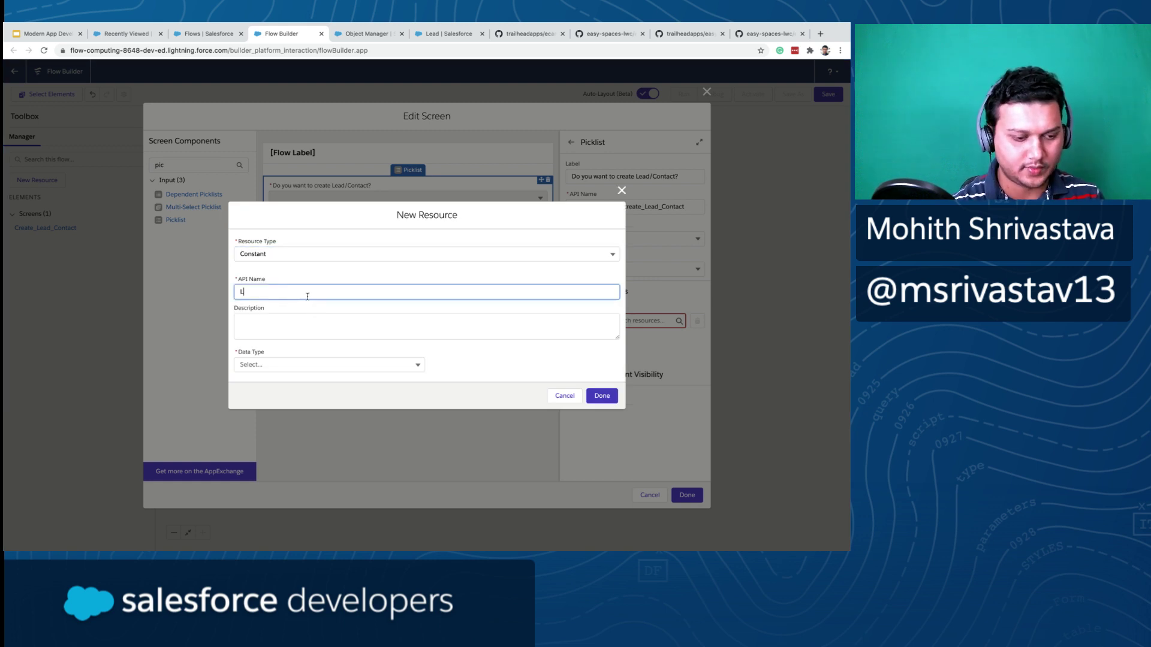
{"action": "type", "text": "Lead"}
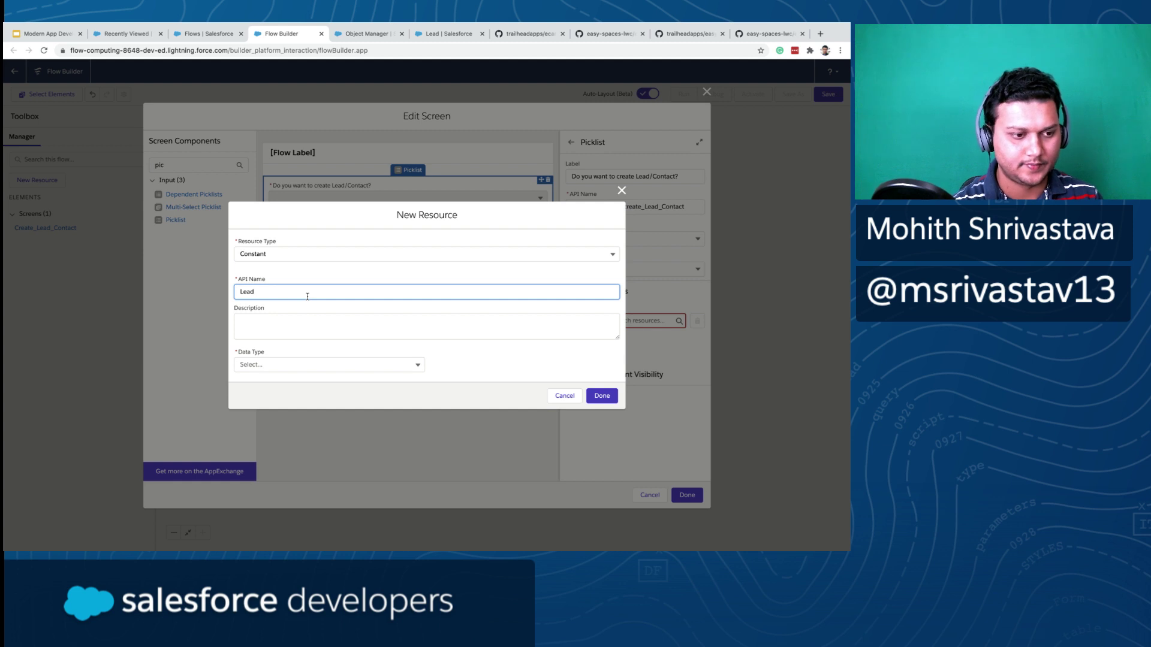
{"action": "left_click", "coordinate": [277, 366]}
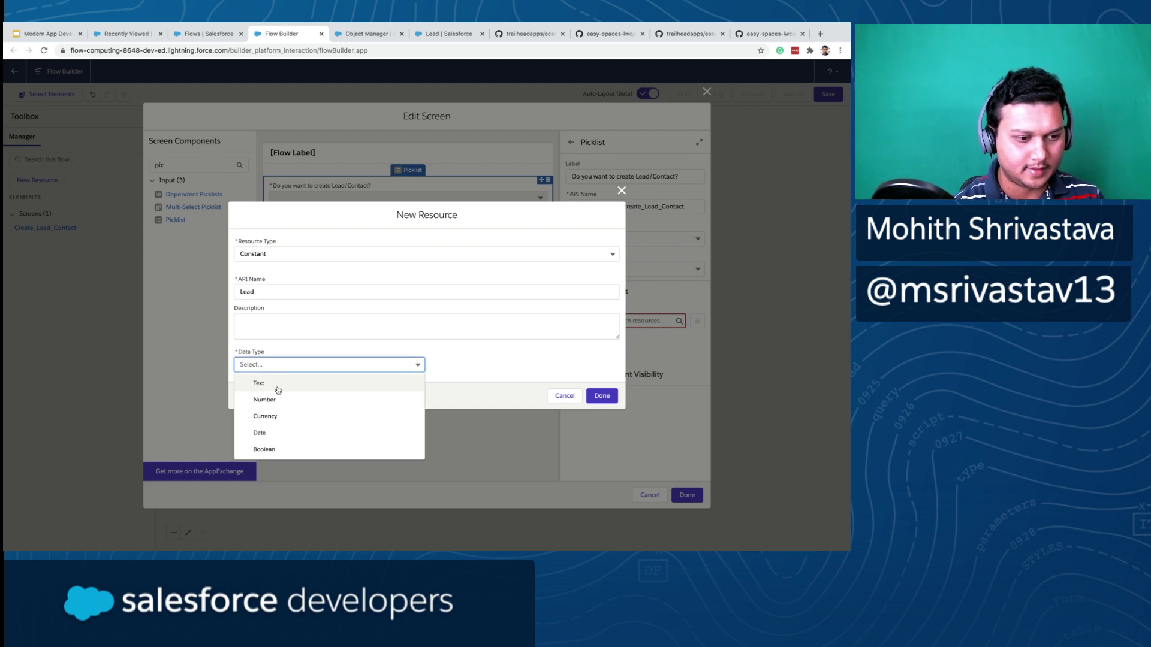
{"action": "left_click", "coordinate": [277, 390]}
{"action": "left_click", "coordinate": [276, 387]}
{"action": "type", "text": "LEAD"}
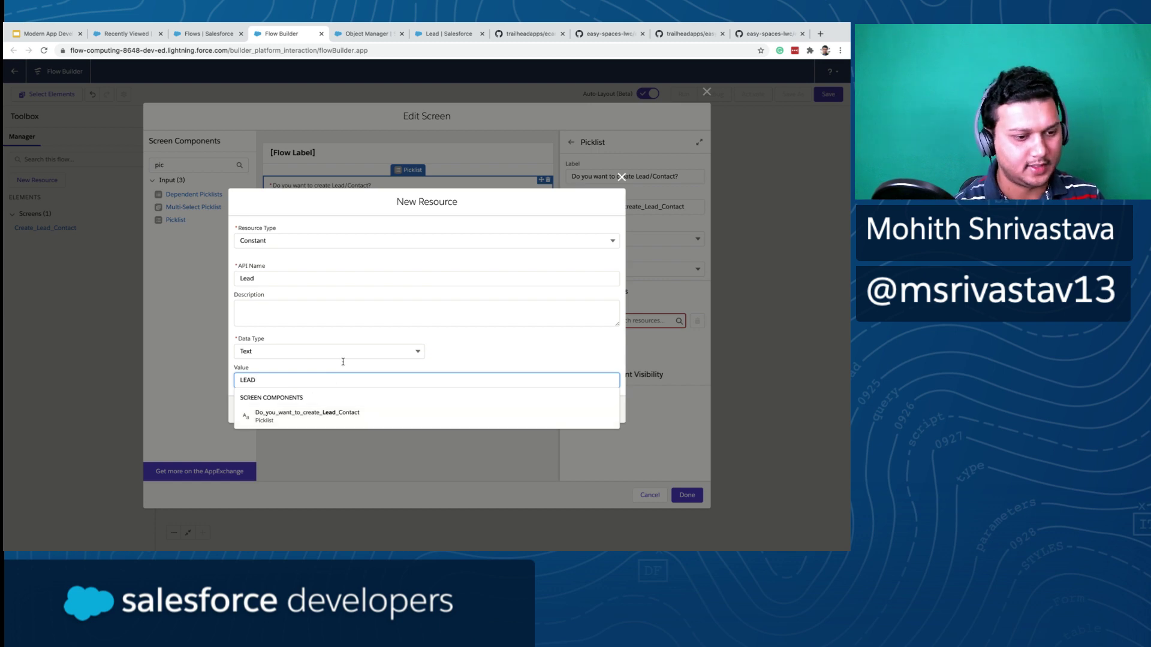
{"action": "left_click", "coordinate": [548, 368]}
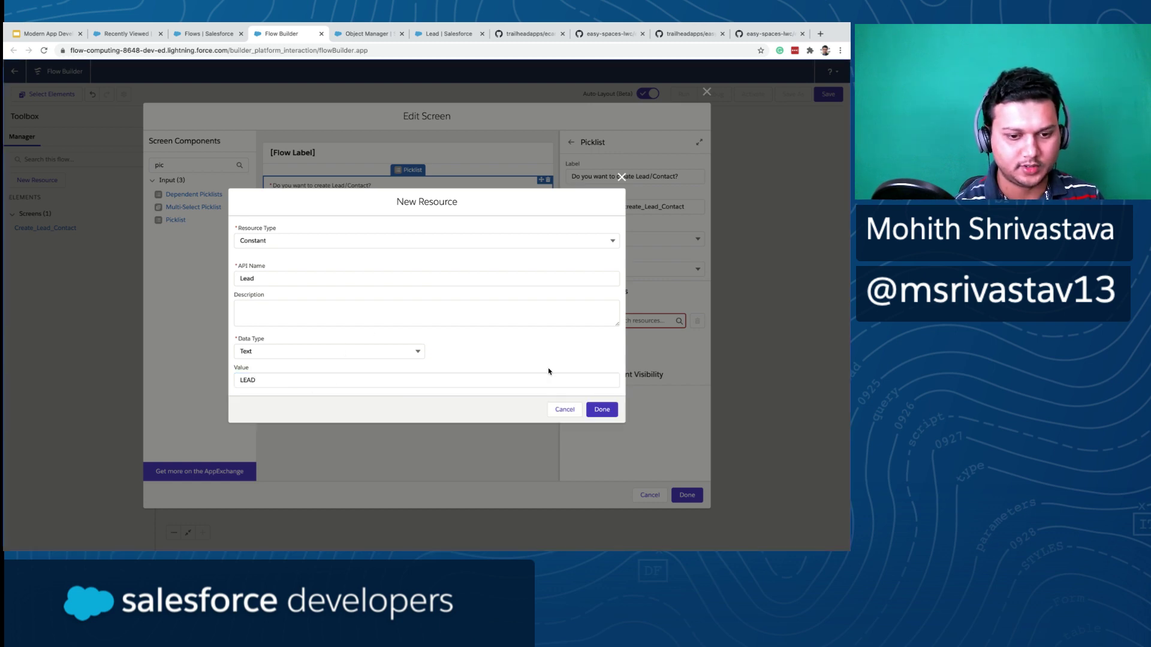
{"action": "left_click", "coordinate": [601, 412]}
- Try to look up the Lead constant as the picklist's choice, and clear the entry
{"action": "left_click", "coordinate": [605, 322]}
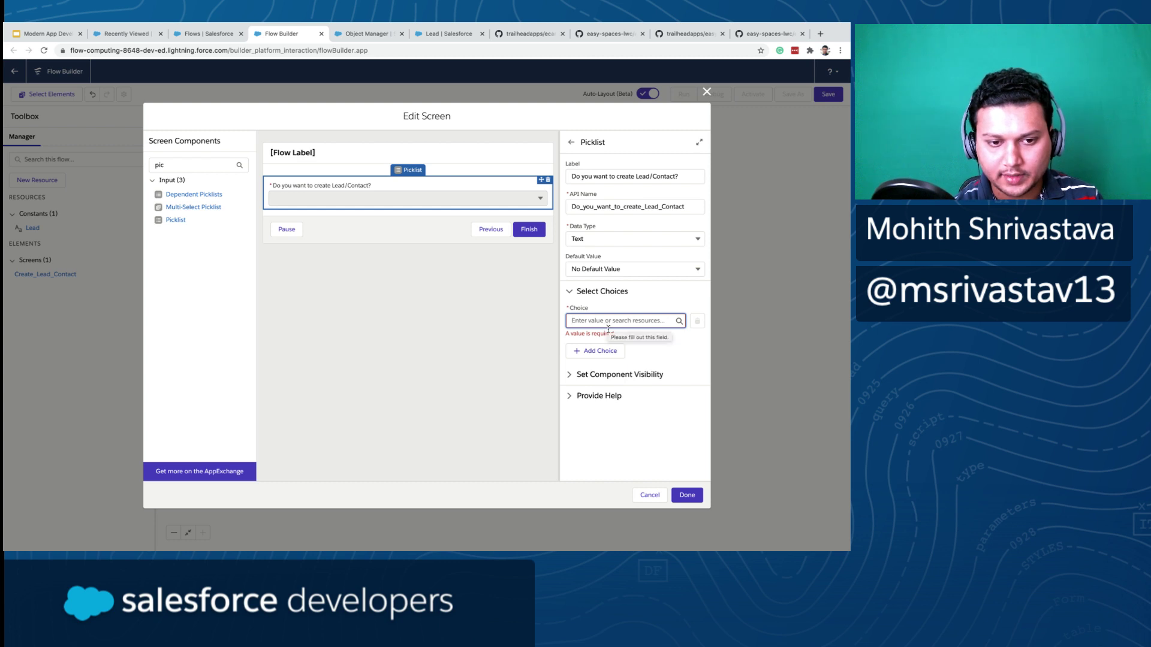
{"action": "left_click", "coordinate": [601, 326]}
{"action": "type", "text": "C"}
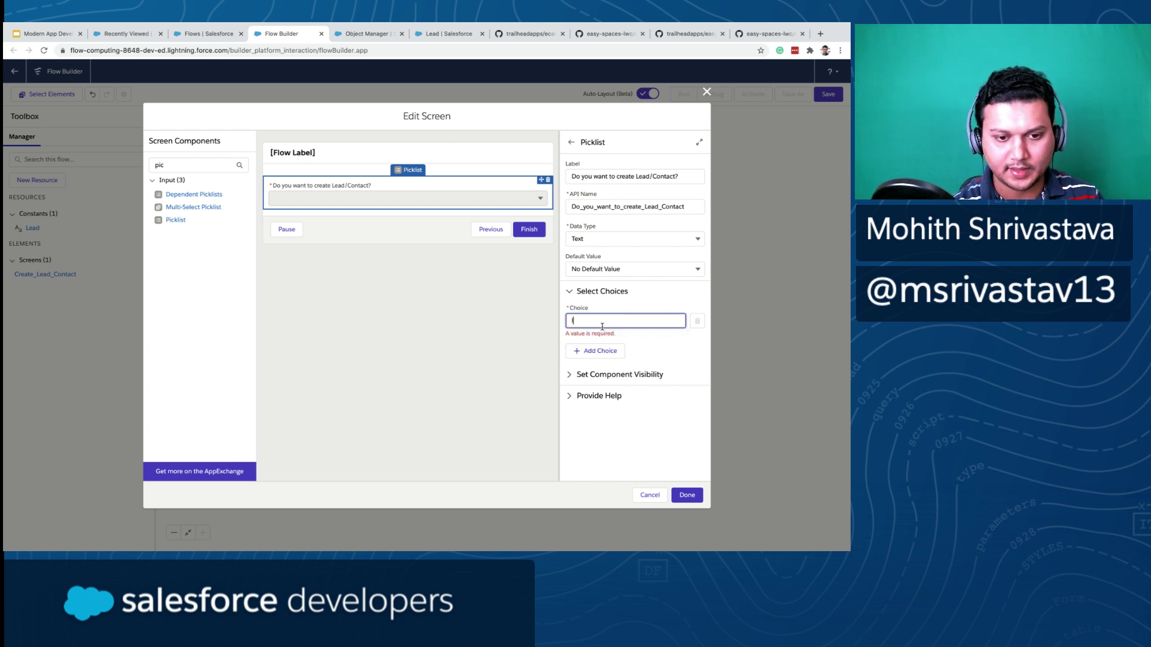
{"action": "type", "text": "{"}
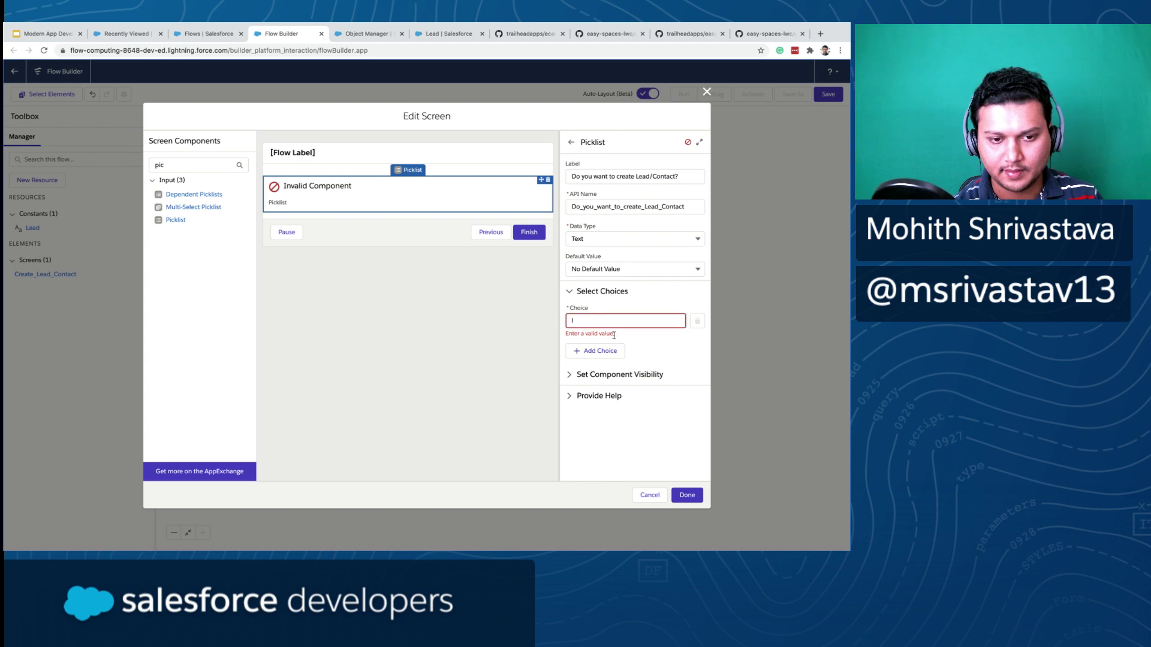
{"action": "key", "text": "BackSpace"}
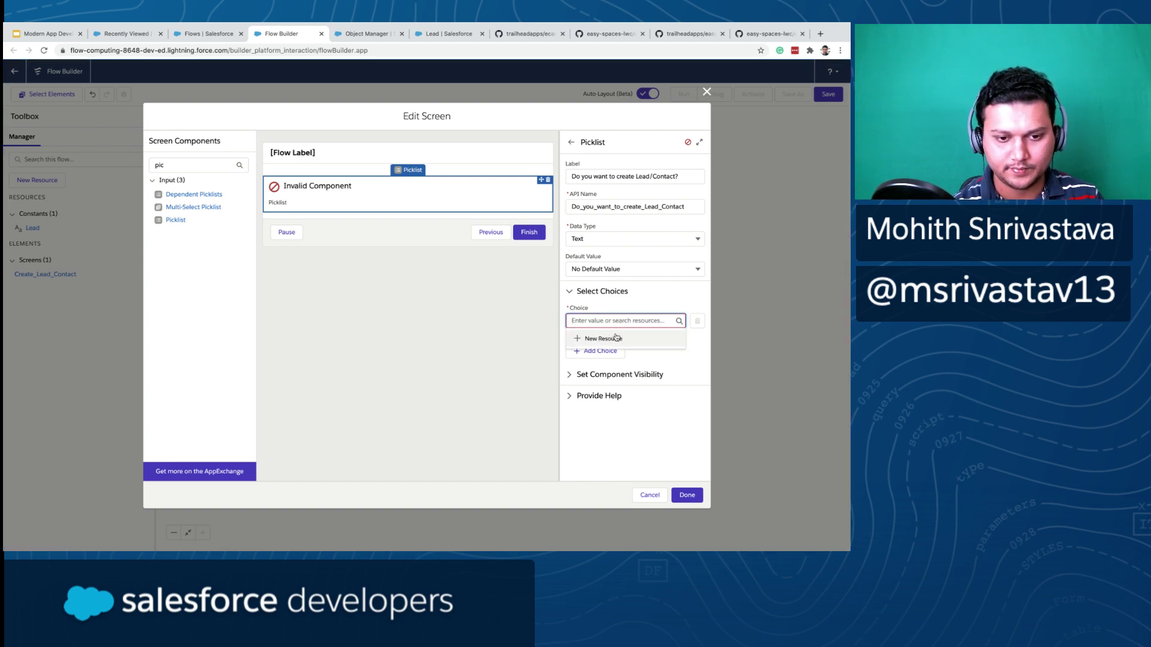
{"action": "left_click", "coordinate": [616, 338]}
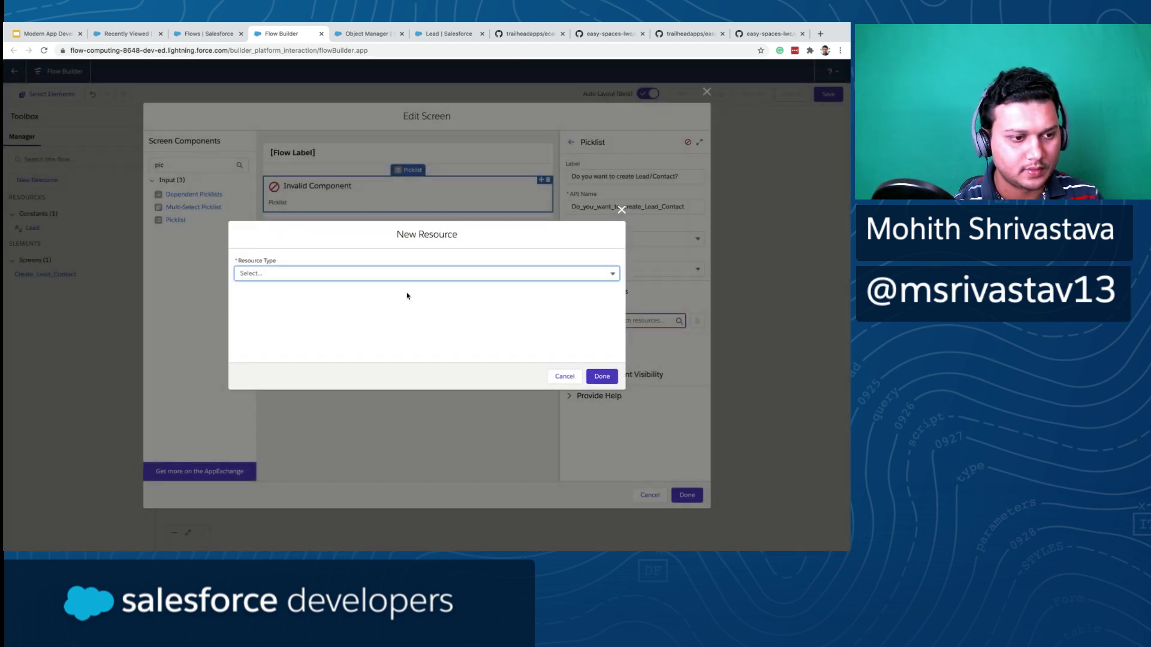
{"action": "left_click", "coordinate": [381, 272]}
{"action": "left_click", "coordinate": [303, 309]}
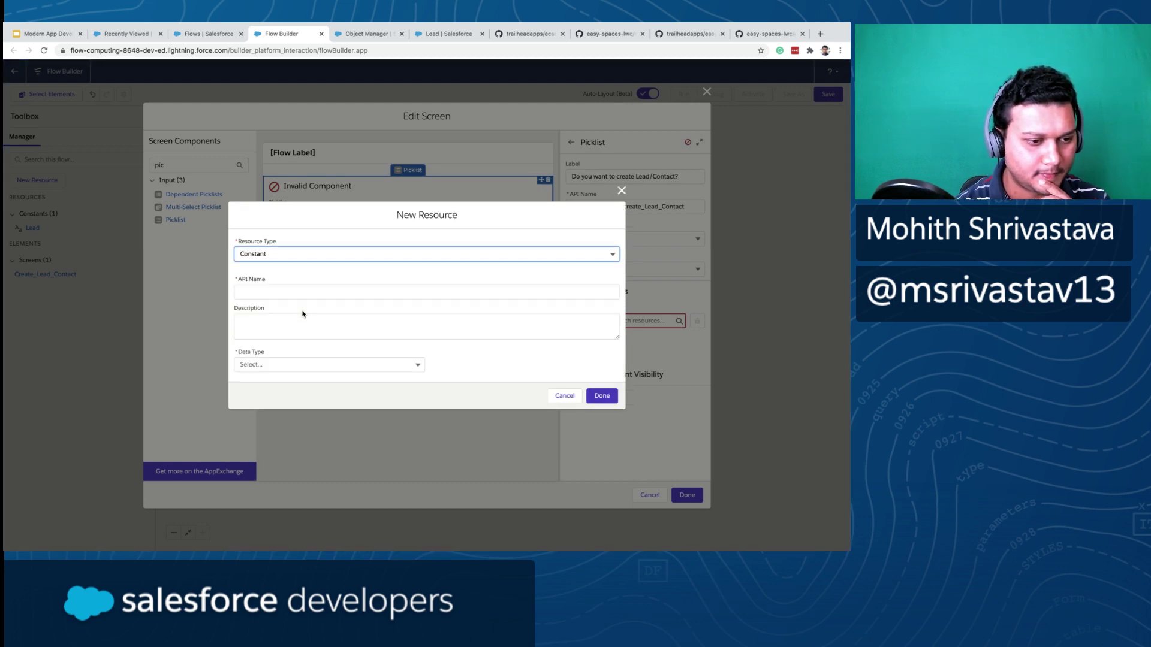
{"action": "left_click", "coordinate": [621, 190]}
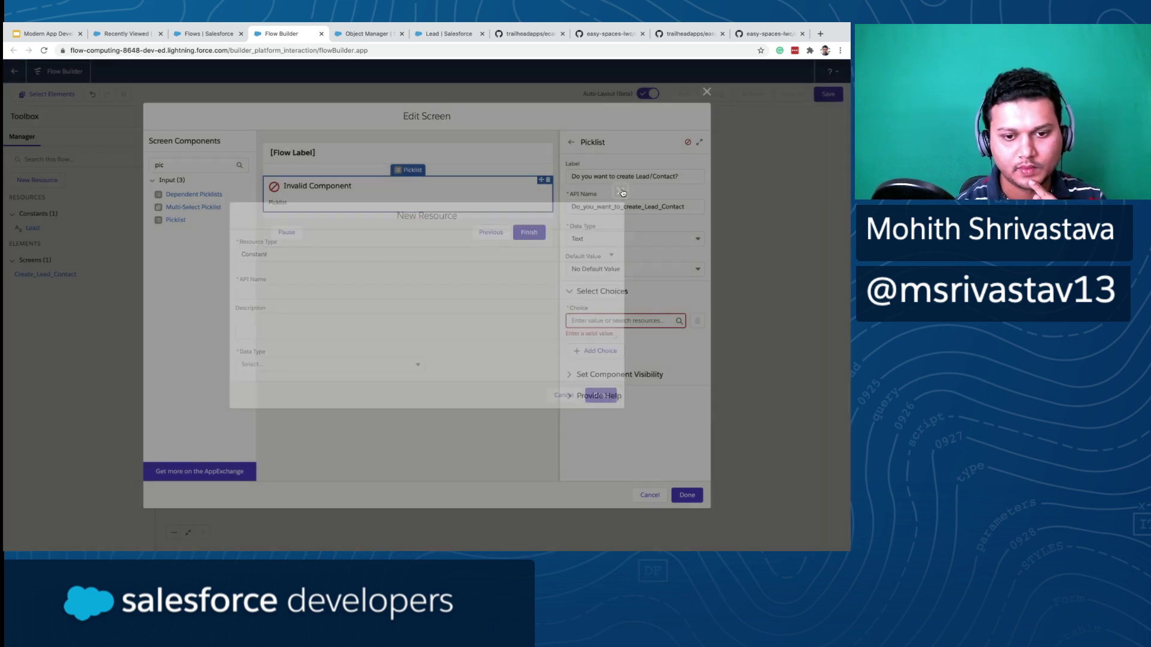
- Start a new Constant resource from the picklist's choice and give it the API name Contacts
{"action": "left_click", "coordinate": [601, 323]}
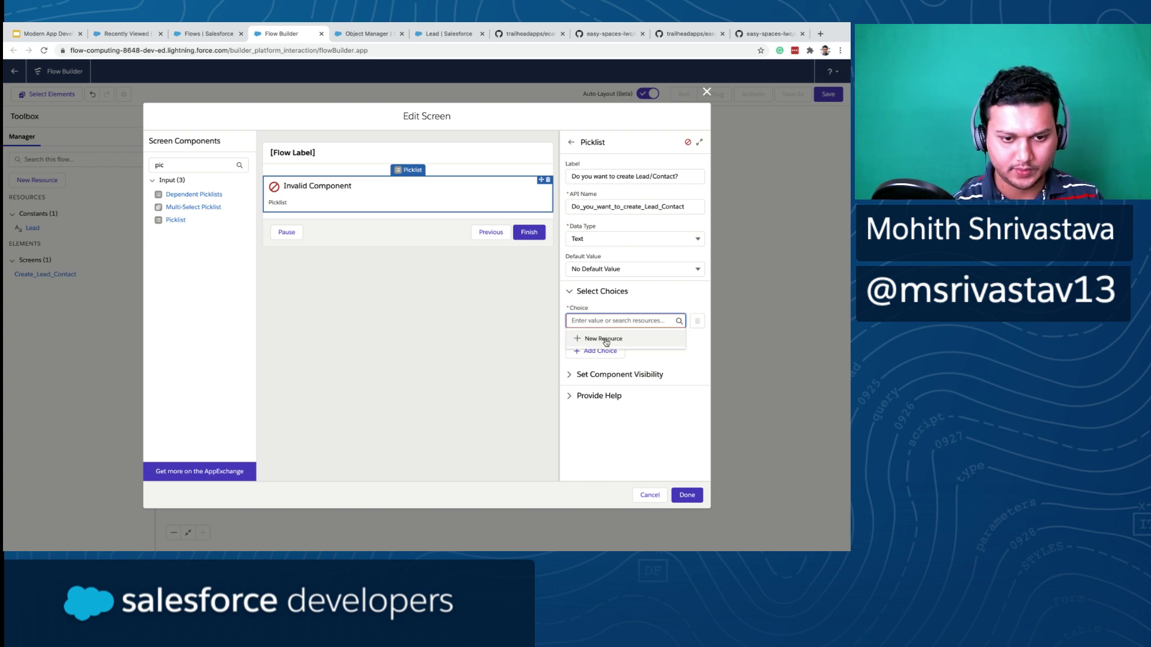
{"action": "left_click", "coordinate": [604, 338]}
{"action": "left_click", "coordinate": [335, 276]}
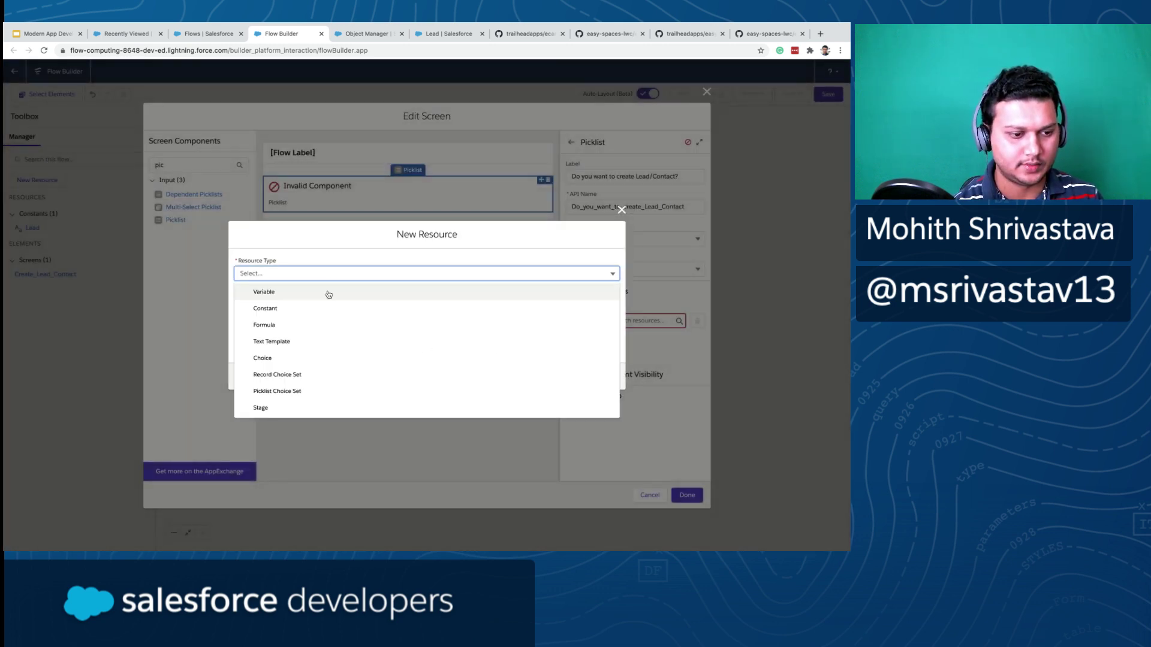
{"action": "left_click", "coordinate": [306, 397]}
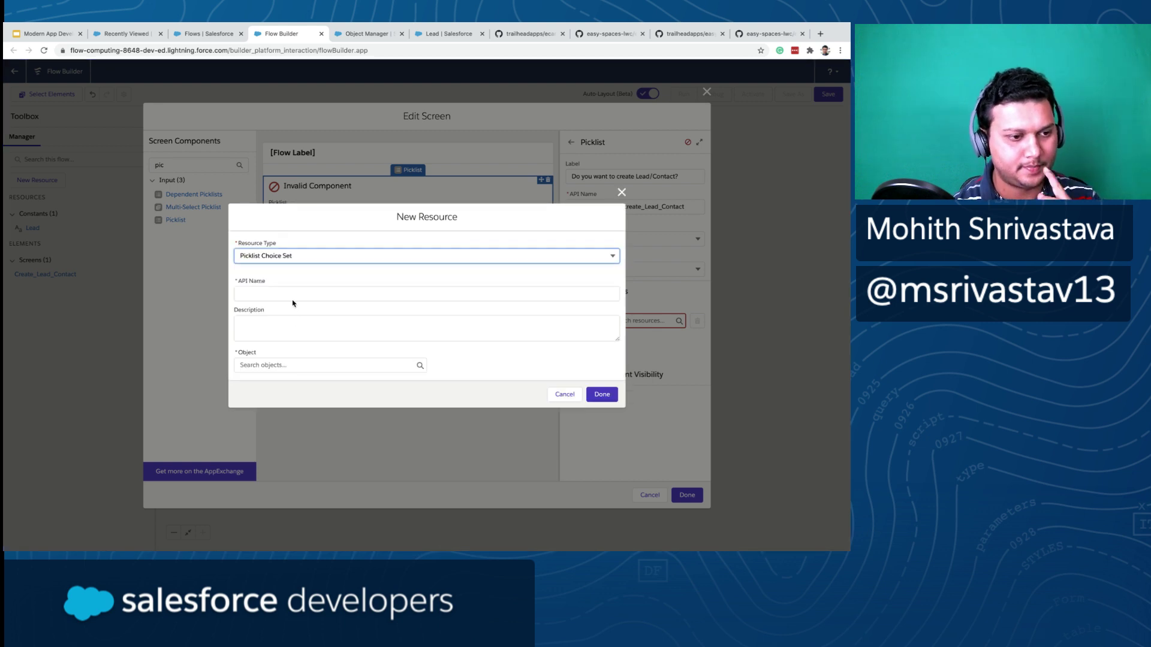
{"action": "left_click", "coordinate": [308, 257]}
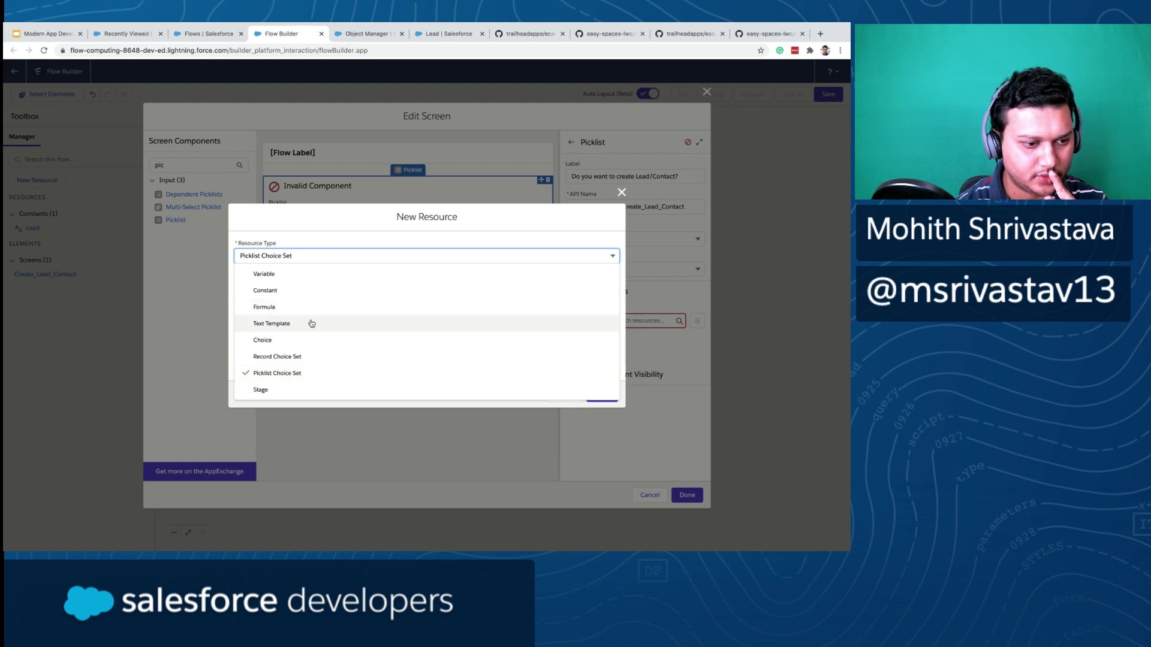
{"action": "left_click", "coordinate": [299, 290]}
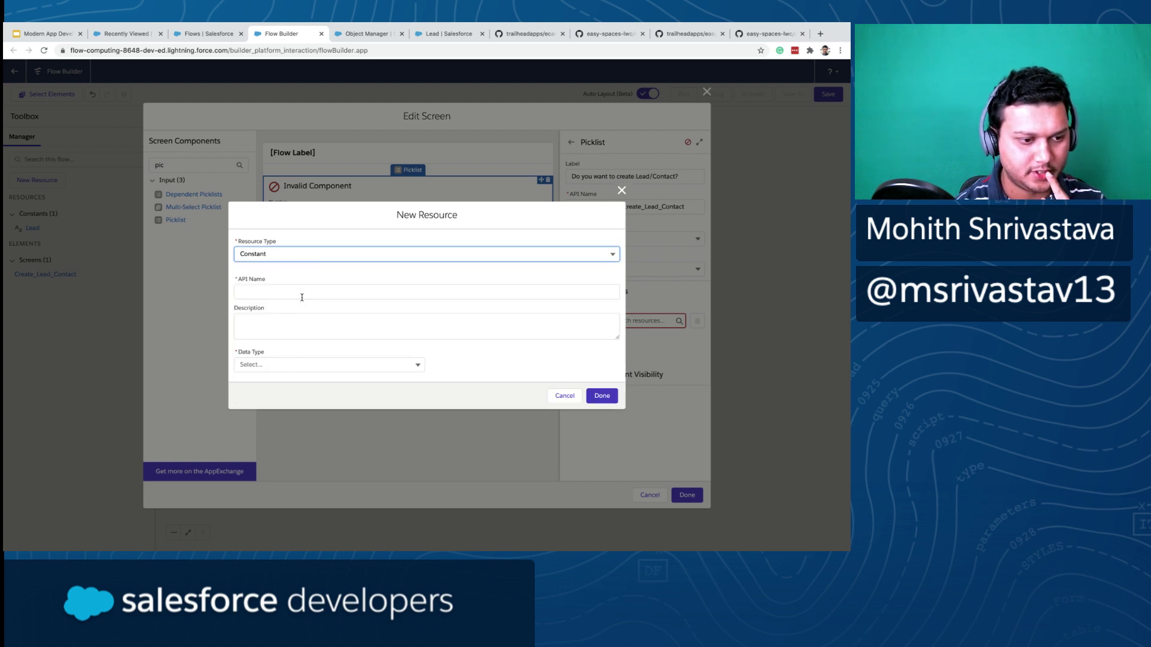
{"action": "left_click", "coordinate": [291, 291]}
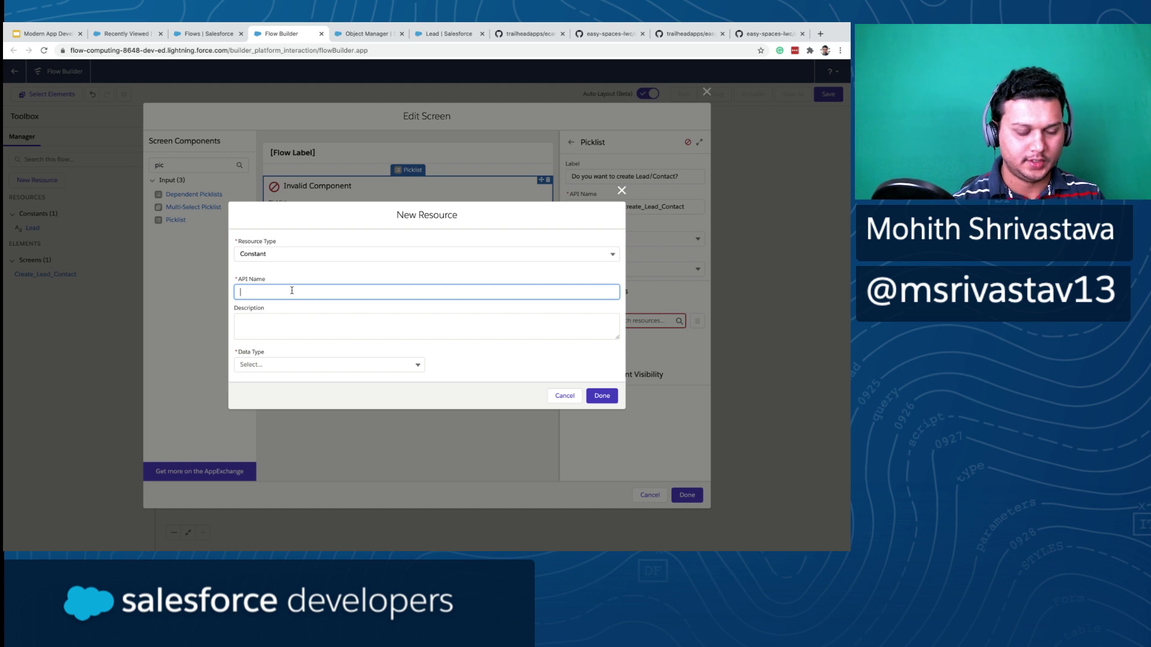
{"action": "type", "text": "Contacts"}
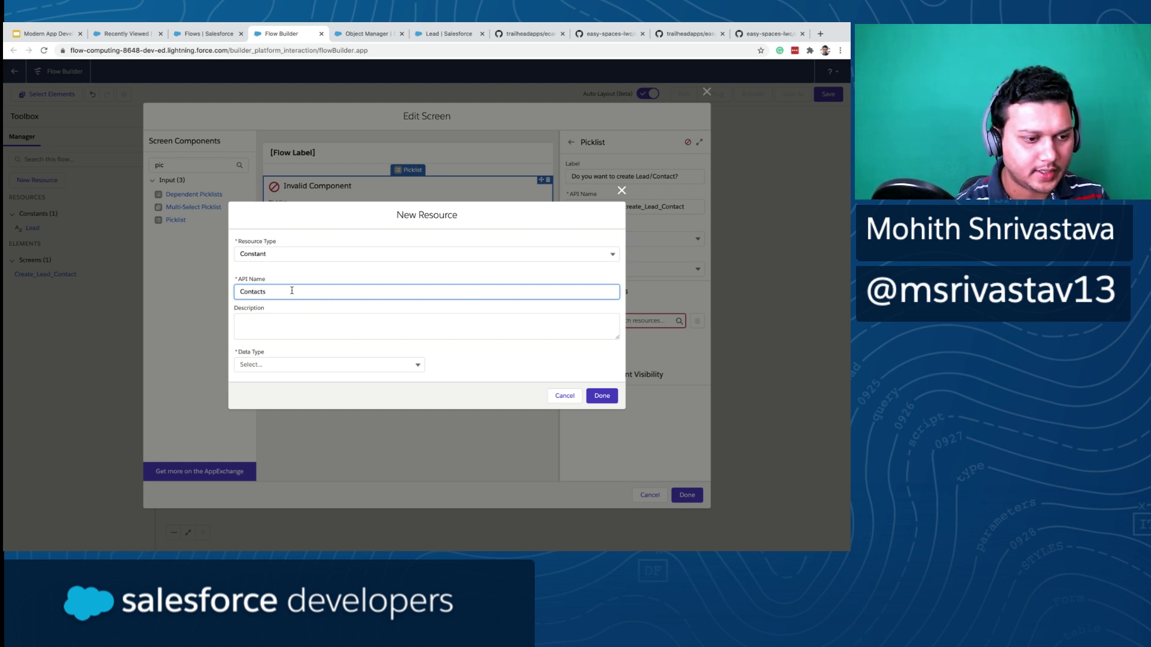
- Set the Contacts constant's data type to Text and its value to Contact, and save the resource
{"action": "left_click", "coordinate": [291, 363]}
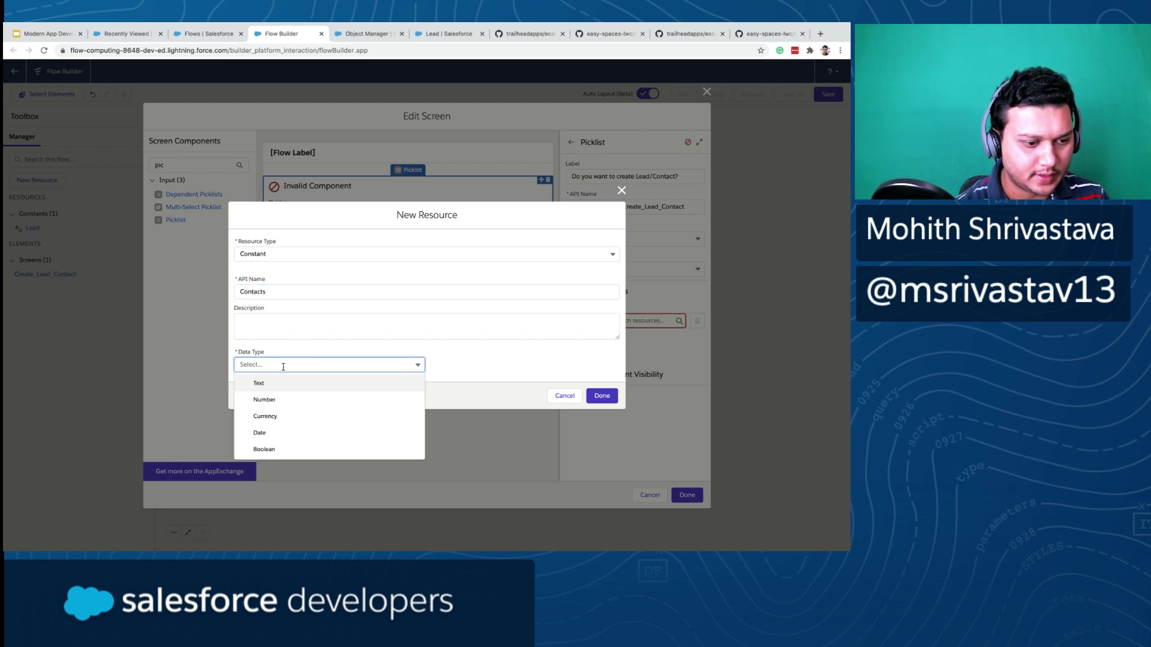
{"action": "left_click", "coordinate": [279, 389]}
{"action": "left_click", "coordinate": [279, 388]}
{"action": "type", "text": "Contact"}
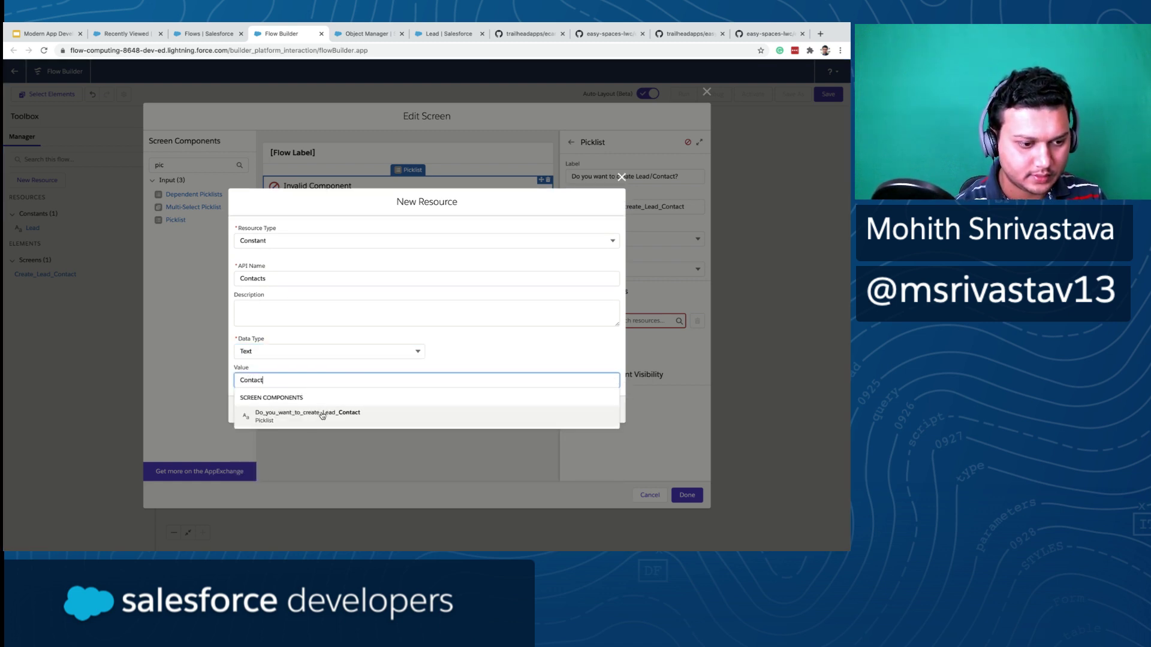
{"action": "left_click", "coordinate": [362, 364]}
{"action": "left_click", "coordinate": [335, 382]}
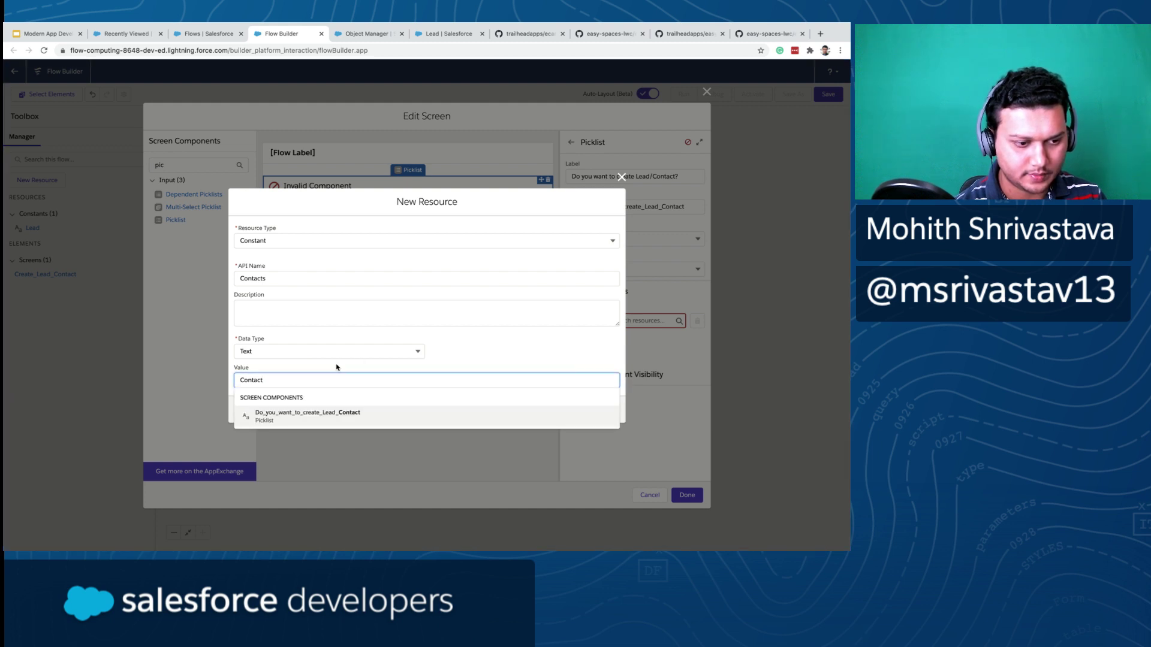
{"action": "left_click", "coordinate": [336, 366]}
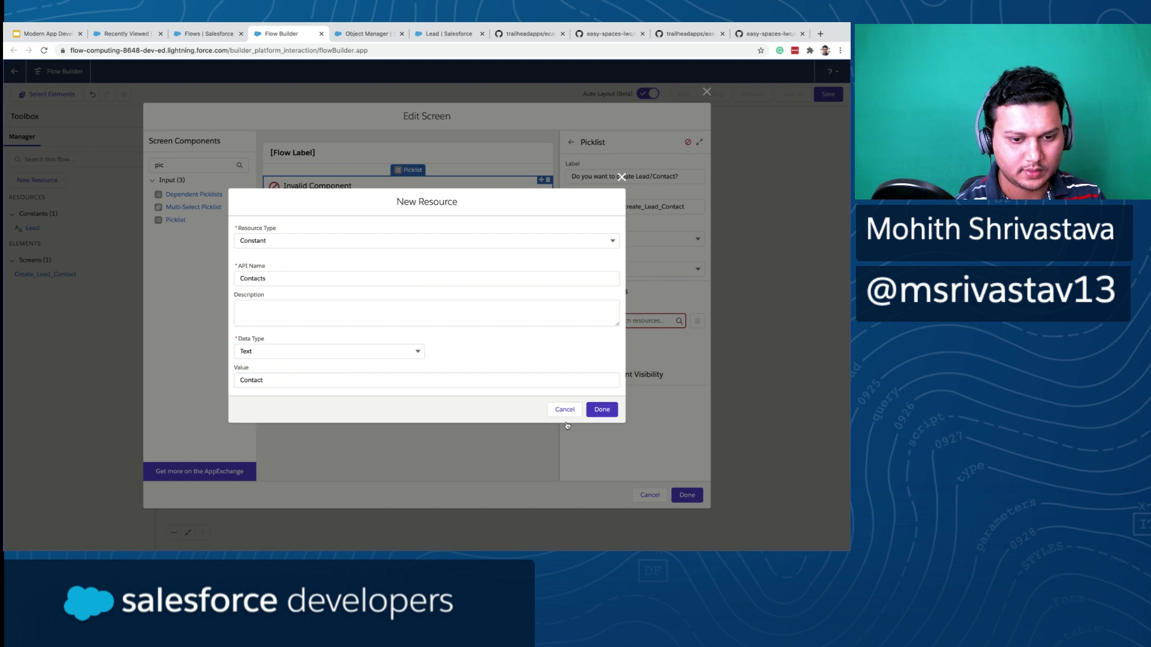
{"action": "left_click", "coordinate": [602, 409]}
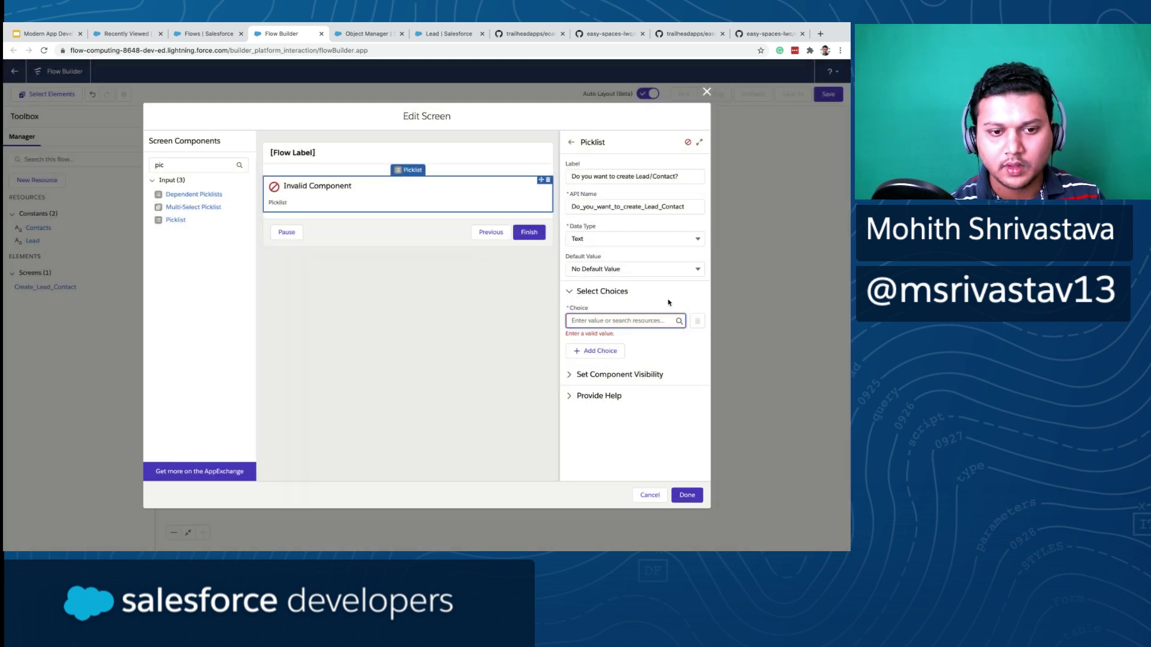
- Add a second choice entry to the picklist
{"action": "left_click", "coordinate": [624, 250]}
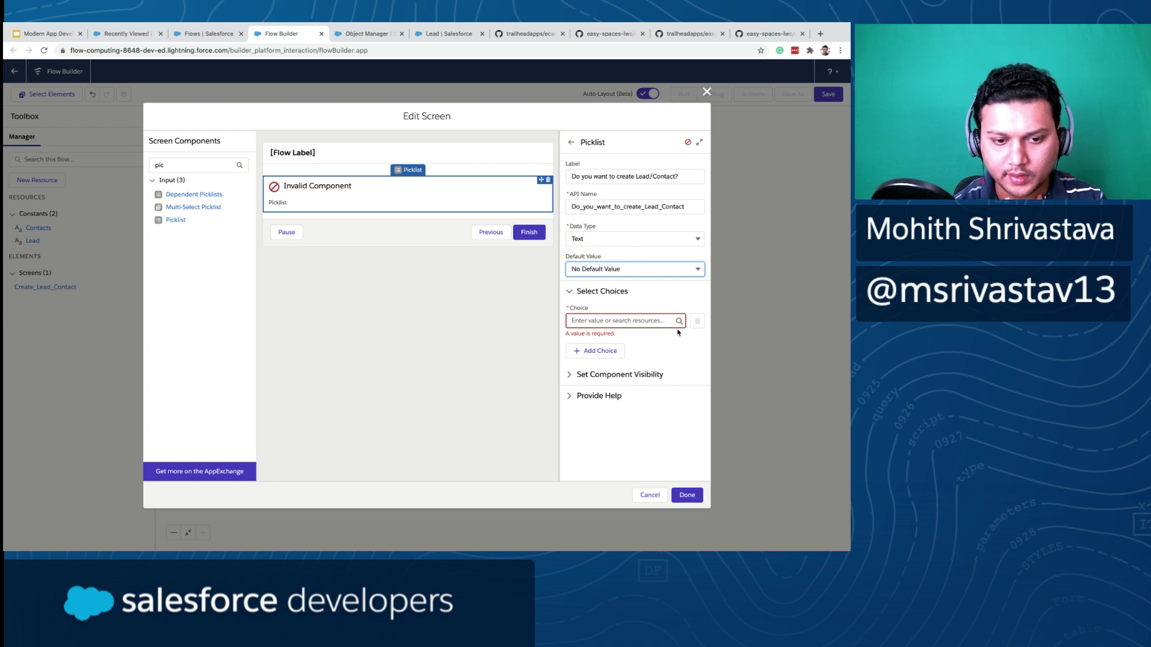
{"action": "left_click", "coordinate": [603, 324]}
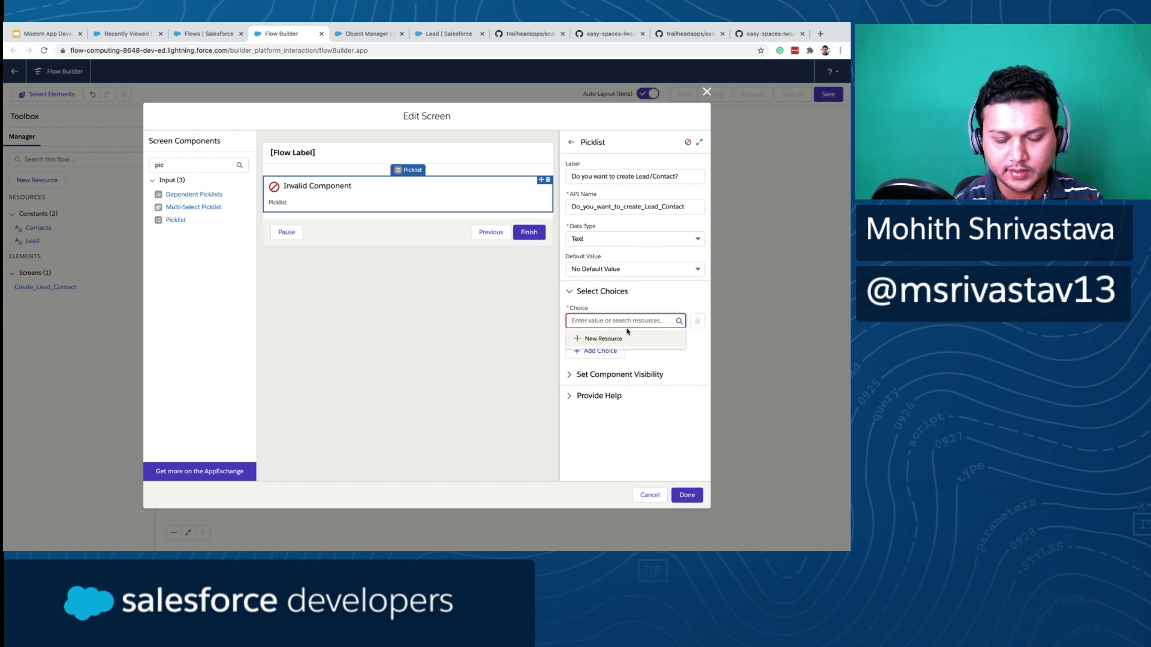
{"action": "left_click", "coordinate": [599, 351]}
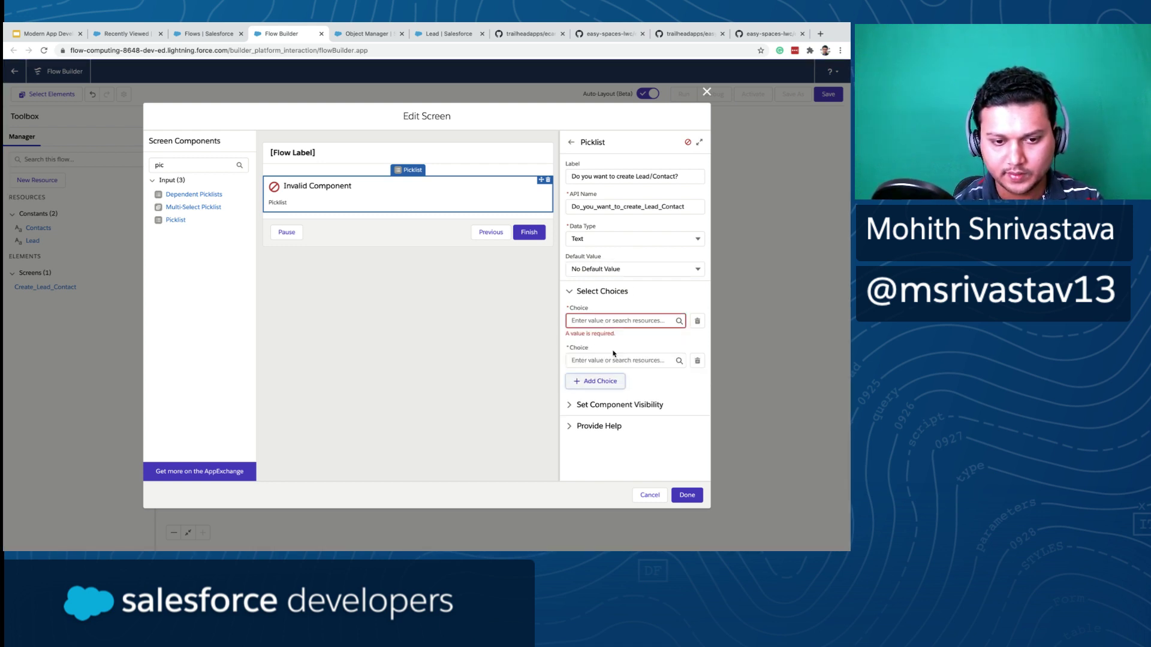
- Start a new resource of type Choice for the picklist's first choice
{"action": "left_click", "coordinate": [621, 324]}
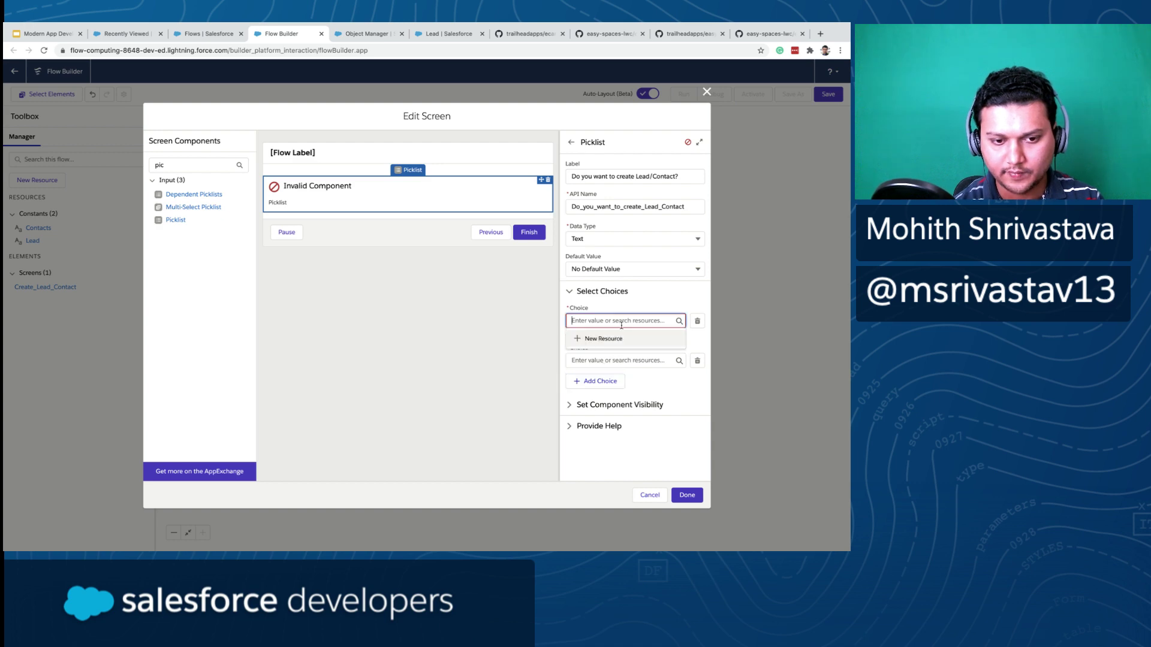
{"action": "left_click", "coordinate": [606, 342]}
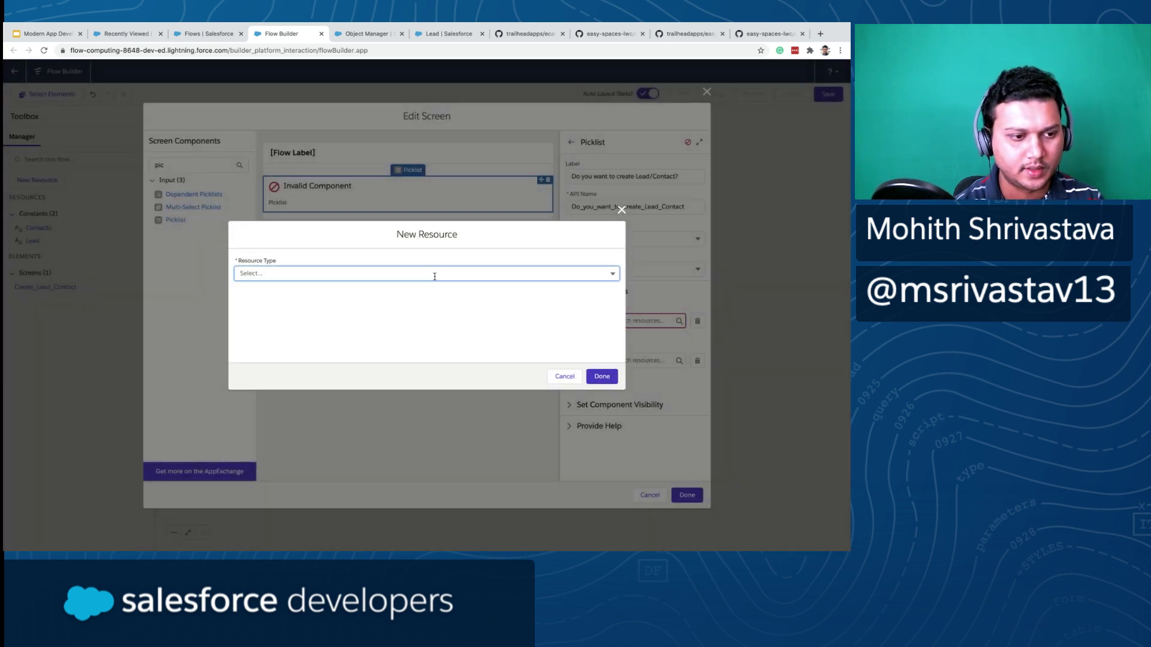
{"action": "left_click", "coordinate": [434, 275]}
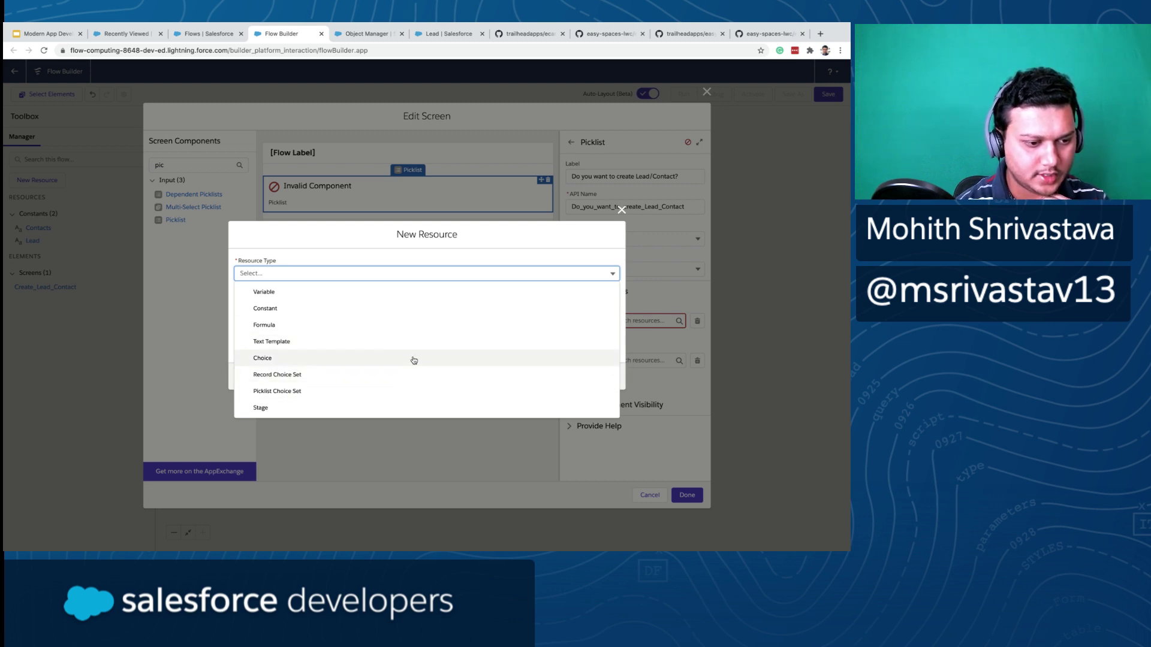
{"action": "left_click", "coordinate": [412, 358]}
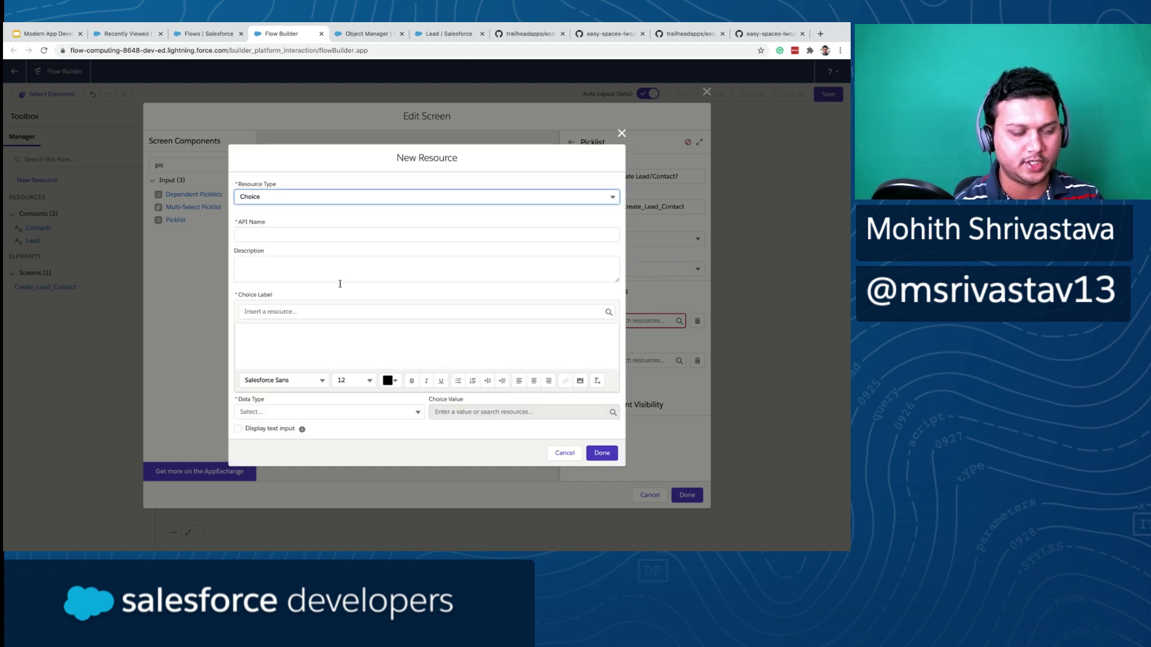
{"action": "left_click", "coordinate": [300, 236]}
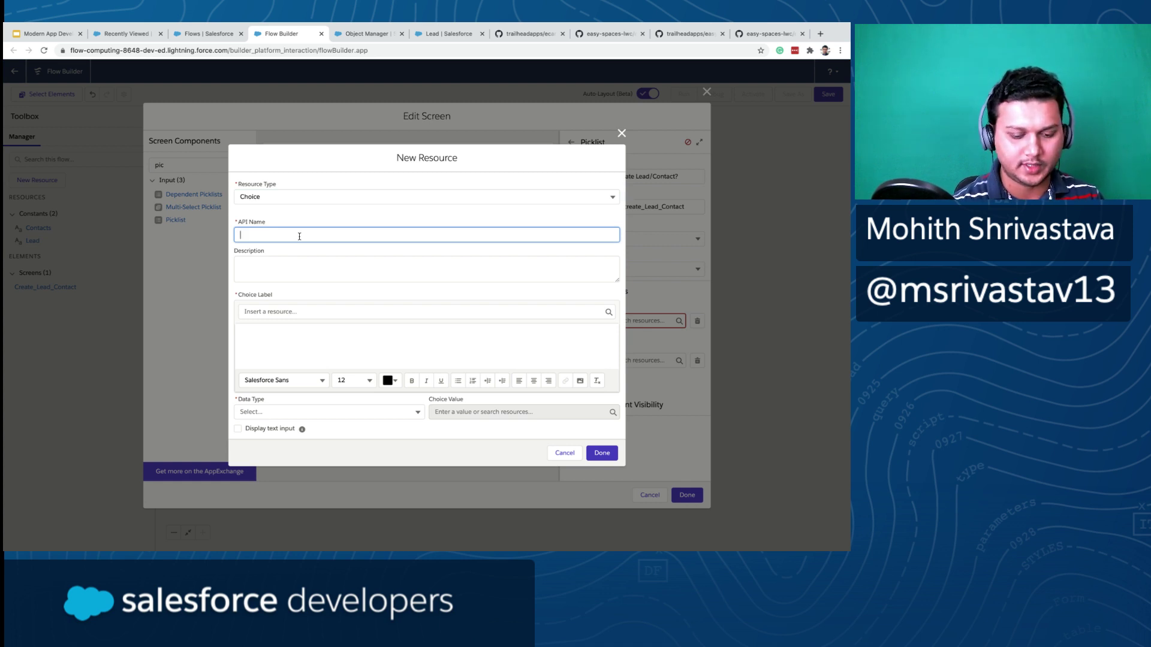
{"action": "type", "text": "Lead Choice"}
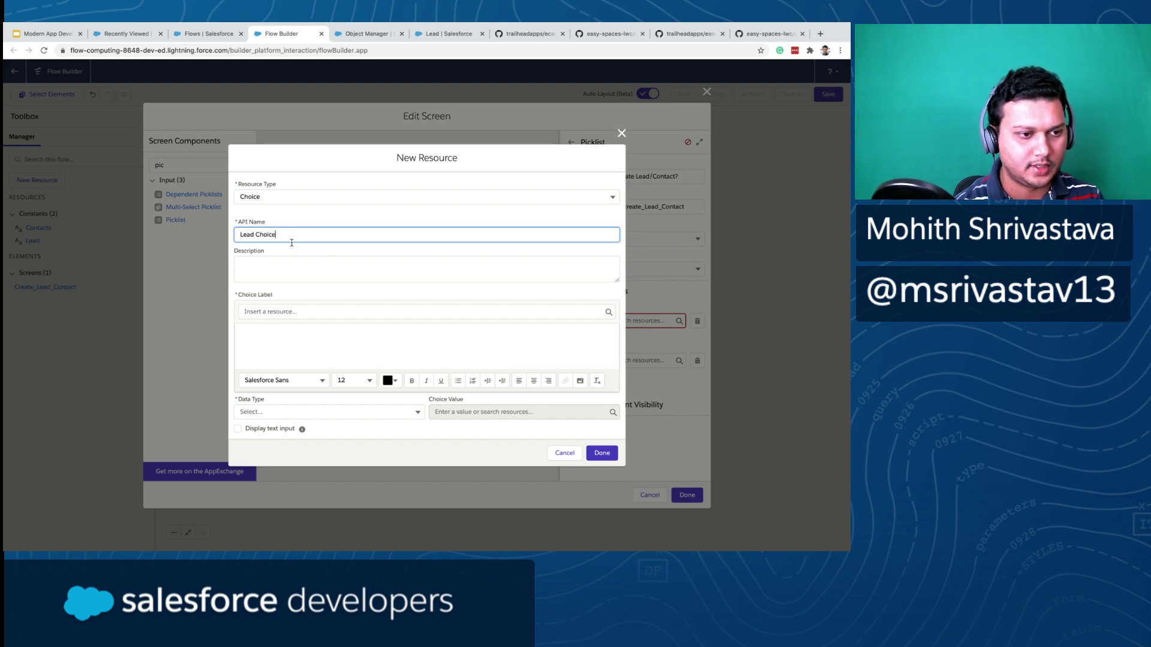
{"action": "key", "text": "ctrl+a"}
{"action": "key", "text": "BackSpace"}
{"action": "type", "text": "Select Lead"}
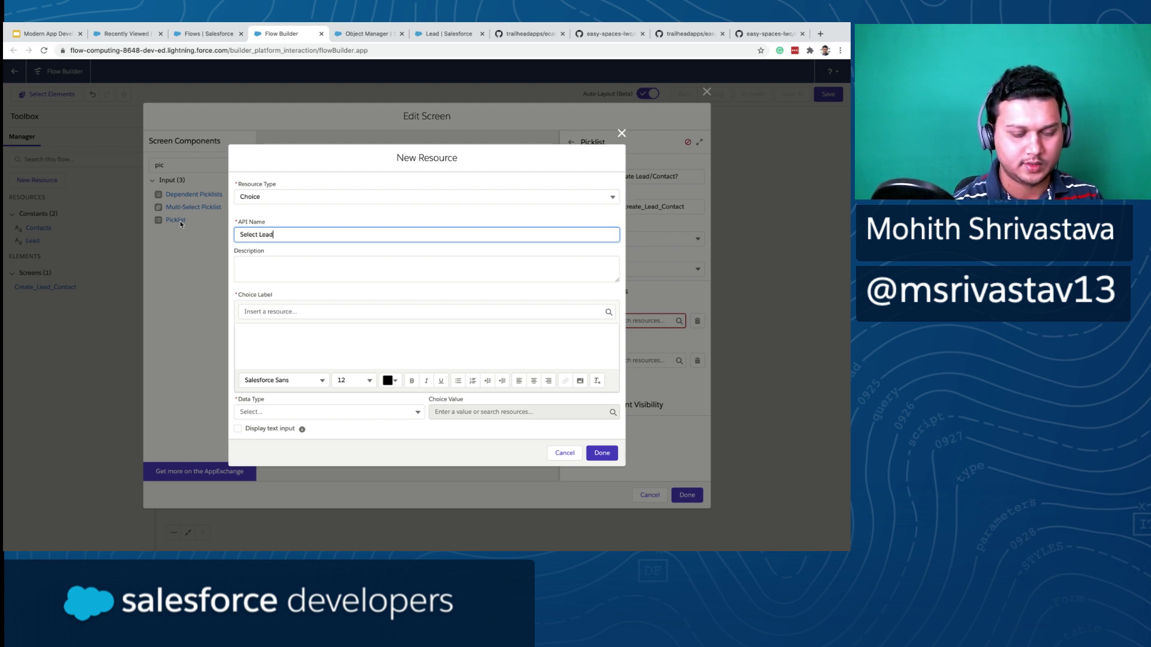
{"action": "type", "text": "_Contac"}
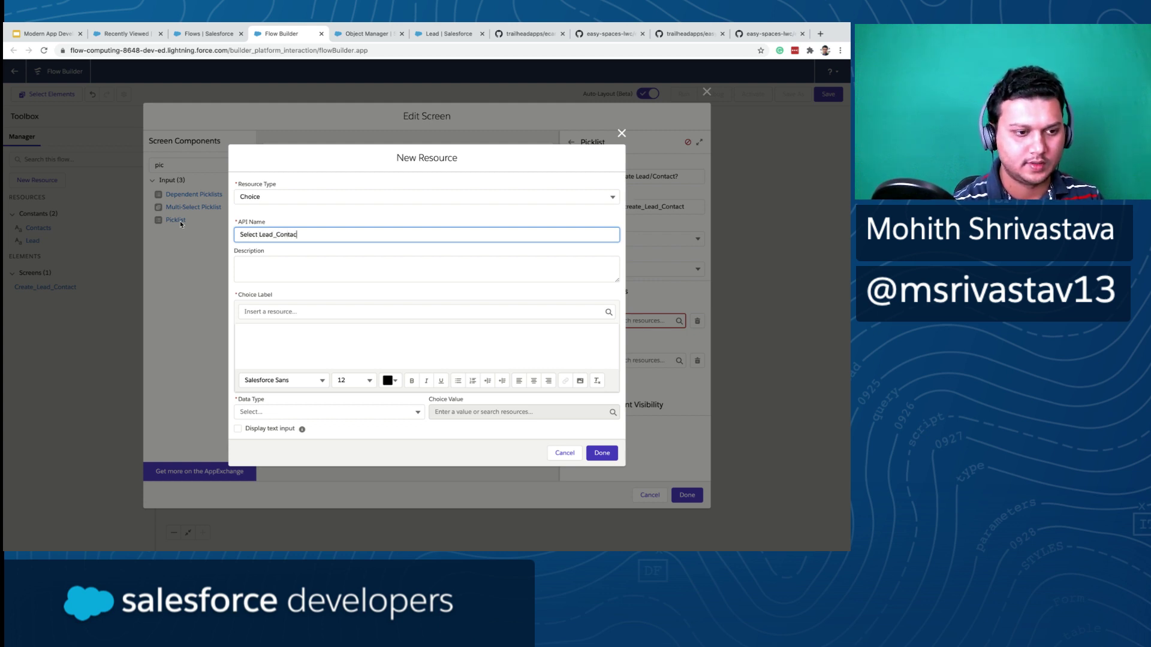
{"action": "left_click", "coordinate": [276, 312]}
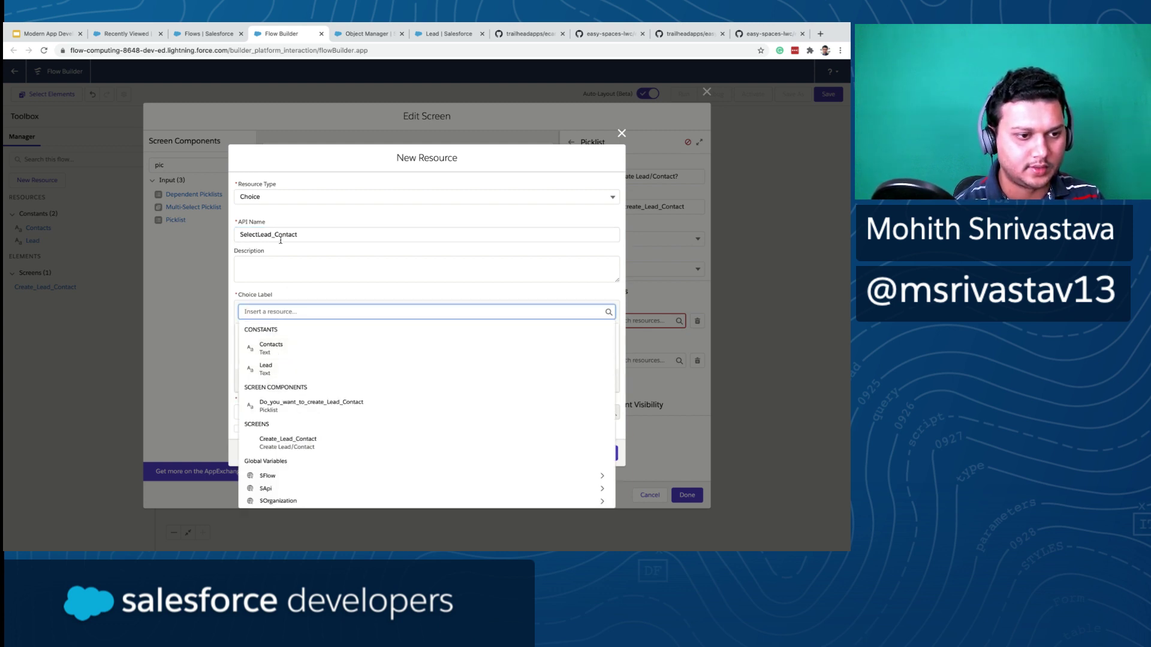
{"action": "left_click", "coordinate": [300, 237]}
{"action": "key", "text": "BackSpace"}
{"action": "key", "text": "BackSpace"}
{"action": "key", "text": "BackSpace"}
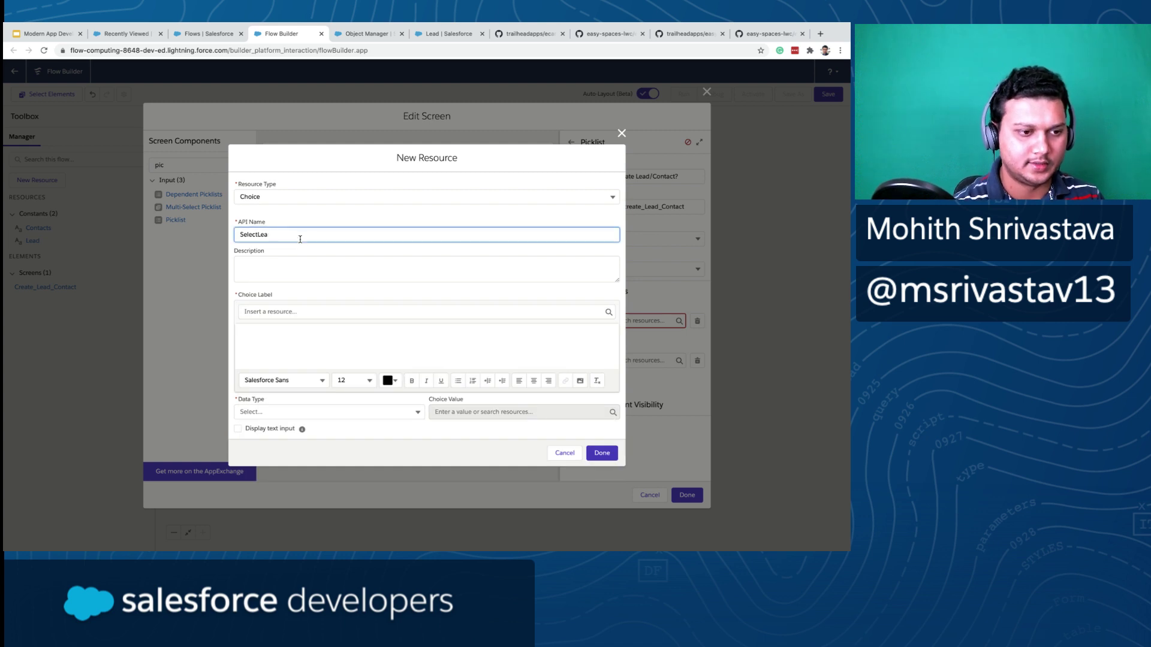
{"action": "key", "text": "BackSpace"}
{"action": "key", "text": "BackSpace"}
{"action": "key", "text": "BackSpace"}
{"action": "key", "text": "BackSpace"}
{"action": "key", "text": "BackSpace"}
{"action": "key", "text": "BackSpace"}
{"action": "key", "text": "BackSpace"}
{"action": "key", "text": "BackSpace"}
{"action": "key", "text": "BackSpace"}
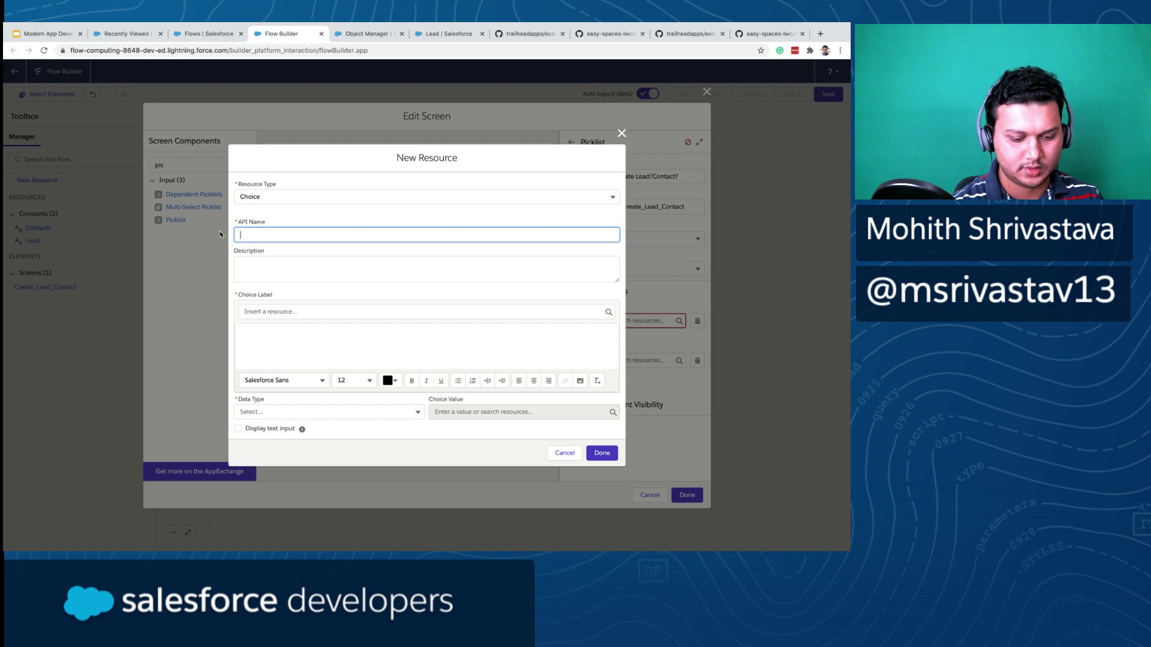
- Name the choice SelectLead, use the Lead constant as its label and value with data type Text, and save it
{"action": "type", "text": "Select Lead"}
{"action": "left_click", "coordinate": [279, 312]}
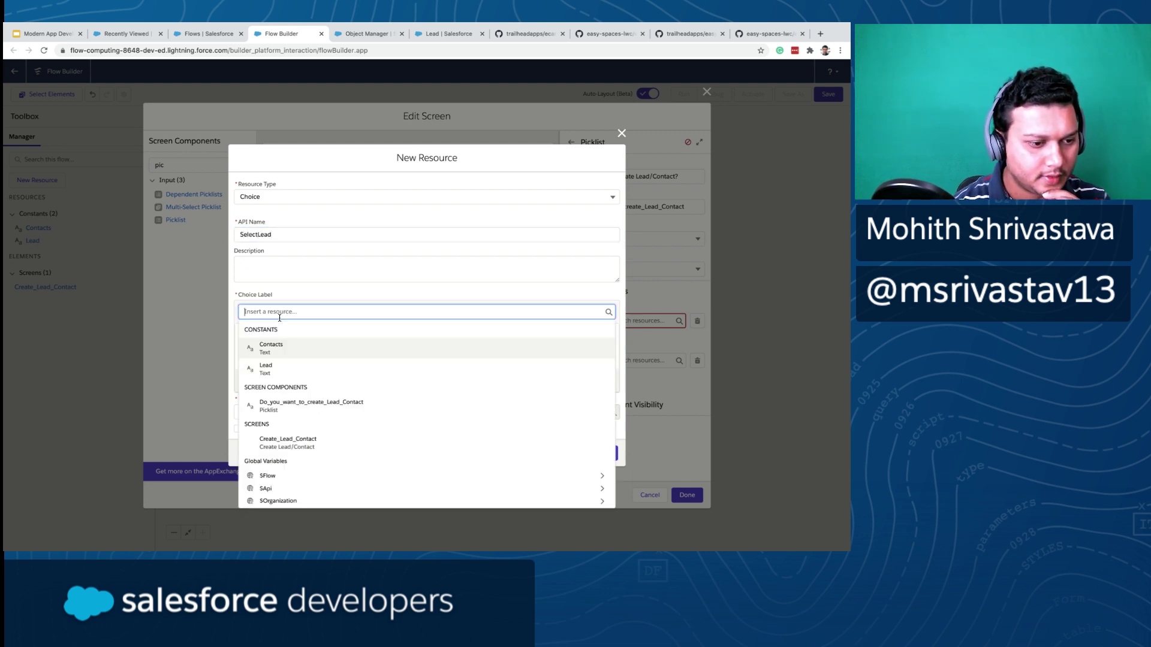
{"action": "left_click", "coordinate": [290, 369]}
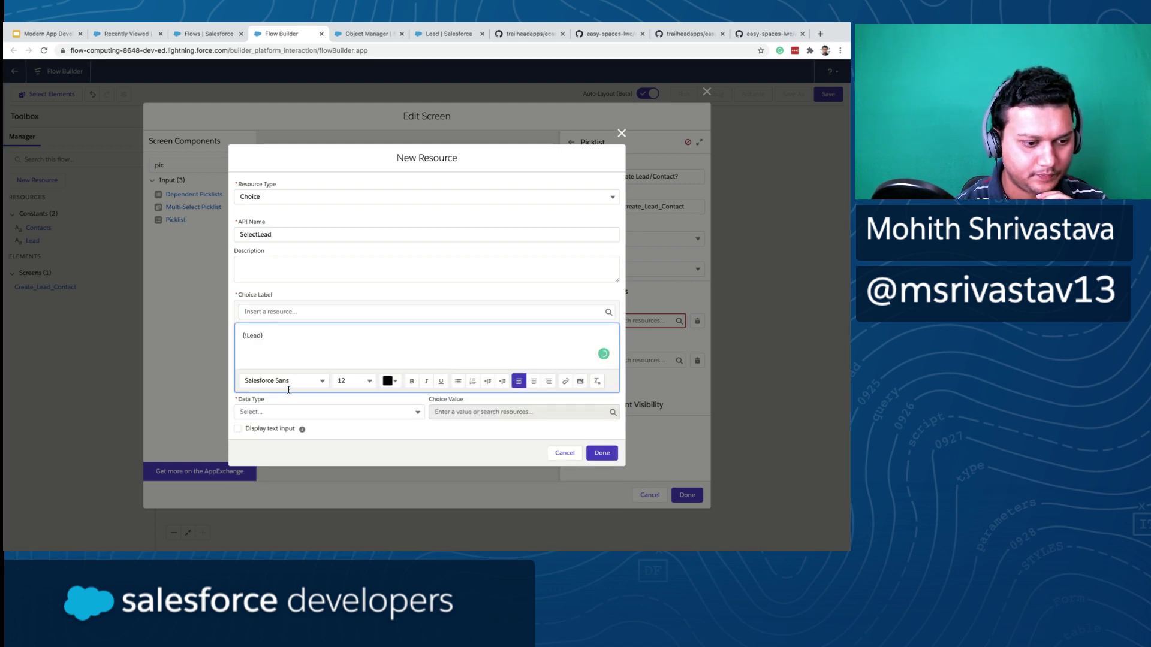
{"action": "left_click", "coordinate": [281, 413]}
{"action": "left_click", "coordinate": [278, 432]}
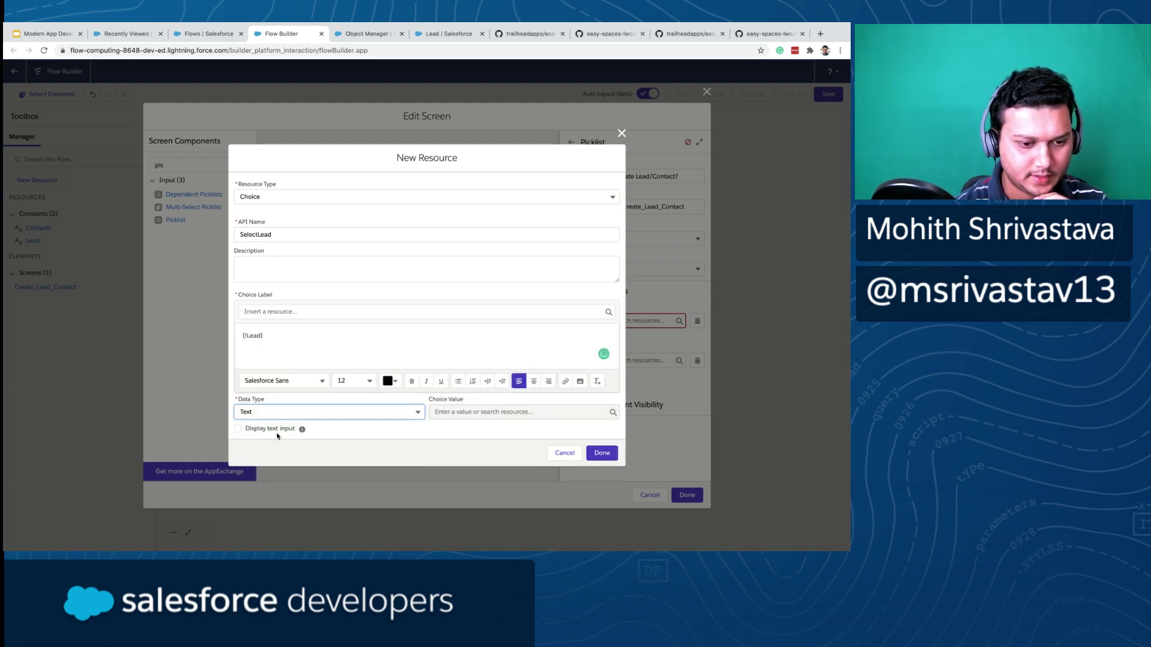
{"action": "left_click", "coordinate": [445, 412]}
{"action": "type", "text": "L"}
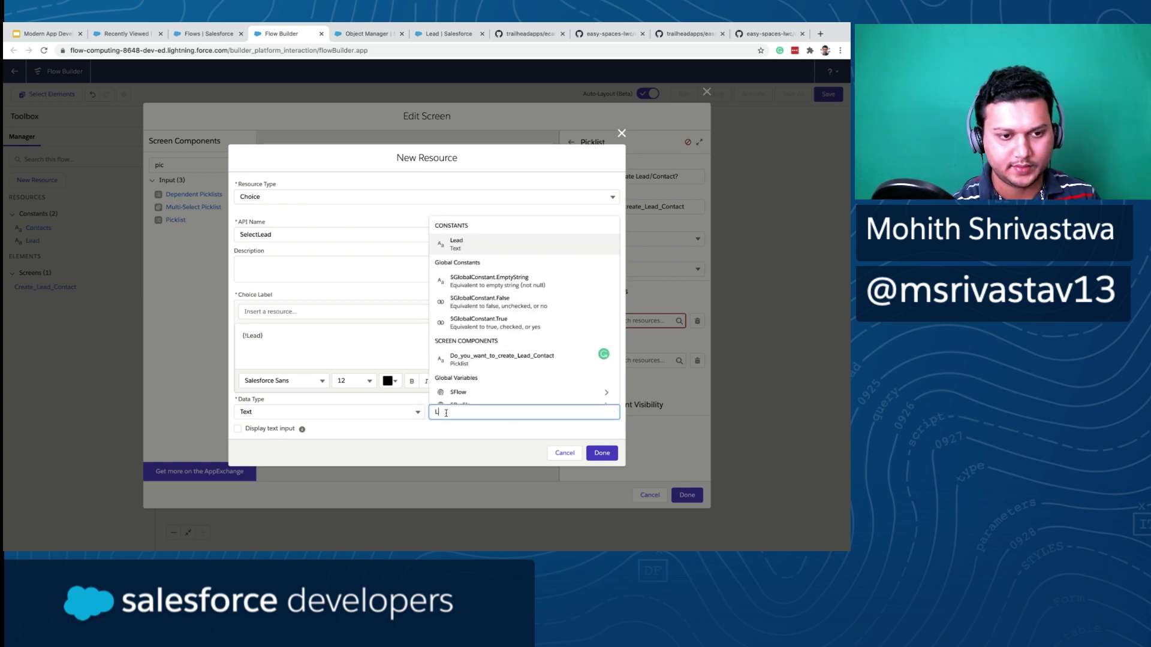
{"action": "left_click", "coordinate": [501, 249]}
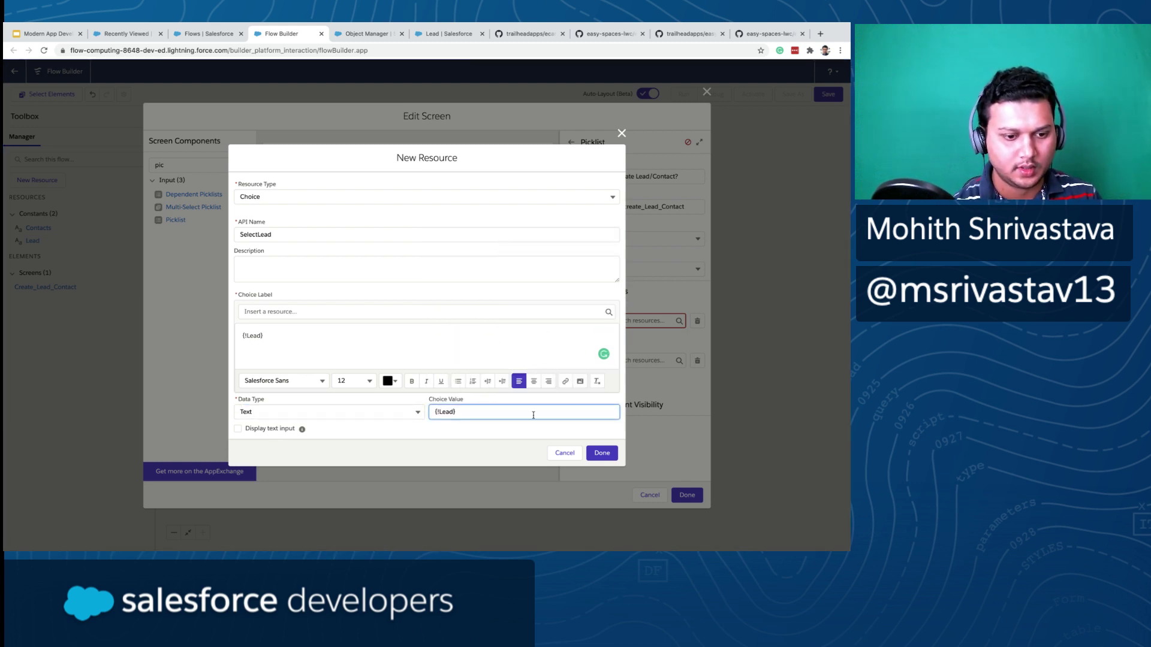
{"action": "left_click", "coordinate": [602, 453]}
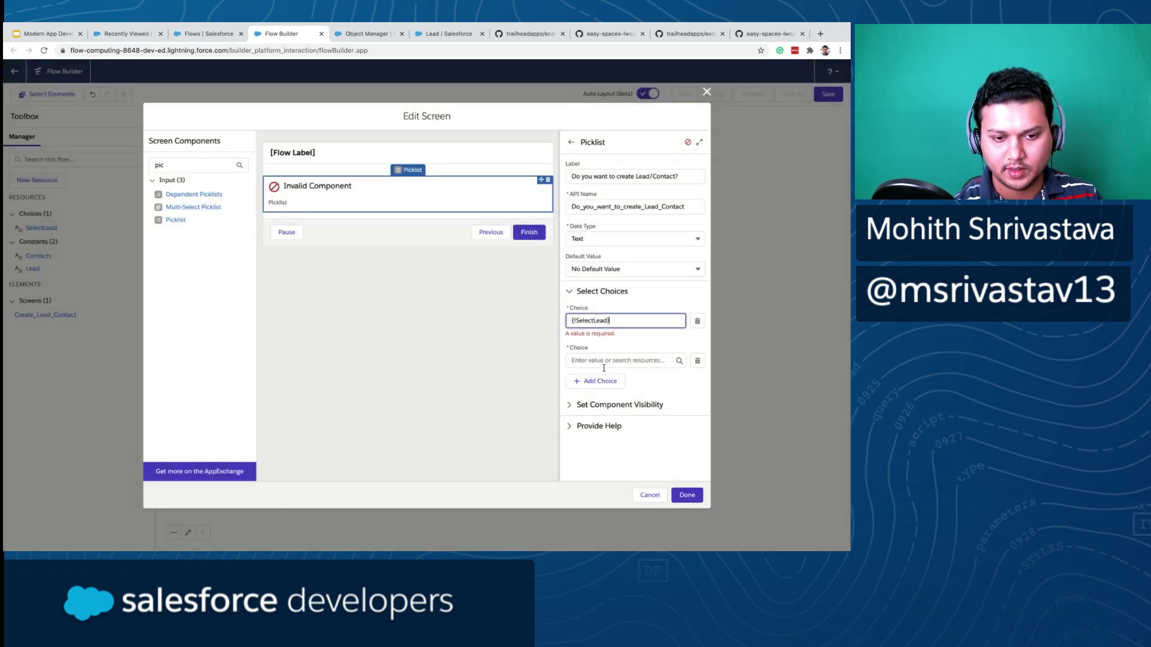
- Start a new resource of type Choice for the picklist's second choice
{"action": "left_click", "coordinate": [600, 360]}
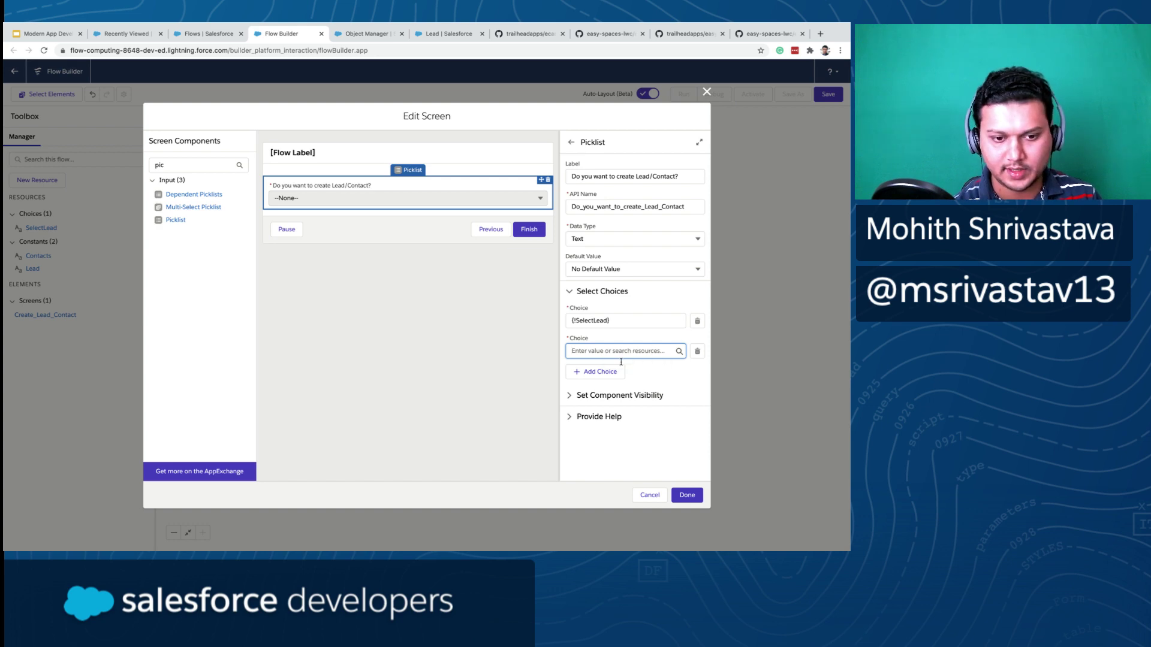
{"action": "left_click", "coordinate": [614, 353]}
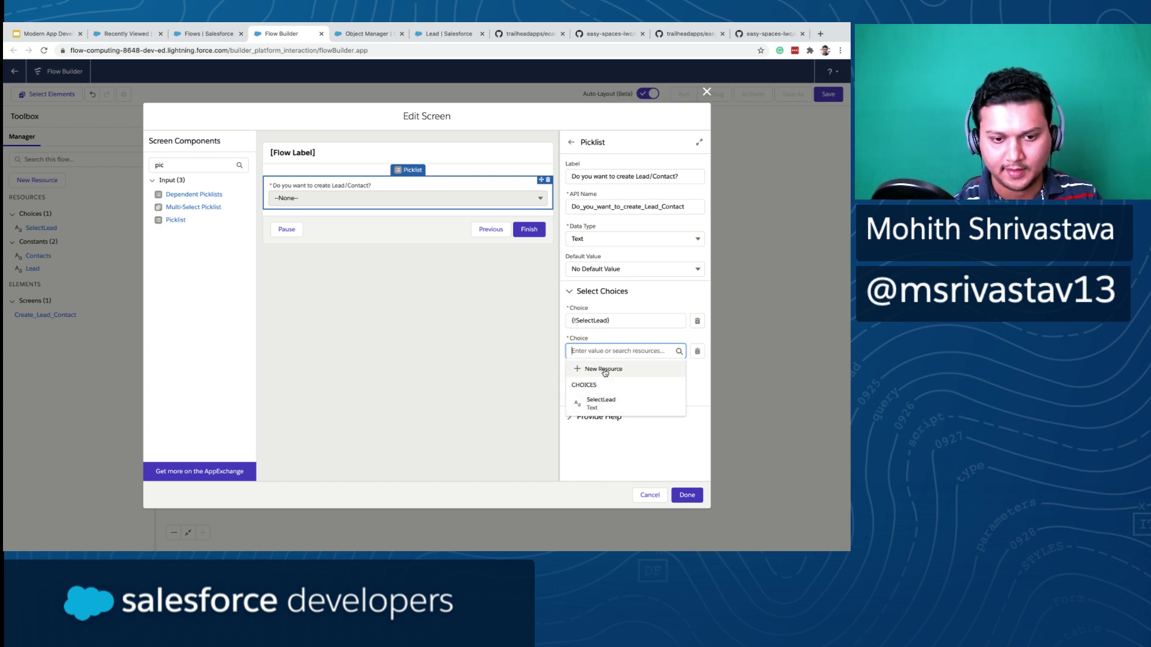
{"action": "left_click", "coordinate": [603, 368]}
{"action": "left_click", "coordinate": [326, 274]}
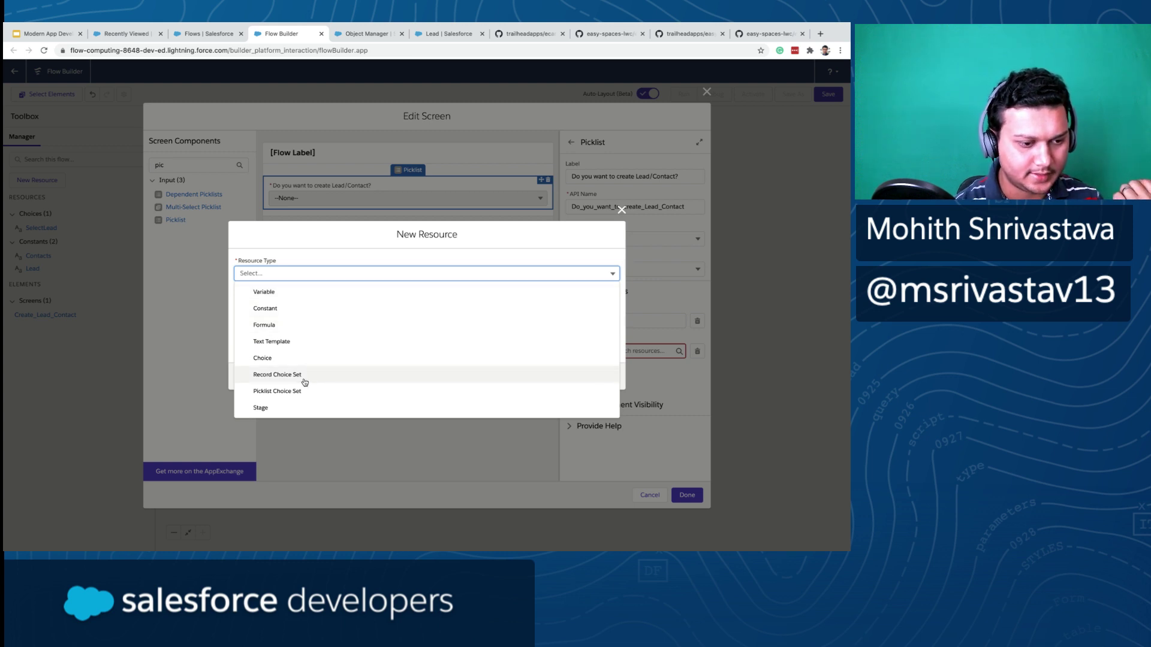
{"action": "left_click", "coordinate": [296, 359]}
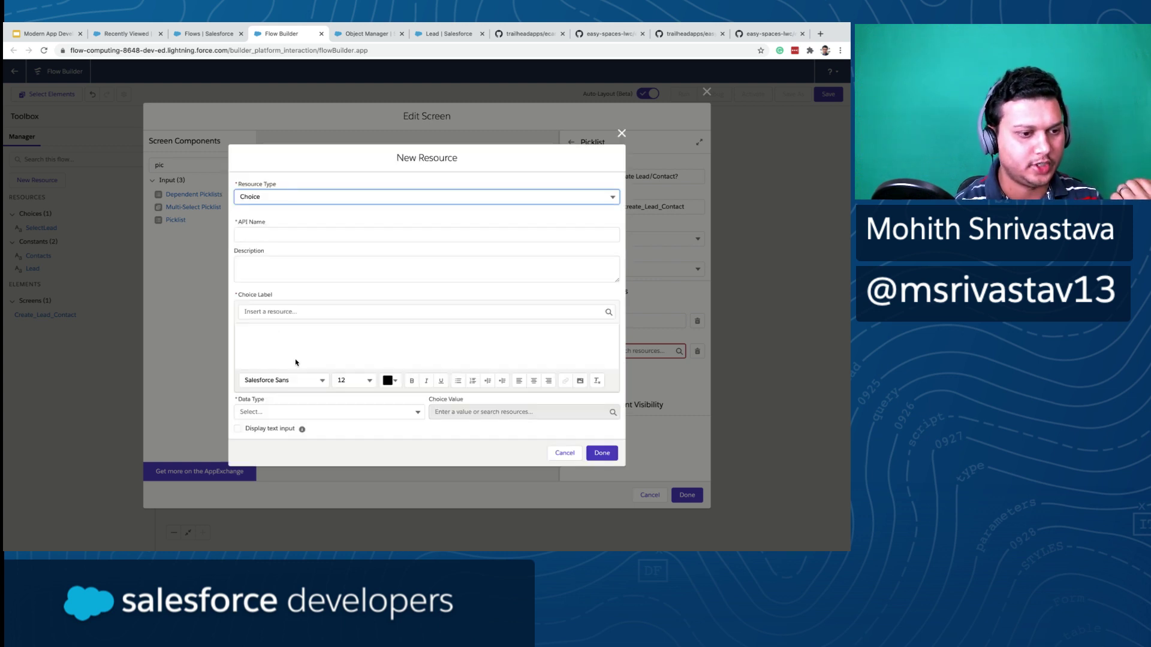
- Set the new choice's API name to Select_Contact
{"action": "left_click", "coordinate": [270, 237]}
{"action": "type", "text": "Select"}
{"action": "type", "text": " Contact"}
{"action": "left_click", "coordinate": [260, 235]}
{"action": "key", "text": "BackSpace"}
{"action": "type", "text": "_"}
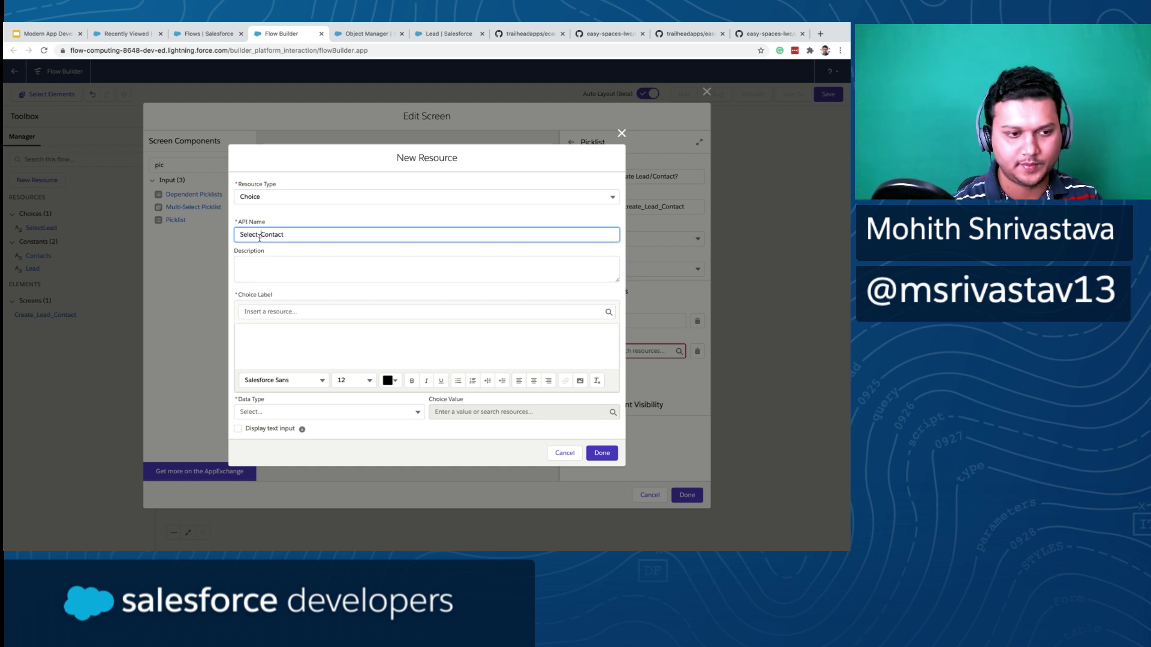
- Use the Contacts constant as the choice's label and value with data type Text, and save the choice
{"action": "left_click", "coordinate": [268, 313]}
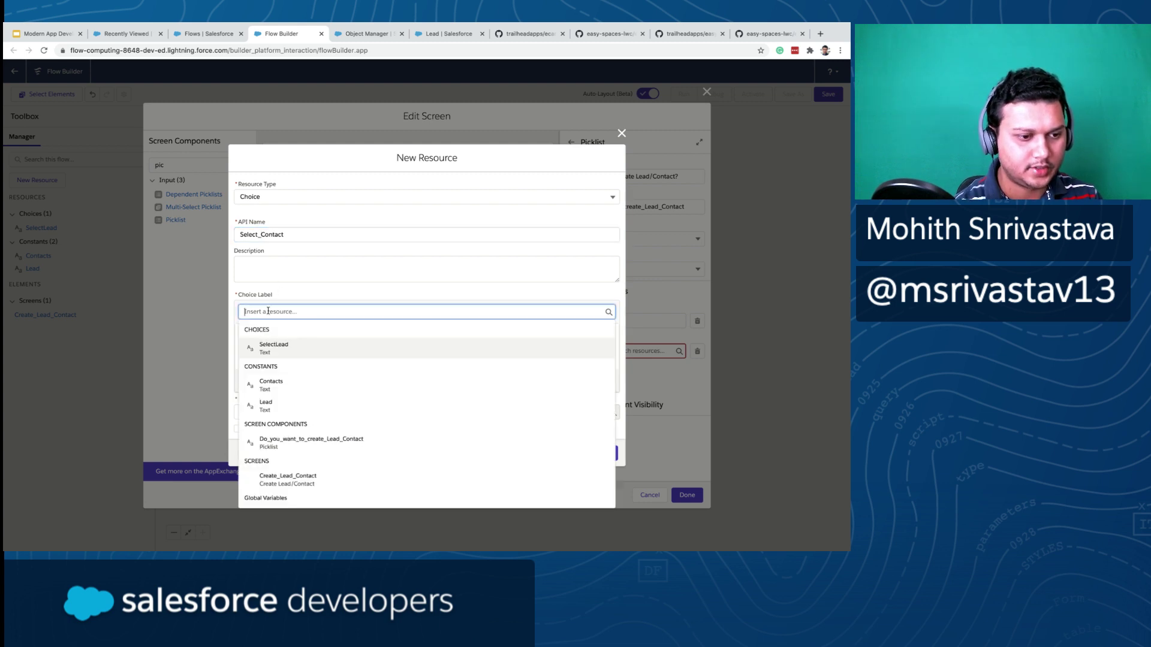
{"action": "left_click", "coordinate": [273, 387]}
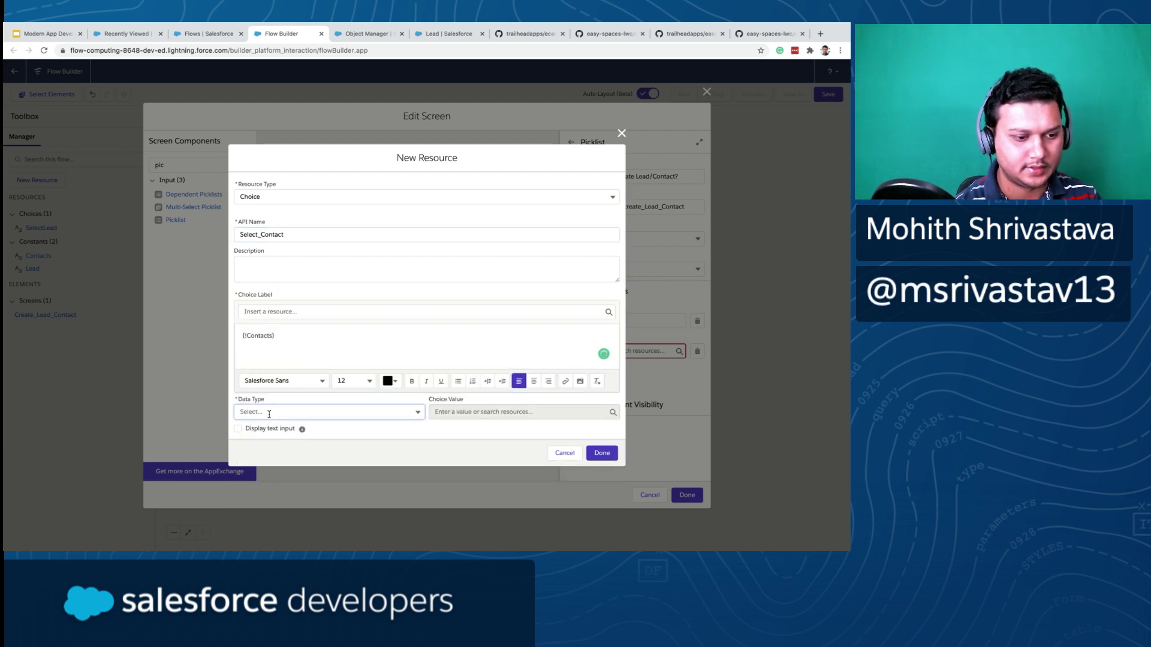
{"action": "left_click", "coordinate": [272, 411]}
{"action": "left_click", "coordinate": [272, 437]}
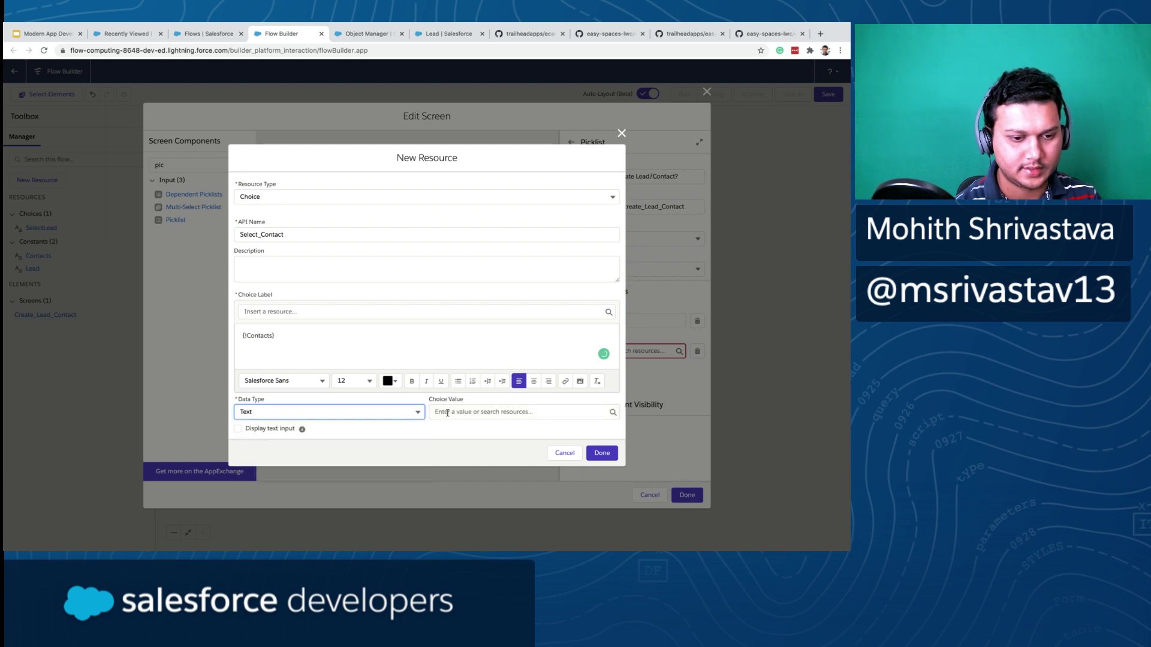
{"action": "left_click", "coordinate": [455, 412]}
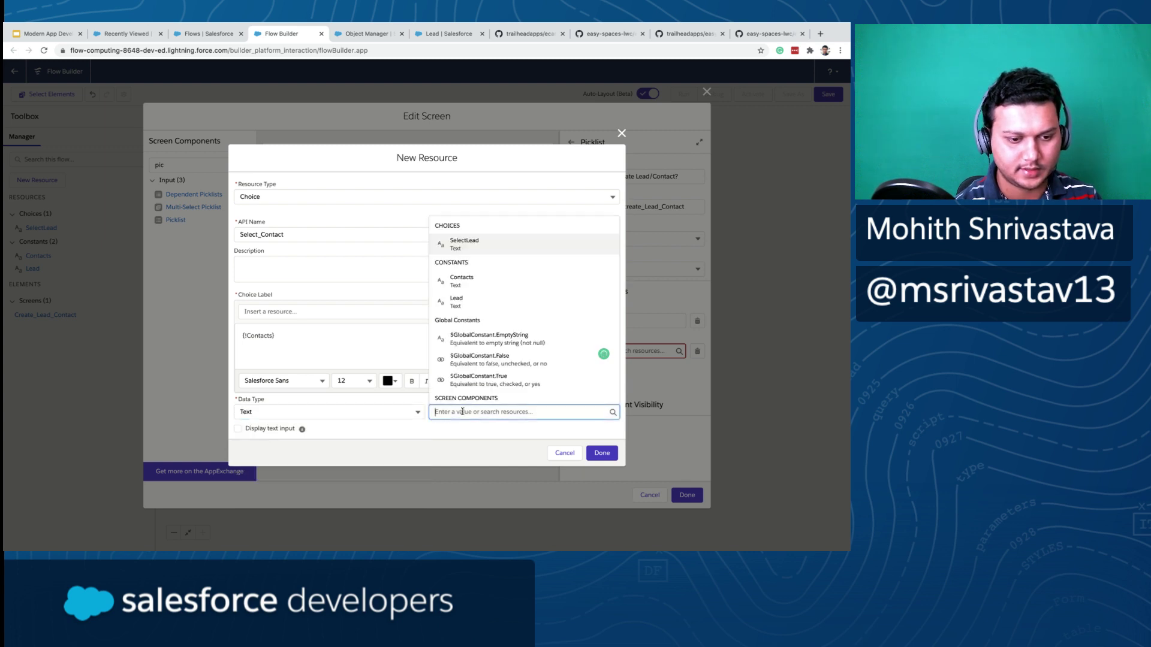
{"action": "left_click", "coordinate": [479, 284]}
{"action": "left_click", "coordinate": [602, 454]}
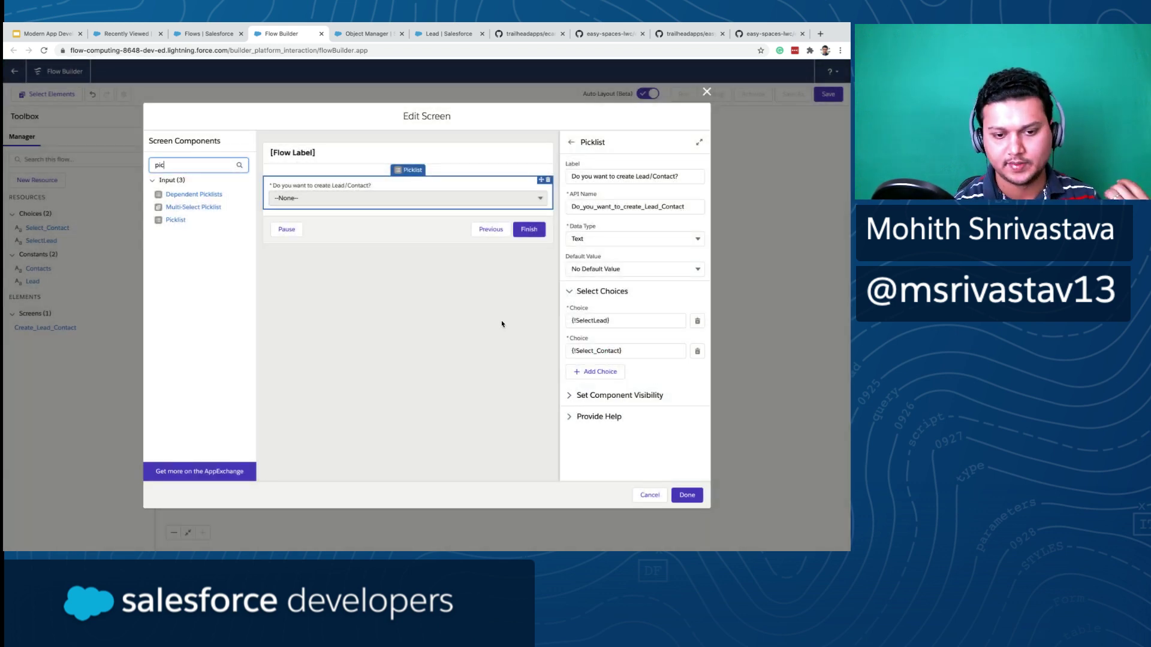
- Finish editing the picklist screen and add a new Screen element after Create Lead/Contact
{"action": "left_click", "coordinate": [687, 495]}
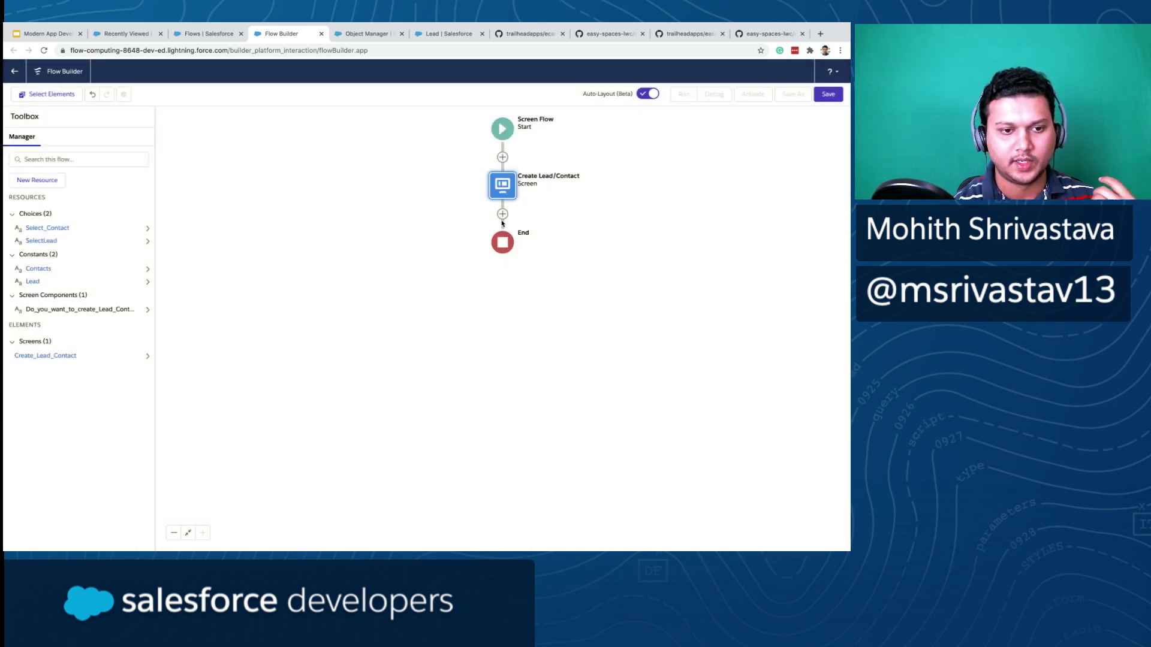
{"action": "left_click", "coordinate": [503, 215]}
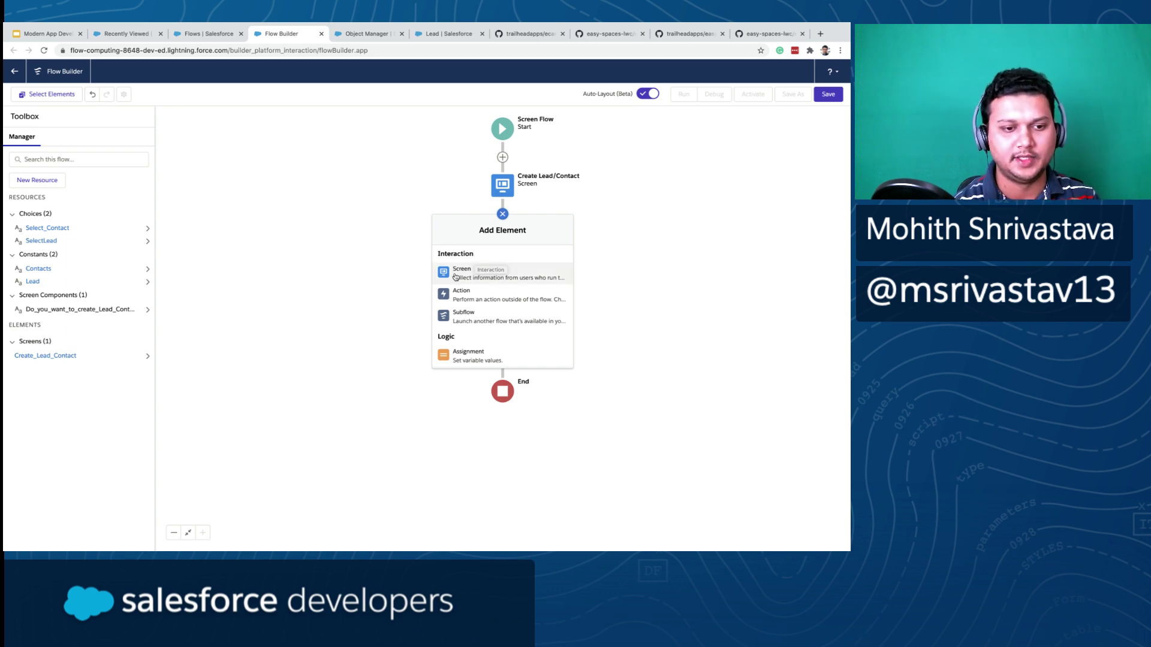
{"action": "left_click", "coordinate": [456, 274]}
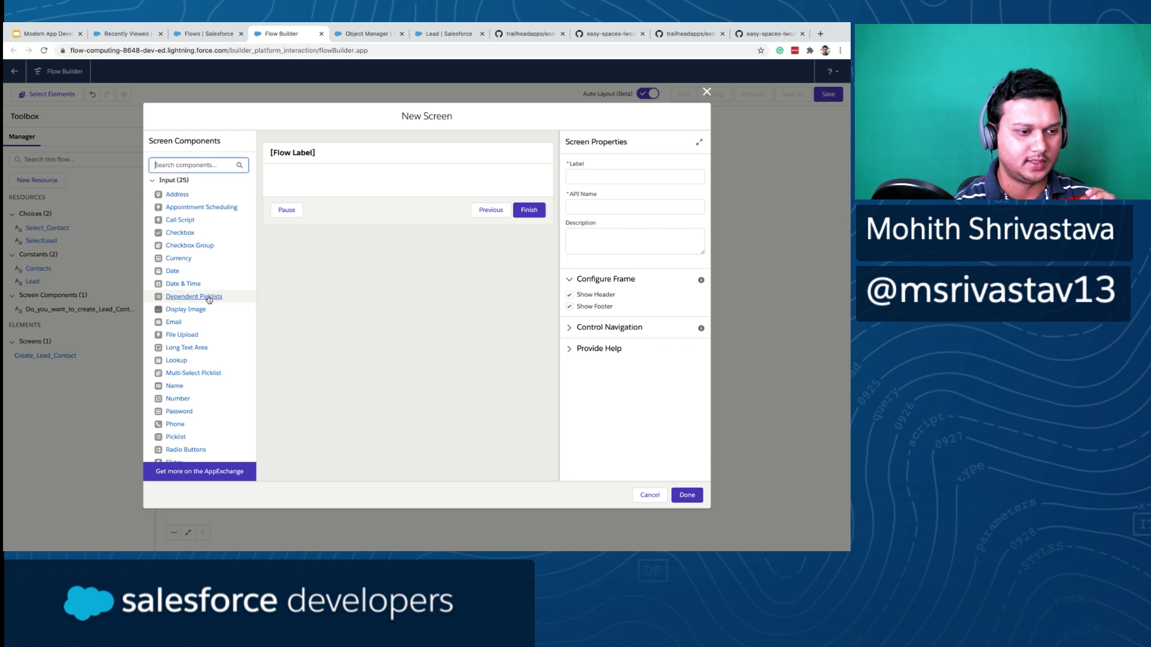
{"action": "scroll", "coordinate": [210, 297], "scroll_direction": "down", "scroll_amount": 2}
{"action": "scroll", "coordinate": [209, 300], "scroll_direction": "up", "scroll_amount": 3}
{"action": "scroll", "coordinate": [210, 312], "scroll_direction": "down", "scroll_amount": 2}
{"action": "left_click_drag", "start_coordinate": [175, 337], "coordinate": [341, 175]}
{"action": "scroll", "coordinate": [625, 266], "scroll_direction": "down", "scroll_amount": 2}
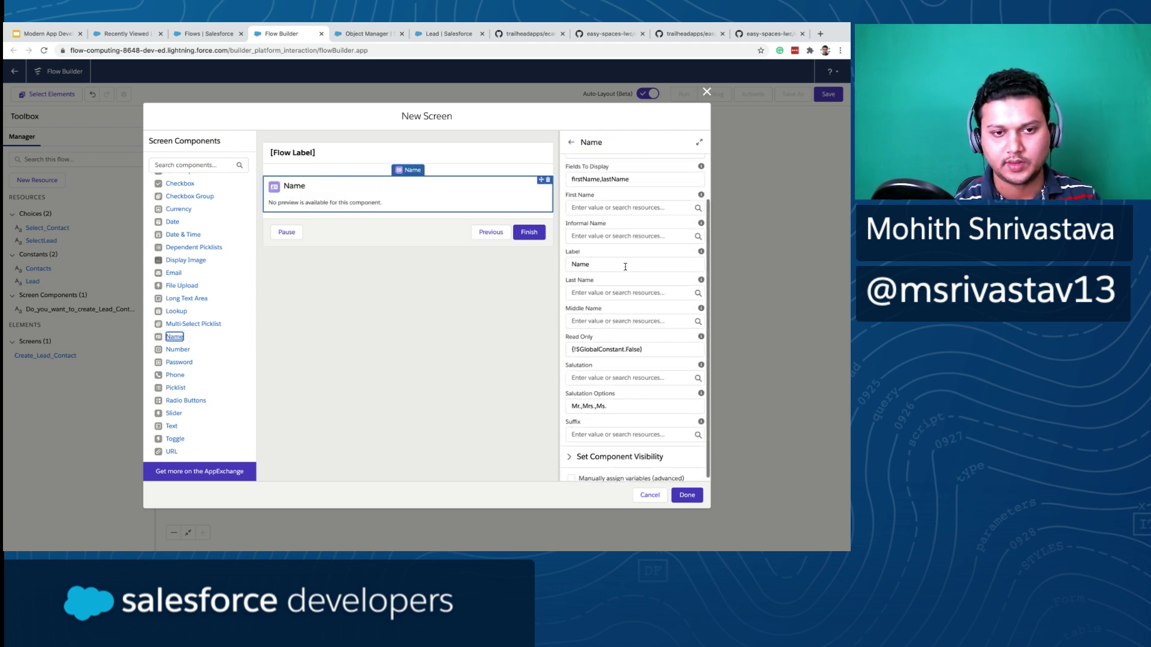
{"action": "scroll", "coordinate": [625, 266], "scroll_direction": "up", "scroll_amount": 1}
{"action": "left_click", "coordinate": [547, 180]}
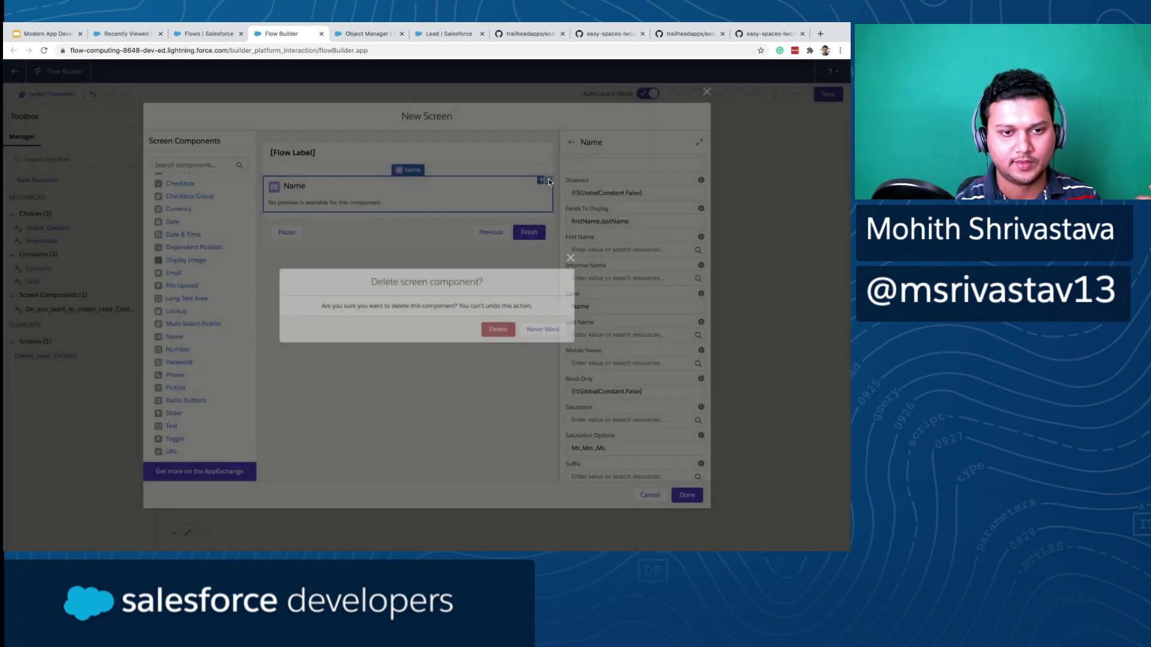
{"action": "left_click", "coordinate": [498, 331]}
- Add a required Text component labelled Last Name, with API name Last_Name, to the new screen
{"action": "left_click", "coordinate": [182, 172]}
{"action": "type", "text": "Tex"}
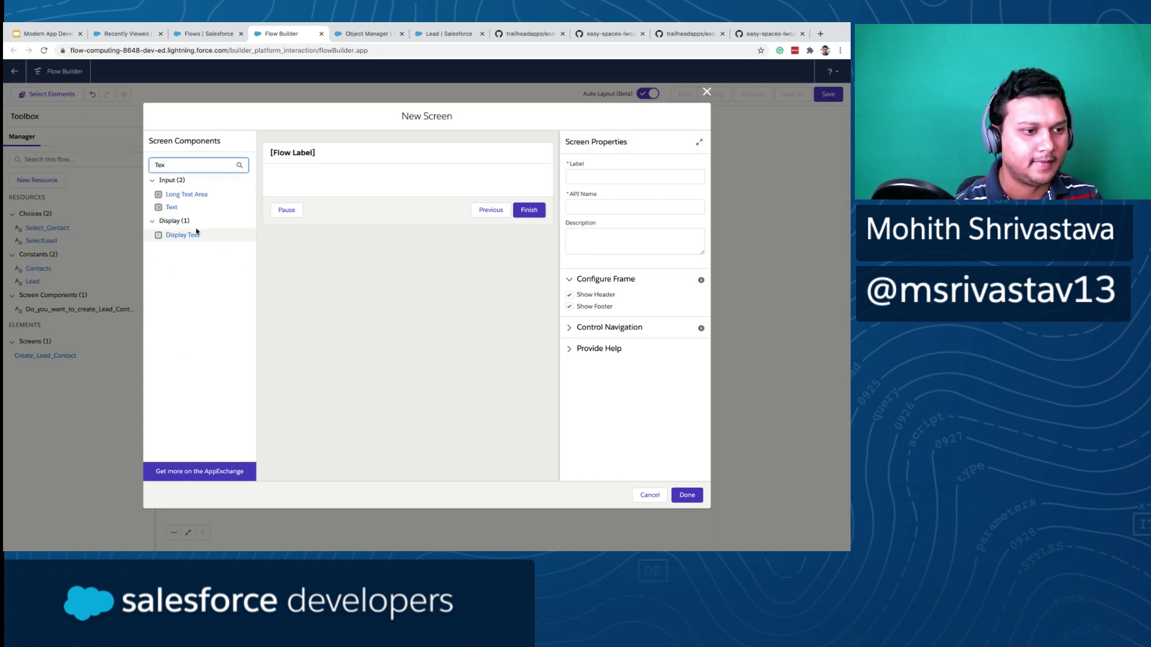
{"action": "left_click_drag", "start_coordinate": [171, 207], "coordinate": [329, 181]}
{"action": "left_click", "coordinate": [589, 177]}
{"action": "type", "text": "Last Name"}
{"action": "left_click", "coordinate": [591, 206]}
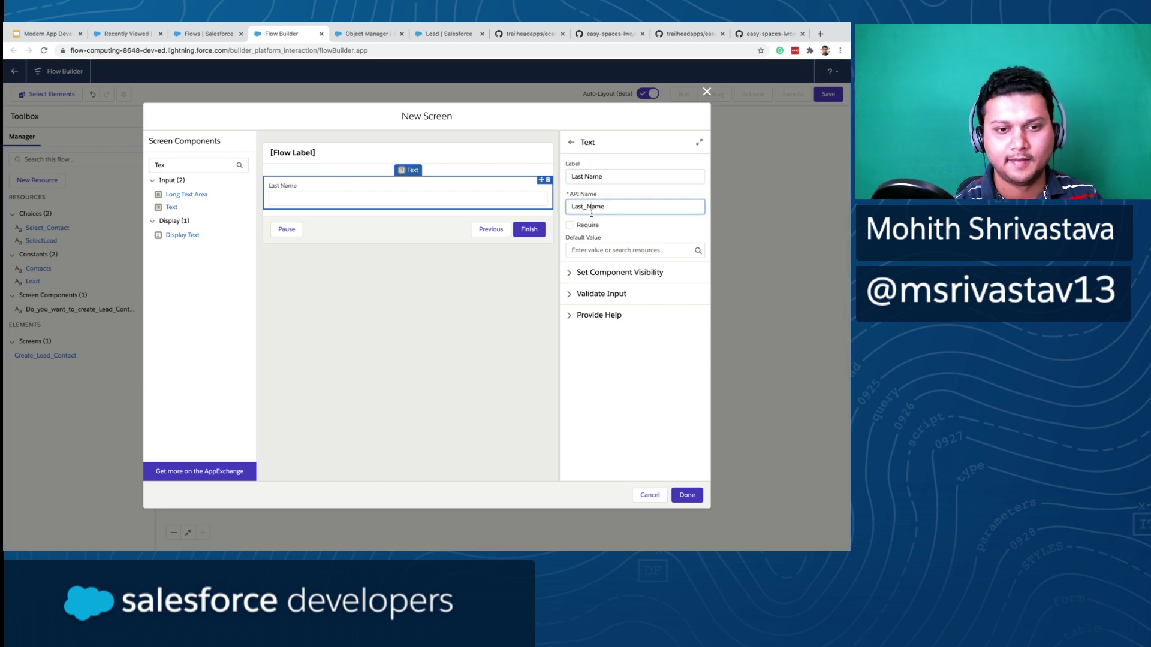
{"action": "left_click", "coordinate": [572, 226]}
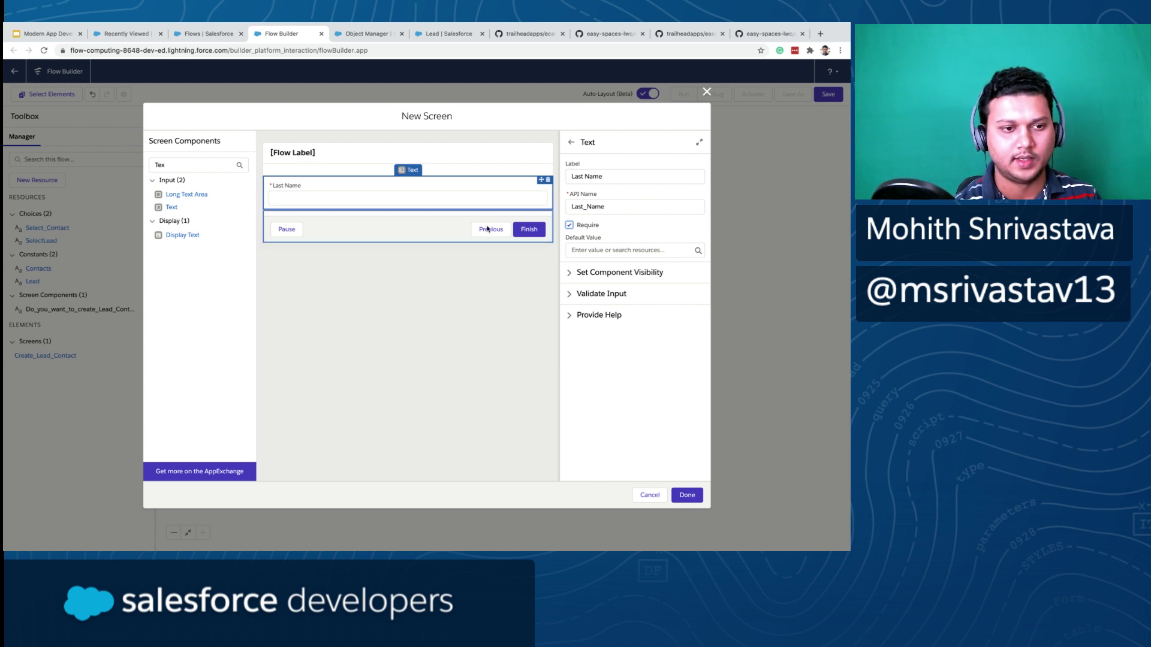
- Add a required Text component labelled Company Name, with API name Company_Name, below the Last Name field
{"action": "left_click", "coordinate": [152, 166]}
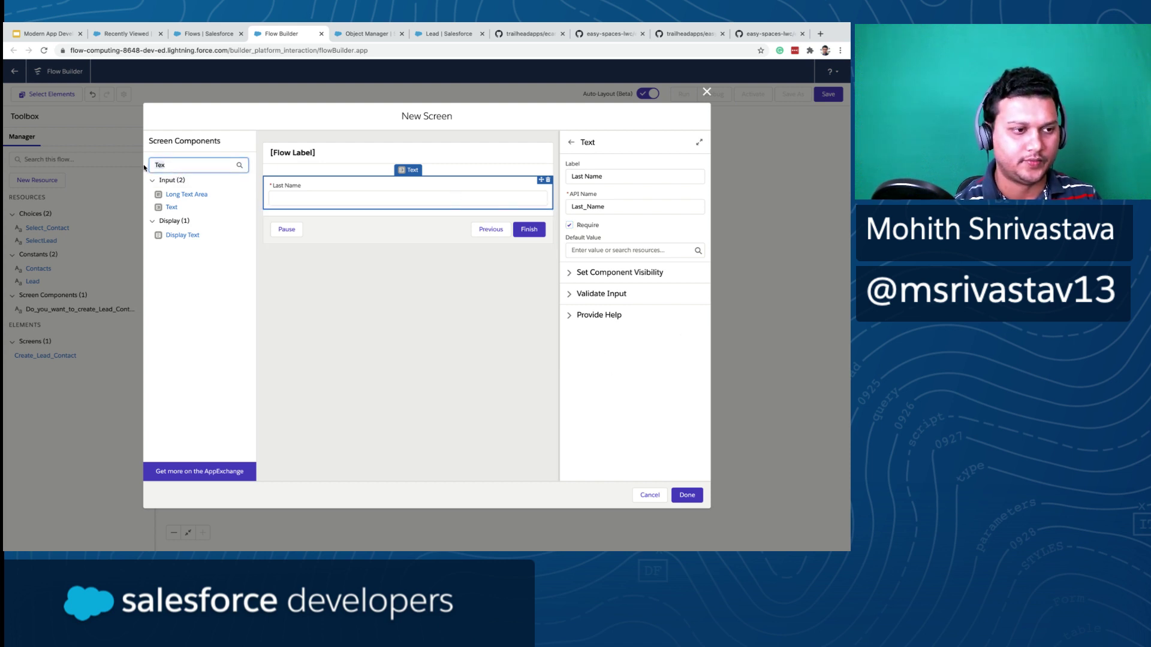
{"action": "key", "text": "BackSpace"}
{"action": "key", "text": "BackSpace"}
{"action": "key", "text": "BackSpace"}
{"action": "type", "text": "Text"}
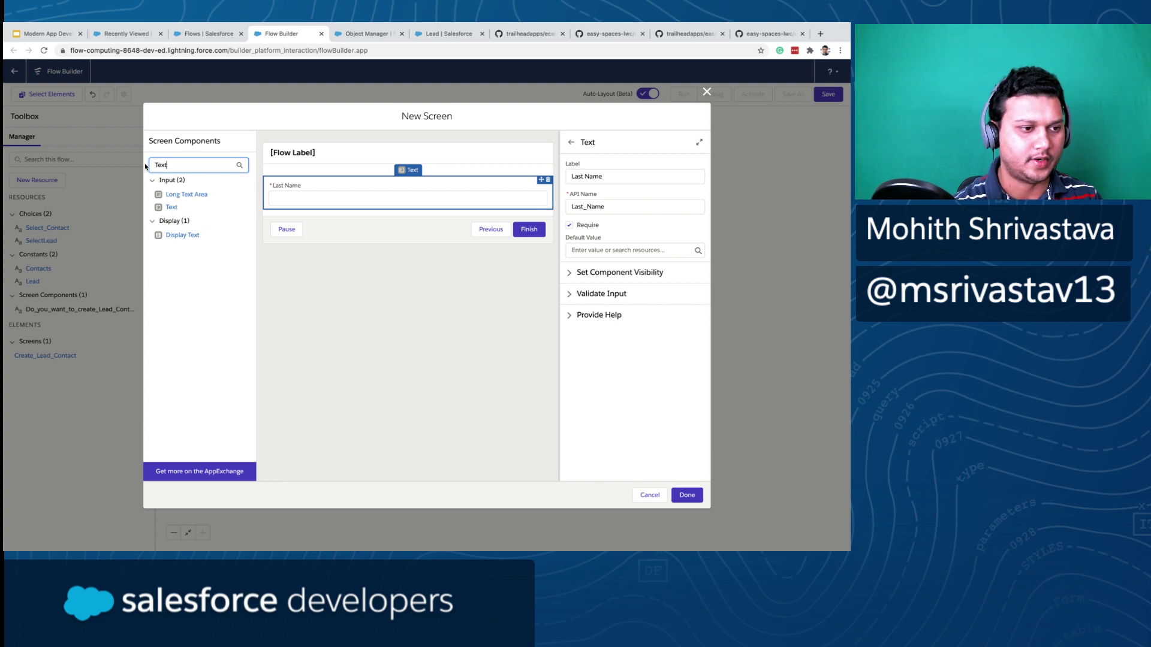
{"action": "left_click_drag", "start_coordinate": [172, 207], "coordinate": [327, 213]}
{"action": "left_click", "coordinate": [596, 177]}
{"action": "type", "text": "Com"}
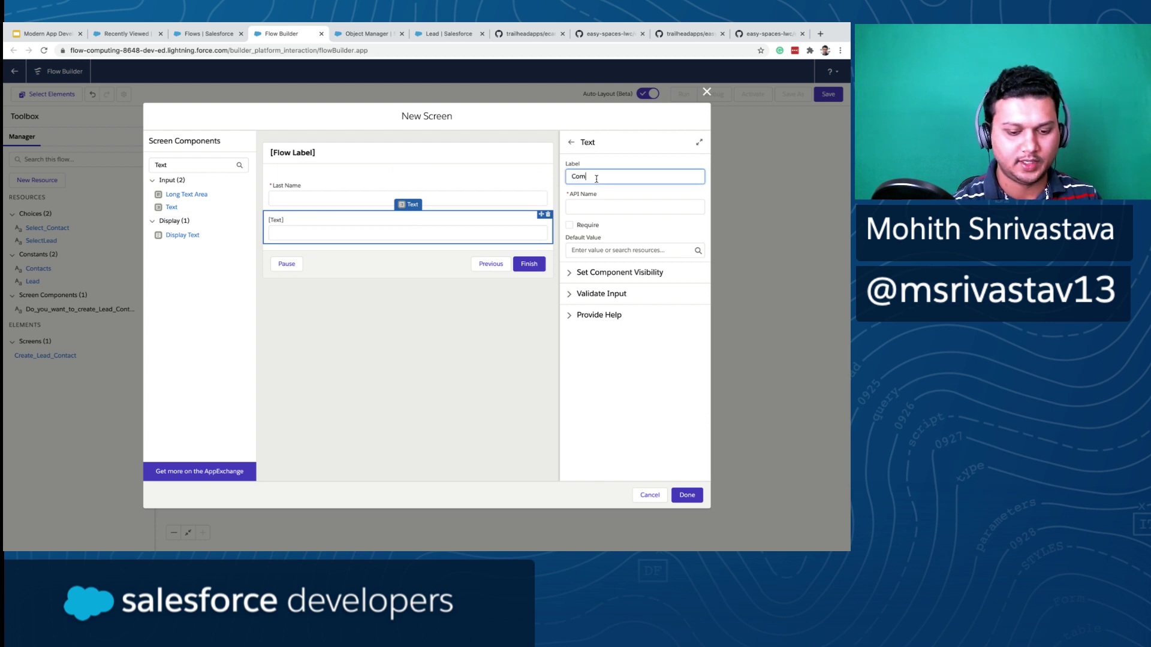
{"action": "type", "text": "pany Name"}
{"action": "left_click", "coordinate": [602, 208]}
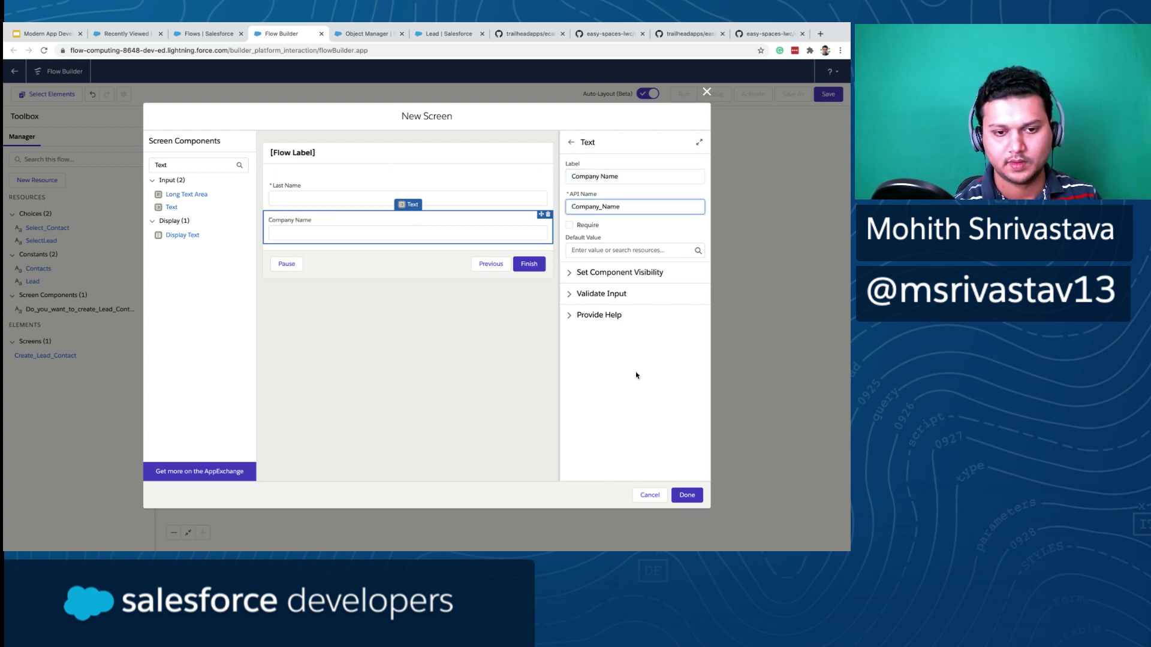
{"action": "left_click", "coordinate": [570, 226]}
- Examine the component visibility and input validation settings of the Company Name field
{"action": "left_click", "coordinate": [576, 273]}
{"action": "left_click", "coordinate": [582, 304]}
{"action": "left_click", "coordinate": [583, 308]}
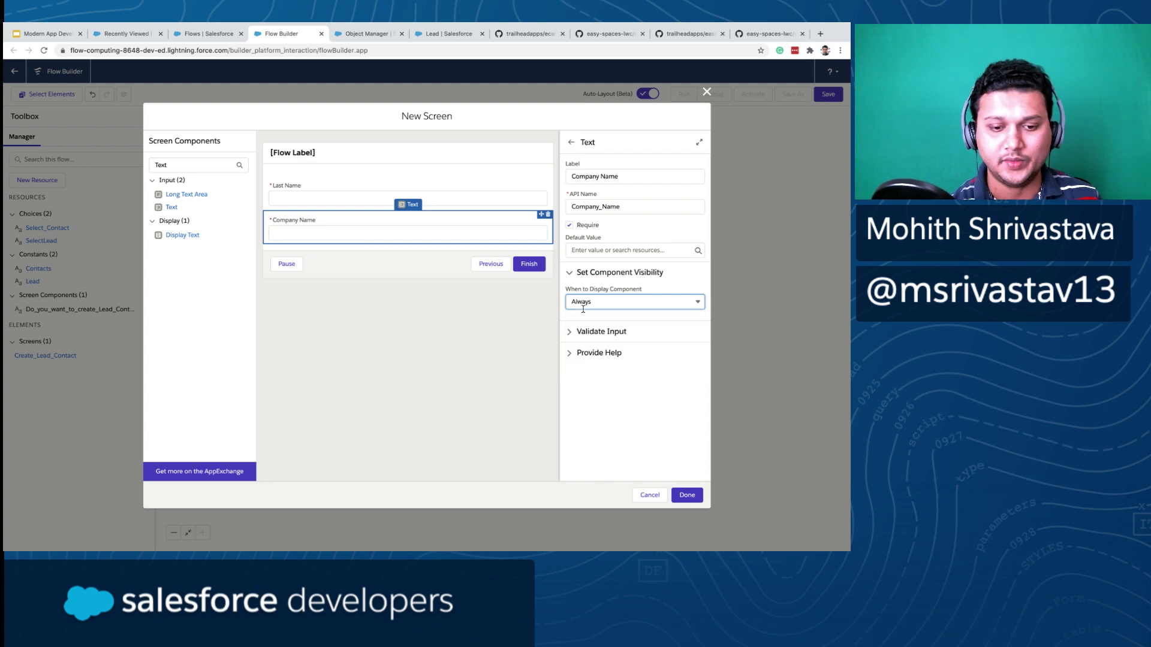
{"action": "left_click", "coordinate": [579, 333]}
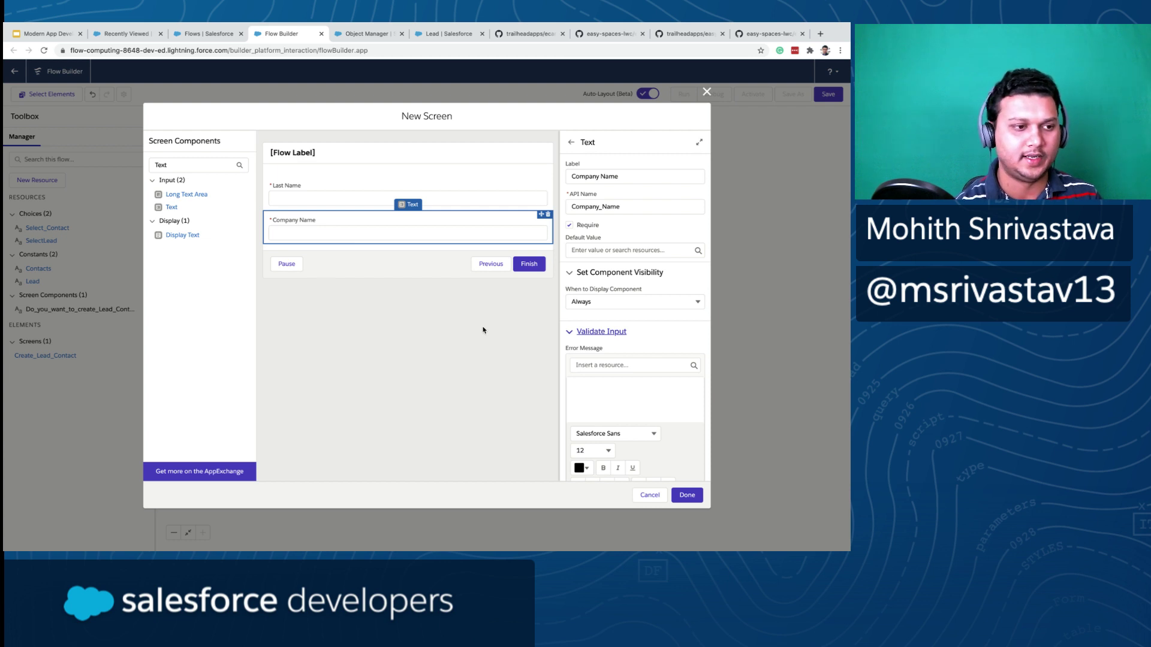
- Add an Address component below the Company Name field and set its API name to Address
{"action": "left_click", "coordinate": [174, 165]}
{"action": "key", "text": "BackSpace"}
{"action": "key", "text": "BackSpace"}
{"action": "key", "text": "BackSpace"}
{"action": "key", "text": "BackSpace"}
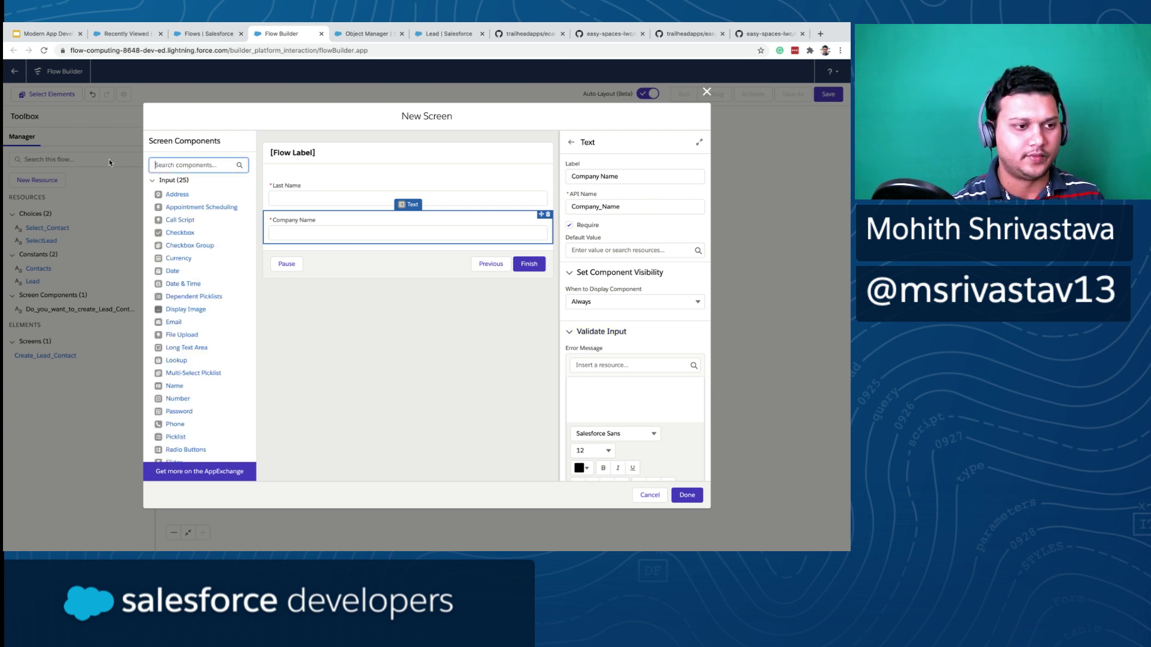
{"action": "scroll", "coordinate": [177, 255], "scroll_direction": "down", "scroll_amount": 2}
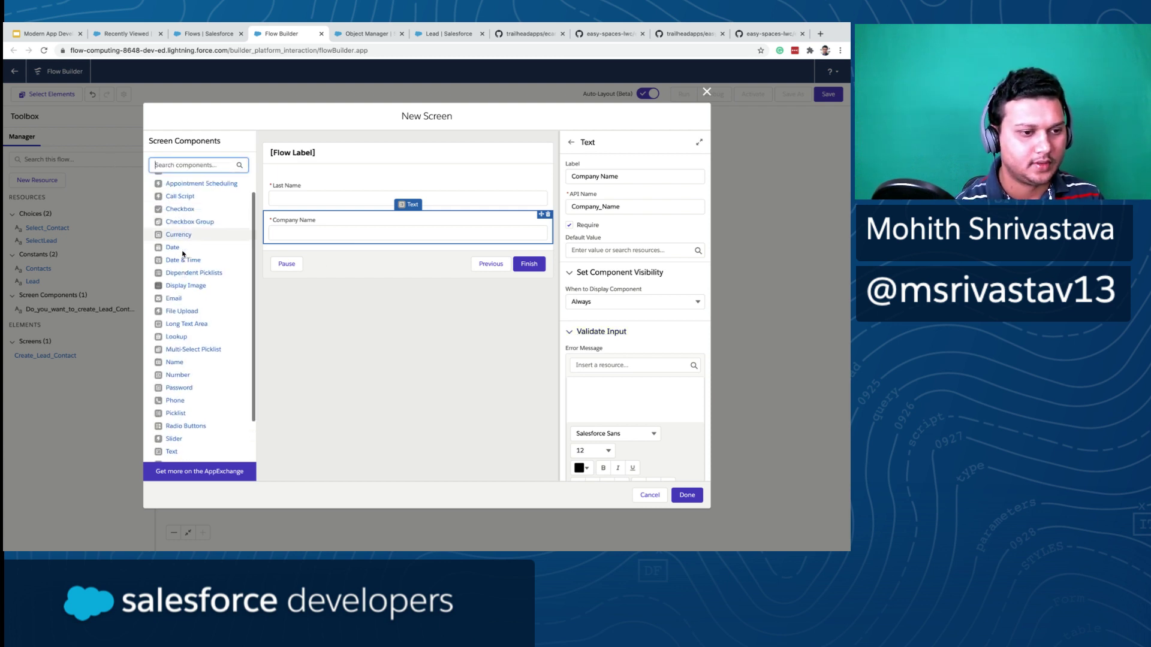
{"action": "scroll", "coordinate": [186, 227], "scroll_direction": "up", "scroll_amount": 2}
{"action": "left_click_drag", "start_coordinate": [176, 194], "coordinate": [323, 241]}
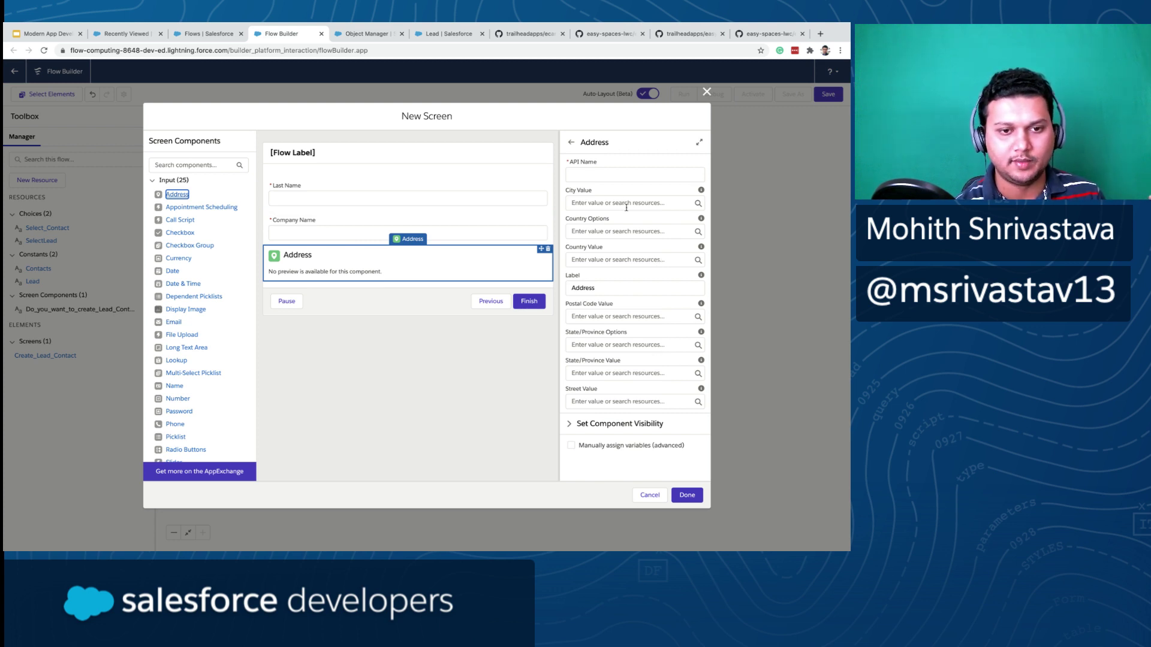
{"action": "left_click", "coordinate": [615, 176]}
{"action": "type", "text": "Address"}
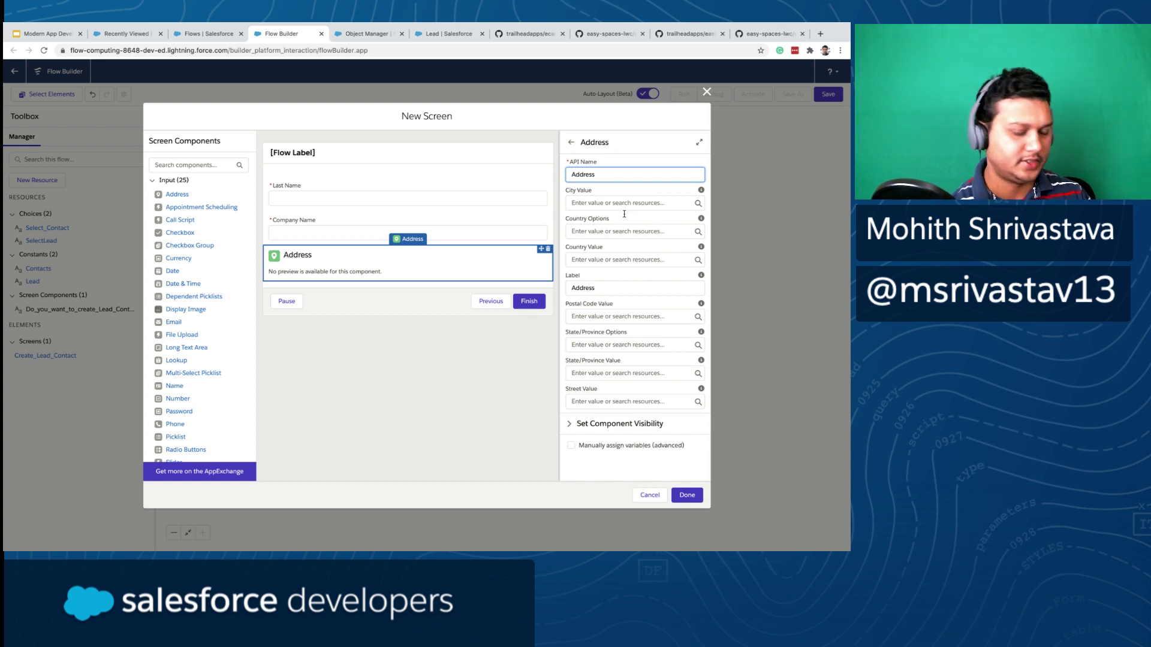
- Start a new Variable resource named City for the Address component's City Value
{"action": "left_click", "coordinate": [609, 207]}
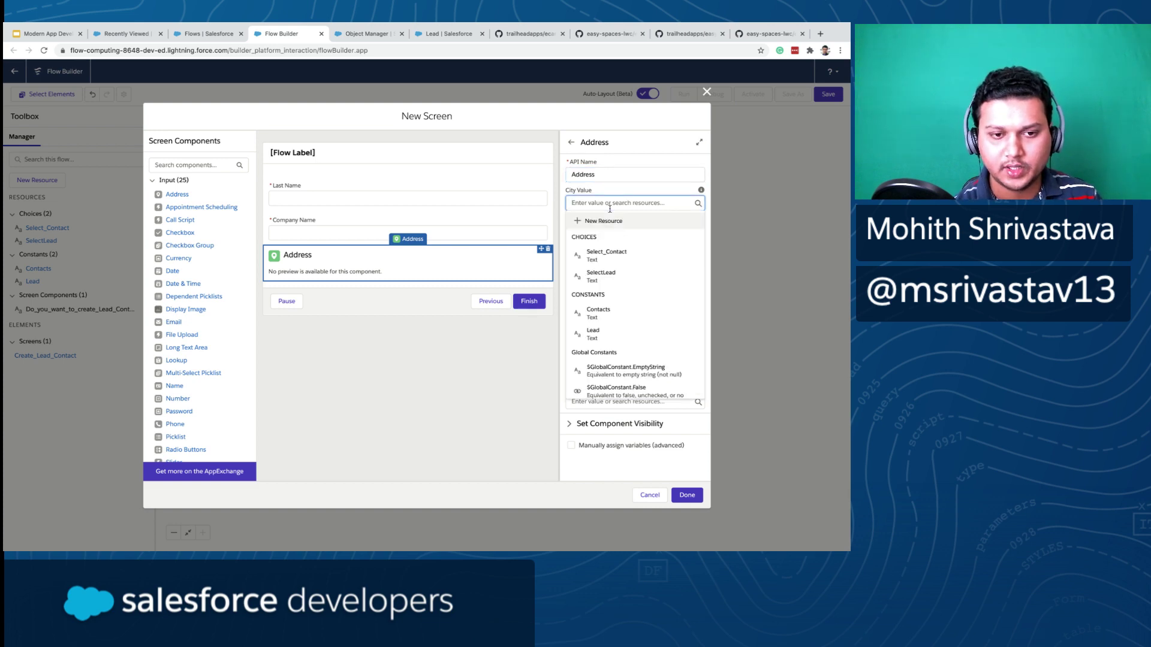
{"action": "left_click", "coordinate": [603, 221]}
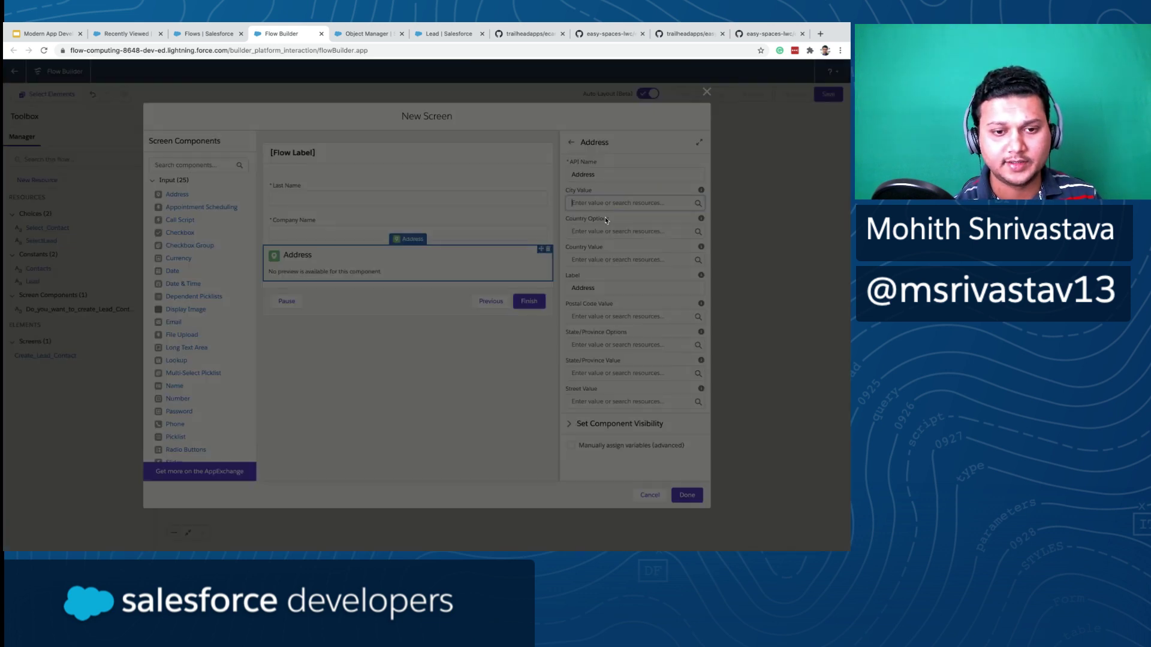
{"action": "left_click", "coordinate": [289, 281]}
{"action": "left_click", "coordinate": [288, 294]}
{"action": "left_click", "coordinate": [286, 297]}
{"action": "type", "text": "City"}
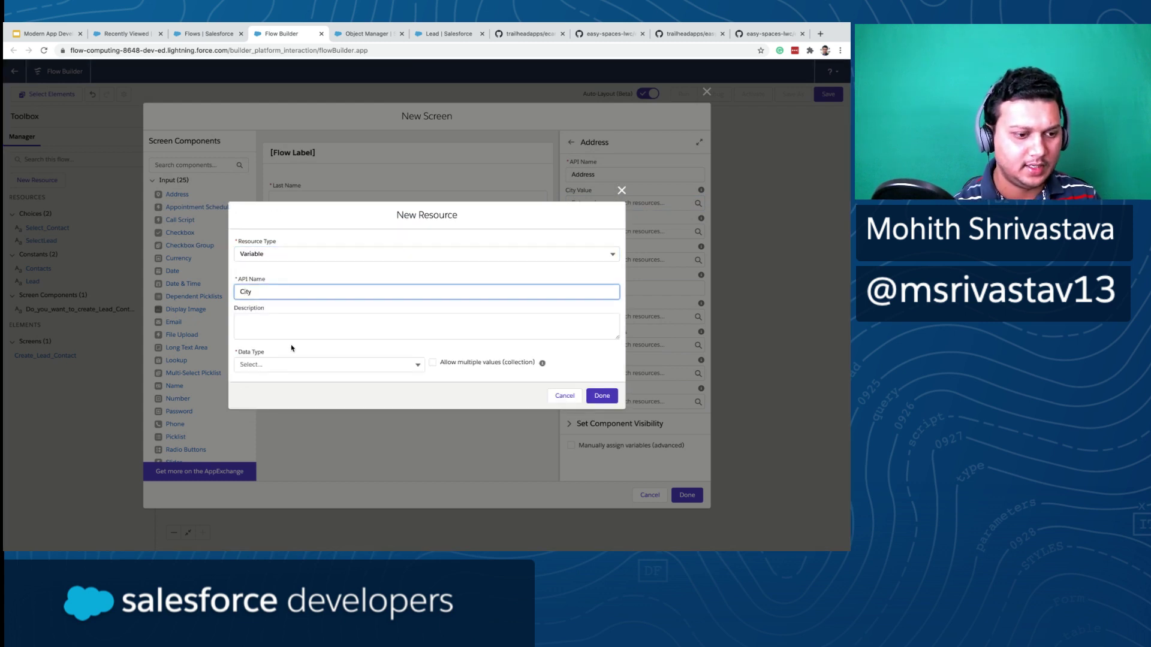
- Set the City variable's data type to Text, make it available for input and output, and save it
{"action": "left_click", "coordinate": [288, 364]}
{"action": "left_click", "coordinate": [280, 383]}
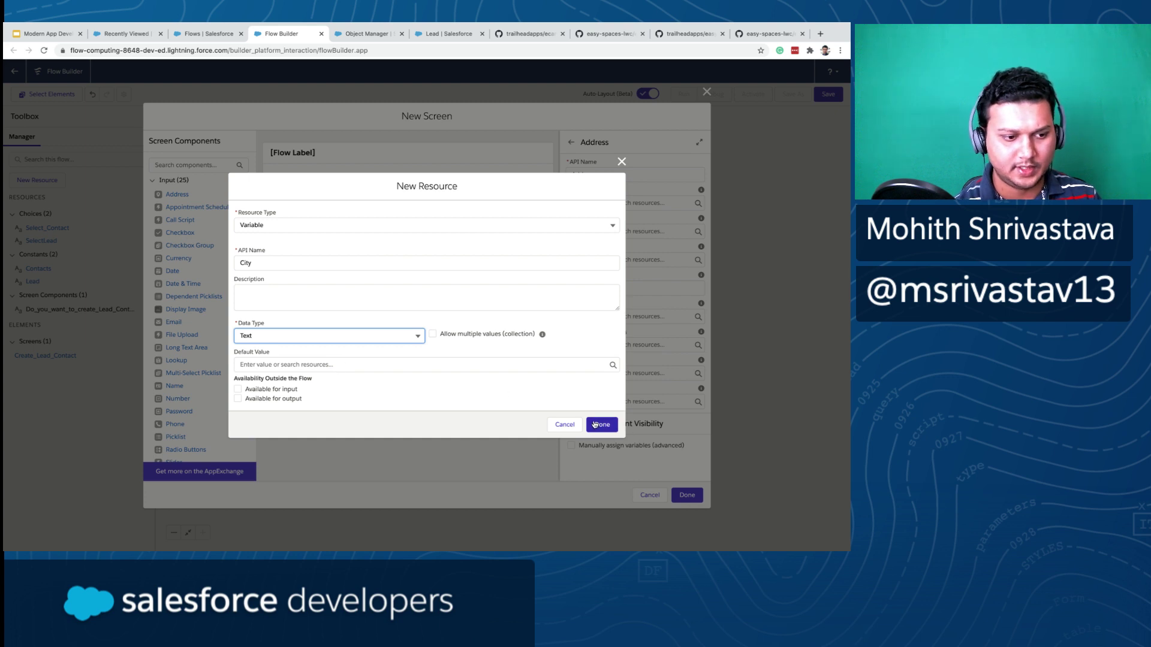
{"action": "left_click", "coordinate": [238, 389]}
{"action": "left_click", "coordinate": [238, 398]}
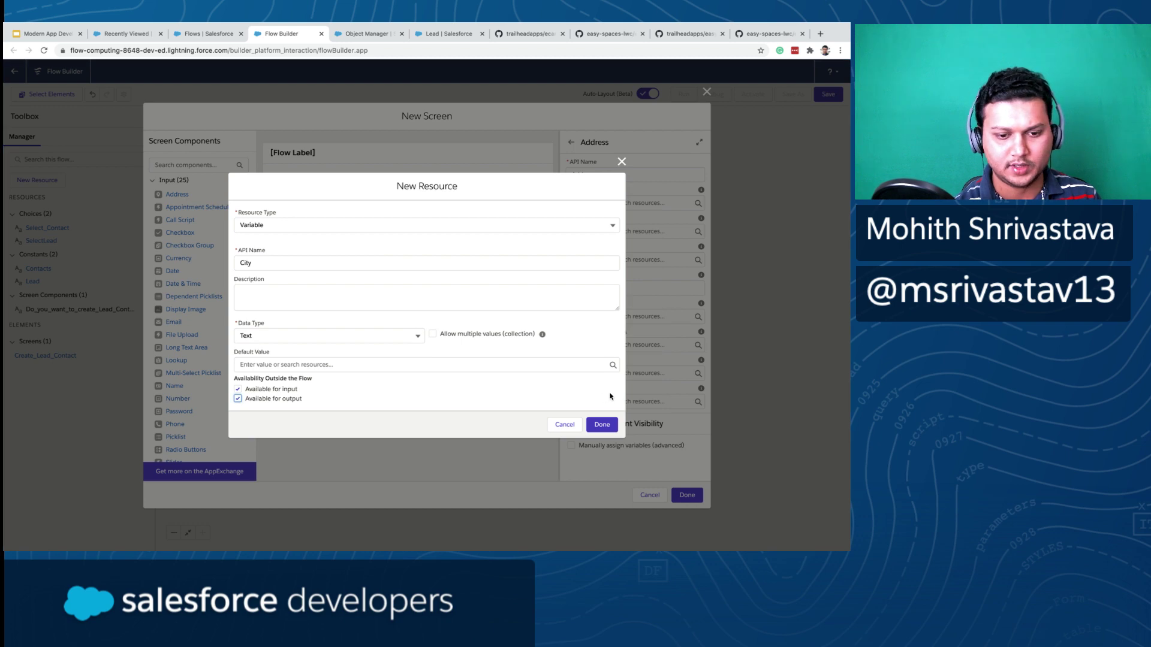
{"action": "left_click", "coordinate": [602, 424]}
{"action": "left_click", "coordinate": [594, 232]}
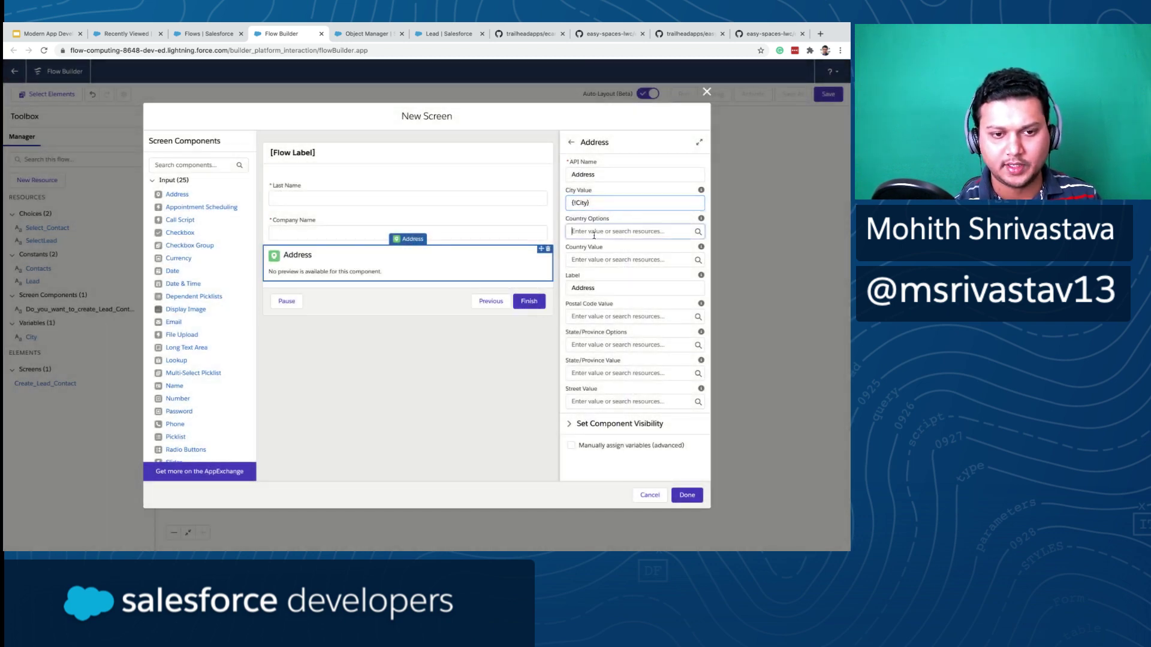
{"action": "left_click", "coordinate": [653, 218]}
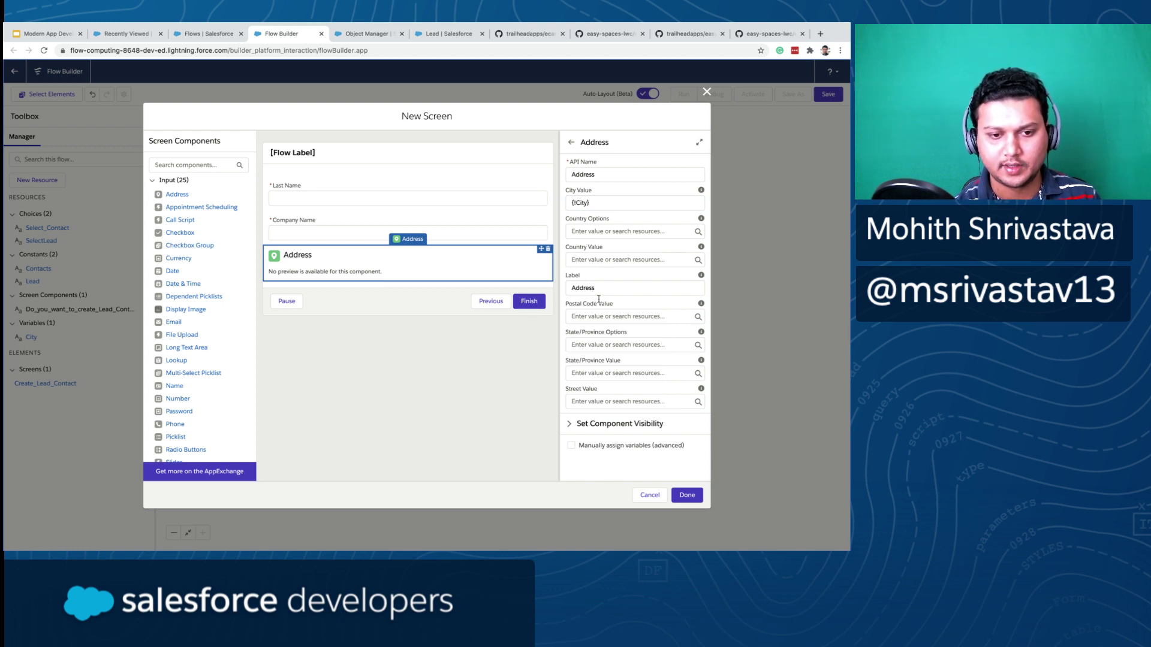
{"action": "left_click", "coordinate": [598, 233]}
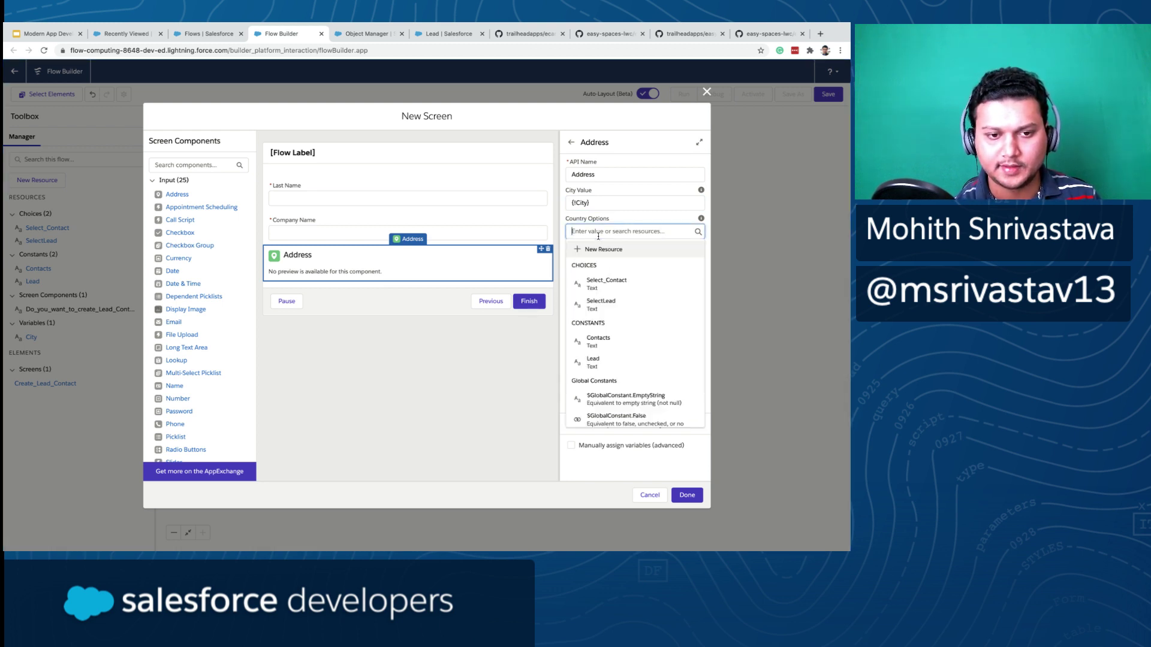
{"action": "type", "text": "Co"}
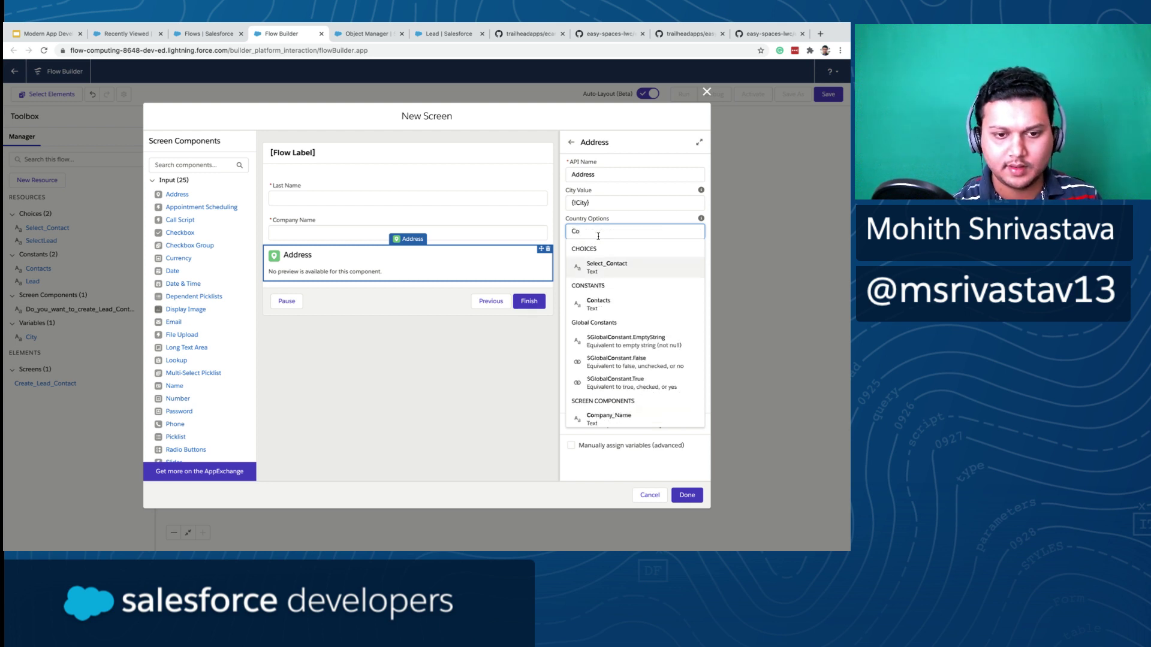
{"action": "key", "text": "BackSpace"}
{"action": "key", "text": "BackSpace"}
{"action": "left_click", "coordinate": [661, 220]}
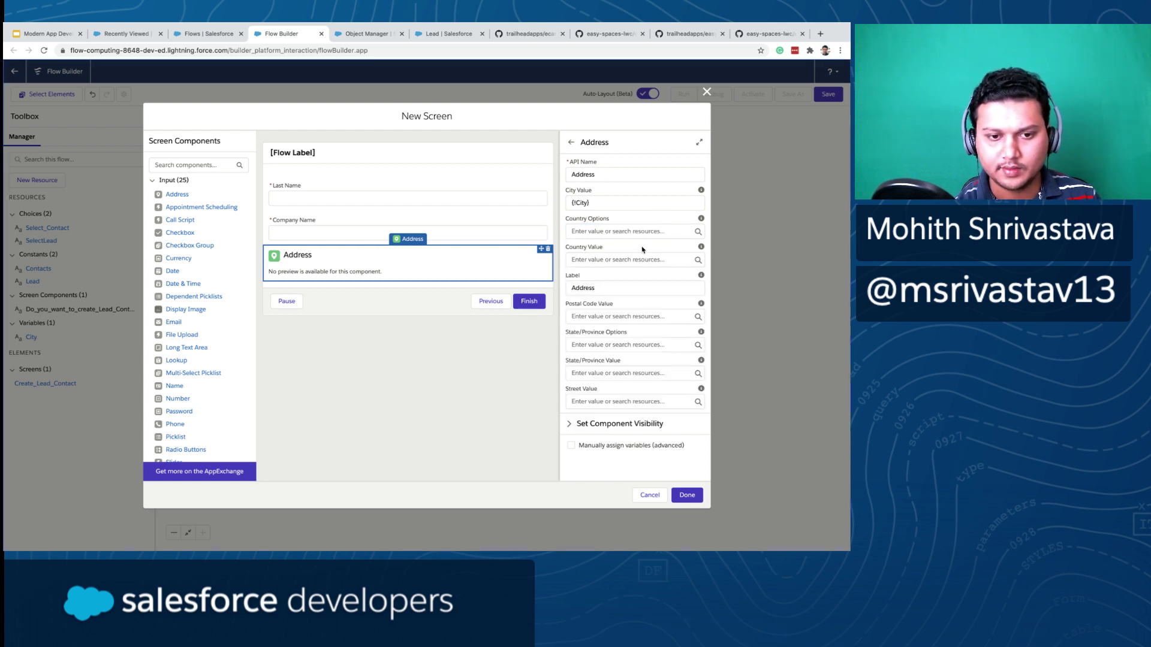
- Start a new Variable resource named Country for the Address component's Country Value
{"action": "left_click", "coordinate": [629, 262]}
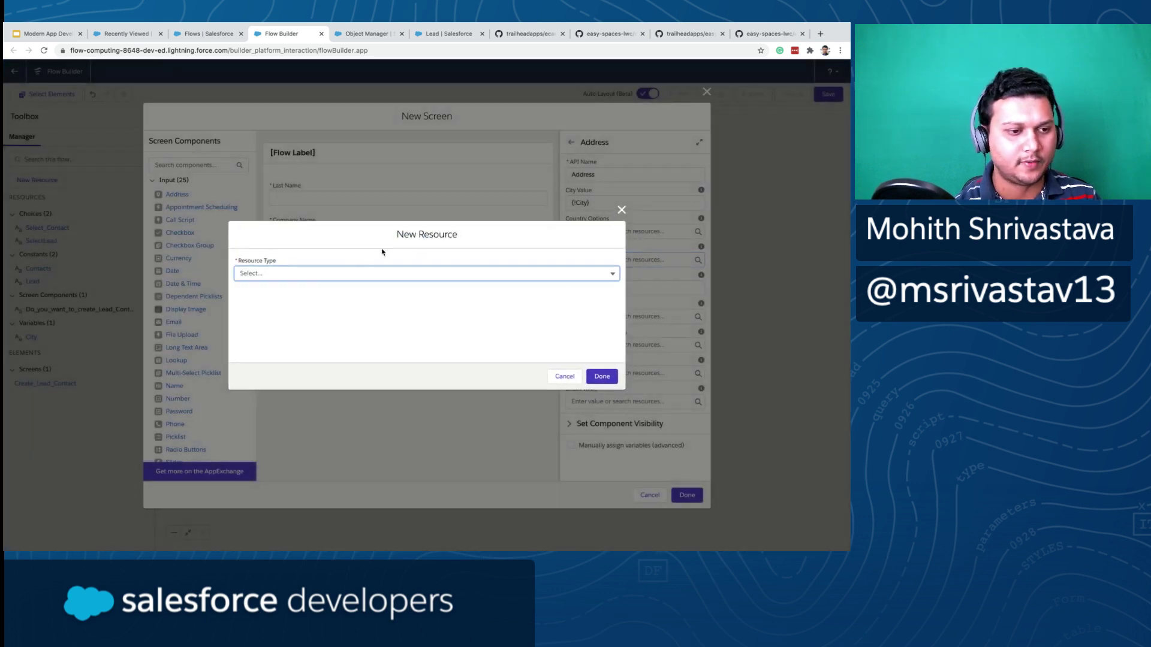
{"action": "left_click", "coordinate": [324, 273]}
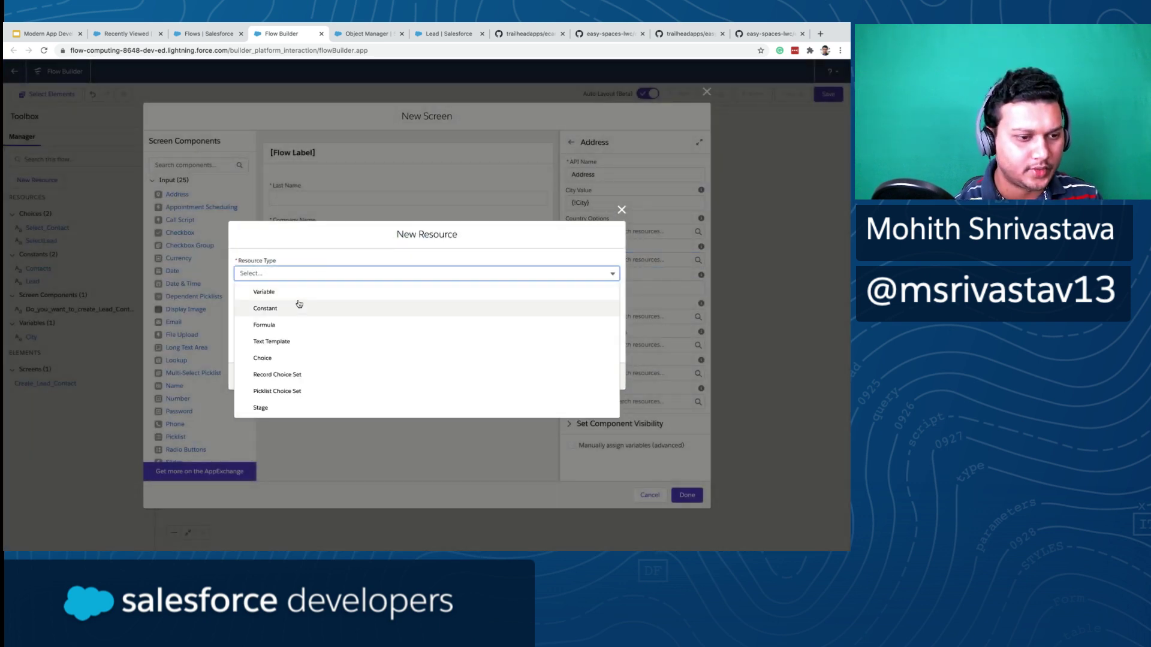
{"action": "left_click", "coordinate": [297, 292]}
{"action": "left_click", "coordinate": [296, 292]}
{"action": "type", "text": "Cou"}
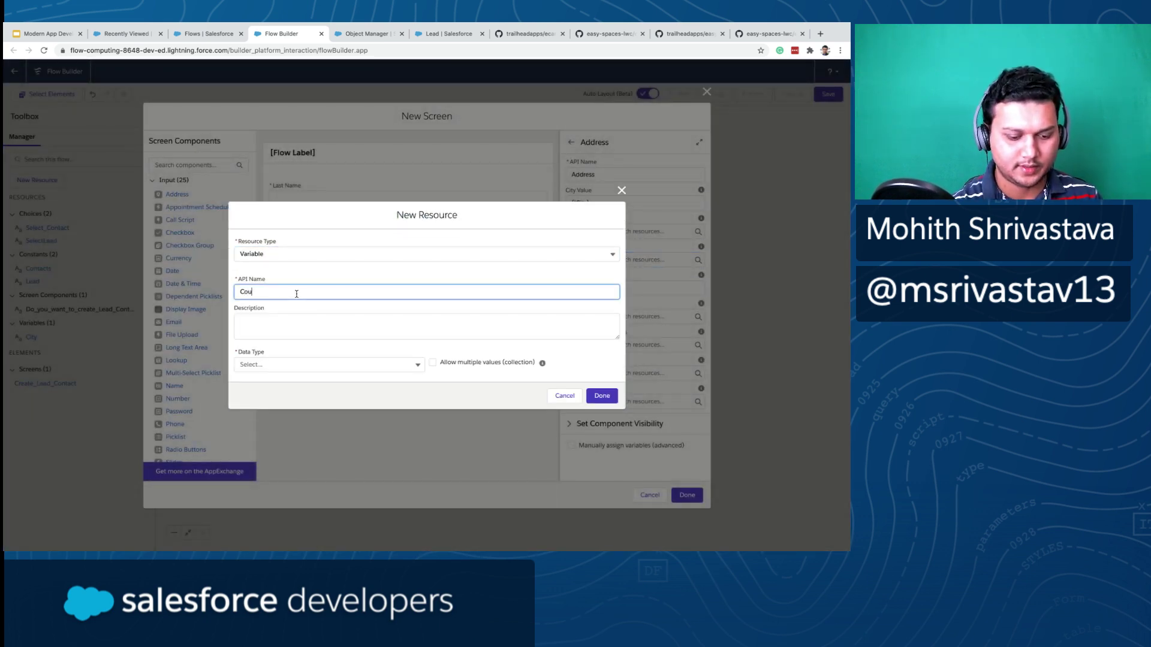
{"action": "type", "text": "ntry"}
- Set the Country variable's data type to Text, make it available for input and output, and save it
{"action": "left_click", "coordinate": [290, 367]}
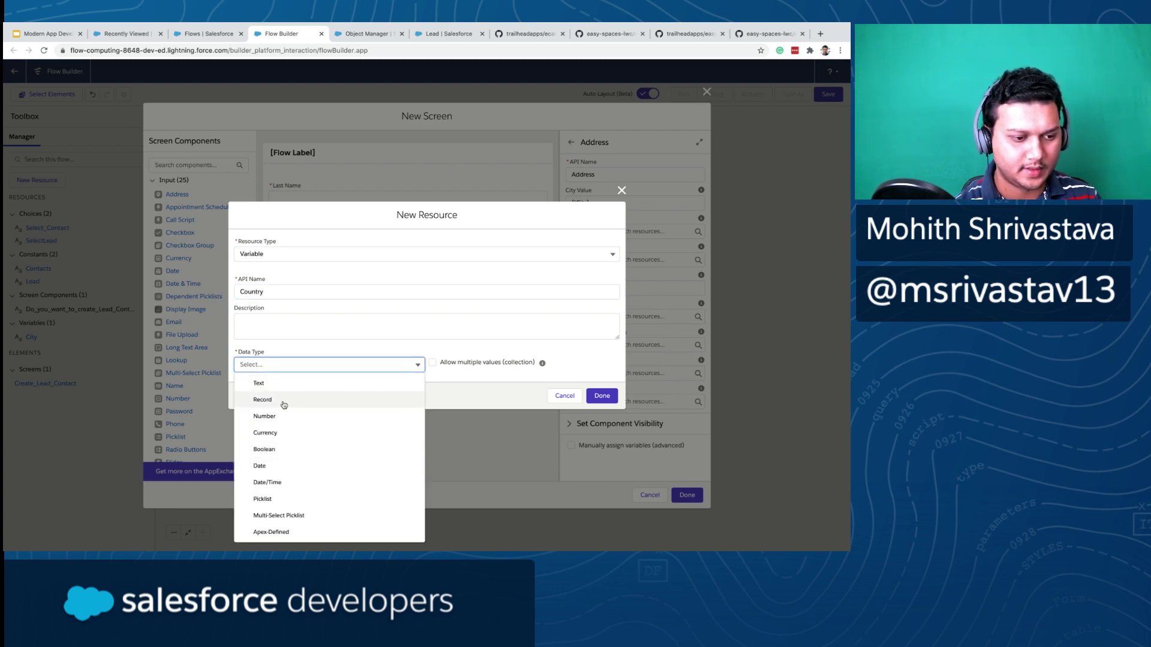
{"action": "left_click", "coordinate": [270, 368]}
{"action": "left_click", "coordinate": [270, 369]}
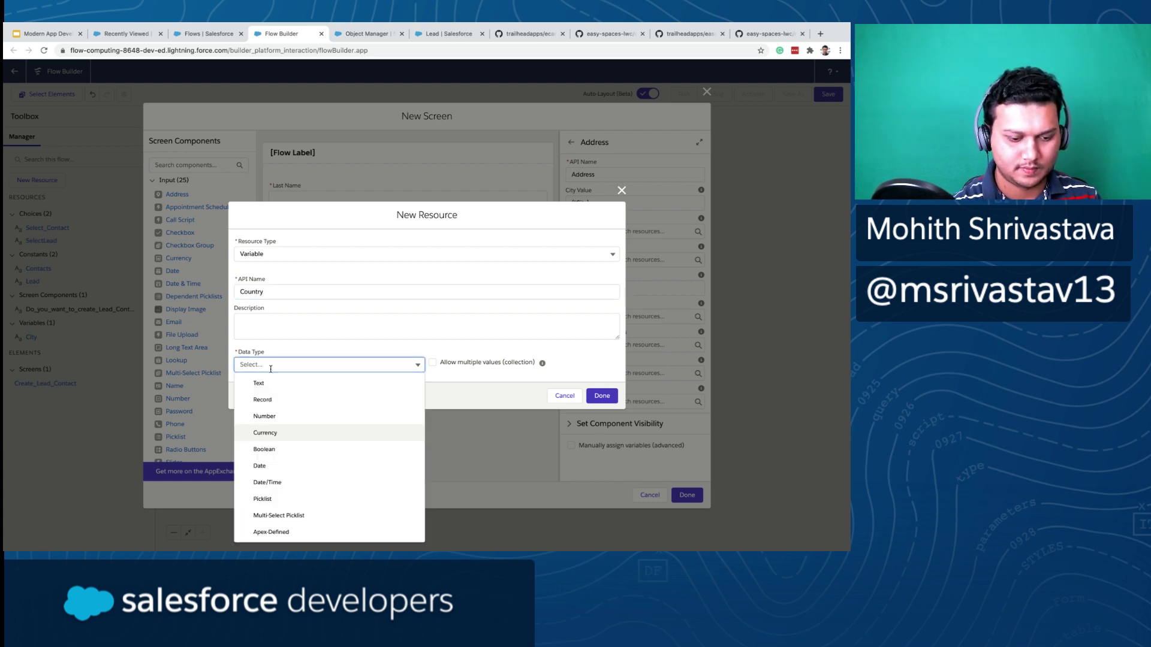
{"action": "left_click", "coordinate": [277, 368]}
{"action": "left_click", "coordinate": [275, 367]}
{"action": "left_click", "coordinate": [273, 384]}
{"action": "left_click", "coordinate": [238, 389]}
{"action": "left_click", "coordinate": [238, 399]}
{"action": "left_click", "coordinate": [602, 425]}
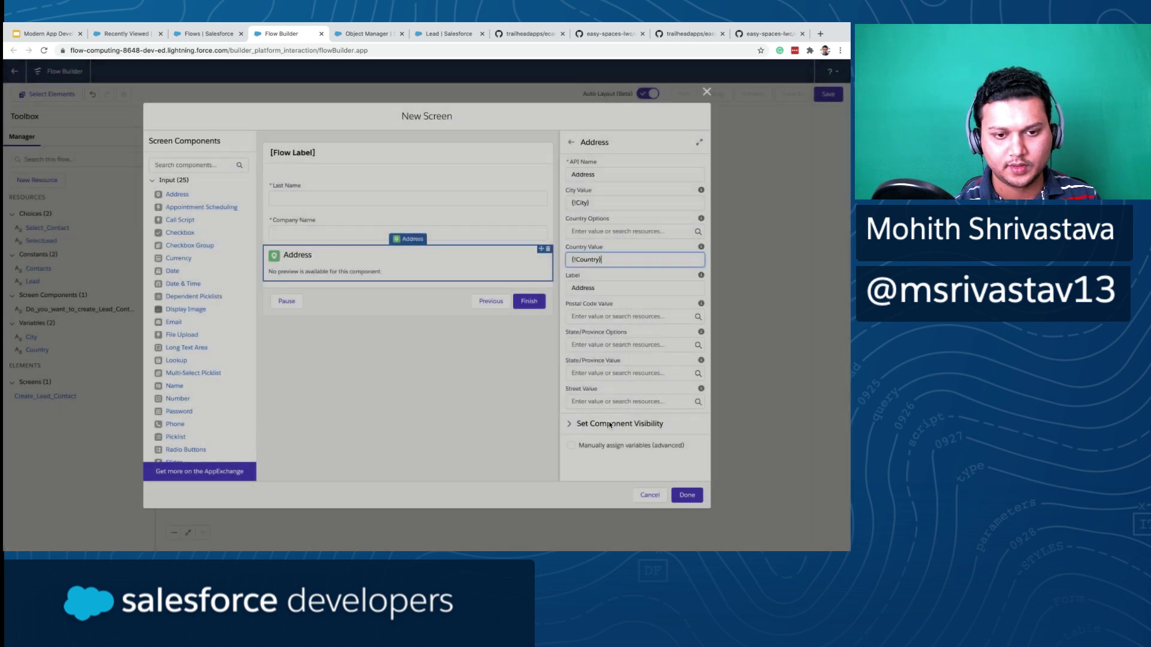
- Create a Text variable named PostalCode as the Address component's Postal Code Value
{"action": "left_click", "coordinate": [606, 317]}
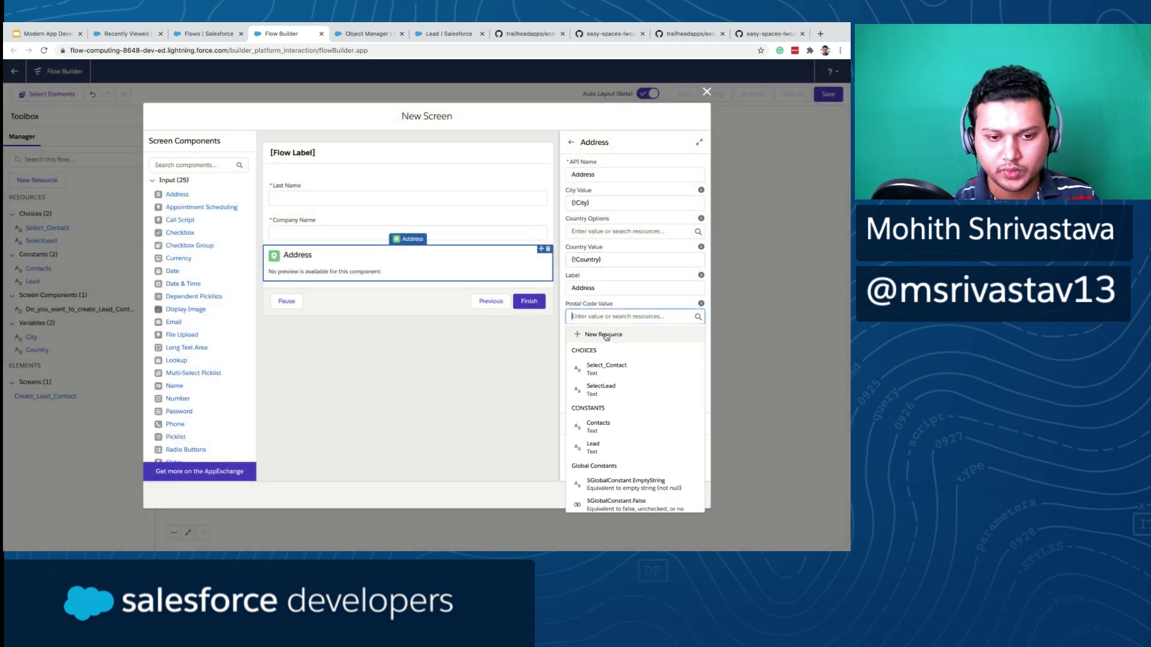
{"action": "left_click", "coordinate": [602, 334]}
{"action": "left_click", "coordinate": [300, 275]}
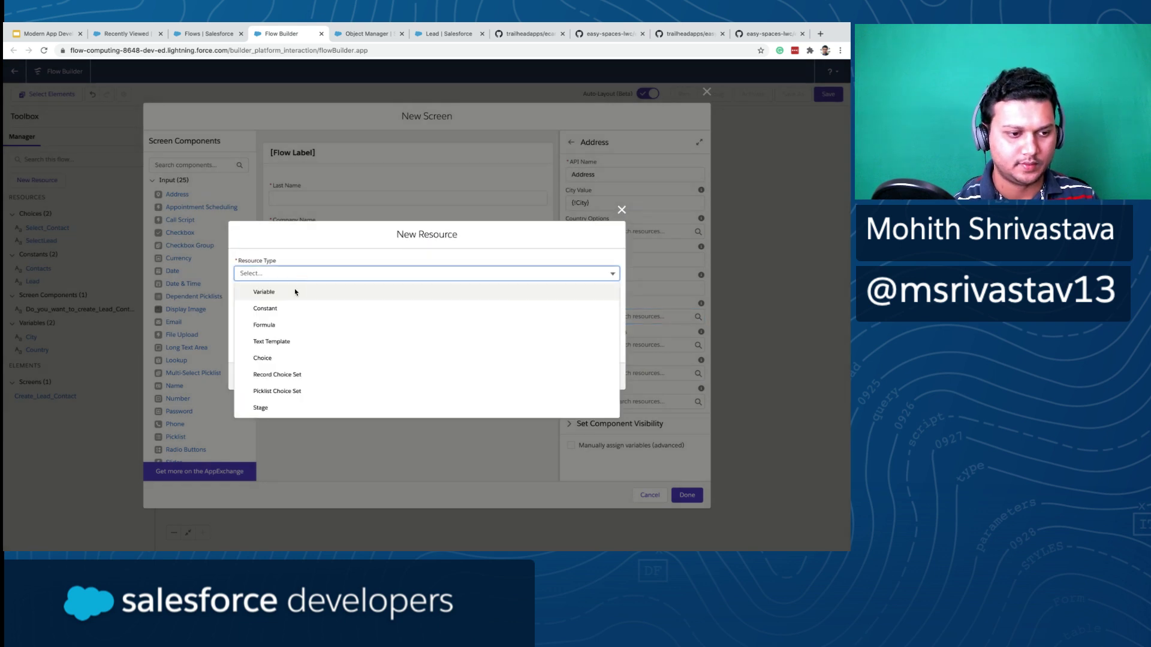
{"action": "left_click", "coordinate": [270, 292]}
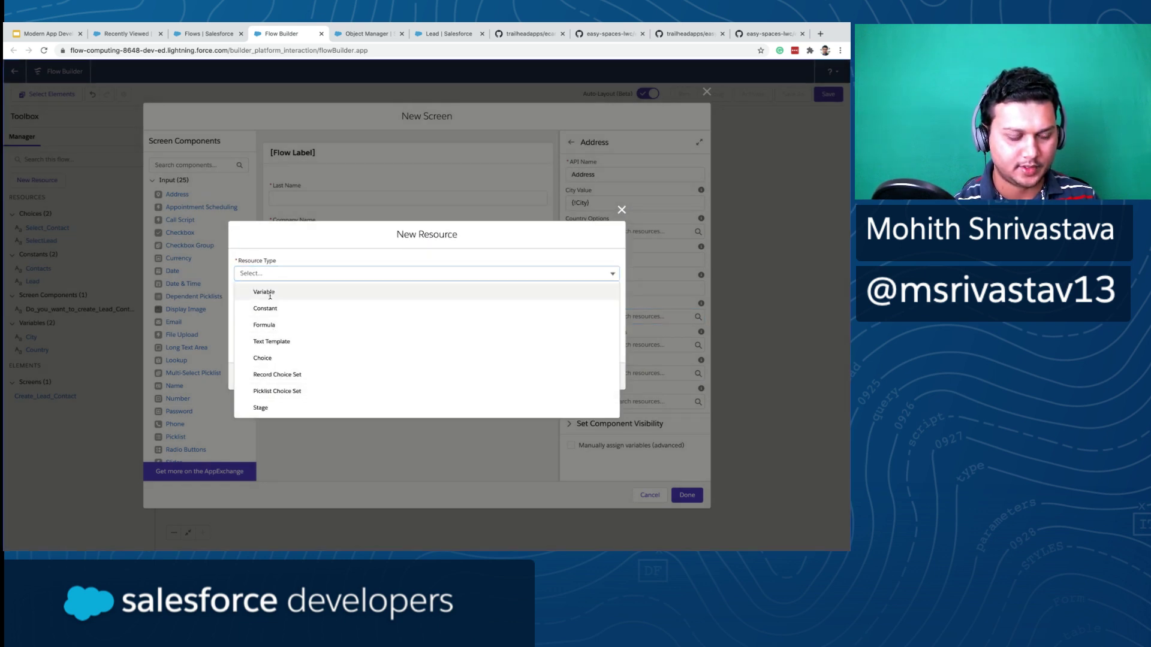
{"action": "type", "text": "Text"}
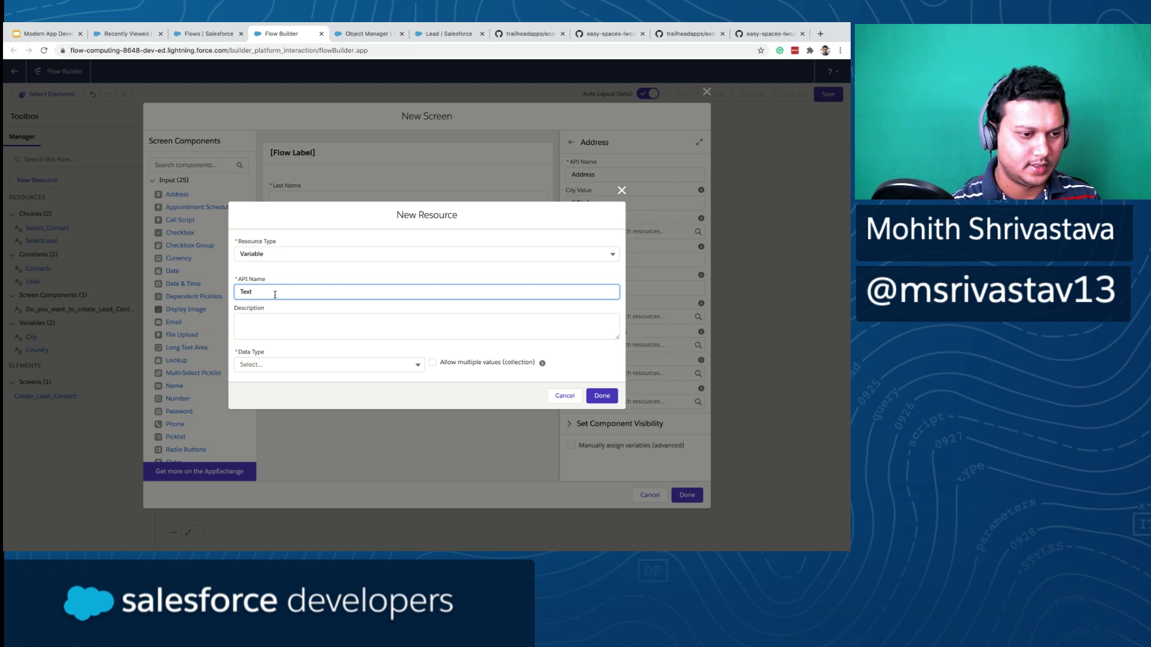
{"action": "key", "text": "BackSpace"}
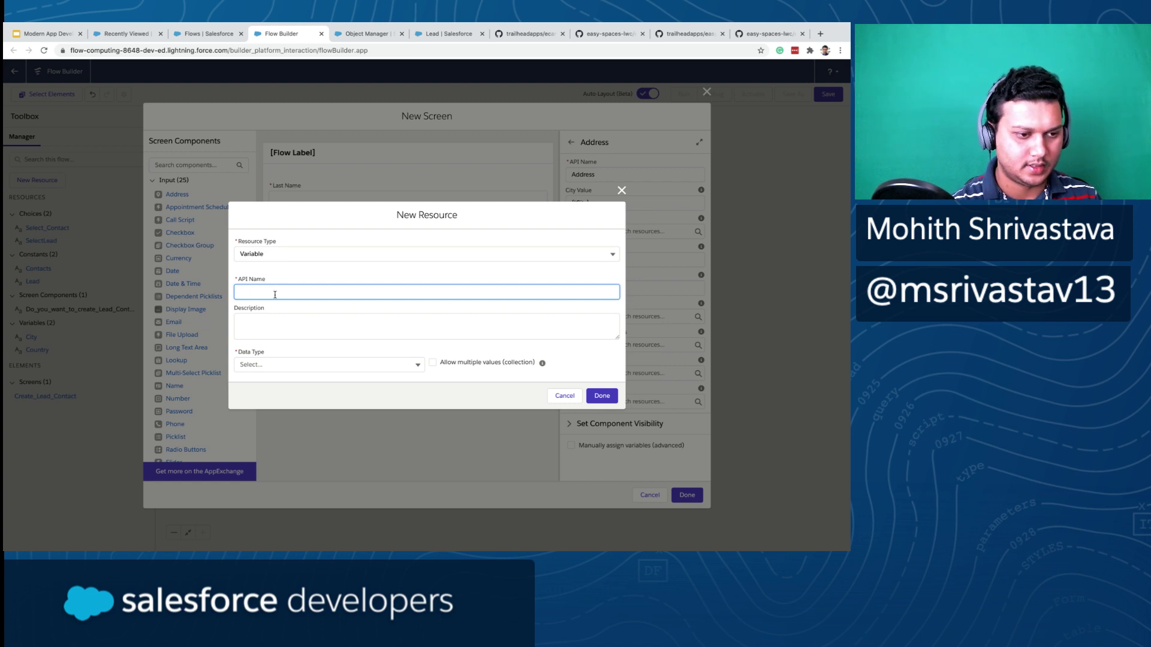
{"action": "type", "text": "PostalCode"}
{"action": "left_click", "coordinate": [275, 365]}
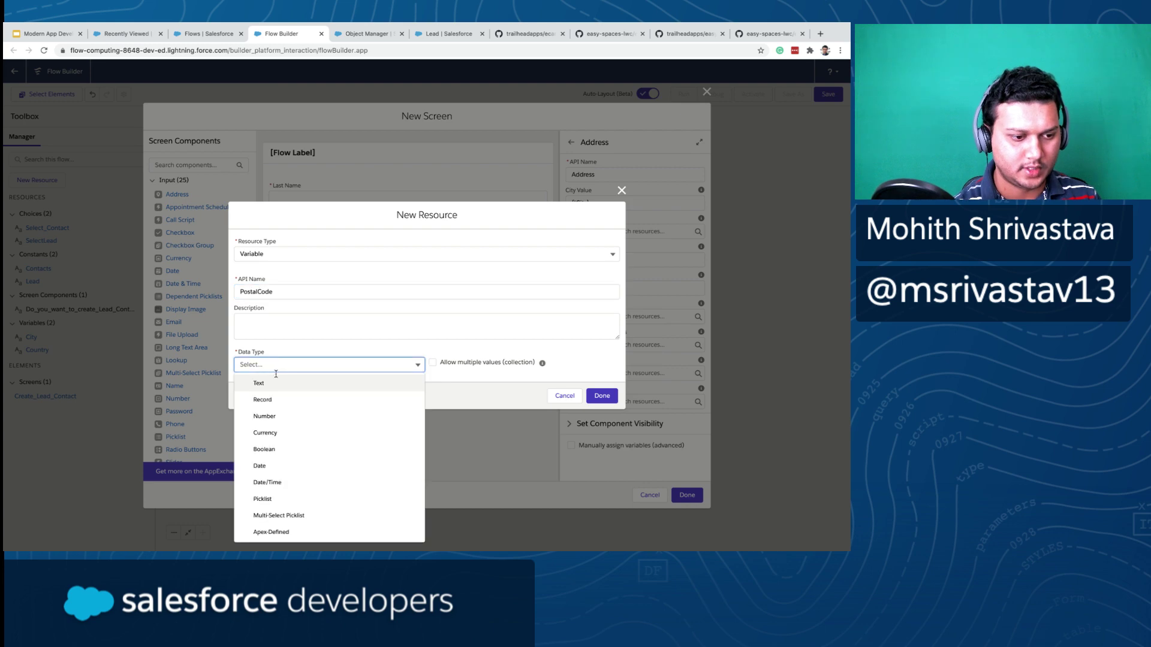
{"action": "left_click", "coordinate": [278, 383]}
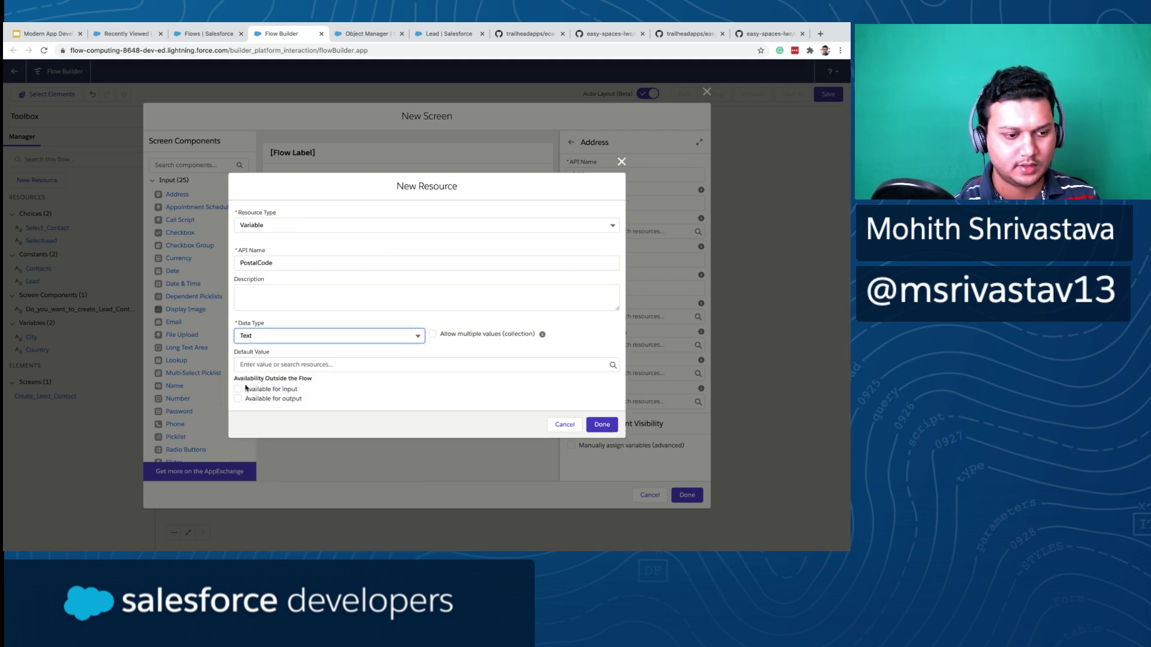
{"action": "left_click", "coordinate": [602, 424]}
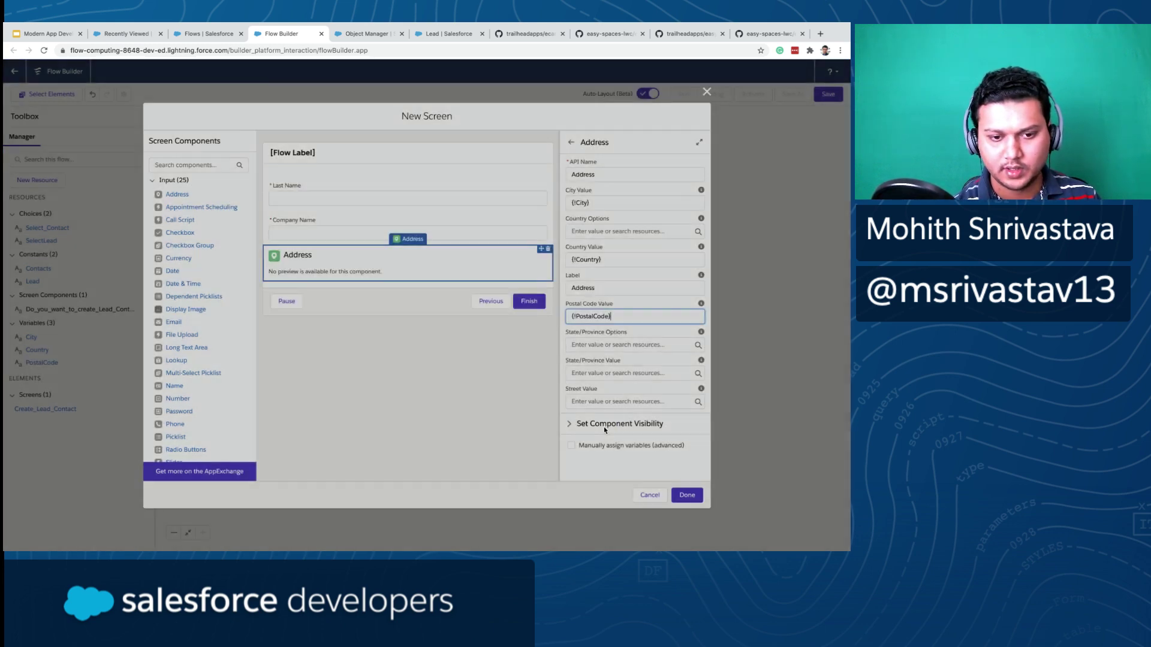
{"action": "left_click", "coordinate": [585, 346]}
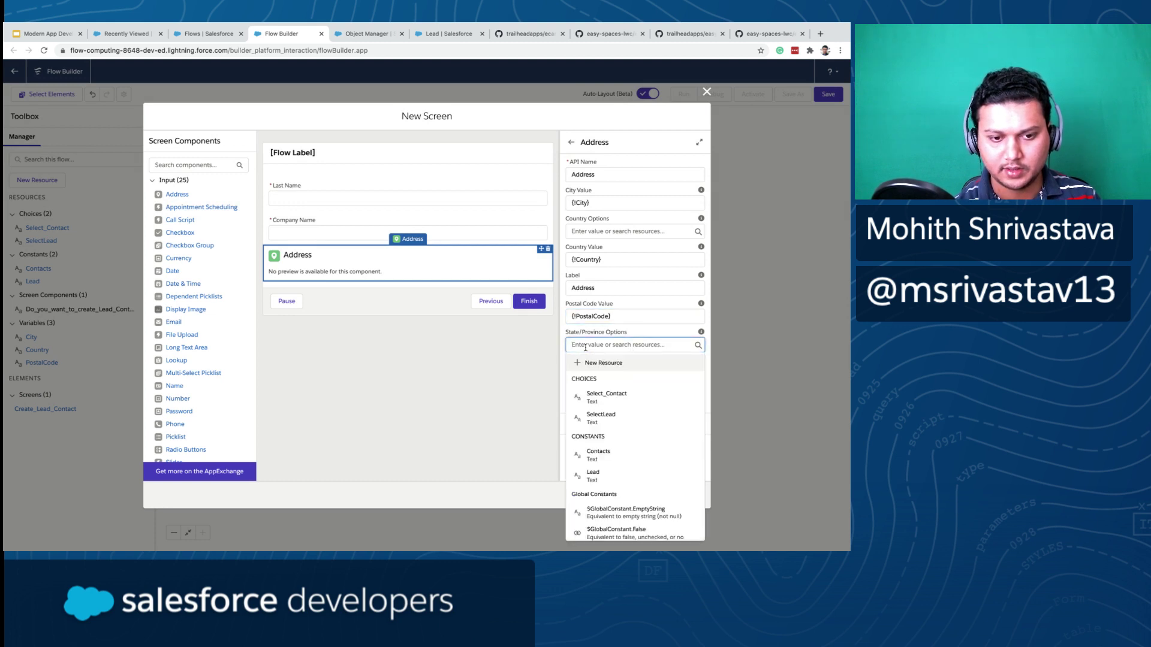
{"action": "left_click", "coordinate": [675, 322]}
{"action": "left_click", "coordinate": [617, 293]}
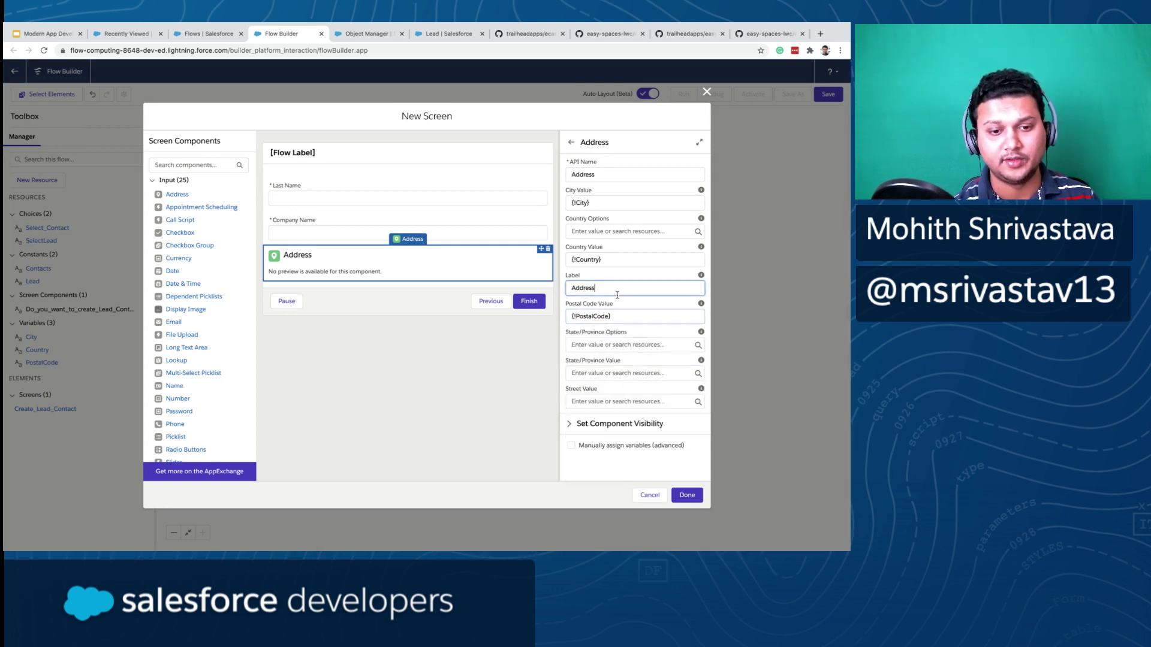
{"action": "left_click", "coordinate": [628, 362]}
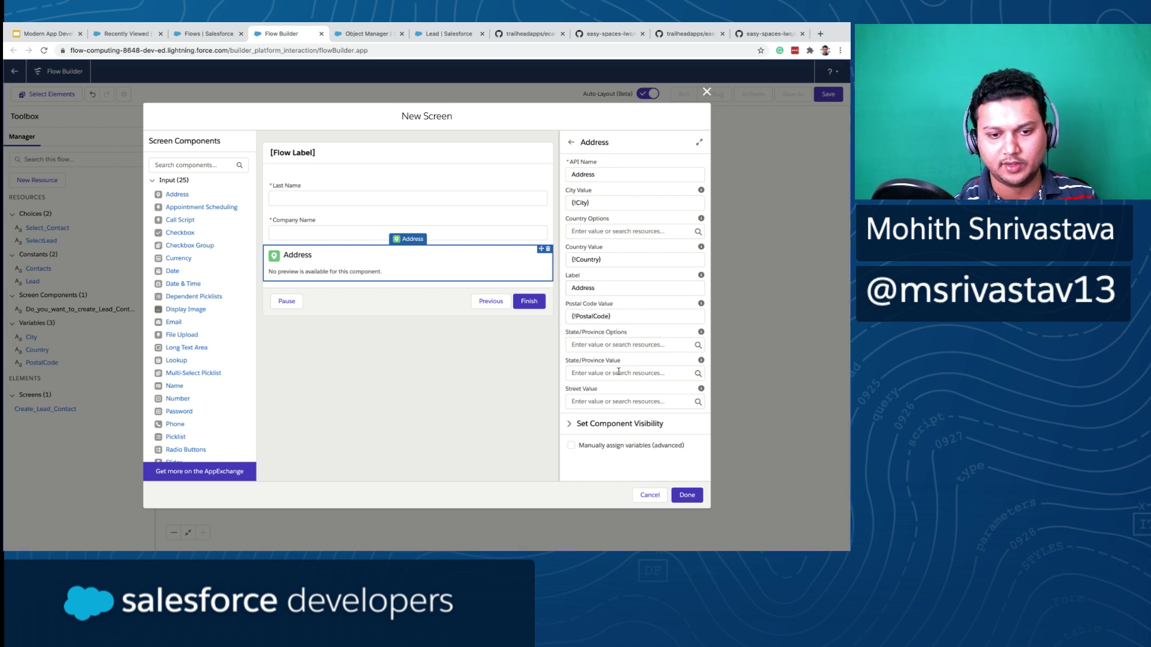
{"action": "left_click", "coordinate": [620, 371]}
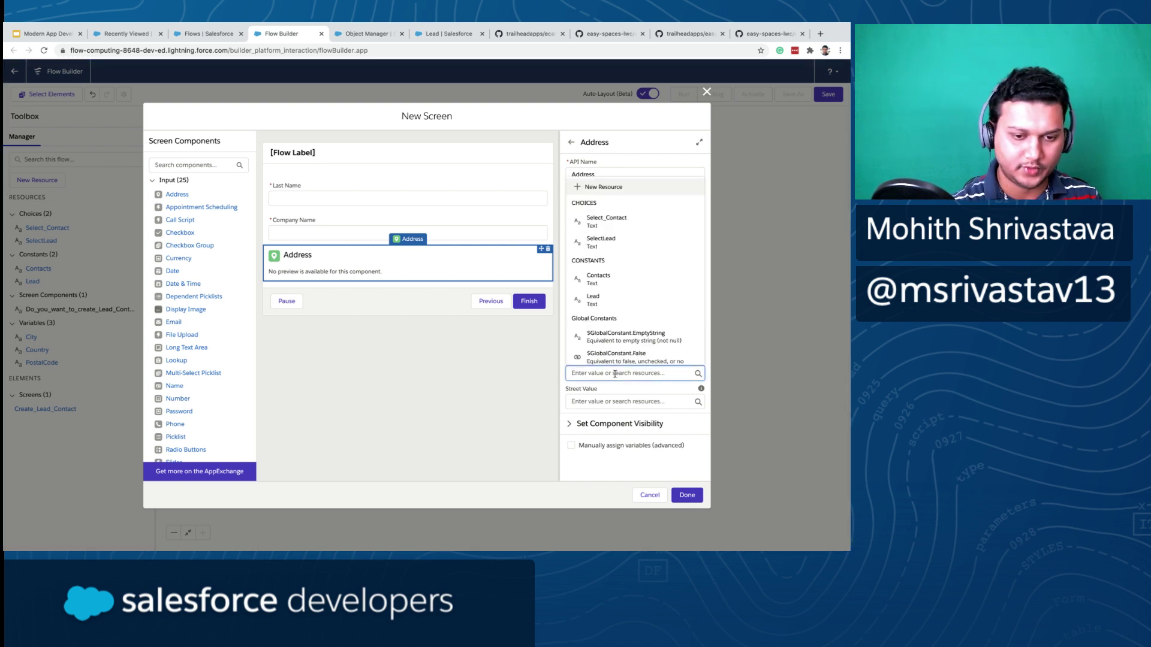
{"action": "type", "text": "St"}
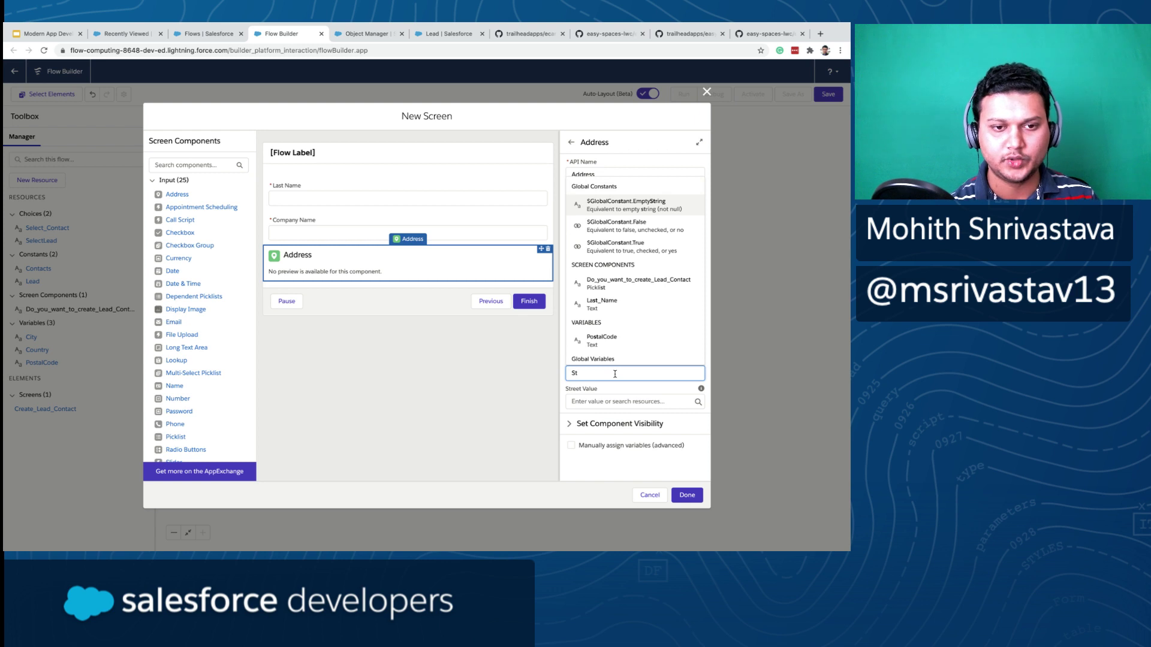
{"action": "key", "text": "BackSpace"}
{"action": "key", "text": "BackSpace"}
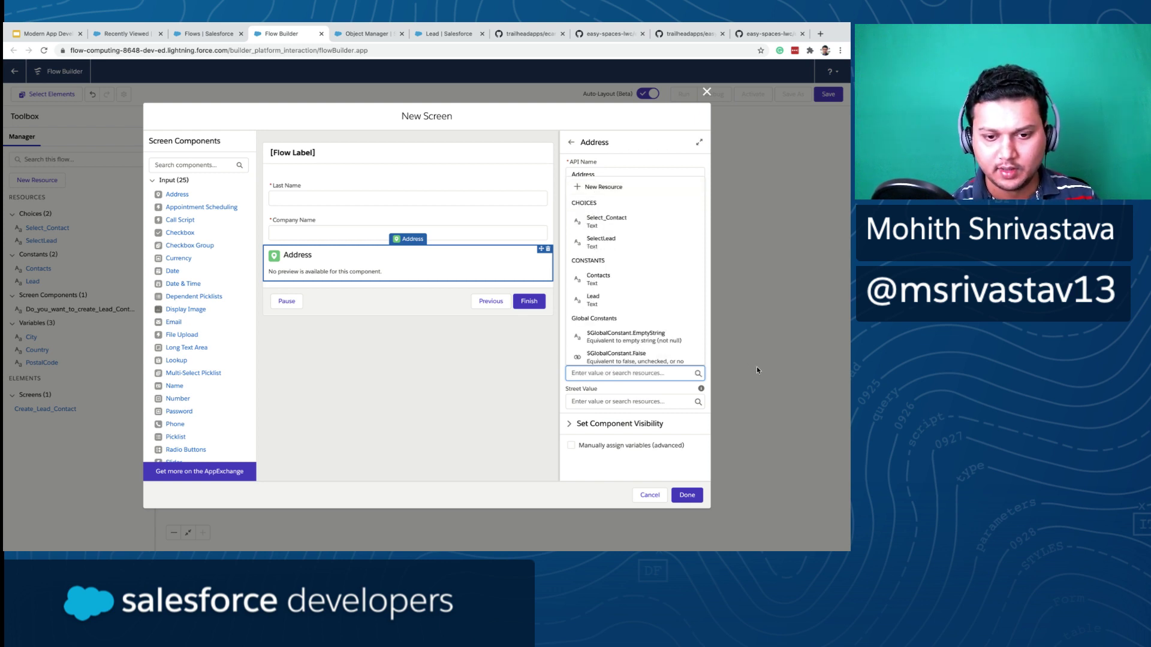
{"action": "left_click", "coordinate": [757, 367]}
- Create a Text variable named State as the Address component's State/Province Value
{"action": "left_click", "coordinate": [678, 373]}
{"action": "type", "text": "State"}
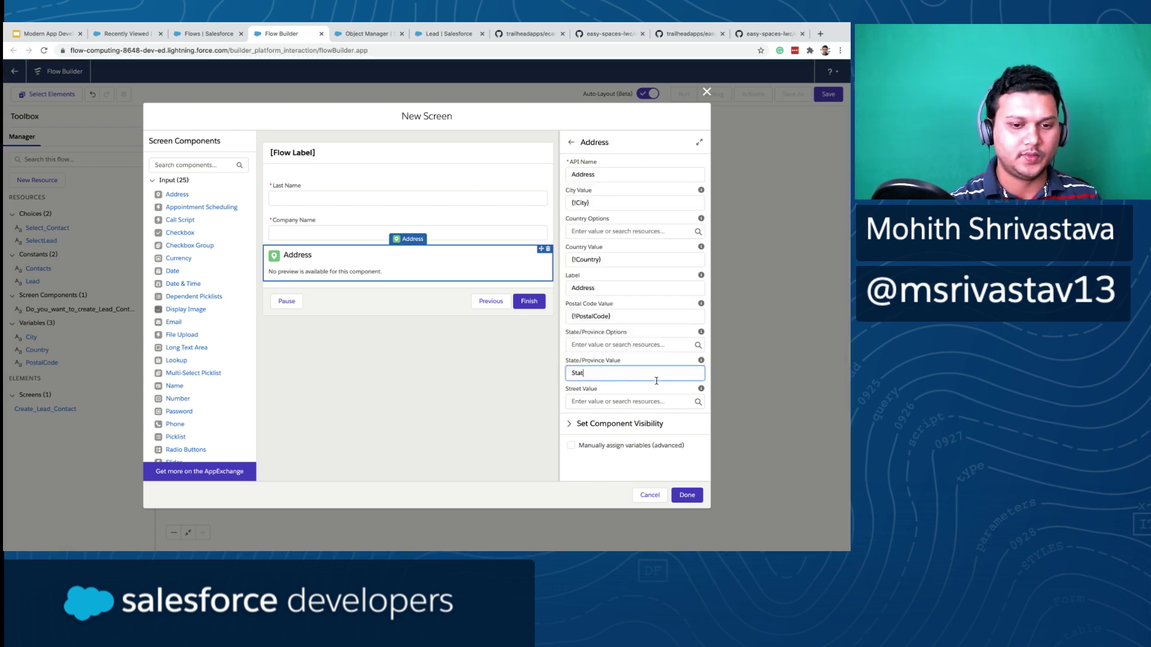
{"action": "key", "text": "BackSpace"}
{"action": "key", "text": "BackSpace"}
{"action": "key", "text": "BackSpace"}
{"action": "key", "text": "BackSpace"}
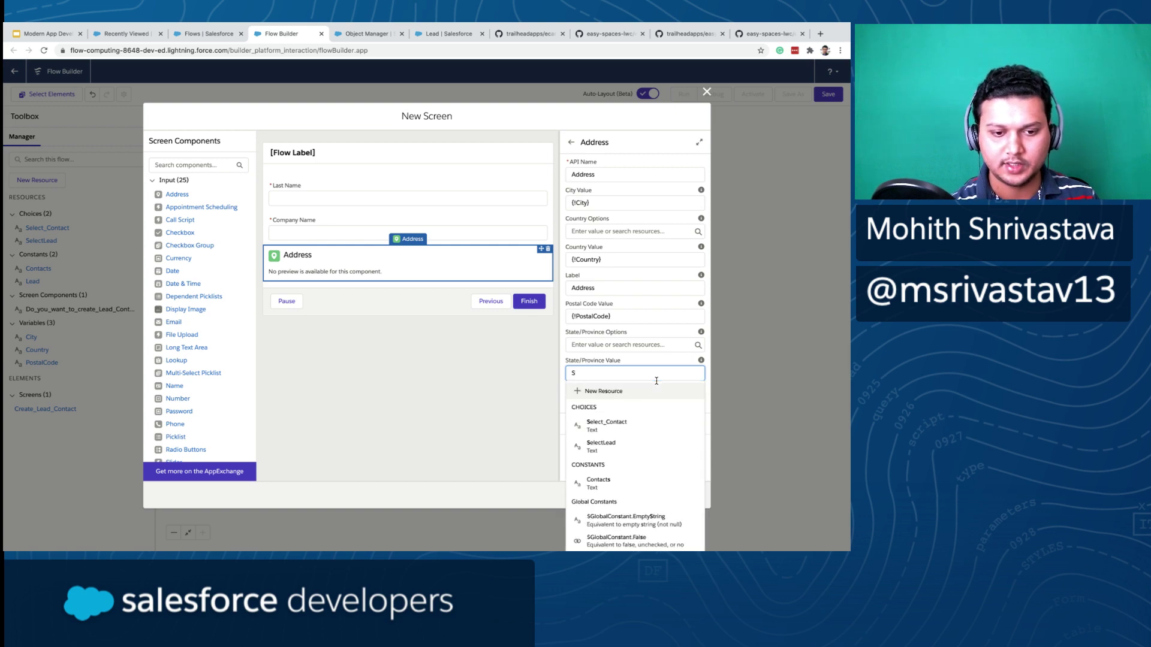
{"action": "left_click", "coordinate": [613, 390]}
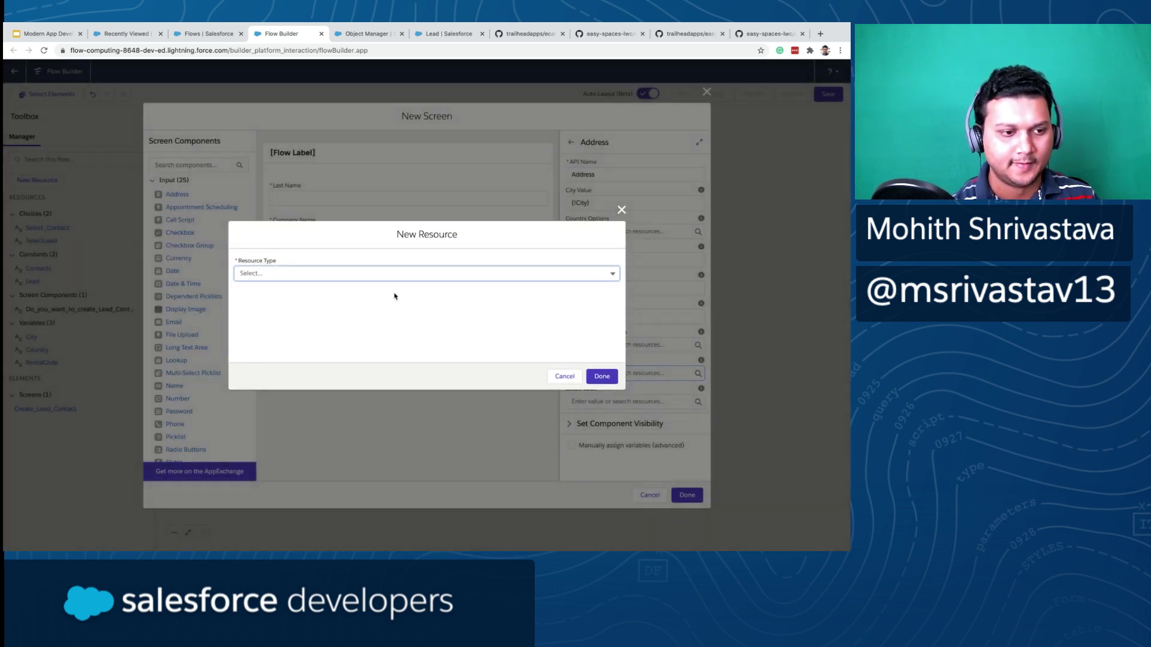
{"action": "left_click", "coordinate": [318, 275]}
{"action": "left_click", "coordinate": [289, 297]}
{"action": "left_click", "coordinate": [279, 294]}
{"action": "type", "text": "State"}
{"action": "left_click", "coordinate": [276, 366]}
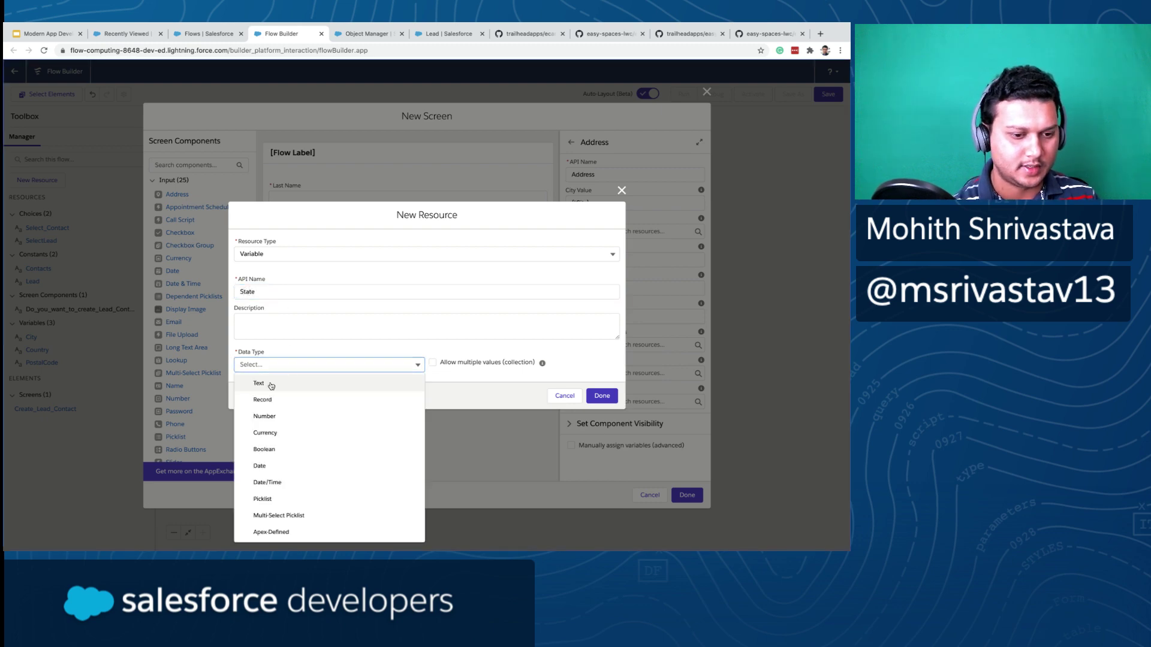
{"action": "left_click", "coordinate": [267, 382]}
{"action": "left_click", "coordinate": [601, 425]}
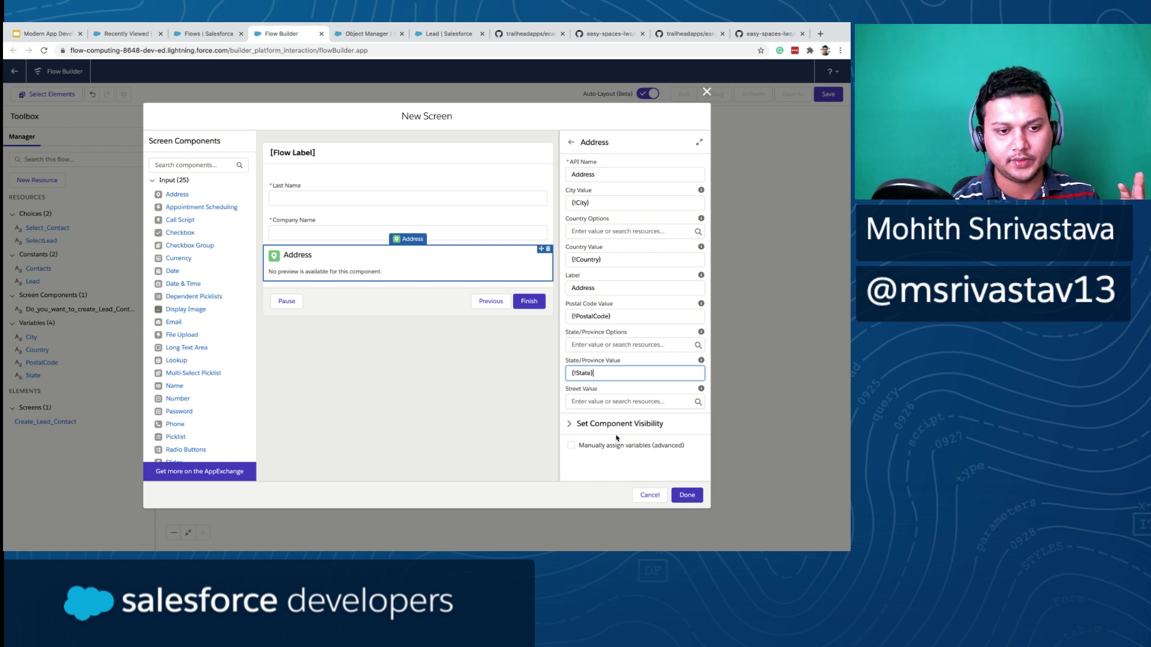
- Set the new screen's label to Lead/Contact Form in its screen properties
{"action": "left_click", "coordinate": [687, 496]}
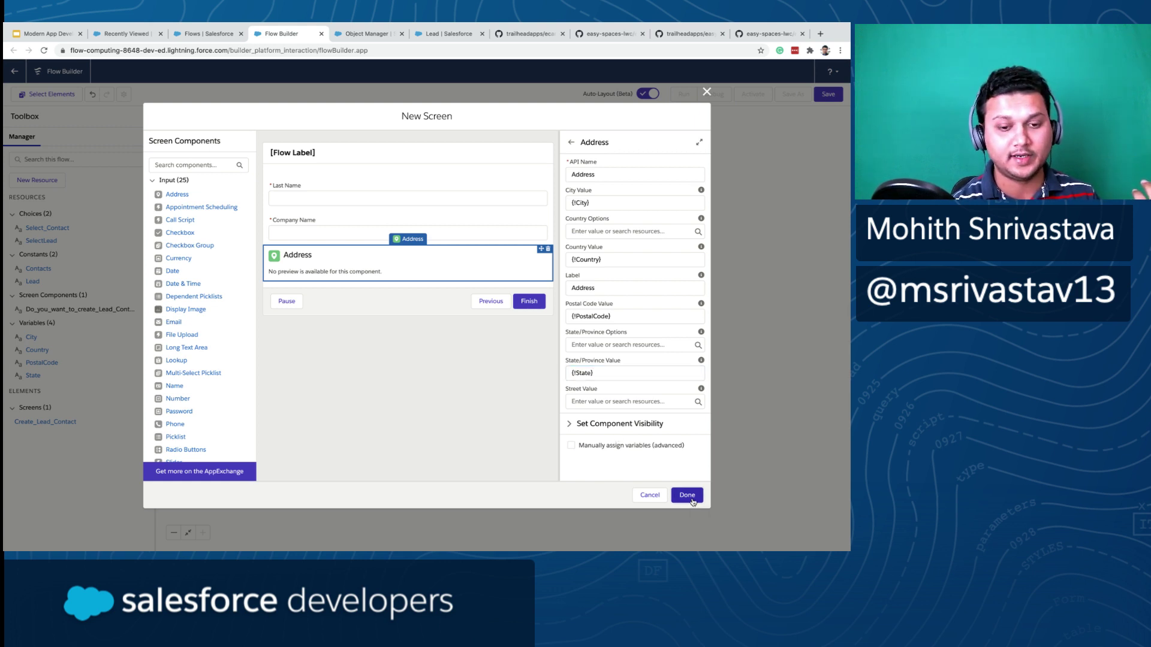
{"action": "left_click", "coordinate": [687, 449]}
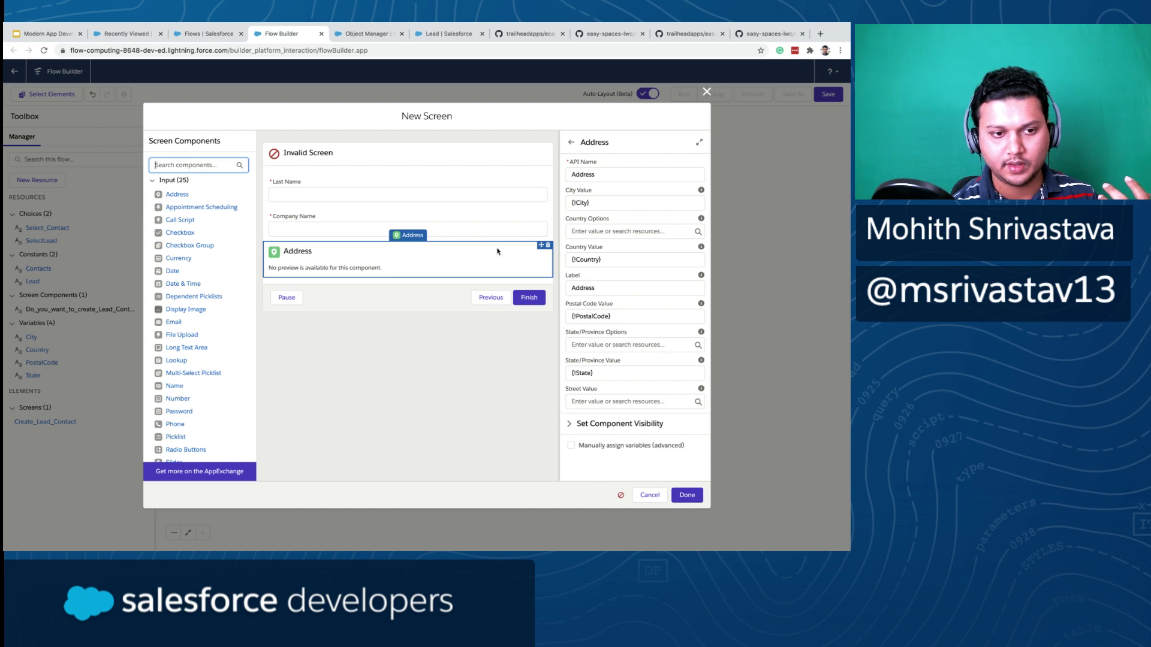
{"action": "left_click", "coordinate": [377, 184]}
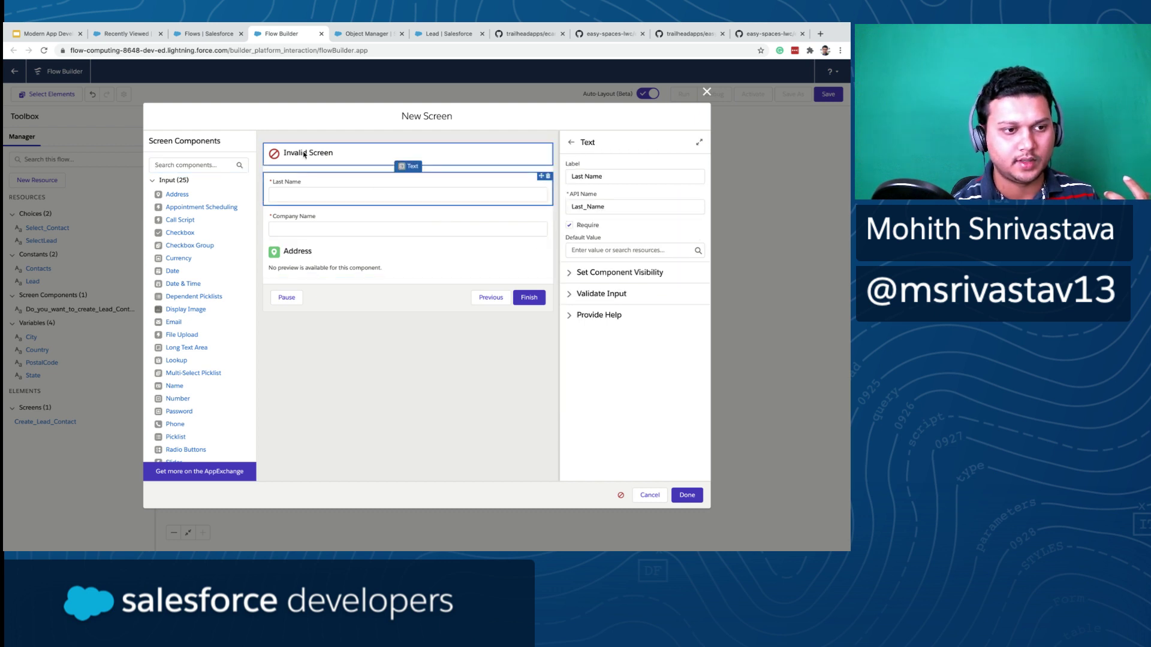
{"action": "left_click", "coordinate": [274, 154]}
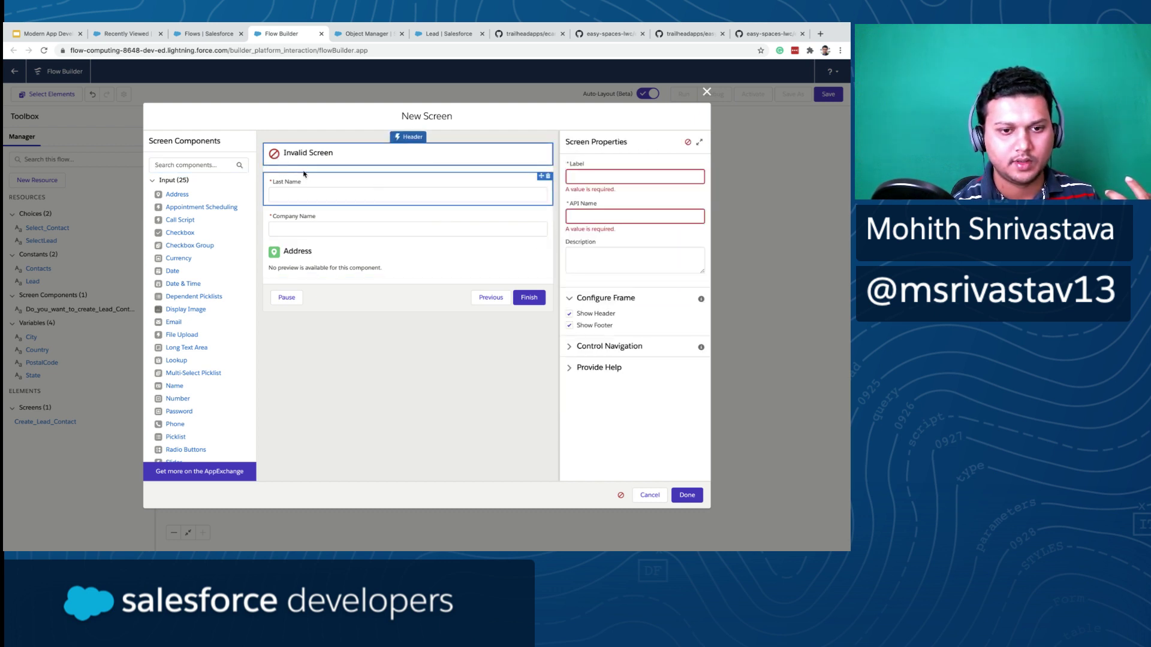
{"action": "left_click", "coordinate": [580, 179]}
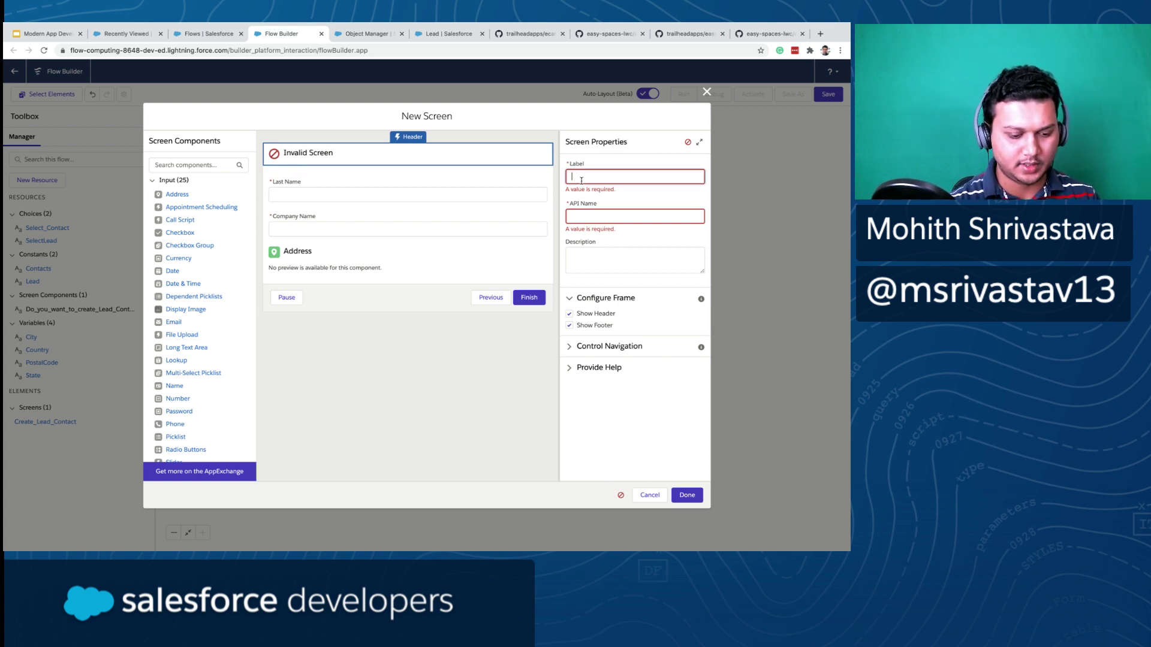
{"action": "key", "text": "BackSpace"}
{"action": "type", "text": "Lead/Contact Form"}
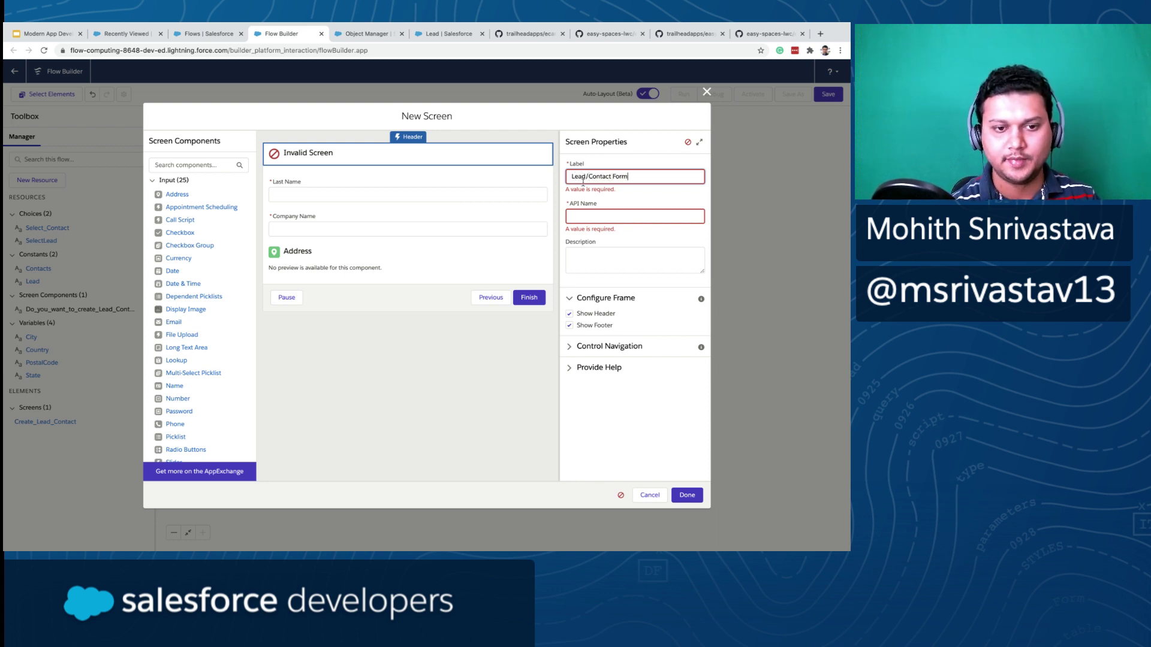
{"action": "left_click", "coordinate": [591, 207]}
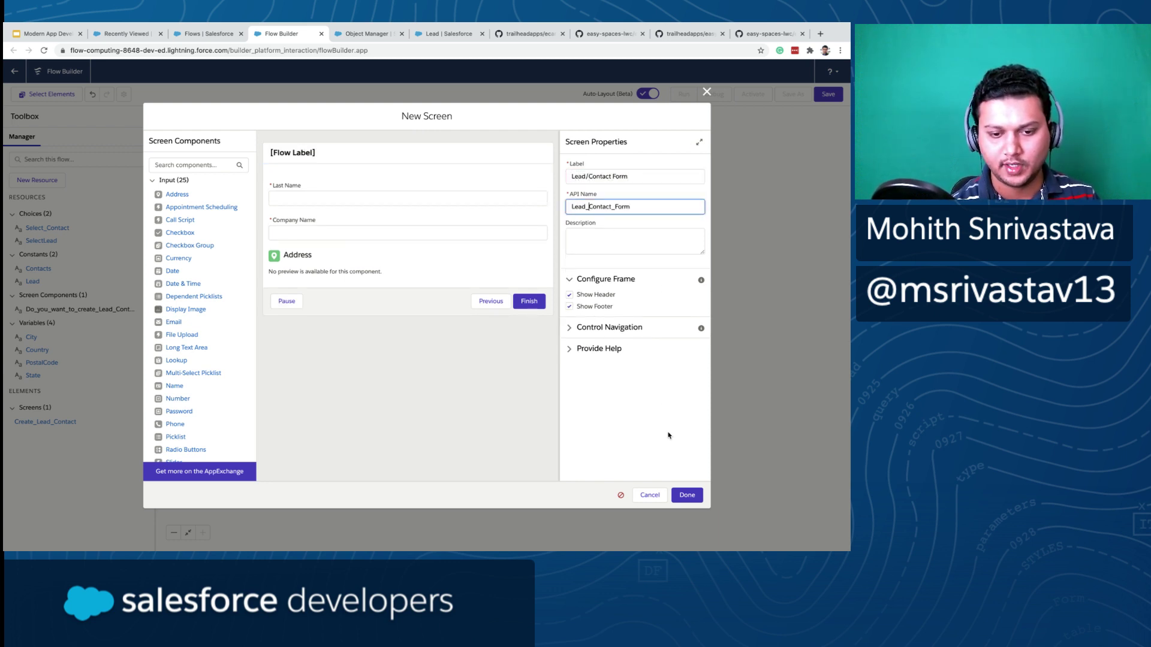
- Finish the Lead/Contact Form screen and add it to the flow
{"action": "left_click", "coordinate": [687, 495]}
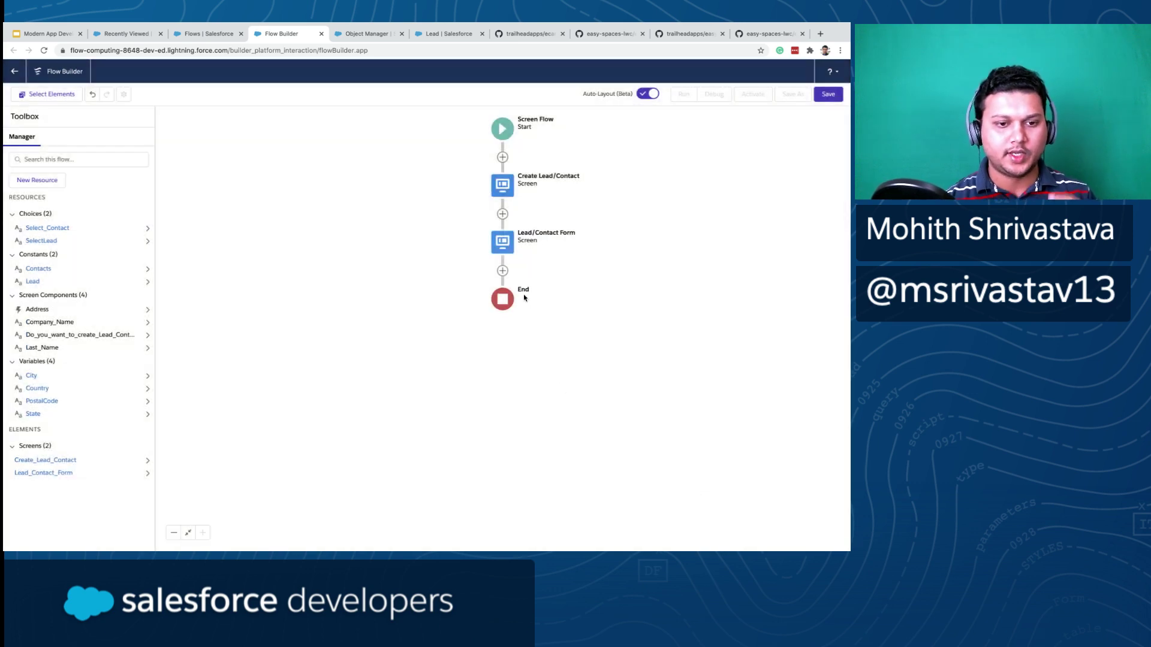
{"action": "left_click", "coordinate": [502, 271]}
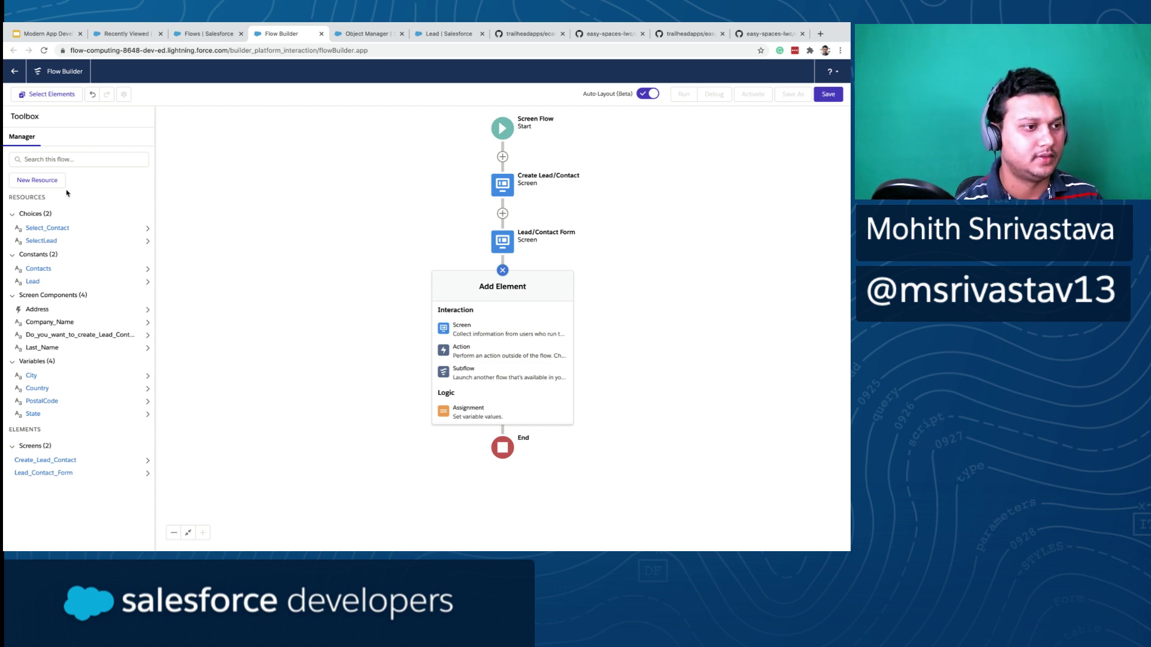
{"action": "left_click", "coordinate": [36, 179]}
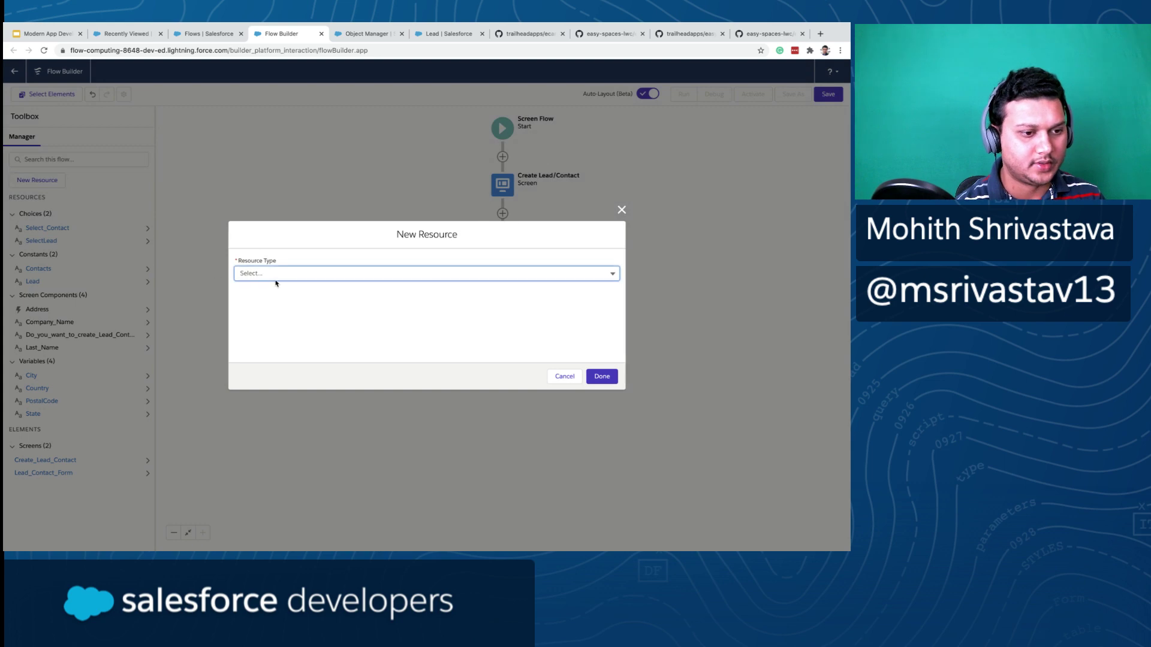
{"action": "left_click", "coordinate": [275, 277]}
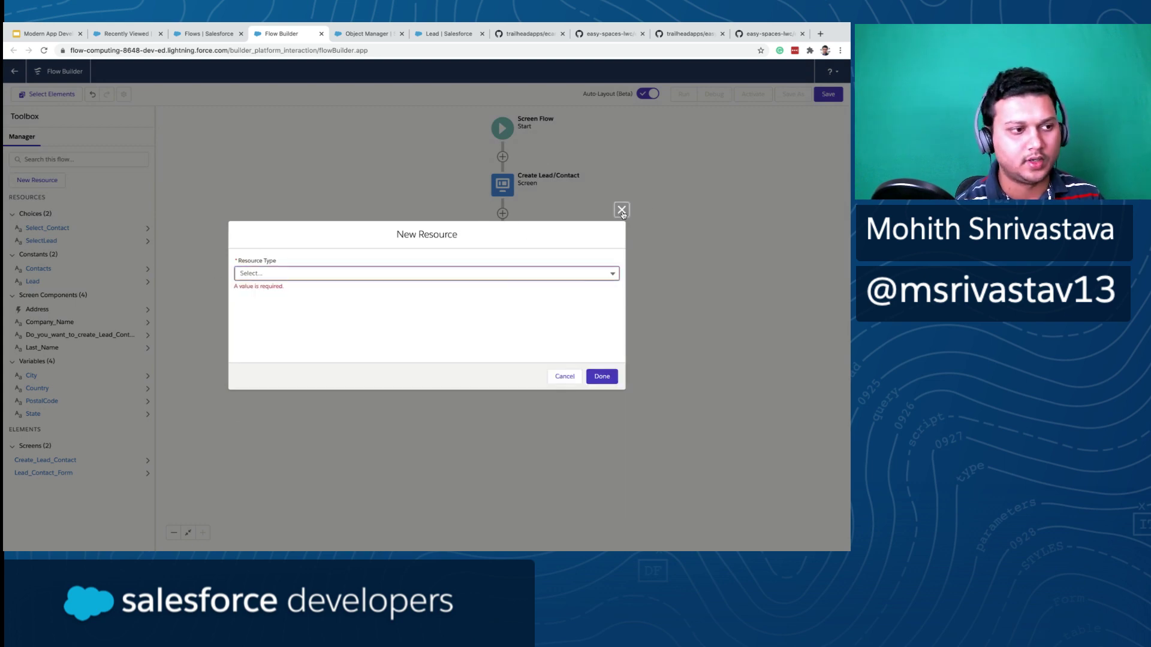
{"action": "left_click", "coordinate": [622, 209]}
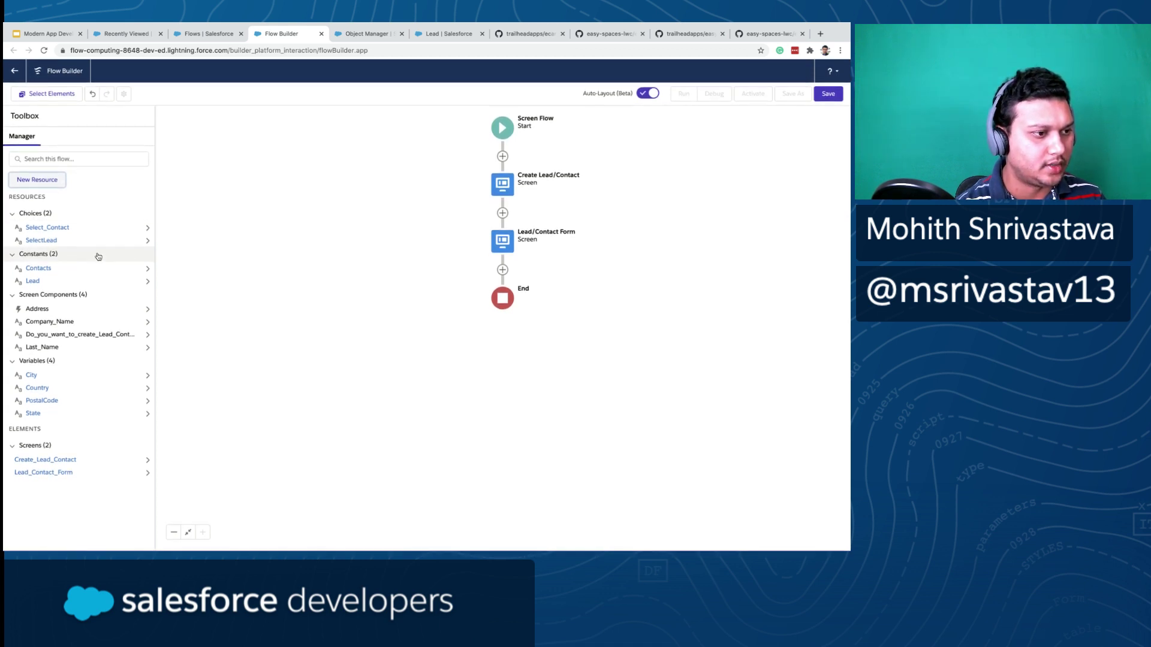
{"action": "left_click", "coordinate": [63, 98]}
{"action": "left_click", "coordinate": [63, 99]}
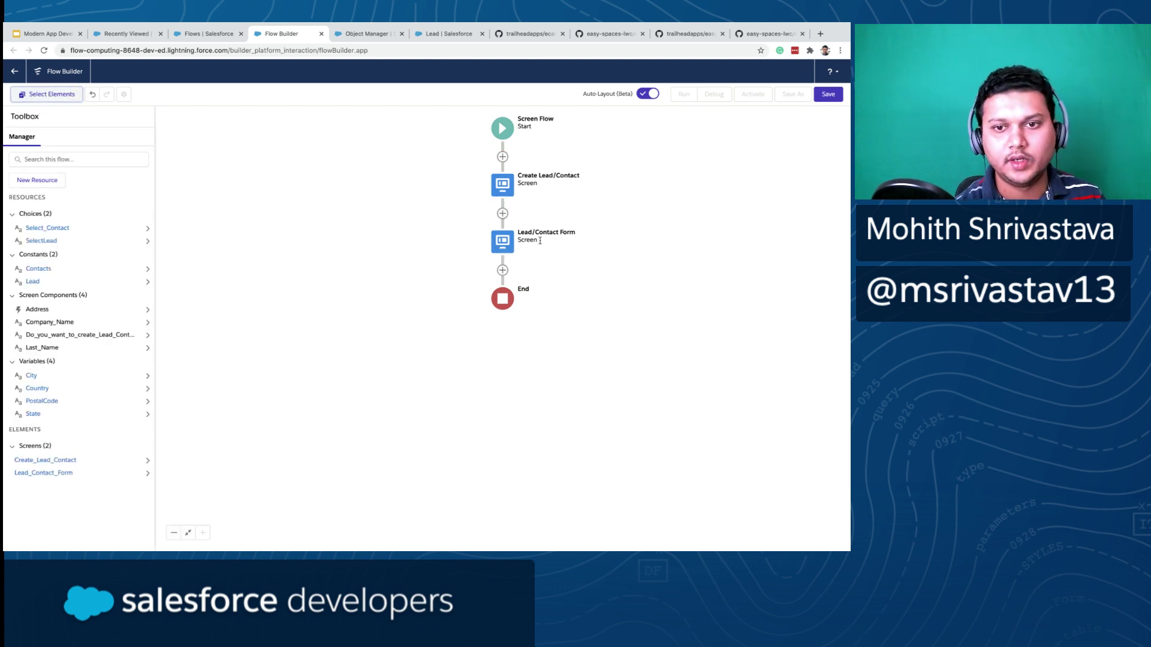
{"action": "left_click", "coordinate": [503, 271]}
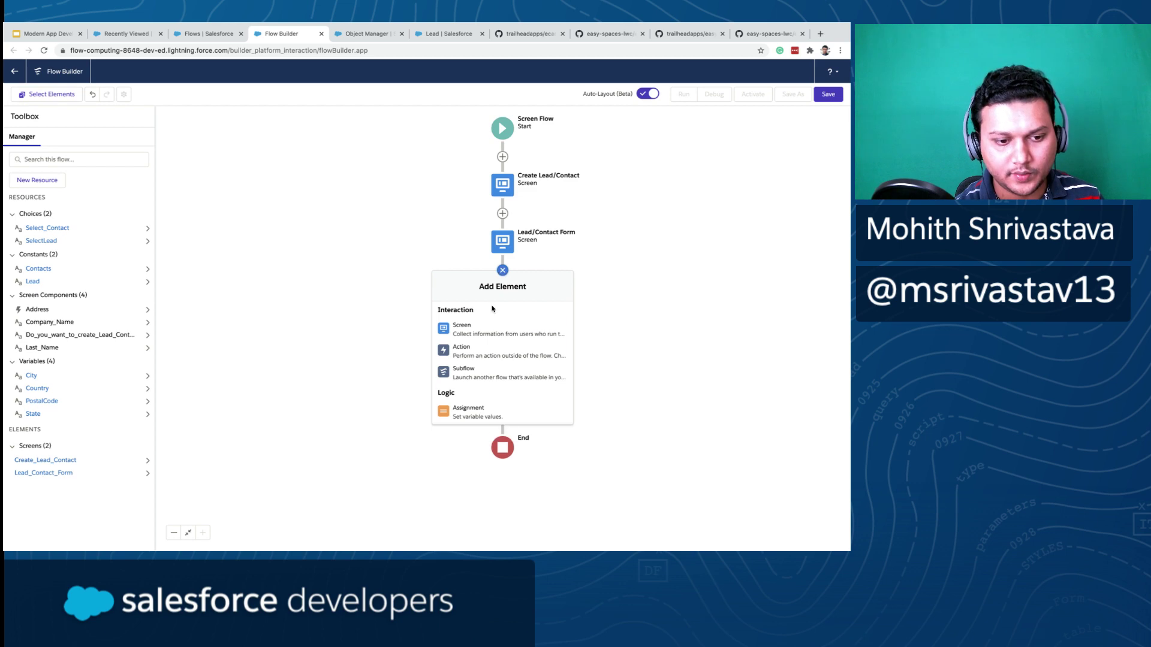
{"action": "left_click", "coordinate": [464, 415]}
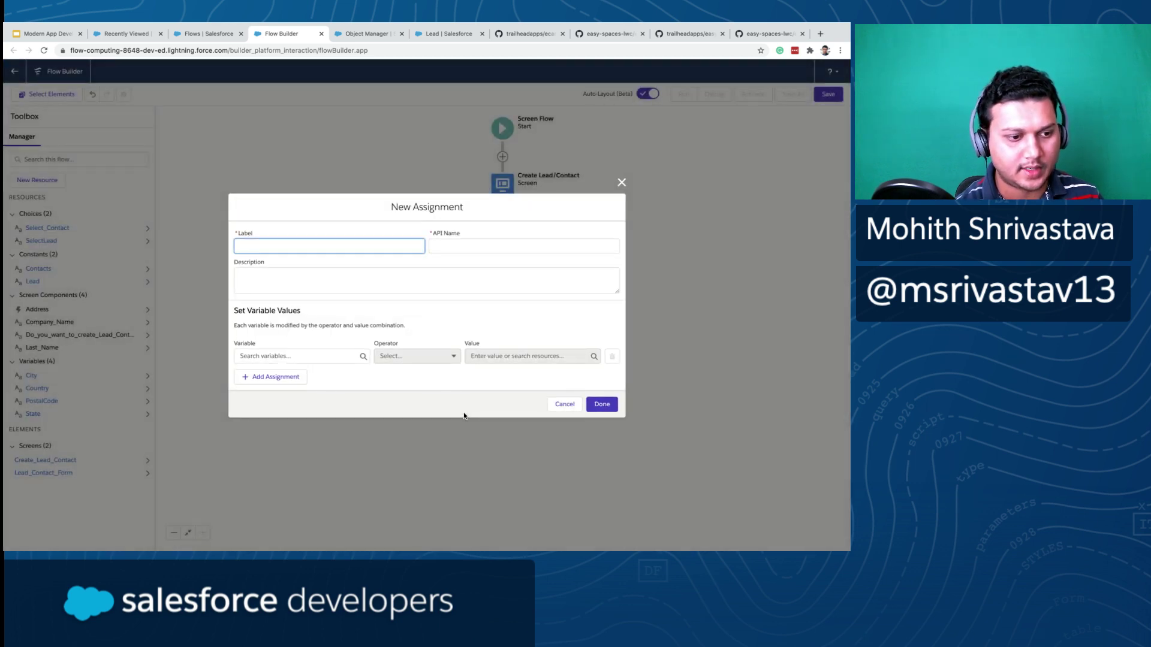
{"action": "left_click", "coordinate": [413, 356]}
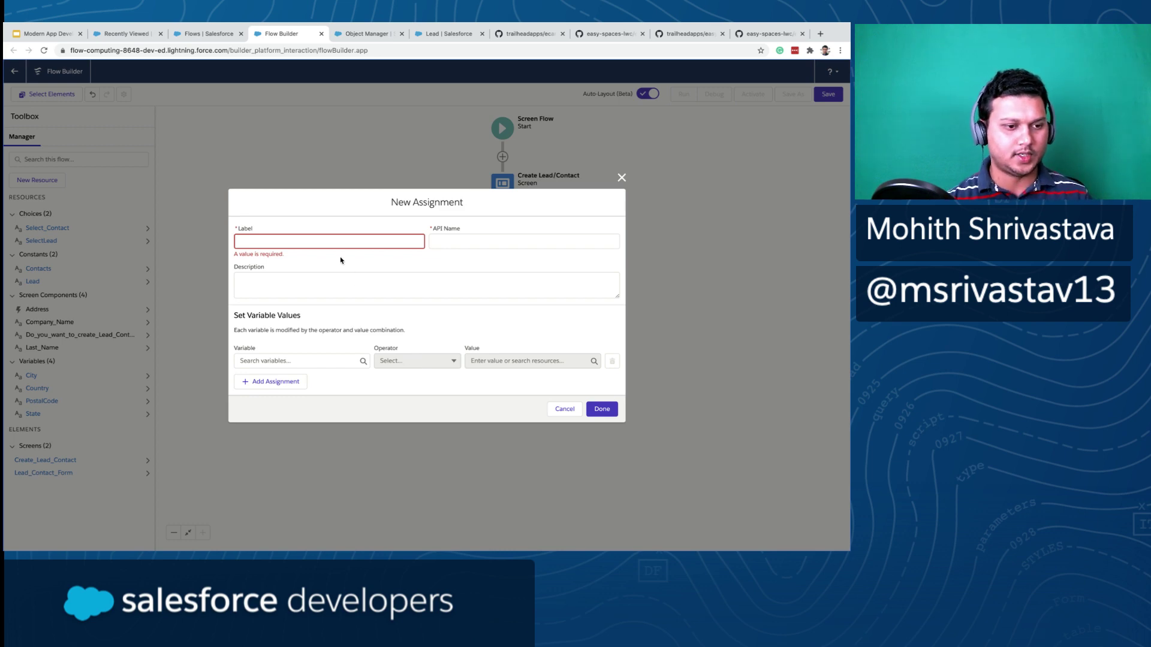
{"action": "left_click", "coordinate": [621, 178]}
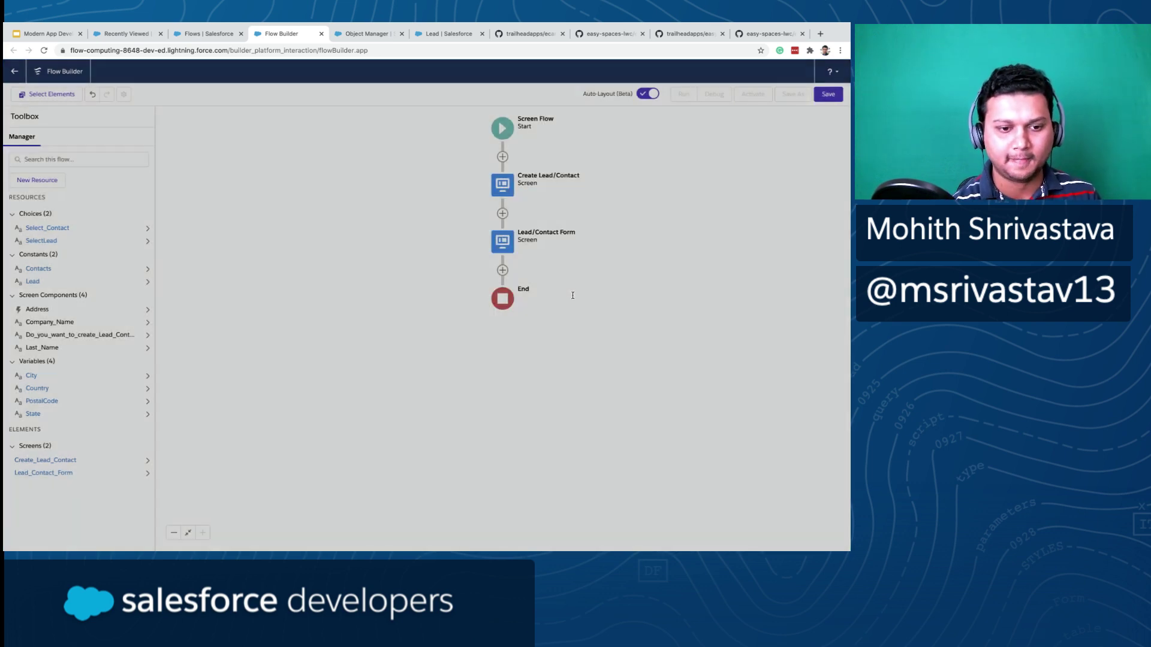
{"action": "left_click", "coordinate": [503, 271]}
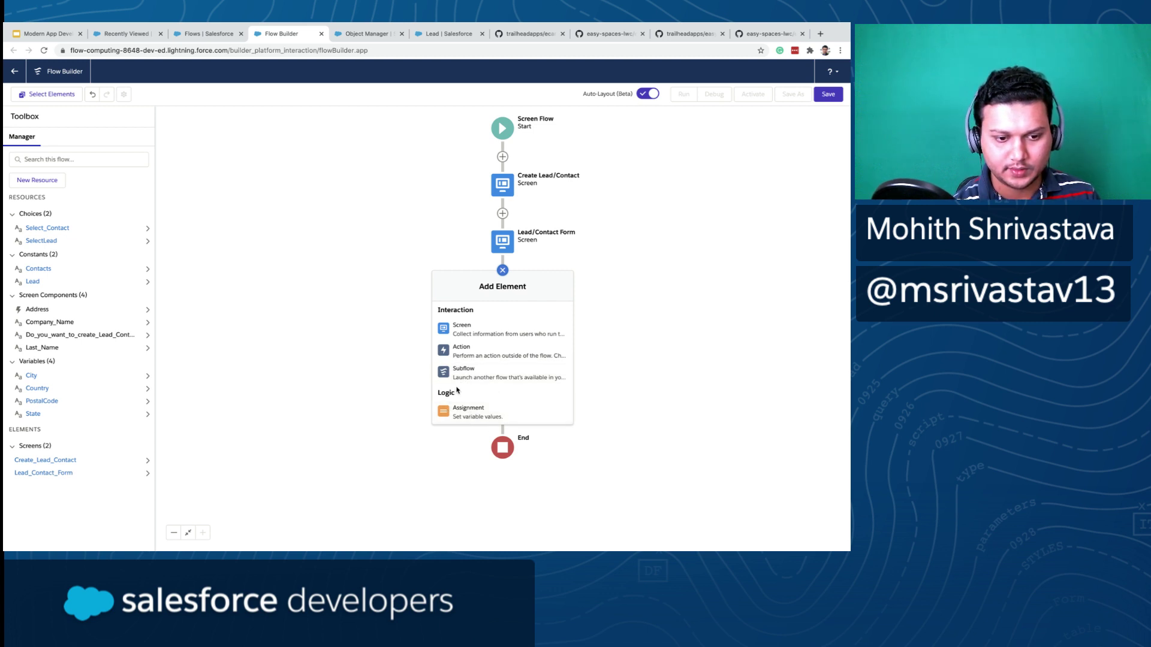
{"action": "left_click", "coordinate": [450, 411]}
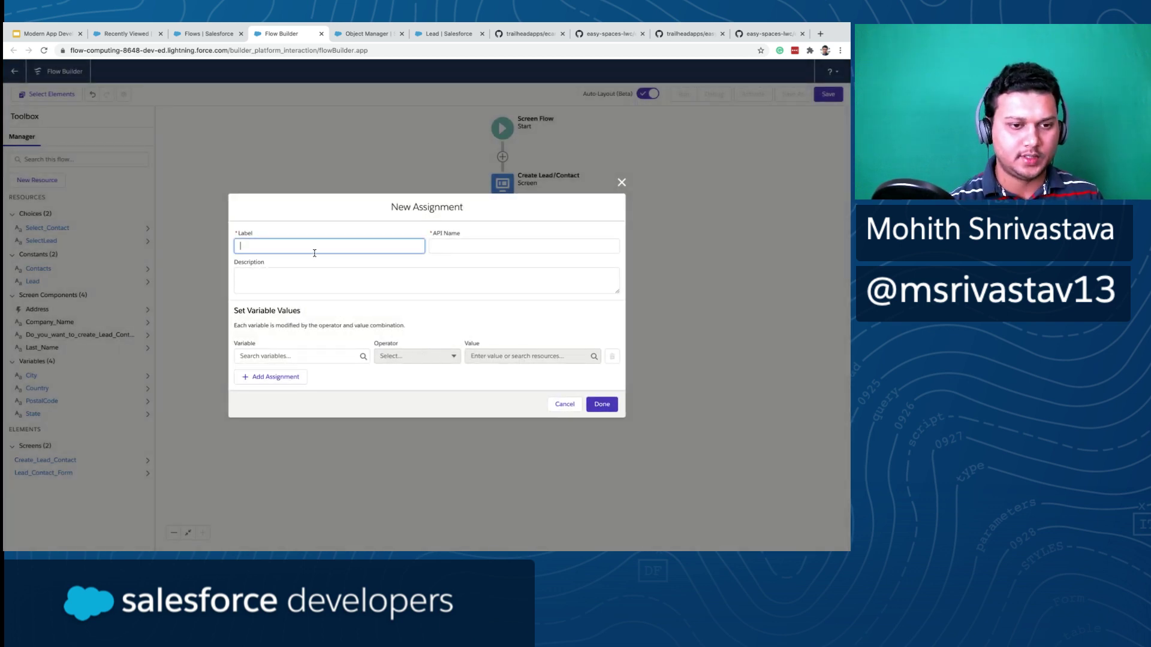
{"action": "type", "text": "Decide whether Le"}
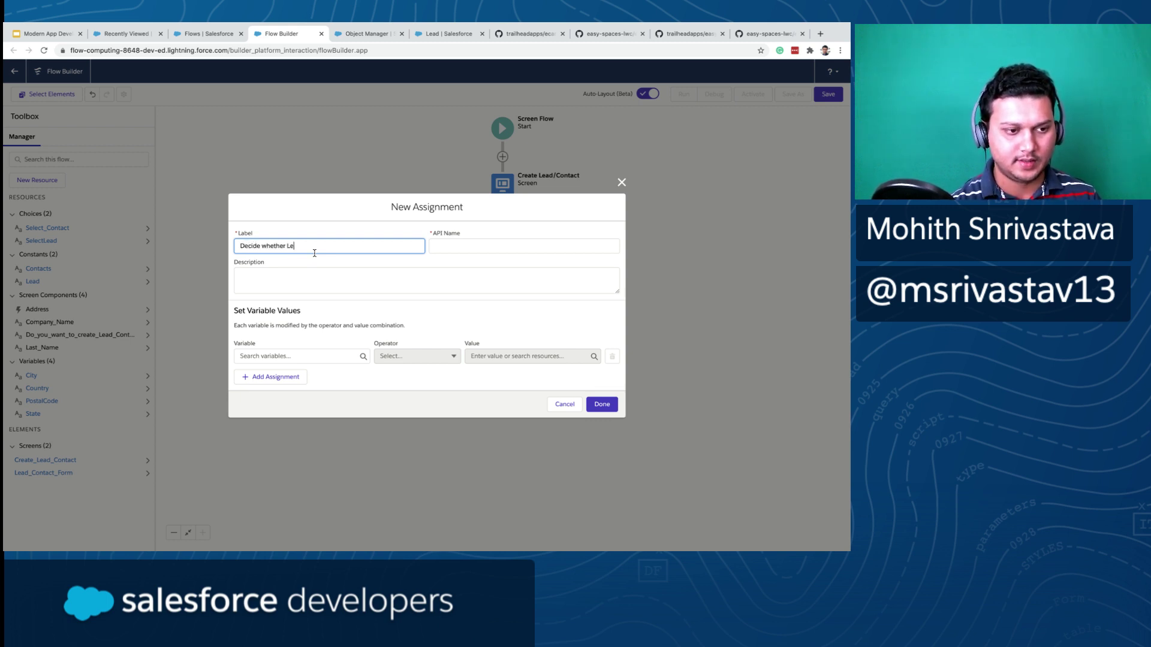
{"action": "type", "text": "Contact?"}
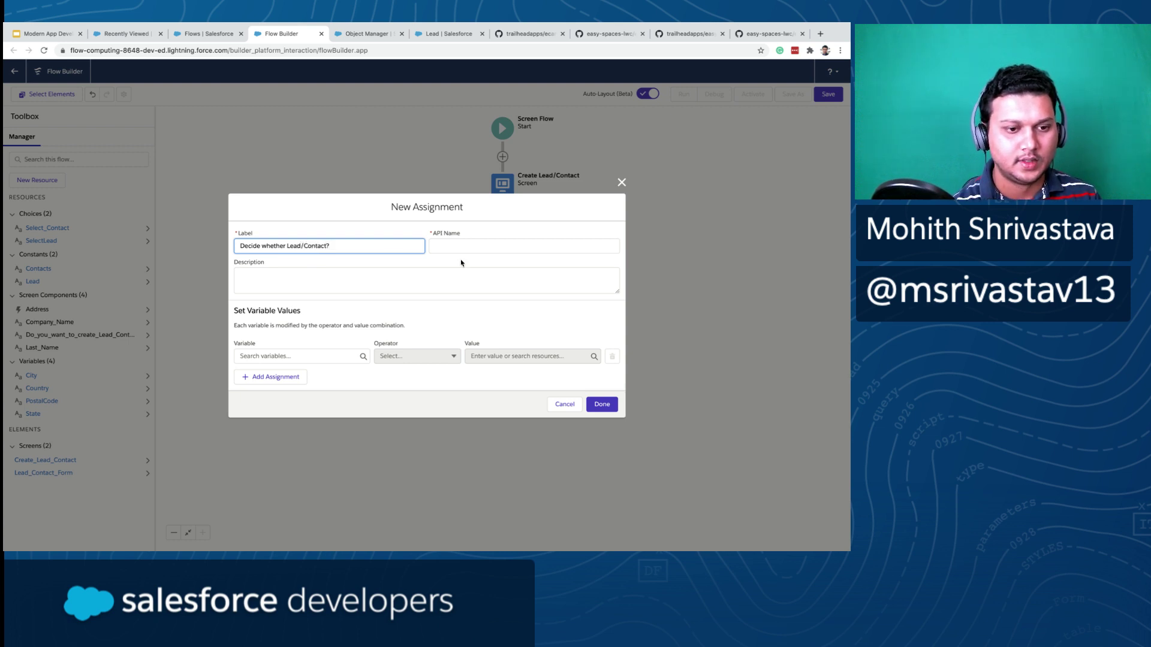
{"action": "left_click", "coordinate": [464, 249]}
{"action": "left_click", "coordinate": [321, 356]}
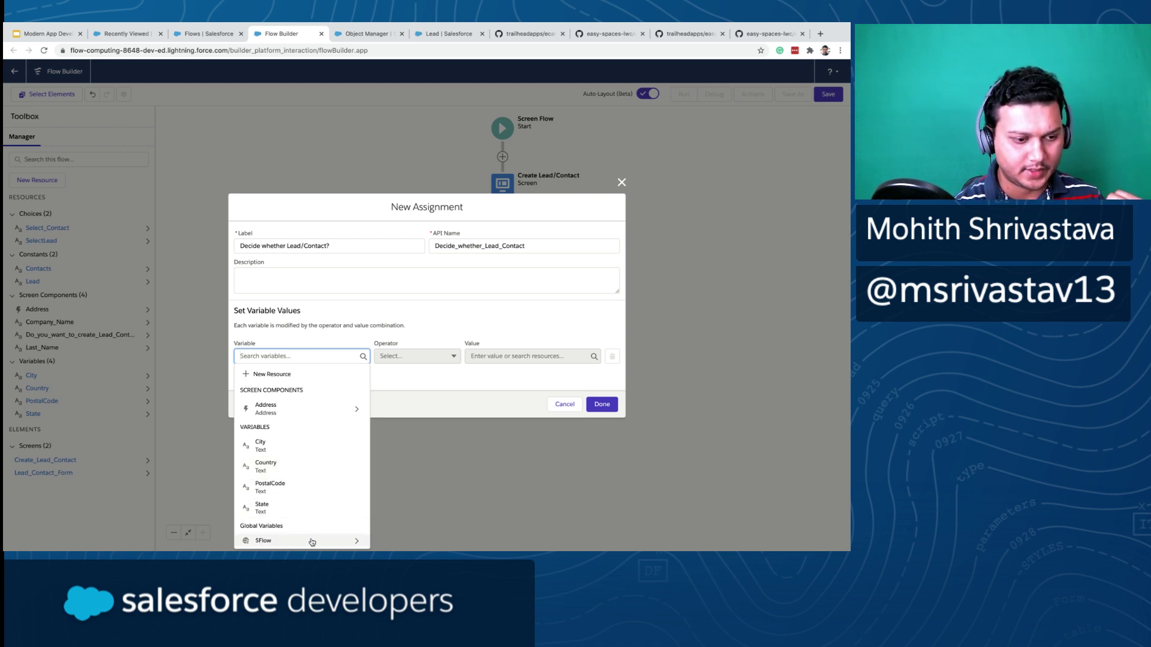
{"action": "left_click", "coordinate": [440, 367]}
{"action": "left_click", "coordinate": [338, 358]}
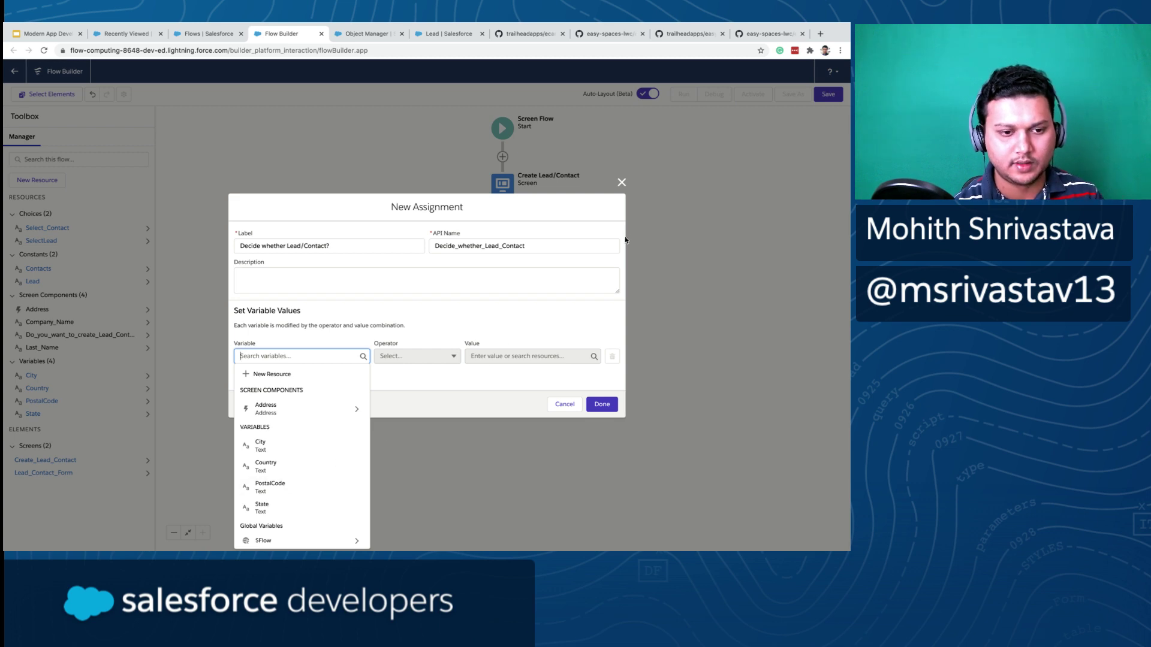
{"action": "left_click", "coordinate": [624, 189]}
- Set the default value of the Create Lead/Contact screen's picklist to SelectLead and save the screen
{"action": "double_click", "coordinate": [507, 186]}
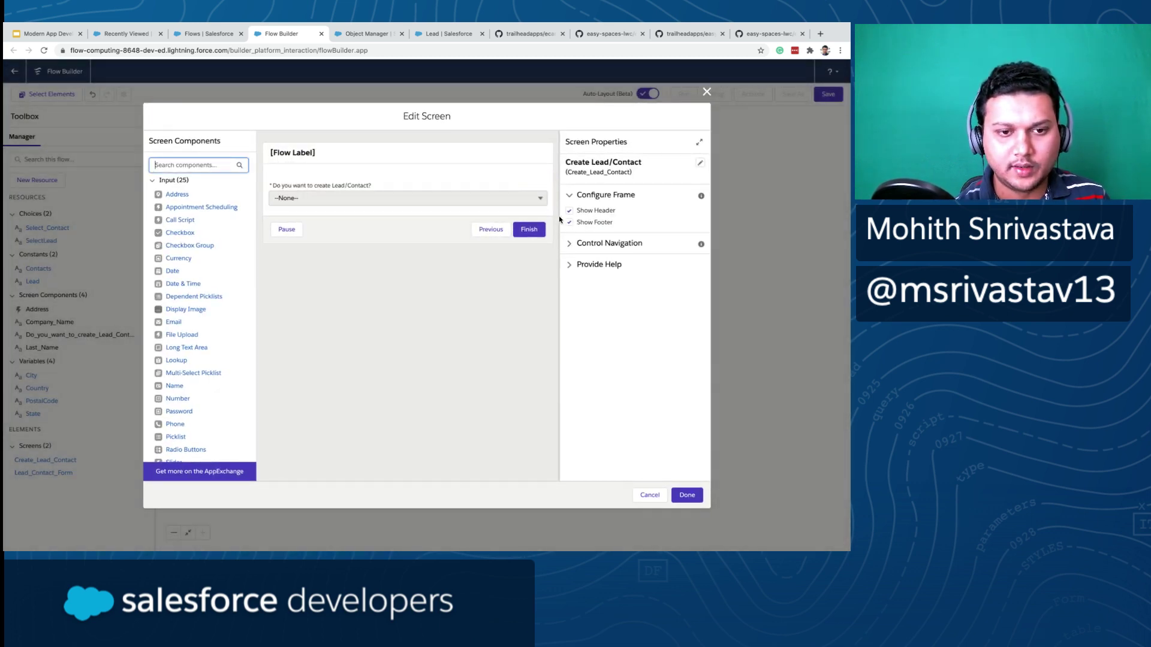
{"action": "left_click", "coordinate": [441, 195]}
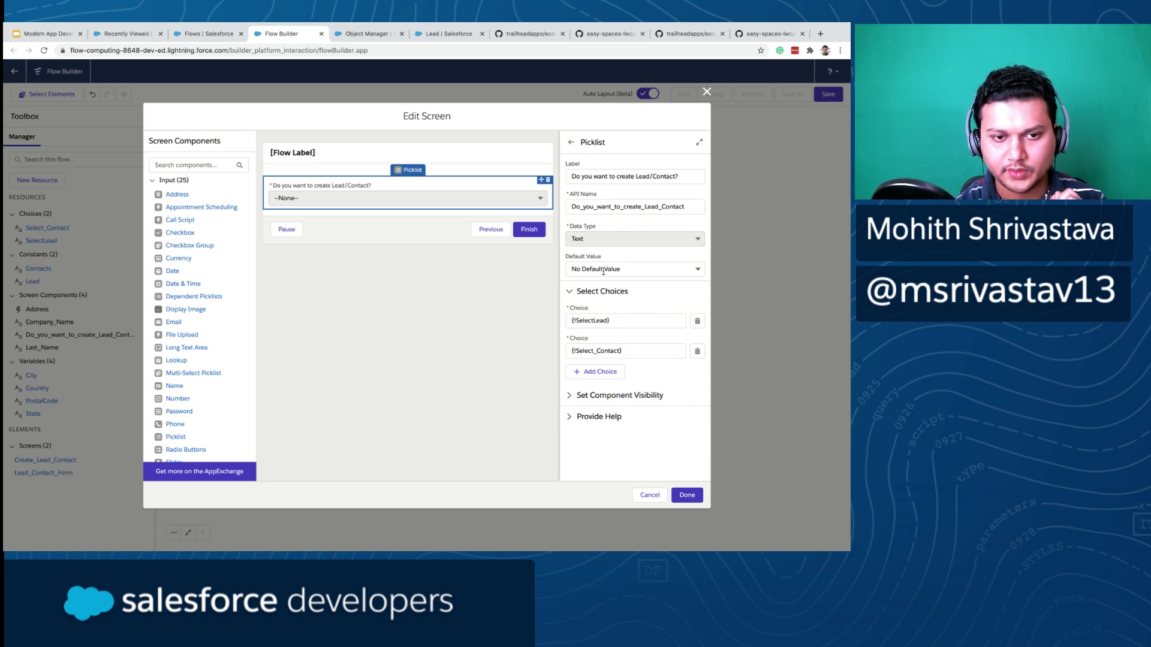
{"action": "left_click", "coordinate": [650, 269]}
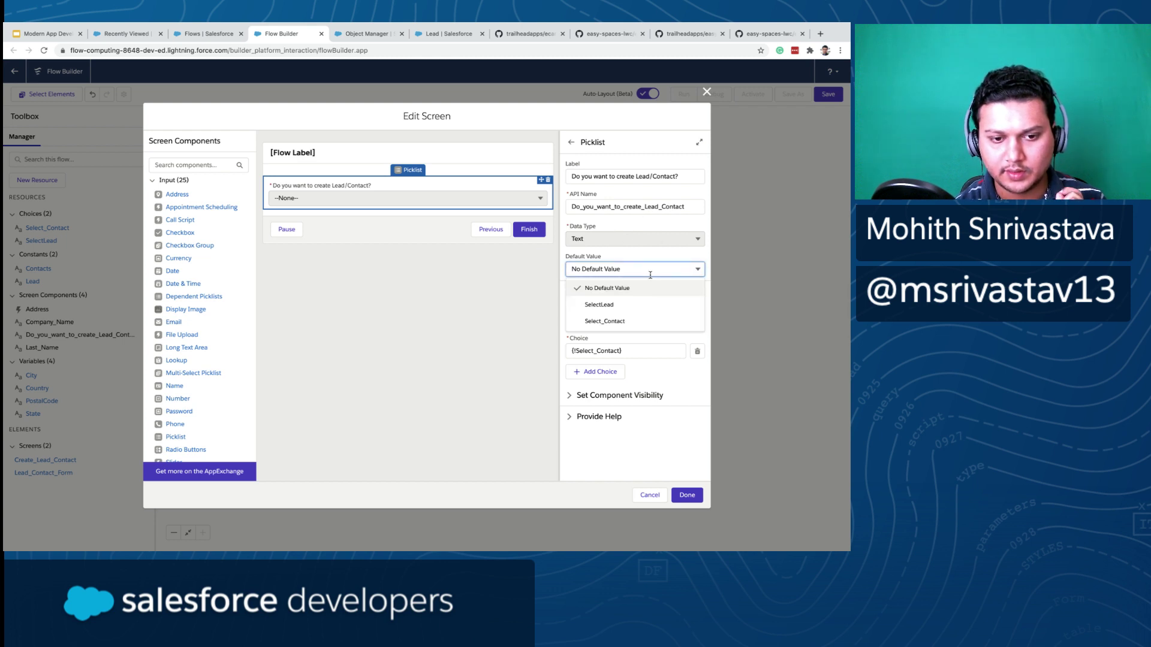
{"action": "left_click", "coordinate": [637, 340]}
{"action": "left_click", "coordinate": [617, 274]}
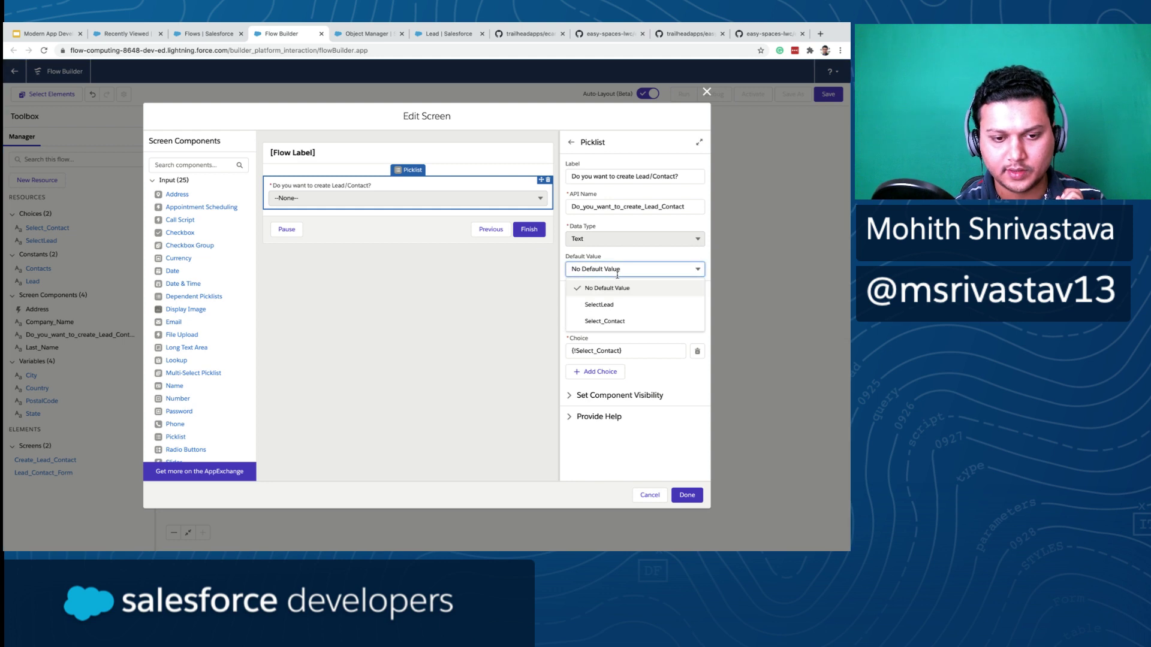
{"action": "left_click", "coordinate": [599, 305]}
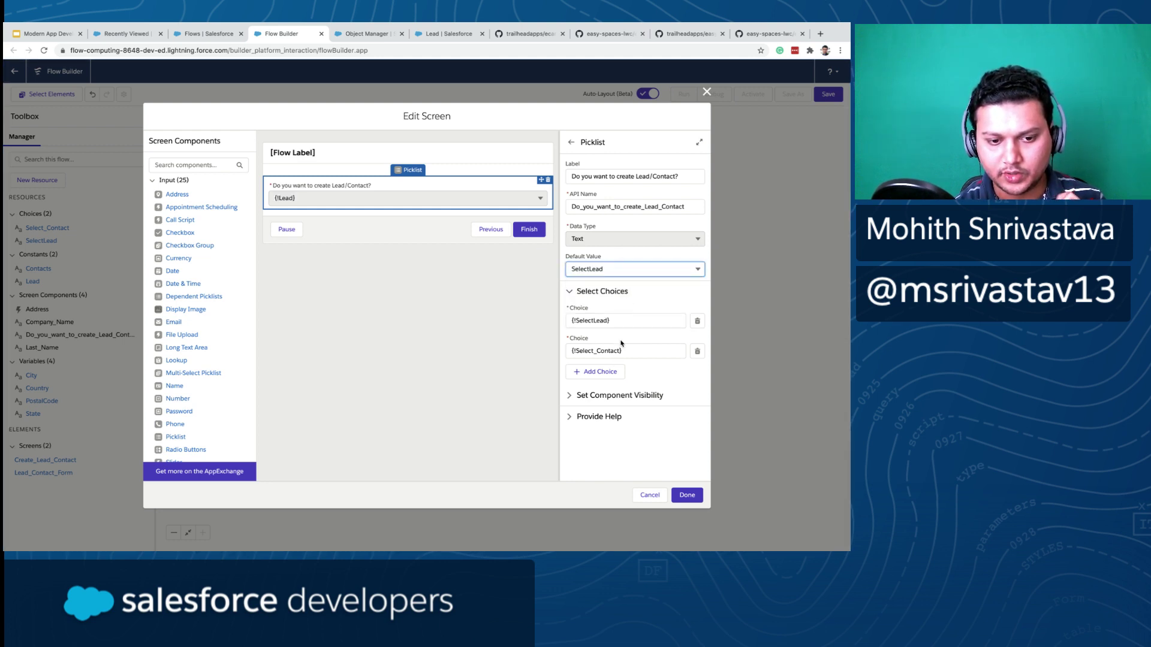
{"action": "left_click", "coordinate": [569, 395]}
{"action": "left_click", "coordinate": [568, 396]}
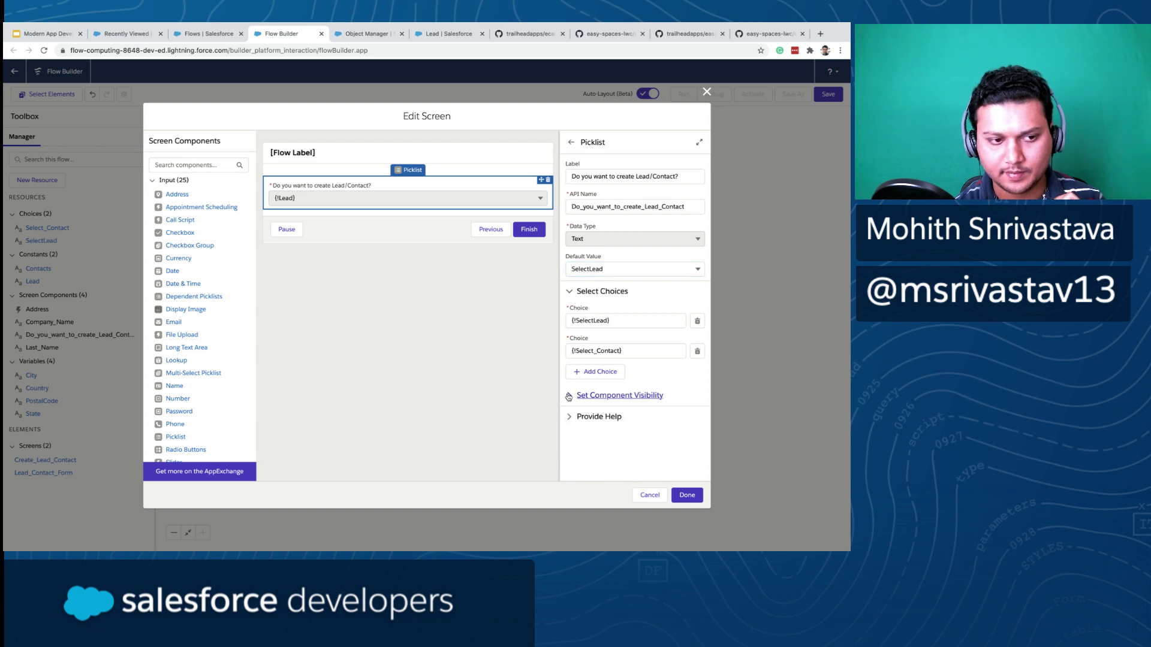
{"action": "left_click", "coordinate": [686, 495]}
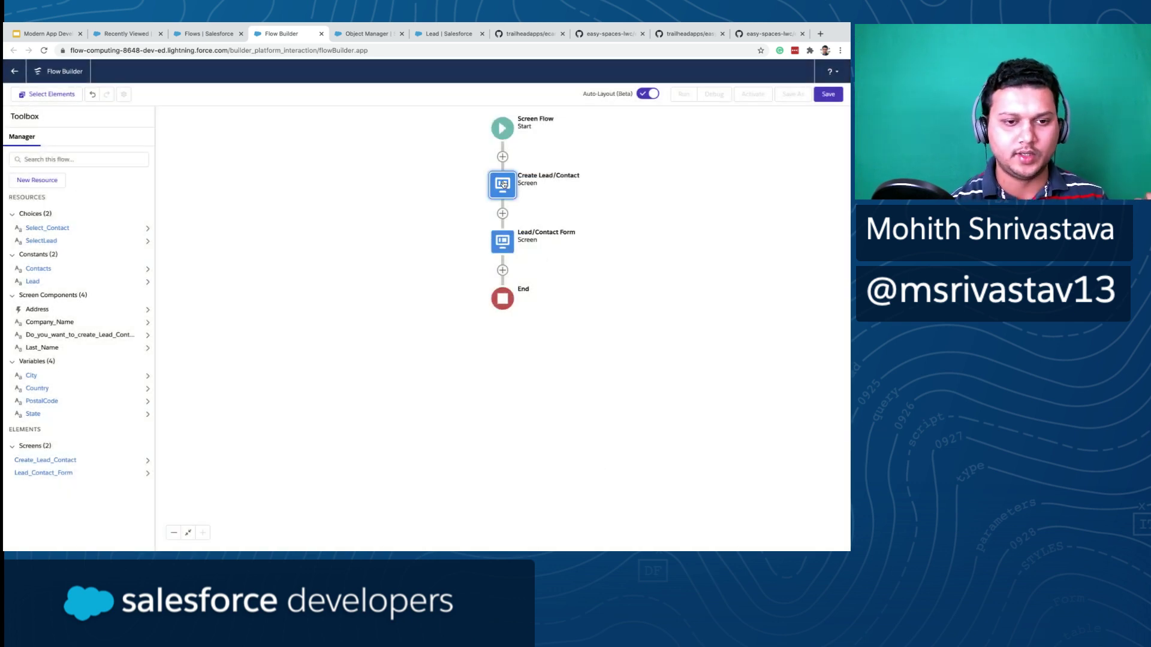
{"action": "double_click", "coordinate": [502, 184]}
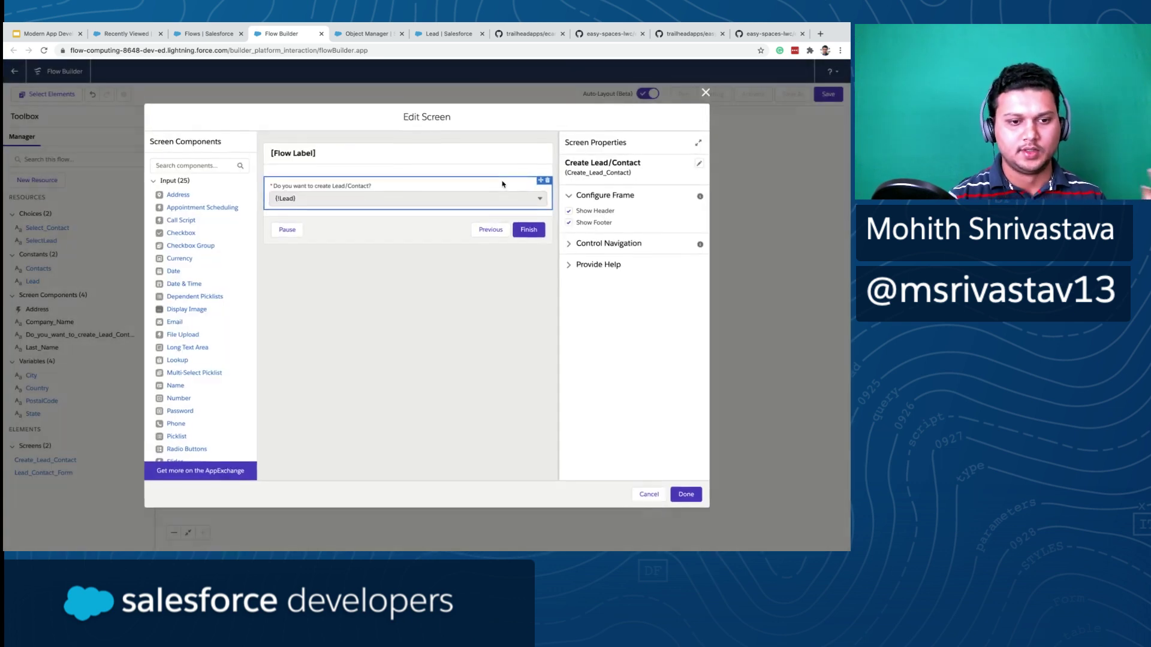
{"action": "left_click", "coordinate": [706, 91]}
{"action": "double_click", "coordinate": [501, 242]}
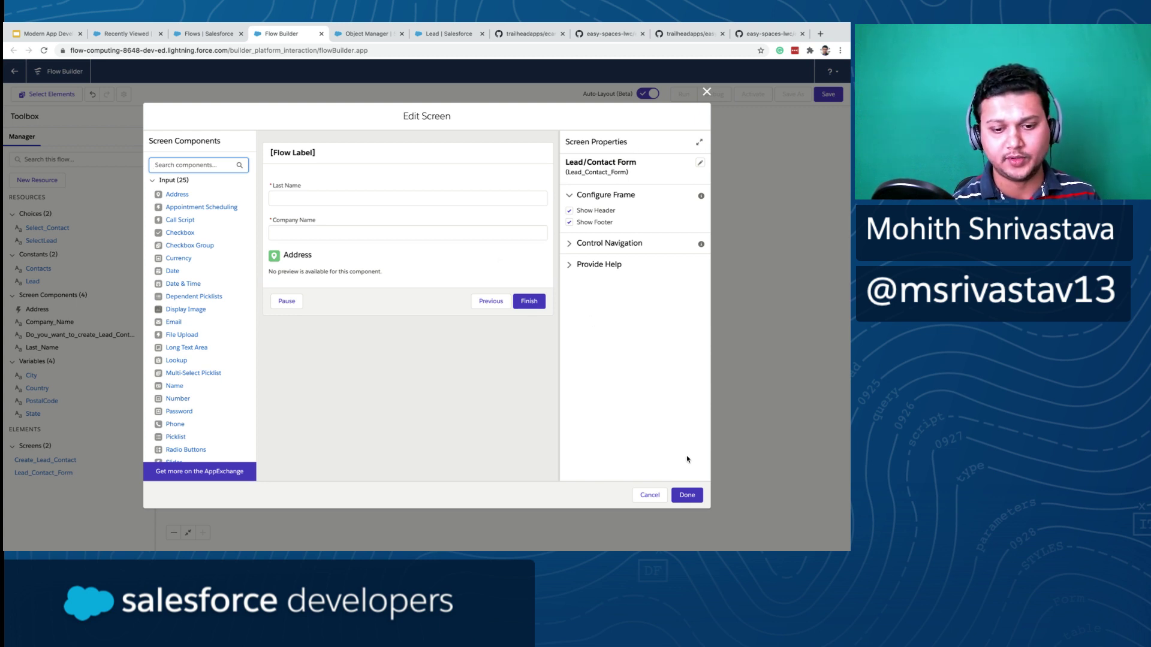
{"action": "left_click", "coordinate": [689, 495]}
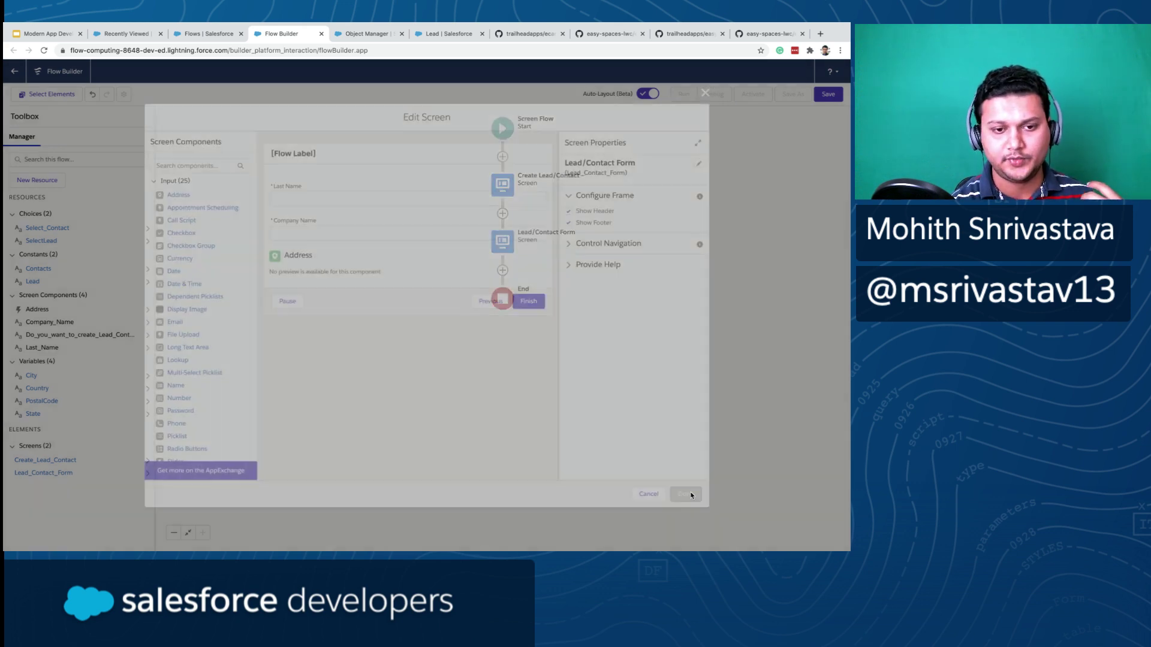
{"action": "left_click", "coordinate": [502, 270]}
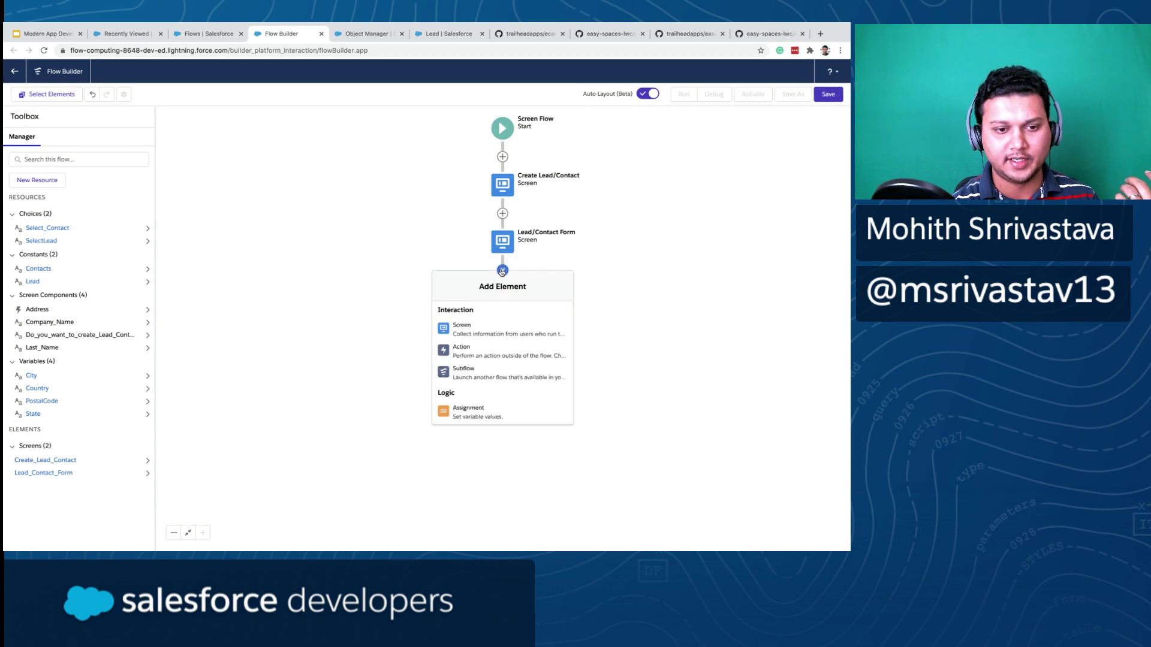
{"action": "left_click", "coordinate": [467, 413]}
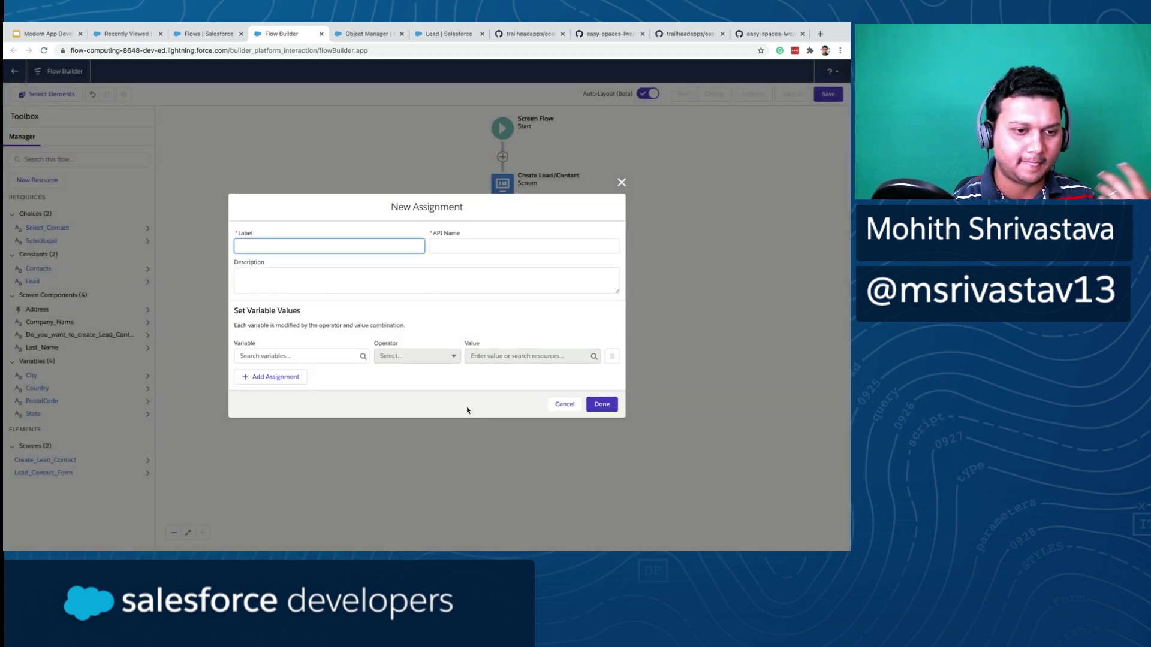
{"action": "left_click", "coordinate": [324, 355]}
{"action": "left_click", "coordinate": [309, 245]}
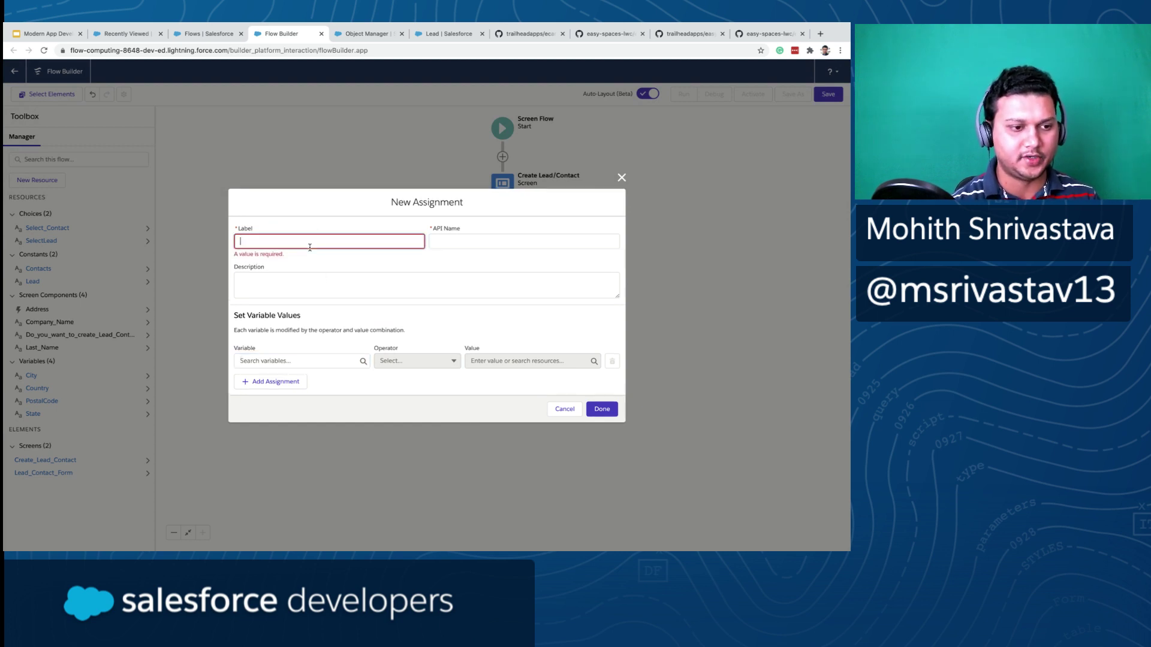
{"action": "type", "text": "Lead/Contact"}
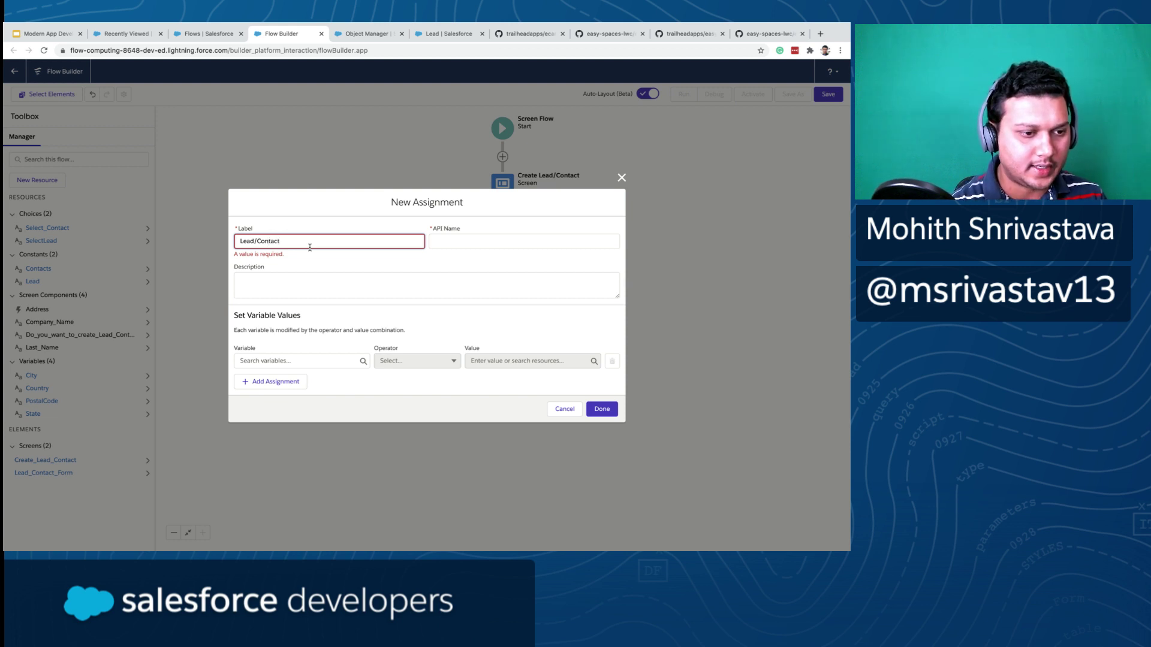
{"action": "key", "text": "BackSpace"}
{"action": "key", "text": "BackSpace"}
{"action": "key", "text": "BackSpace"}
{"action": "key", "text": "BackSpace"}
{"action": "key", "text": "BackSpace"}
{"action": "key", "text": "BackSpace"}
{"action": "key", "text": "BackSpace"}
{"action": "key", "text": "BackSpace"}
{"action": "key", "text": "BackSpace"}
{"action": "key", "text": "BackSpace"}
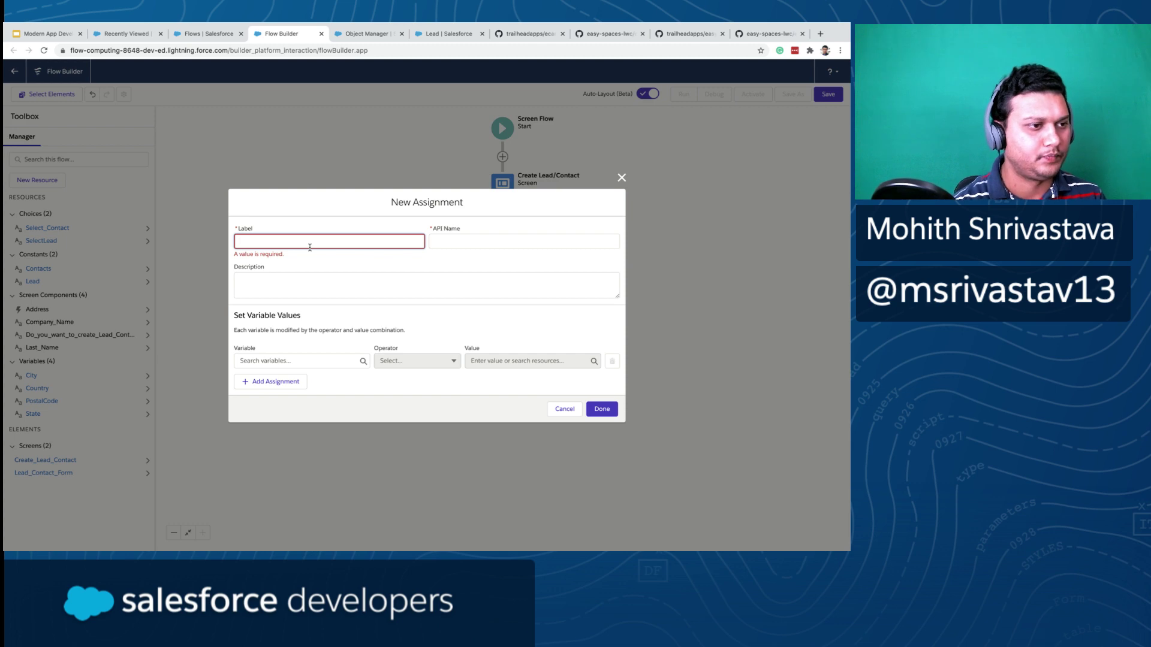
{"action": "left_click", "coordinate": [623, 176]}
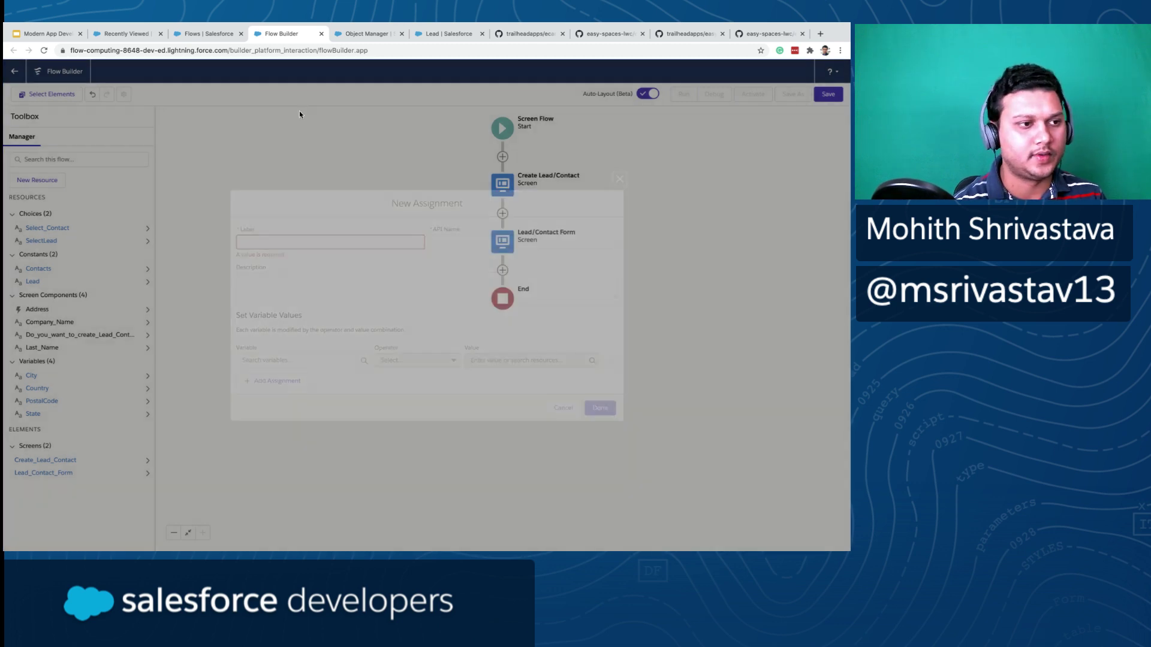
{"action": "left_click", "coordinate": [93, 99]}
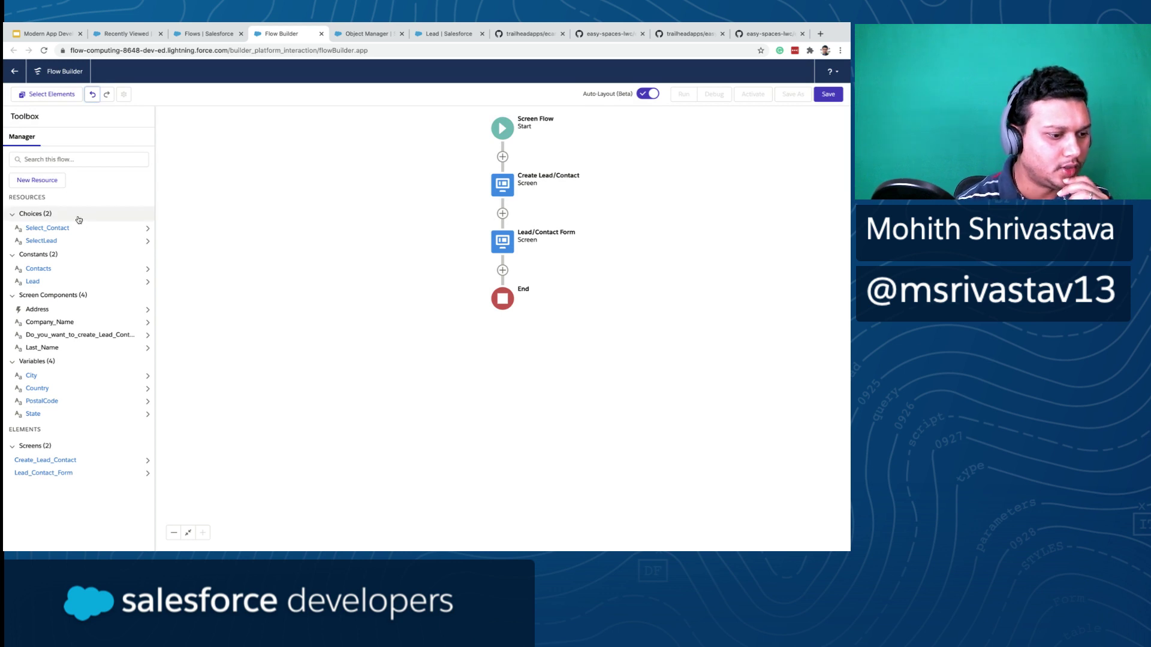
- Turn off Auto Layout for the flow and show the list of available flow elements
{"action": "left_click", "coordinate": [640, 94]}
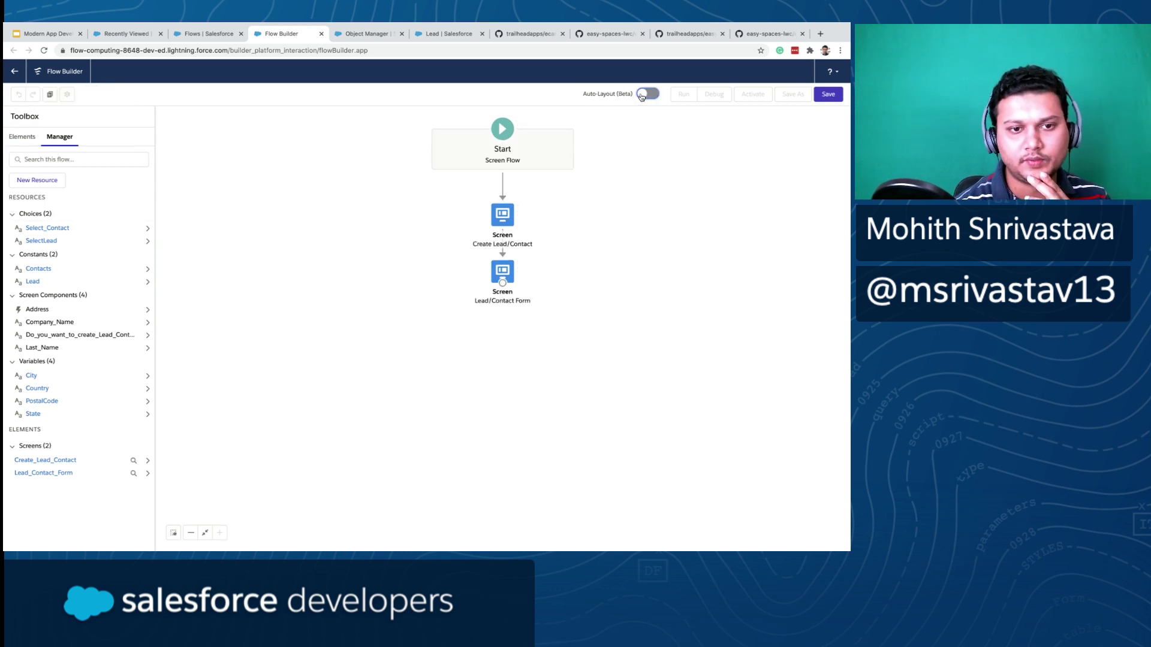
{"action": "left_click", "coordinate": [23, 135]}
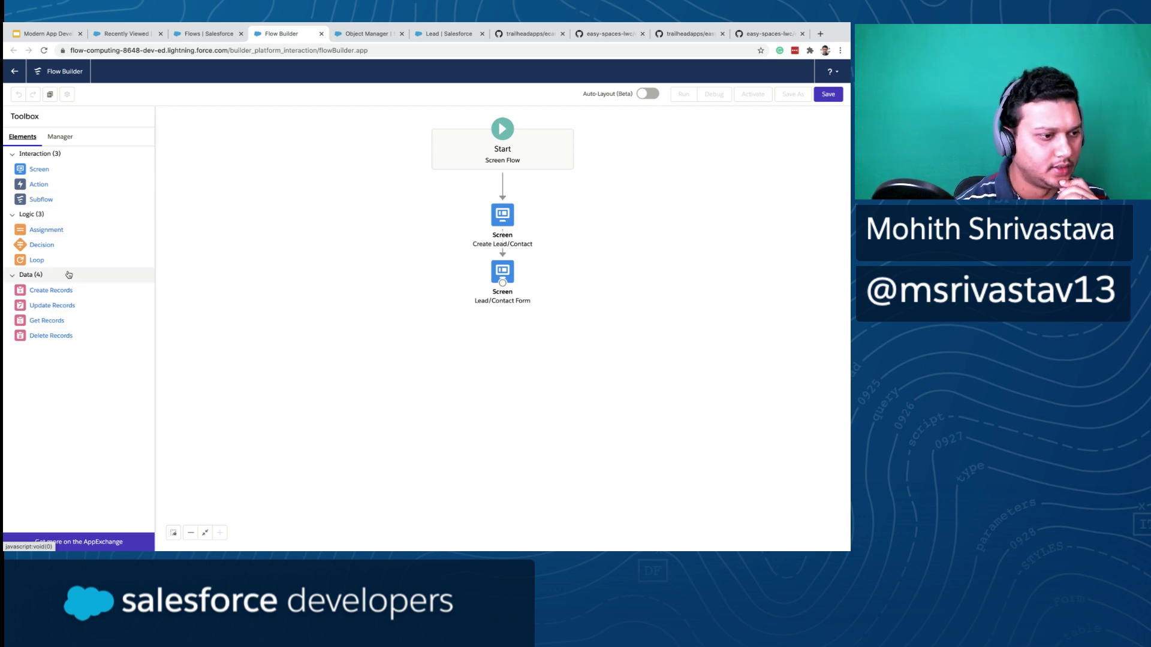
- Add a Decision element below the Lead/Contact Form screen and label it Is Lead/Contact
{"action": "left_click_drag", "start_coordinate": [45, 249], "coordinate": [506, 311]}
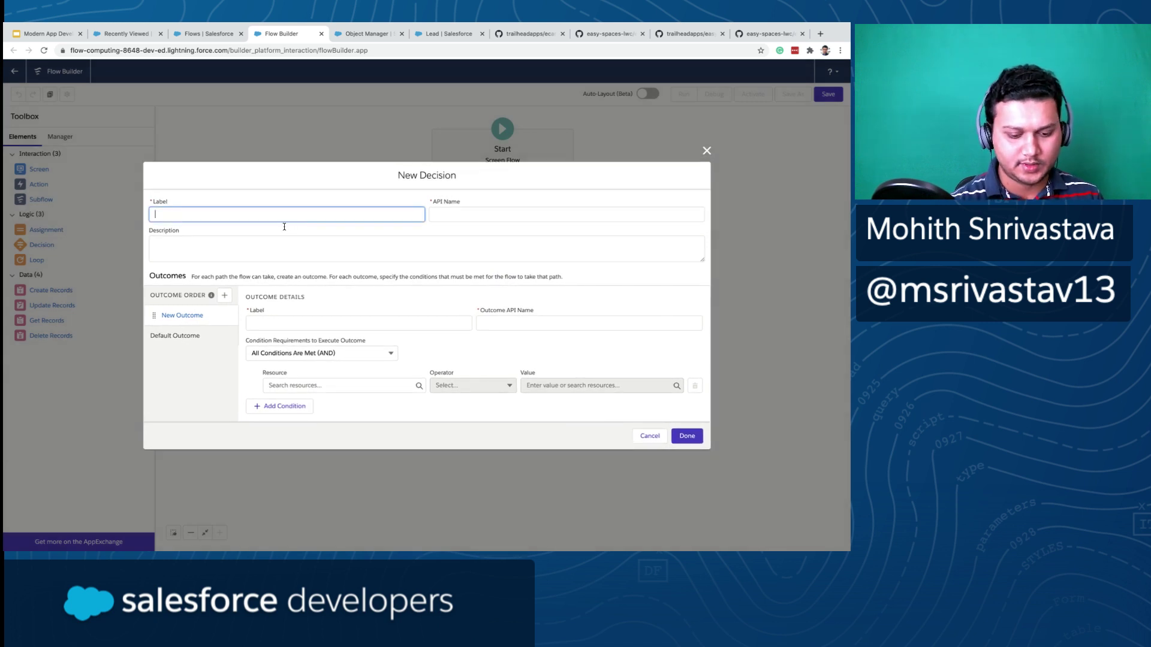
{"action": "type", "text": "Is Lead/Contact"}
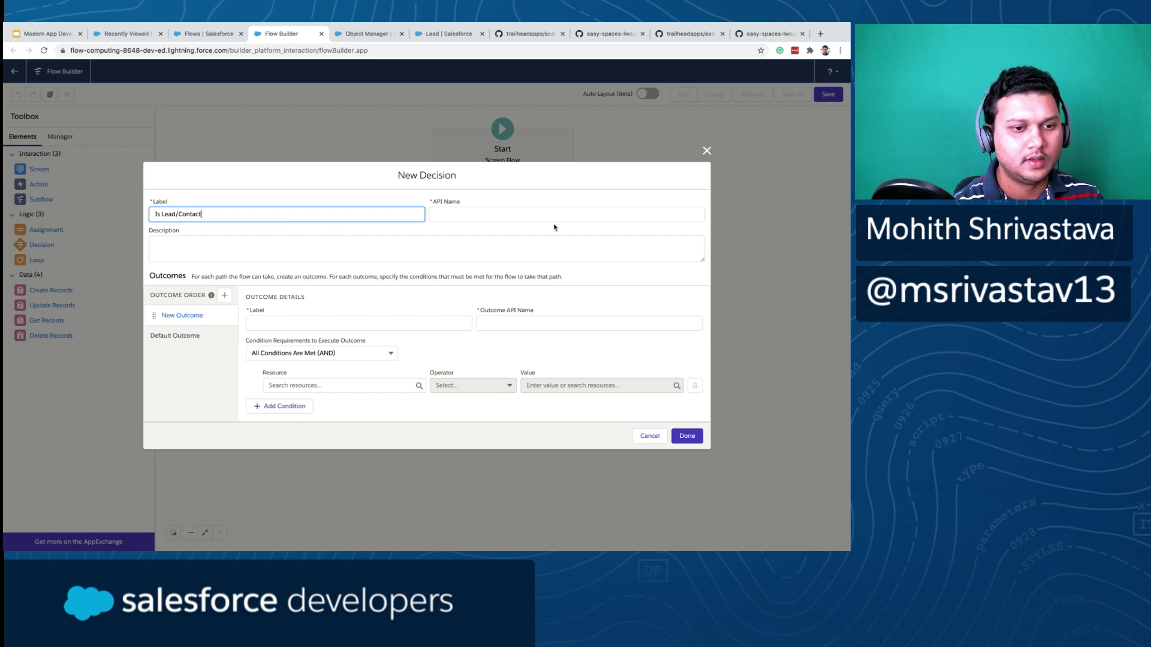
{"action": "left_click", "coordinate": [556, 217]}
{"action": "left_click", "coordinate": [283, 219]}
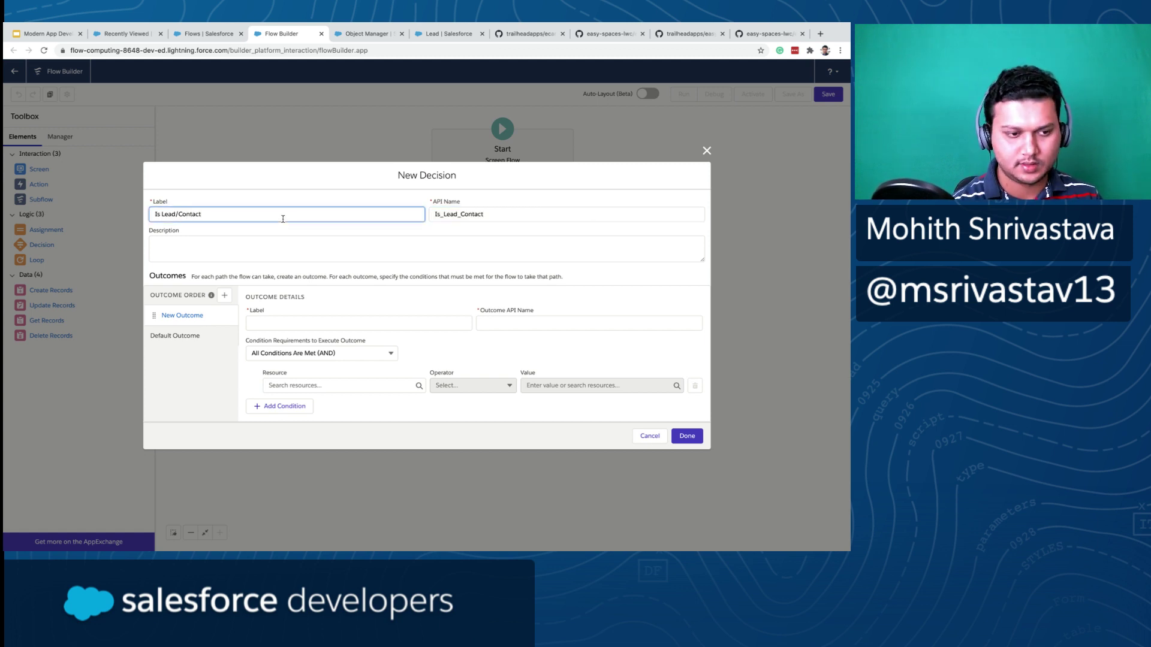
- Label the decision's first outcome isLead and let its API name fill in
{"action": "left_click", "coordinate": [291, 324]}
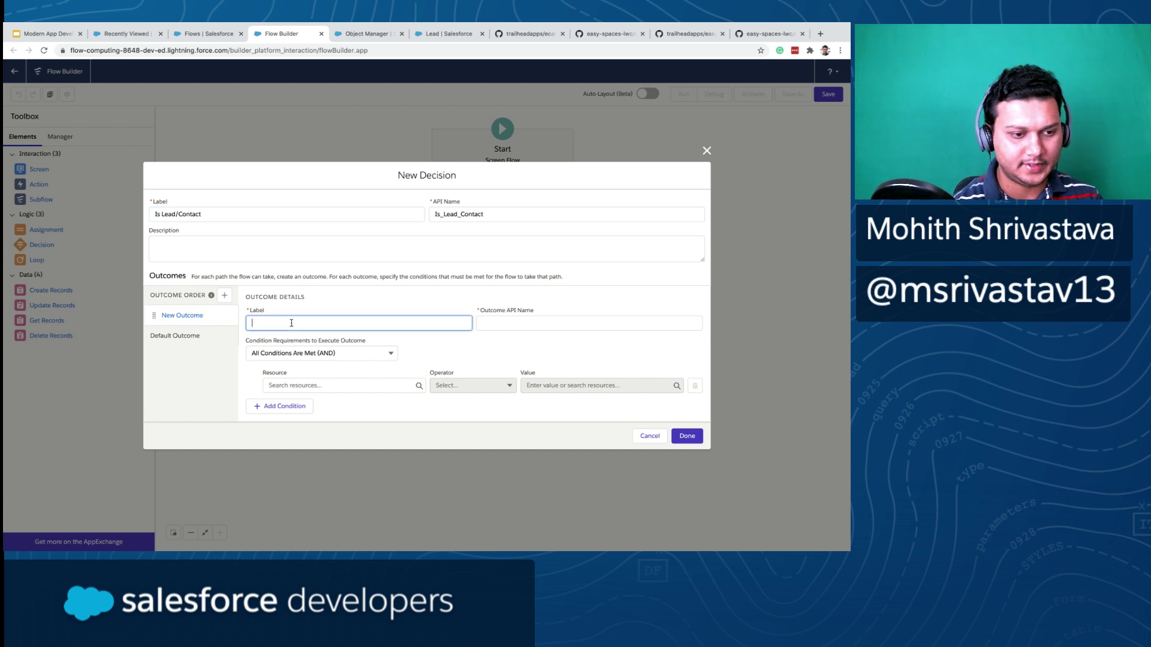
{"action": "left_click", "coordinate": [295, 356]}
{"action": "left_click", "coordinate": [295, 357]}
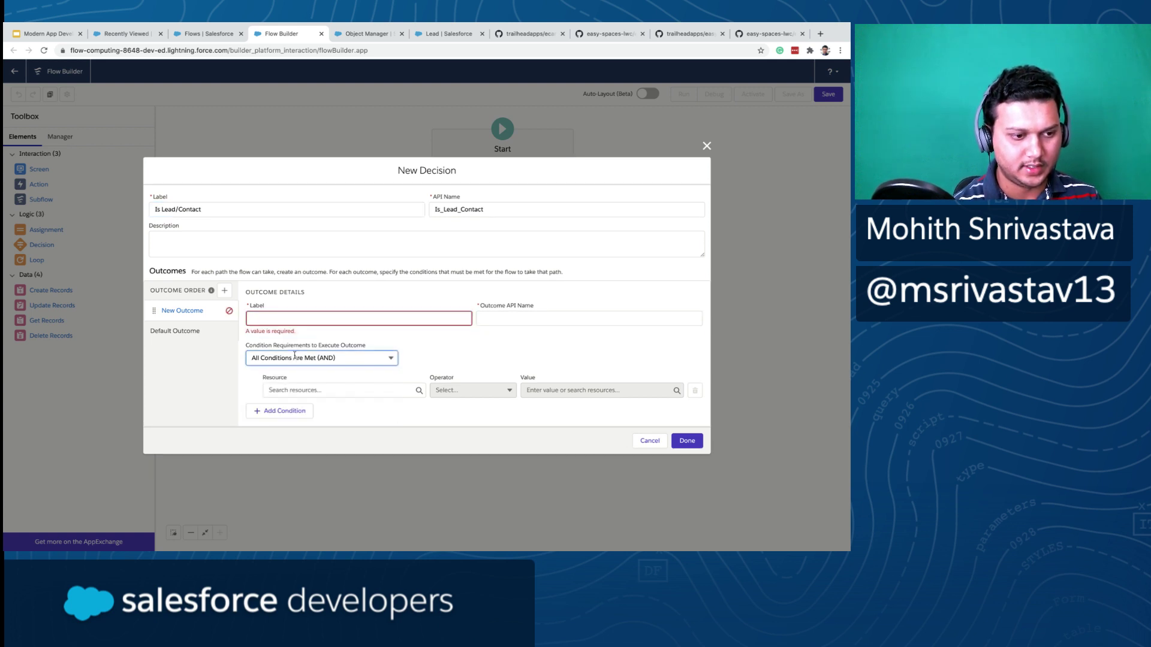
{"action": "left_click", "coordinate": [282, 324]}
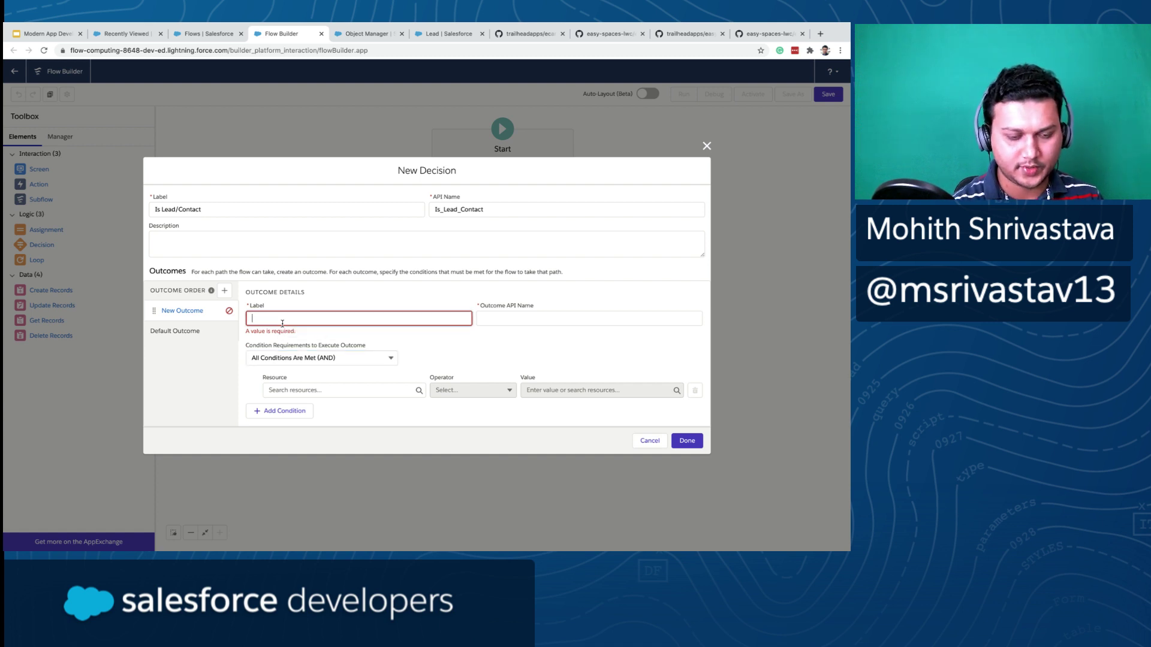
{"action": "type", "text": "isLead"}
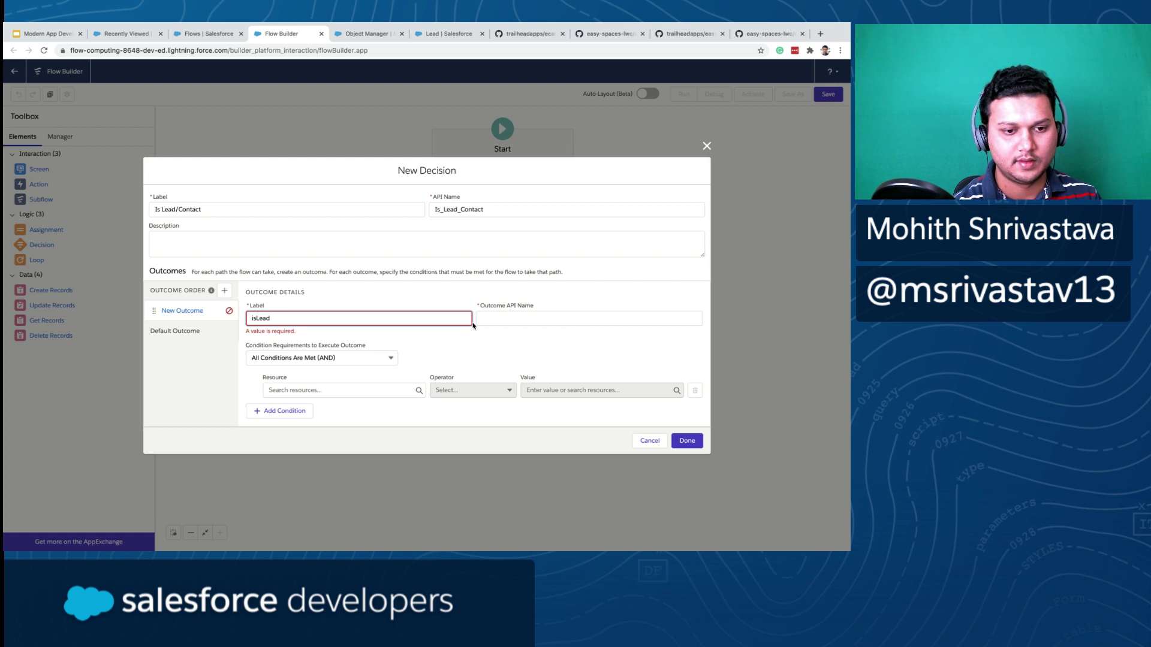
{"action": "left_click", "coordinate": [494, 322]}
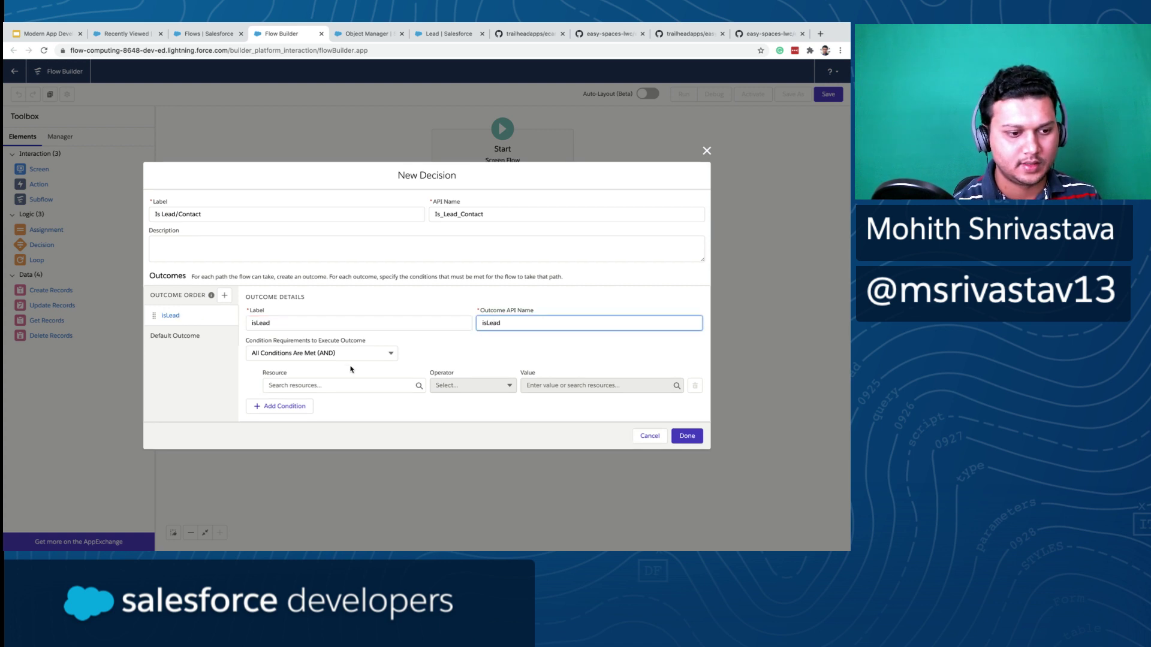
- Add a second outcome labelled isContact and try to finish the decision
{"action": "left_click", "coordinate": [224, 295]}
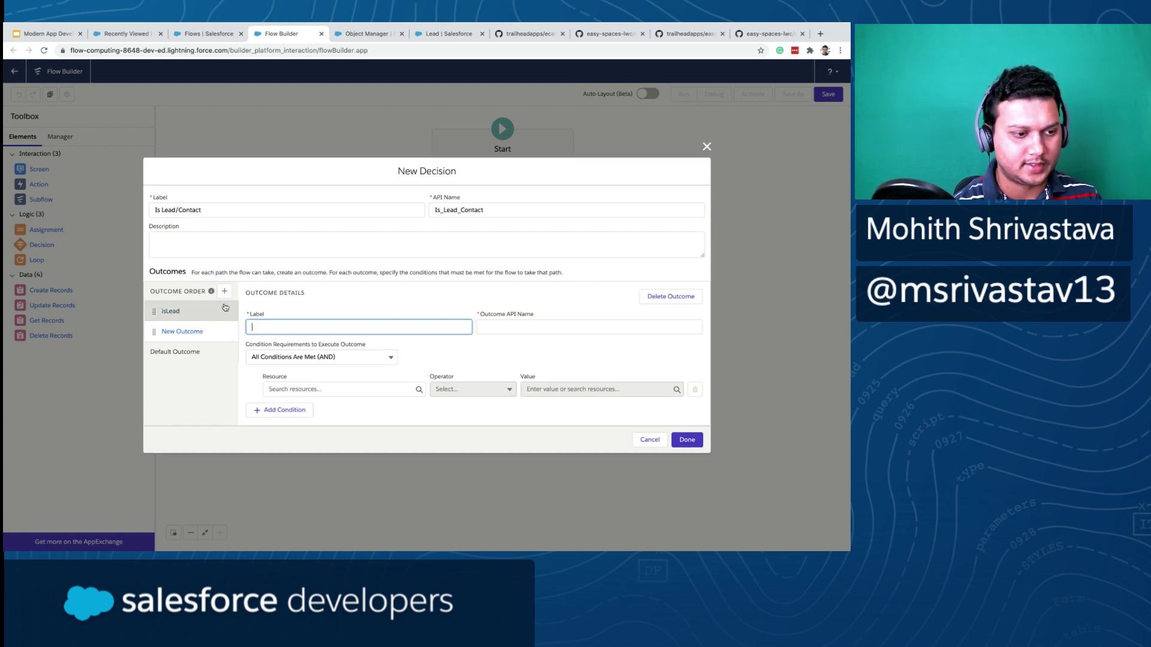
{"action": "type", "text": "isContact"}
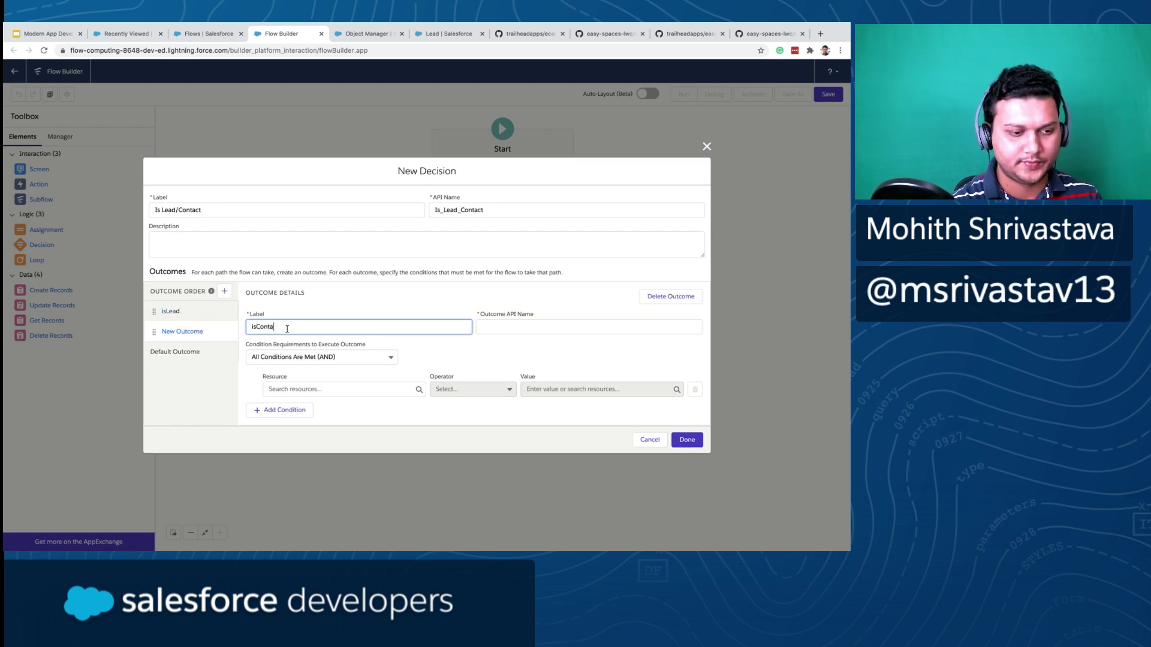
{"action": "left_click", "coordinate": [516, 328]}
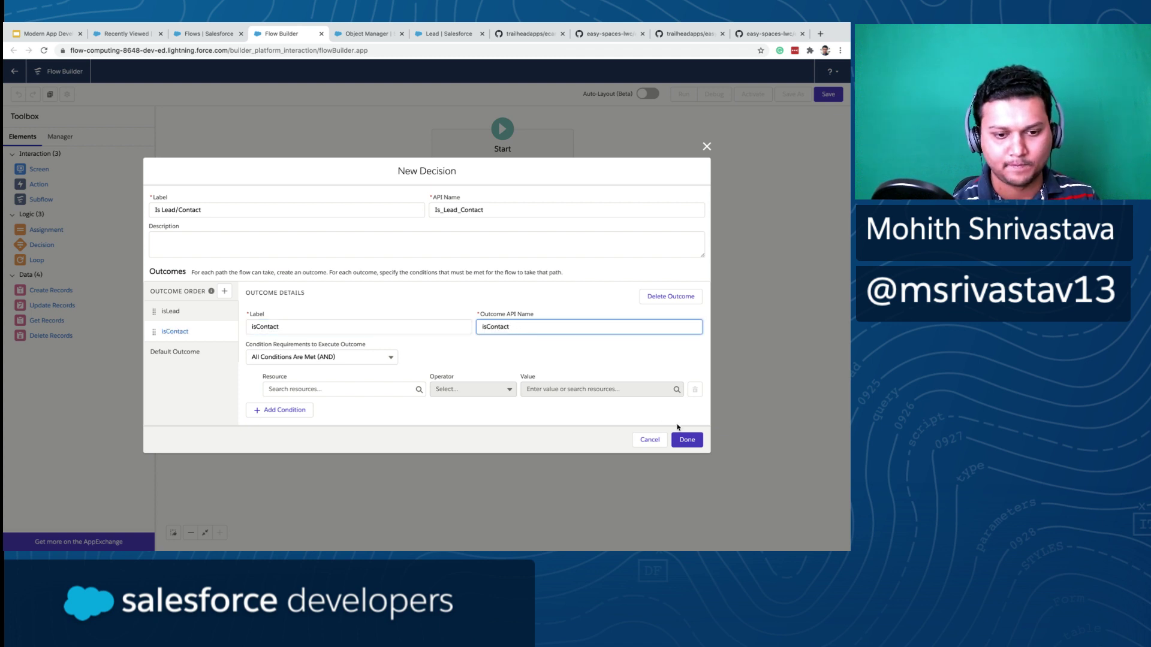
{"action": "left_click", "coordinate": [684, 439]}
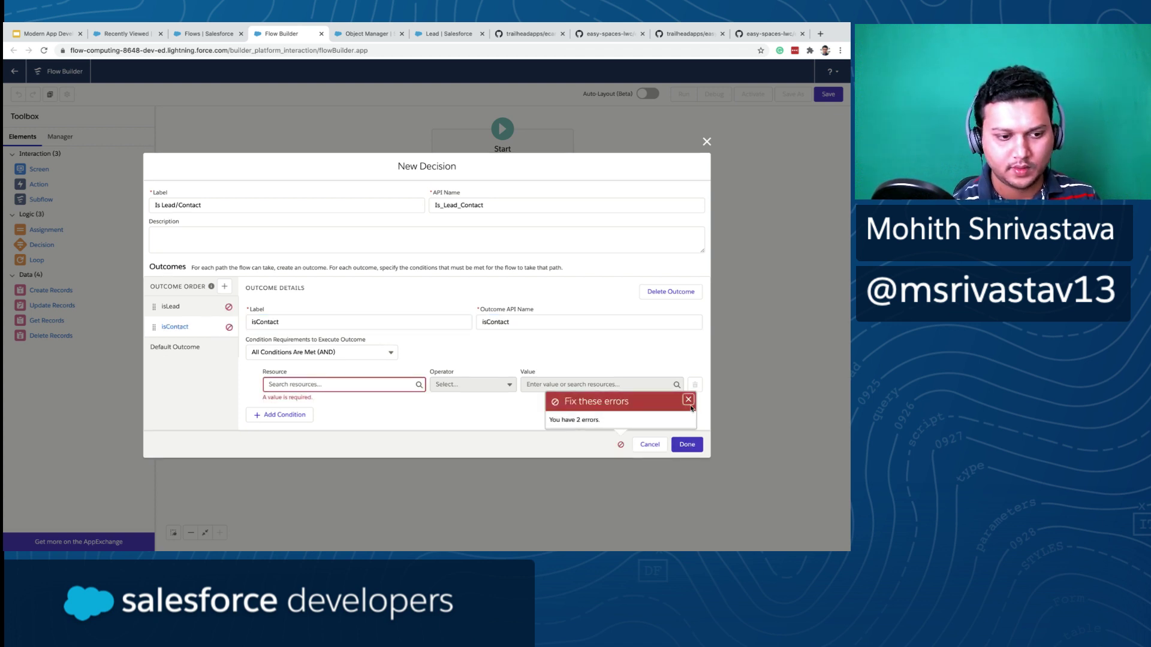
- Try to build the isLead outcome's condition with the Create_Lead_Contact screen as its resource
{"action": "left_click", "coordinate": [203, 314]}
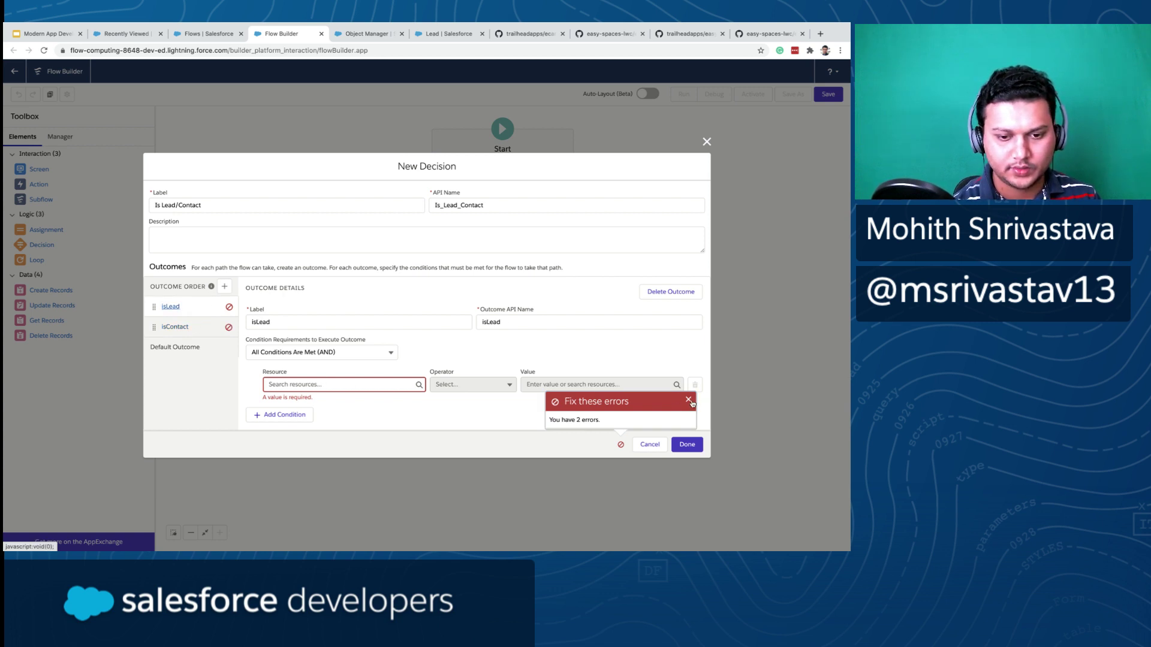
{"action": "left_click", "coordinate": [688, 400]}
{"action": "left_click", "coordinate": [327, 384]}
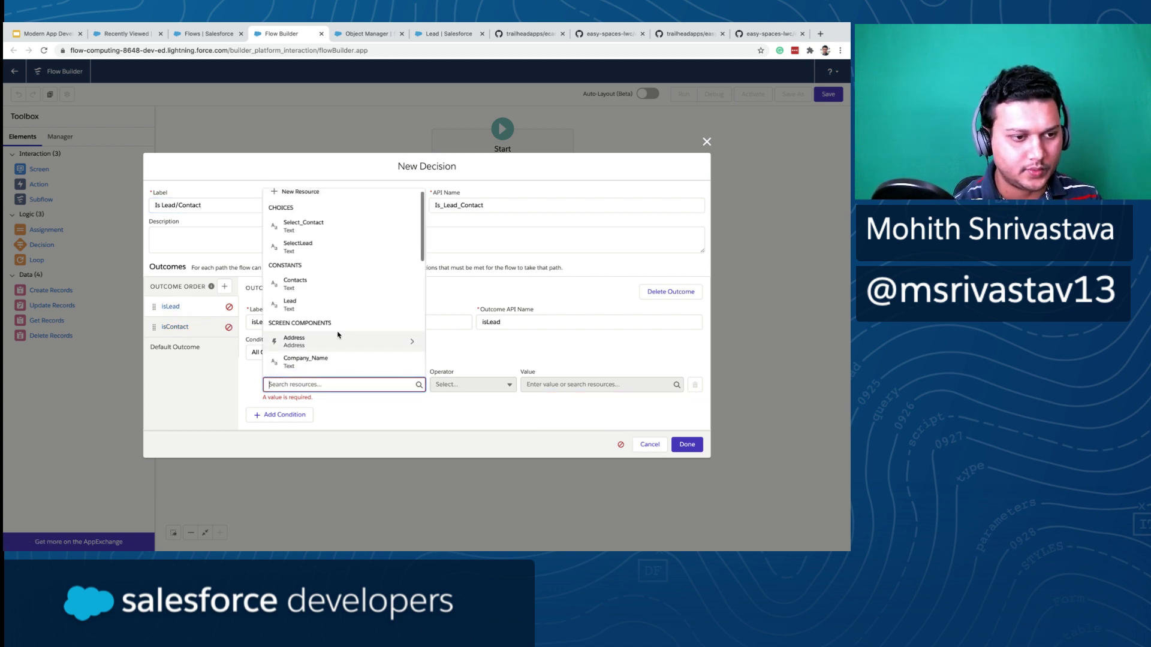
{"action": "scroll", "coordinate": [335, 336], "scroll_direction": "down", "scroll_amount": 5}
{"action": "scroll", "coordinate": [338, 337], "scroll_direction": "down", "scroll_amount": 1}
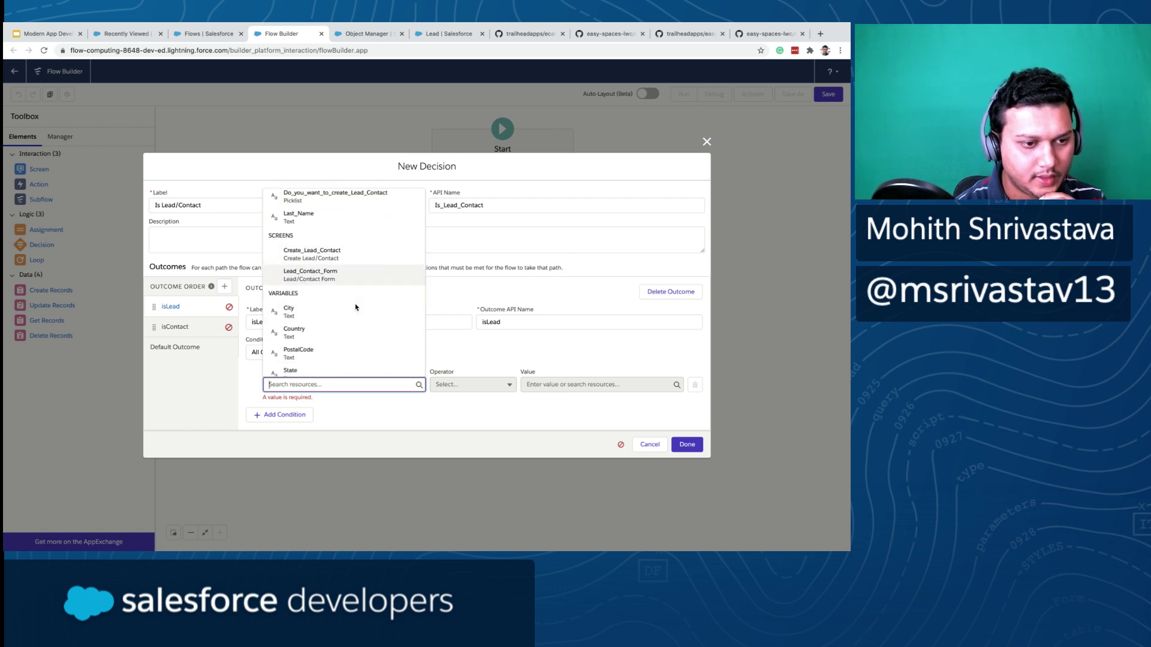
{"action": "left_click", "coordinate": [350, 259]}
{"action": "left_click", "coordinate": [473, 384]}
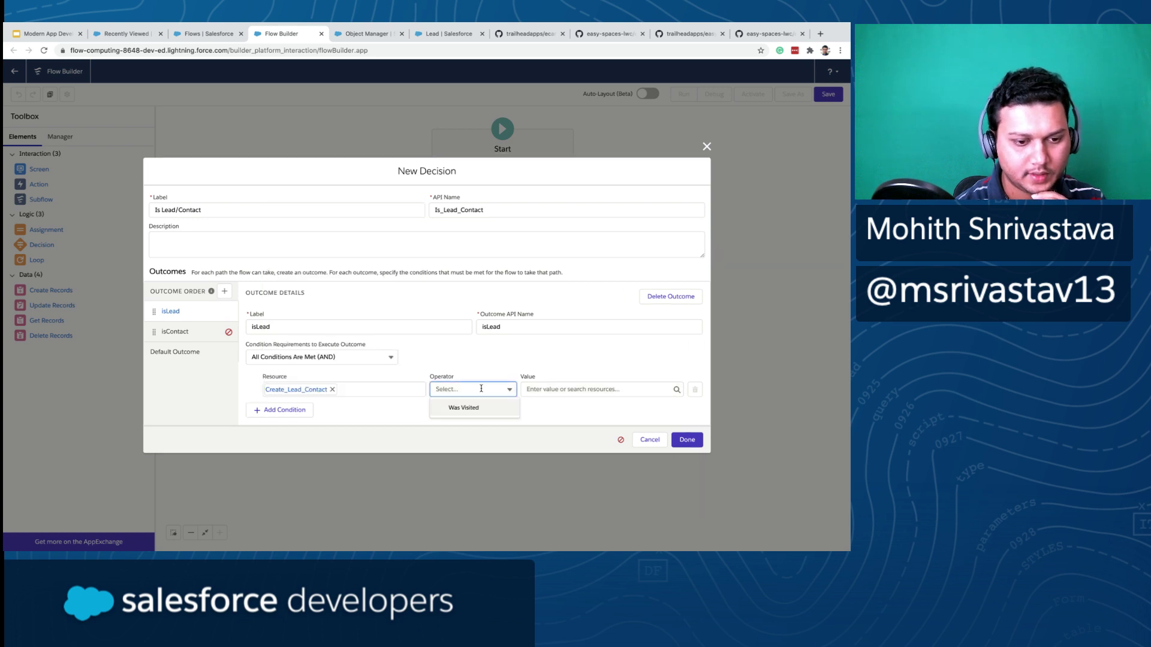
{"action": "left_click", "coordinate": [550, 395]}
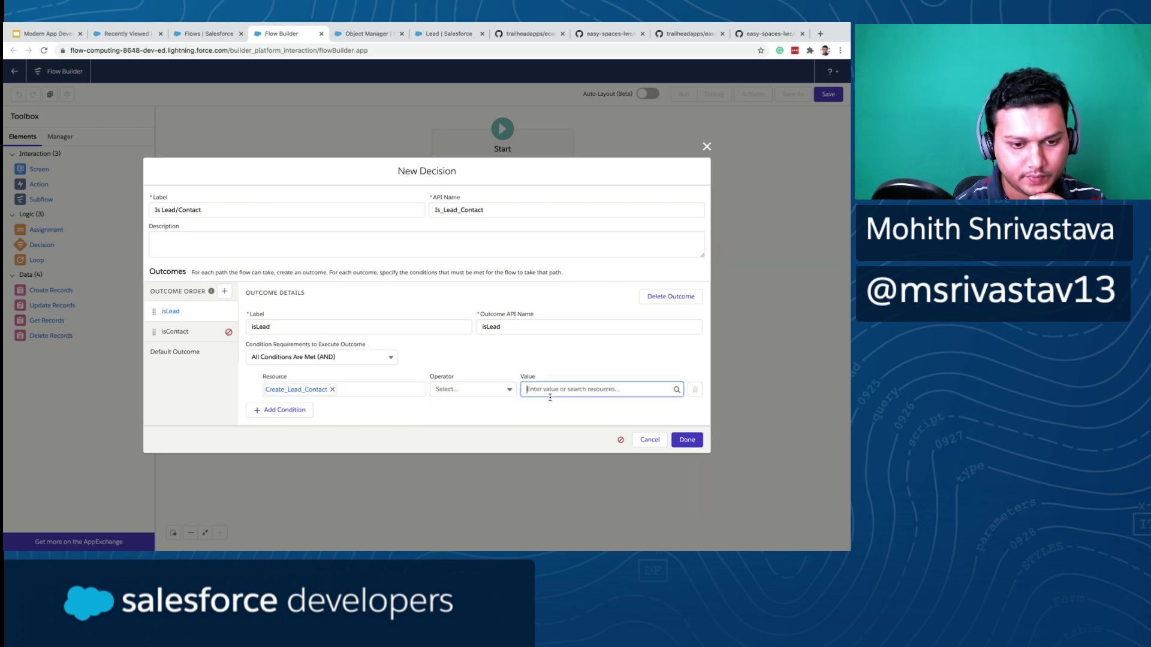
- Clear the isLead condition's resource, look through the available resources, and discard the new decision
{"action": "left_click", "coordinate": [332, 390]}
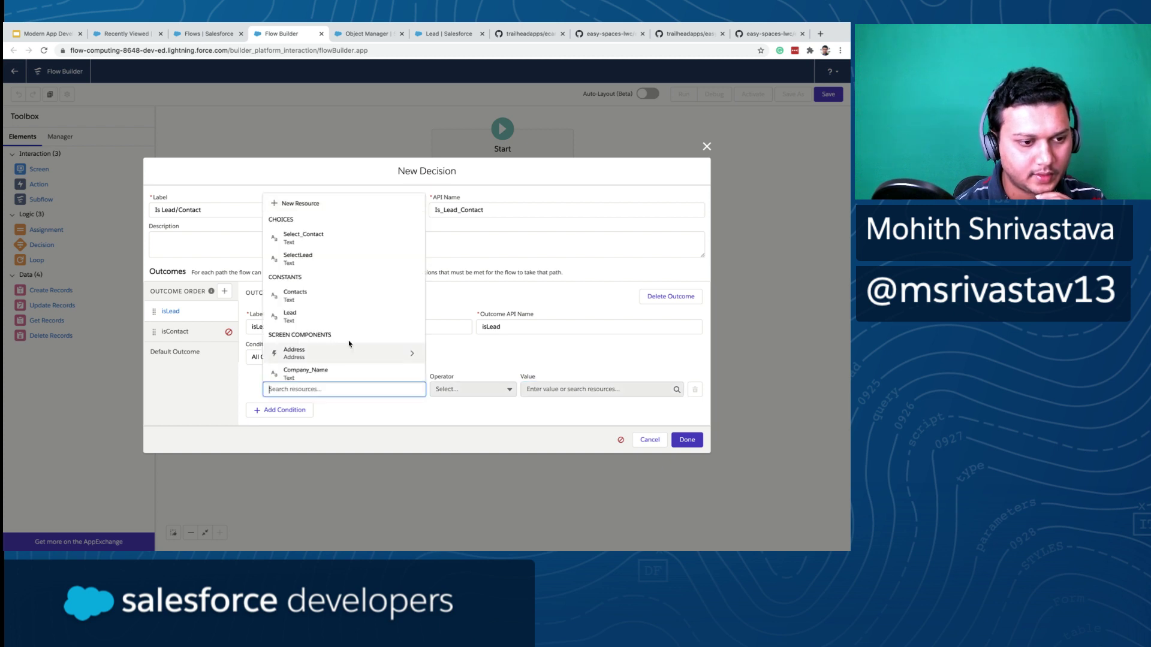
{"action": "scroll", "coordinate": [349, 344], "scroll_direction": "down", "scroll_amount": 1}
{"action": "scroll", "coordinate": [349, 346], "scroll_direction": "down", "scroll_amount": 3}
{"action": "scroll", "coordinate": [349, 346], "scroll_direction": "down", "scroll_amount": 2}
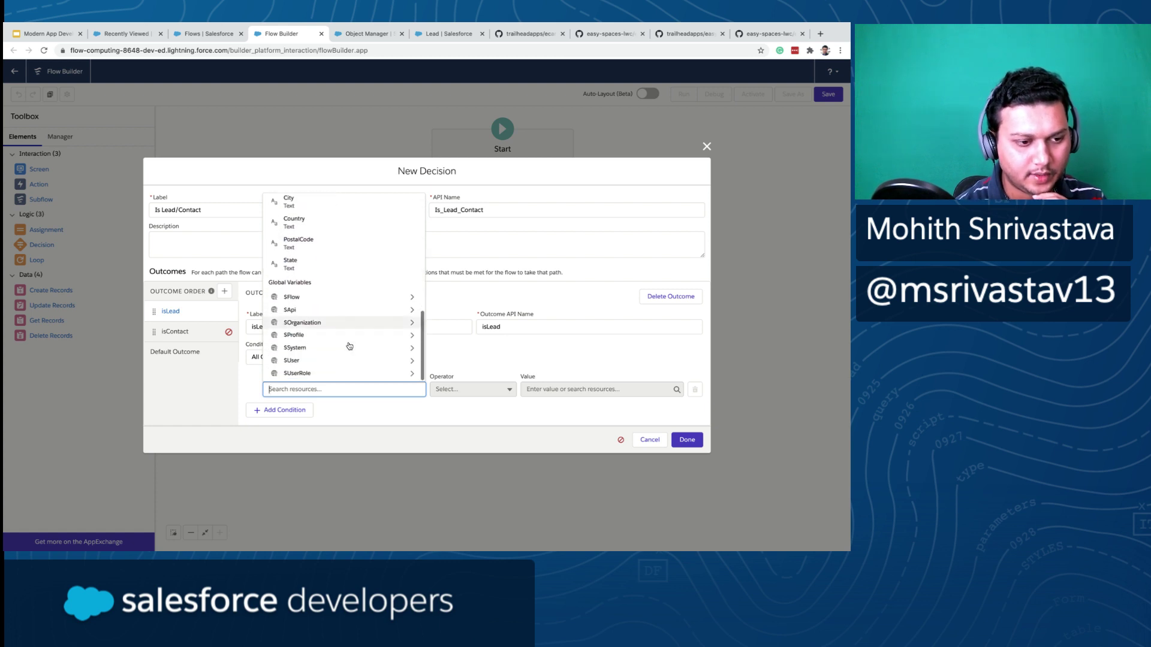
{"action": "scroll", "coordinate": [349, 346], "scroll_direction": "up", "scroll_amount": 3}
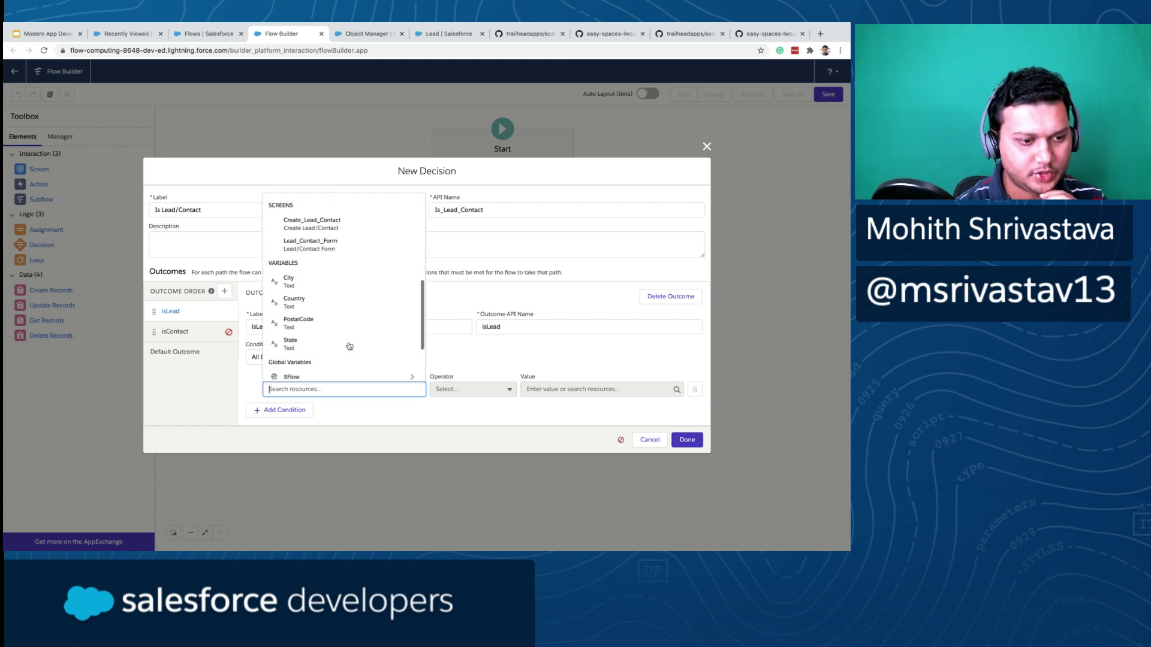
{"action": "scroll", "coordinate": [348, 346], "scroll_direction": "up", "scroll_amount": 1}
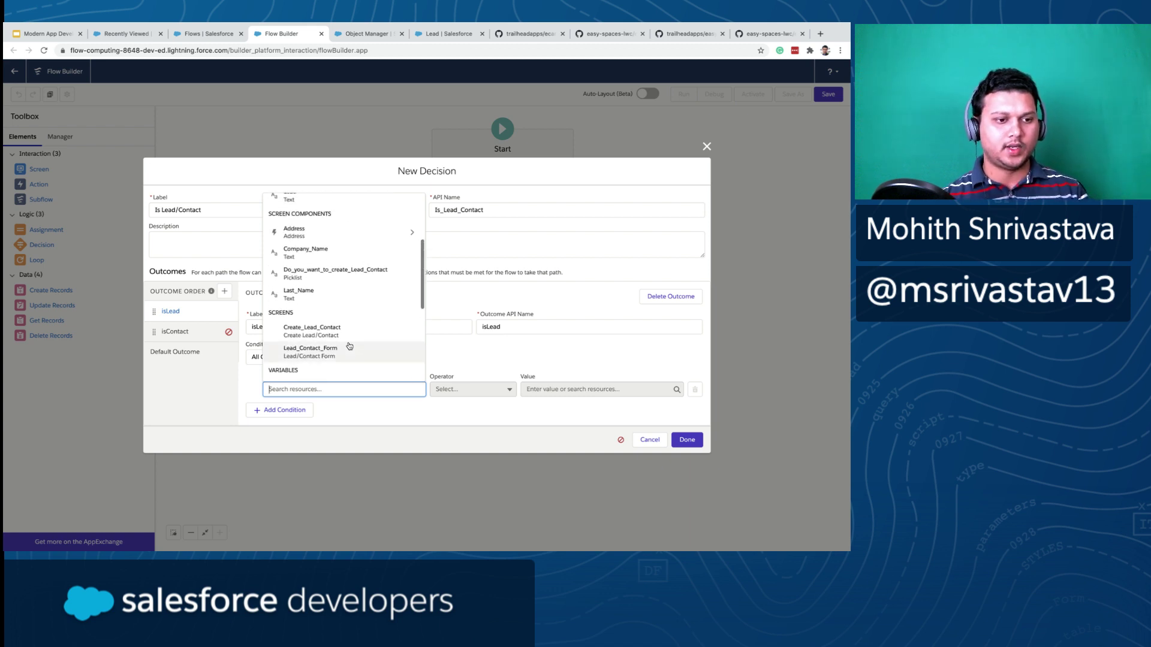
{"action": "scroll", "coordinate": [350, 298], "scroll_direction": "up", "scroll_amount": 3}
{"action": "scroll", "coordinate": [351, 299], "scroll_direction": "down", "scroll_amount": 7}
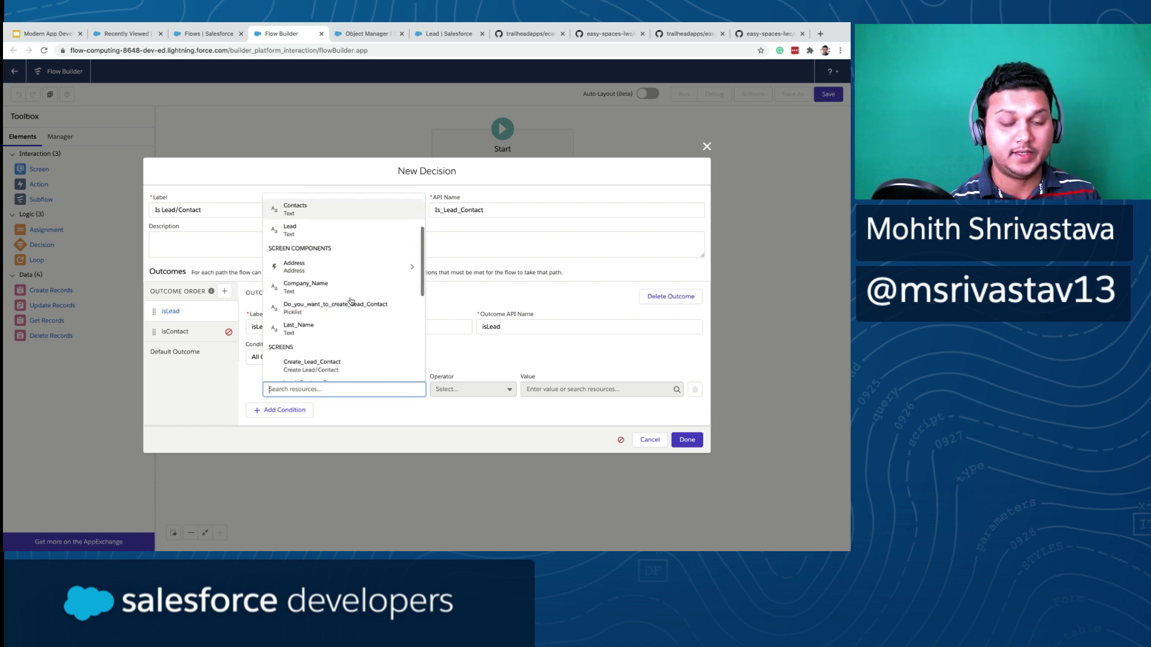
{"action": "scroll", "coordinate": [350, 301], "scroll_direction": "up", "scroll_amount": 7}
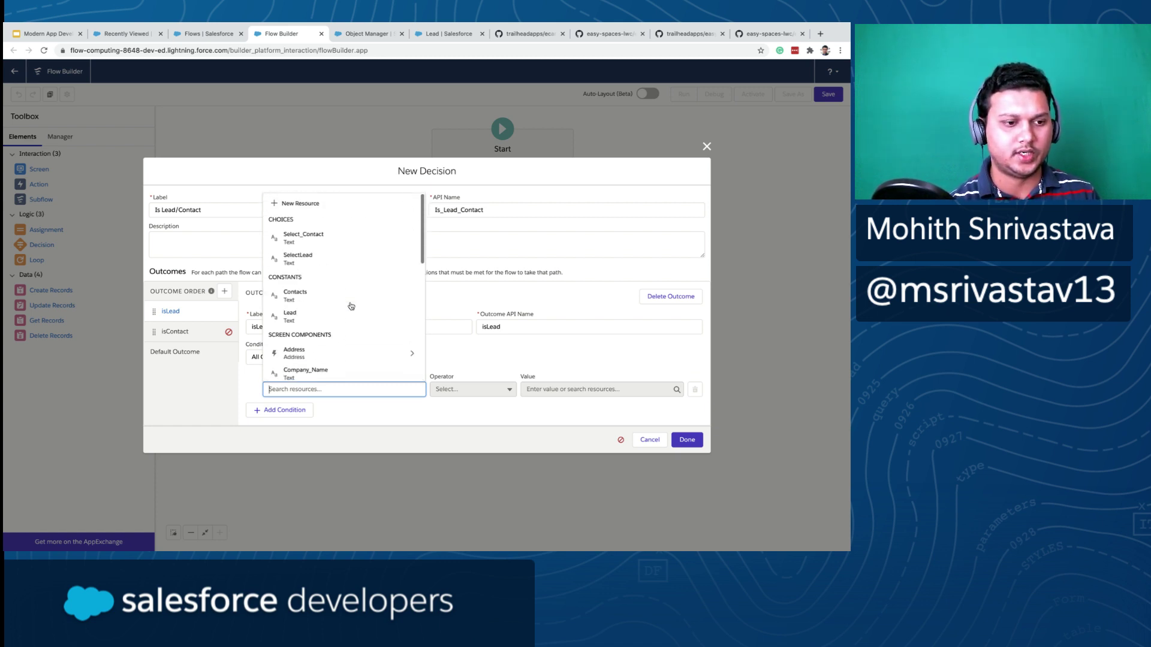
{"action": "left_click", "coordinate": [465, 245]}
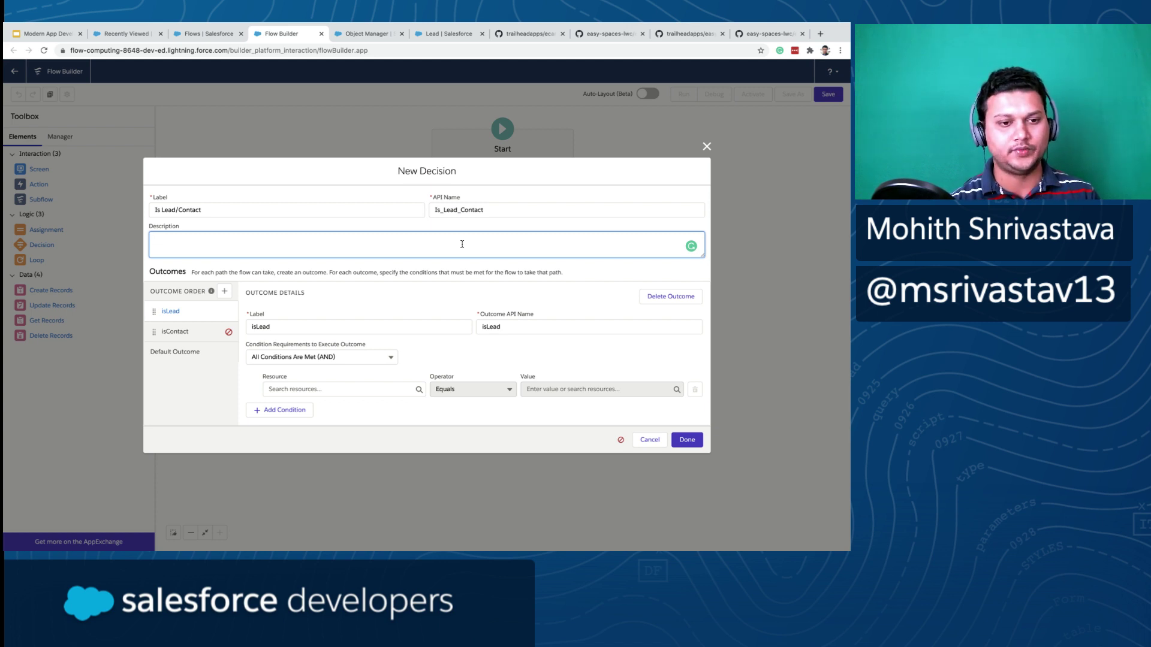
{"action": "left_click", "coordinate": [707, 146]}
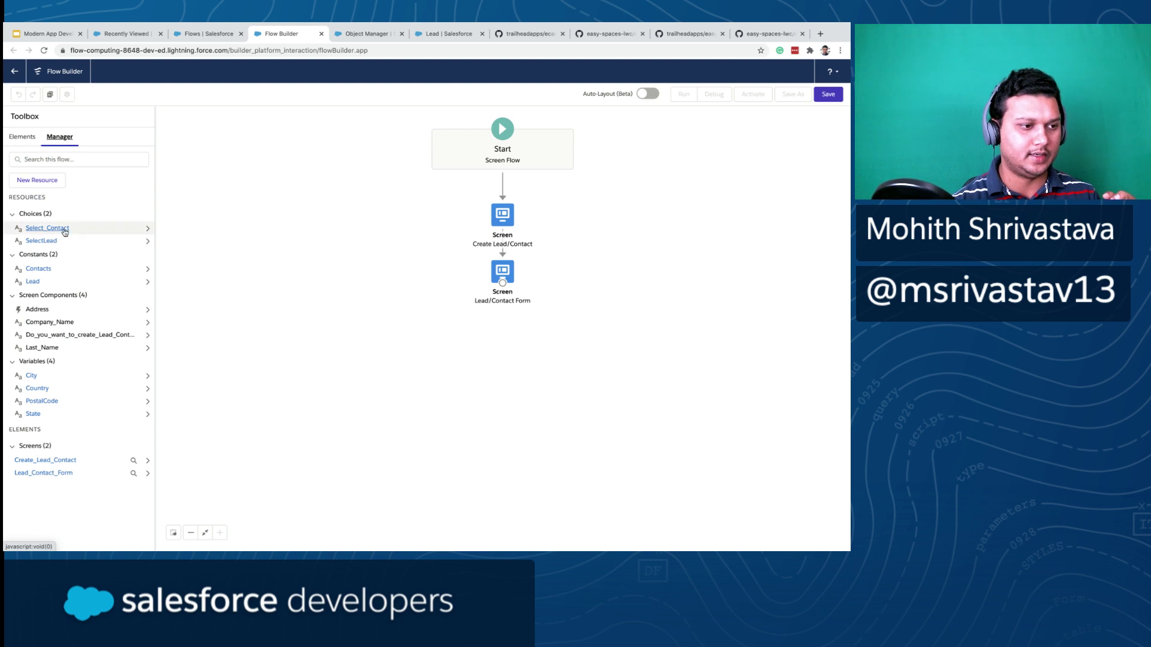
- Start a new Screen element, look through its available screen components, and close it without saving
{"action": "left_click", "coordinate": [22, 137]}
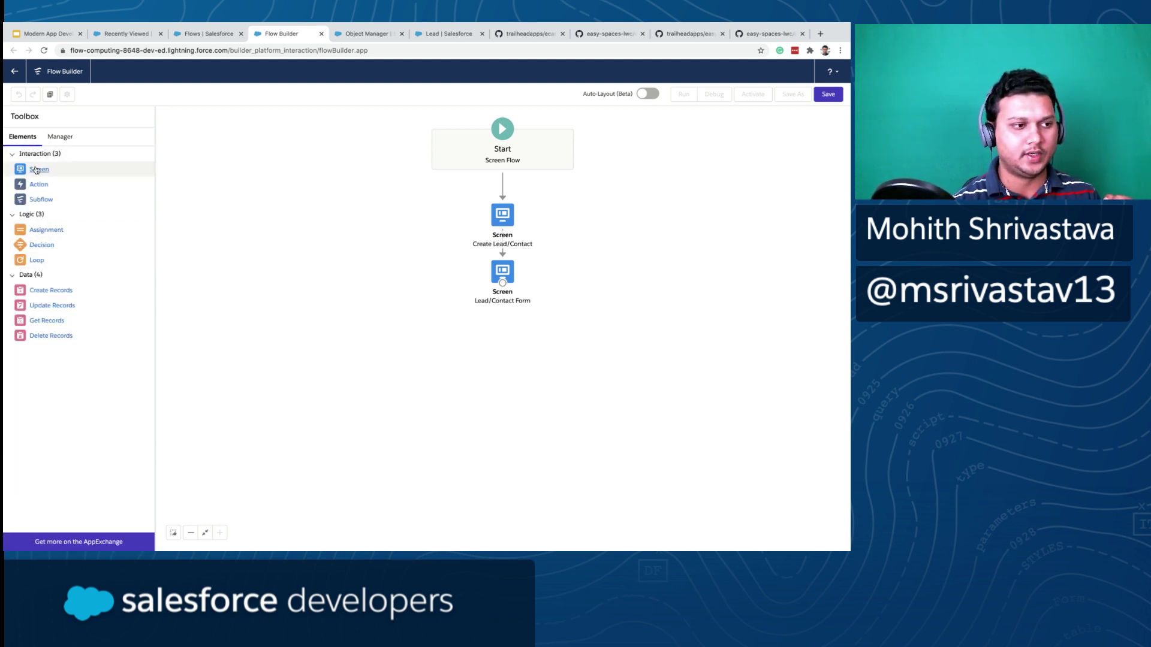
{"action": "left_click_drag", "start_coordinate": [36, 170], "coordinate": [455, 351]}
{"action": "scroll", "coordinate": [190, 289], "scroll_direction": "down", "scroll_amount": 2}
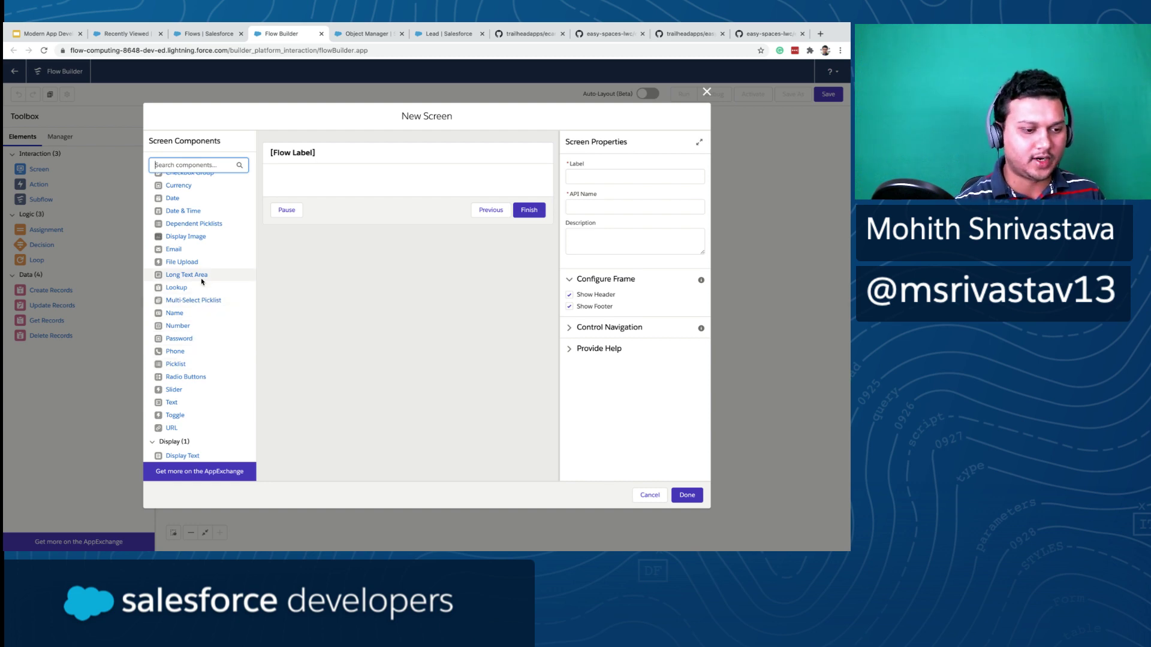
{"action": "scroll", "coordinate": [201, 282], "scroll_direction": "up", "scroll_amount": 2}
{"action": "left_click", "coordinate": [706, 91]}
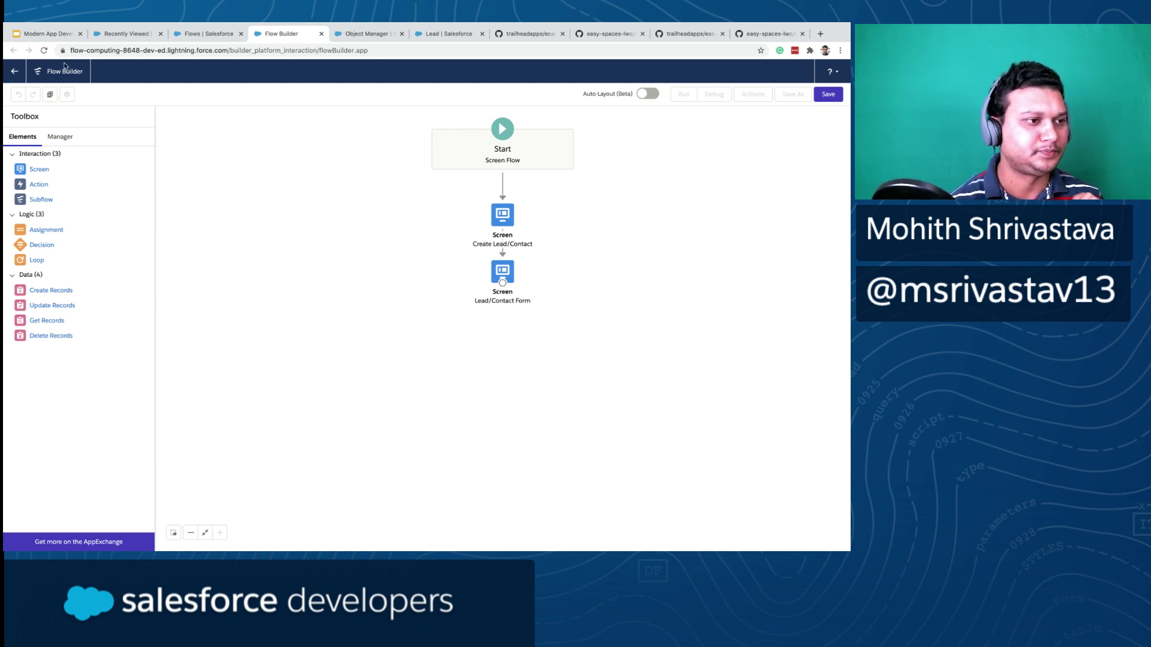
- Switch to the Google Slides deck and present it from the Activity 4 slide to the Sample App Gallery slide
{"action": "left_click", "coordinate": [63, 35]}
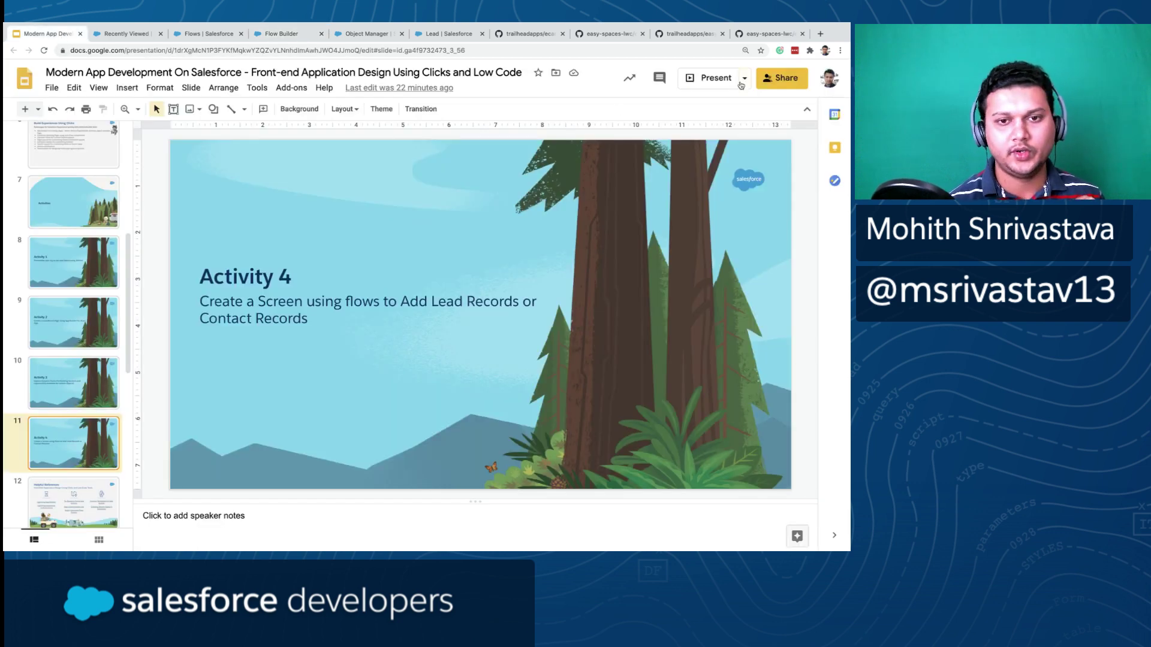
{"action": "left_click", "coordinate": [716, 79]}
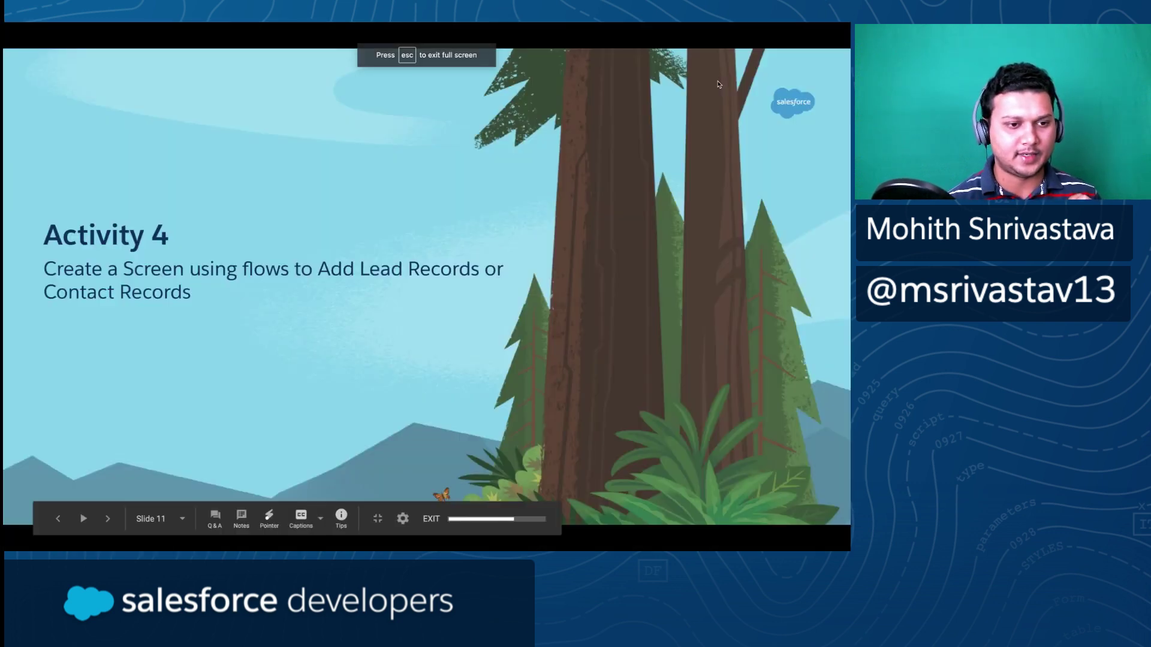
{"action": "key", "text": "Right"}
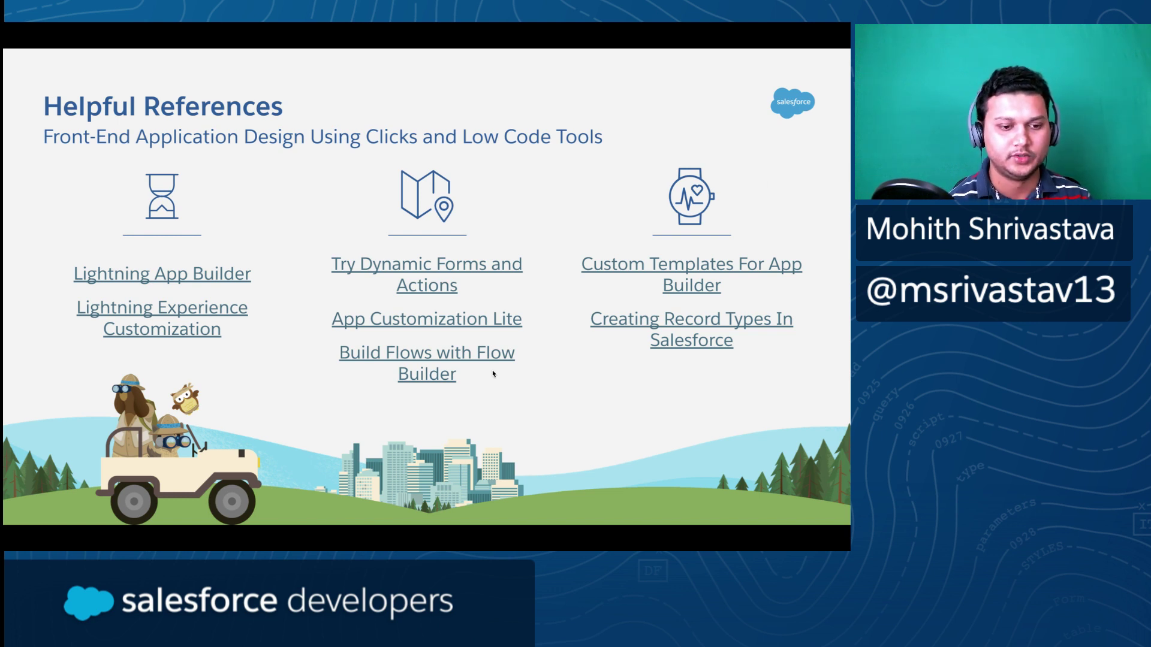
{"action": "key", "text": "Right"}
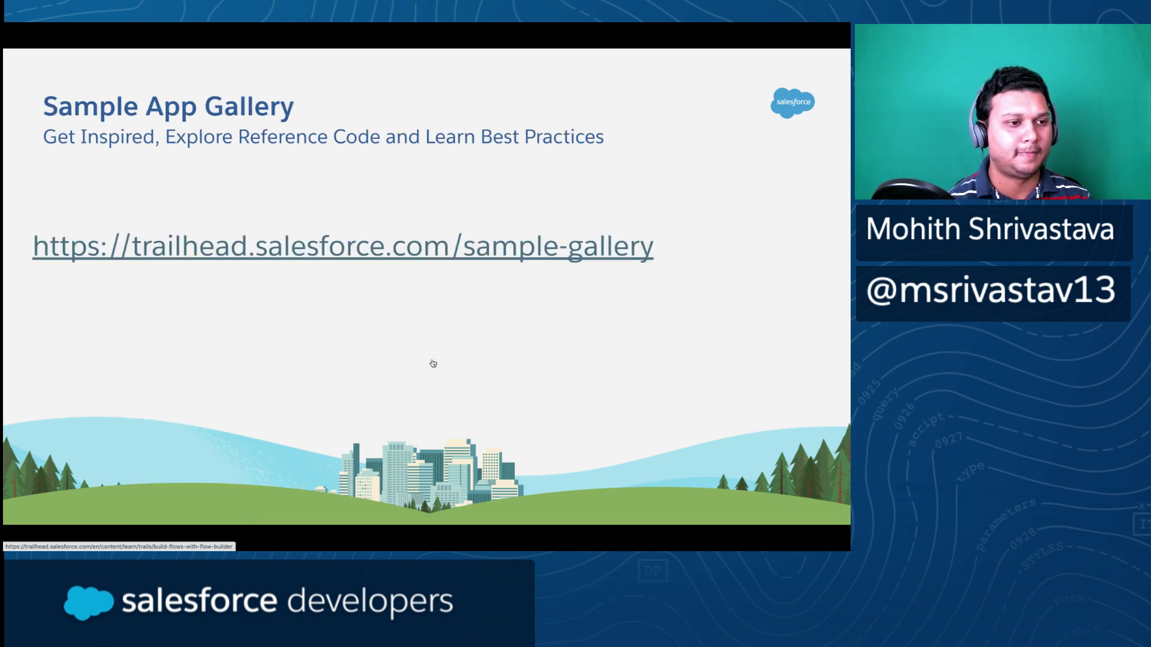